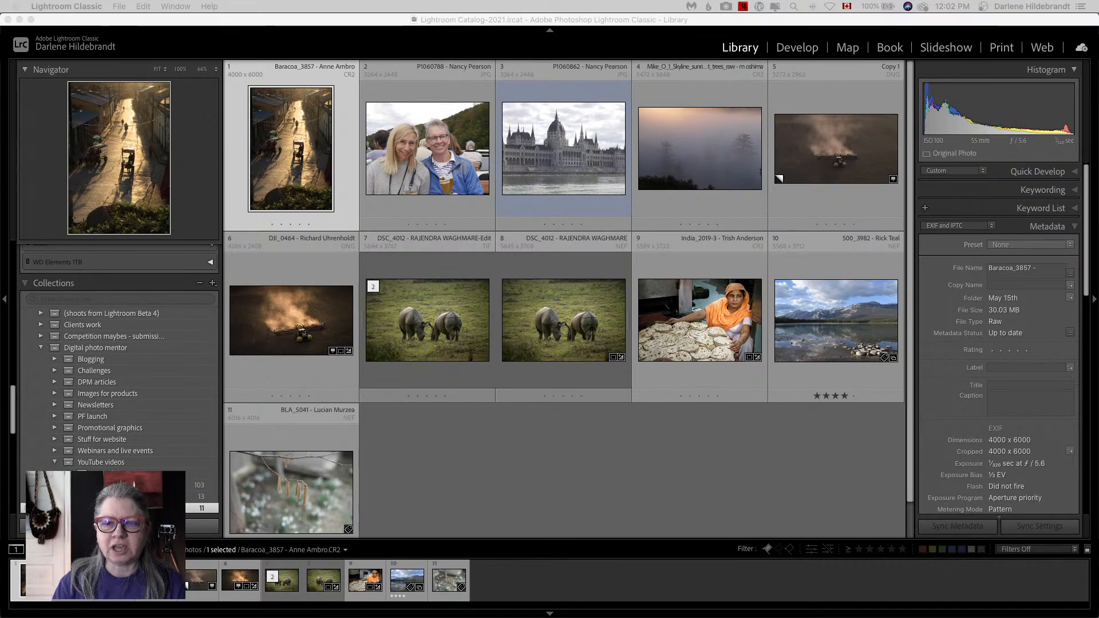
Step: View the unedited virtual copy of the tractor photo full size and compare it with the edited version
click(690, 470)
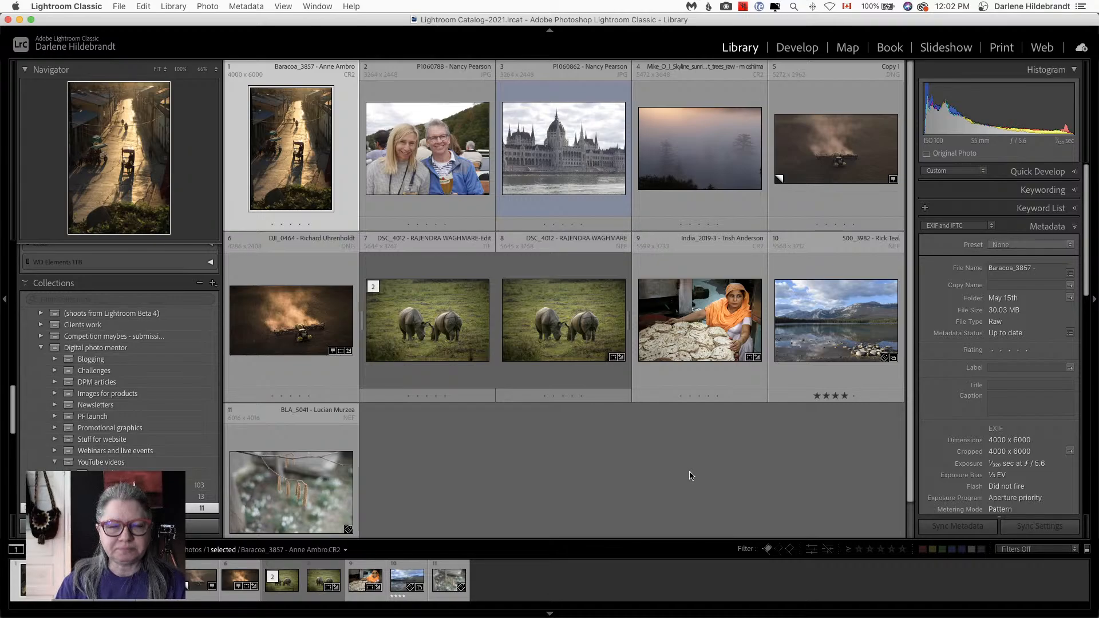
double_click(828, 157)
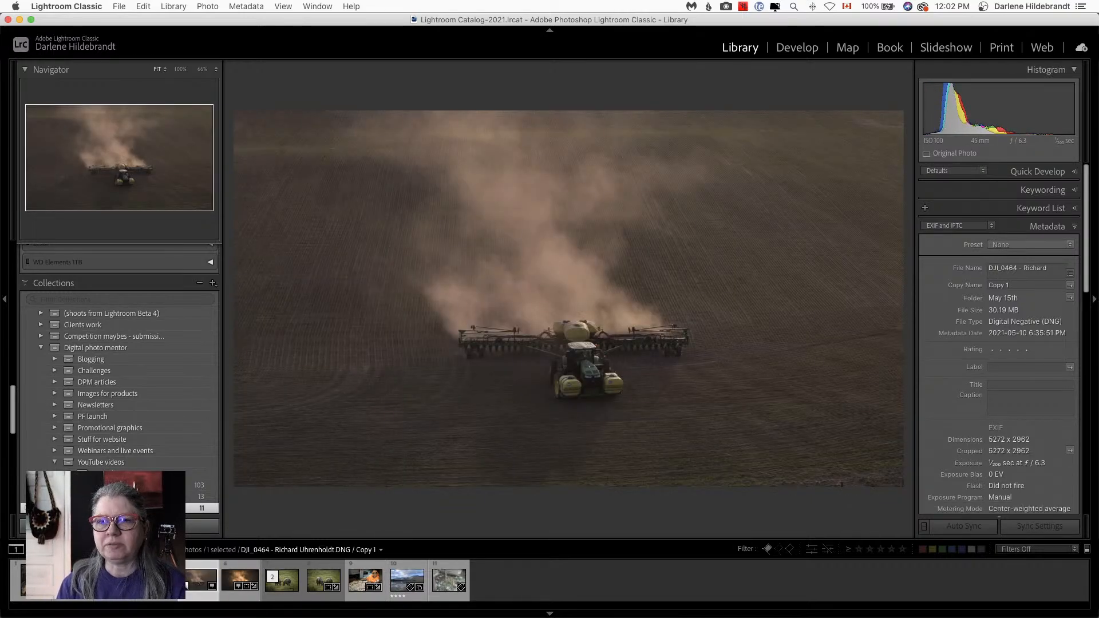
key(Right)
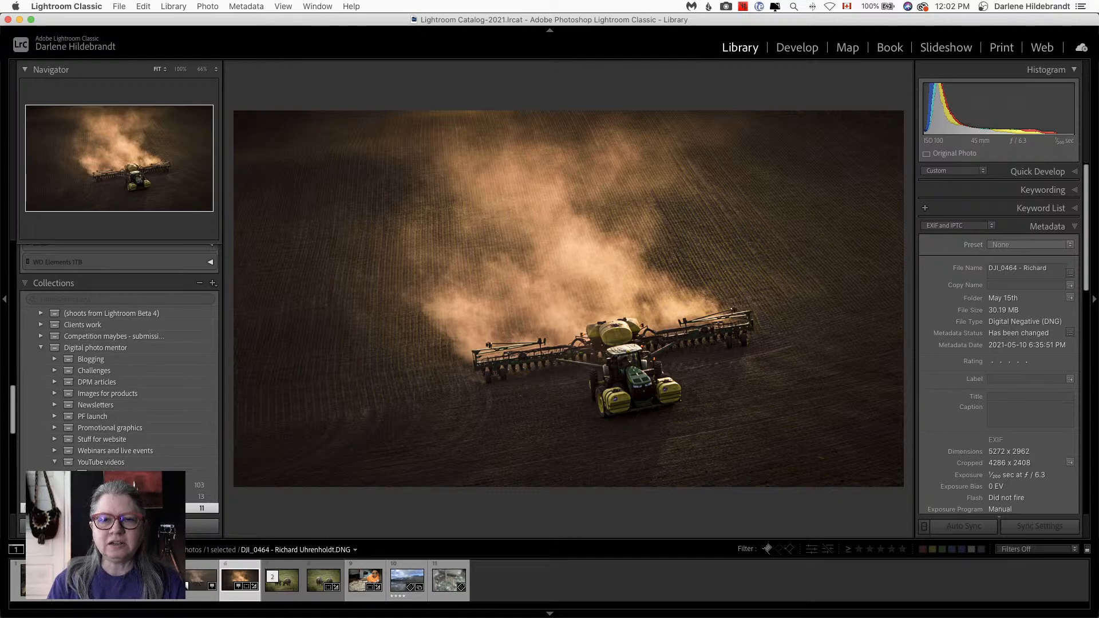
key(Left)
Step: Take the unedited tractor copy into Develop, show its Basic adjustments, and compare them with the edited version's
key(d)
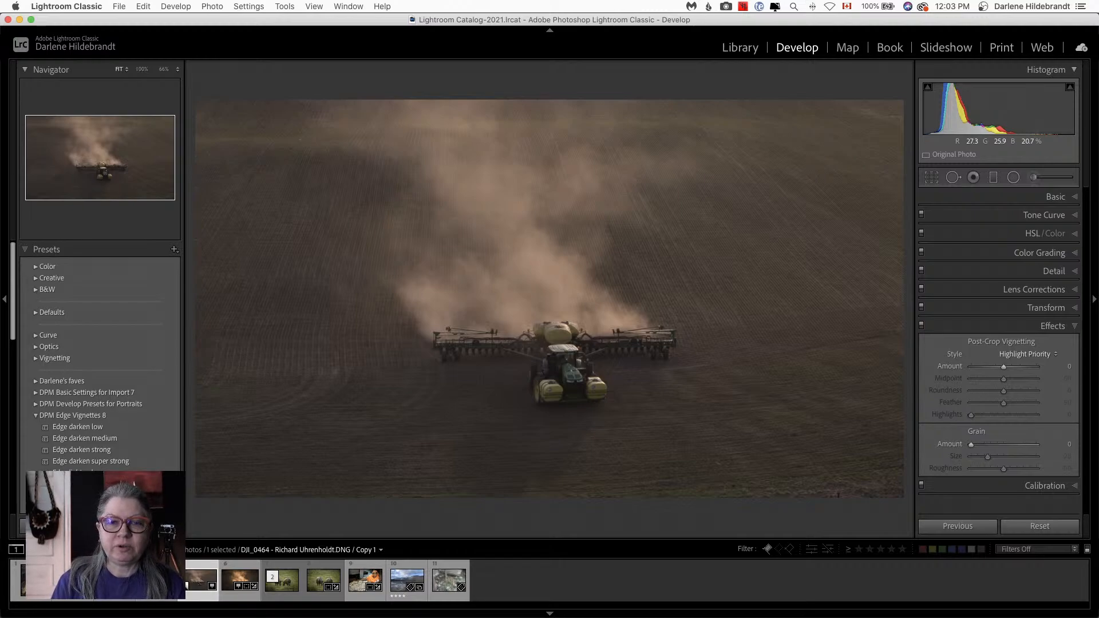
click(1050, 198)
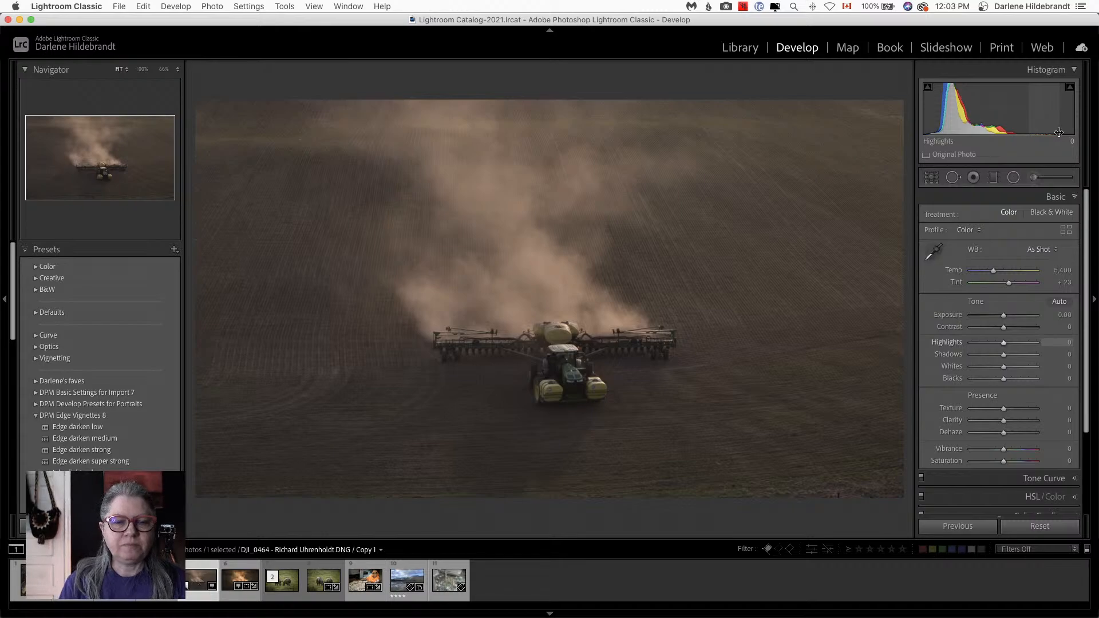
key(Right)
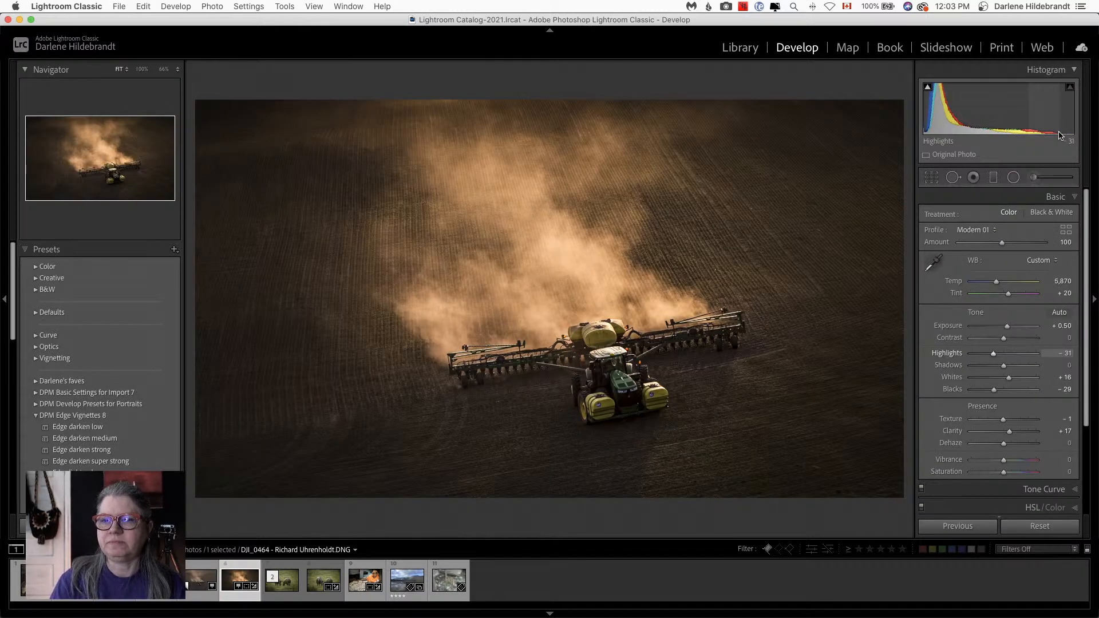
key(Left)
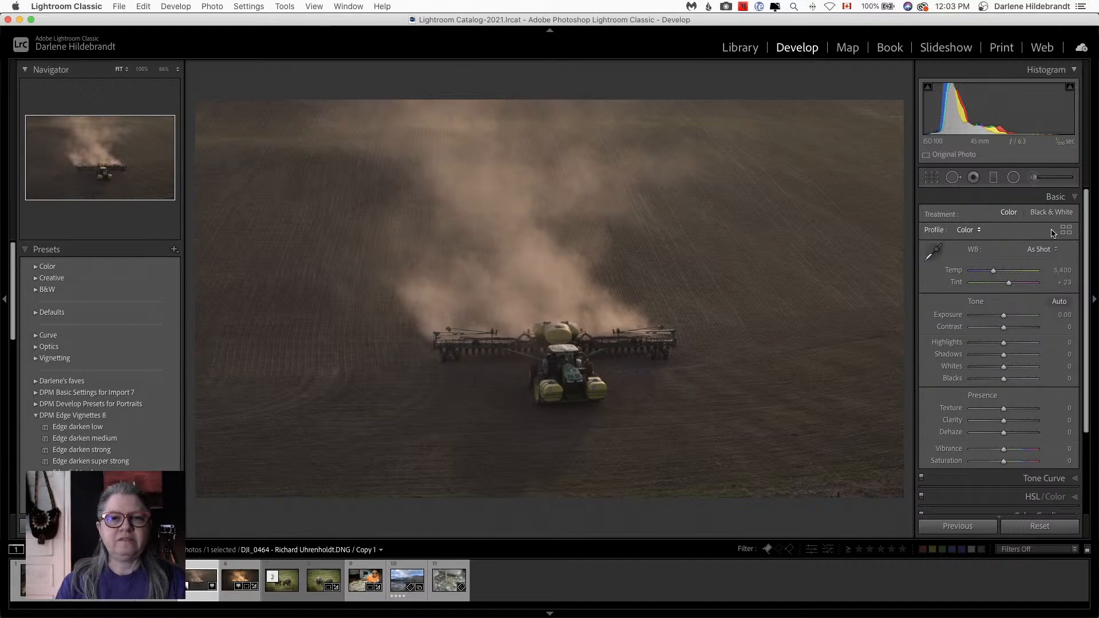
Step: Switch to Luminar AI and open the dusty tractor photo for editing
key(super+Tab)
key(super+Tab)
key(super+Tab)
key(super+Tab)
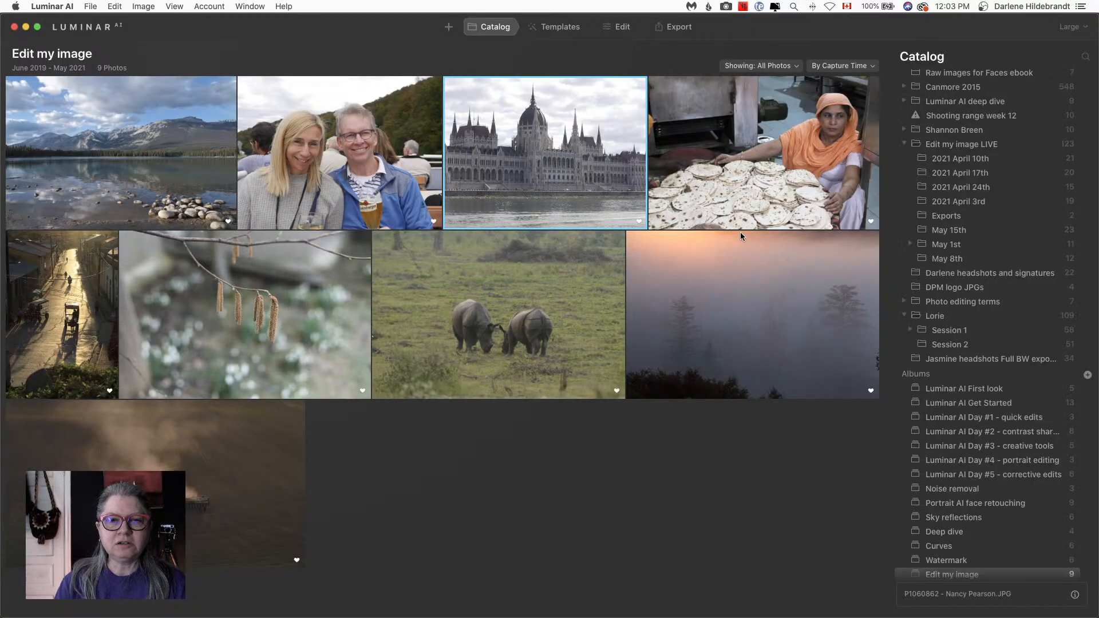
click(132, 424)
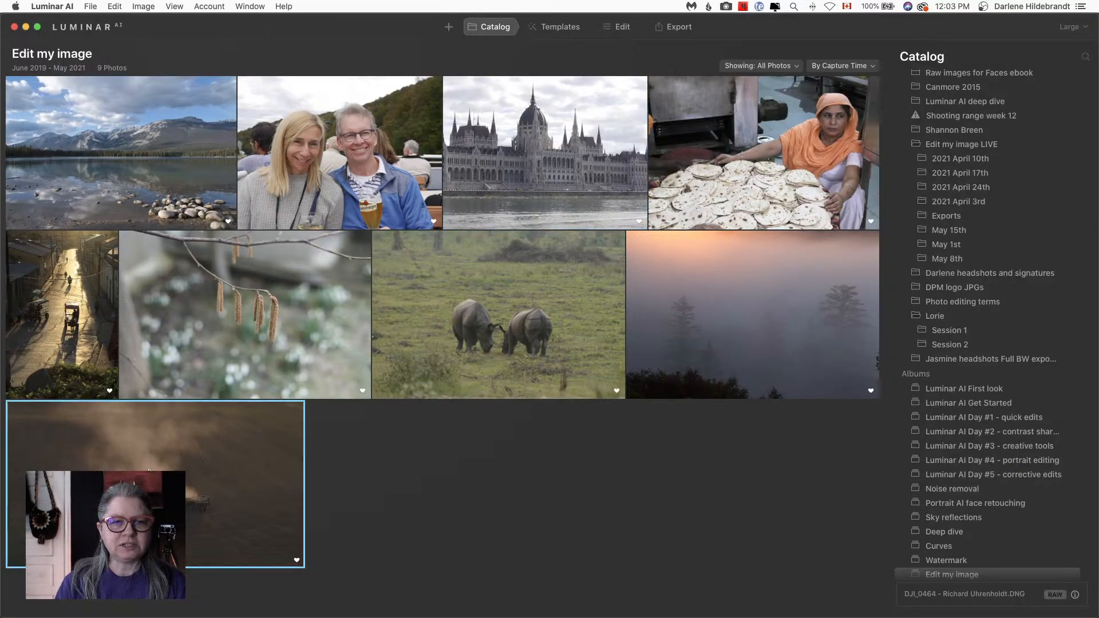
click(618, 30)
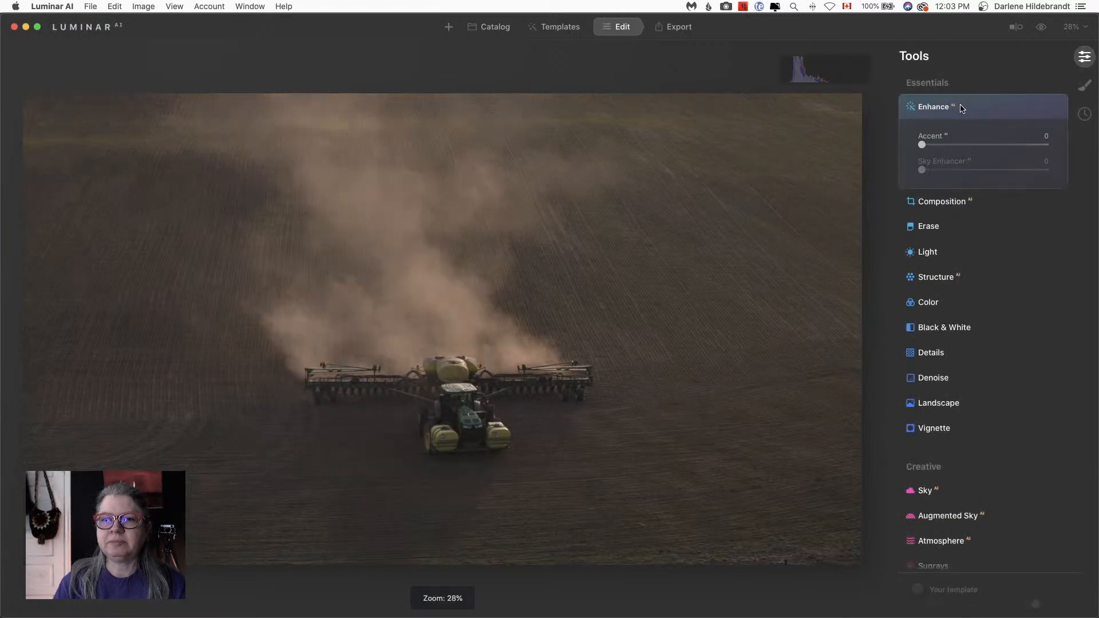
Step: Check which profile options the Light tool offers for the tractor photo
click(943, 258)
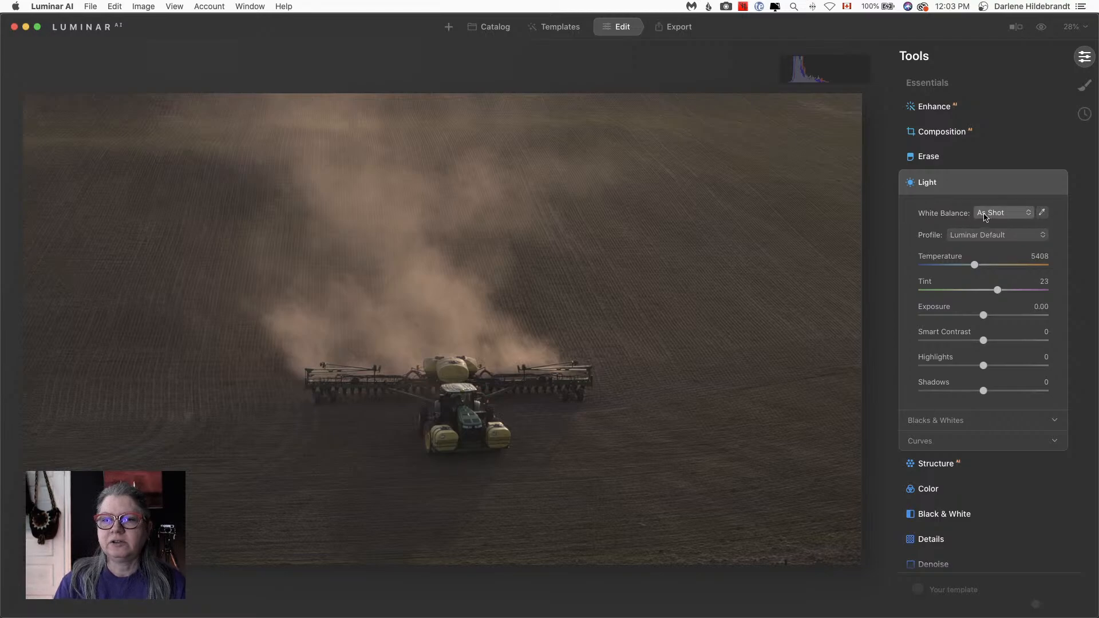
click(982, 237)
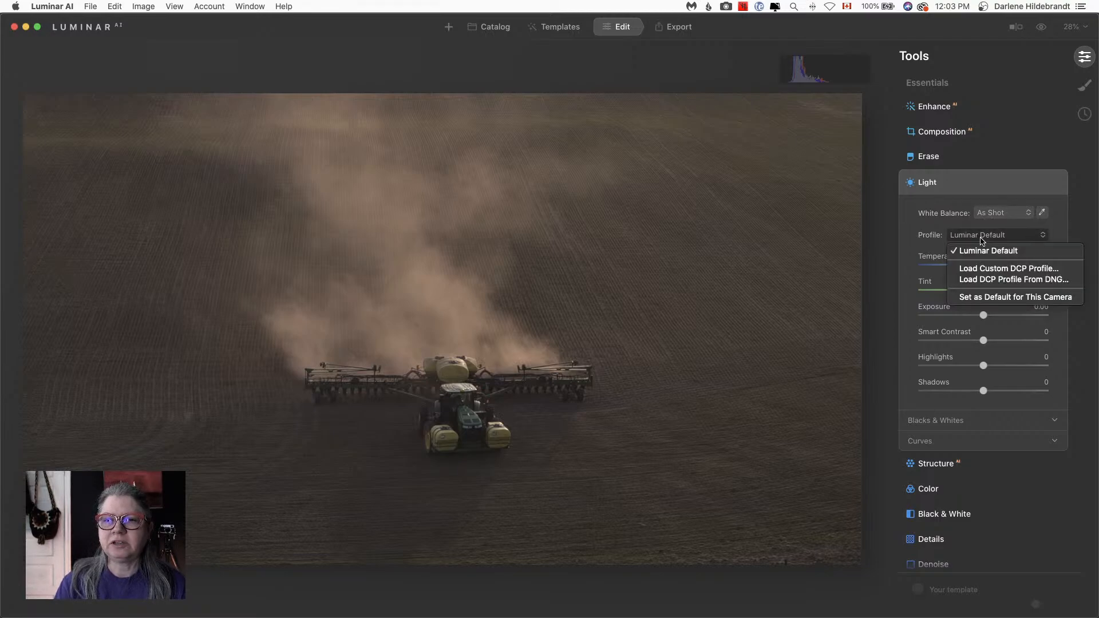
click(916, 217)
Step: Switch back to Lightroom Classic and examine the tractor photo's camera and lens metadata in Library
key(super+Tab)
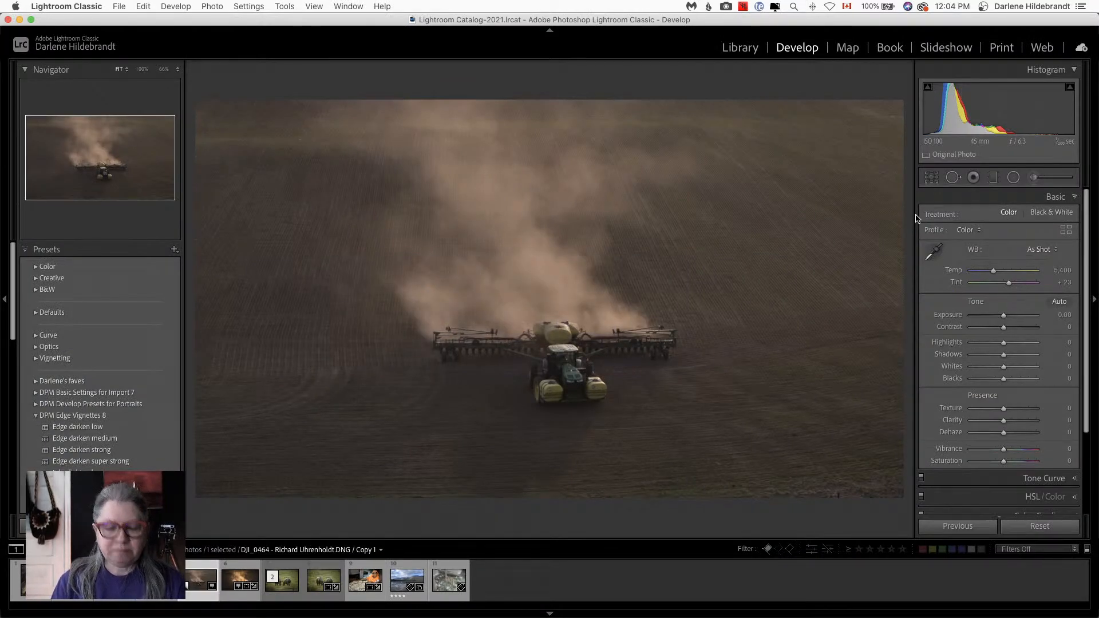
key(e)
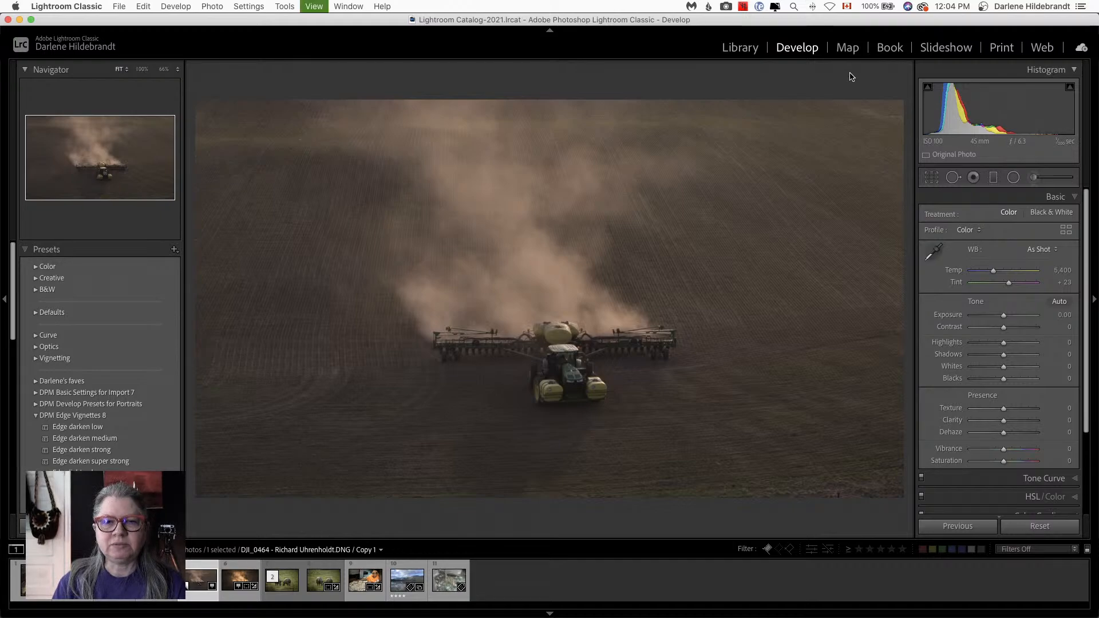
scroll(959, 380, down, 5)
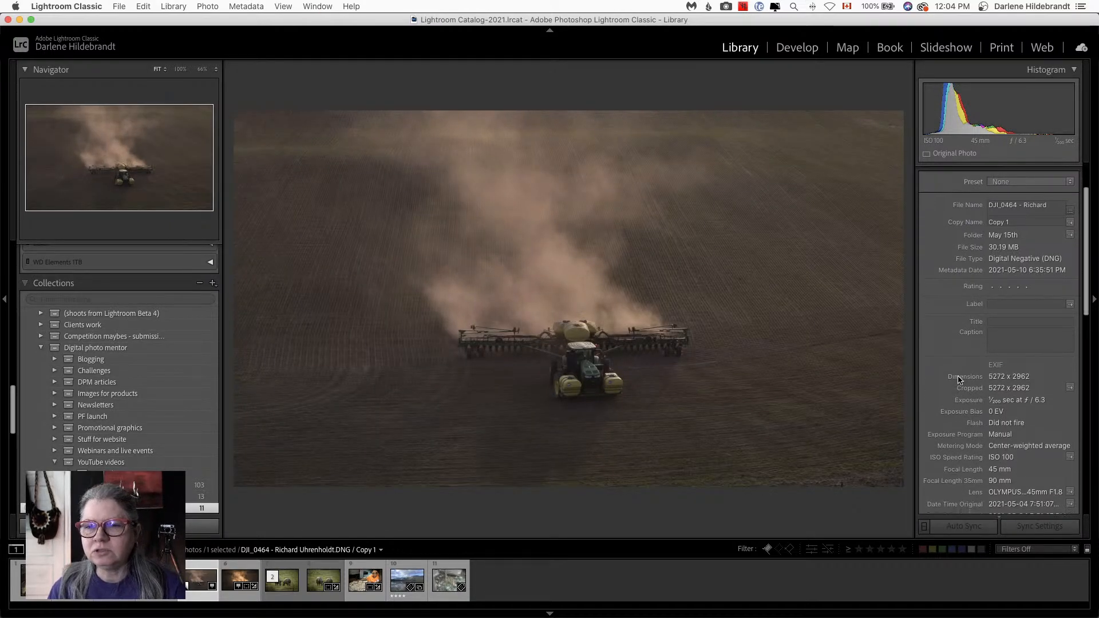
scroll(959, 380, down, 3)
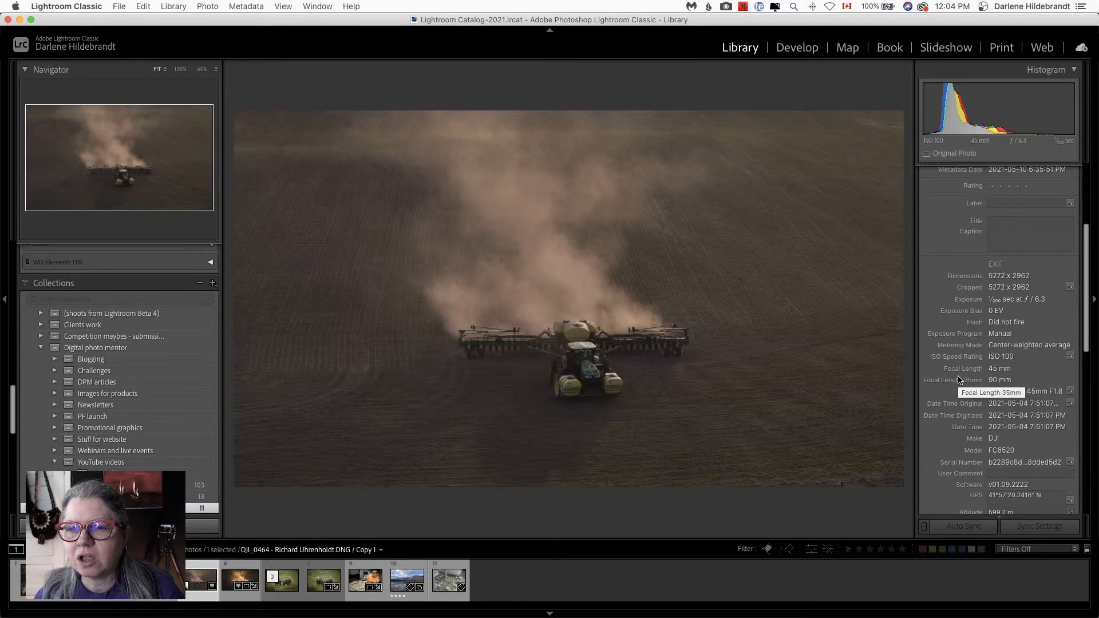
scroll(959, 379, down, 3)
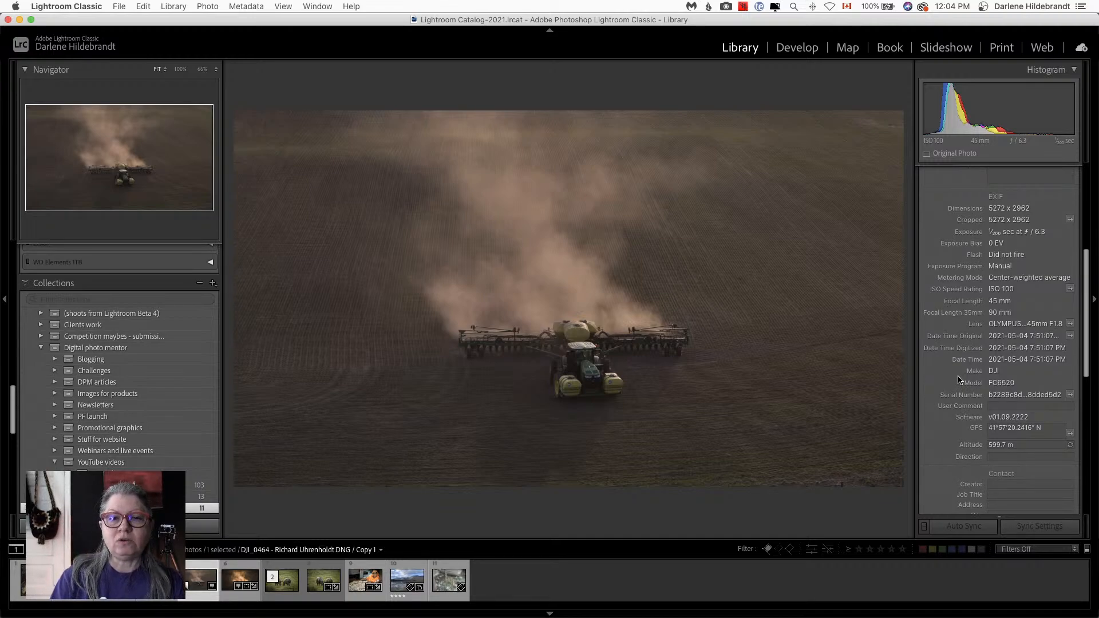
scroll(959, 380, up, 2)
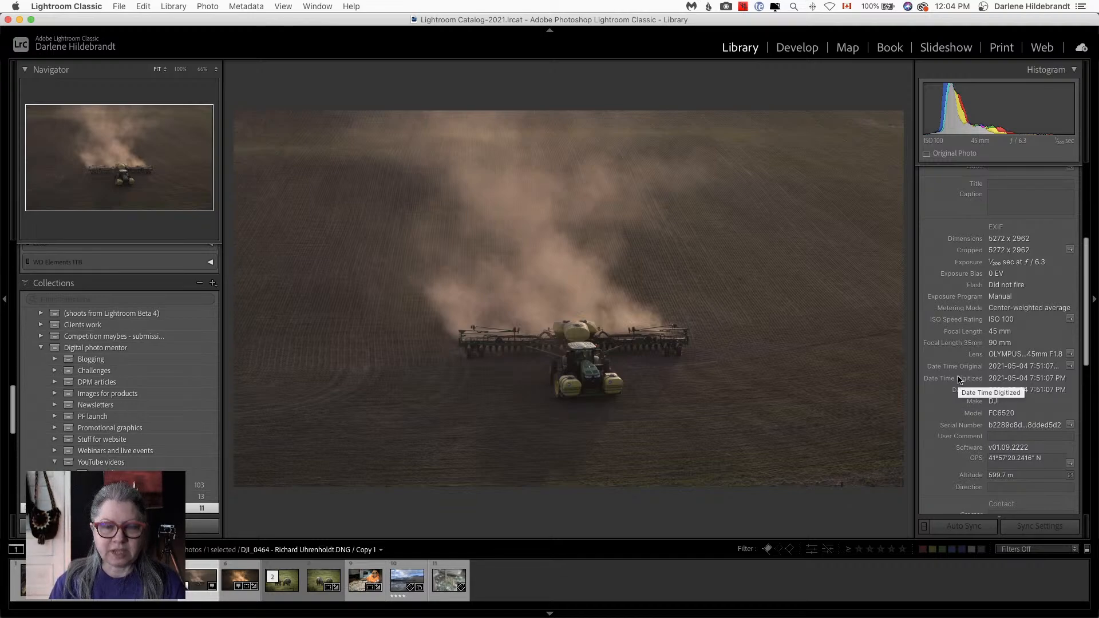
Step: Return the tractor photo to Develop and check its profile browser, collapsing the Basic profile group before closing it
key(d)
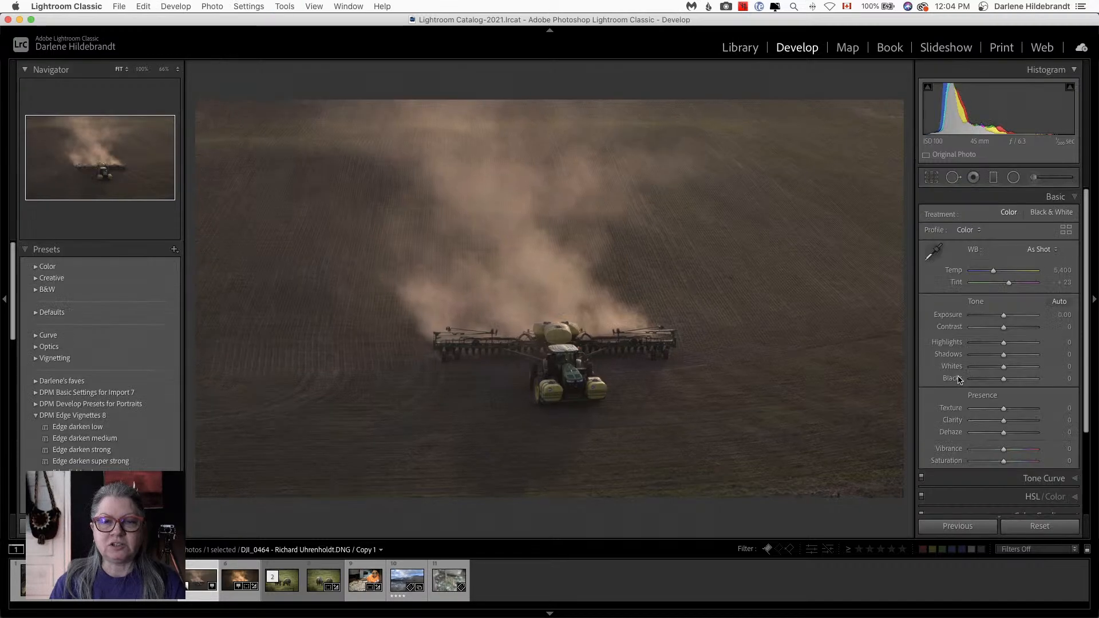
click(1066, 232)
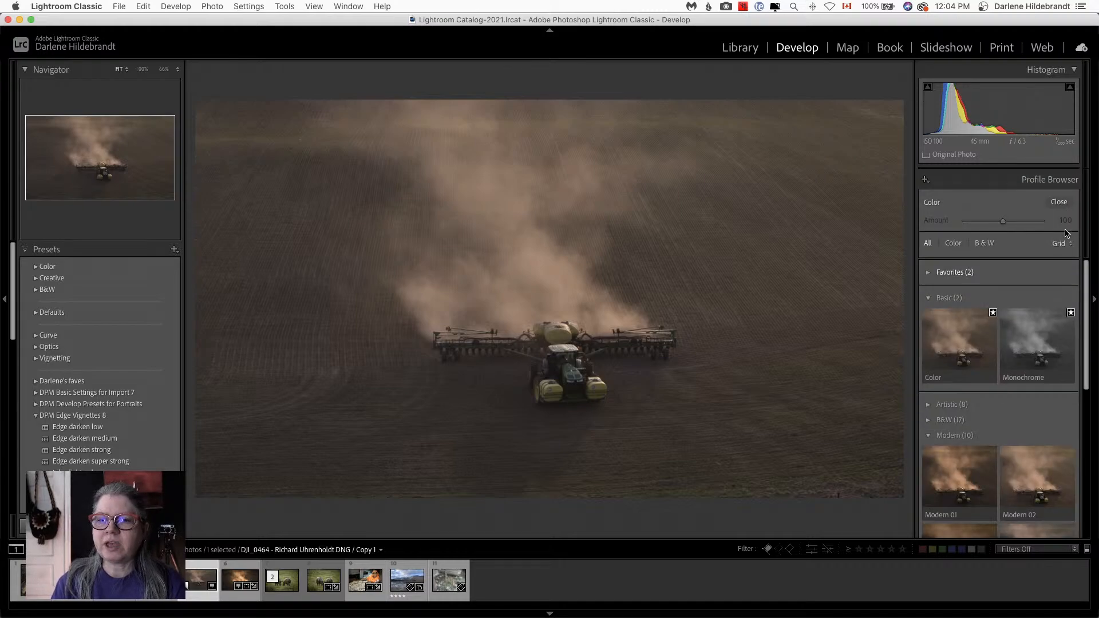
click(928, 298)
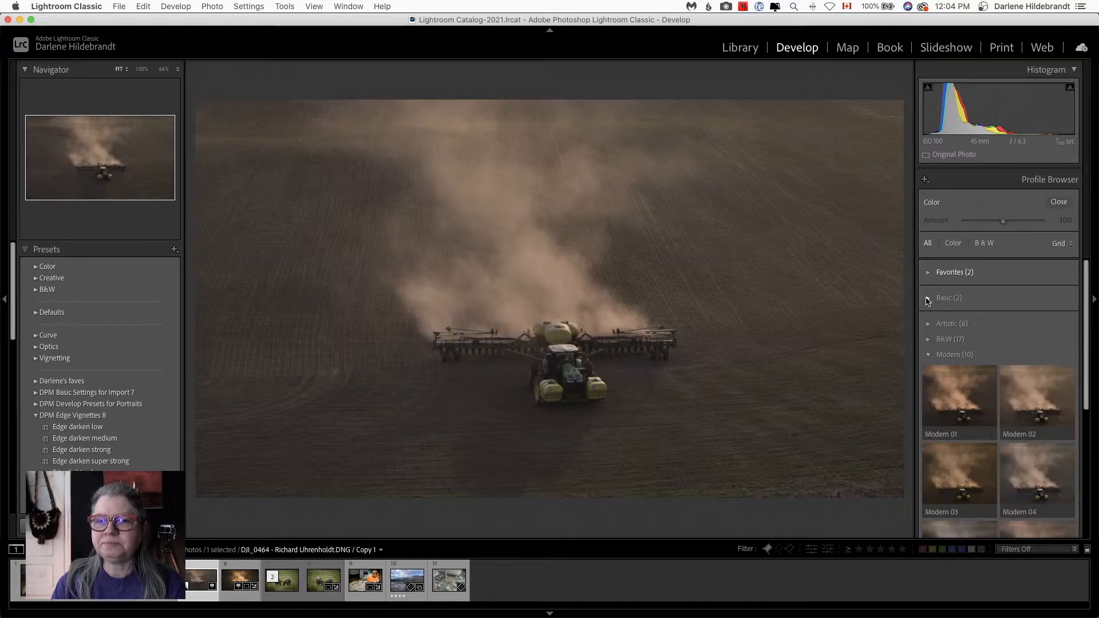
click(1057, 203)
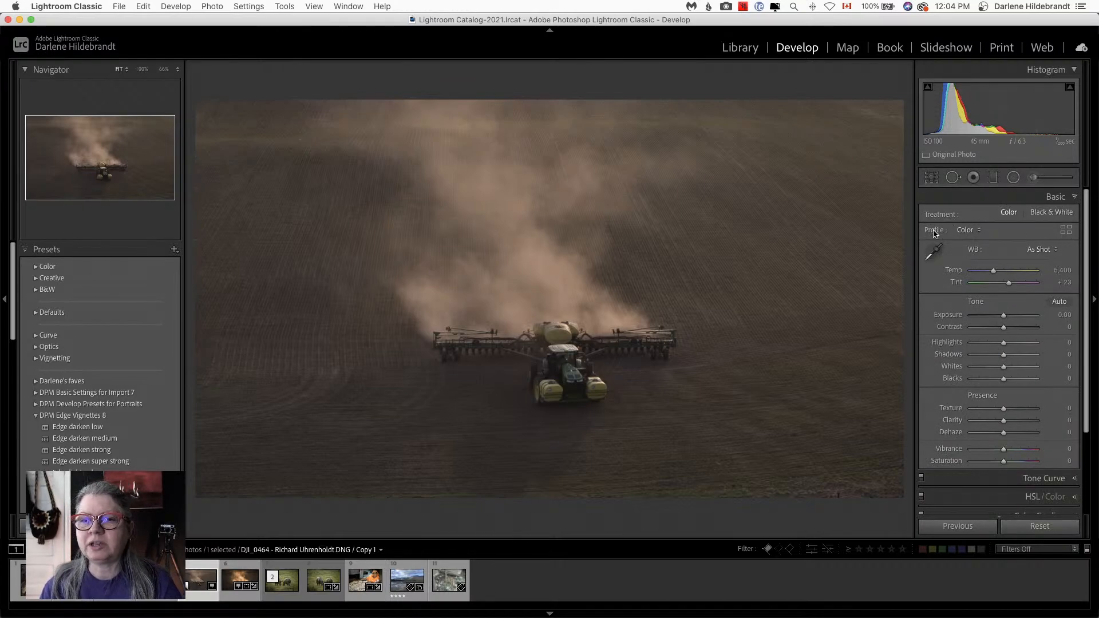
Step: Apply the Modern 01 profile to the tractor photo, preview the other Modern profiles, and close the profile browser
click(1065, 233)
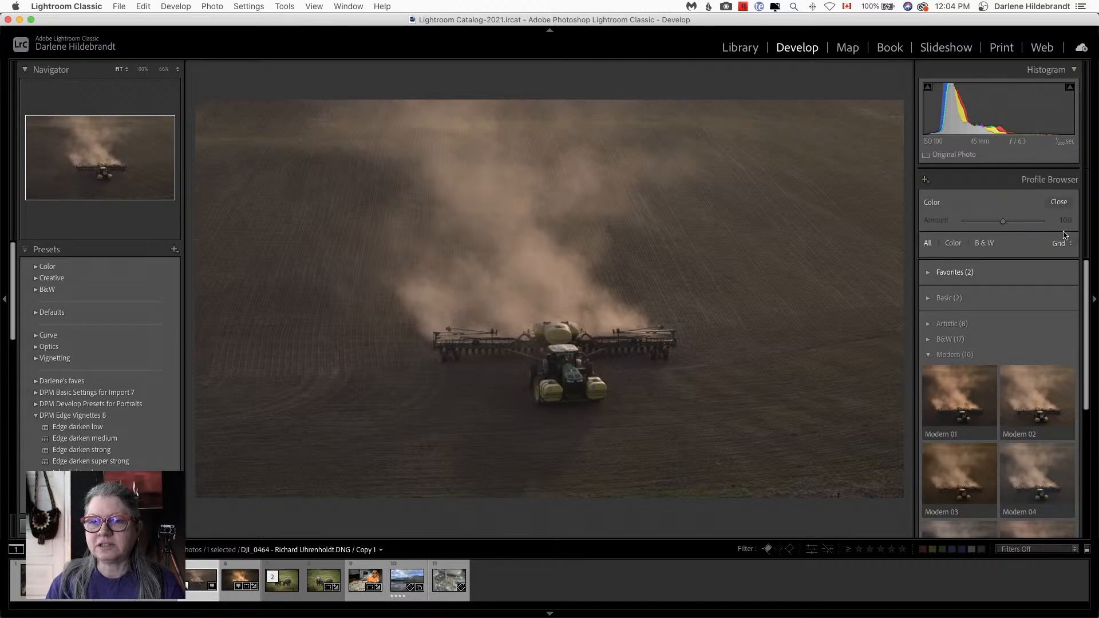
scroll(1055, 278, down, 1)
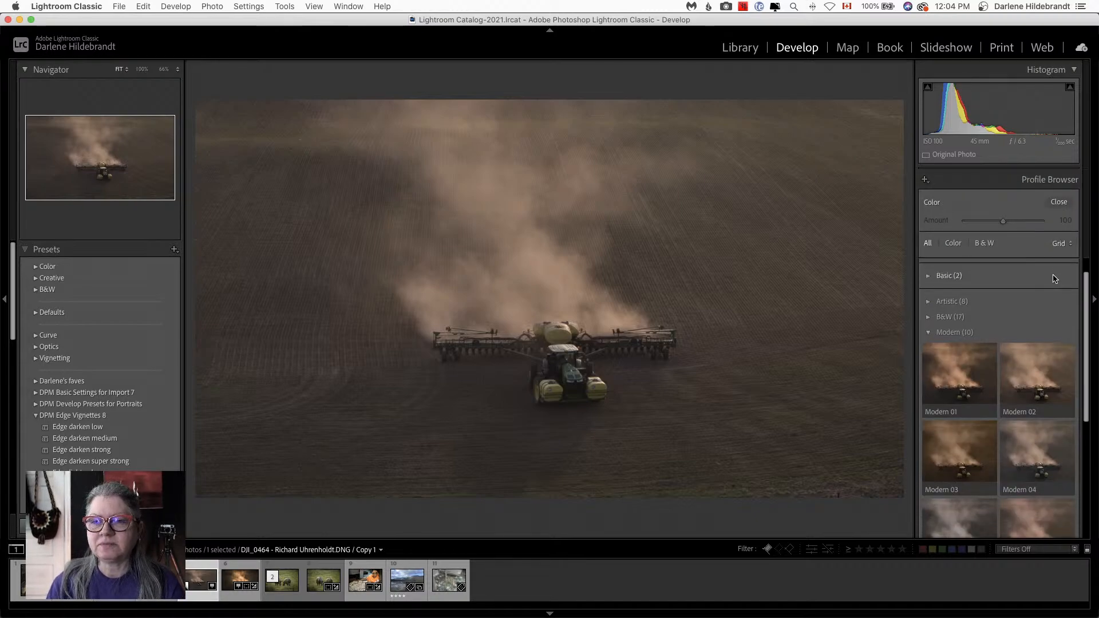
click(929, 332)
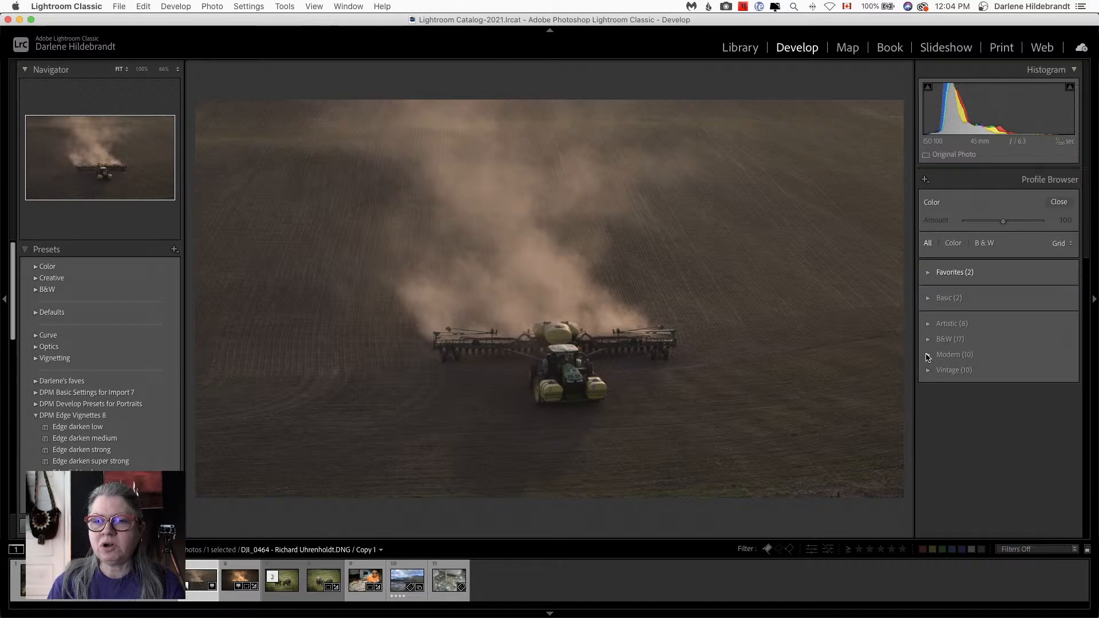
click(929, 356)
scroll(956, 321, down, 3)
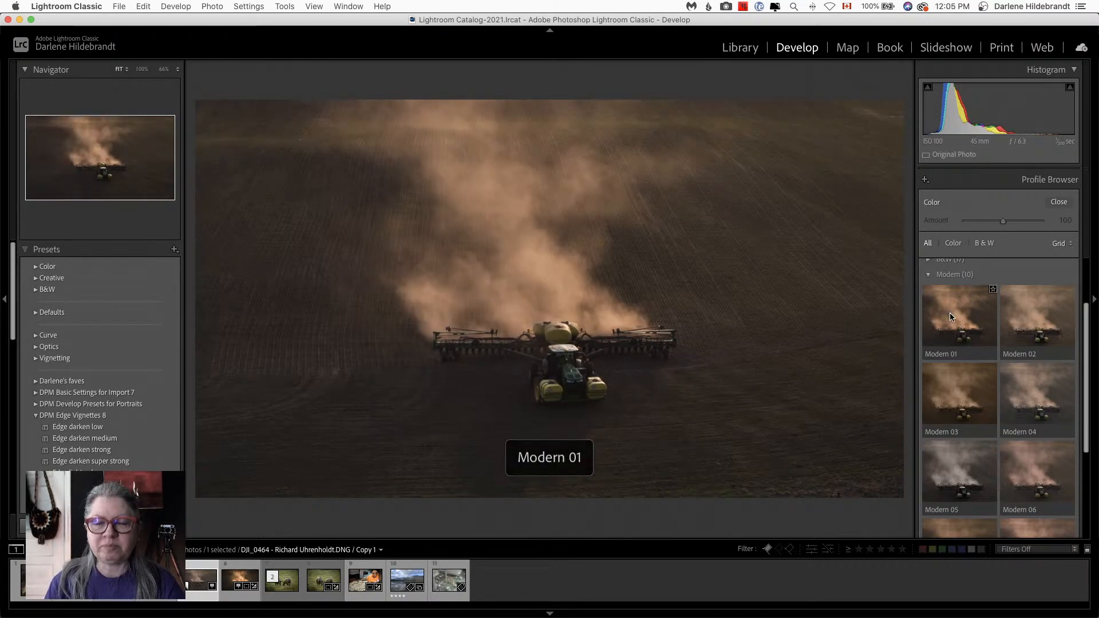
click(950, 316)
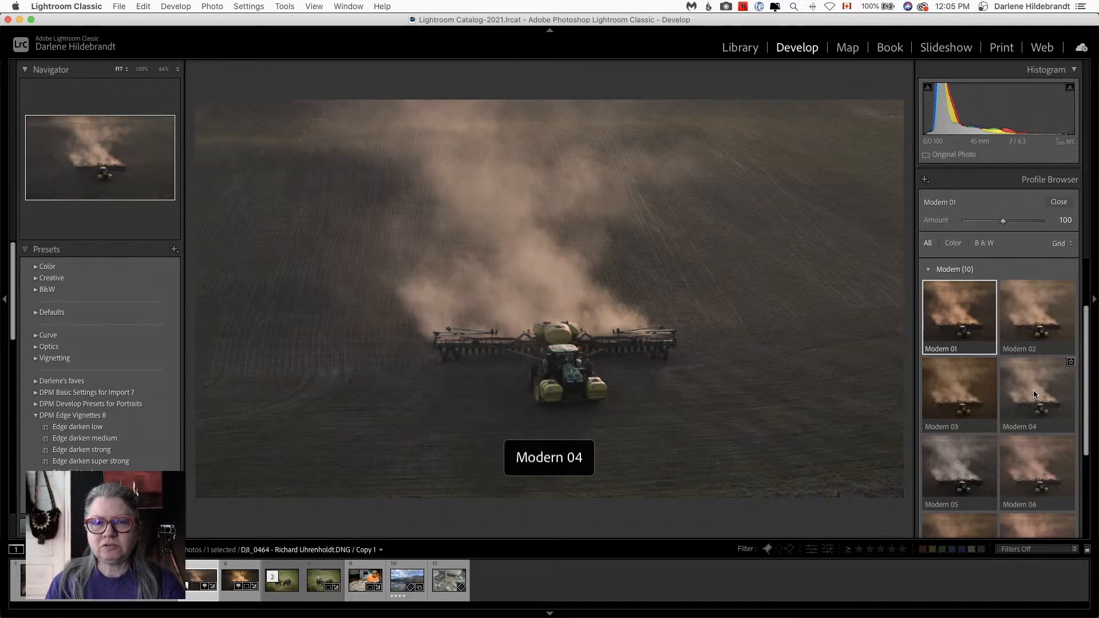
scroll(1032, 390, down, 2)
scroll(1034, 395, down, 1)
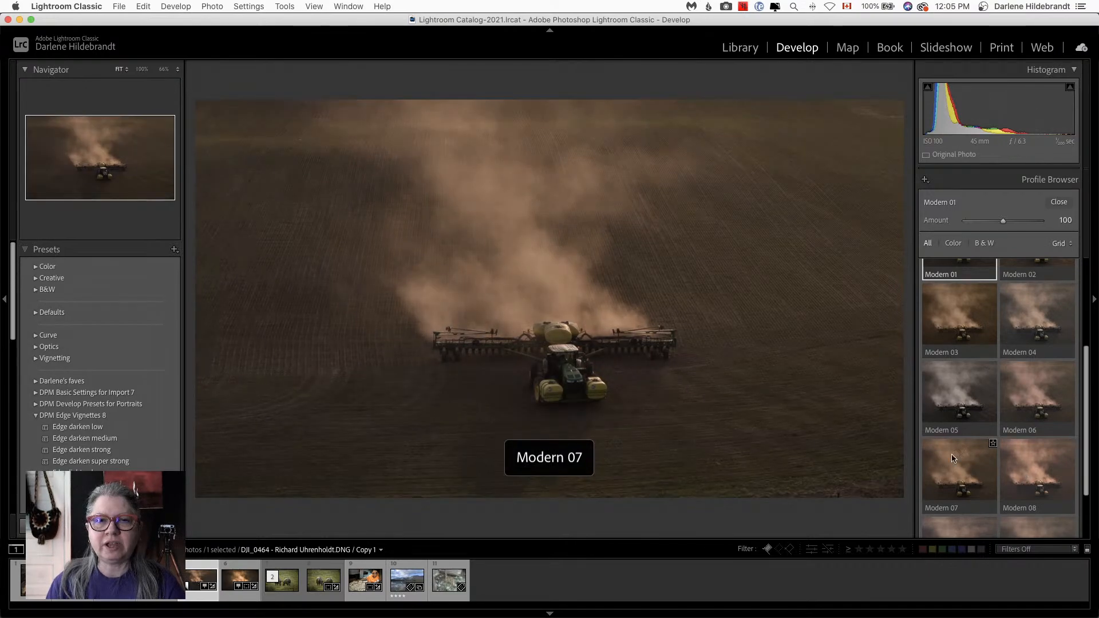
click(1056, 201)
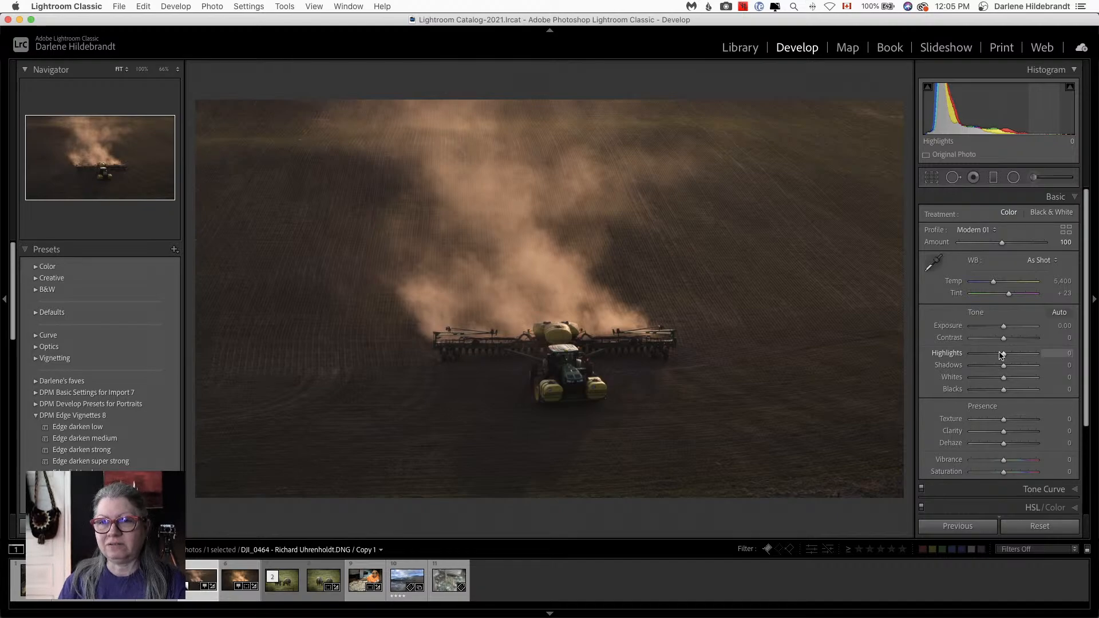
Step: Toggle the before/after comparison, and copy the Reset Settings history step's settings to the Before state
key(backslash)
key(backslash)
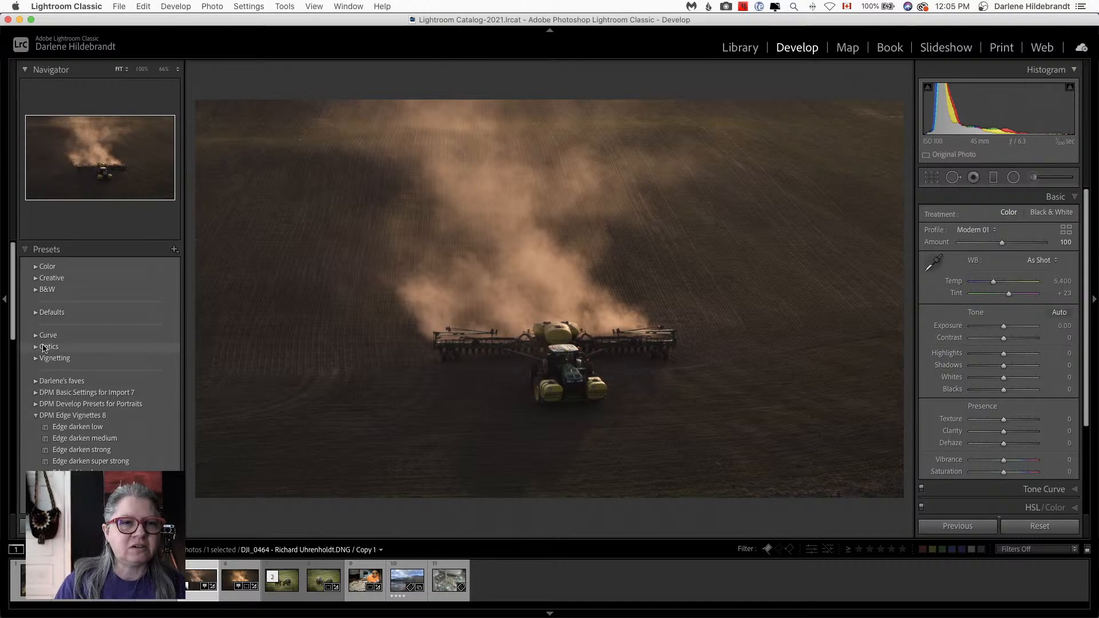
scroll(68, 373, down, 15)
scroll(43, 350, down, 5)
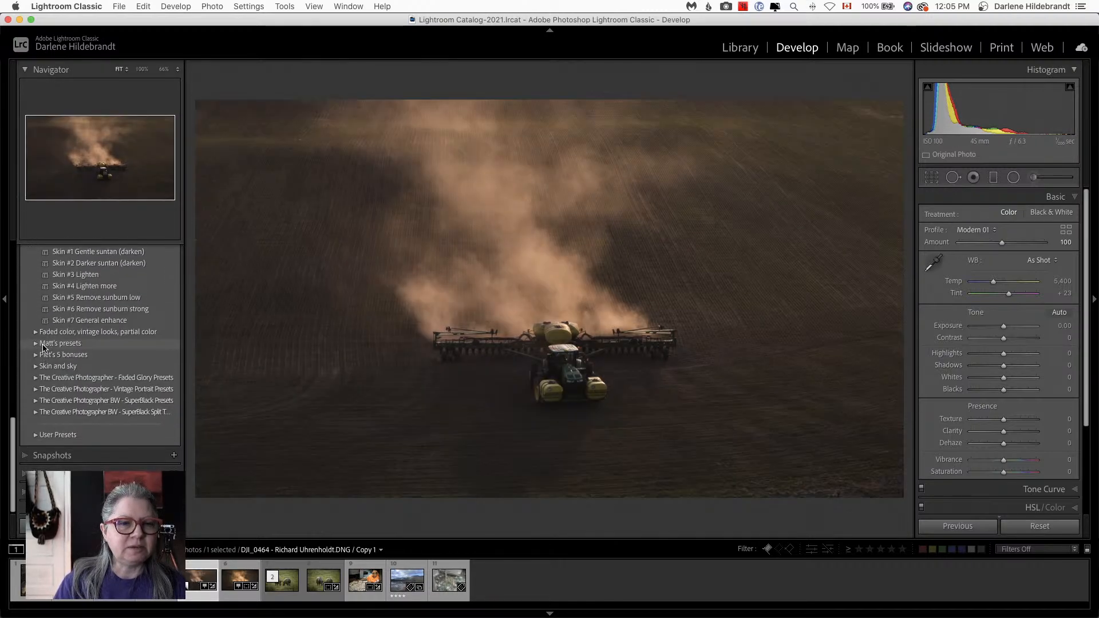
click(49, 478)
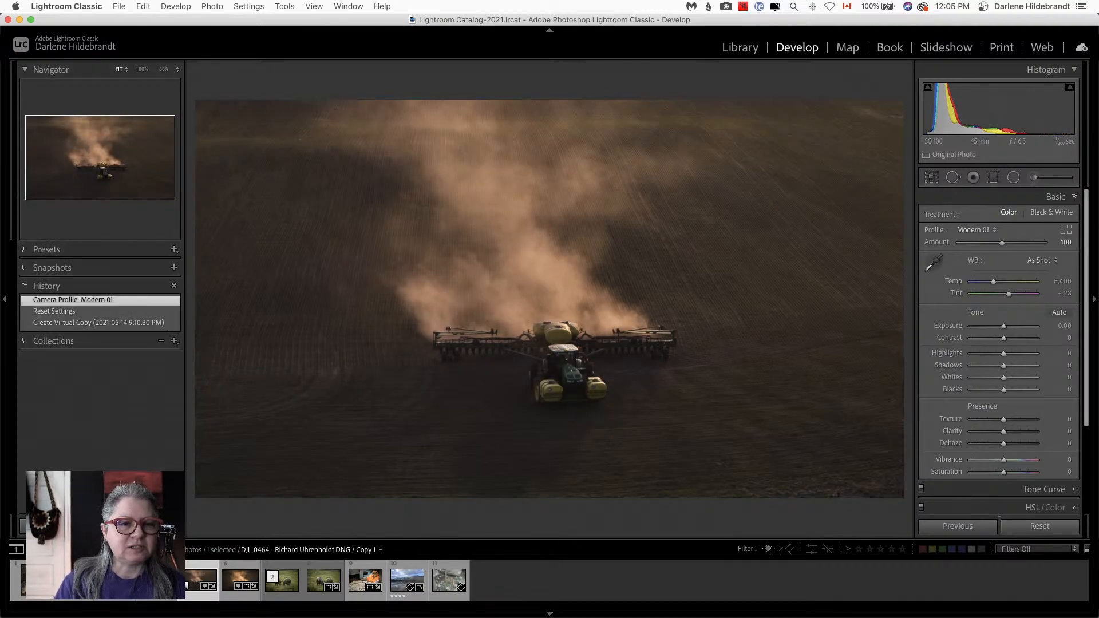
right_click(48, 325)
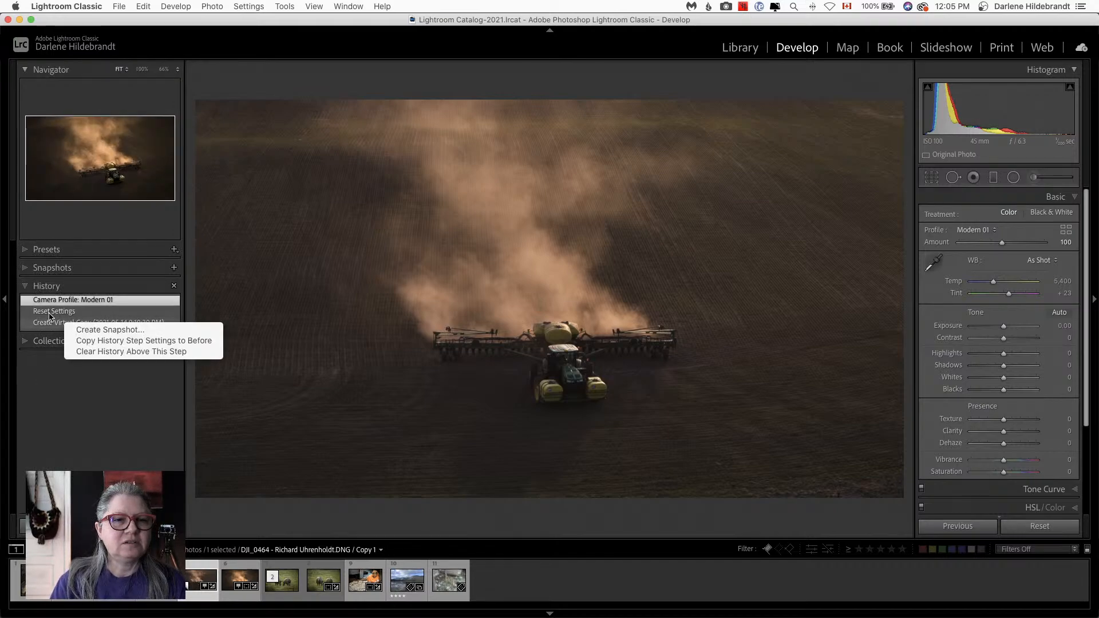
right_click(64, 317)
right_click(65, 316)
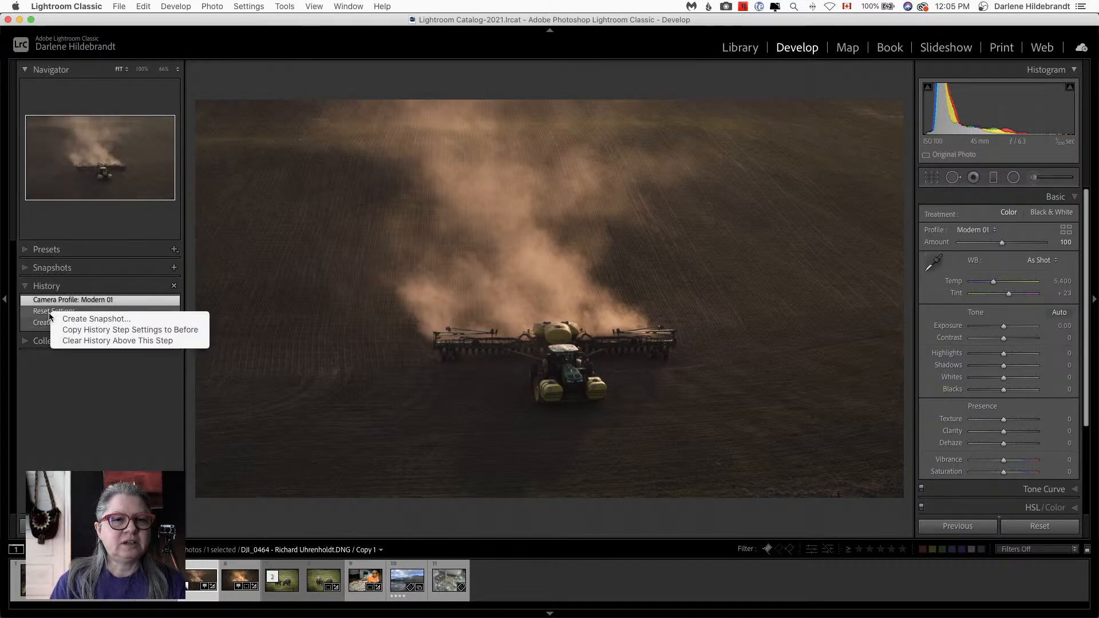
click(80, 331)
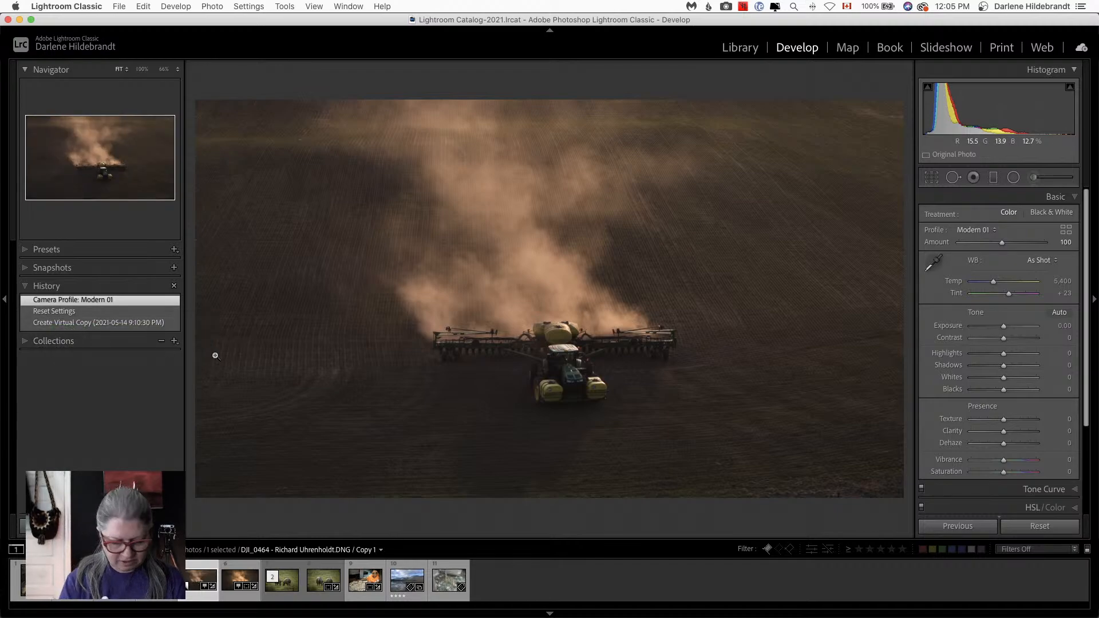
Step: Compare the tractor photo's Modern 01 look with its Before state, and expand the list of develop presets
key(backslash)
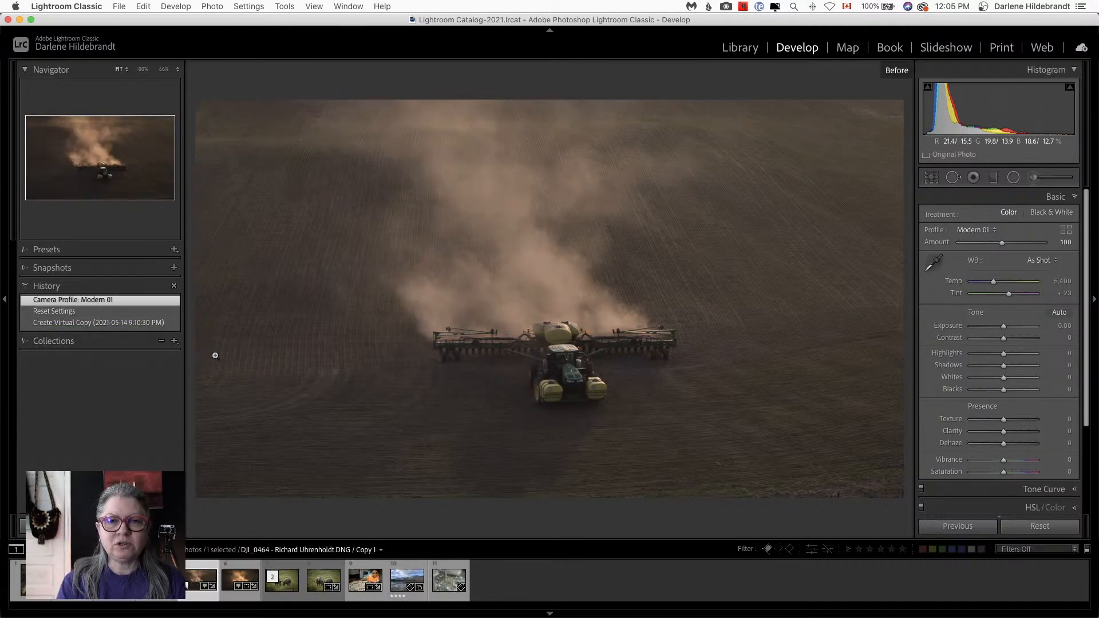
key(backslash)
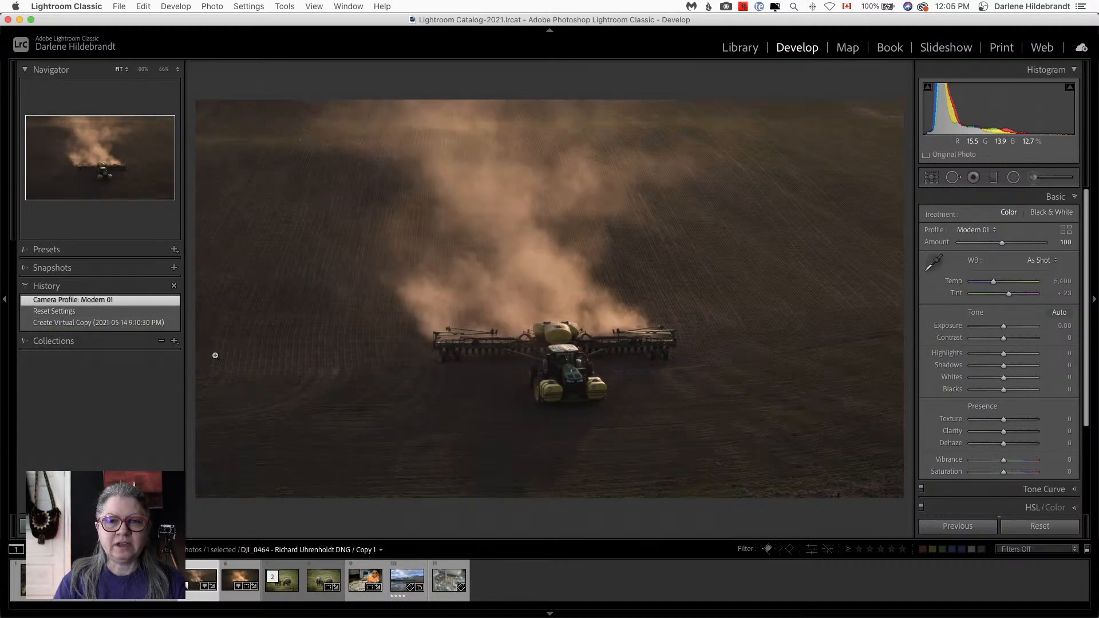
click(25, 250)
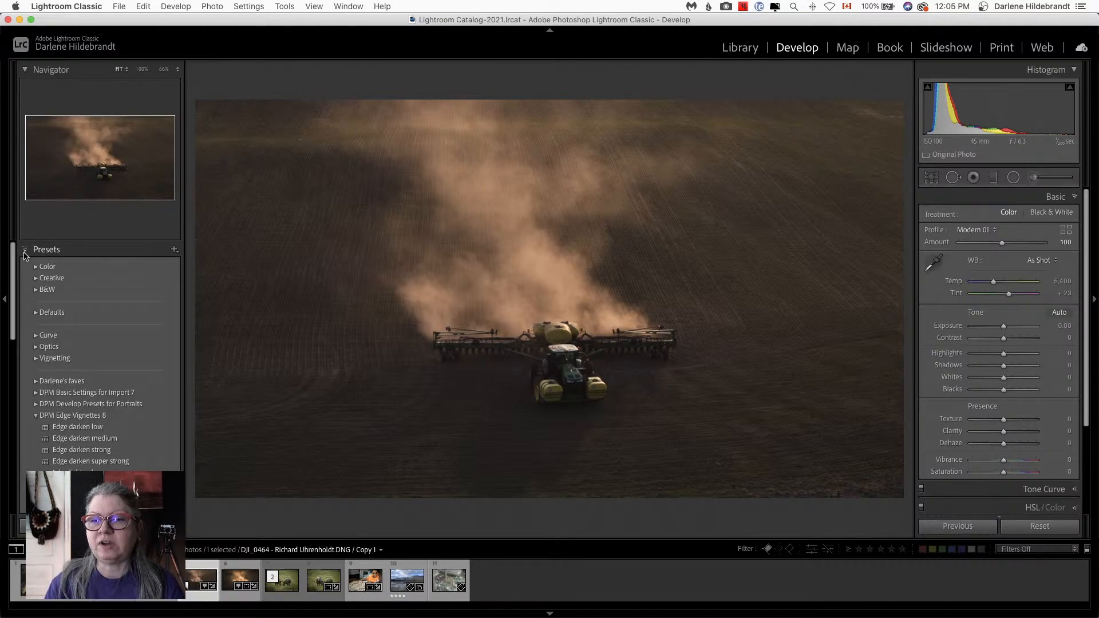
Step: Auto-set the photo's whites and blacks, giving Blacks -33, and lower Whites to +23
shift+double_click(952, 378)
shift+double_click(952, 390)
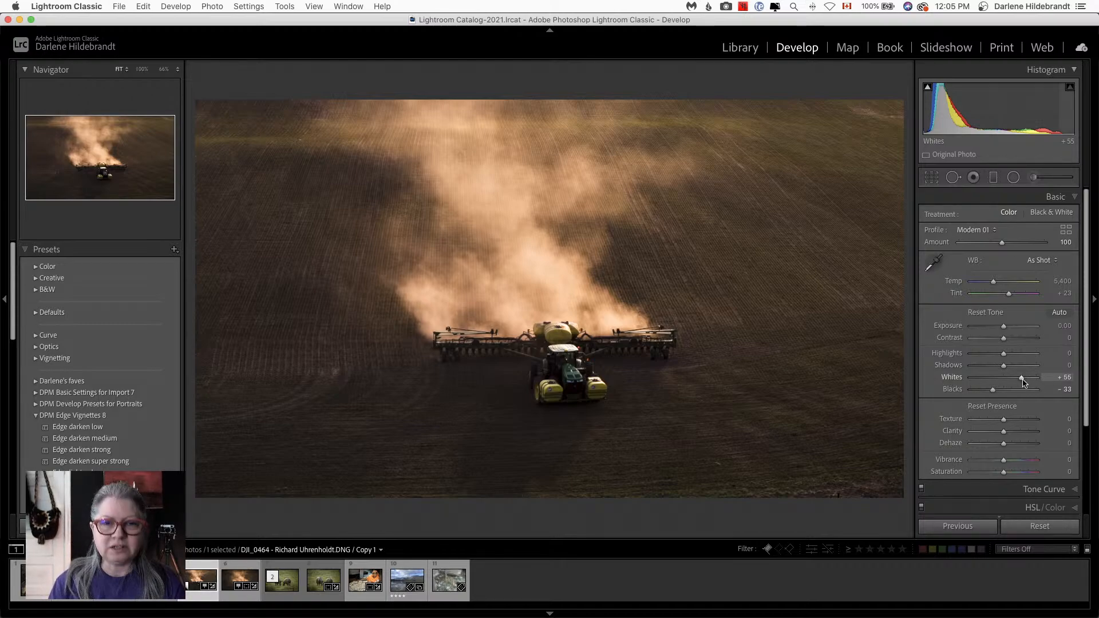
drag(1023, 383, 994, 393)
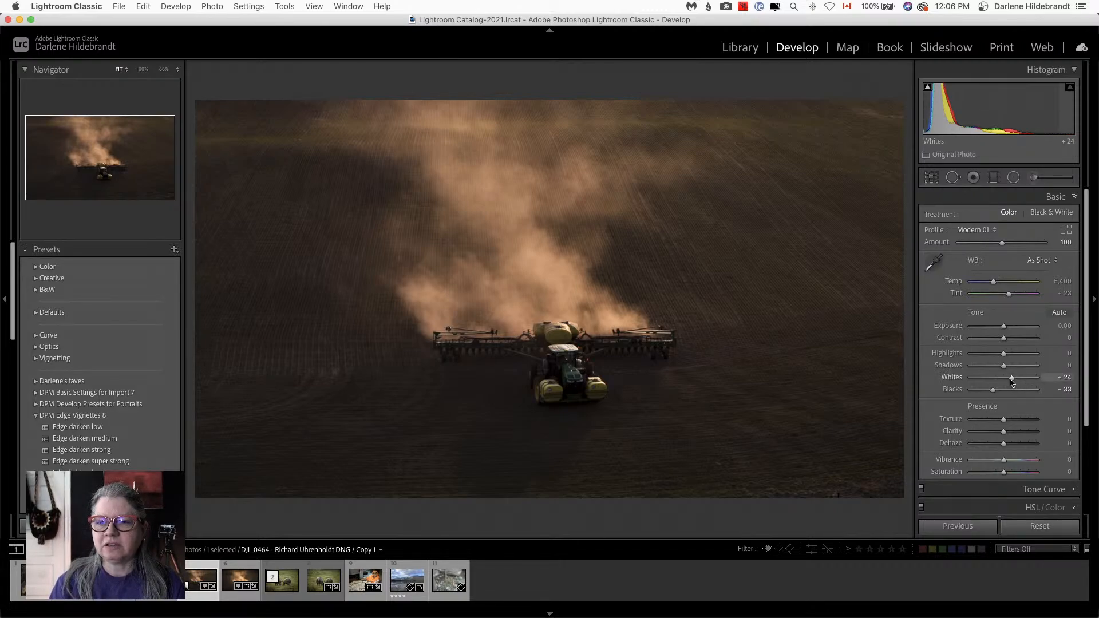
alt+click(1013, 379)
drag(1012, 379, 1014, 379)
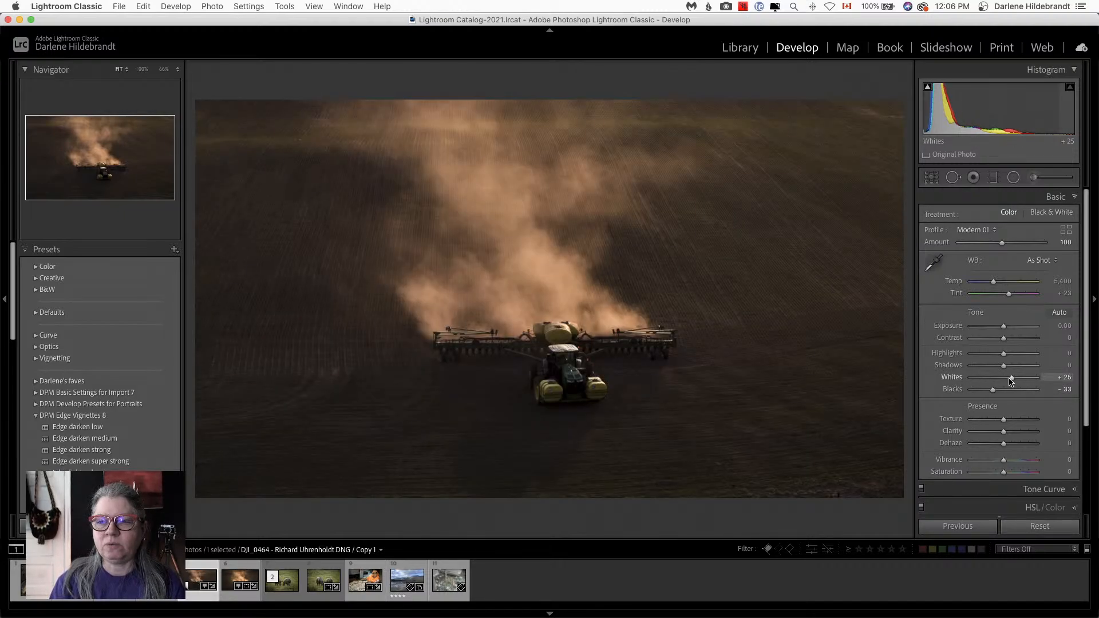
mouse_move(1011, 379)
mouse_down()
mouse_move(1037, 379)
mouse_move(1011, 379)
mouse_up()
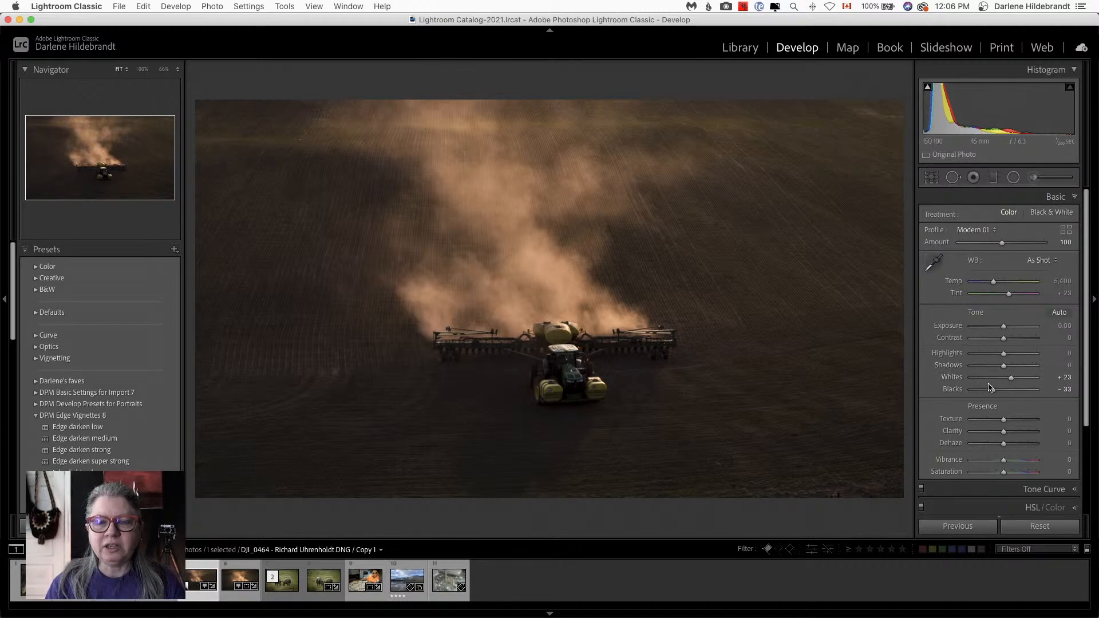
Step: Compare the whites and blacks adjustments with the Before state twice, ending on the edited view
key(backslash)
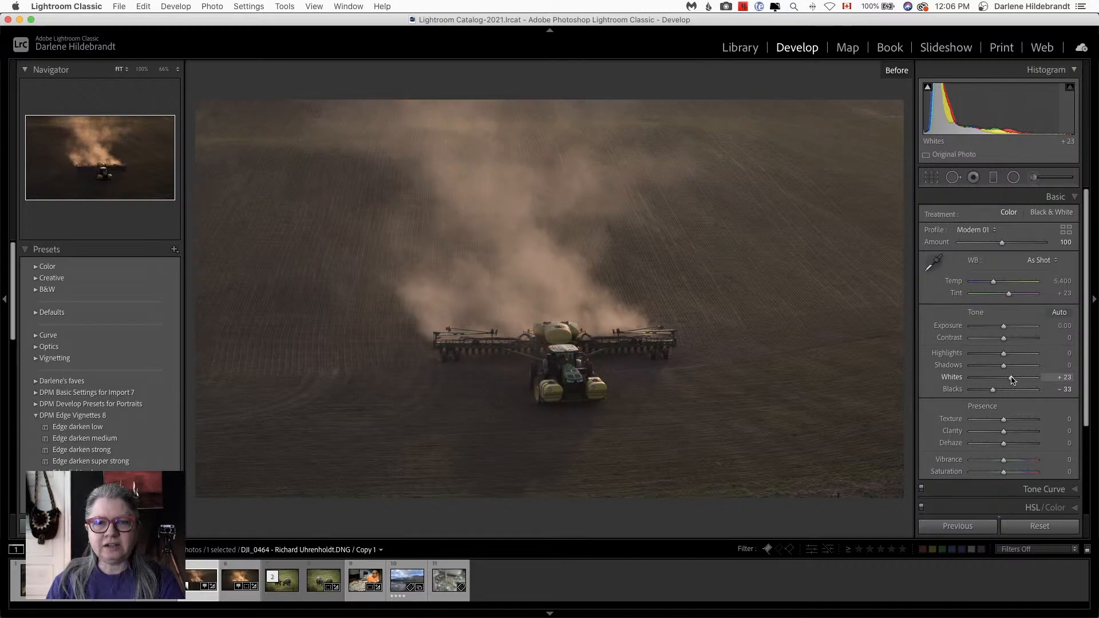
key(backslash)
key(backslash)
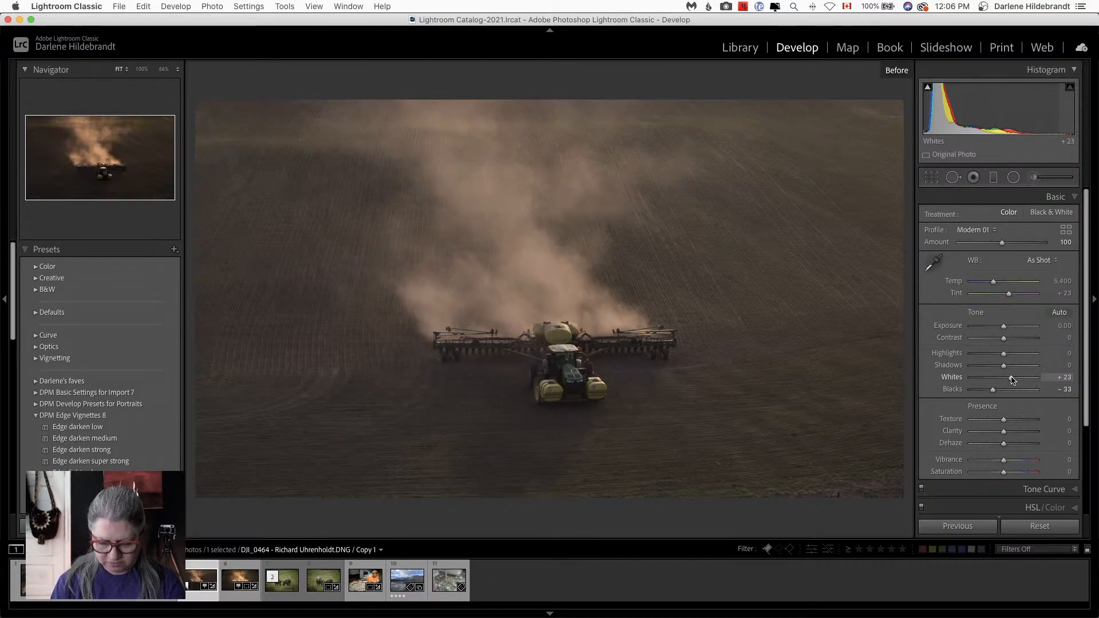
key(backslash)
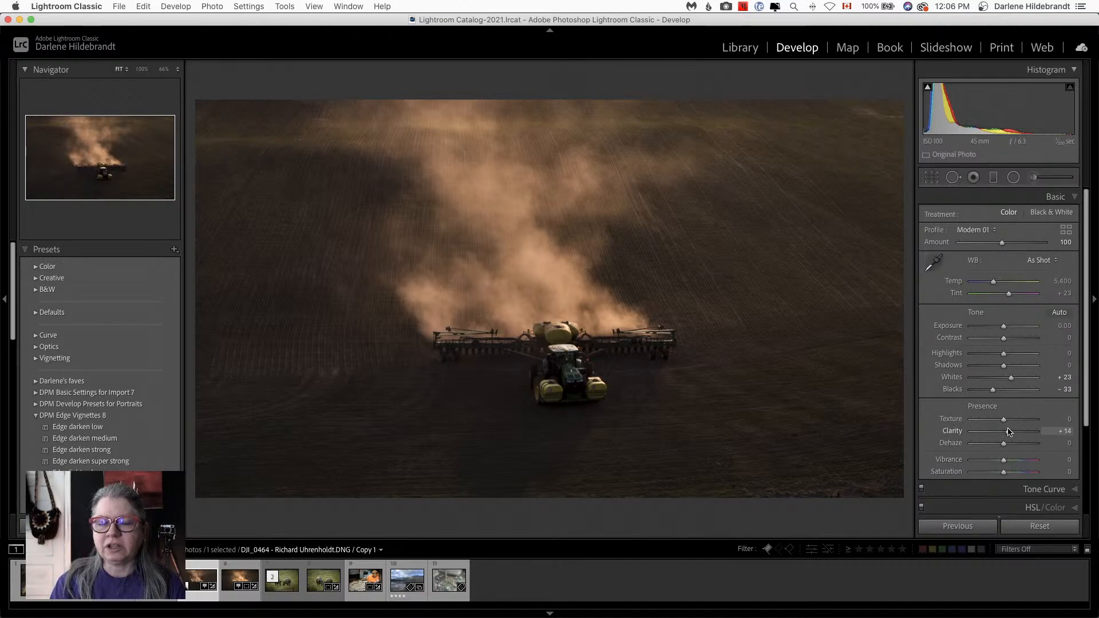
Step: Set the tractor photo's Clarity to +14 and its Texture to +100
drag(1008, 432, 1010, 432)
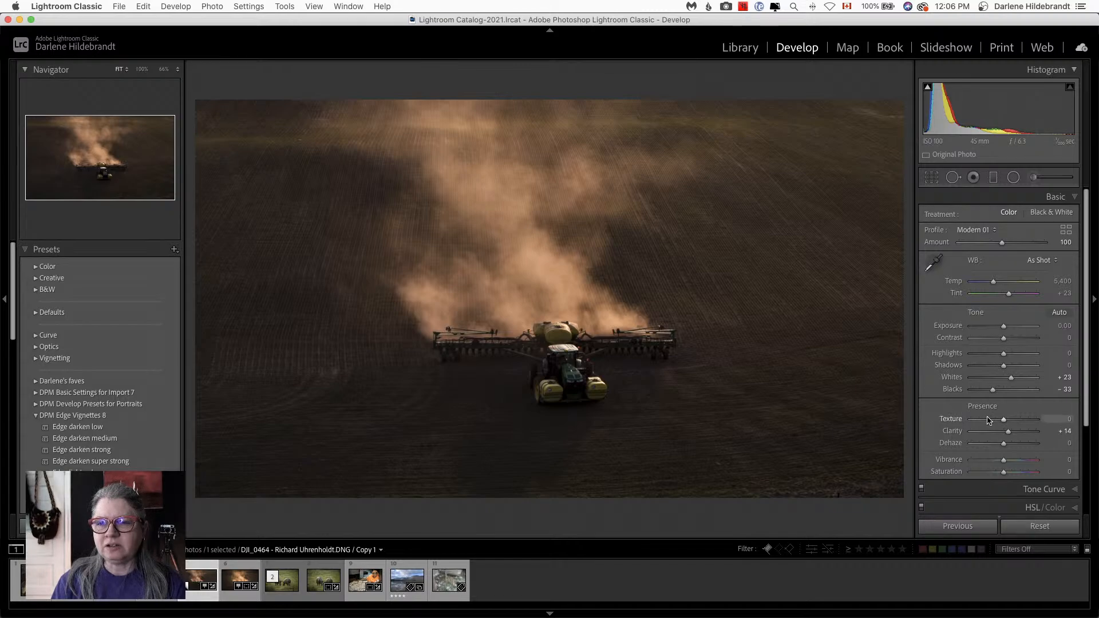
drag(1003, 421, 1041, 421)
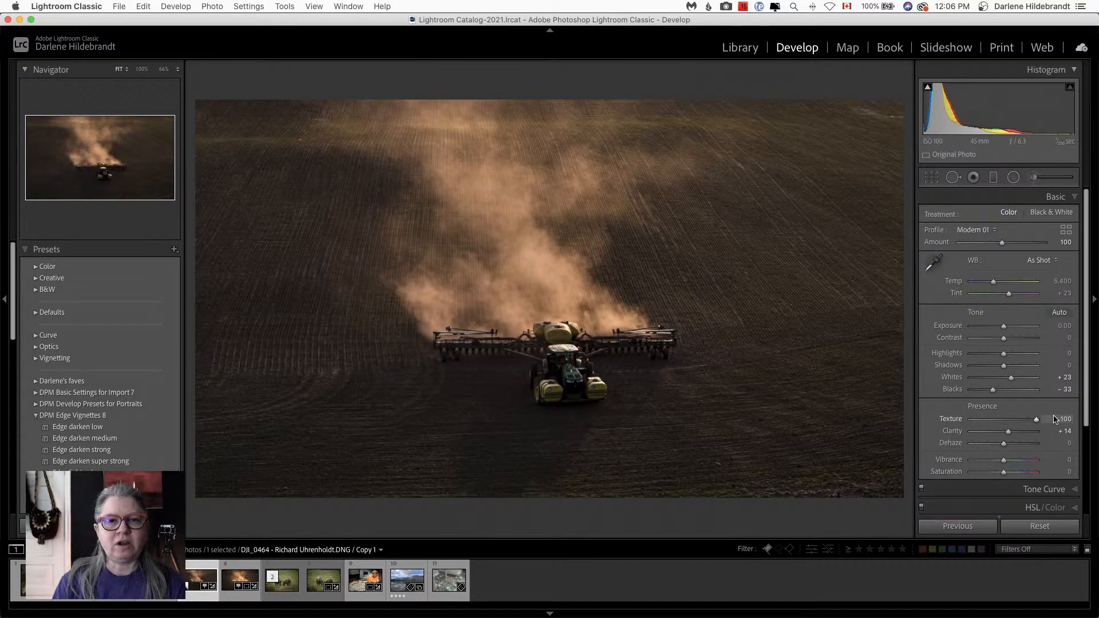
drag(1038, 420, 1008, 418)
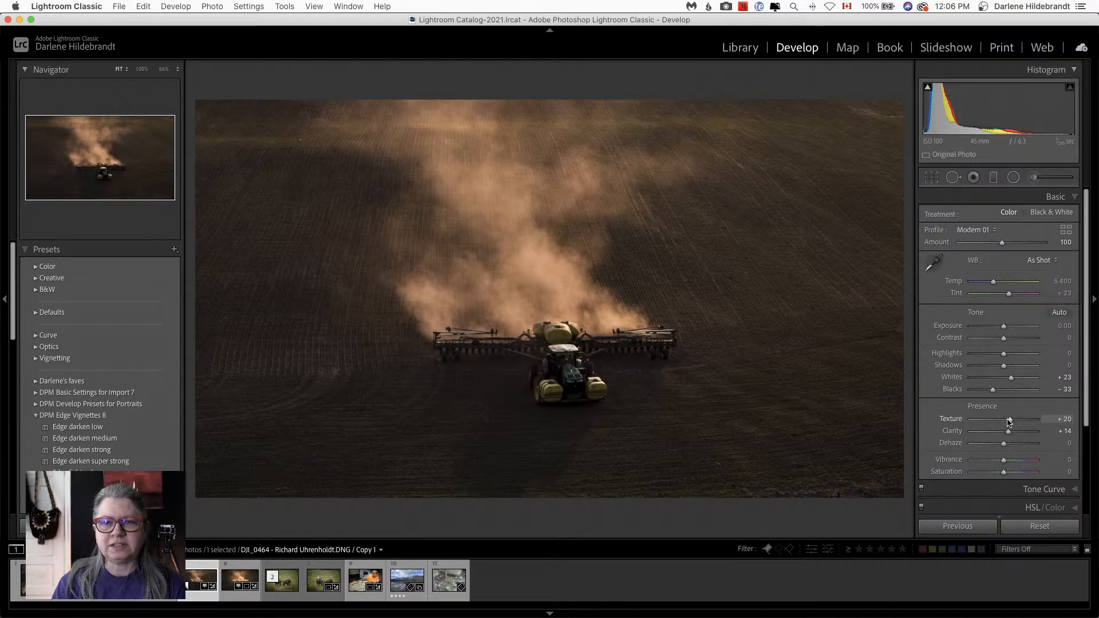
drag(1011, 422, 1037, 422)
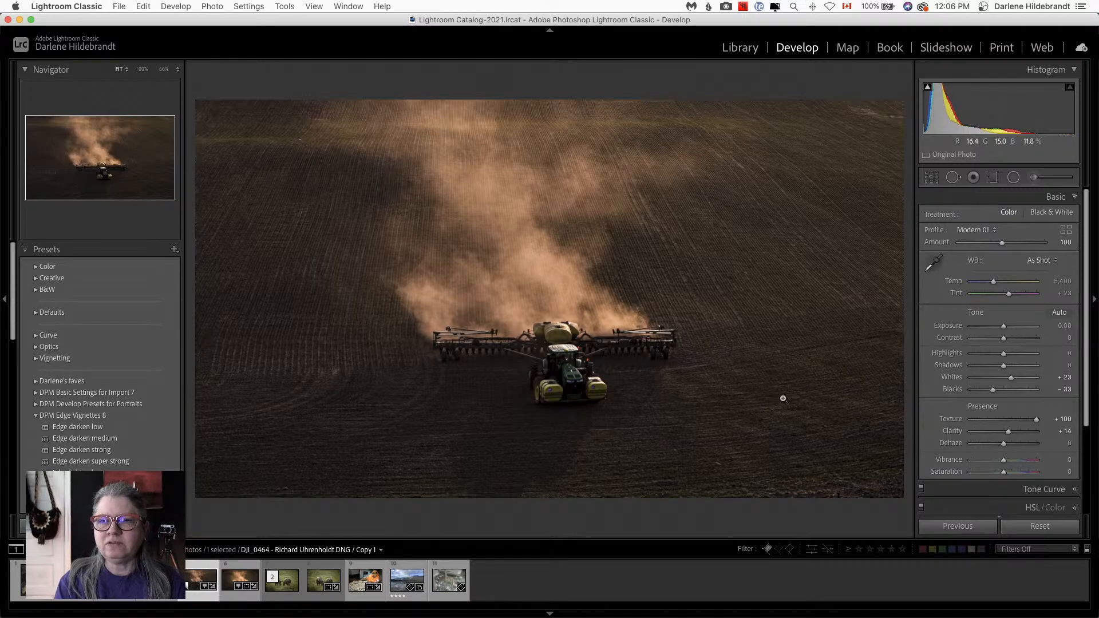
Step: Start a new radial filter, reset its effect sliders to zero, and set its Exposure to -1.54
key(shift+m)
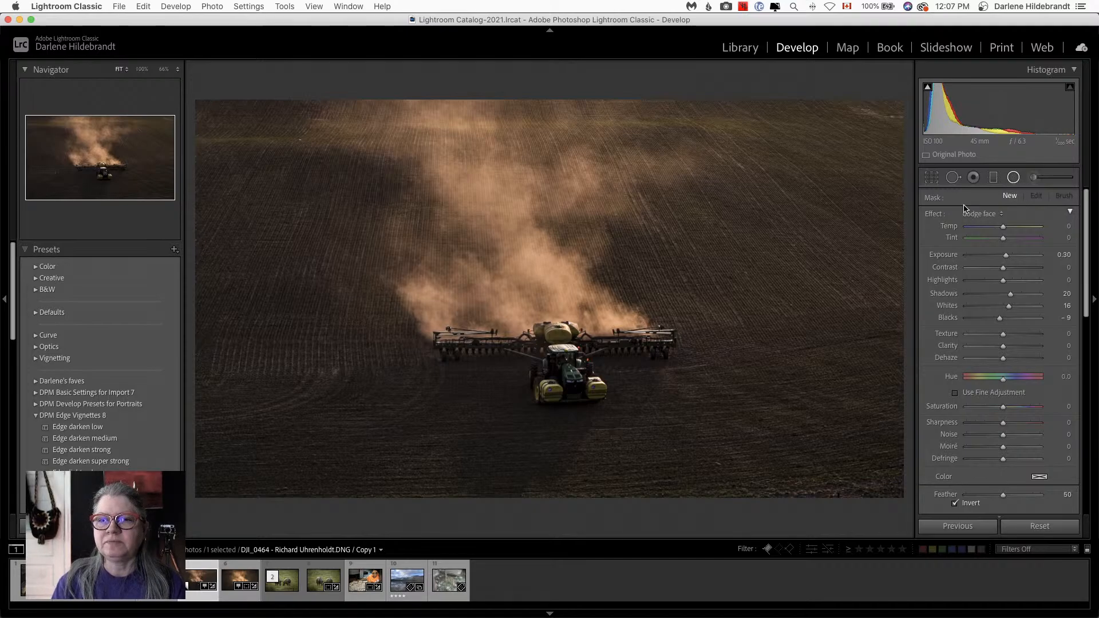
double_click(933, 214)
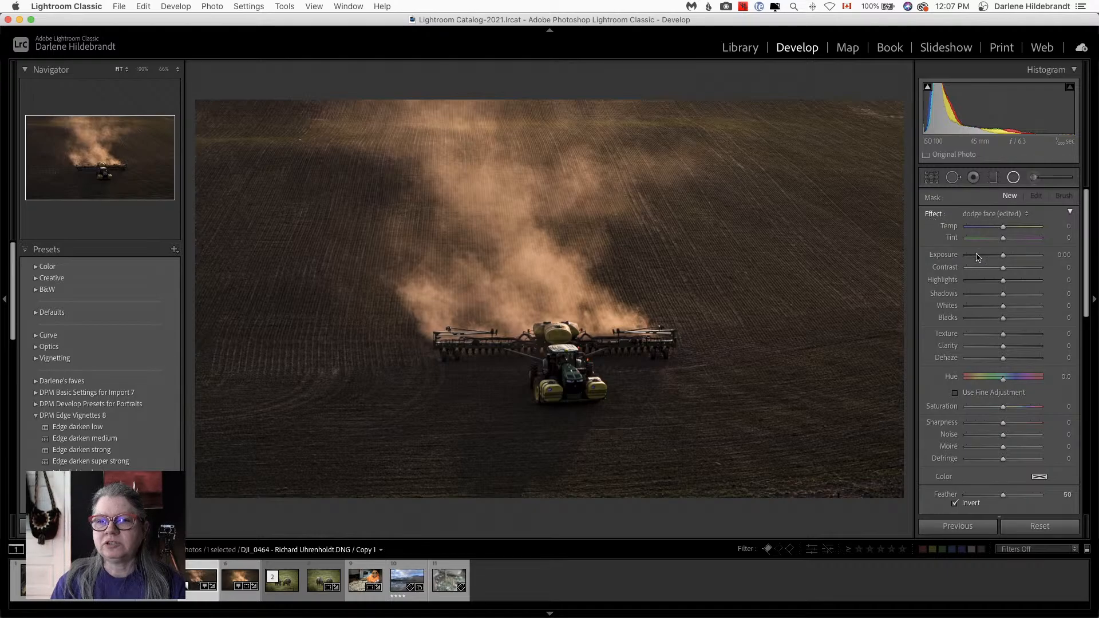
drag(1004, 257, 997, 257)
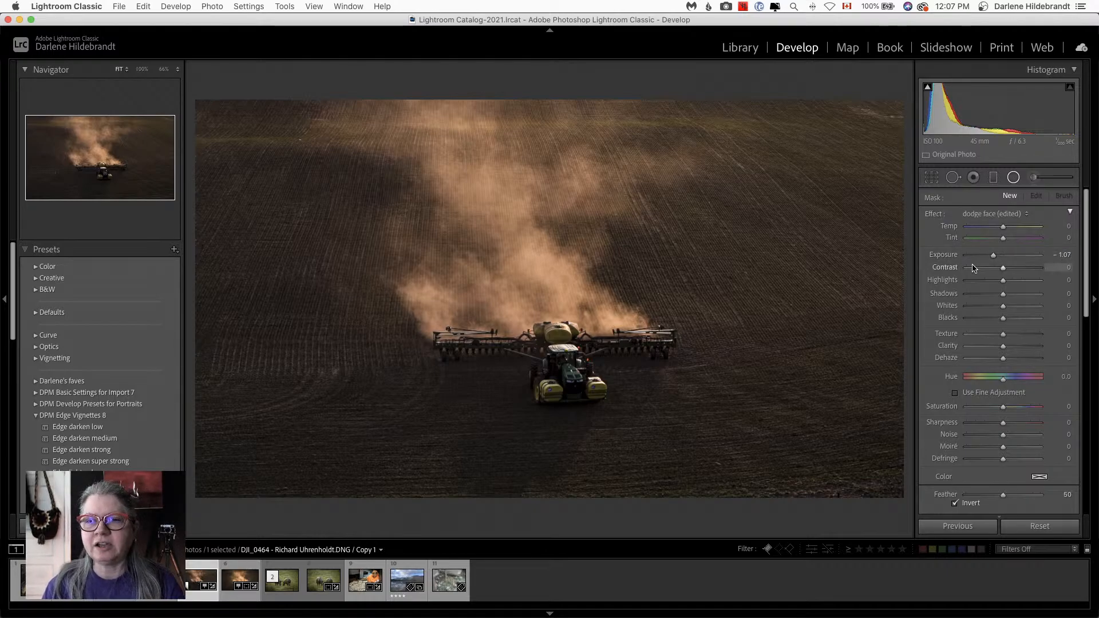
drag(993, 256, 991, 256)
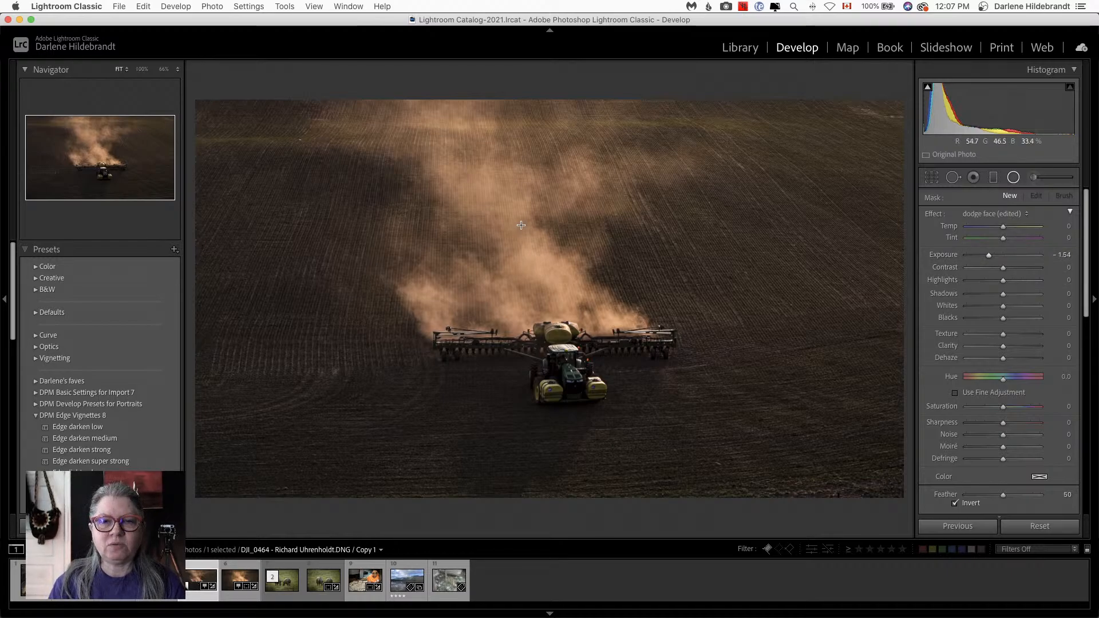
Step: Draw a large tilted radial filter around the dust cloud and tractor, turn off Invert to darken the surroundings, and widen the ellipse
drag(521, 225, 718, 523)
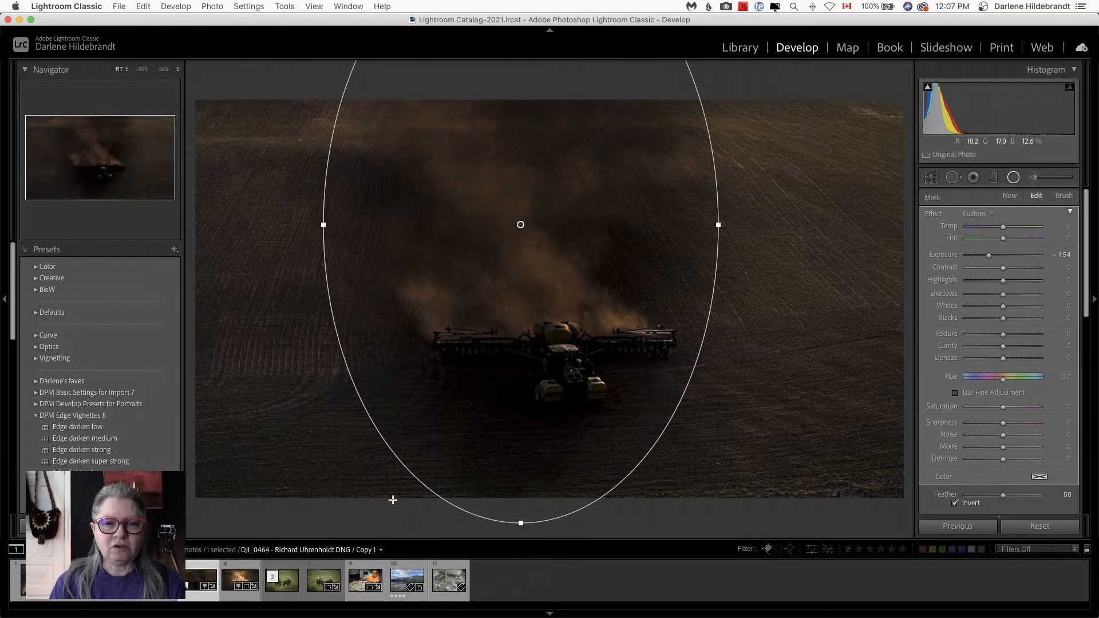
drag(420, 493, 529, 510)
drag(452, 279, 470, 329)
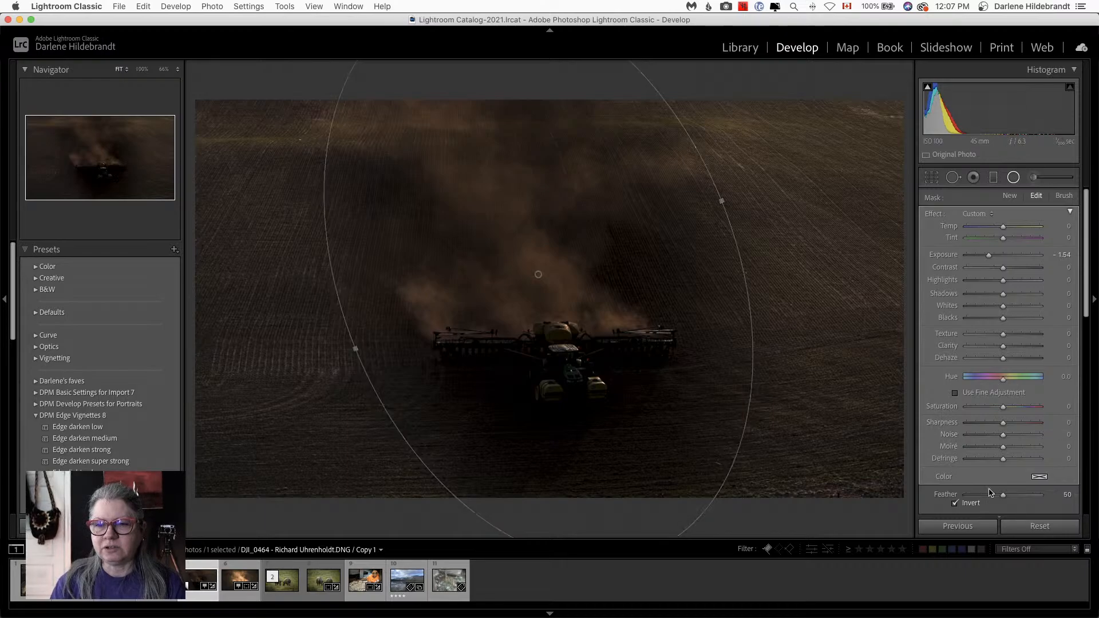
click(955, 504)
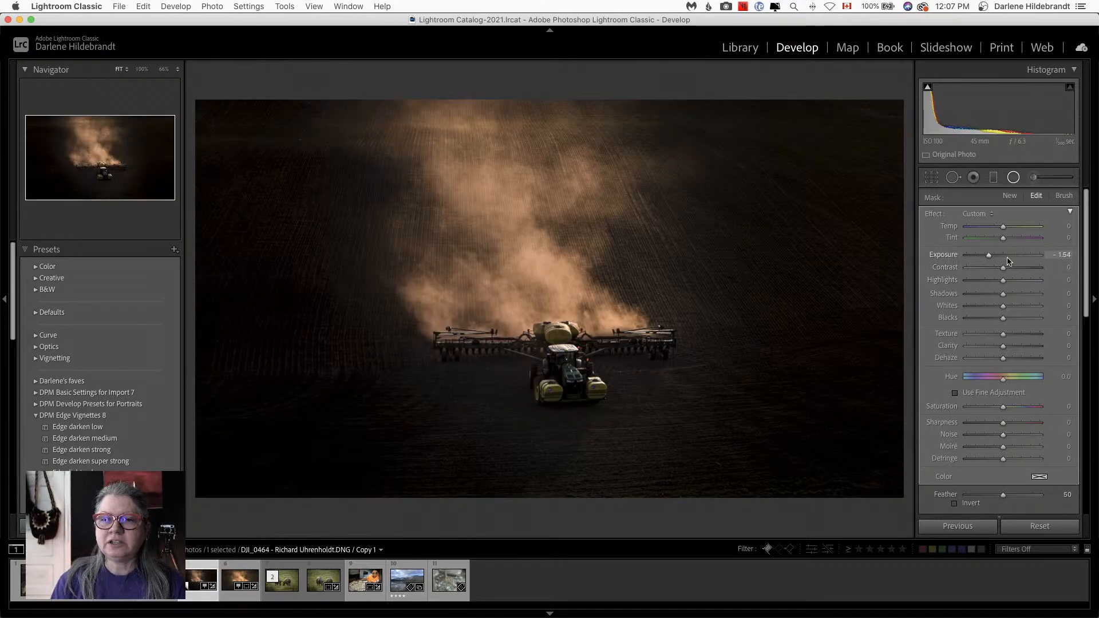
drag(722, 200, 761, 192)
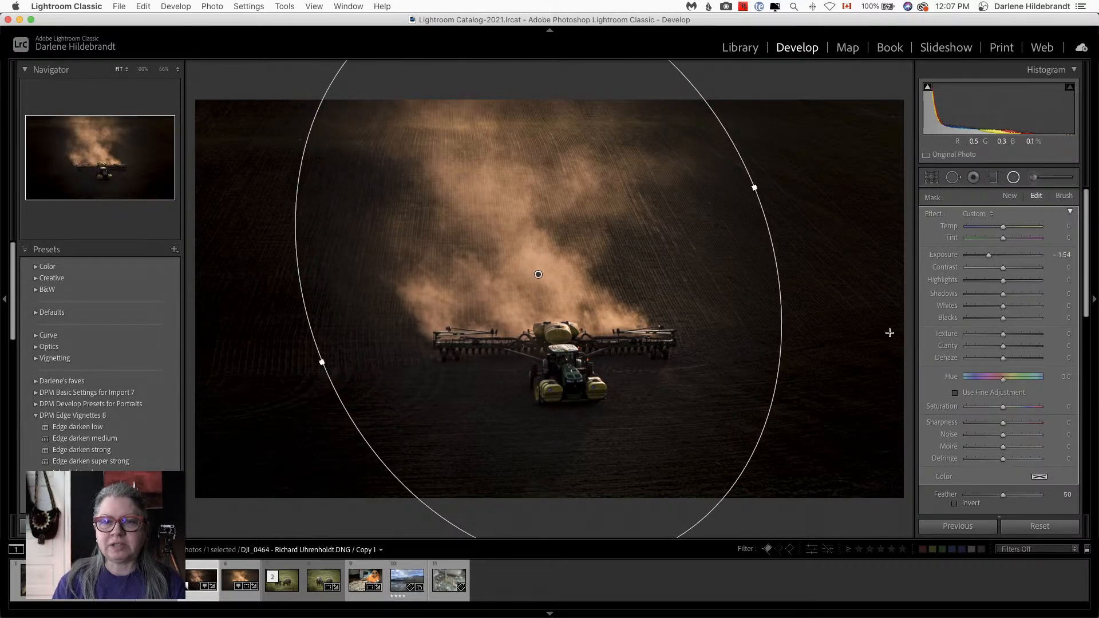
Step: Set the radial filter's Exposure to -0.65 and its Texture to -100
drag(989, 255, 997, 256)
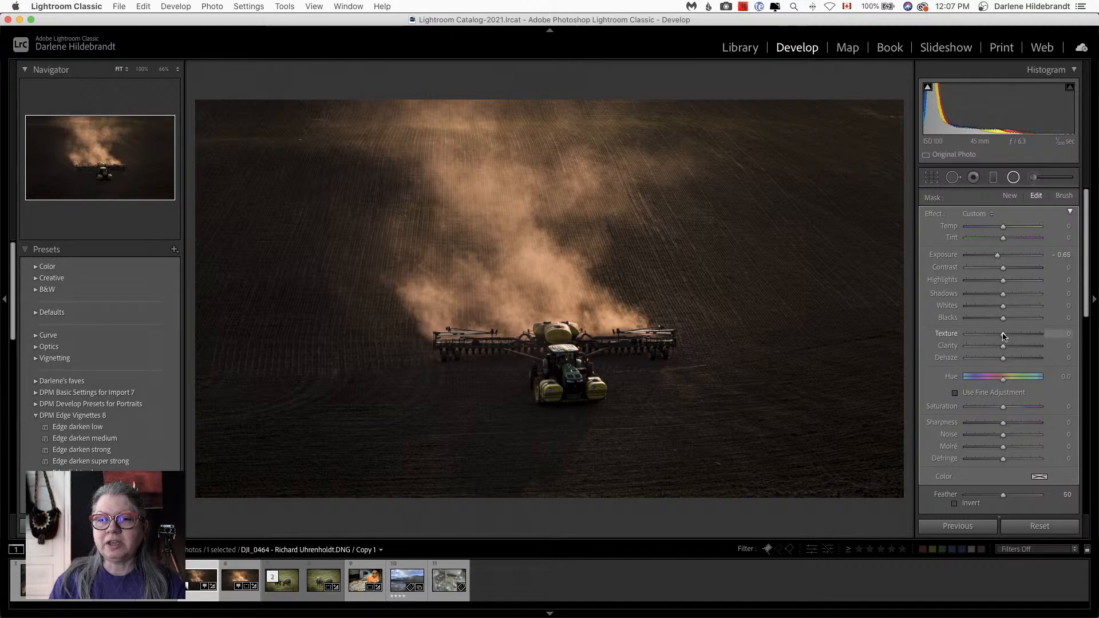
drag(992, 335, 980, 336)
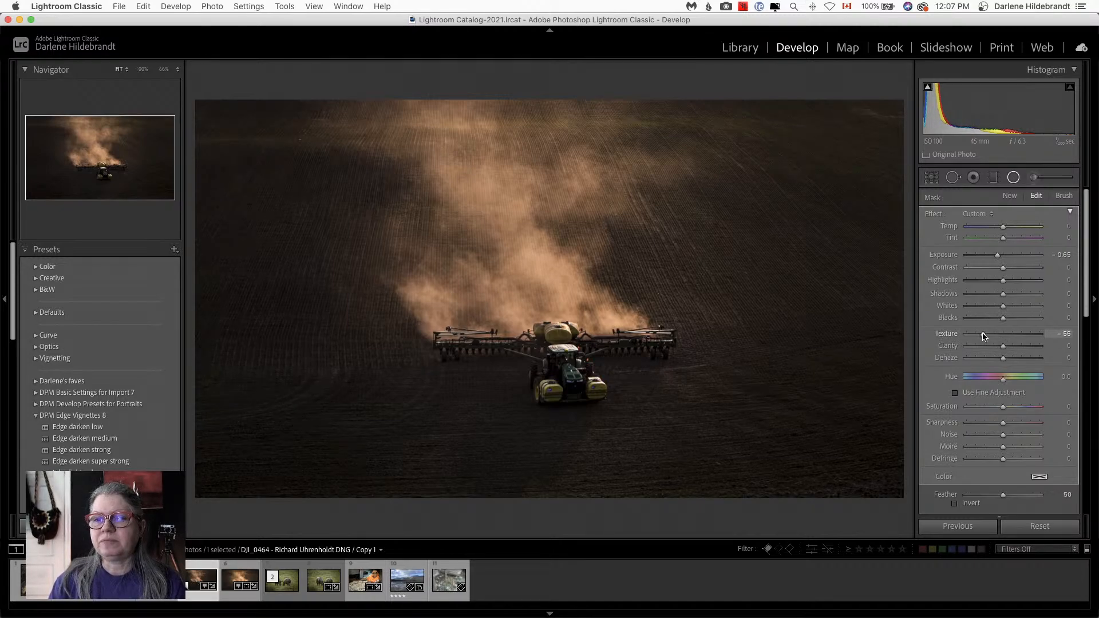
drag(983, 336, 961, 340)
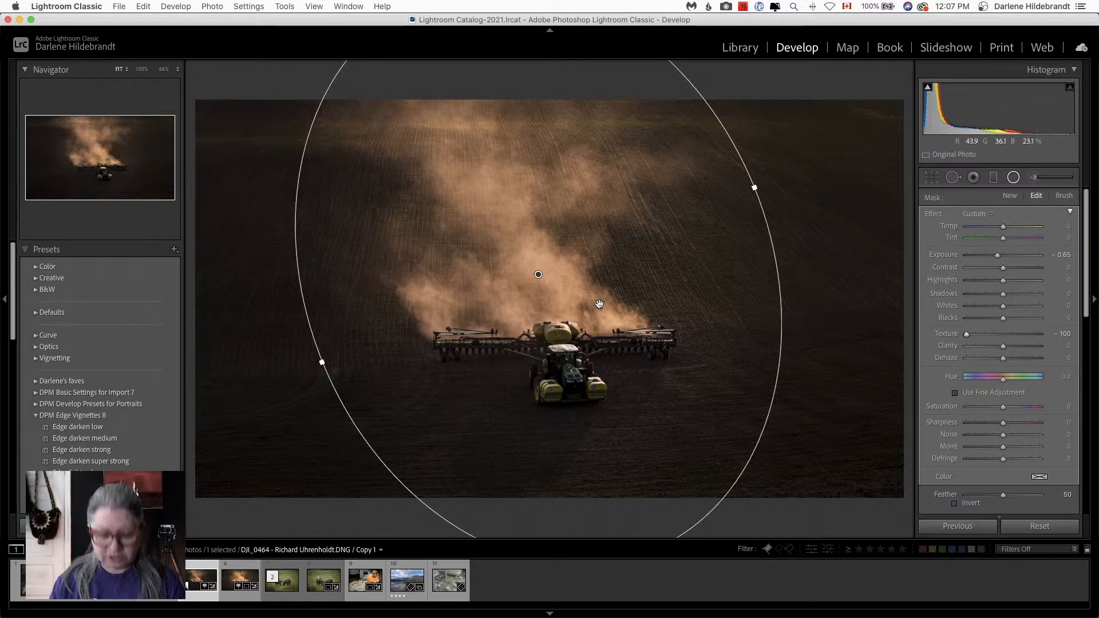
Step: With the mask overlay shown, widen the radial filter, set Feather to 26, move the ellipse down toward the tractor, and hide the overlay
key(p)
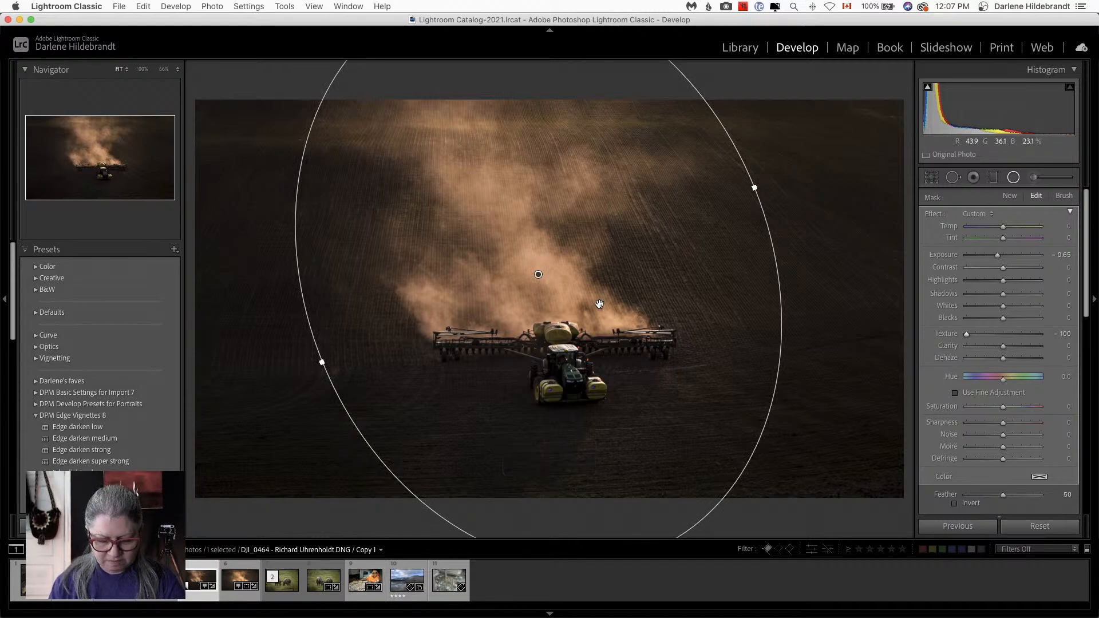
key(o)
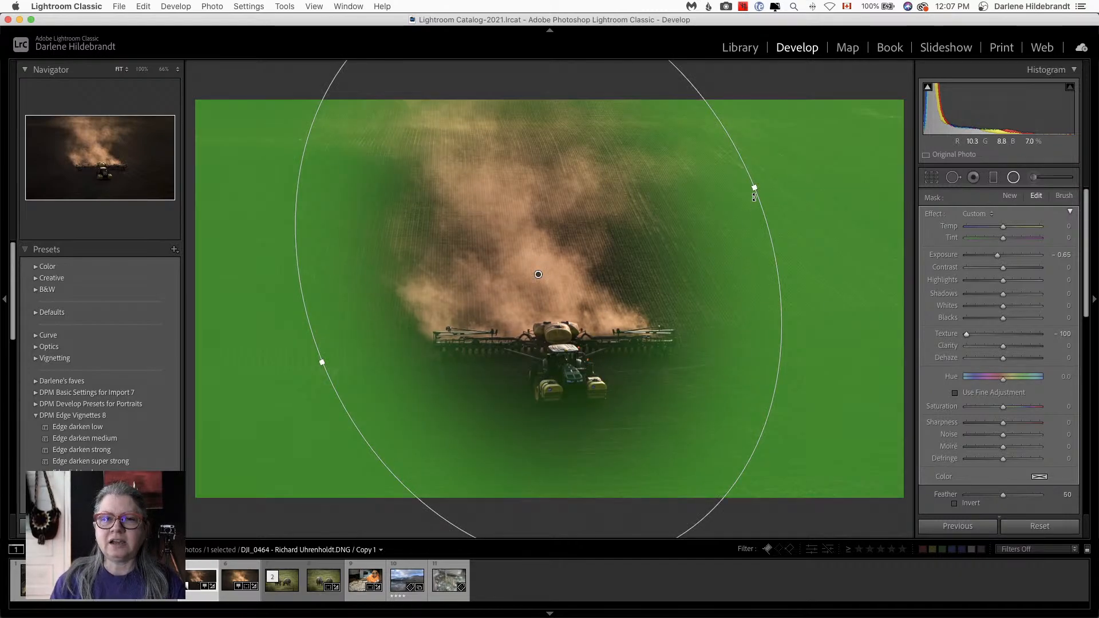
drag(755, 187, 780, 177)
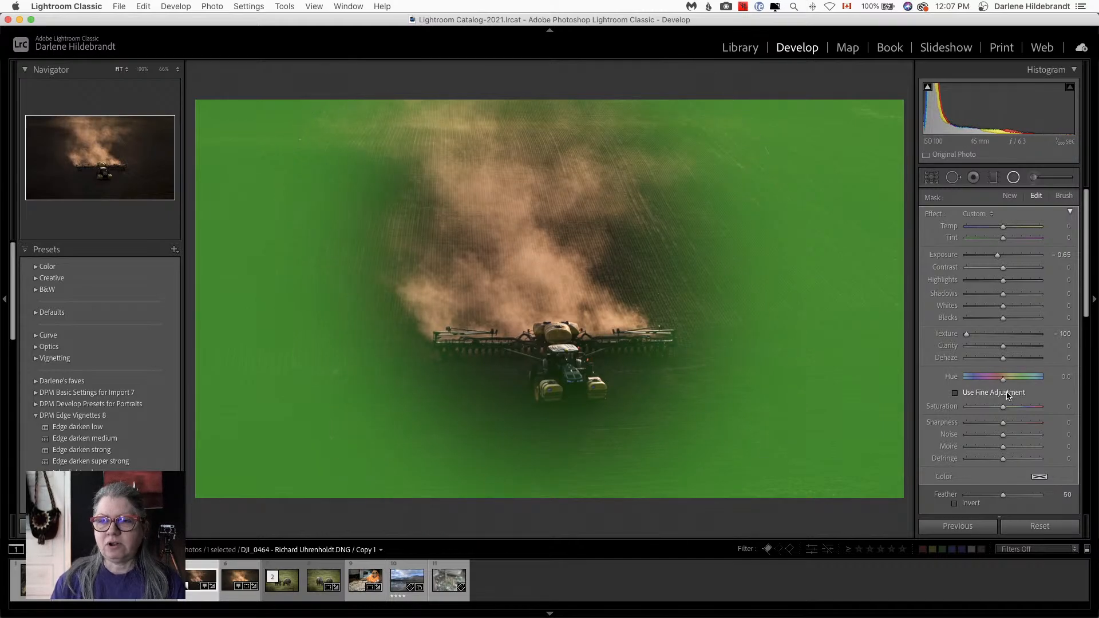
scroll(1008, 401, down, 4)
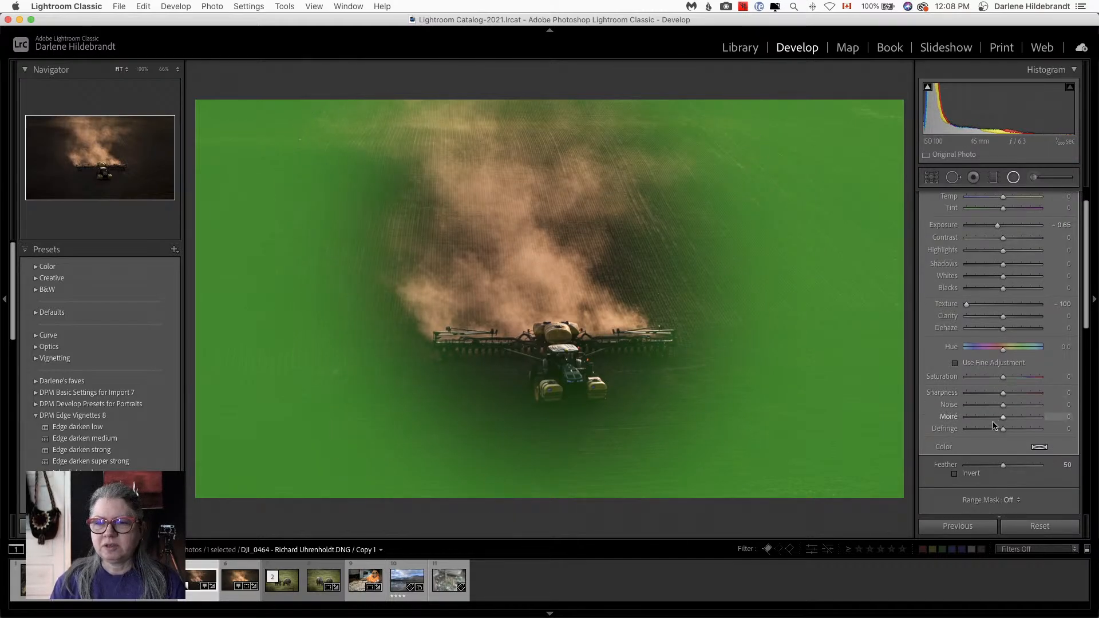
drag(1009, 440, 987, 446)
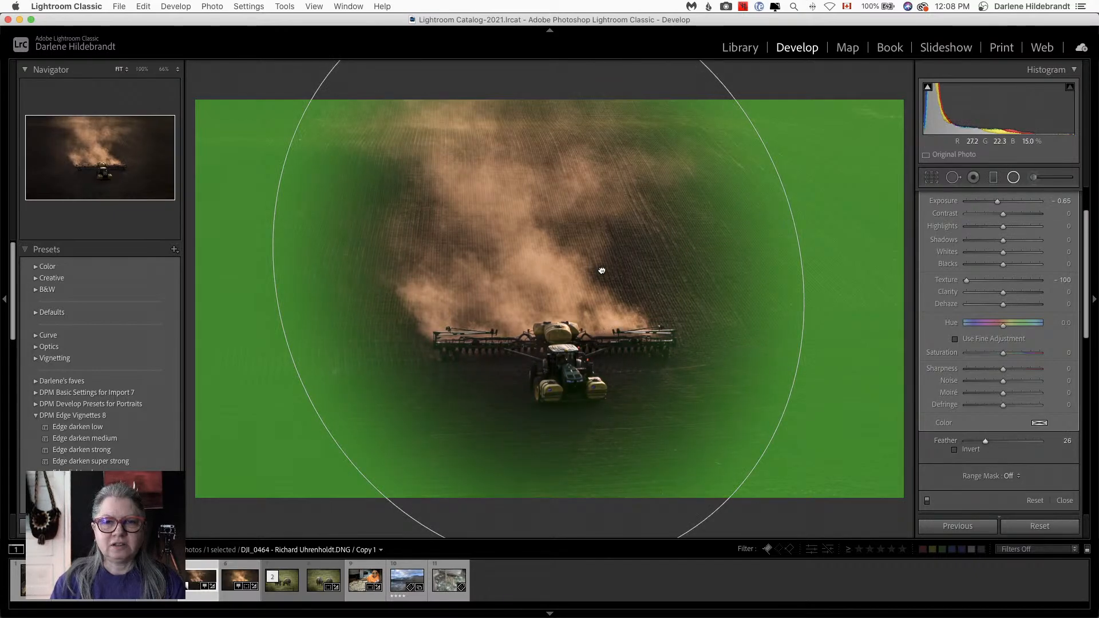
drag(609, 311, 600, 315)
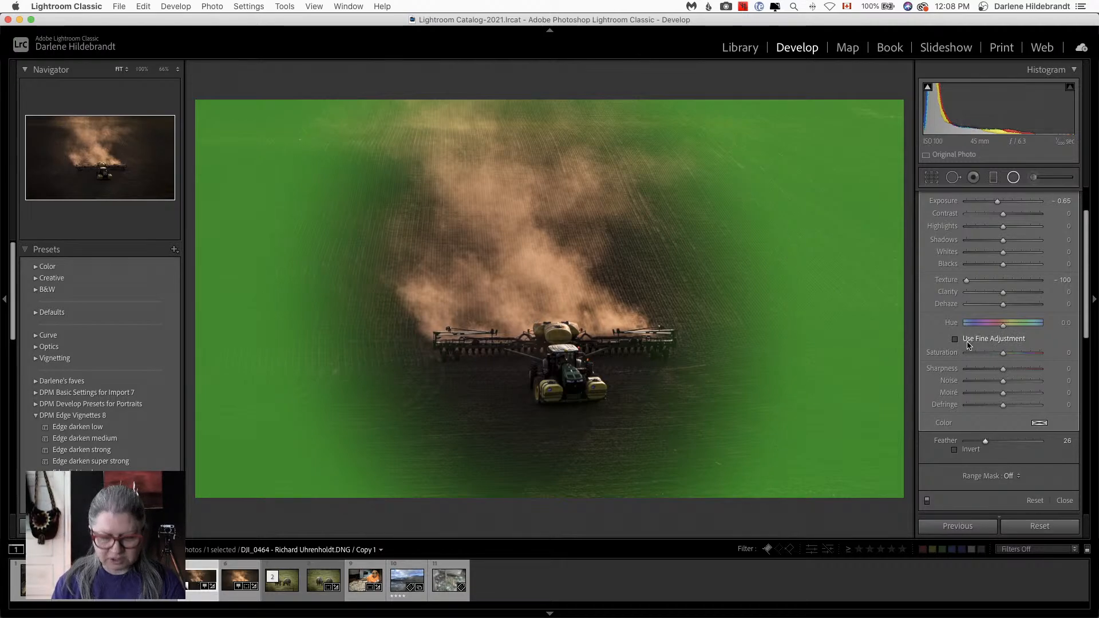
key(o)
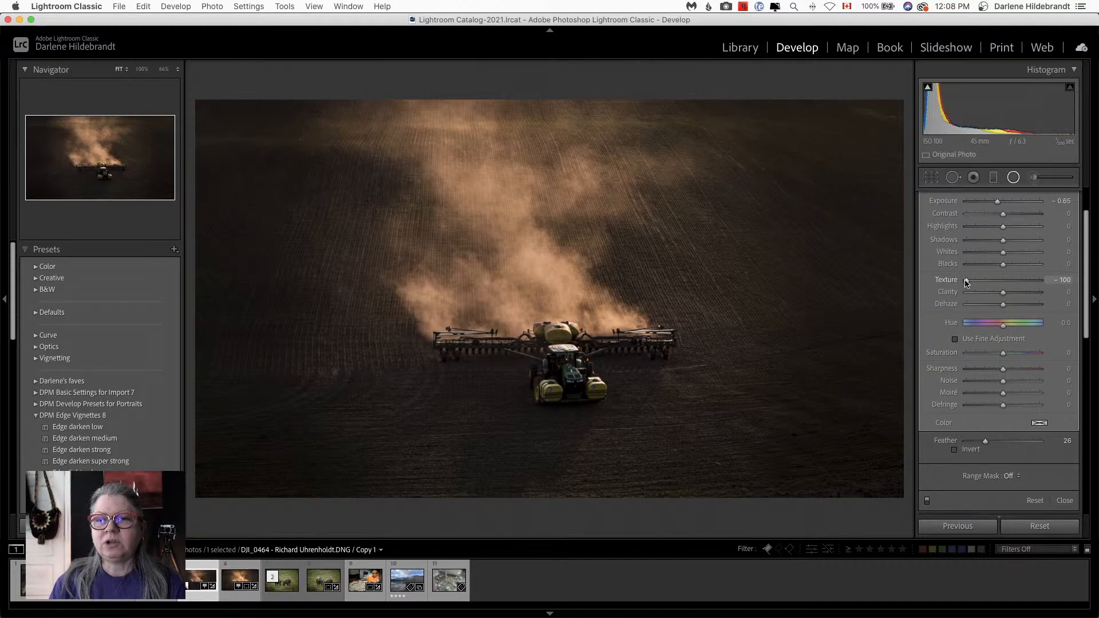
Step: Set the radial filter's Texture to -50 to soften the field around the tractor
drag(967, 282, 985, 282)
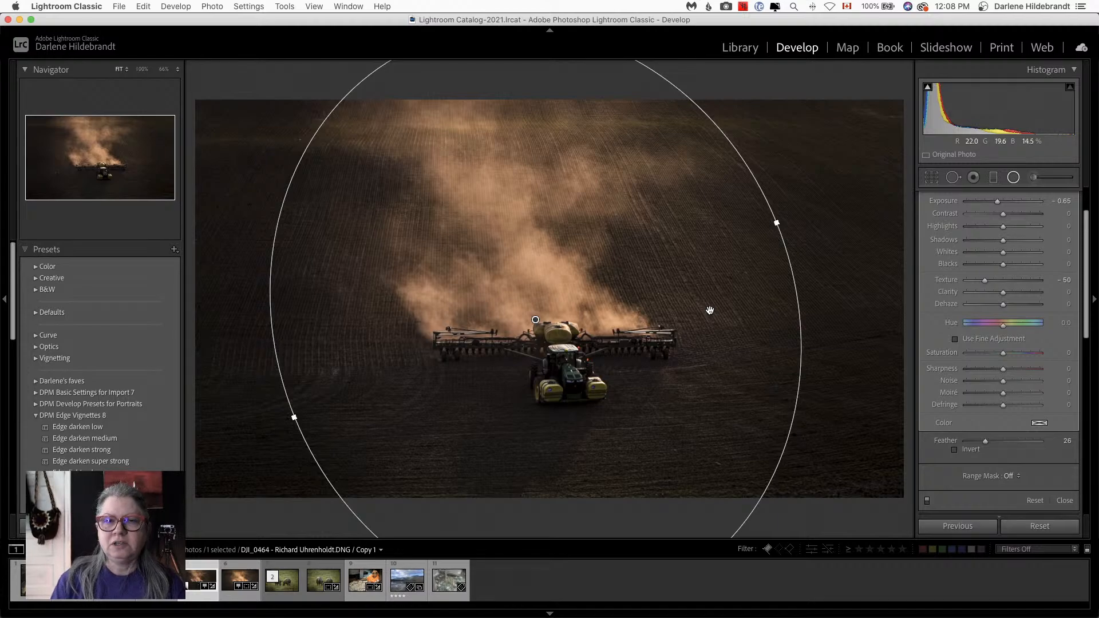
scroll(998, 280, up, 1)
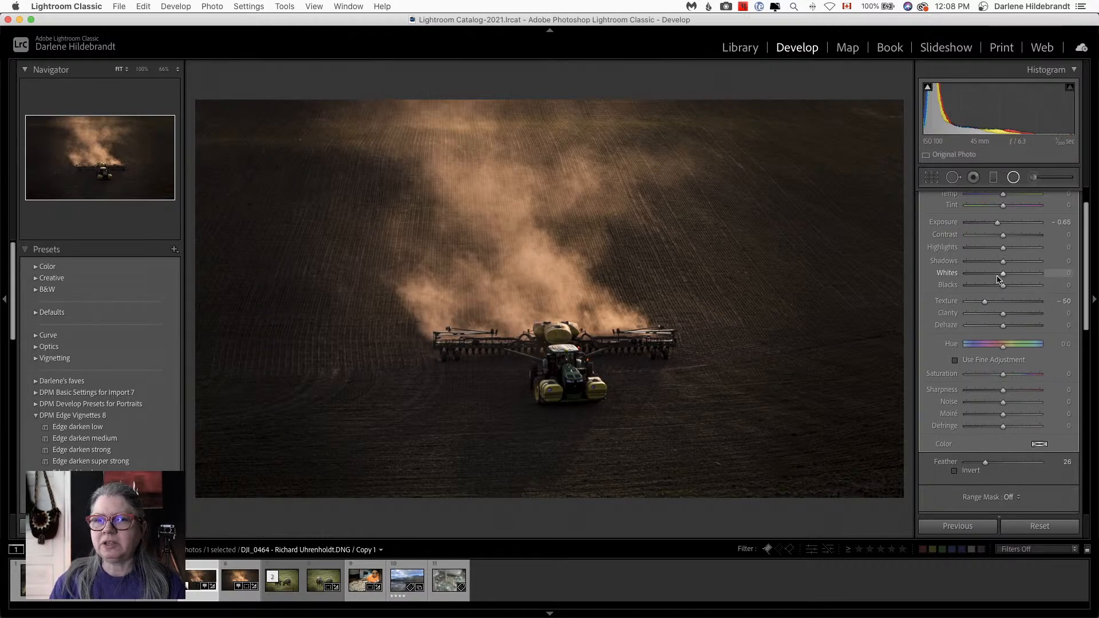
scroll(998, 279, up, 2)
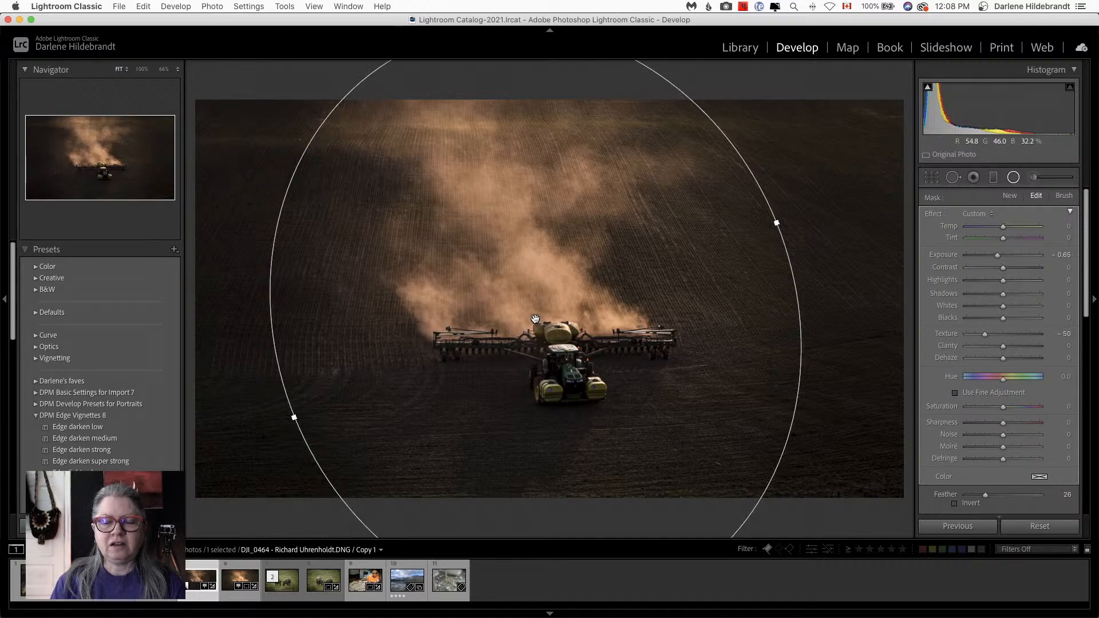
Step: Add a second radial filter around the dust cloud and tractor, tilt it along the dust, move it slightly down, and reset its effect sliders
click(1006, 197)
drag(529, 241, 705, 448)
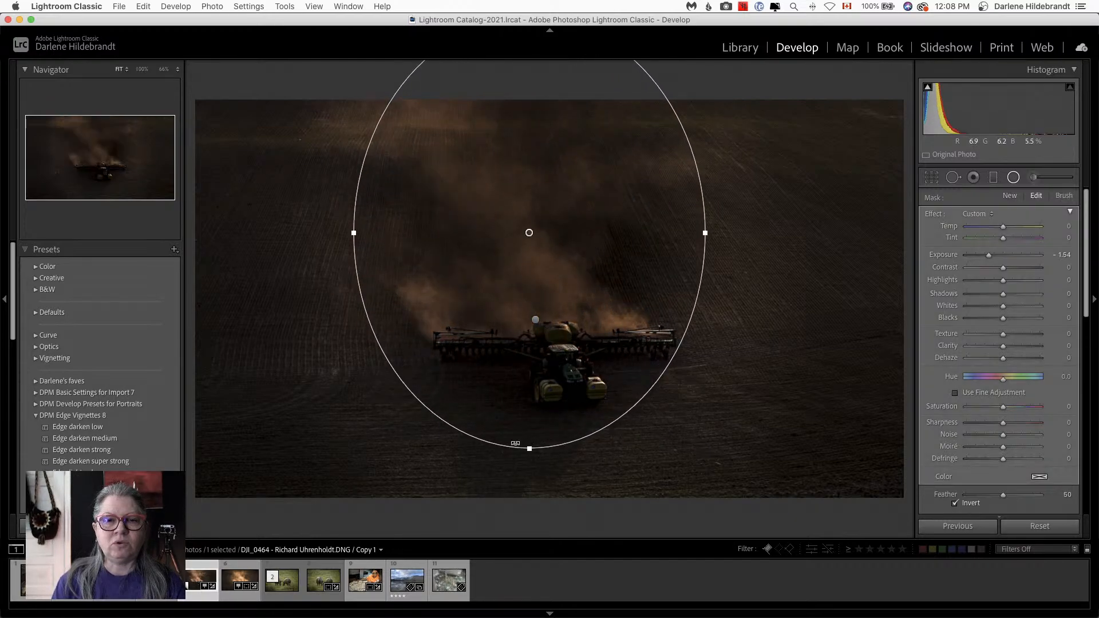
drag(491, 448, 579, 459)
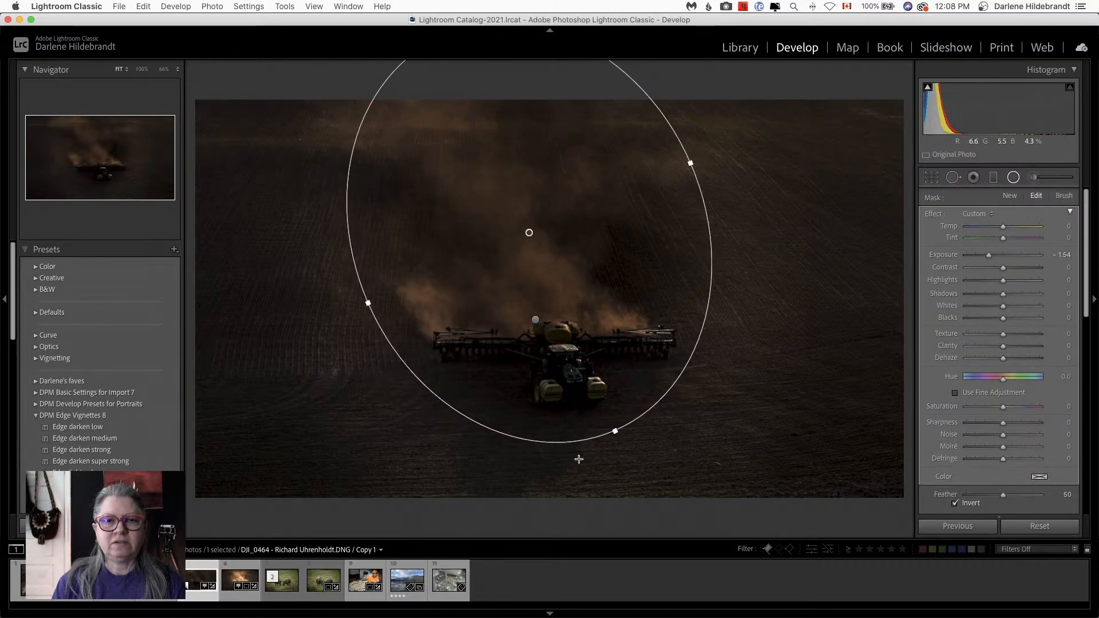
drag(446, 251, 447, 281)
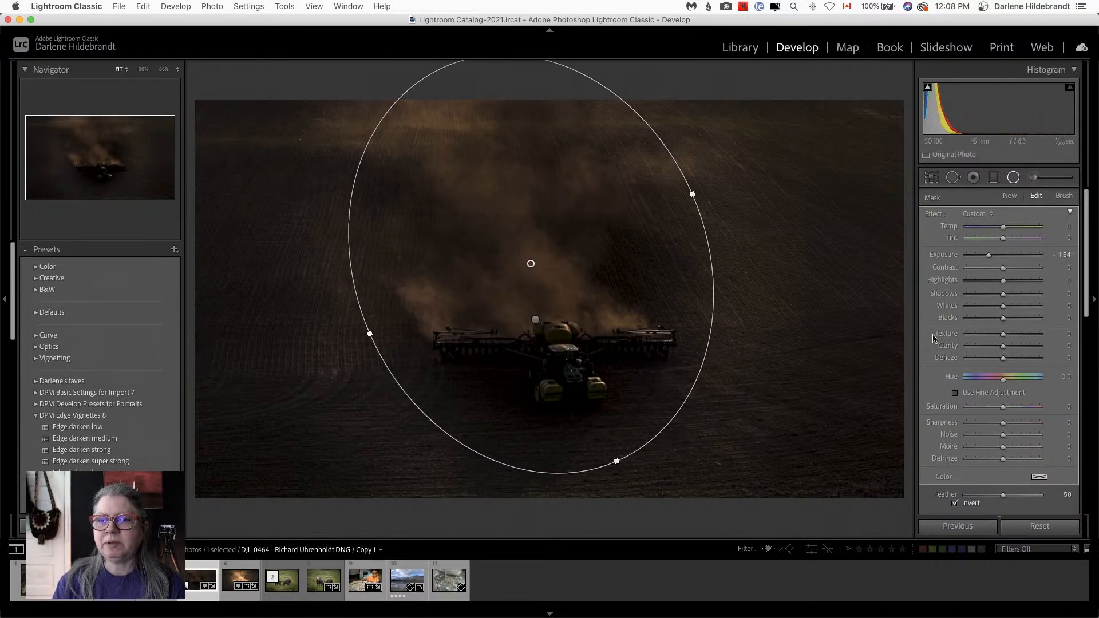
double_click(930, 215)
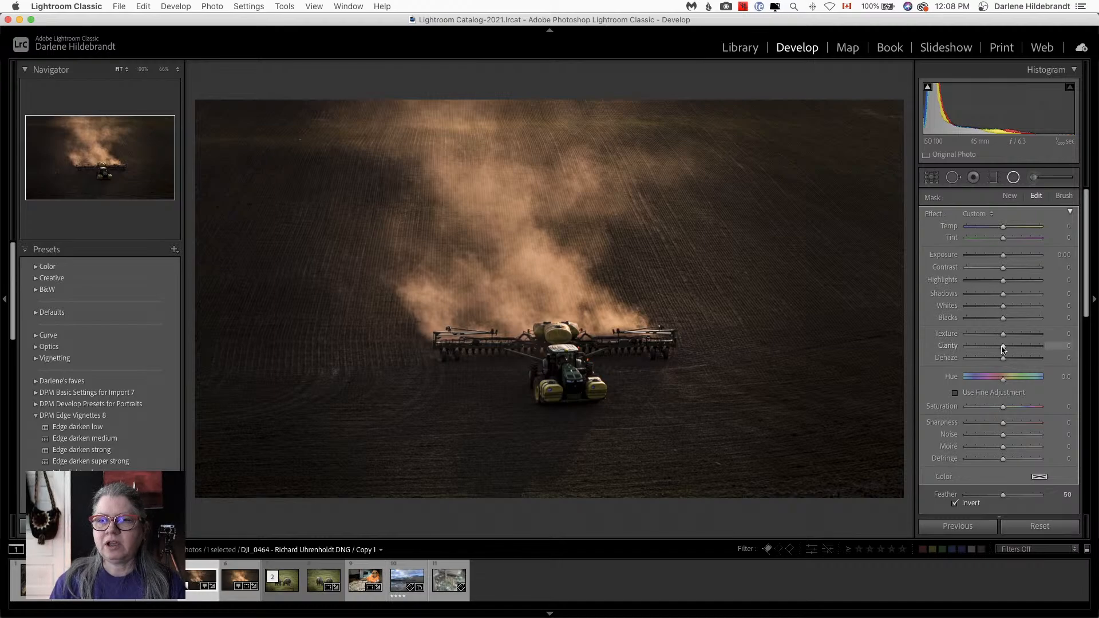
Step: Set the new radial filter's Clarity to 21, Exposure to 0.33 and Highlights to -27, checking clipping, and close the filter
drag(1003, 347, 1011, 347)
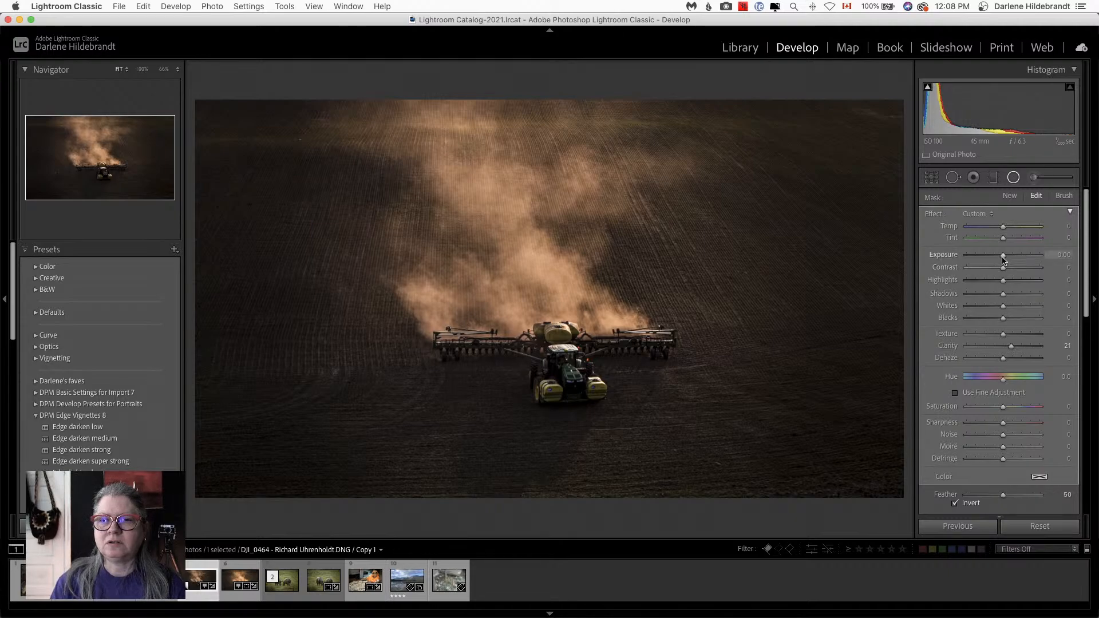
drag(1003, 259, 1007, 259)
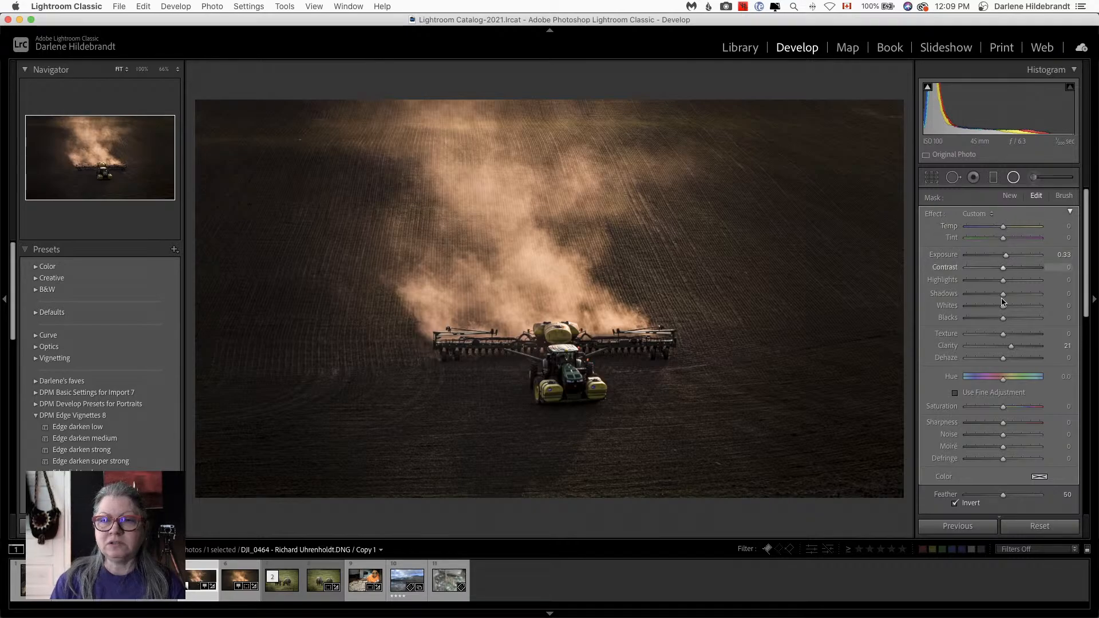
key(j)
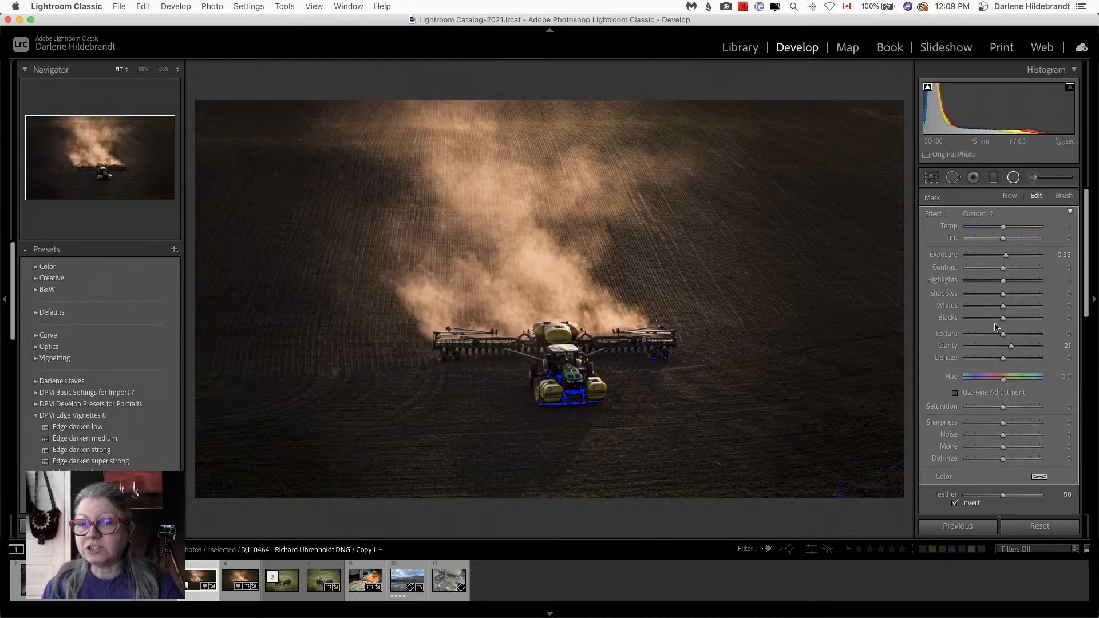
mouse_move(1005, 286)
mouse_down()
mouse_move(972, 282)
mouse_move(996, 282)
mouse_up()
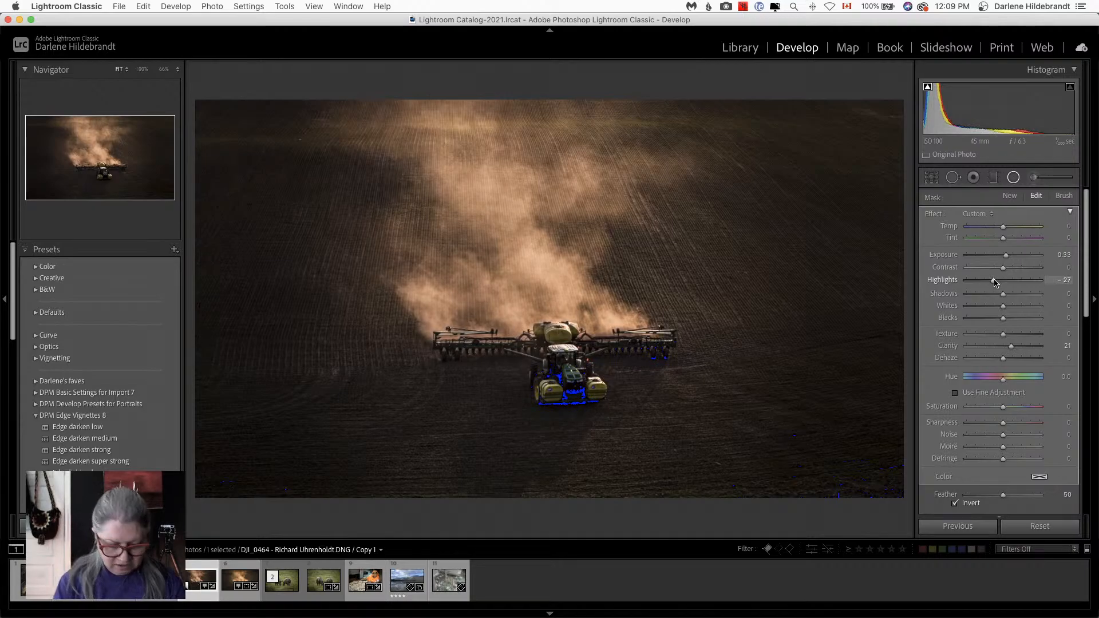
key(shift+m)
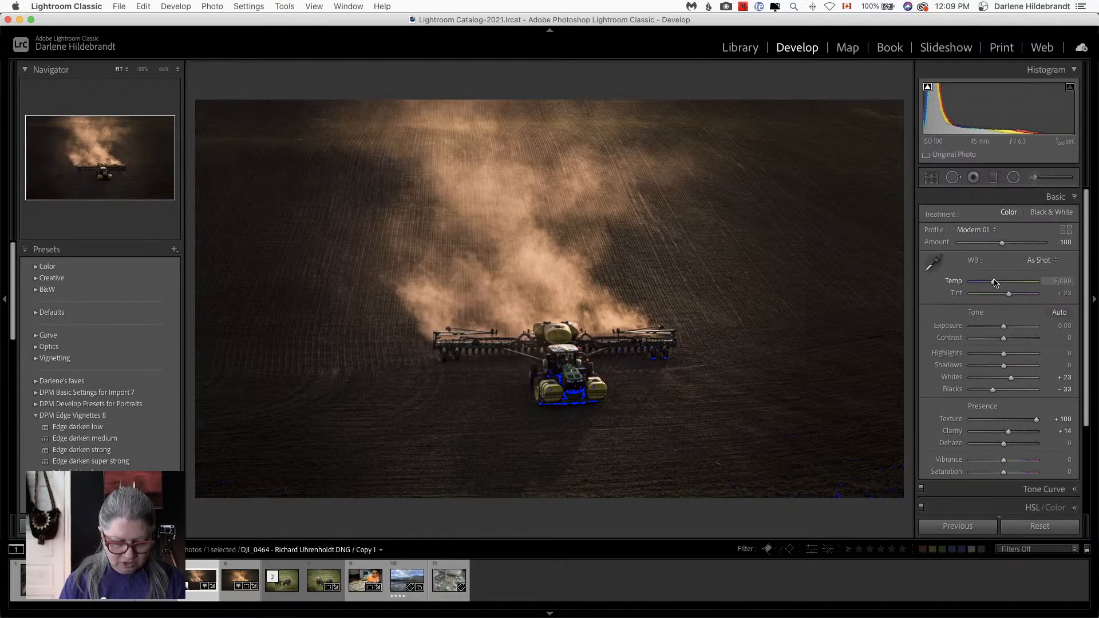
Step: Hide the clipping warnings, compare the edit with the original and the neighbouring version, and warm the white balance to Temp 6,005
key(j)
key(backslash)
key(backslash)
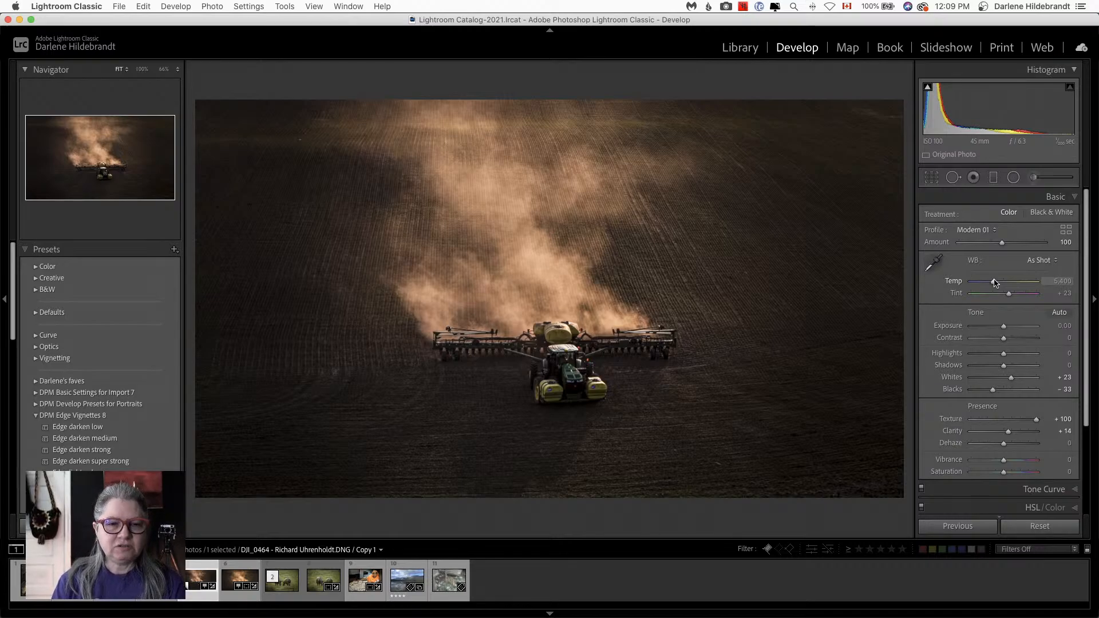
key(Right)
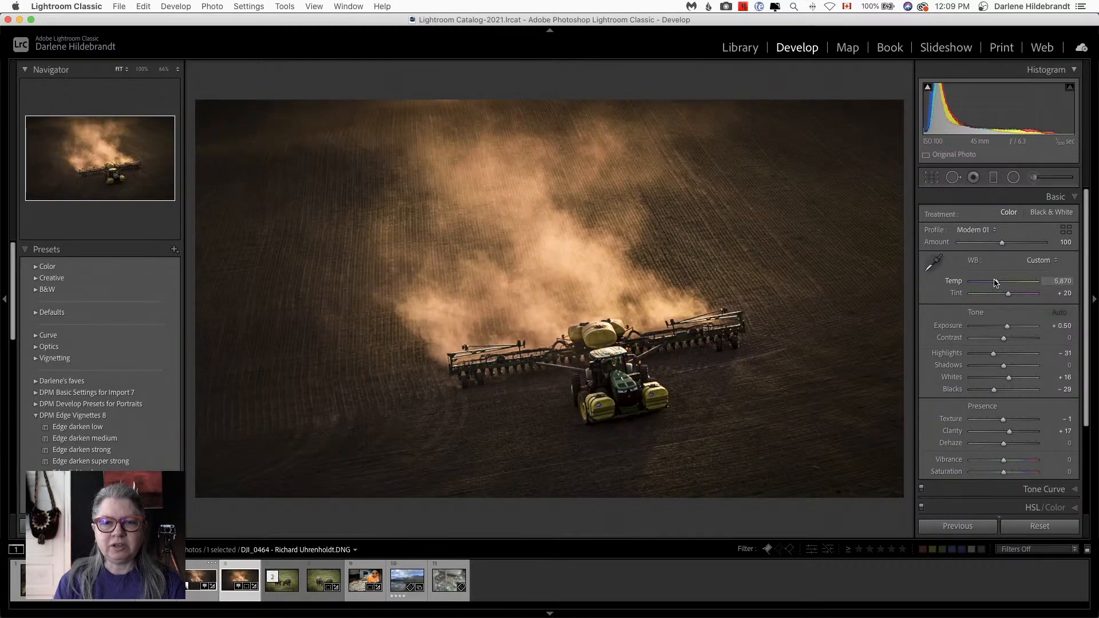
key(Left)
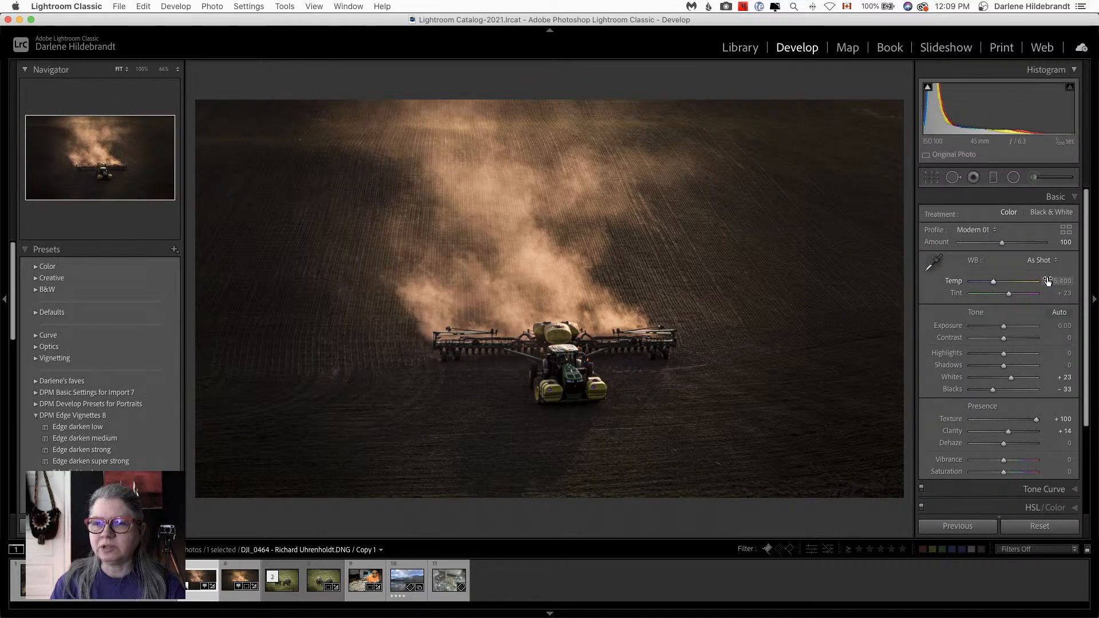
drag(1048, 282, 1056, 281)
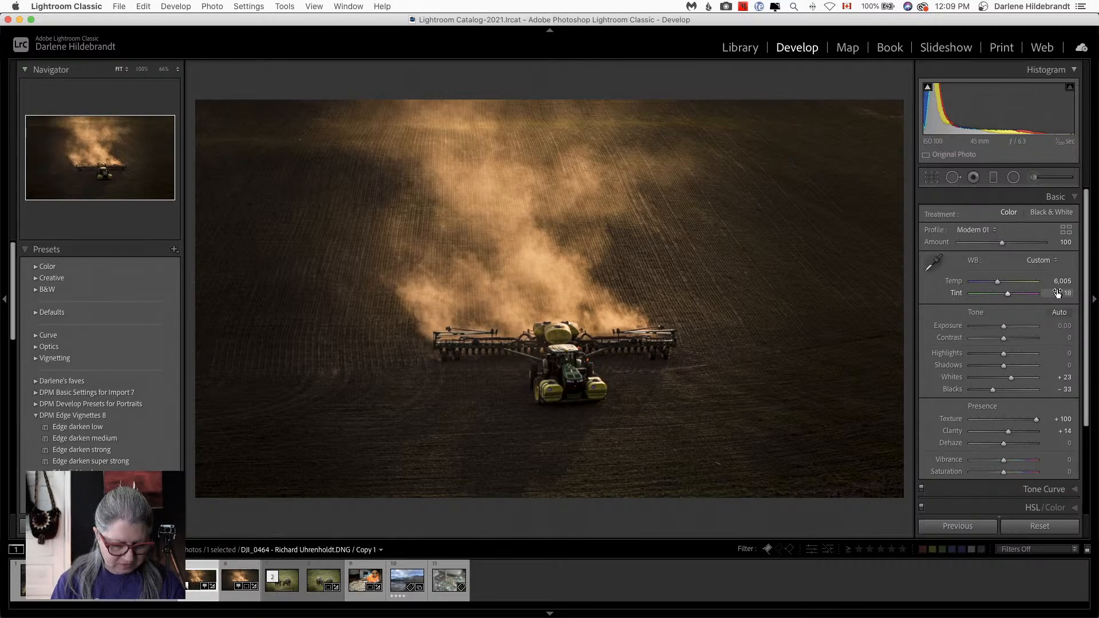
Step: Try tilting the crop to an angle of -7.85 and repositioning it around the tractor, and undo it
key(r)
drag(881, 83, 841, 55)
drag(519, 277, 560, 284)
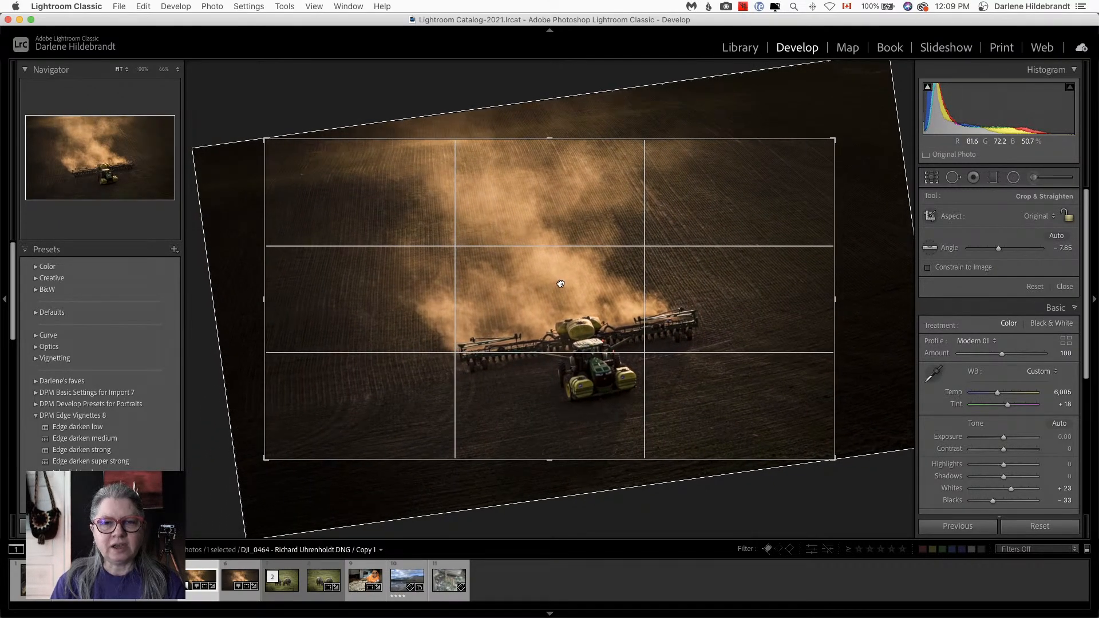
key(Return)
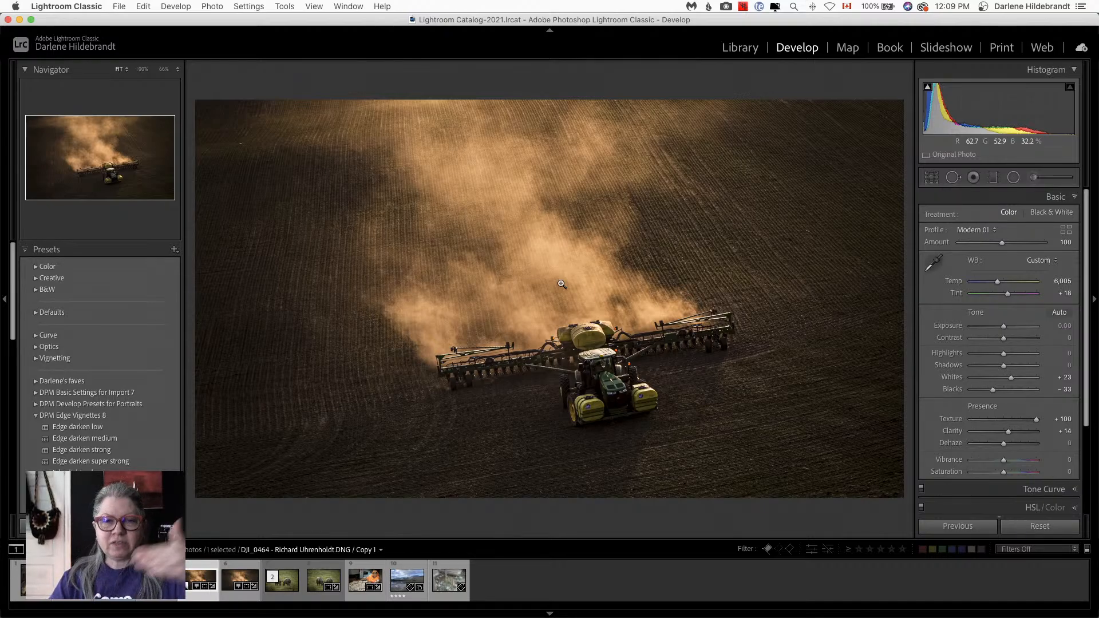
key(super+z)
key(super+z)
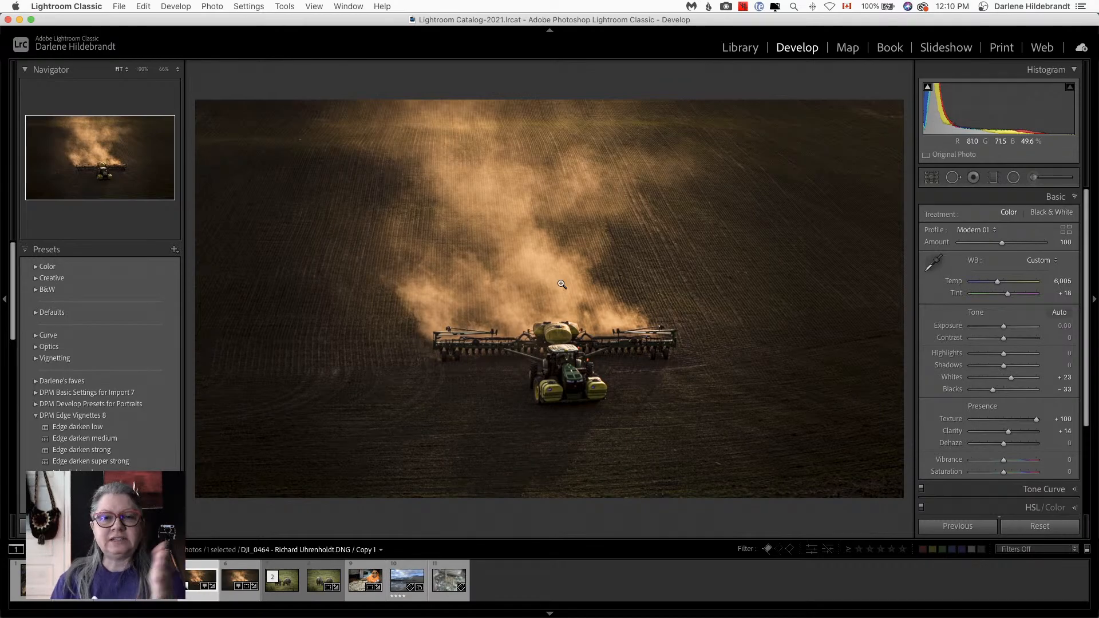
Step: Crop the tractor photo with a counterclockwise tilt so the tractor sits diagonally, and reposition the image within the frame
key(r)
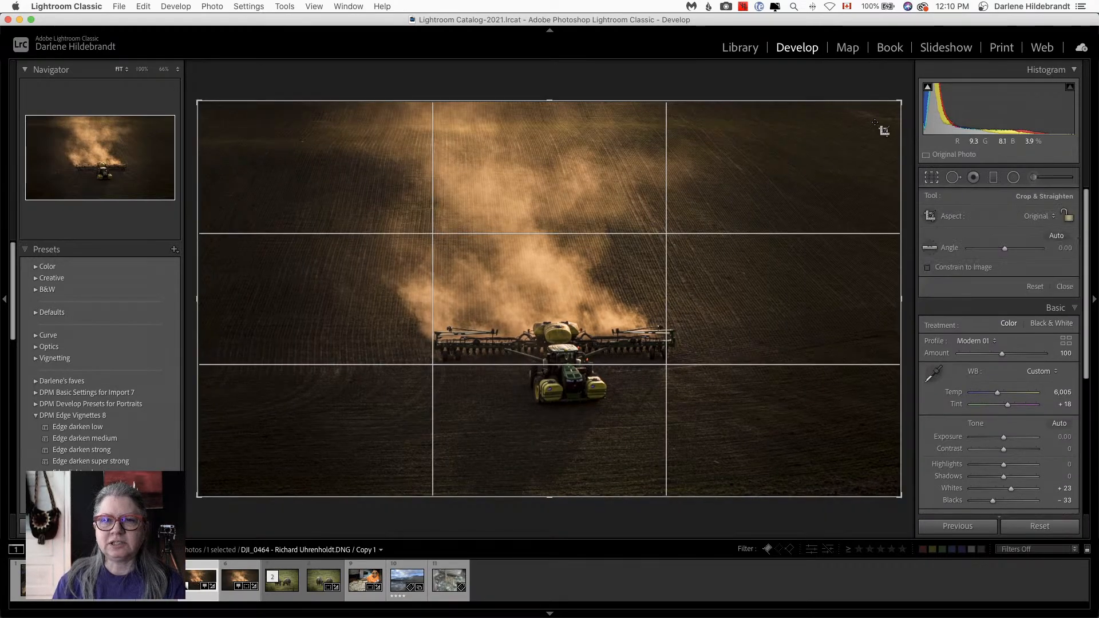
drag(891, 89, 851, 46)
mouse_move(641, 336)
mouse_down()
mouse_move(616, 336)
mouse_move(648, 332)
mouse_up()
key(Return)
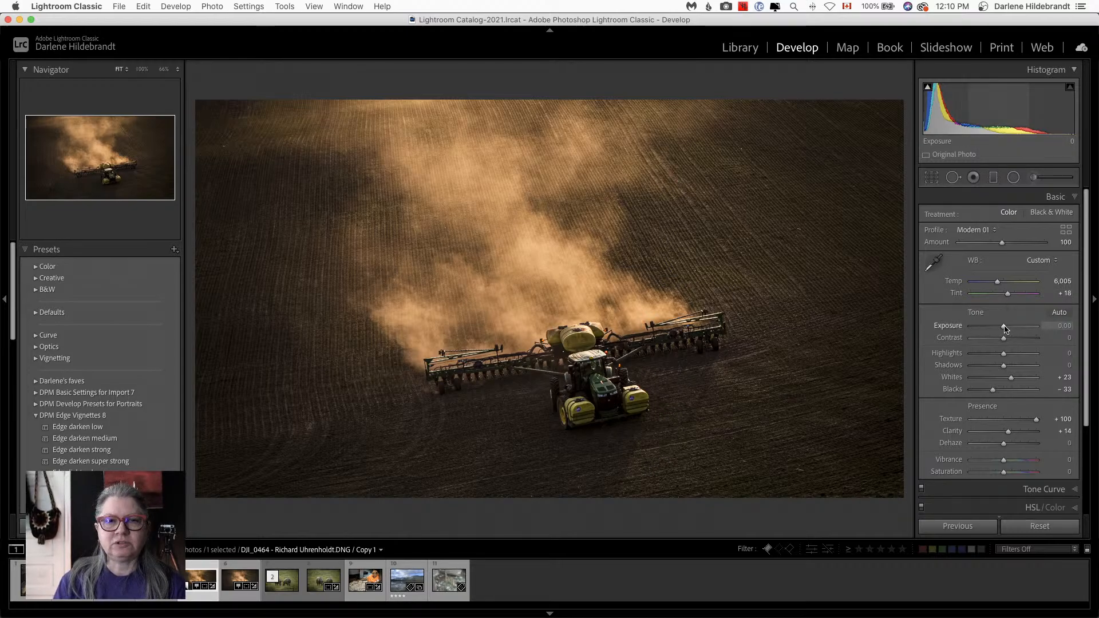
Step: Set the overall Exposure to -0.15 and compare the photo before and after editing
mouse_move(1005, 328)
mouse_down()
mouse_move(989, 329)
mouse_move(1003, 330)
mouse_up()
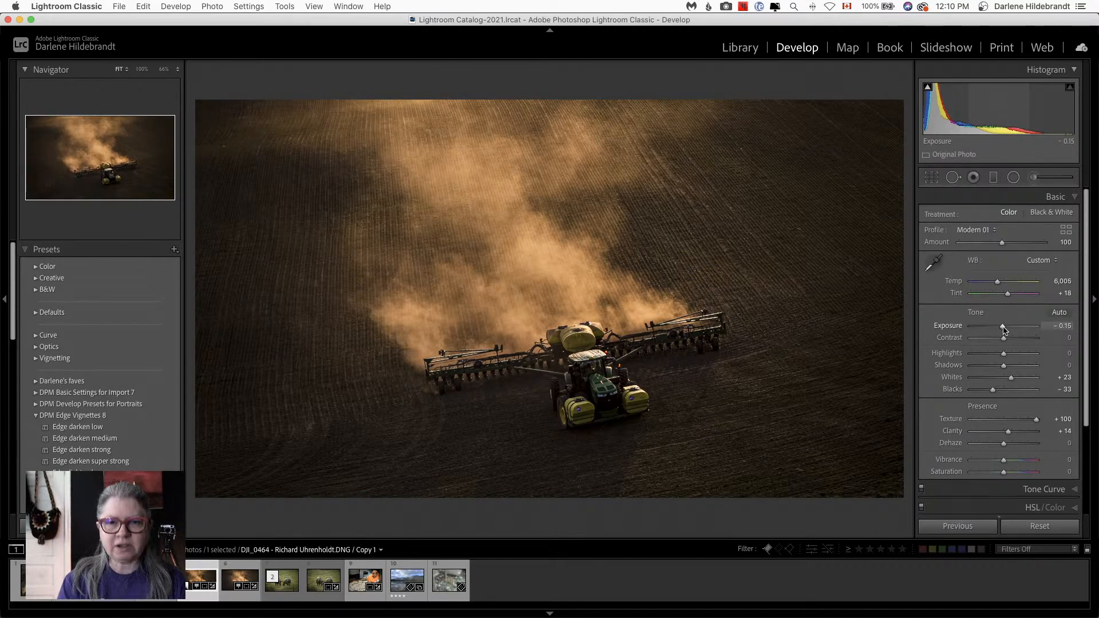
key(backslash)
key(backslash)
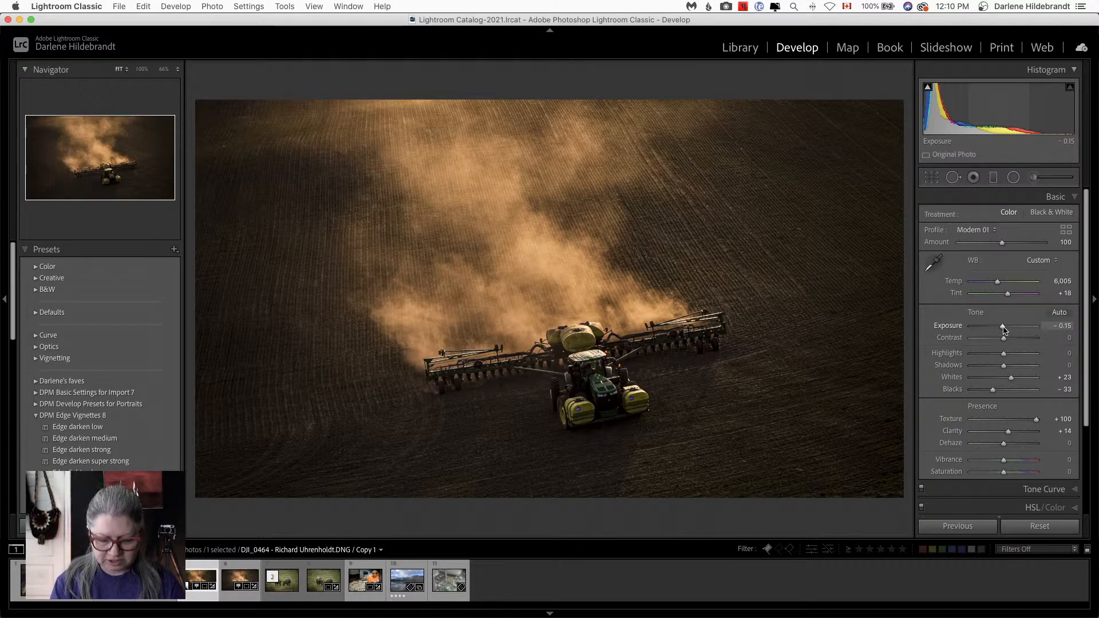
key(backslash)
key(backslash)
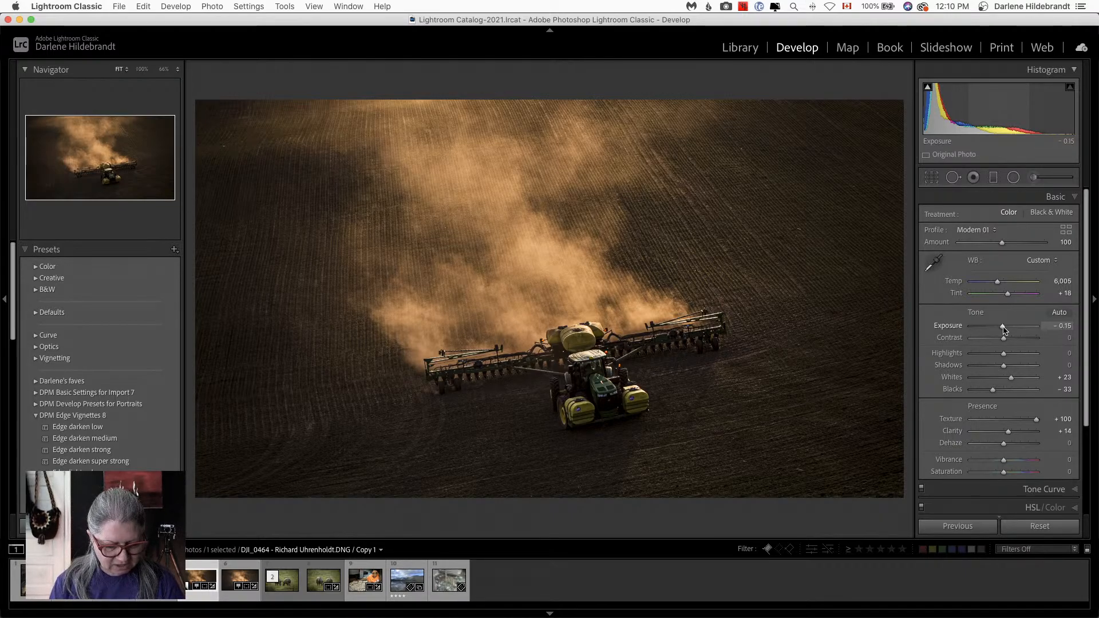
Step: Duplicate the brightening radial filter over the dust cloud after checking its mask overlay, and close the filter
key(shift+m)
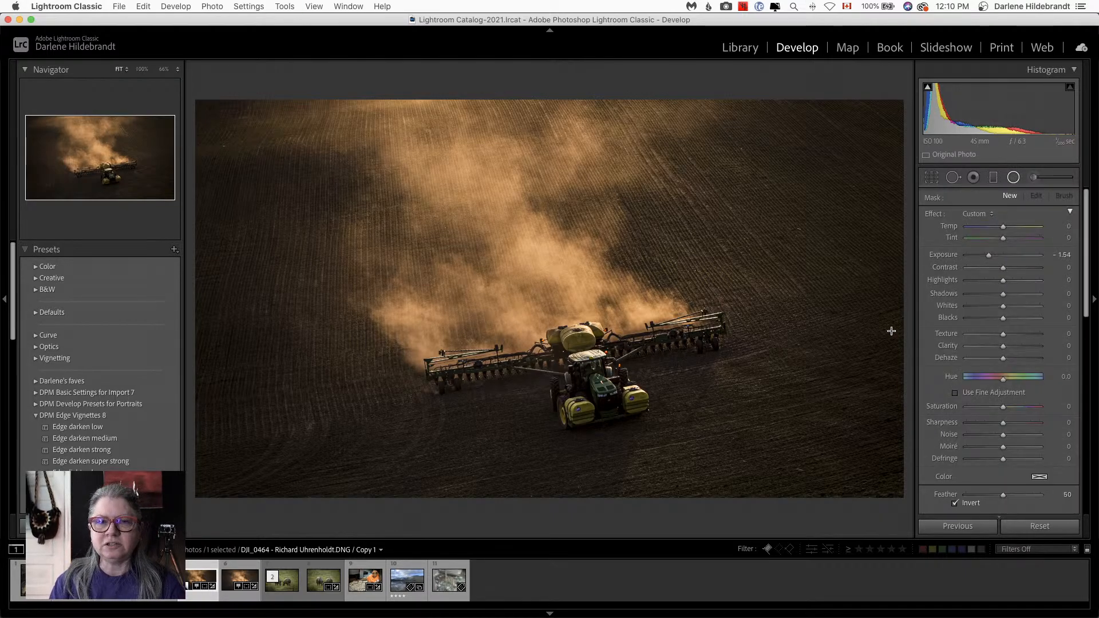
click(532, 257)
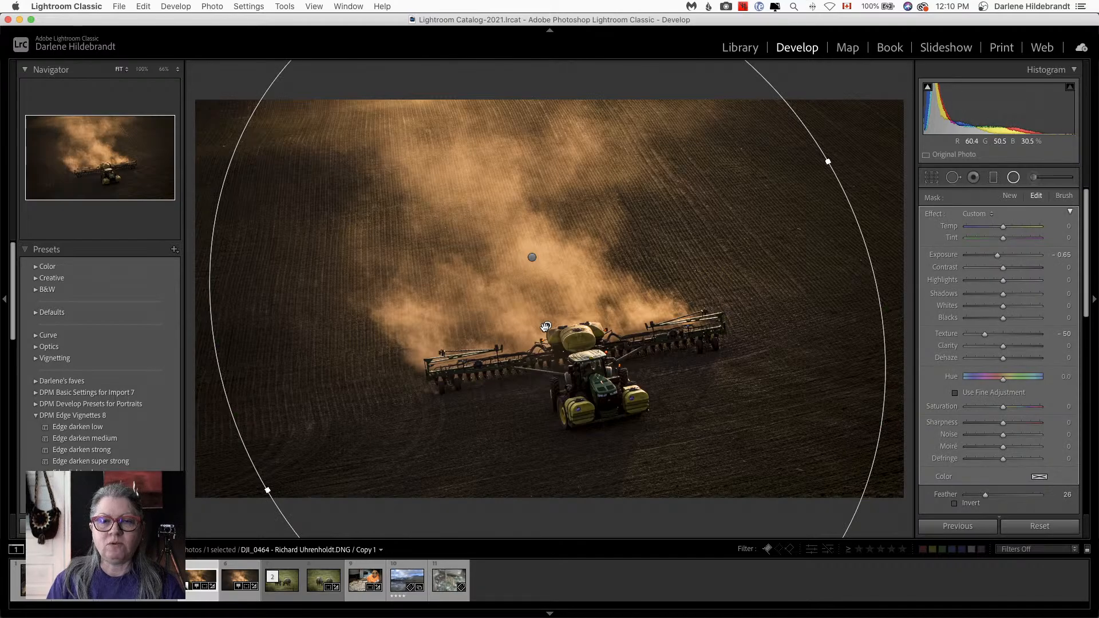
click(533, 257)
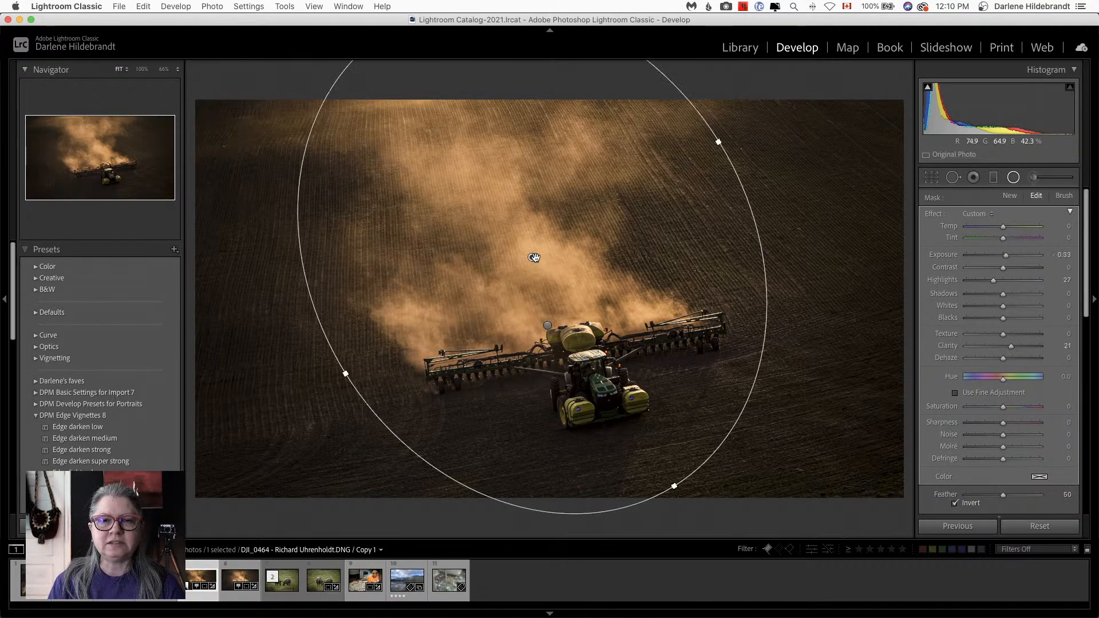
key(o)
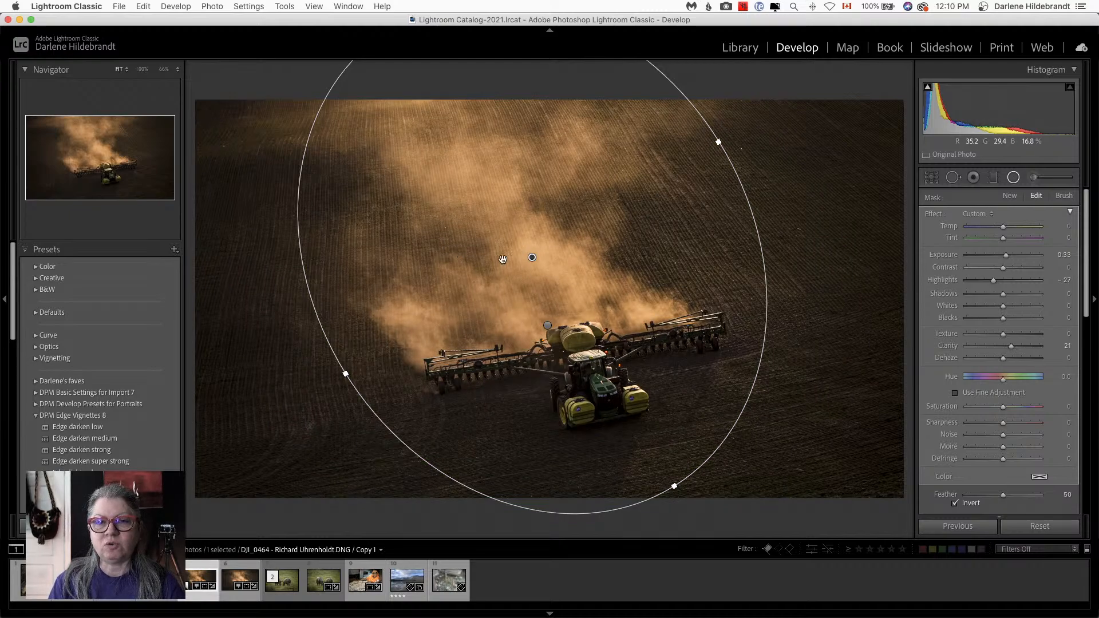
right_click(533, 257)
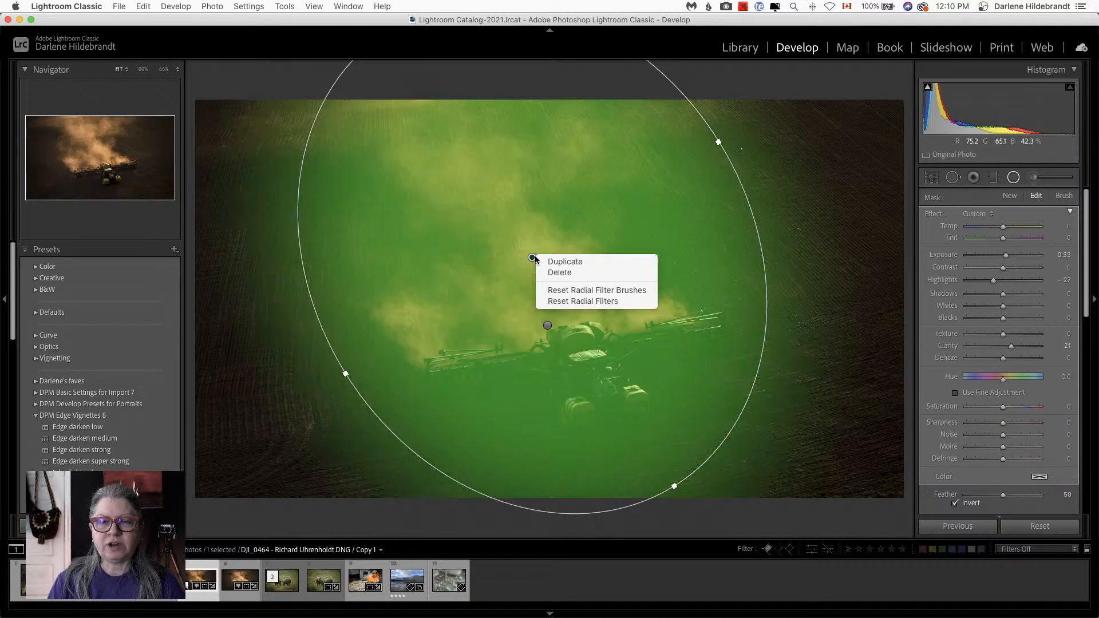
click(553, 261)
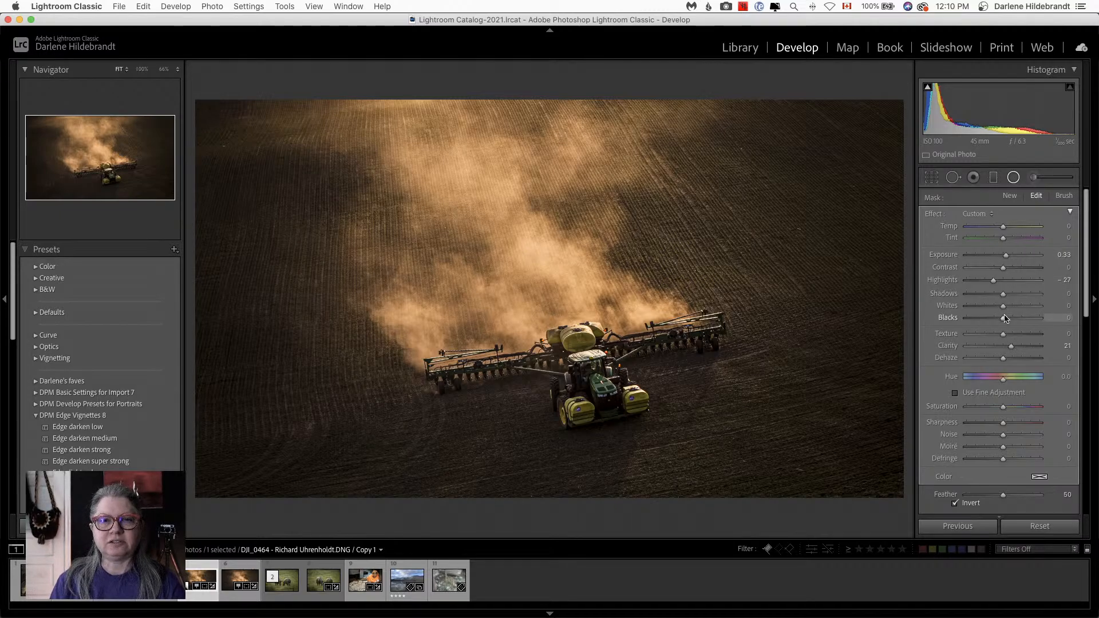
key(shift+m)
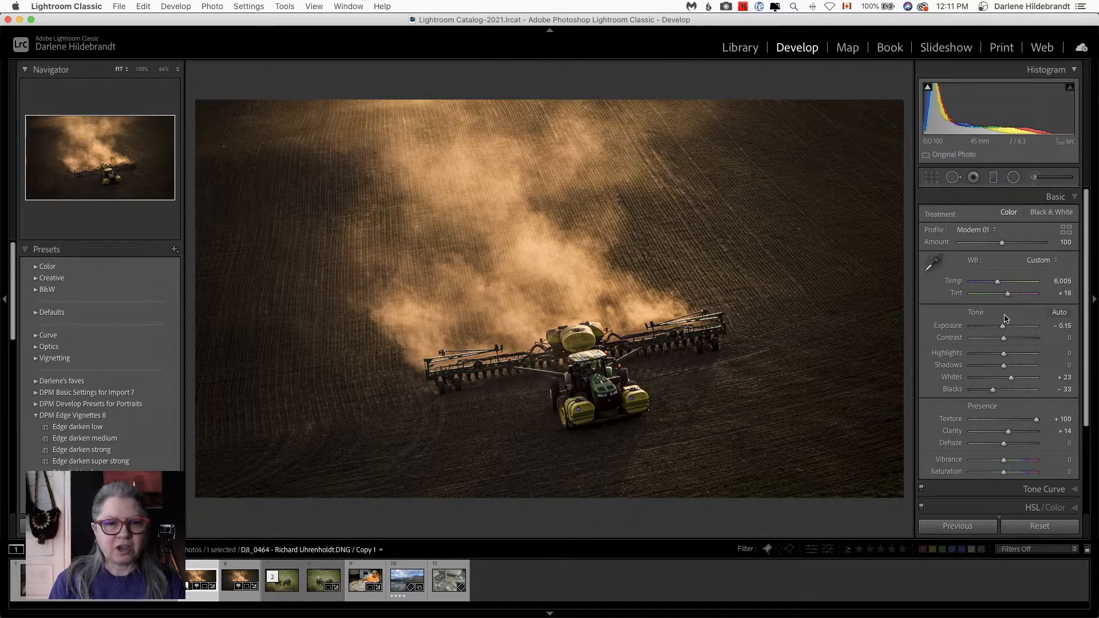
Step: Return to the photo grid, look at the couple and parliament photos, and open the couple photo P1060788 for developing
key(g)
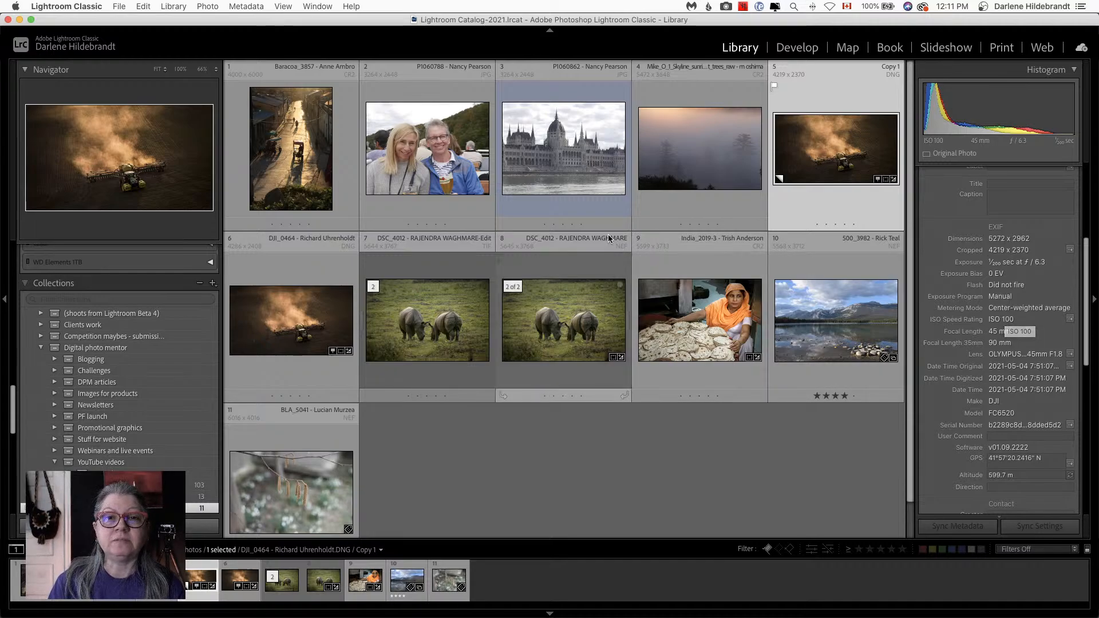
double_click(397, 167)
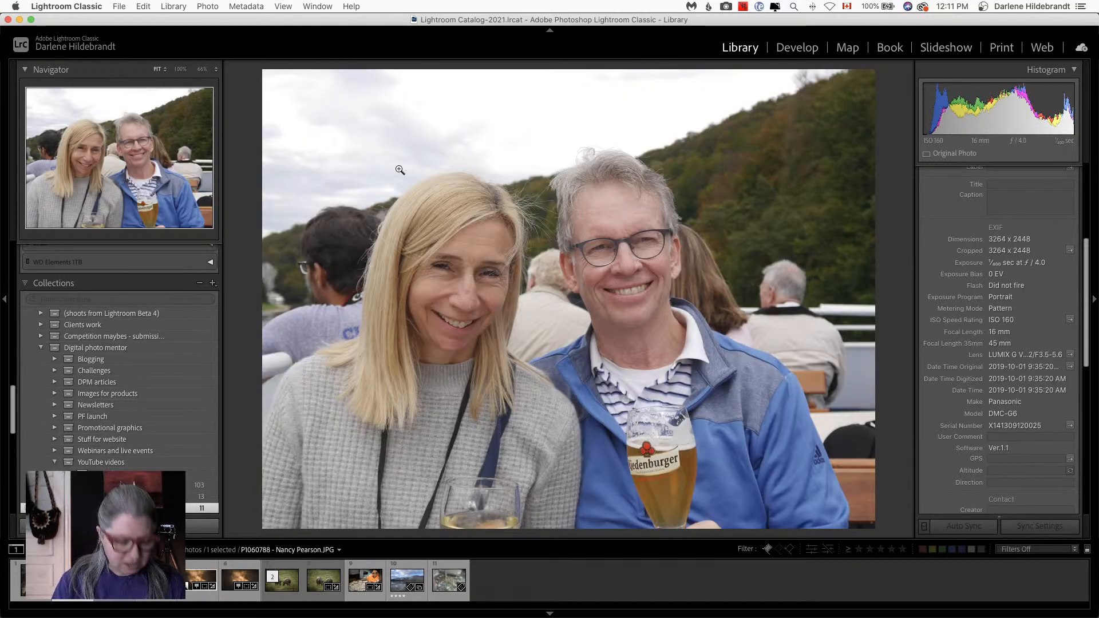
key(Right)
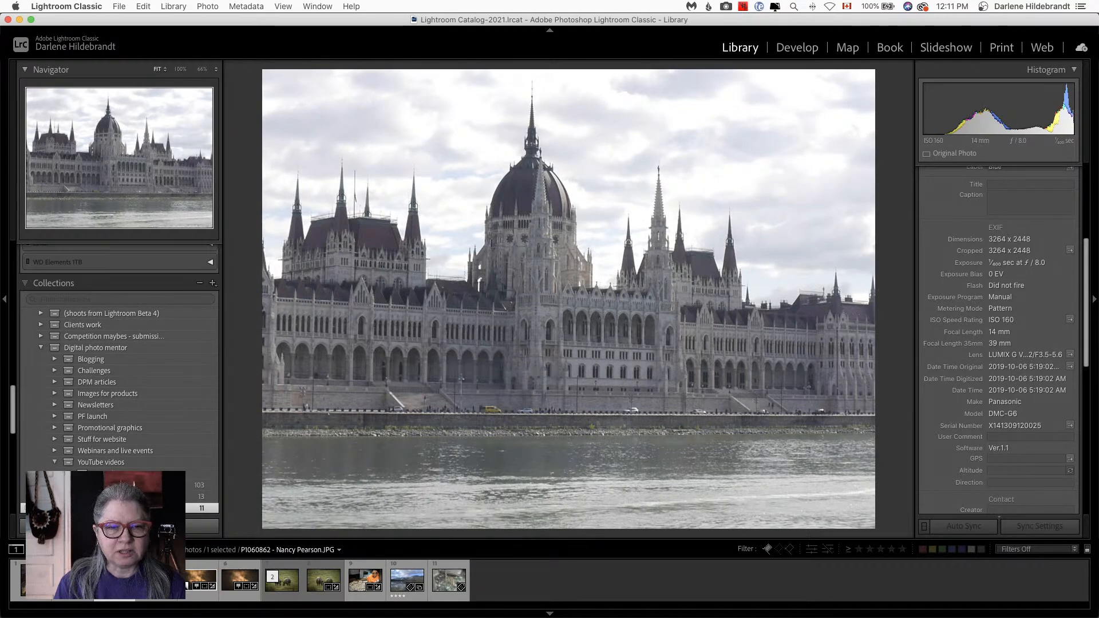
key(Left)
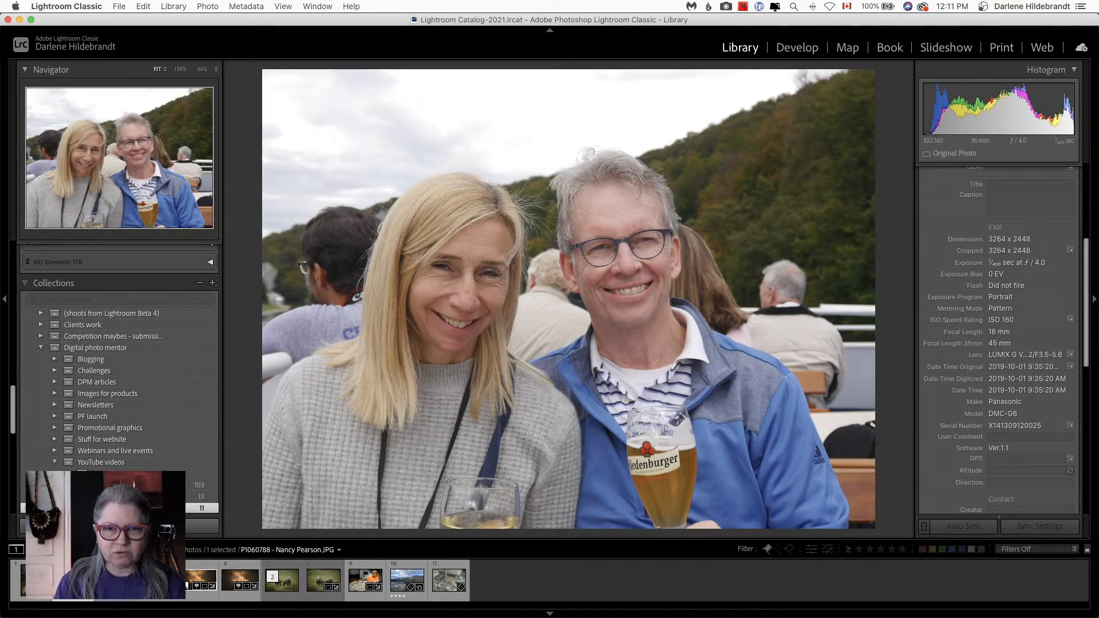
key(d)
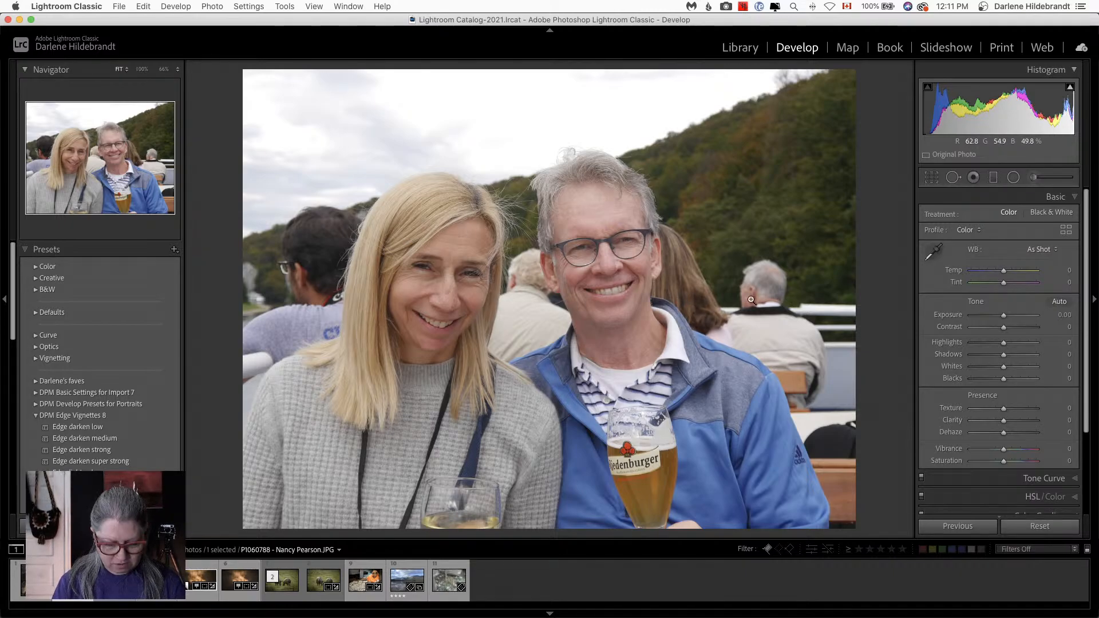
Step: Check the couple photo's sky for clipped highlights, hide the clipping warnings, and set Highlights to -100
key(j)
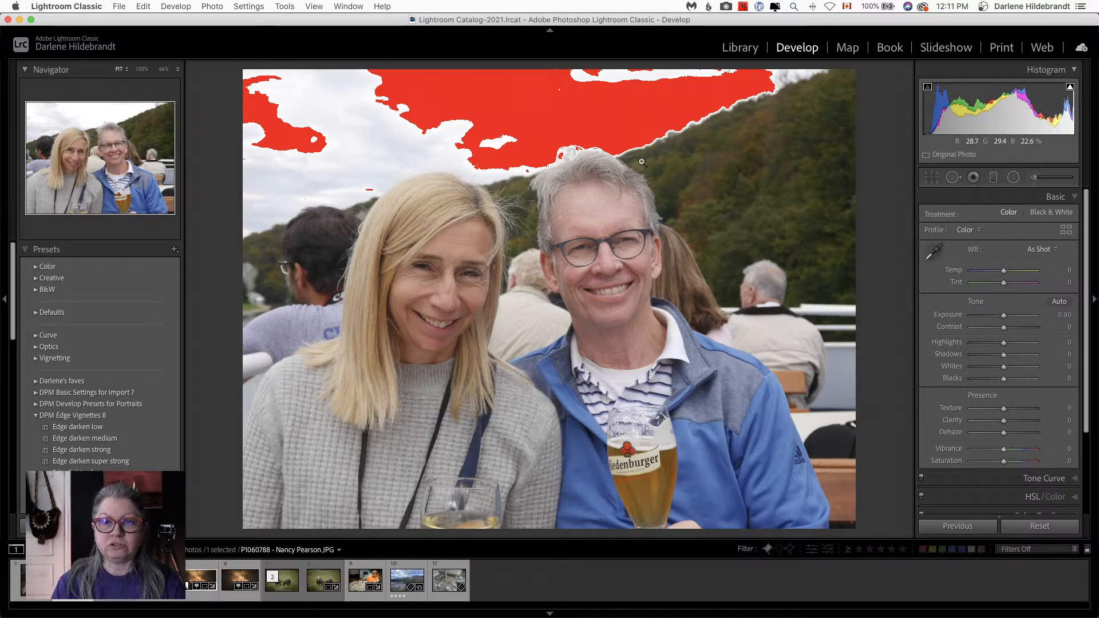
key(j)
drag(979, 342, 906, 338)
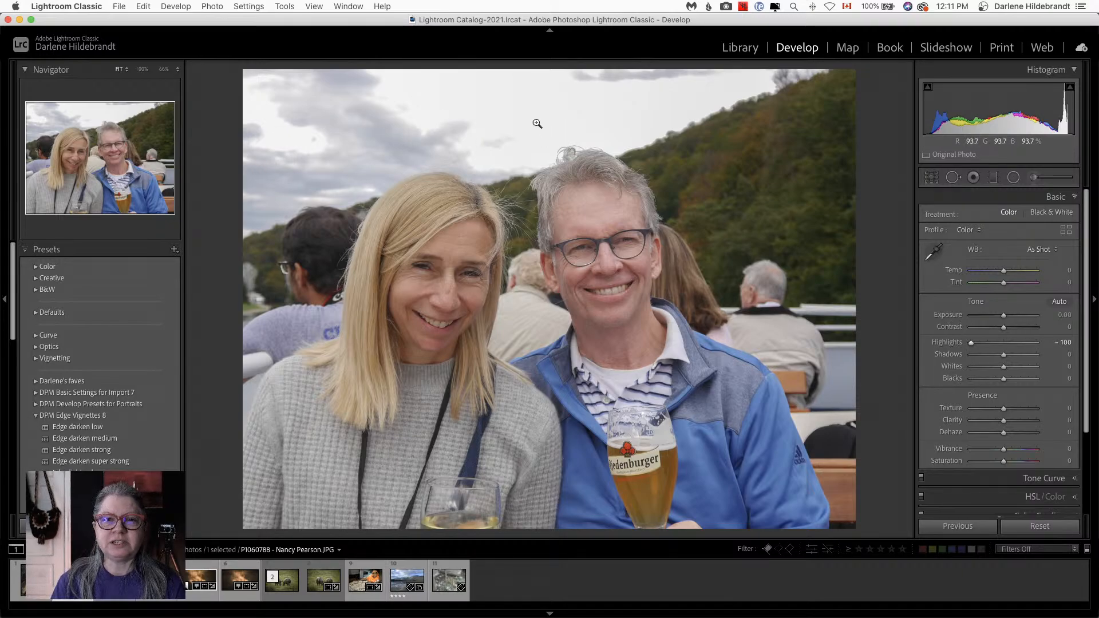
Step: Inspect the couple photo's sky up close with Exposure lowered to -2.45, and reset all the photo's develop adjustments
click(574, 125)
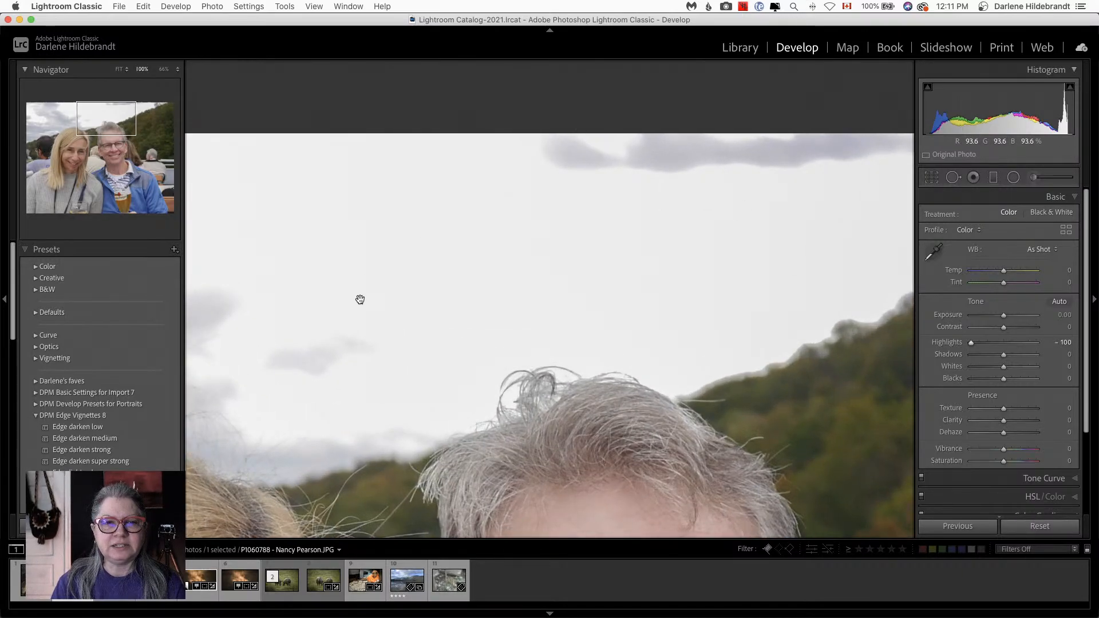
drag(1003, 316, 987, 316)
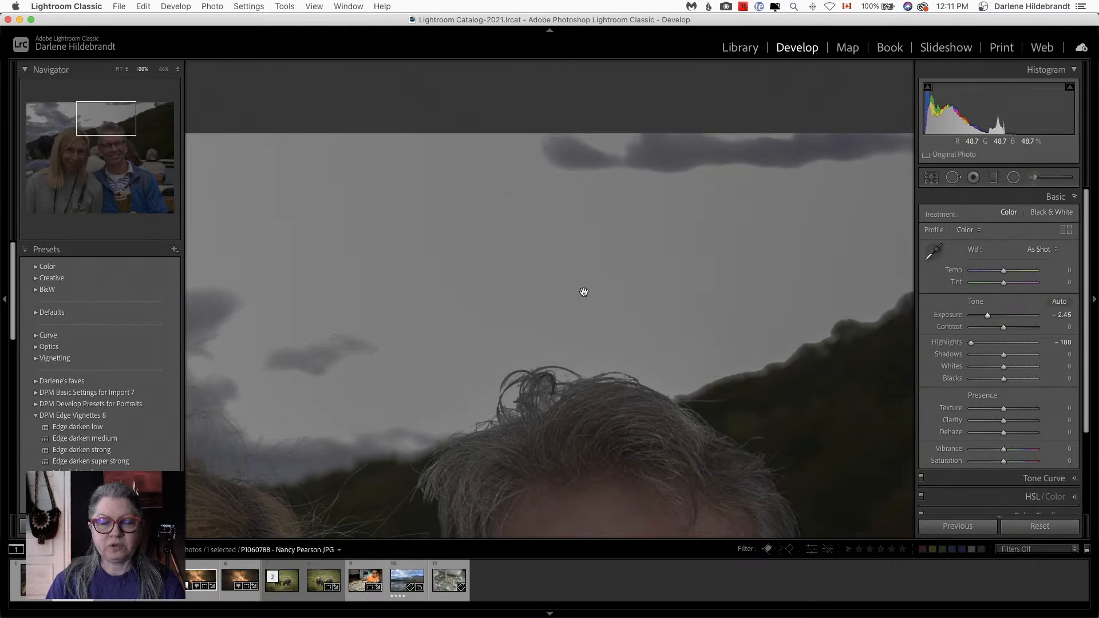
click(1051, 526)
click(694, 312)
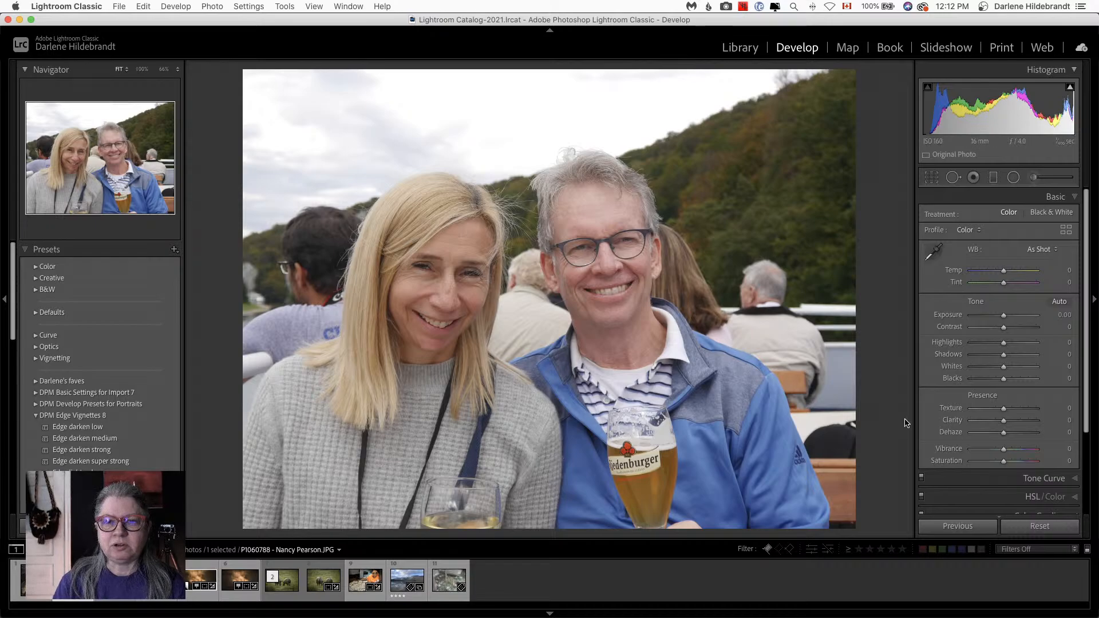
Step: Preview the Modern profiles on the couple photo and apply Modern 07
click(1066, 230)
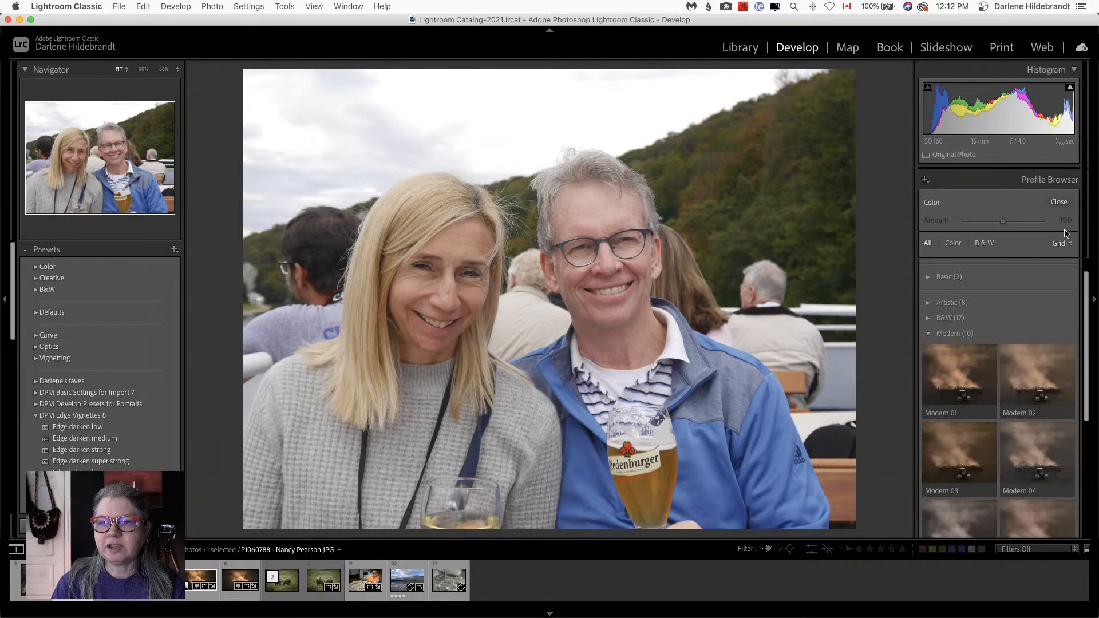
click(930, 335)
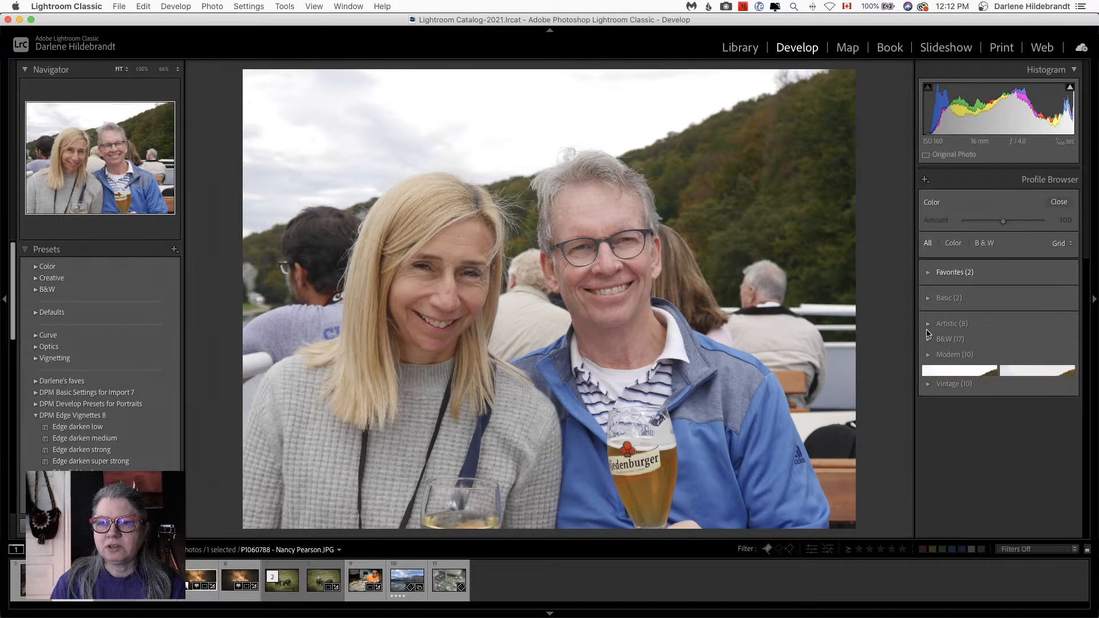
click(927, 356)
scroll(926, 357, down, 2)
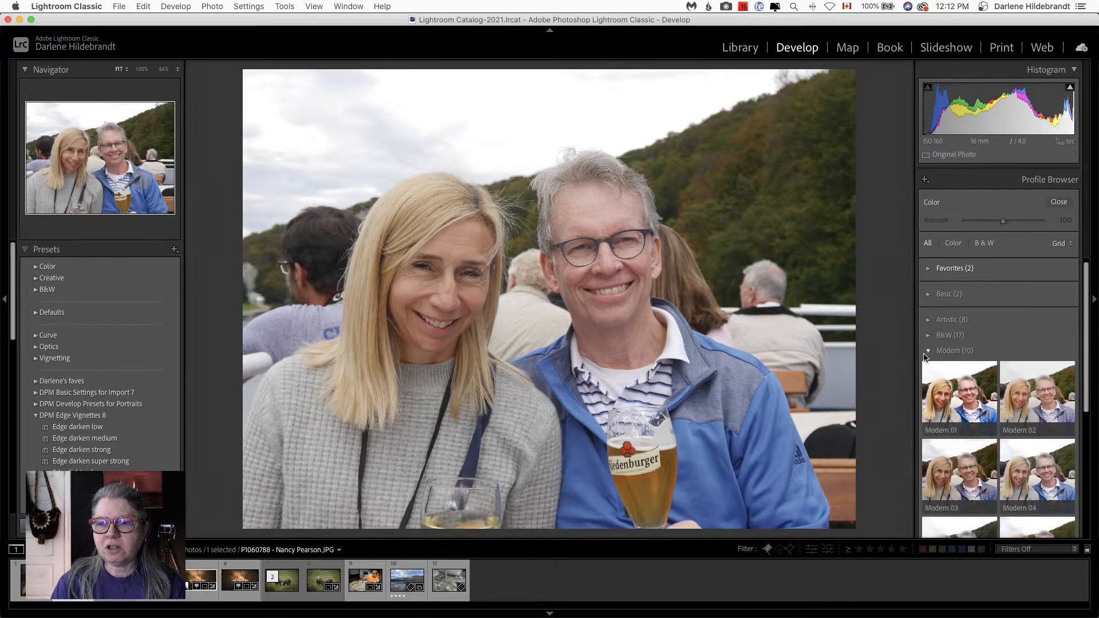
click(924, 354)
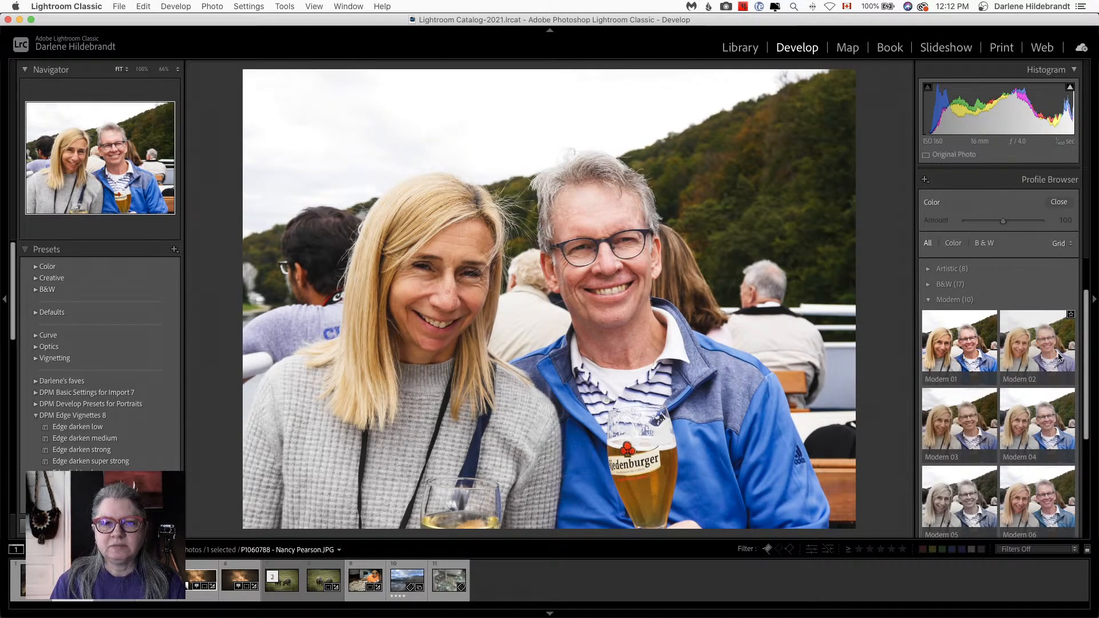
click(1042, 349)
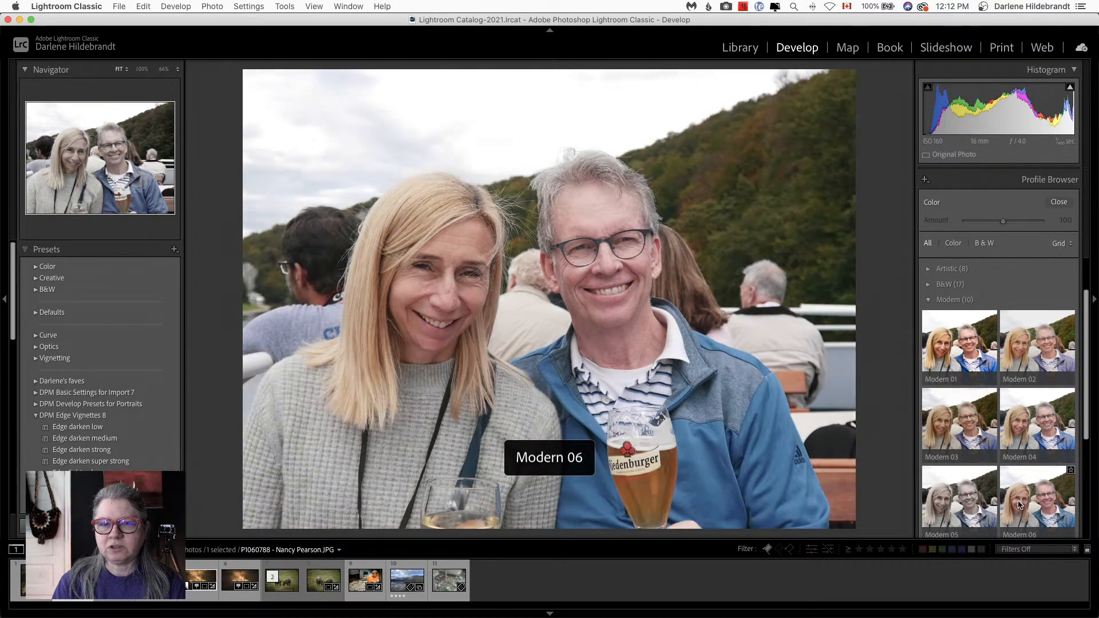
scroll(1007, 508, down, 3)
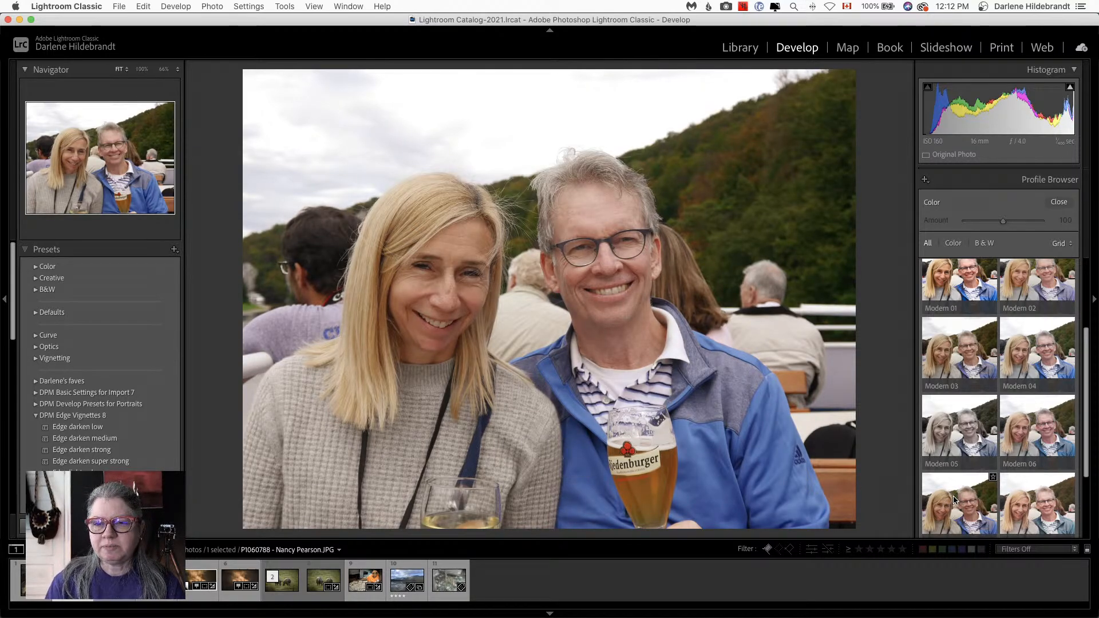
click(953, 500)
click(1059, 202)
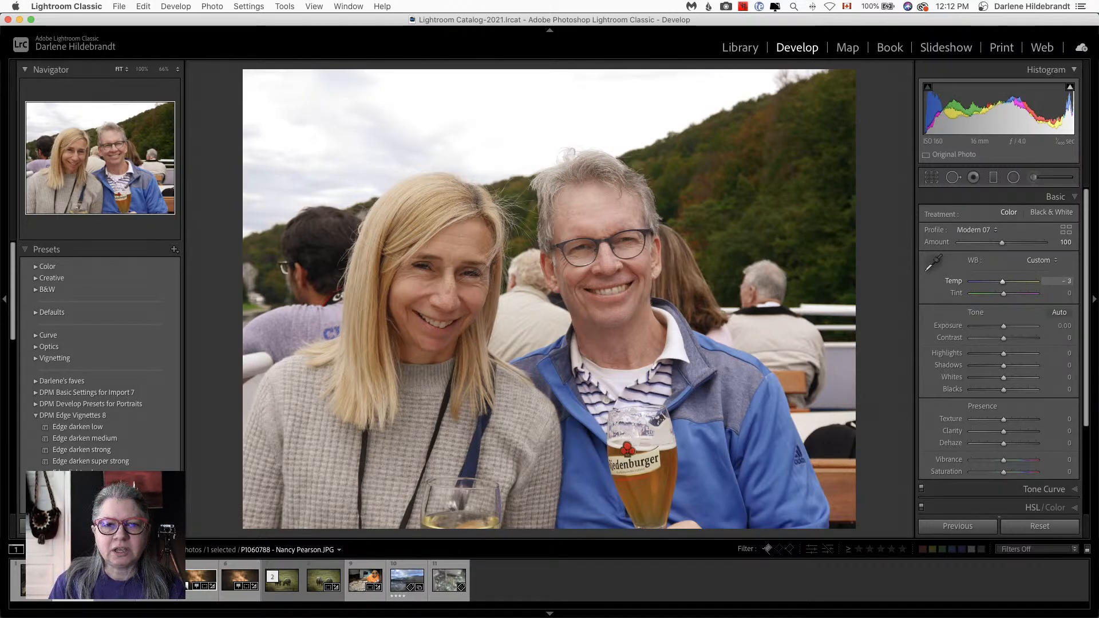
Step: Try cooling the couple photo with Temp at -3, and return Temp to 0
drag(1000, 282, 1002, 281)
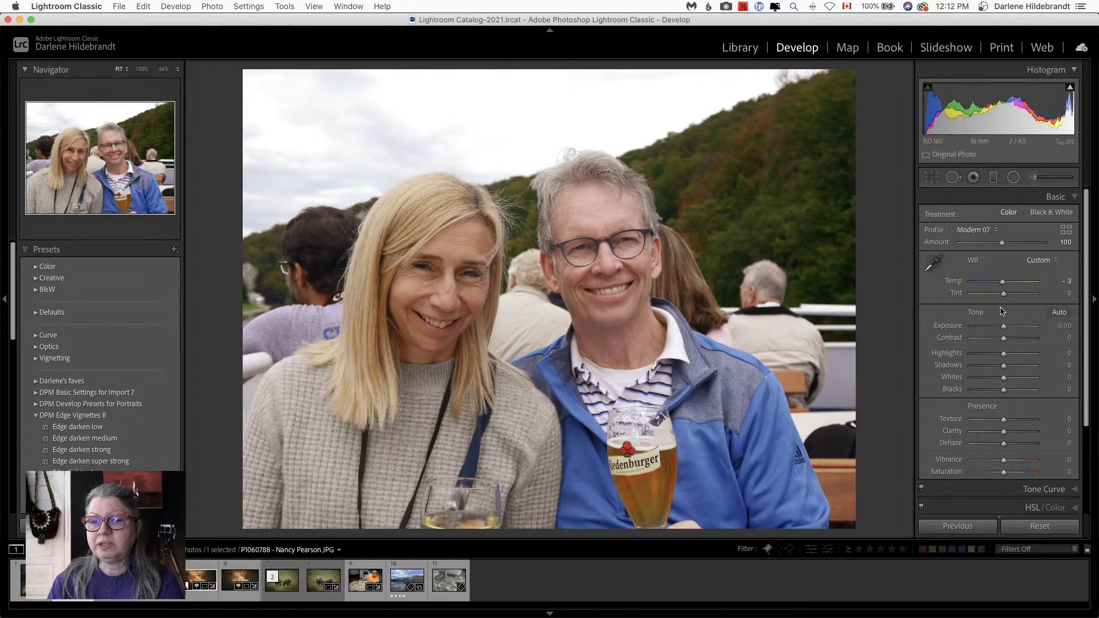
drag(1003, 282, 1004, 282)
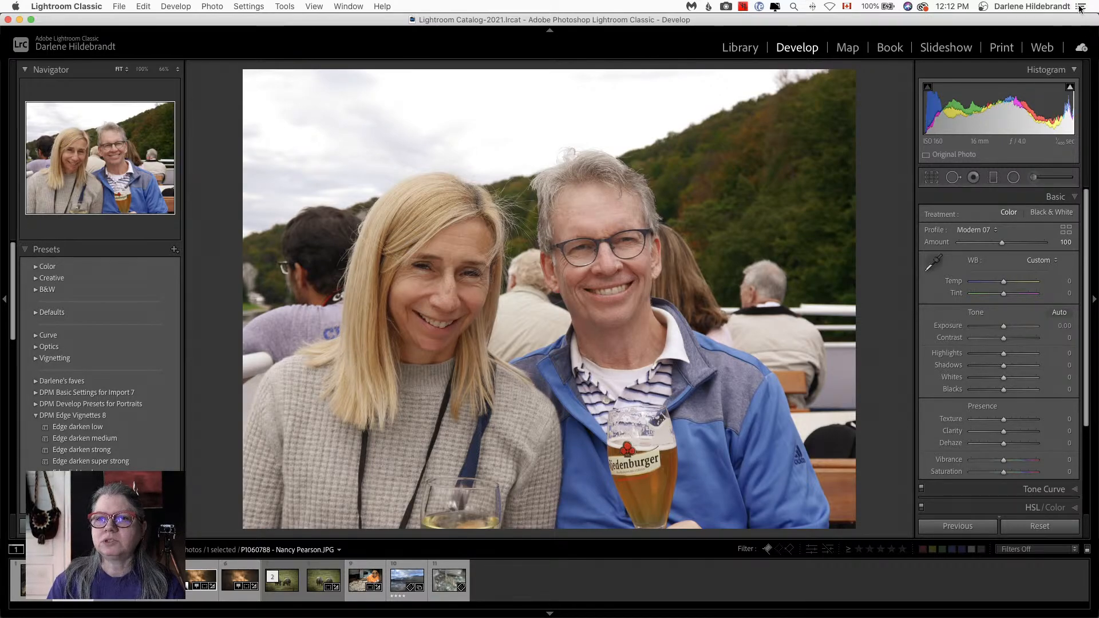
Step: Launch the utility that highlights the pointer with a green circle
key(super+space)
text(c)
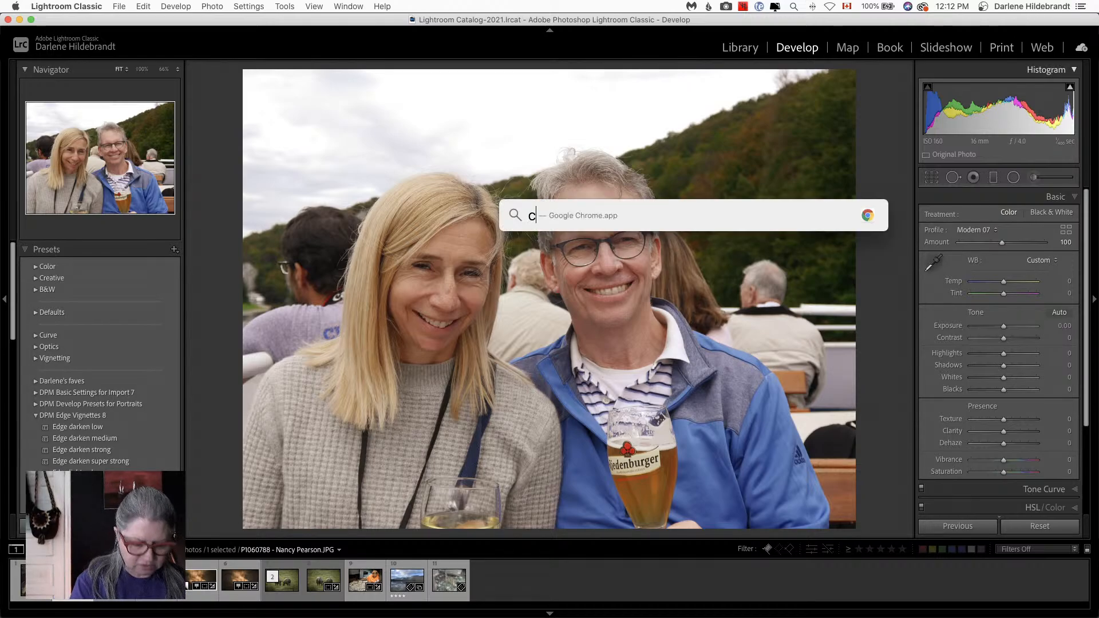
key(Return)
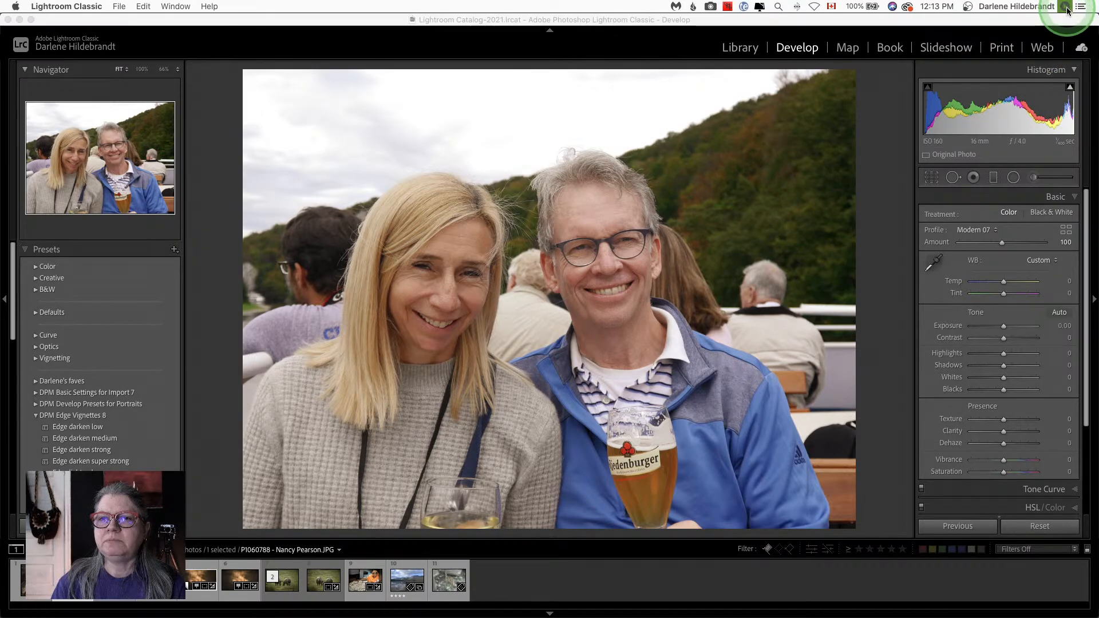
click(1065, 7)
click(973, 27)
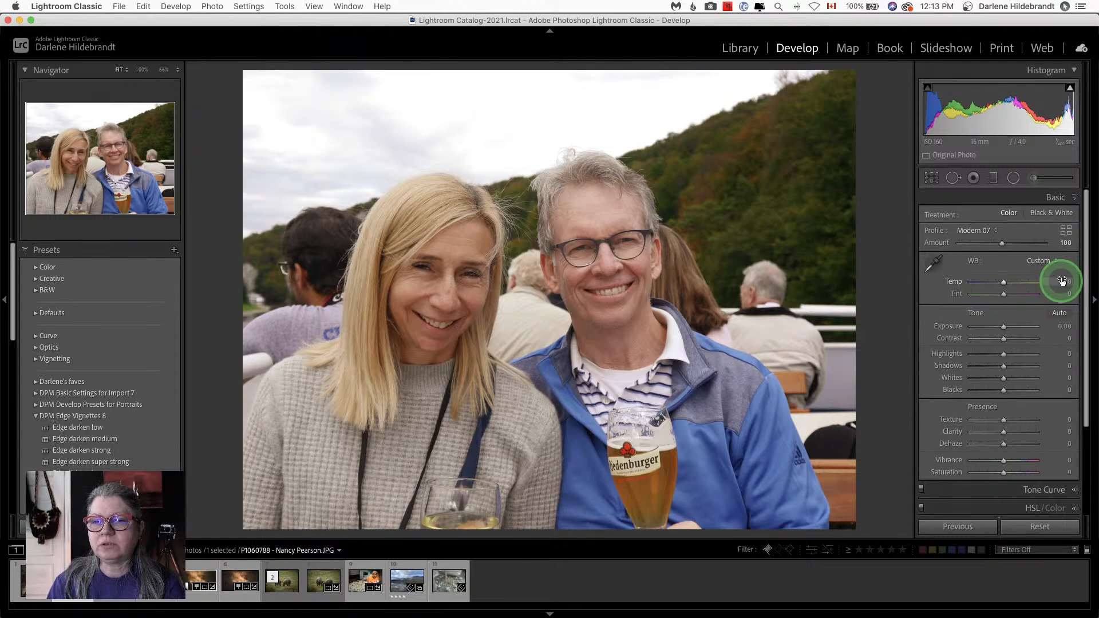
Step: Cool the couple photo's white balance by setting Temp to -7
drag(1061, 280, 1055, 281)
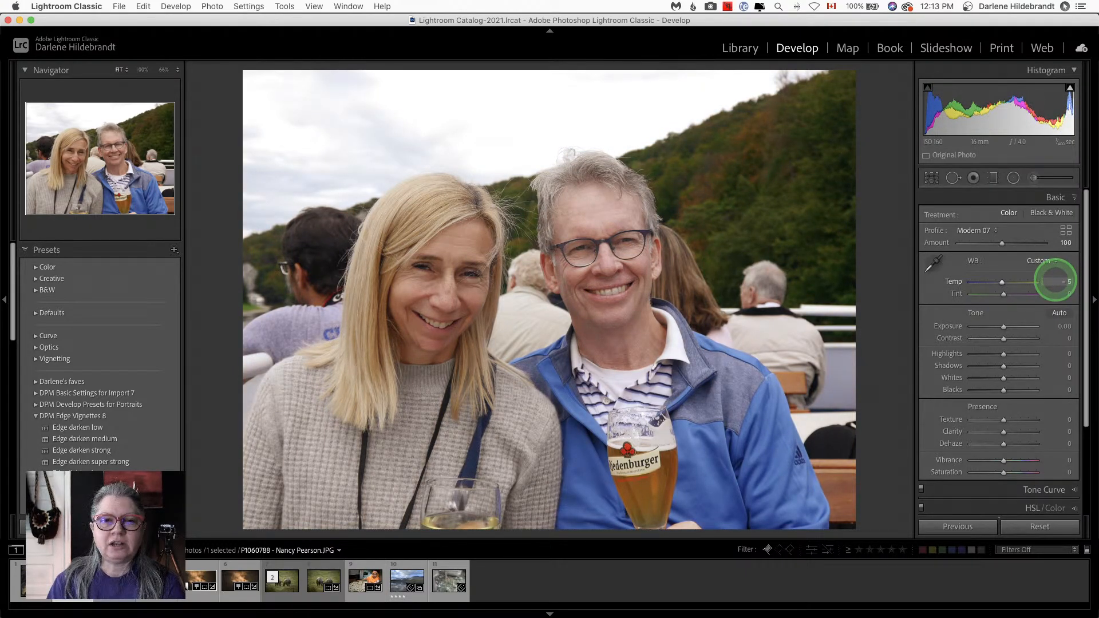
click(1058, 288)
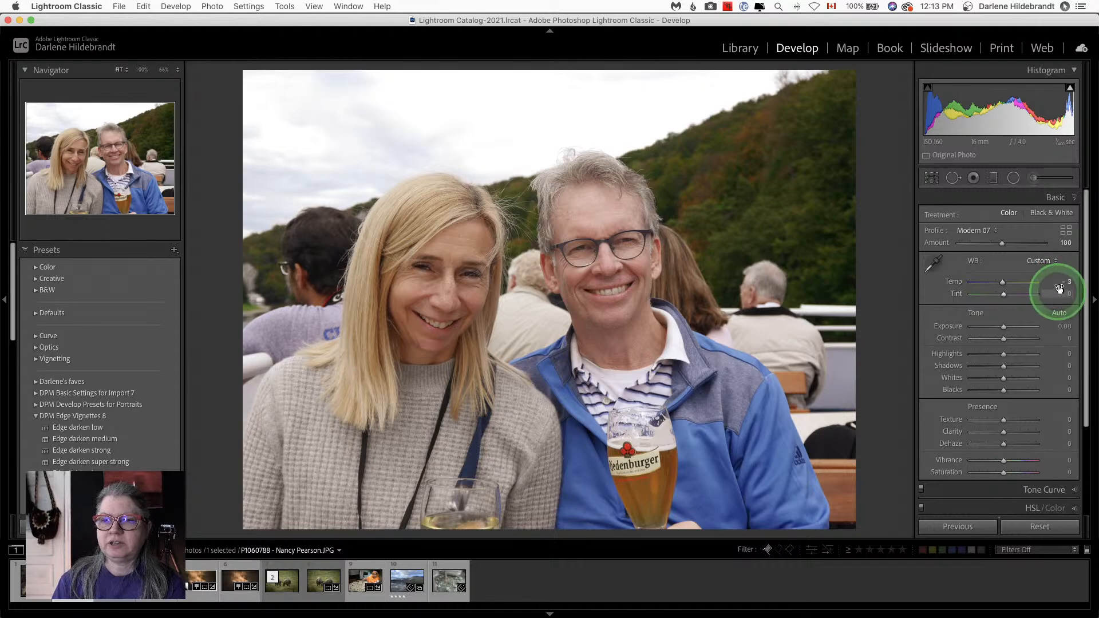
mouse_move(1058, 290)
mouse_down()
mouse_move(1051, 296)
mouse_move(1057, 281)
mouse_up()
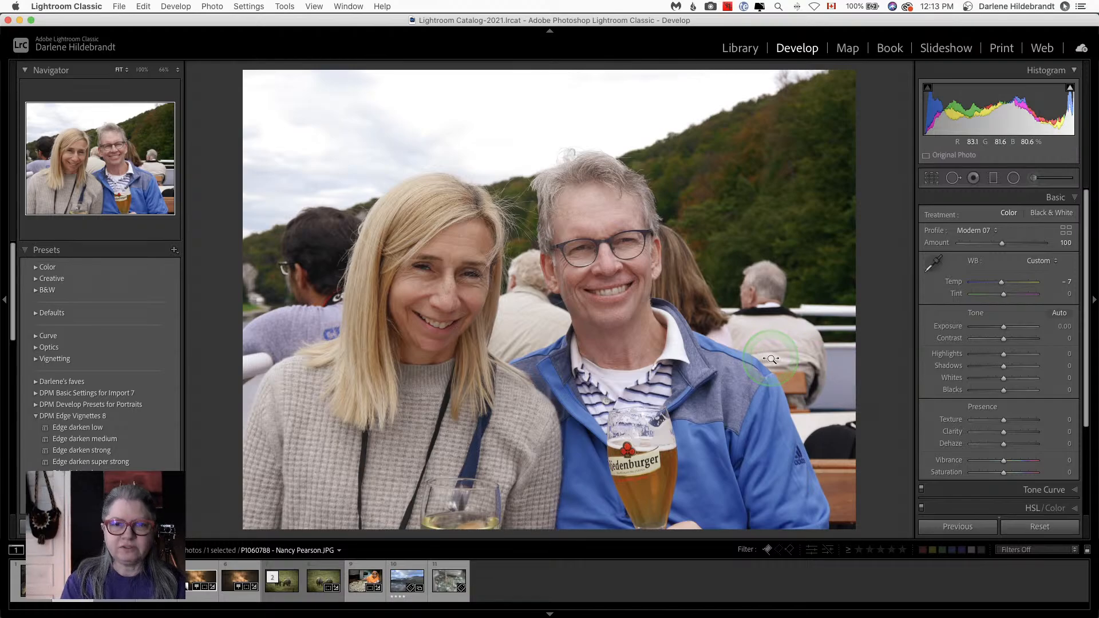
Step: Draw a large radial filter with Exposure -1.54 around the couple, with Invert off to darken the surroundings
key(shift+m)
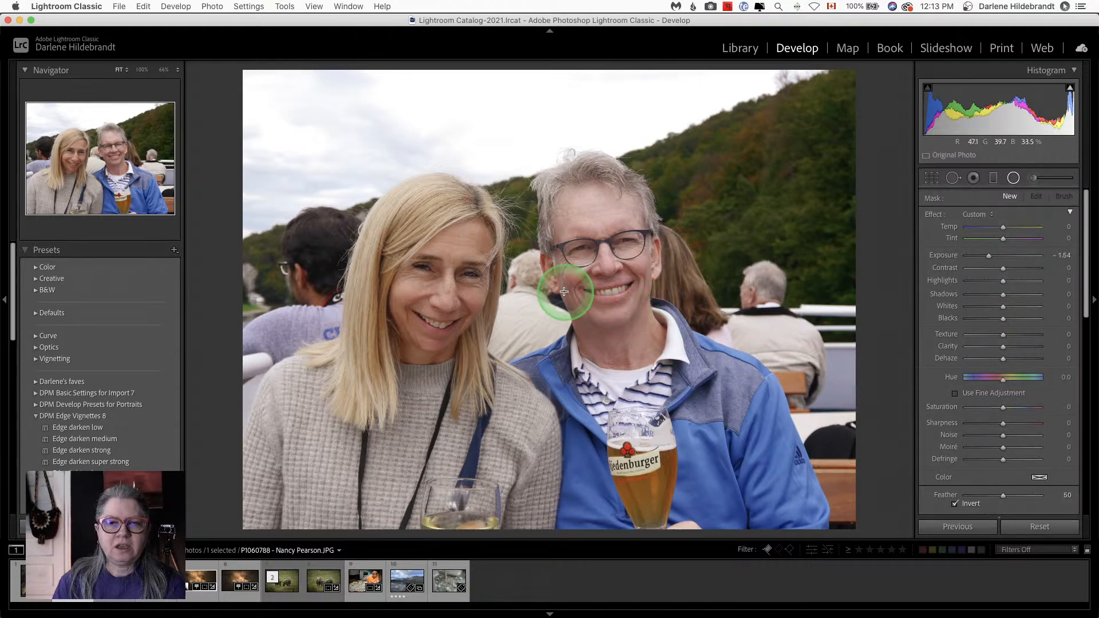
drag(494, 276, 724, 474)
scroll(994, 342, down, 2)
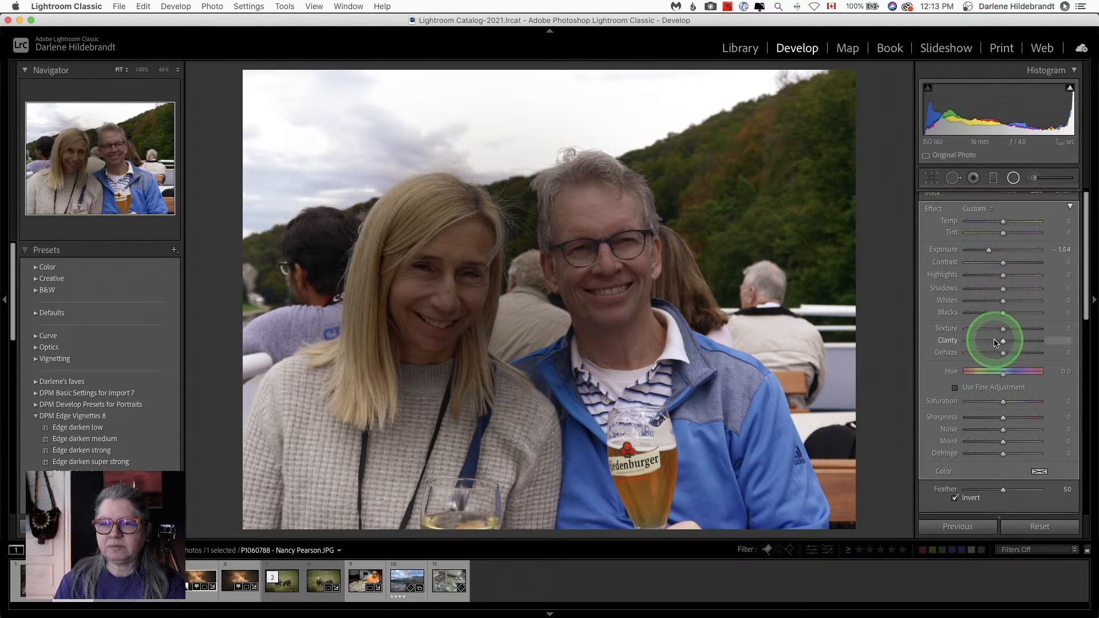
click(954, 476)
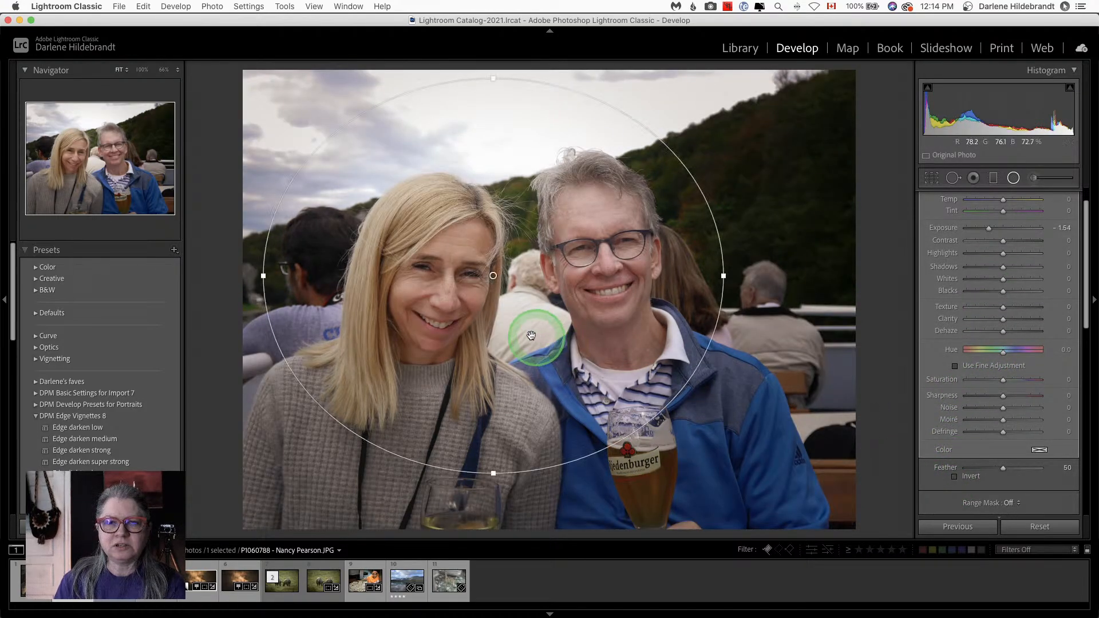
Step: Move the radial filter over the couple and enlarge it in height and width to enclose both people
drag(481, 391, 508, 413)
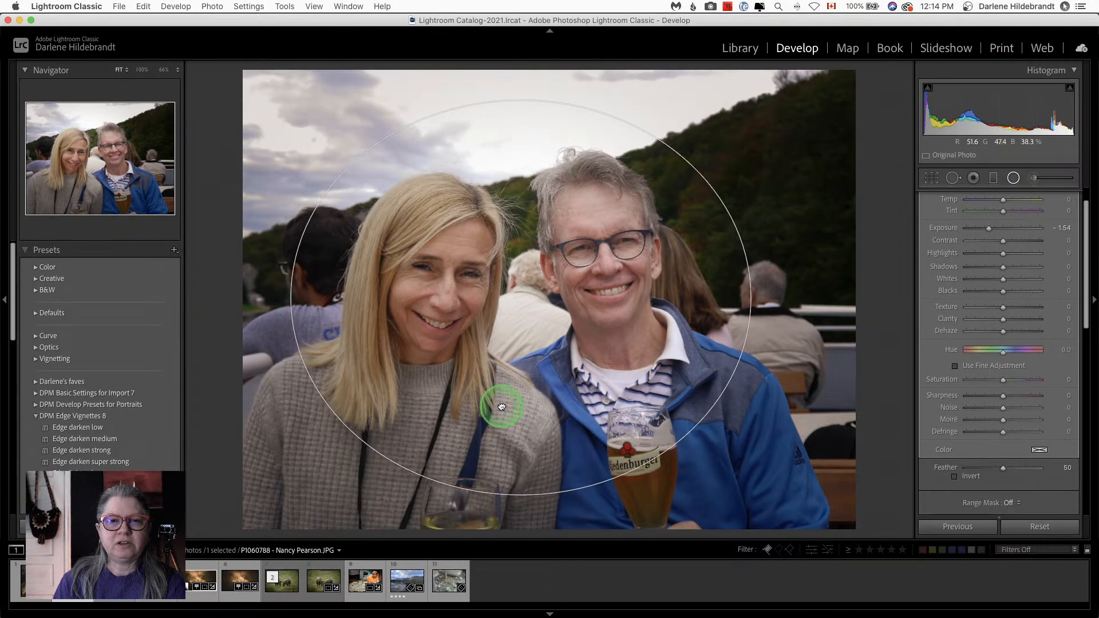
drag(520, 496, 519, 538)
drag(567, 352, 557, 363)
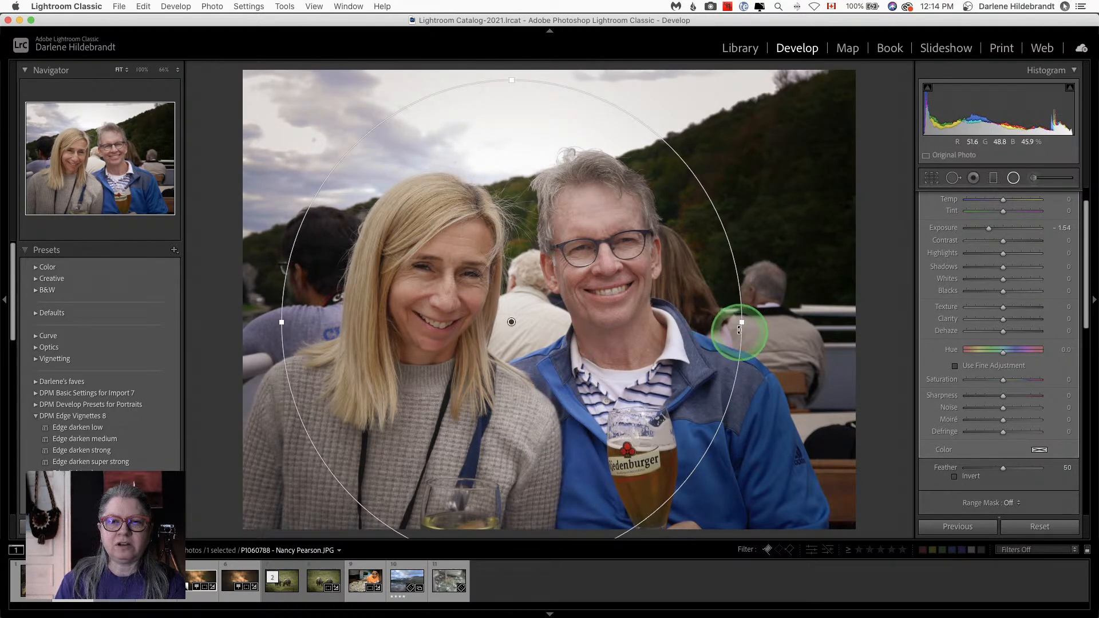
drag(740, 329, 767, 322)
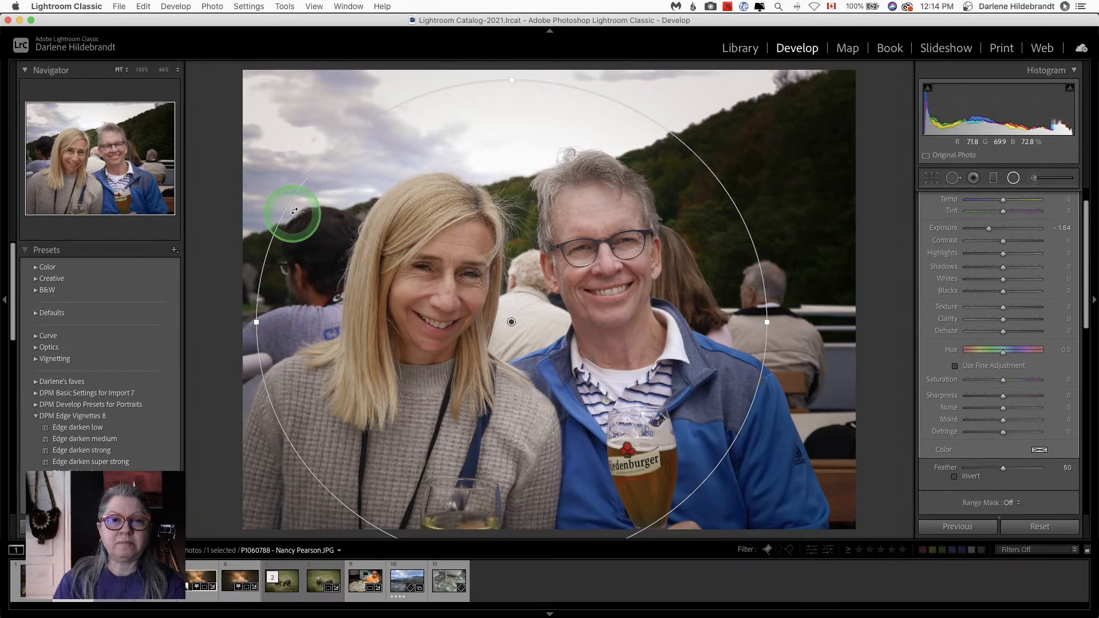
drag(483, 392, 493, 399)
Step: Check the radial filter's mask overlay and set Feather to 24, Exposure to -0.63 and Highlights to -42
key(o)
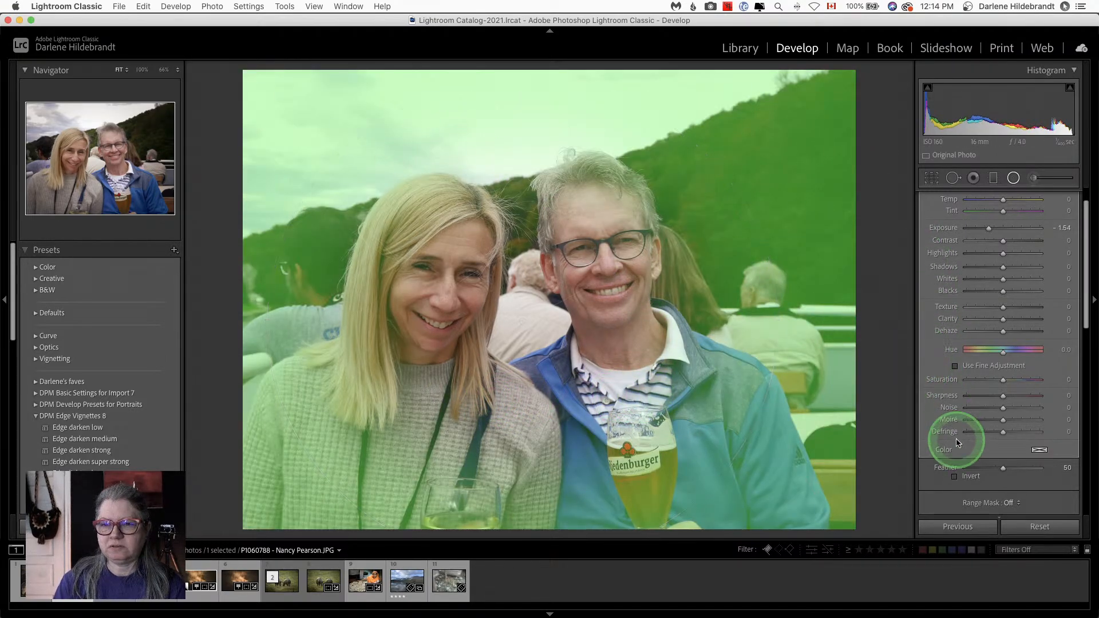
drag(1003, 468, 988, 470)
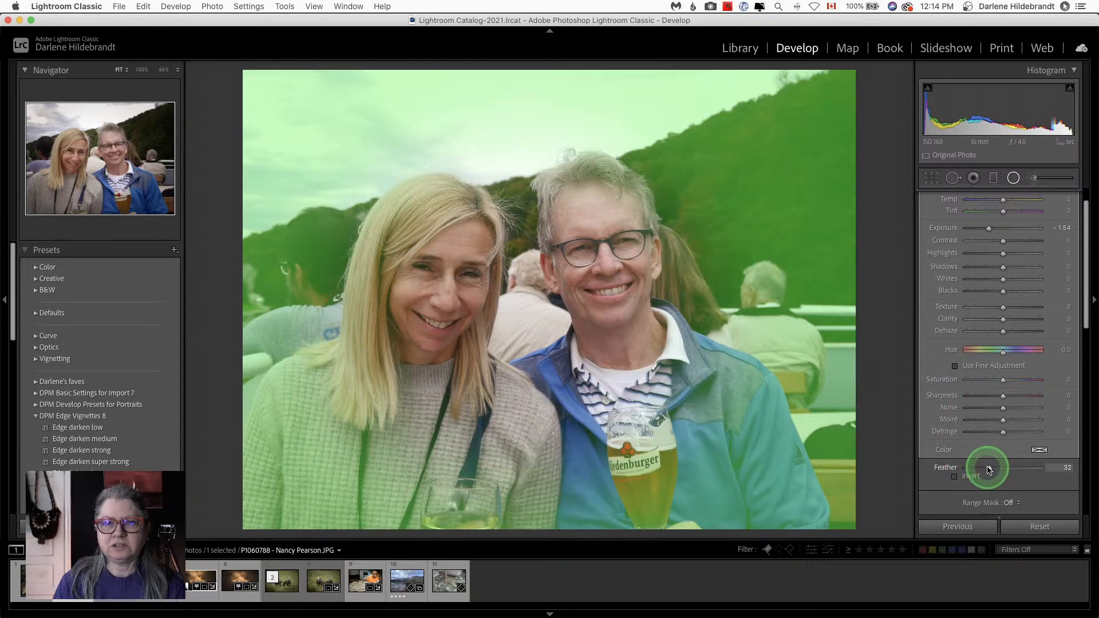
drag(988, 228, 989, 253)
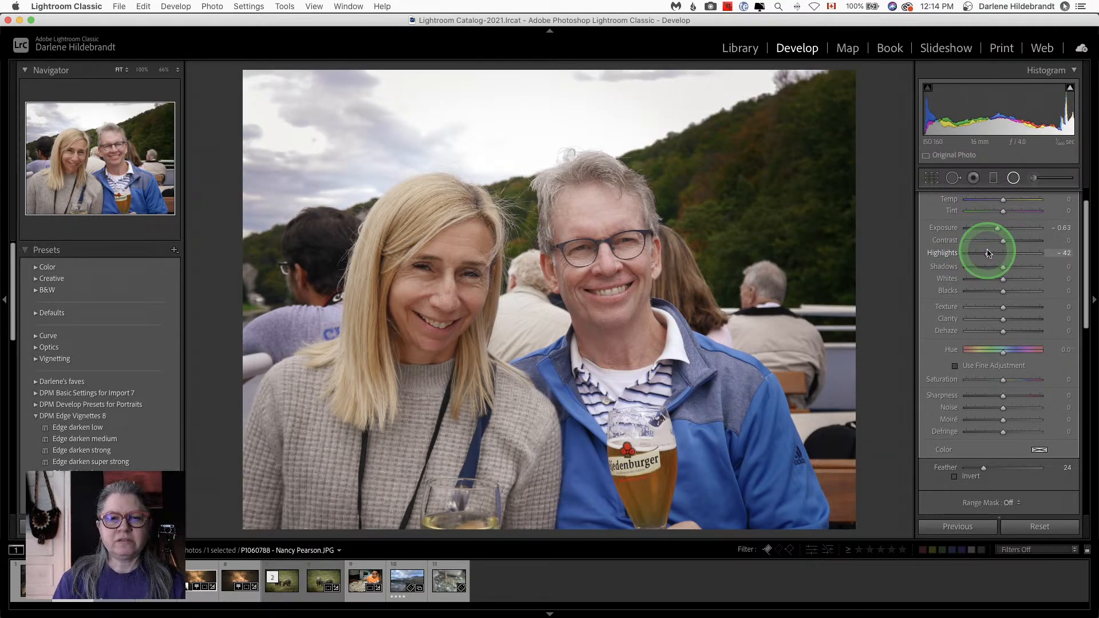
Step: Duplicate the radial filter, invert the copy to affect its inside, and reset its effect sliders to zero
right_click(522, 322)
click(538, 327)
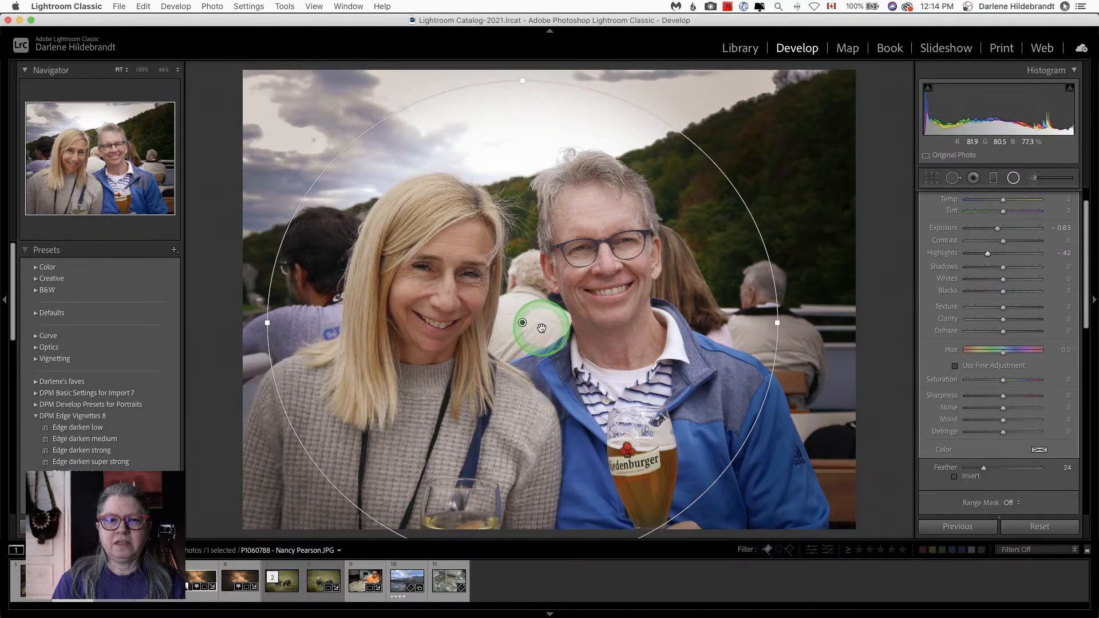
click(954, 476)
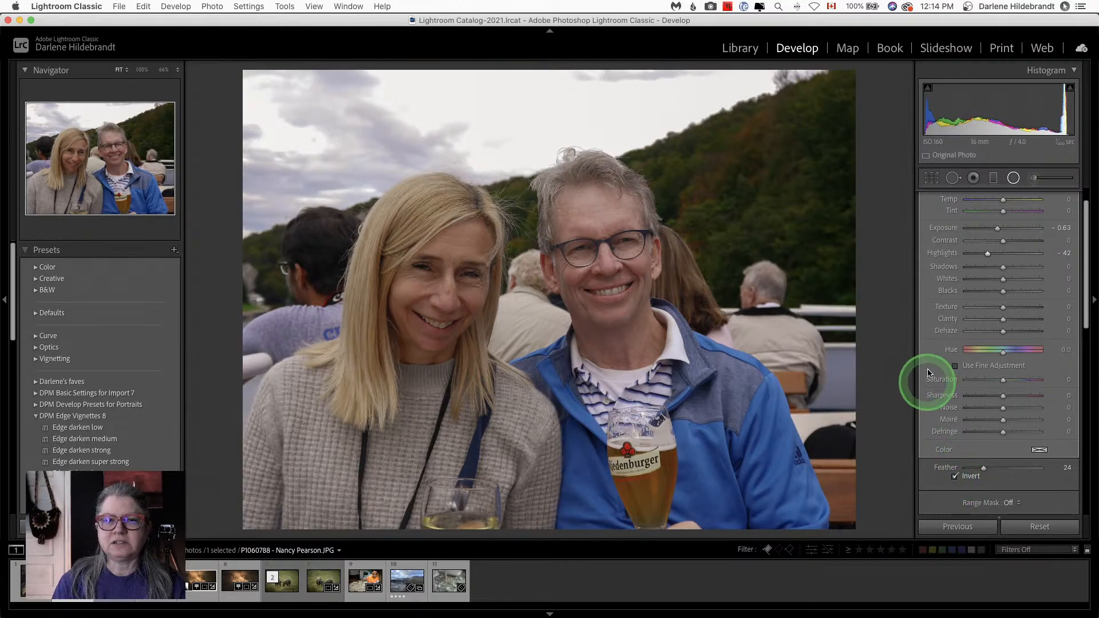
scroll(944, 240, up, 2)
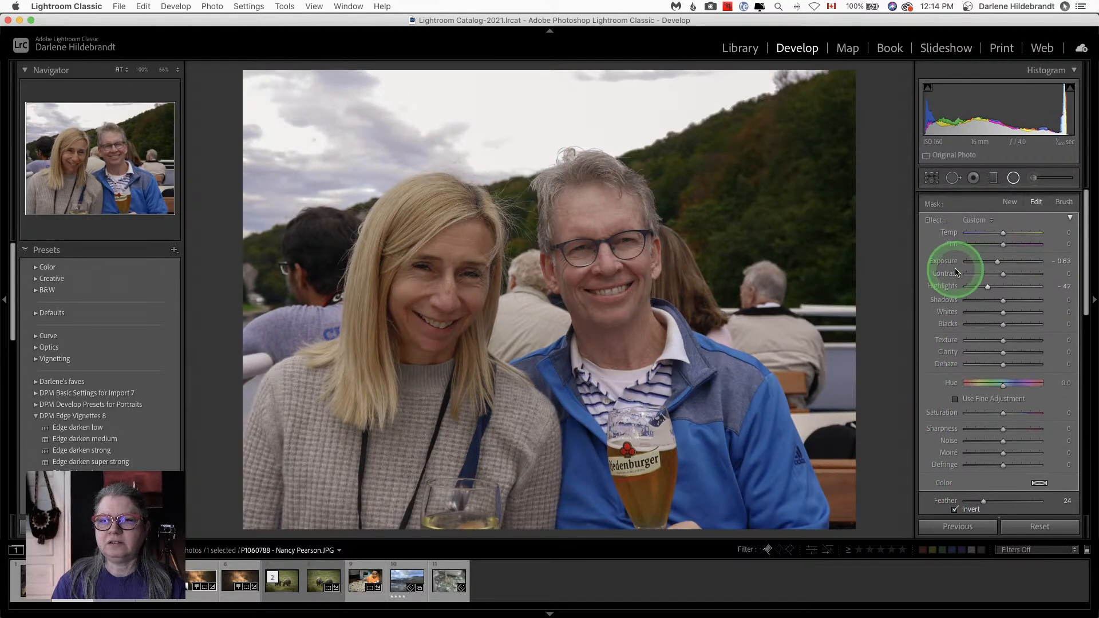
double_click(932, 214)
Step: Flatten the inverted radial filter into a wide oval, tilt it slightly, and center it on the couple's faces
drag(523, 80, 518, 153)
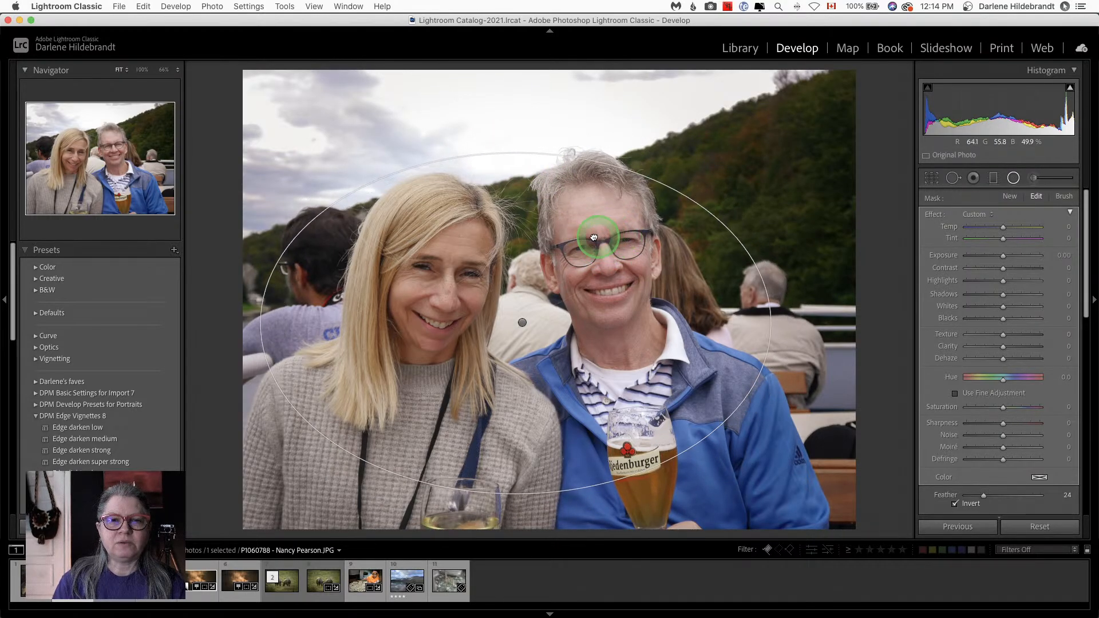
drag(594, 238, 604, 240)
drag(601, 345, 609, 333)
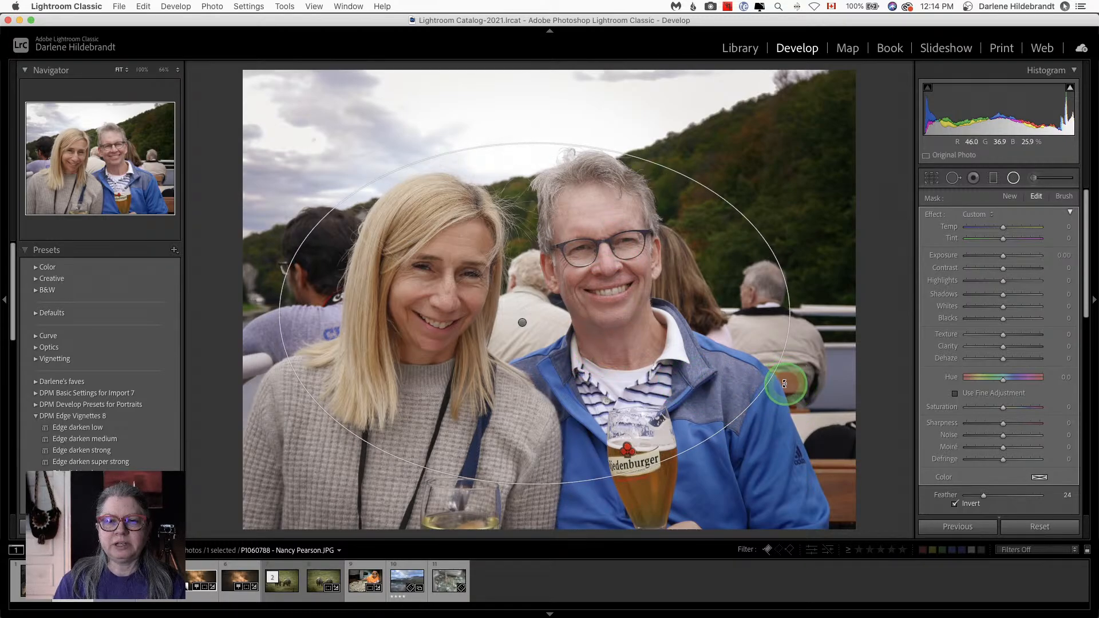
drag(784, 384, 786, 372)
drag(607, 374, 593, 372)
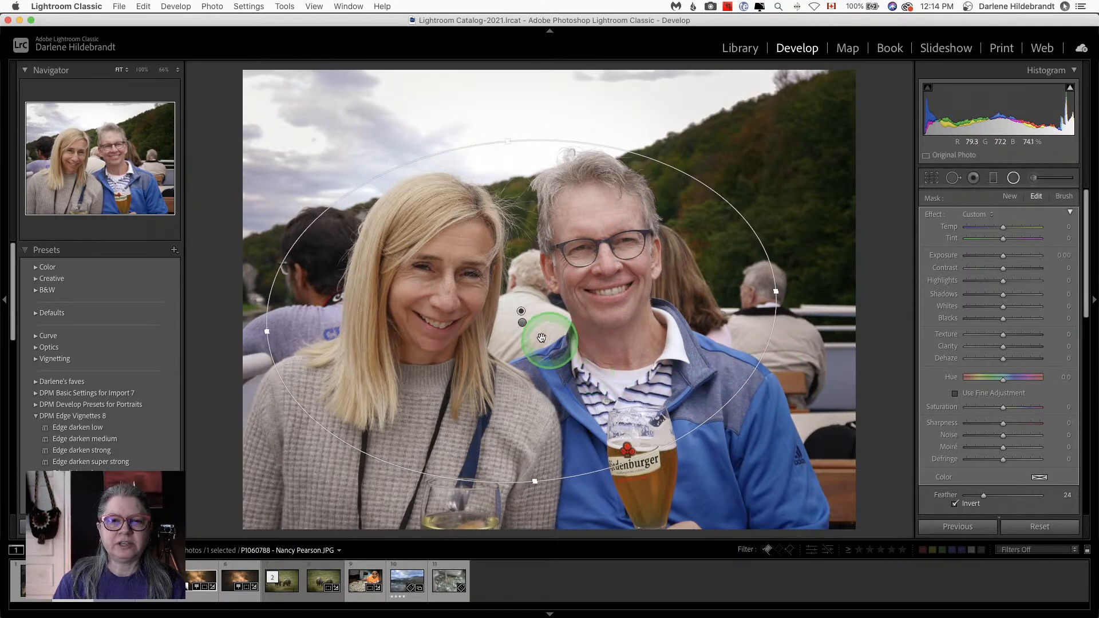
Step: Check the outer darkening filter's outline and reselect the inverted filter over the faces
click(522, 322)
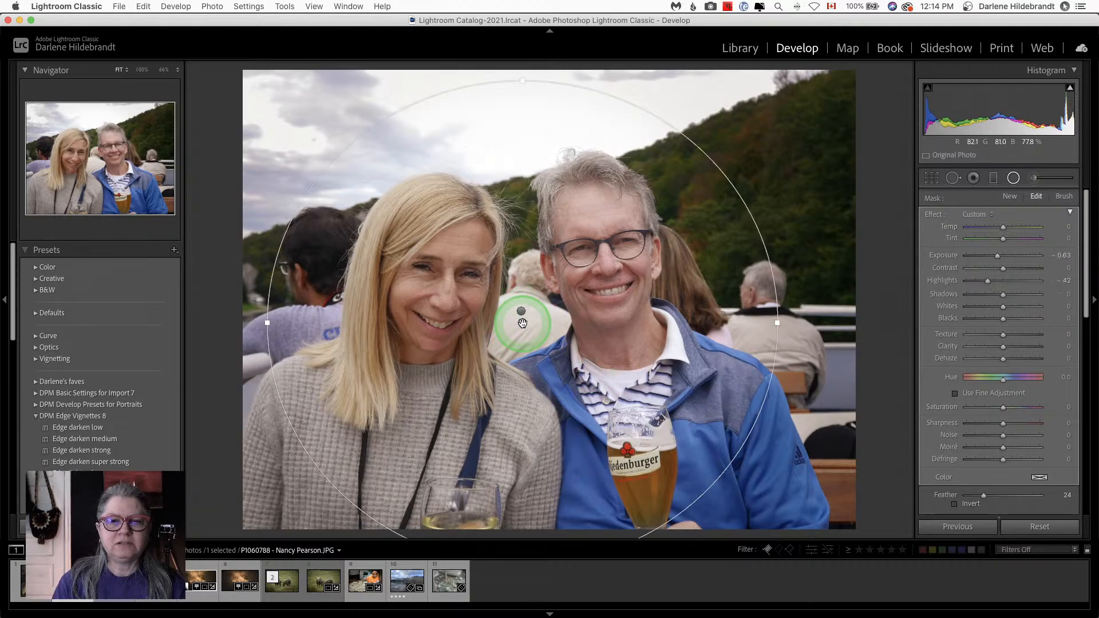
key(o)
click(520, 311)
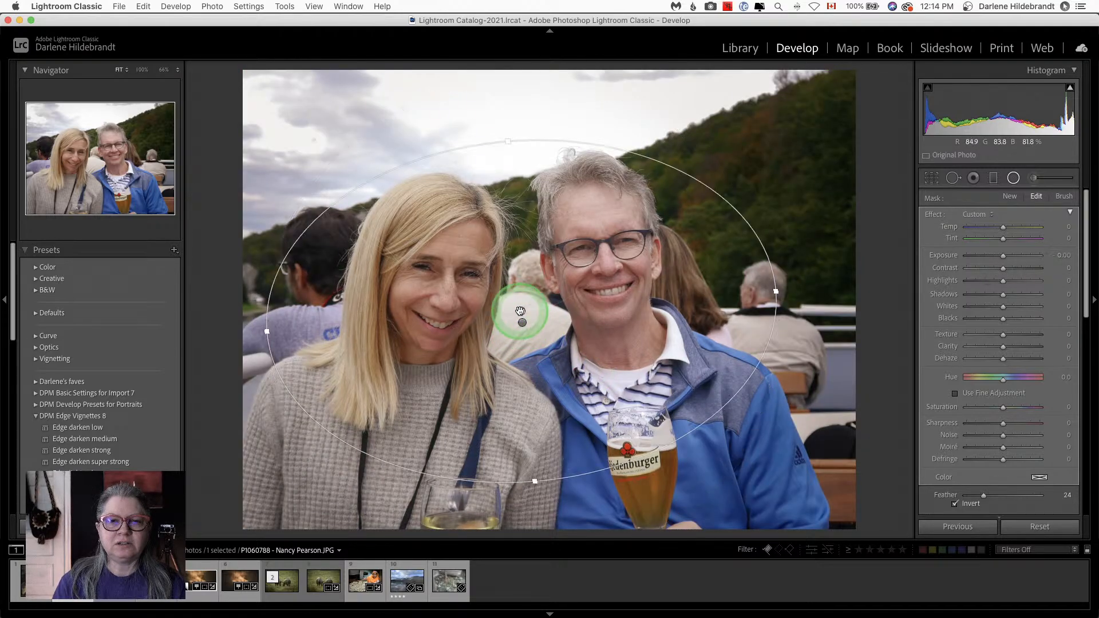
Step: Check the inner radial filter's mask over the faces and set its Blacks to -8 and Clarity to -10
key(o)
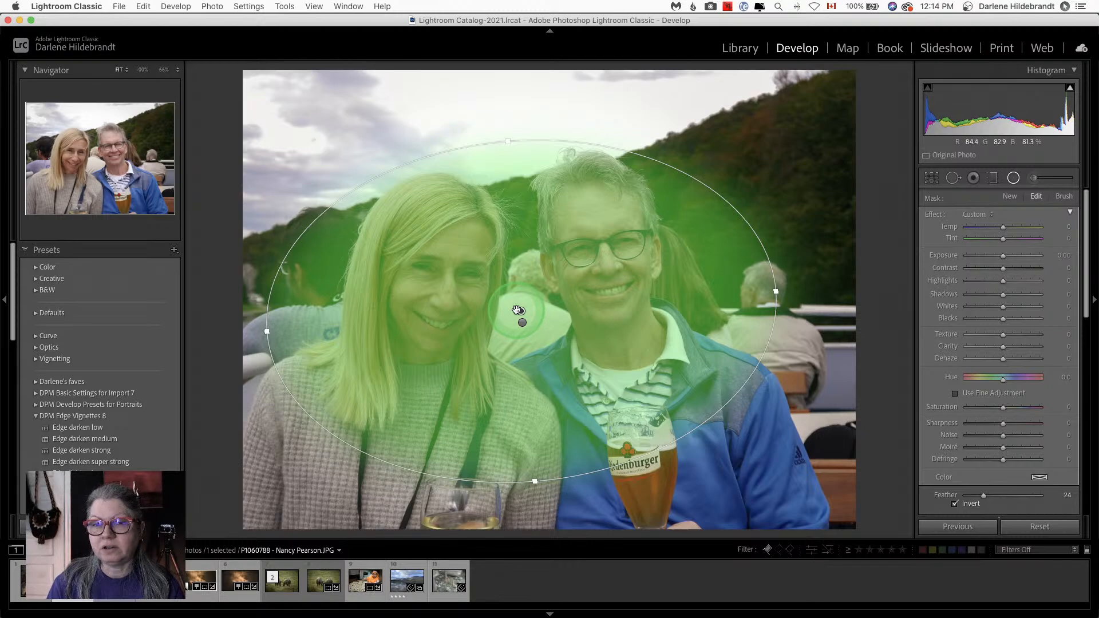
key(o)
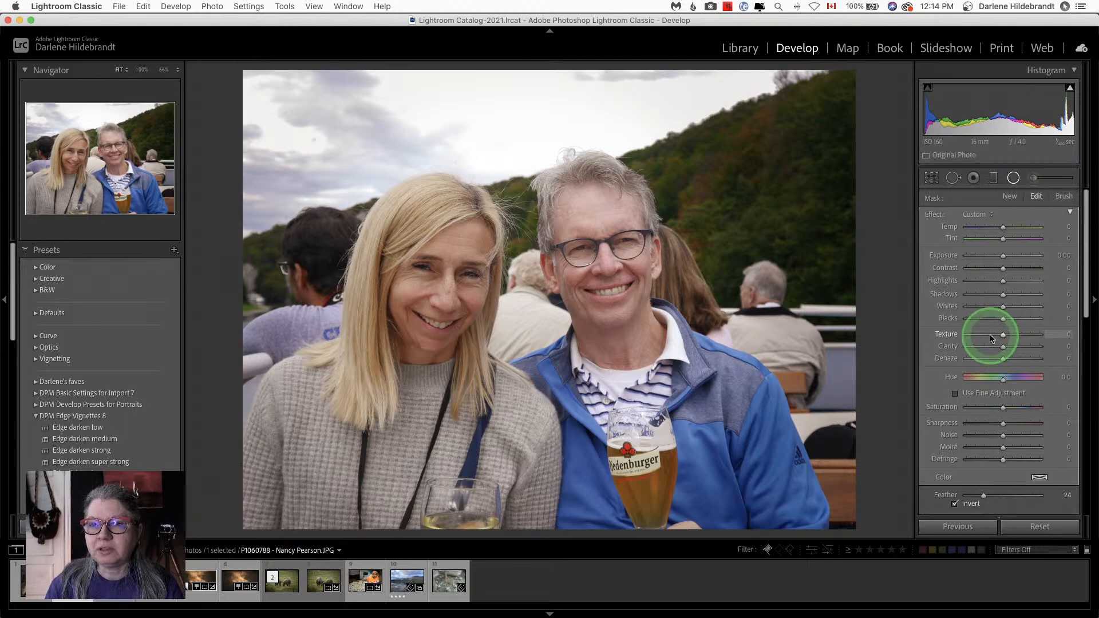
drag(1002, 319, 1000, 323)
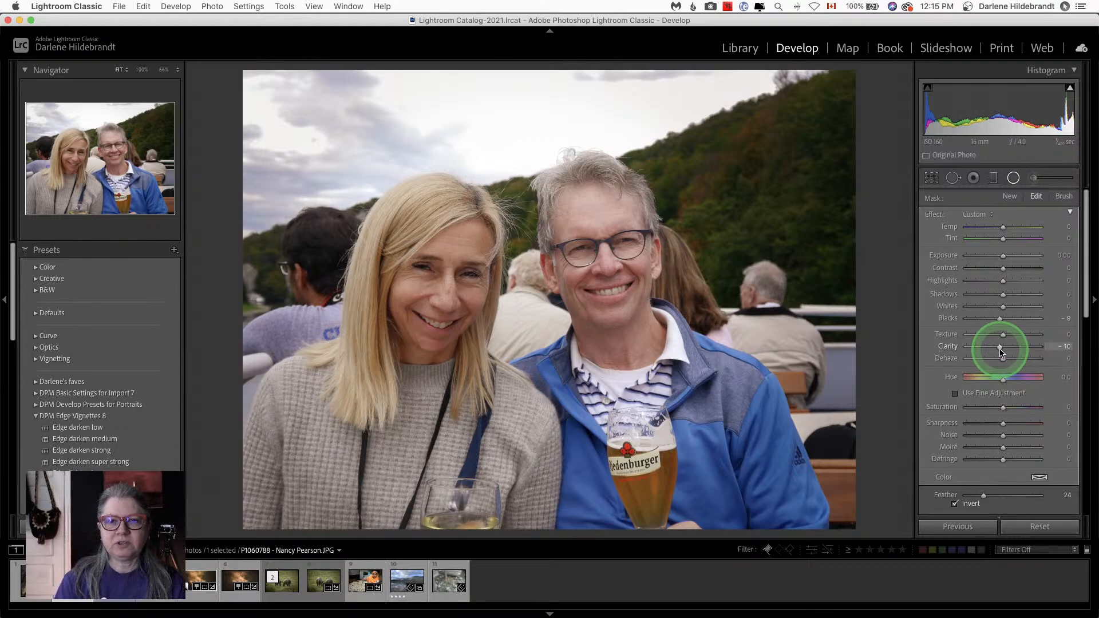
click(1000, 350)
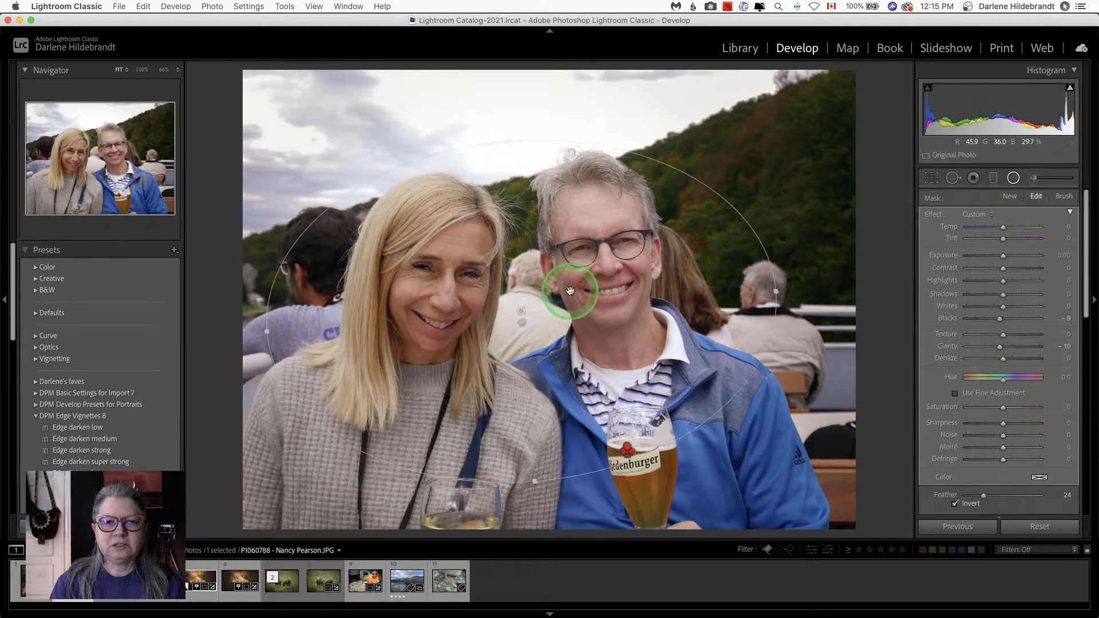
Step: Set the outer darkening radial filter's Saturation to -44, Contrast to -50, Exposure to -0.77, Clarity to -52 and Texture to -45
click(522, 322)
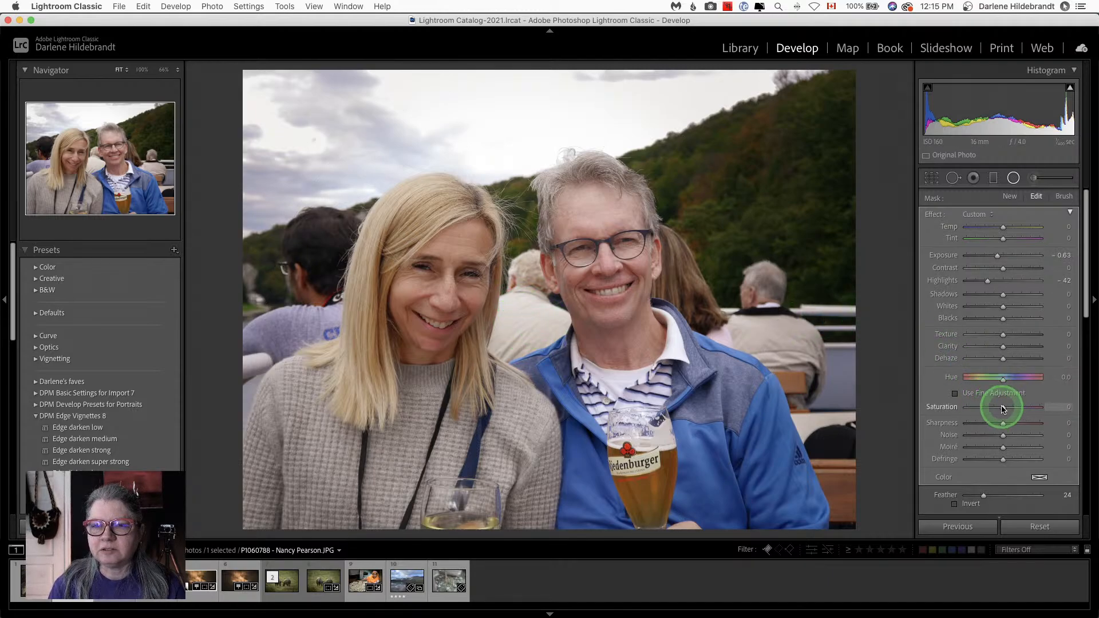
drag(992, 409, 982, 406)
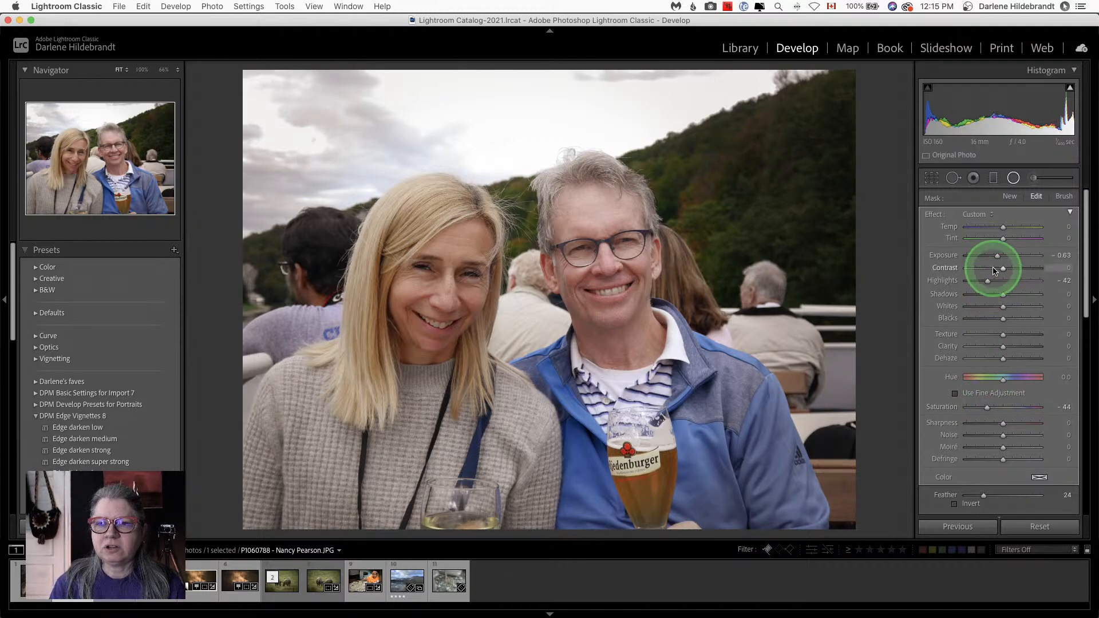
drag(995, 271, 986, 269)
drag(997, 255, 997, 258)
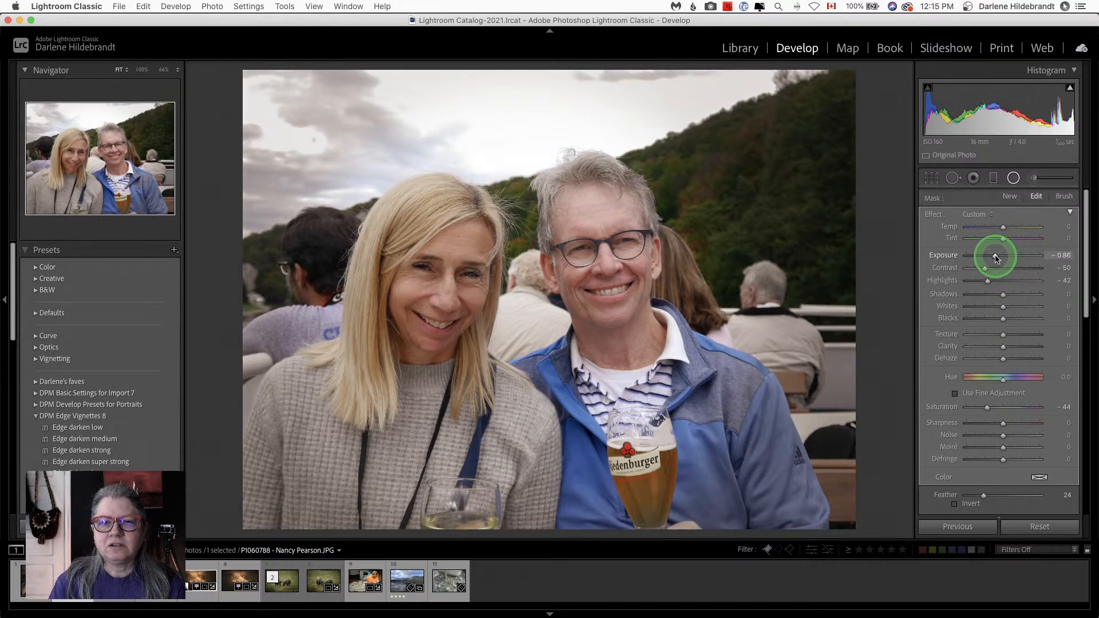
click(983, 347)
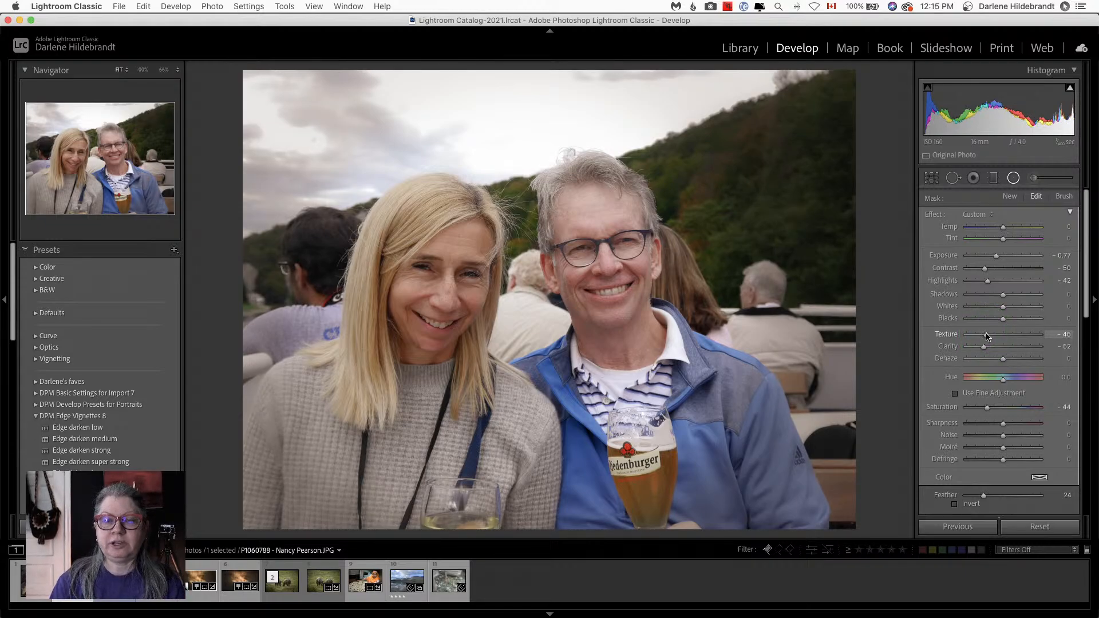
click(986, 336)
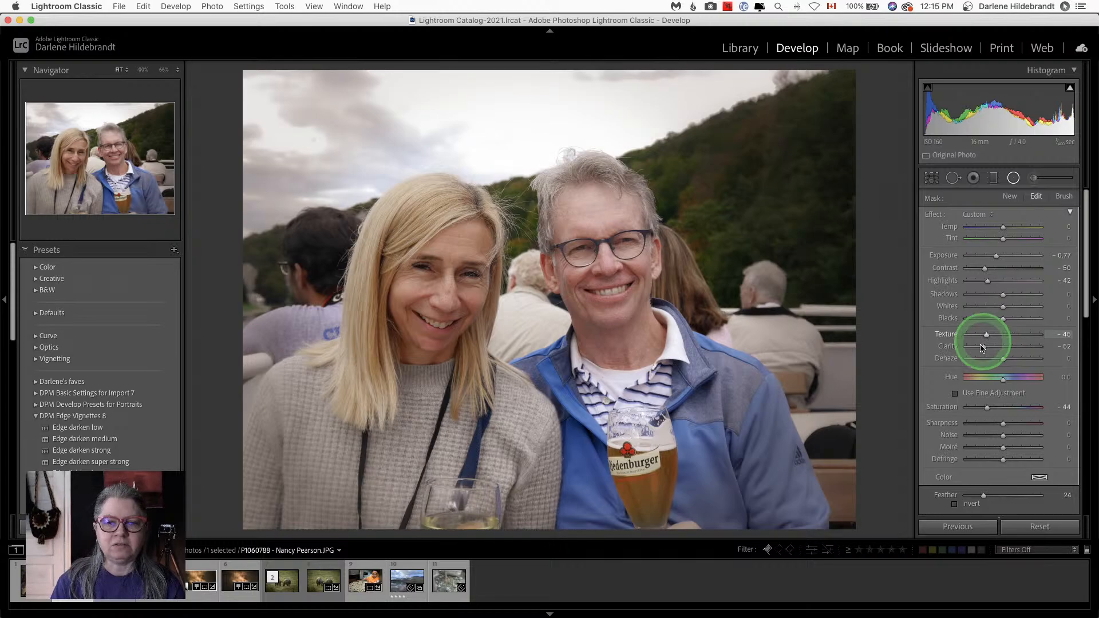
Step: Leave the radial filter and compare the couple photo before and after the edits
key(k)
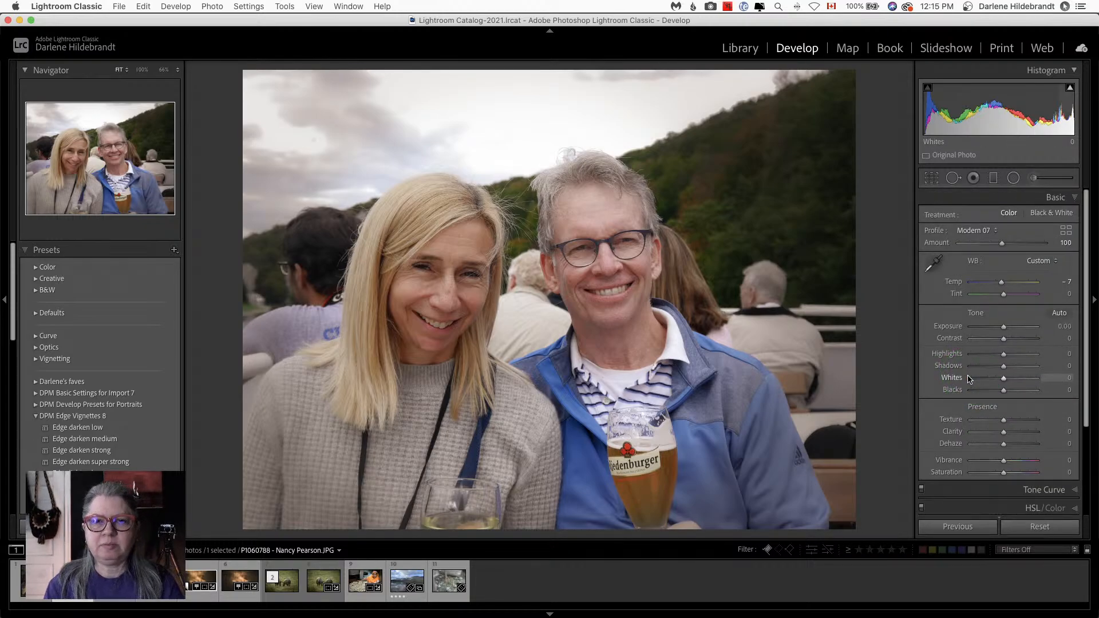
key(backslash)
key(backslash)
key(backslash)
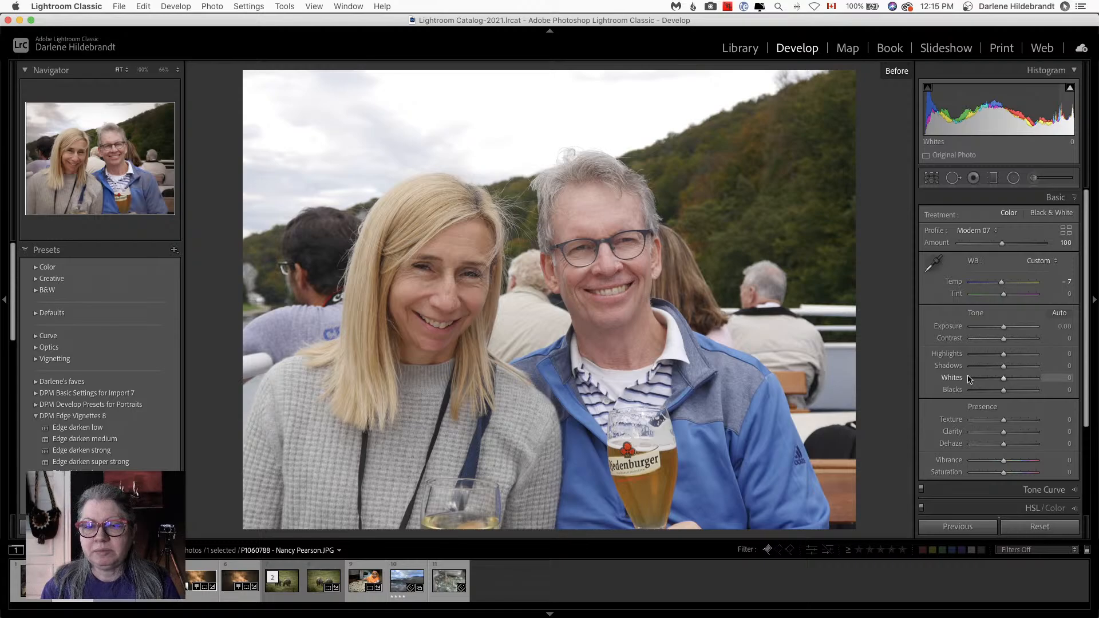
key(backslash)
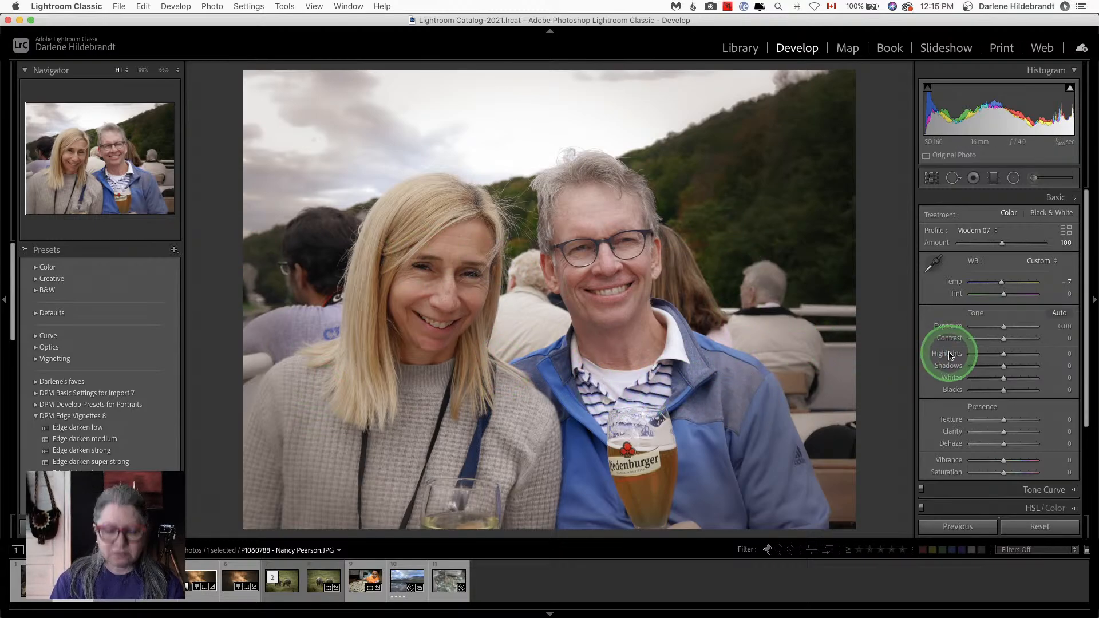
key(backslash)
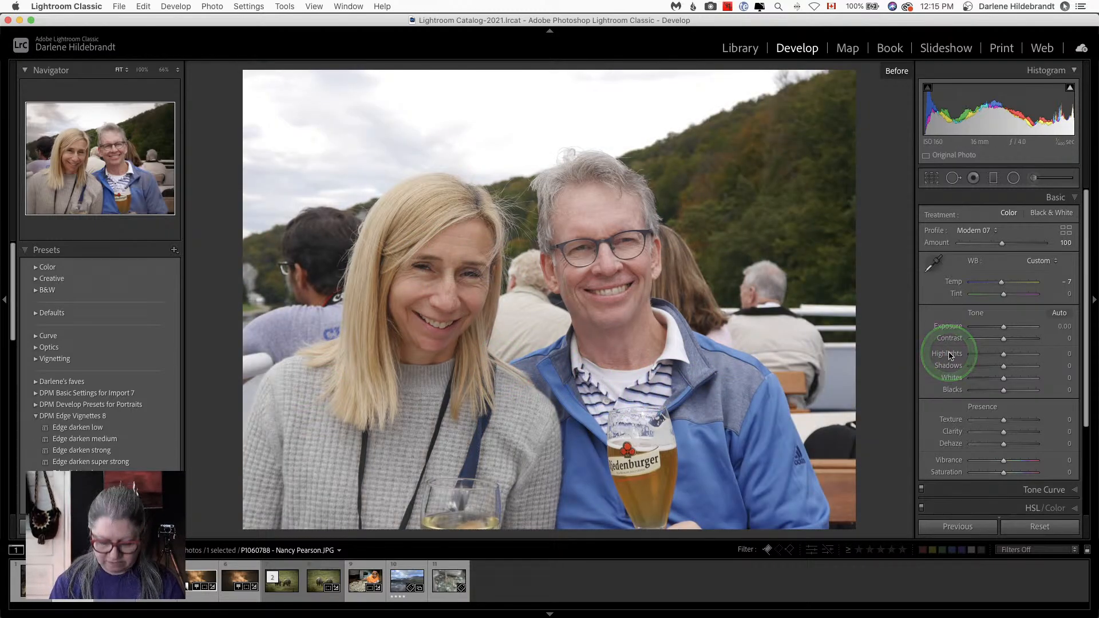
key(backslash)
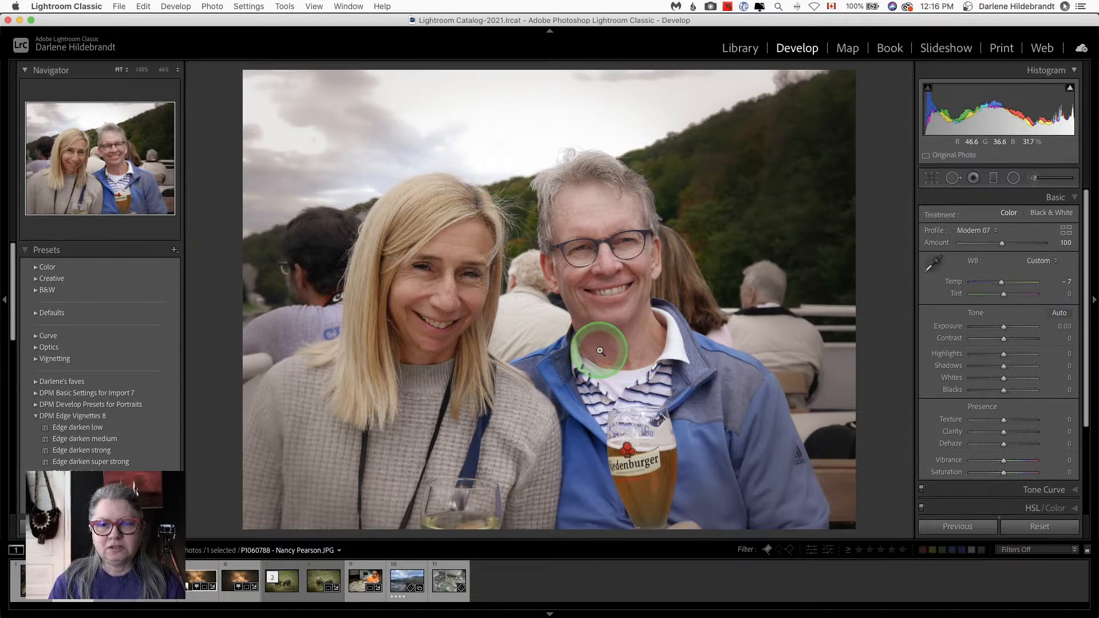
Step: Switch to Luminar AI and open the couple photo from the Edit my image album for editing
key(super+Tab)
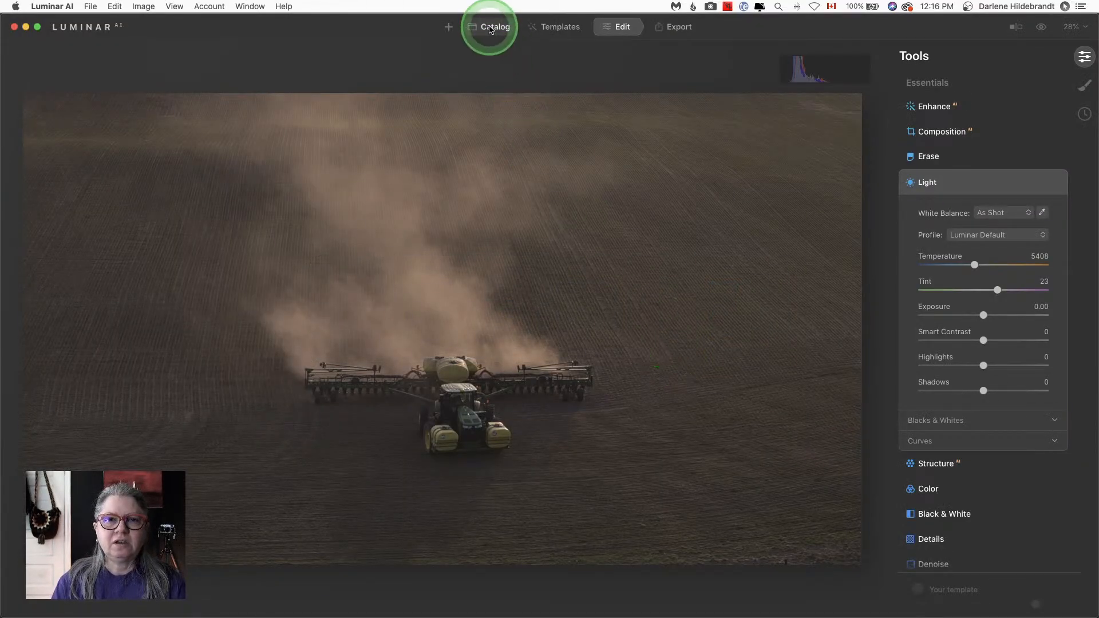
click(491, 27)
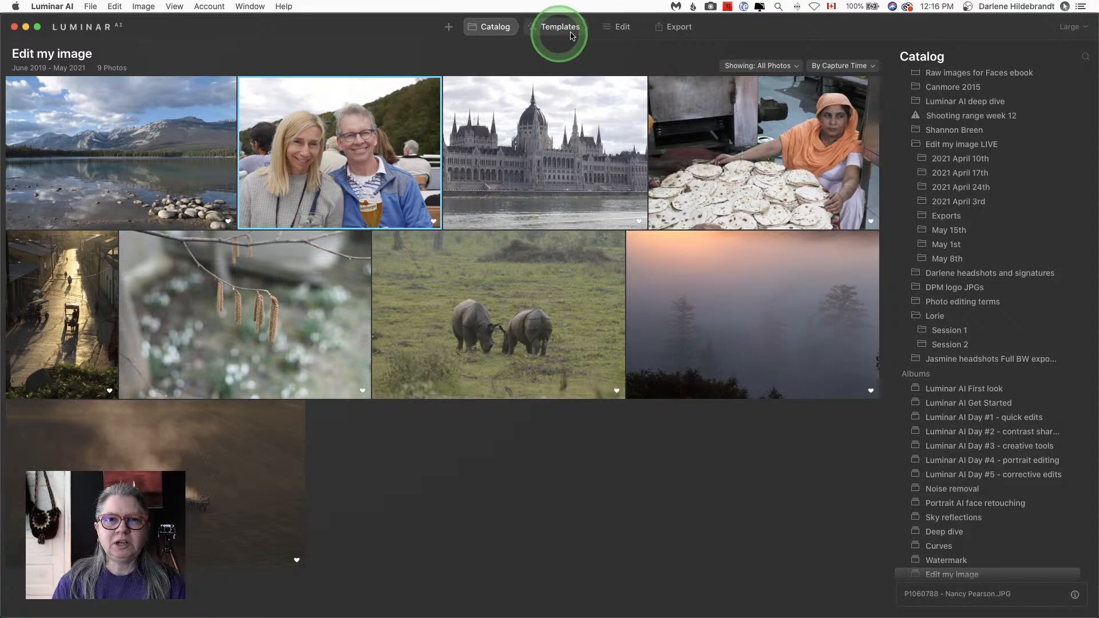
click(618, 29)
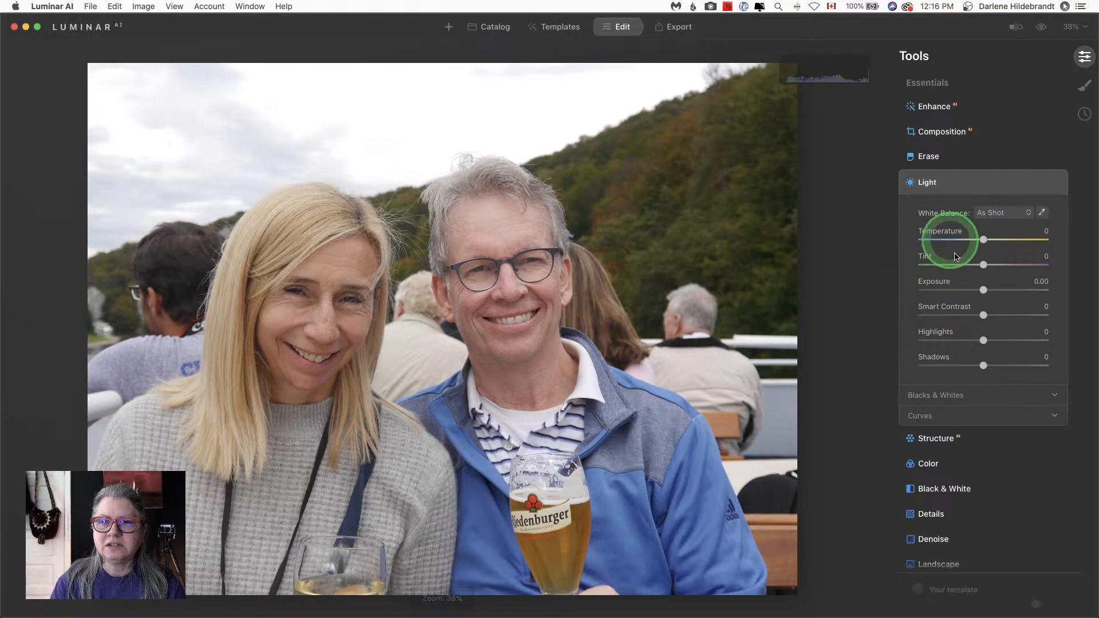
Step: Add a vignette to the couple photo with Amount -61, Feather -100 and Size 34
scroll(968, 313, down, 3)
scroll(967, 313, down, 3)
click(939, 356)
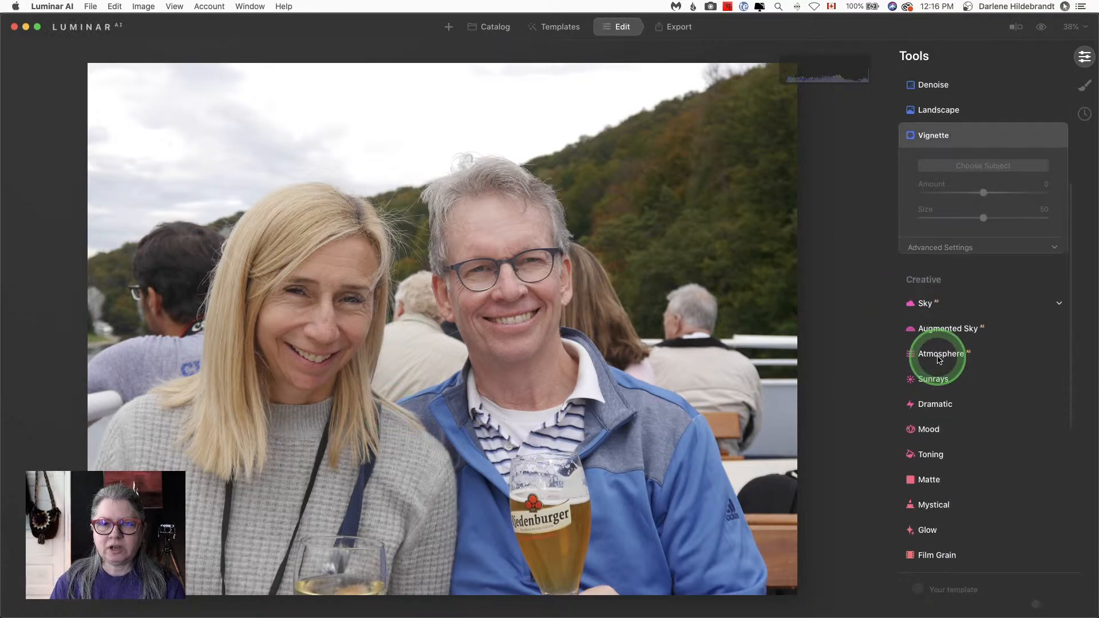
drag(982, 184, 945, 185)
click(937, 239)
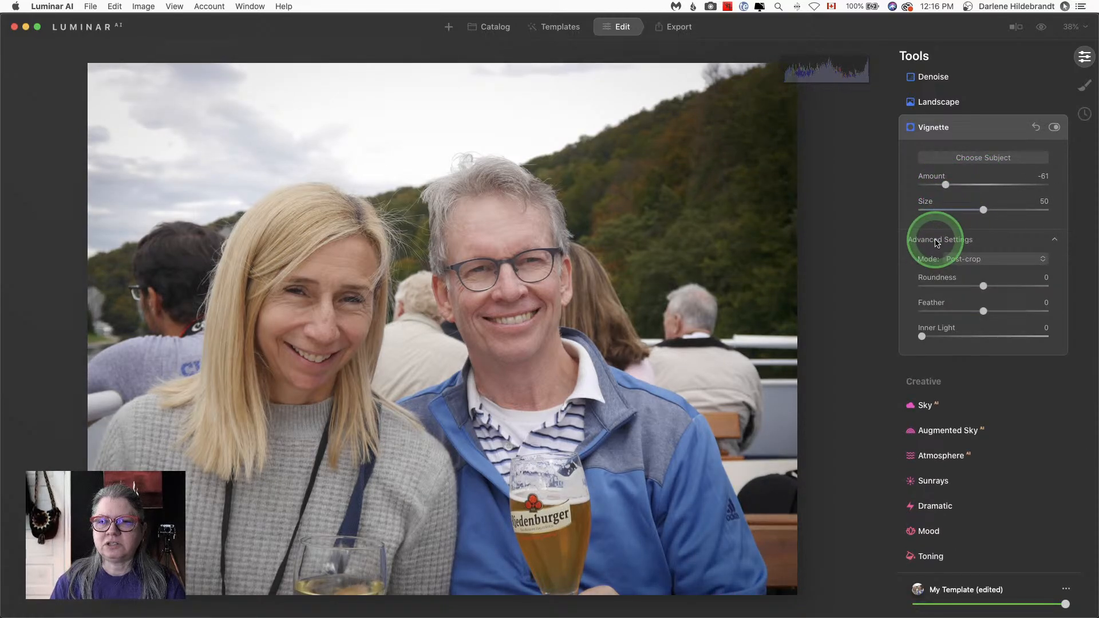
drag(940, 311, 859, 301)
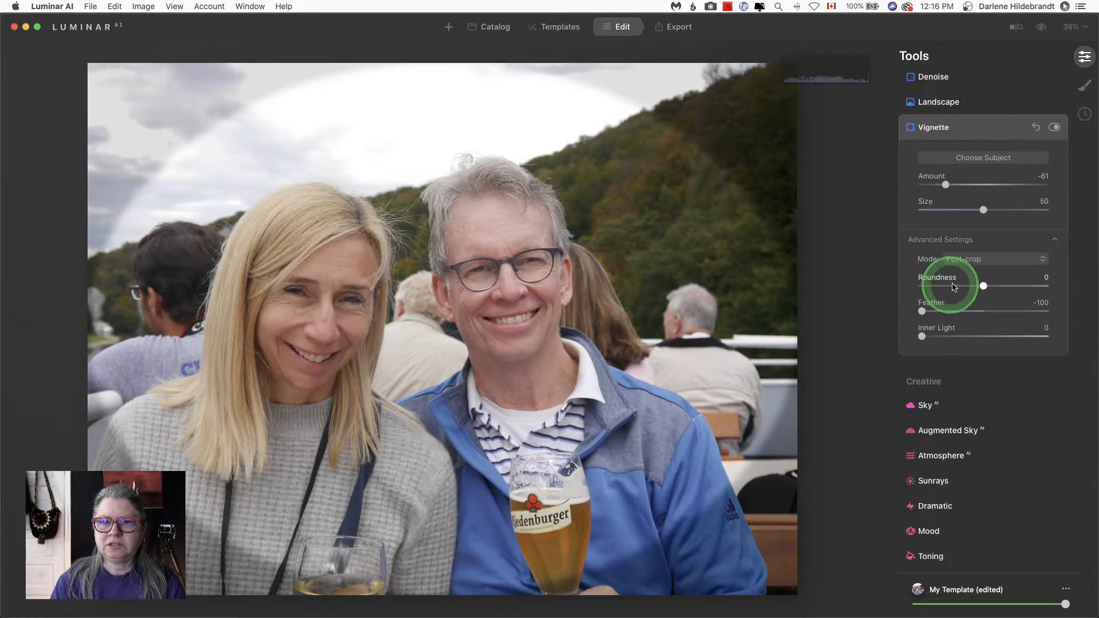
drag(983, 211, 964, 211)
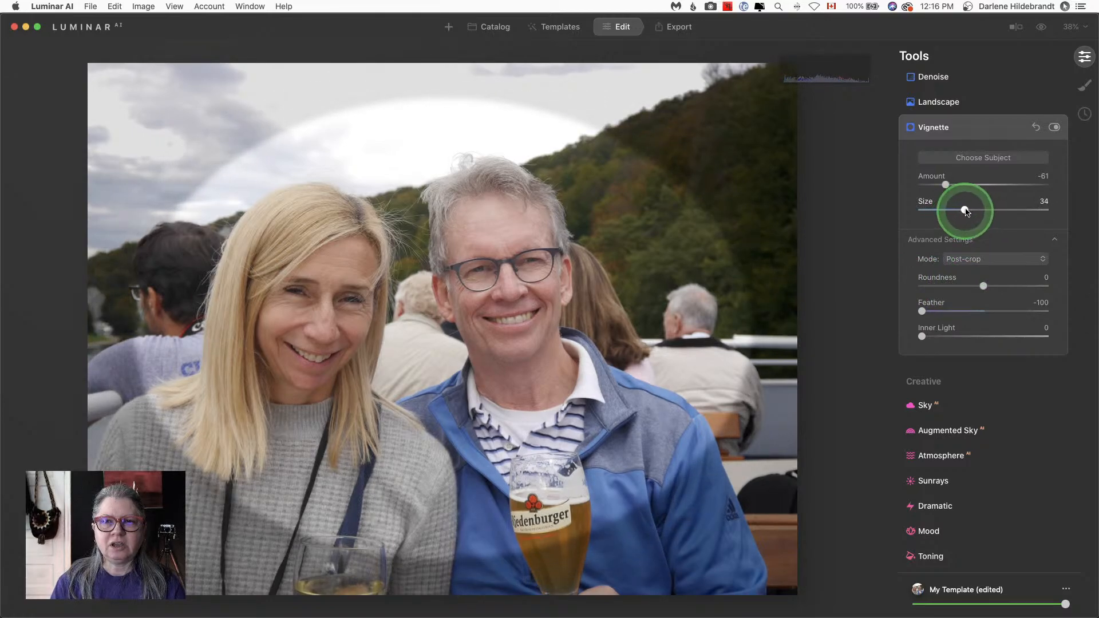
Step: Move the vignette's subject center onto the couple and reset its Feather to the default
click(975, 163)
drag(416, 306, 425, 342)
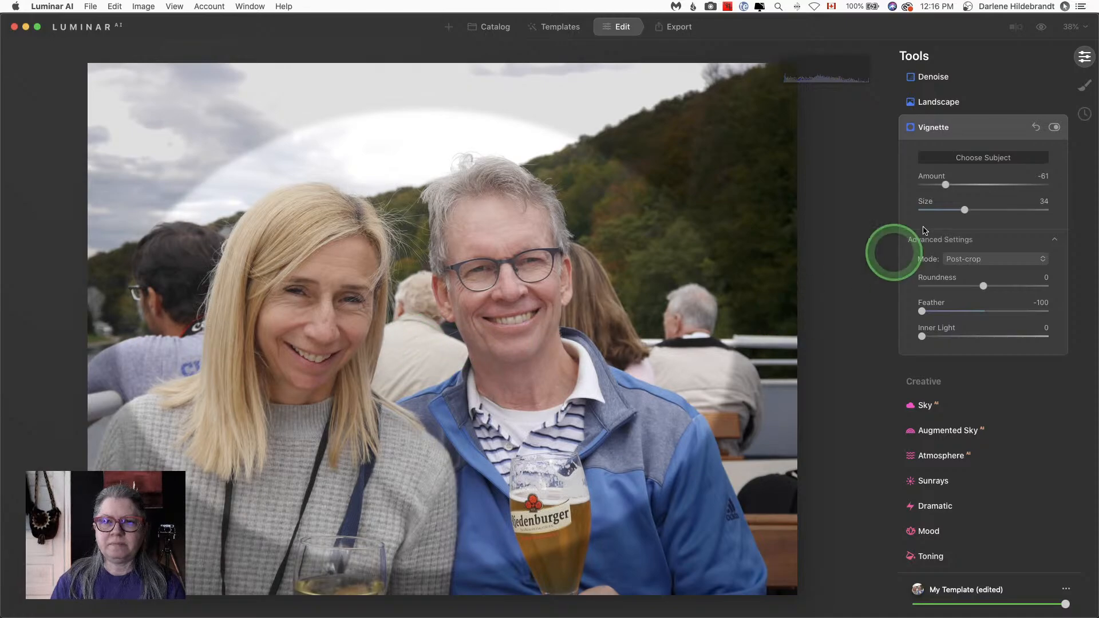
click(961, 157)
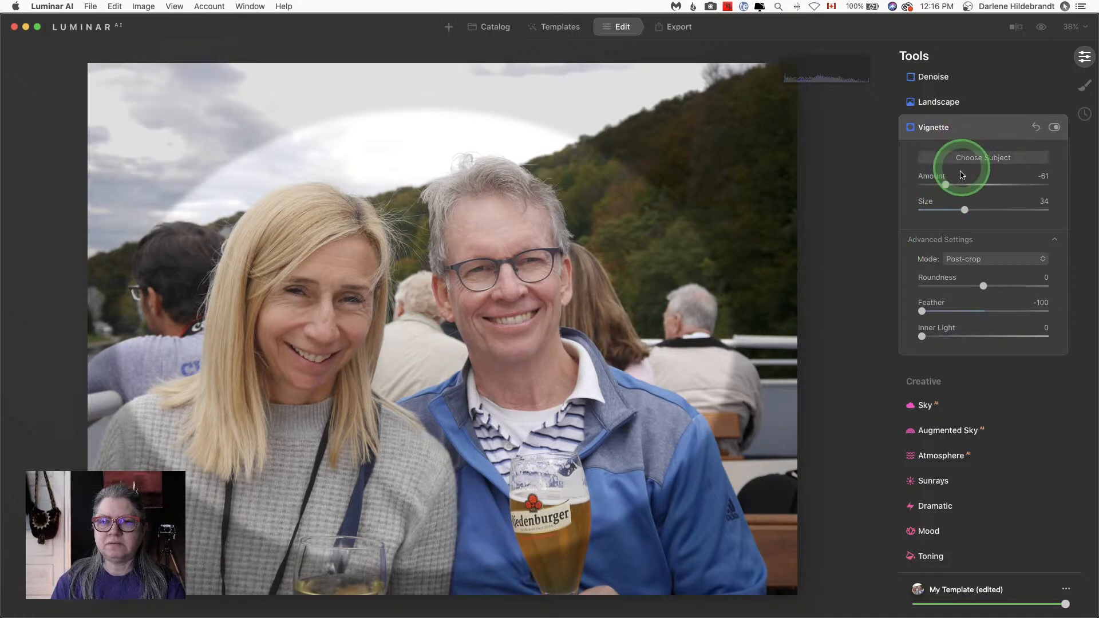
double_click(922, 311)
click(1003, 124)
Step: Try replacing the sky behind the couple with the Sunset 1 sky
scroll(981, 128, down, 2)
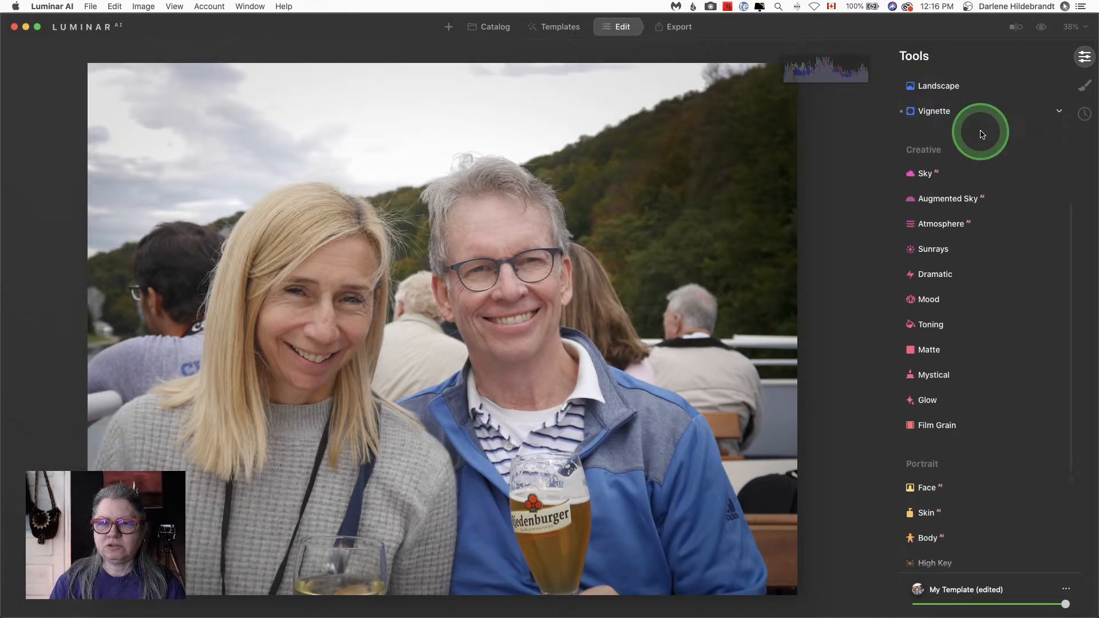
click(936, 152)
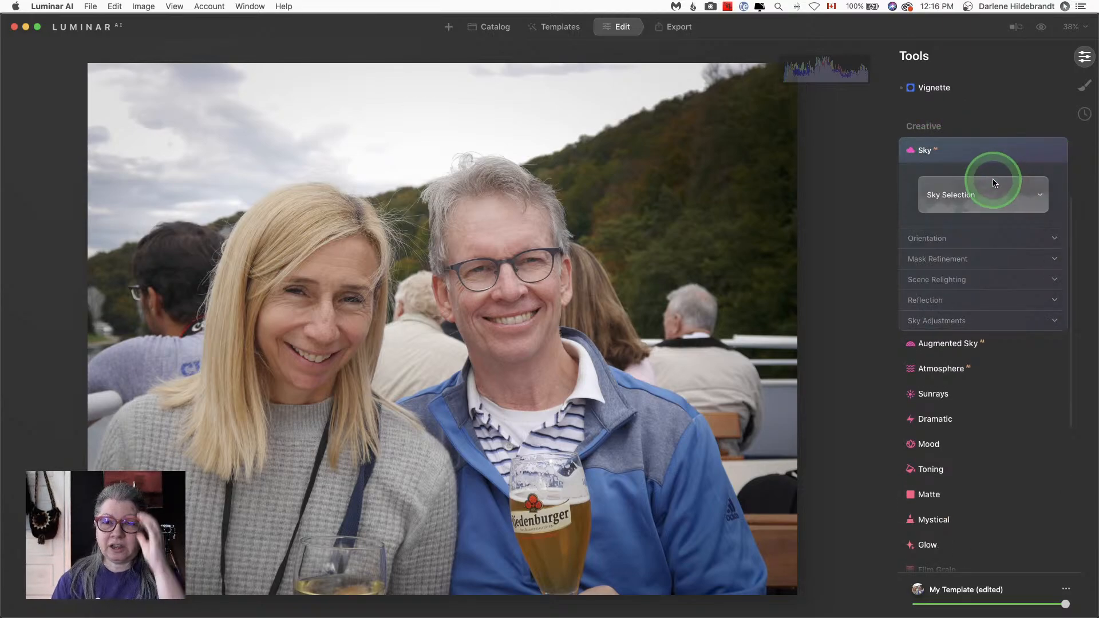
click(976, 194)
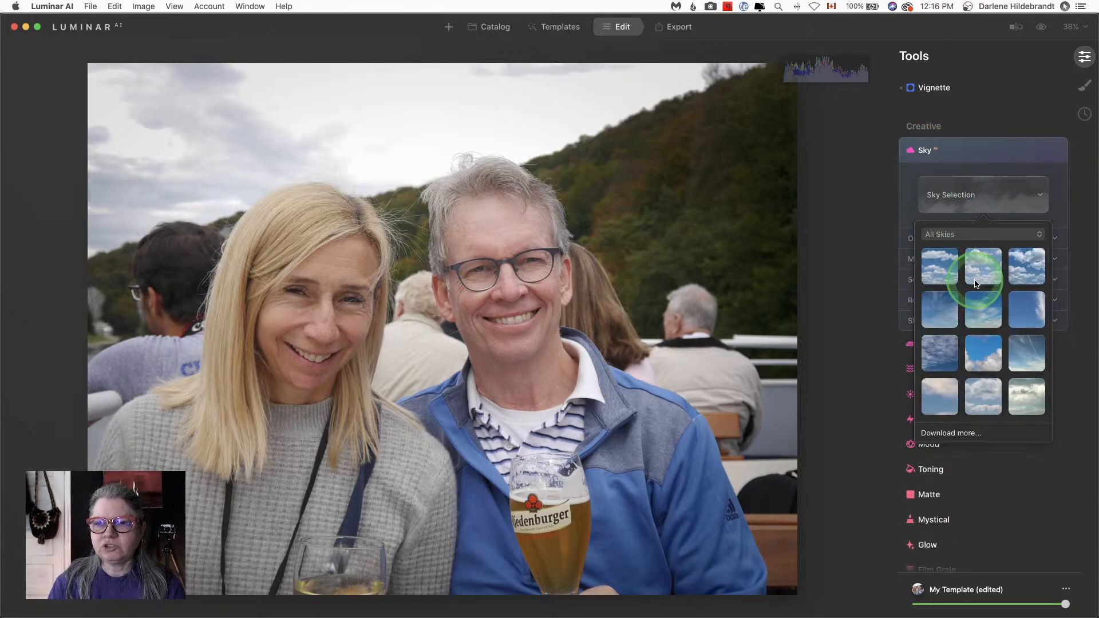
scroll(976, 284, down, 4)
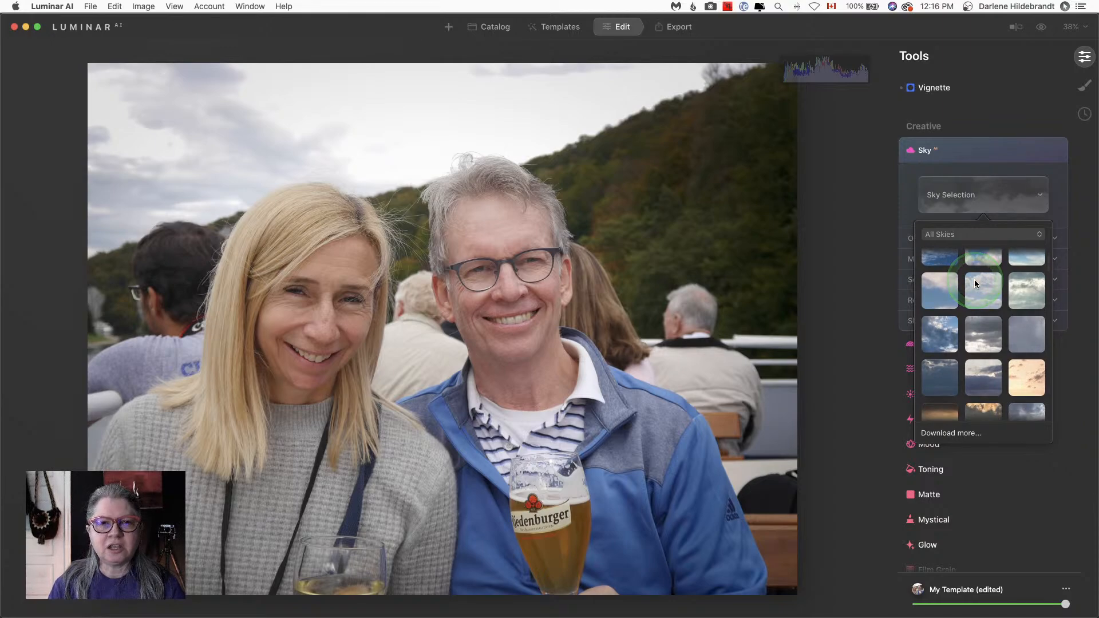
scroll(975, 284, down, 4)
scroll(976, 283, down, 4)
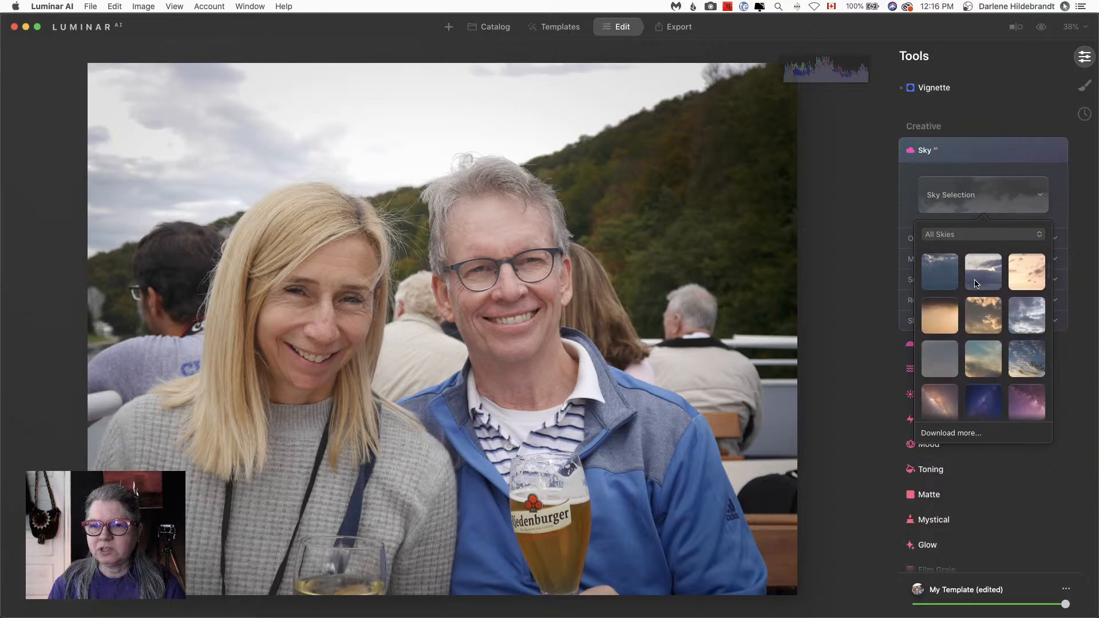
scroll(976, 283, down, 1)
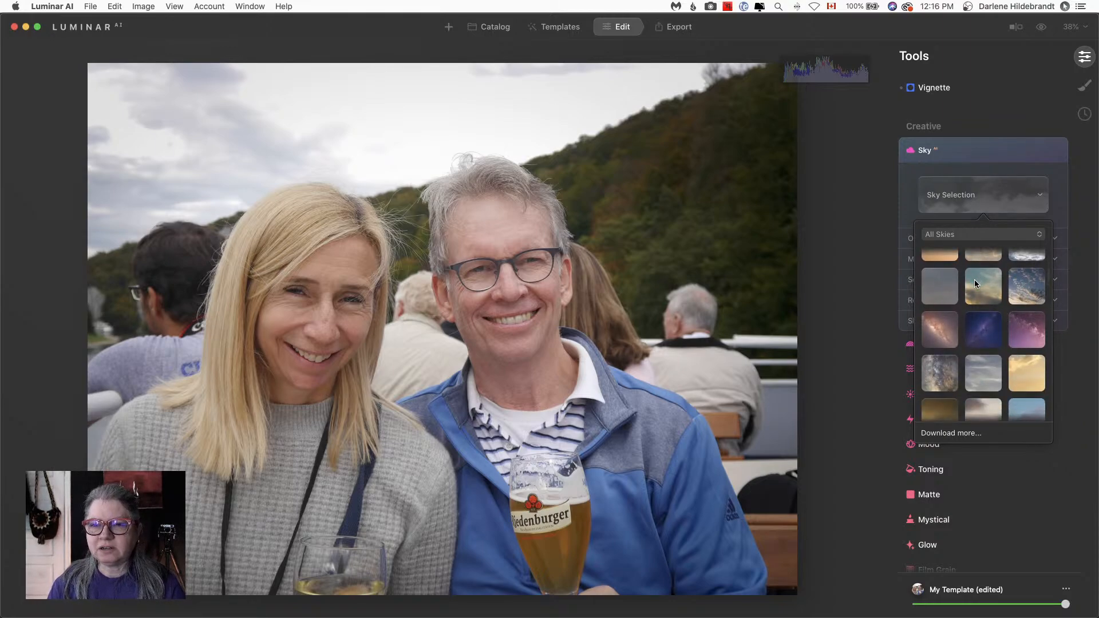
scroll(975, 282, down, 3)
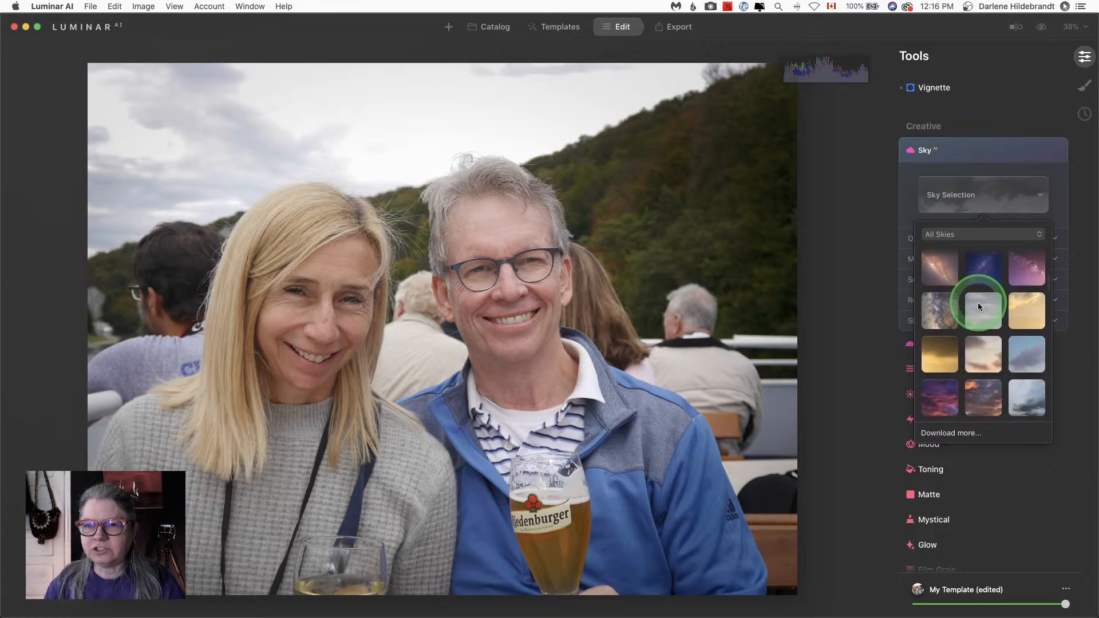
click(978, 305)
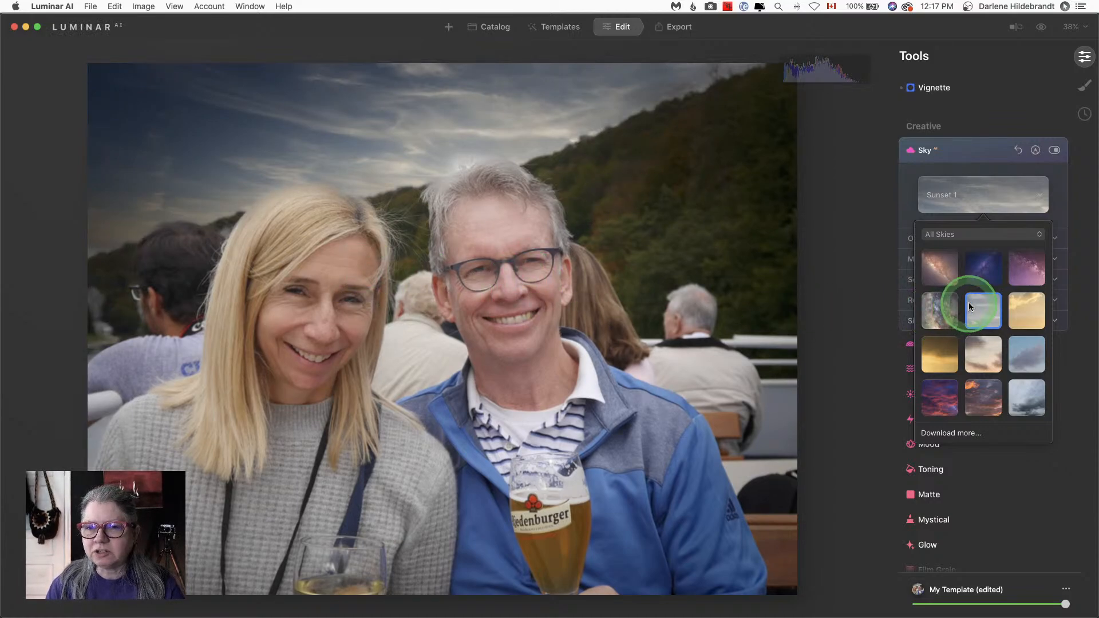
Step: Replace the sky behind the couple with a bright Cotton Skies option showing white clouds against blue
scroll(969, 304, down, 8)
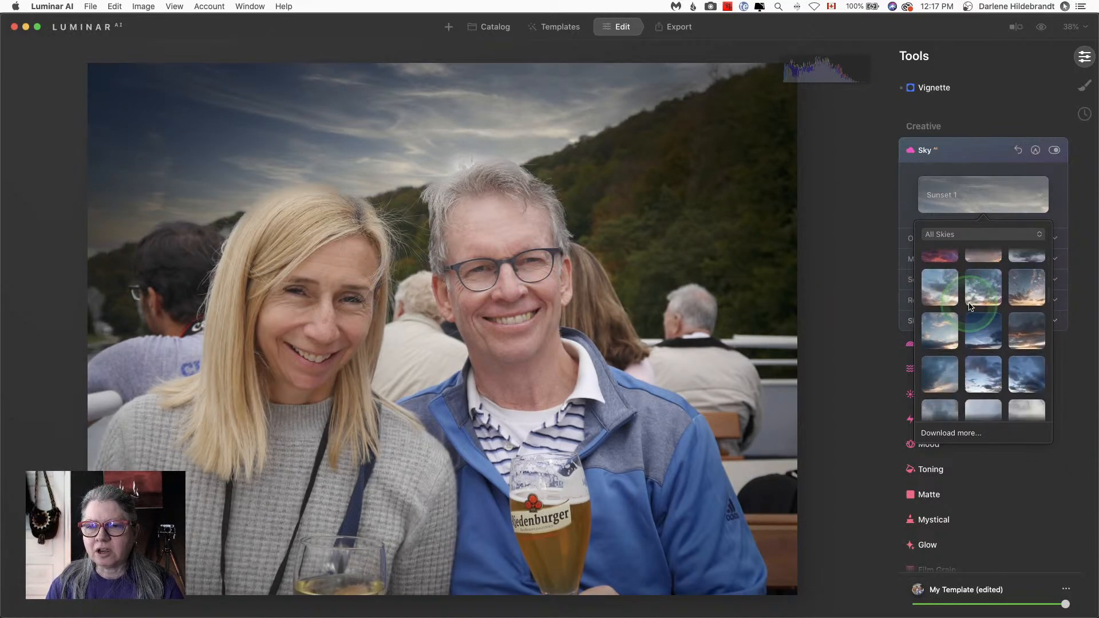
scroll(969, 306, down, 10)
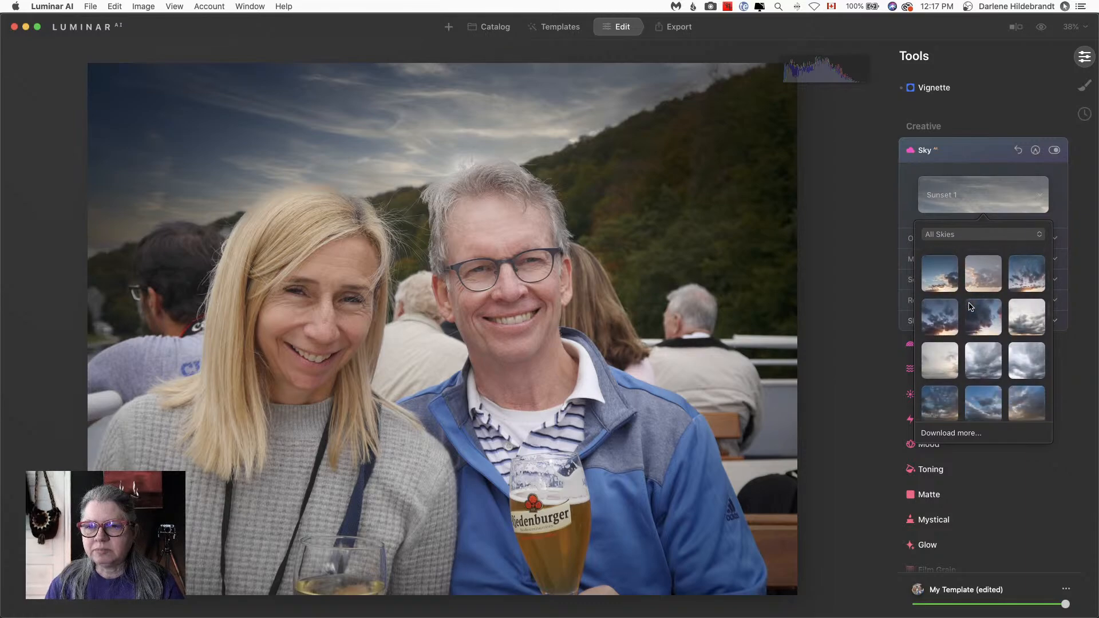
scroll(970, 306, down, 4)
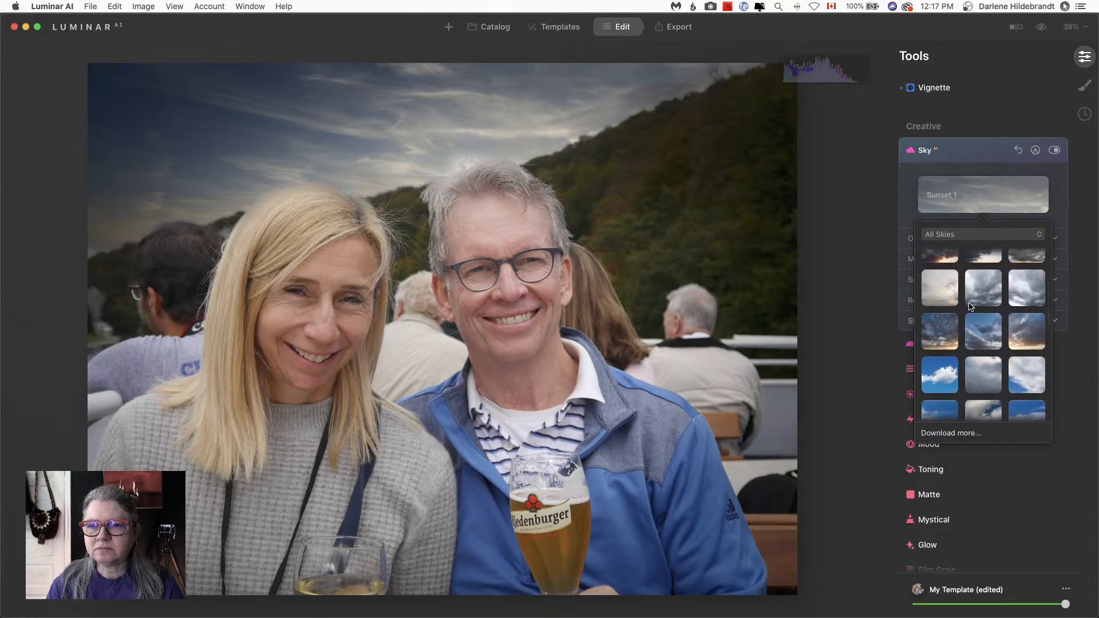
scroll(968, 302, down, 8)
click(940, 322)
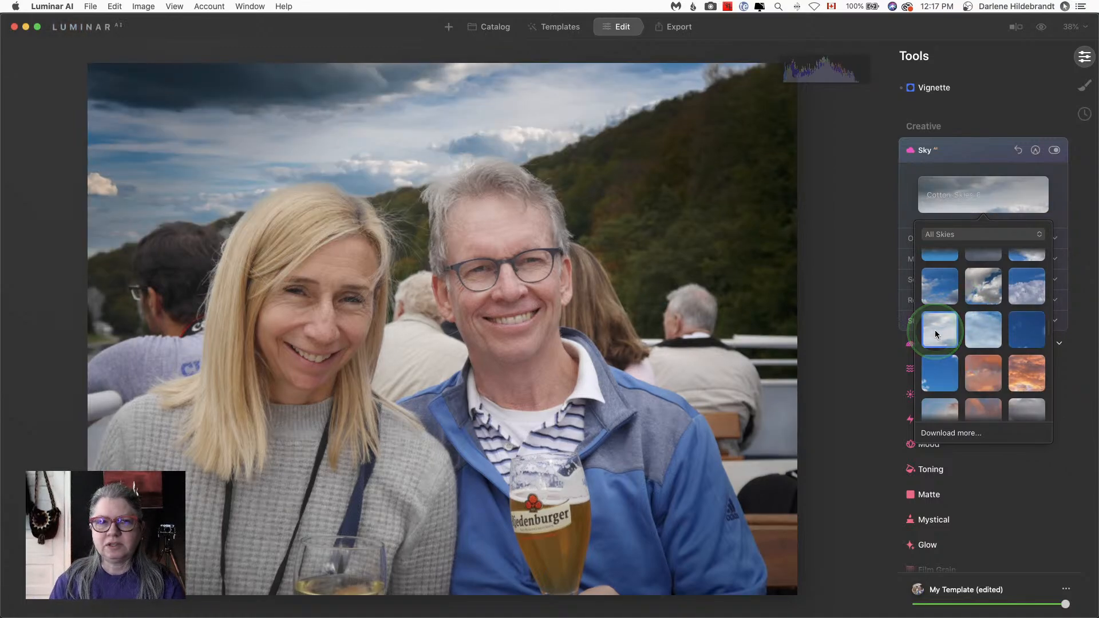
Step: Try replacing the sky behind the couple with the Stunning Skies 4 sky
scroll(961, 332, down, 2)
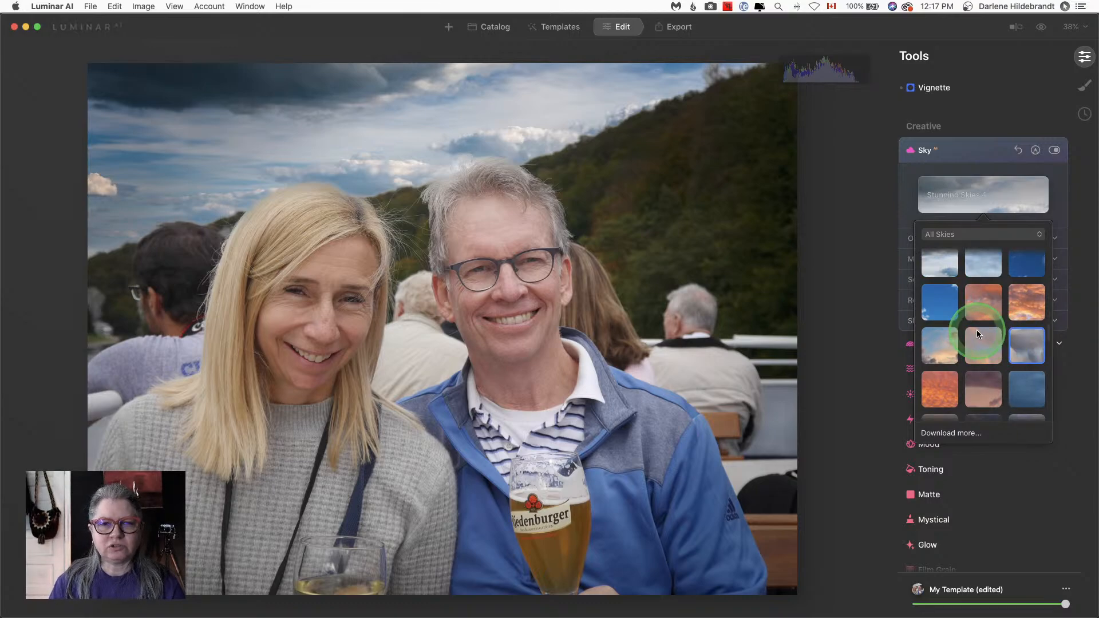
click(911, 203)
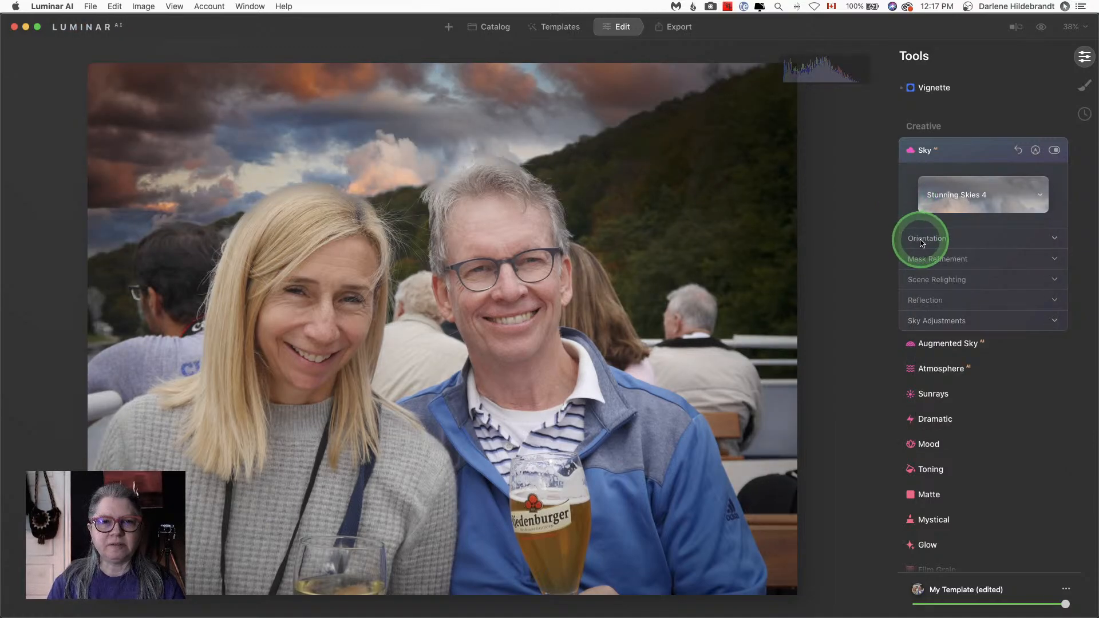
Step: Expand the Sky Adjustments and Orientation settings of the sky replacement
click(919, 321)
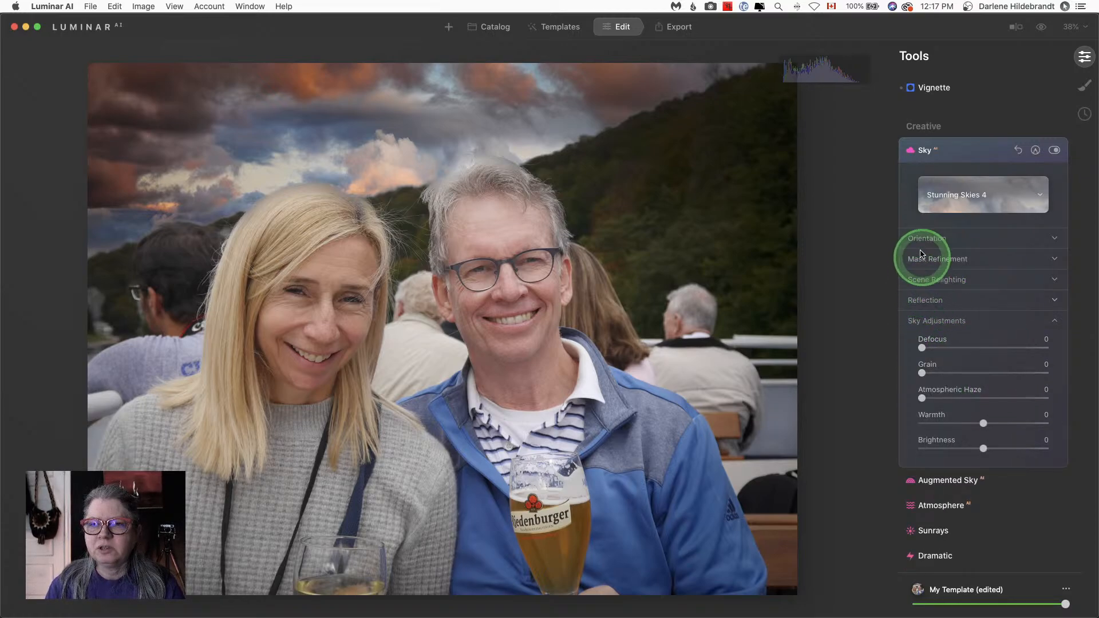
click(921, 238)
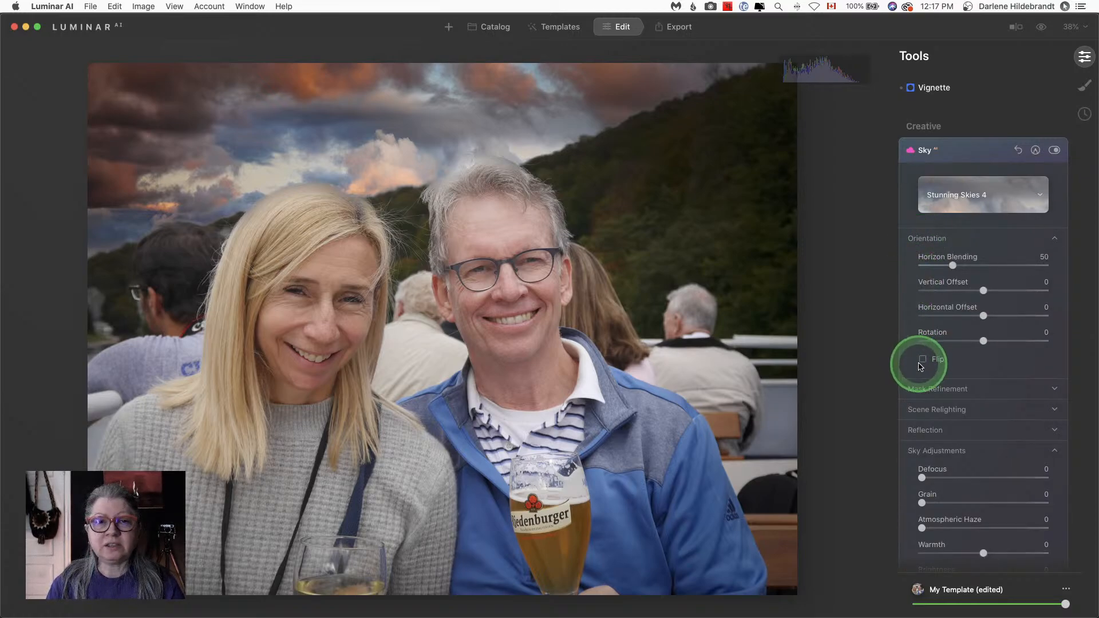
click(923, 359)
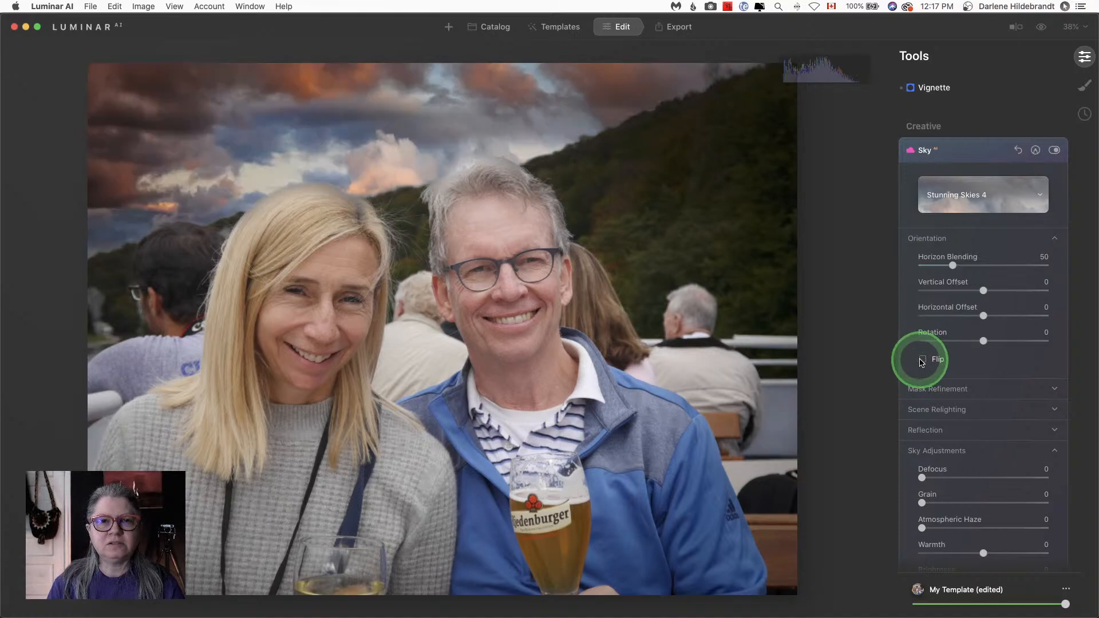
Step: Try the pale blue sky with soft white clouds from the DPM sky replacement pack behind the couple
click(961, 192)
scroll(964, 330, down, 5)
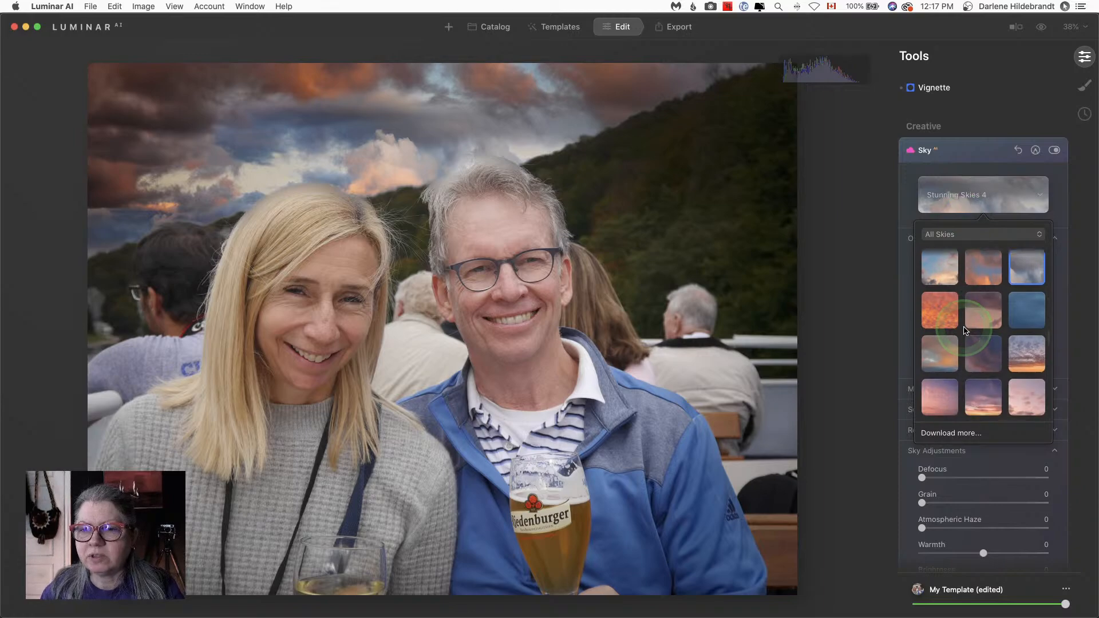
scroll(964, 330, down, 8)
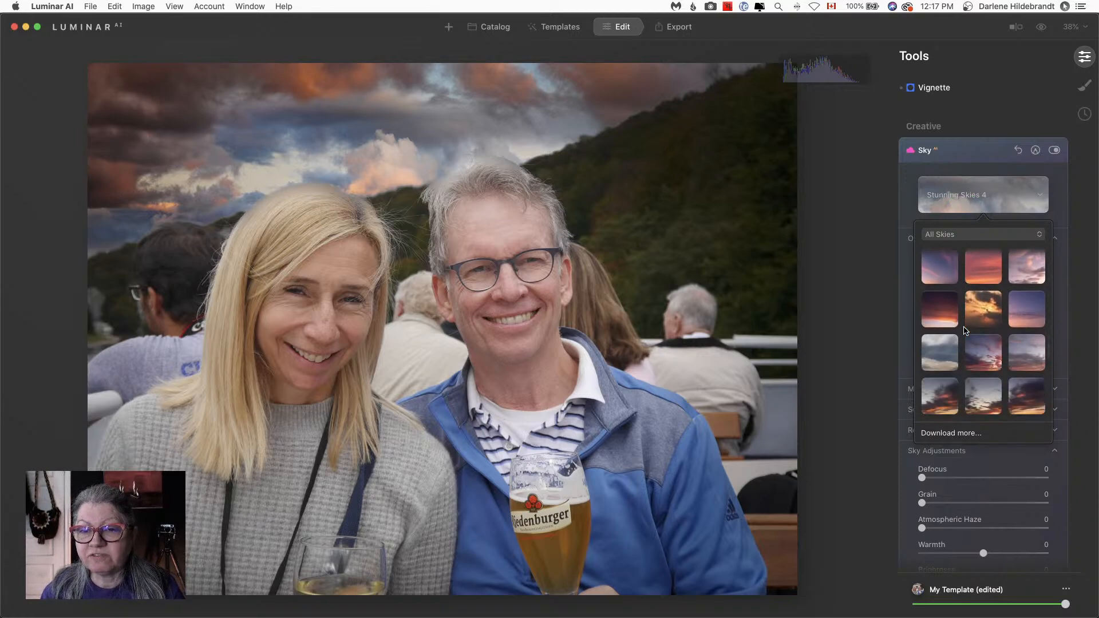
scroll(965, 330, down, 8)
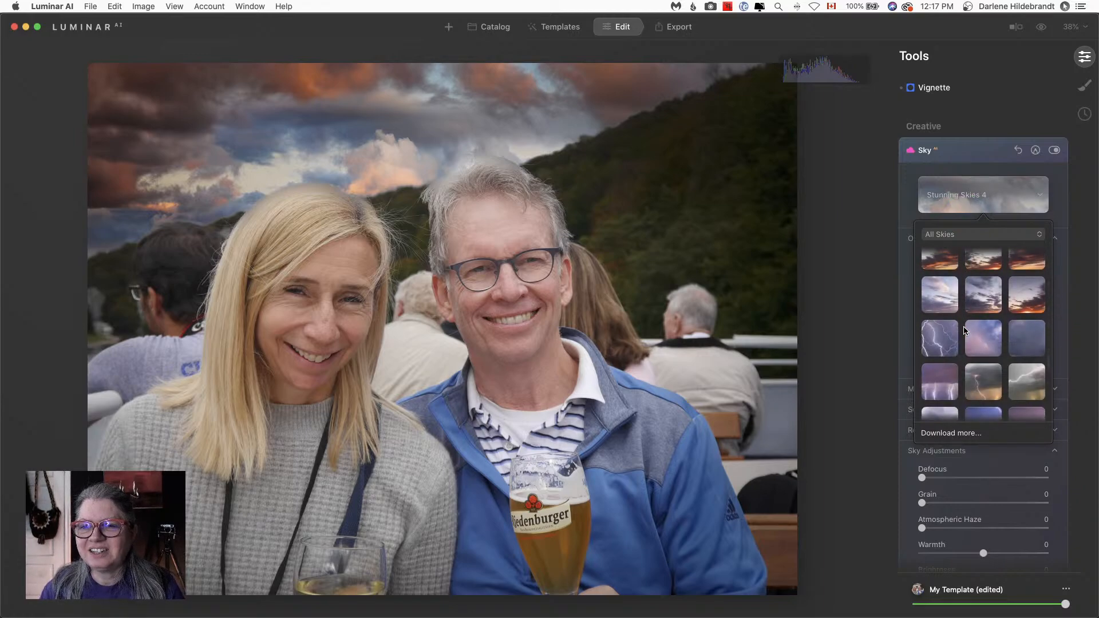
scroll(965, 330, down, 8)
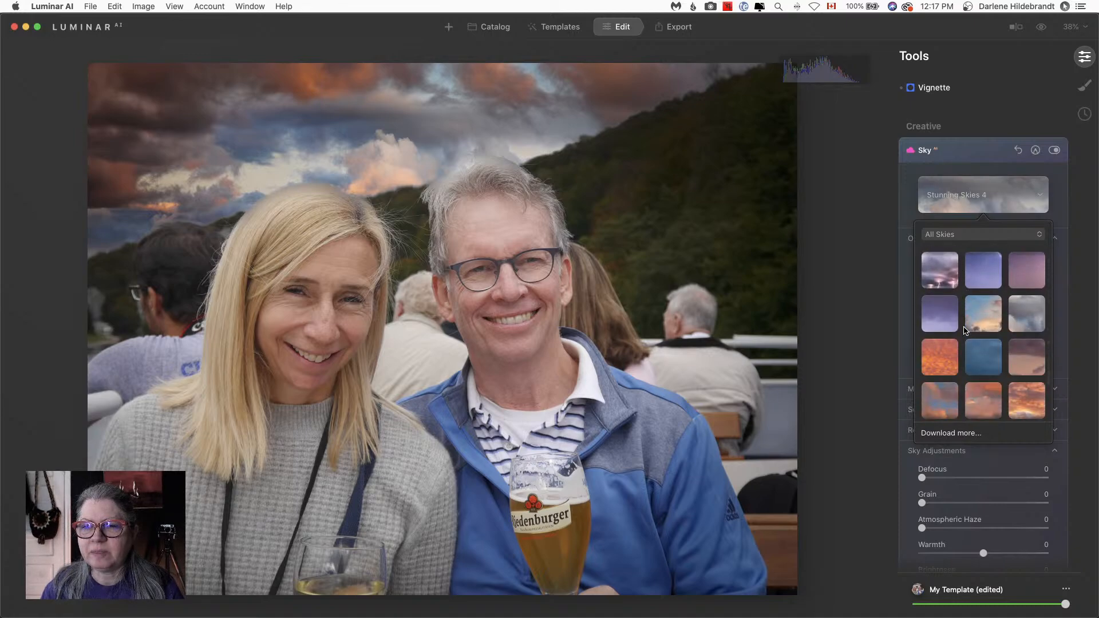
scroll(965, 330, down, 8)
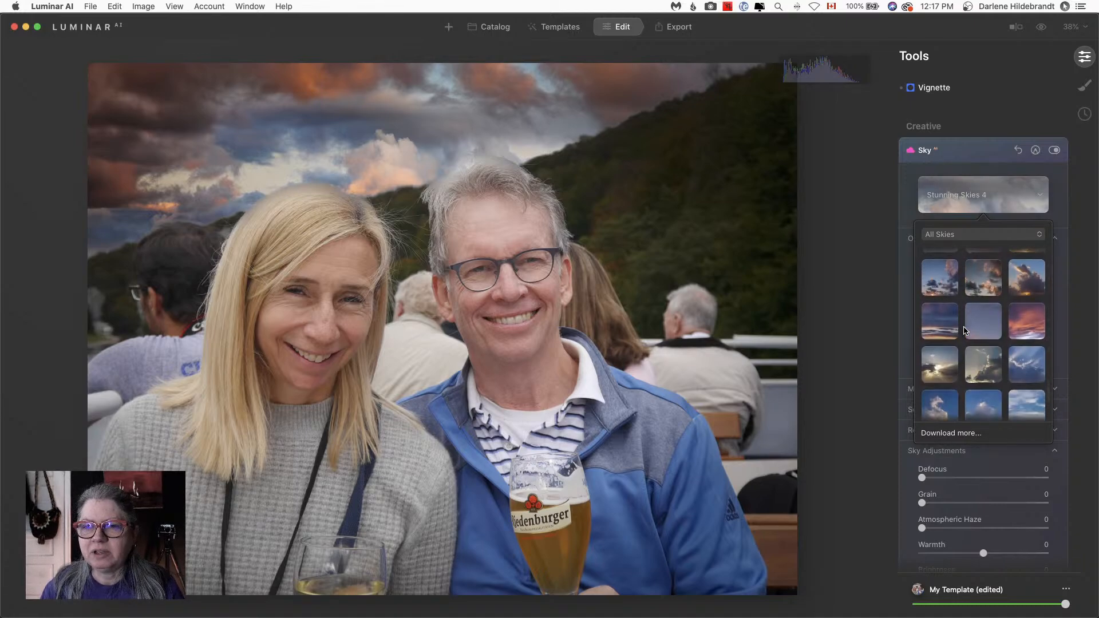
scroll(965, 330, down, 5)
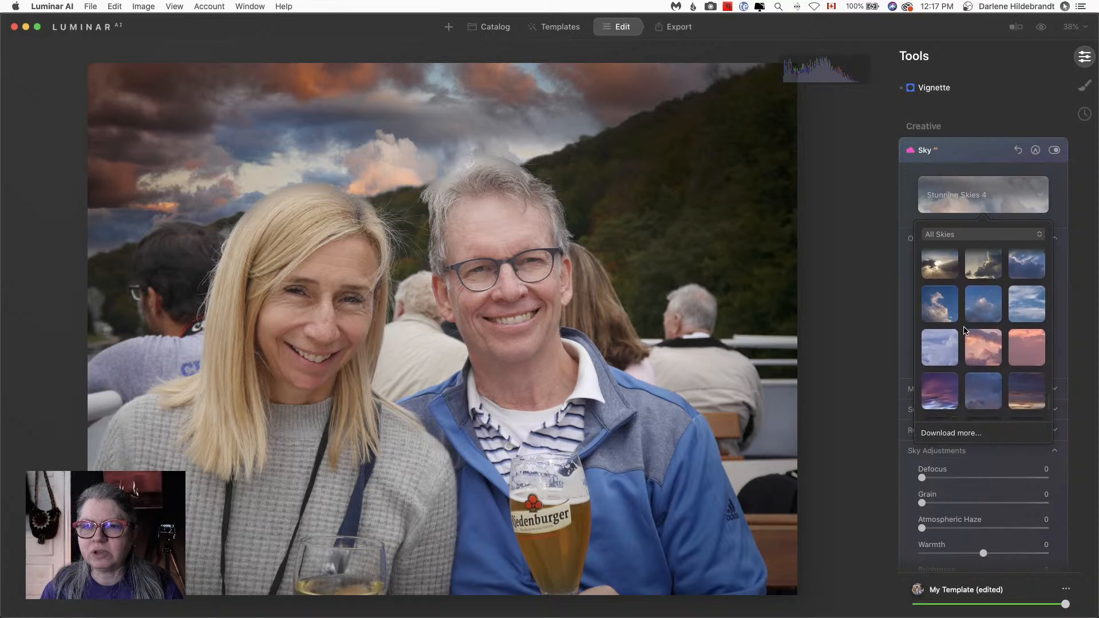
click(944, 322)
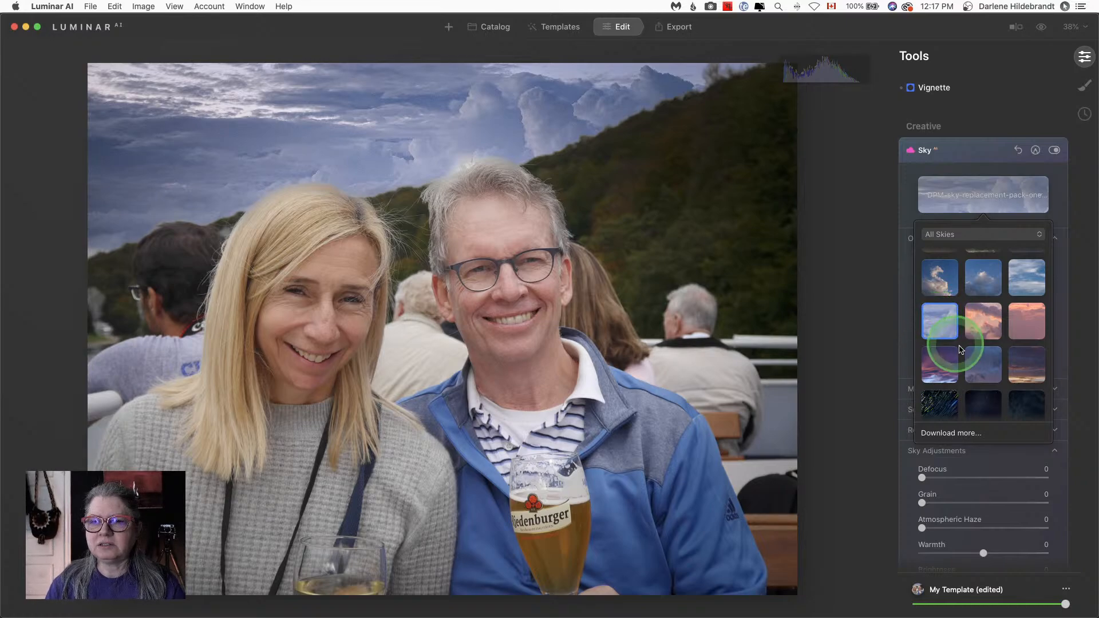
Step: Try the dusky blue sky with pink-tinged clouds from the DPM sky replacement pack
click(979, 356)
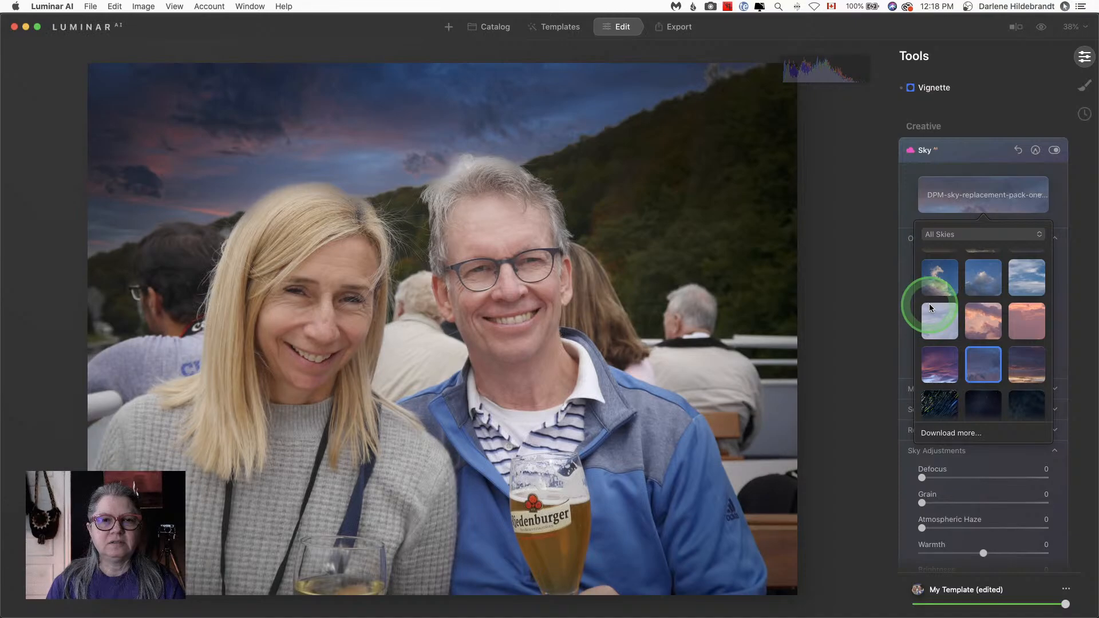
click(906, 204)
click(960, 291)
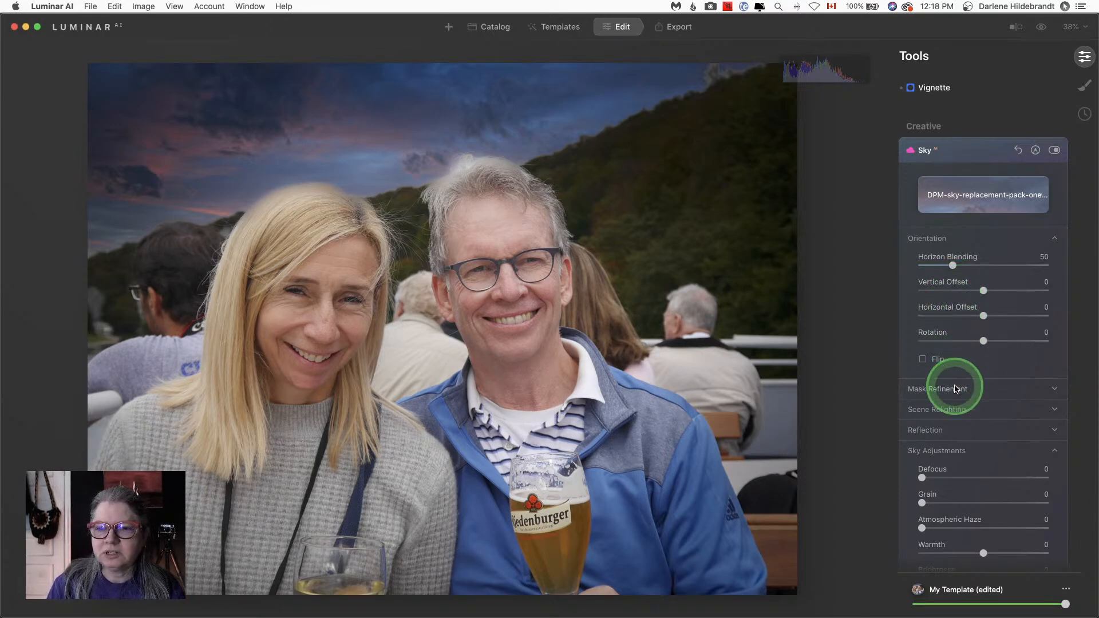
Step: Set the replaced sky's Brightness to 62 and its Atmospheric Haze to 62
scroll(954, 386, down, 3)
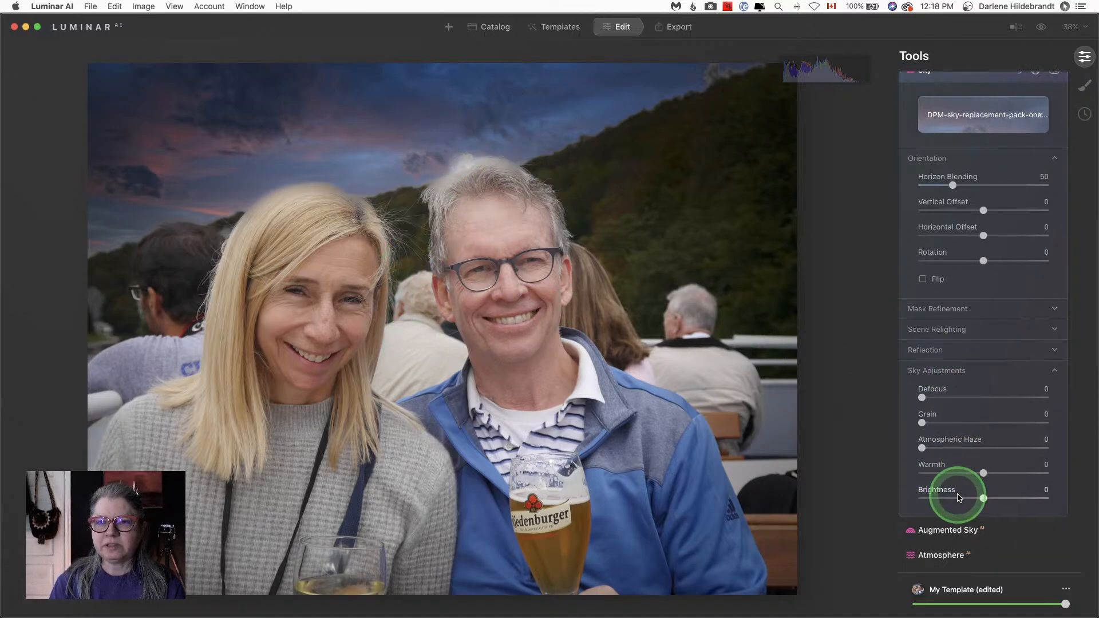
drag(982, 498, 1016, 498)
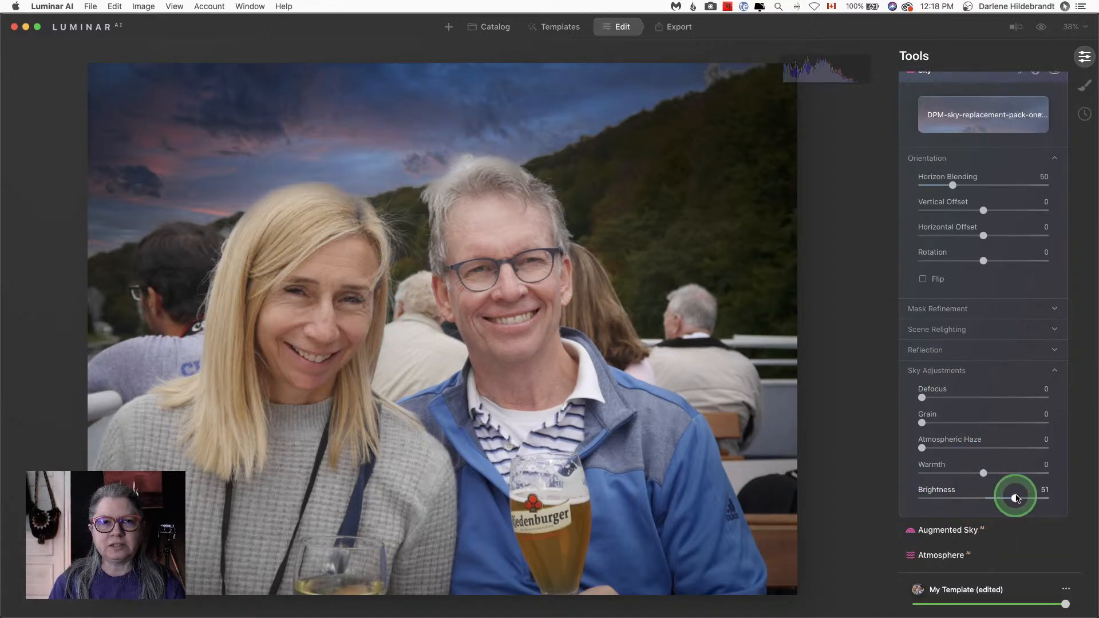
scroll(1001, 507, up, 2)
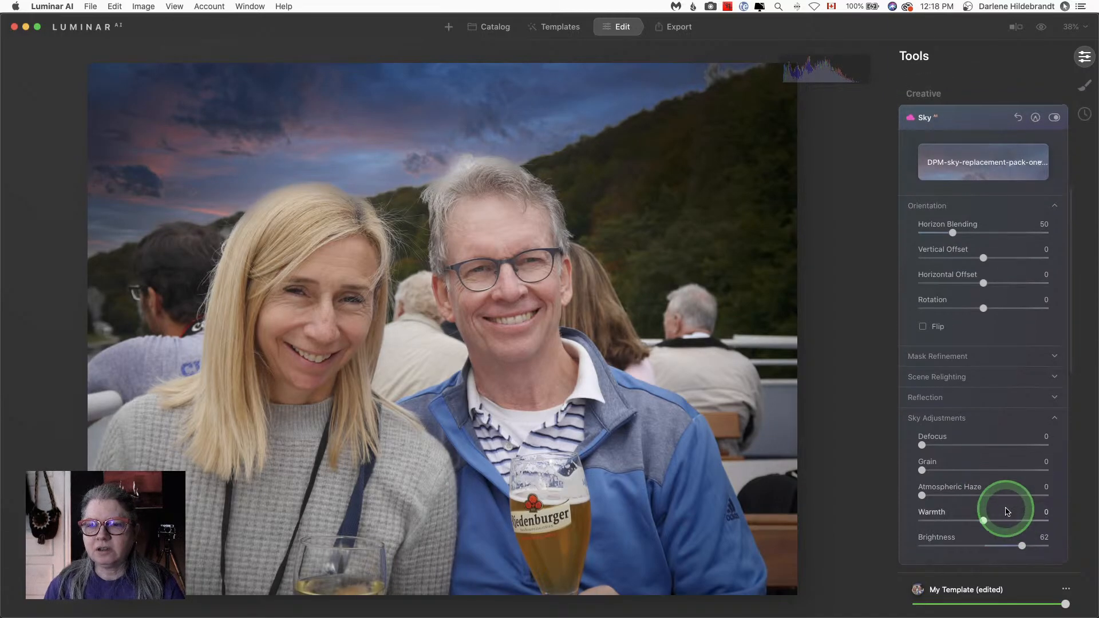
drag(922, 496, 1012, 492)
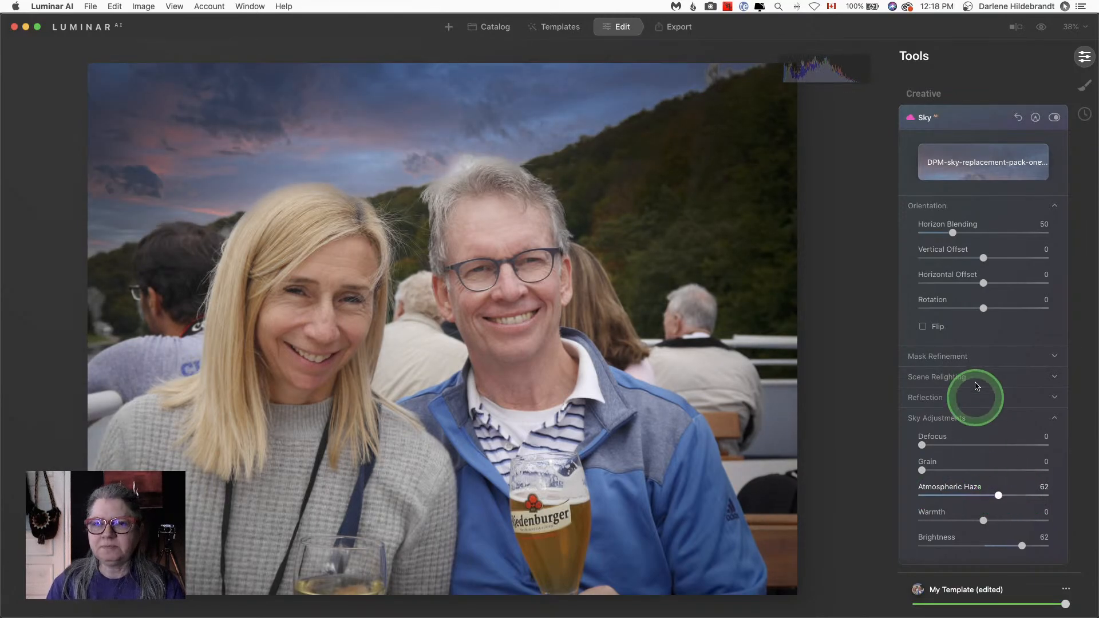
Step: Refine the sky mask with Global 58, Close Gaps 27 and Fix Details 15
scroll(976, 393, up, 5)
scroll(976, 387, down, 2)
scroll(977, 387, down, 1)
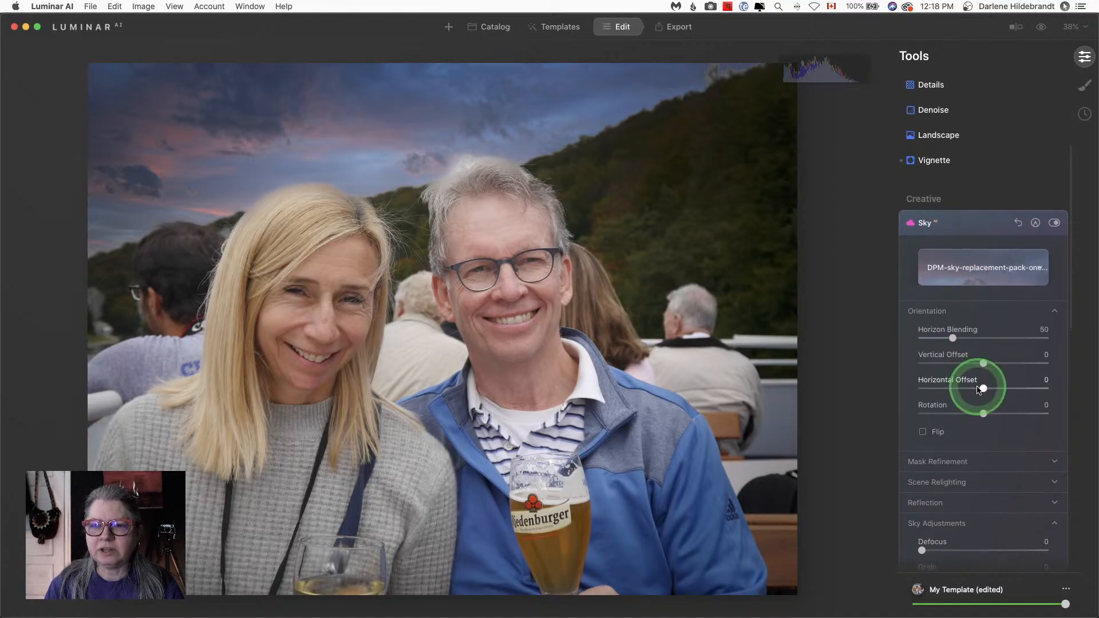
click(922, 461)
scroll(919, 462, down, 4)
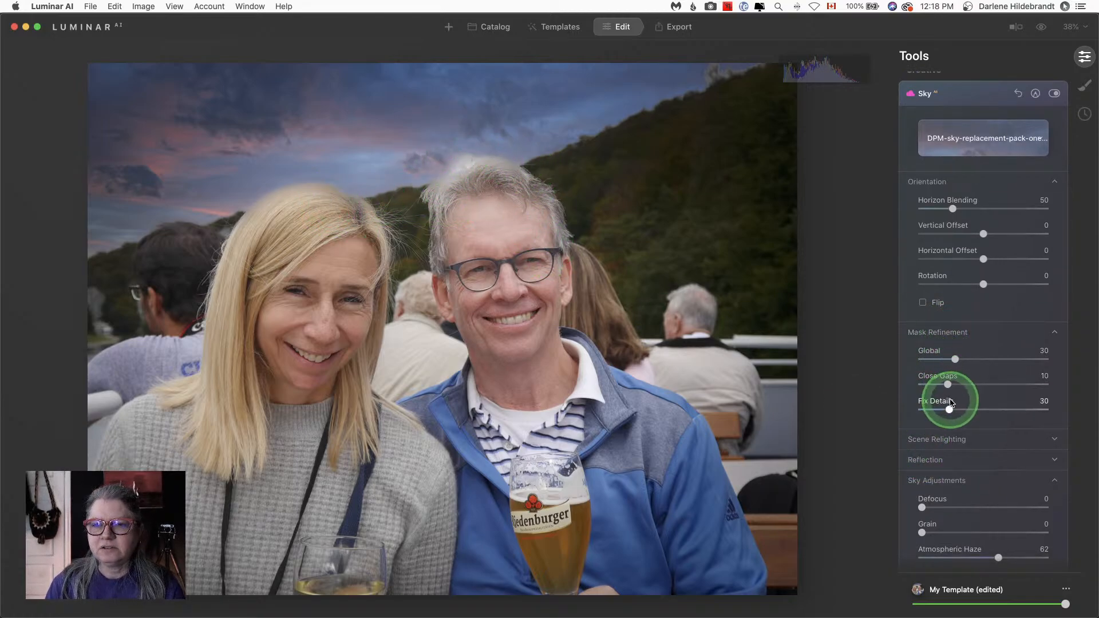
drag(948, 384, 994, 386)
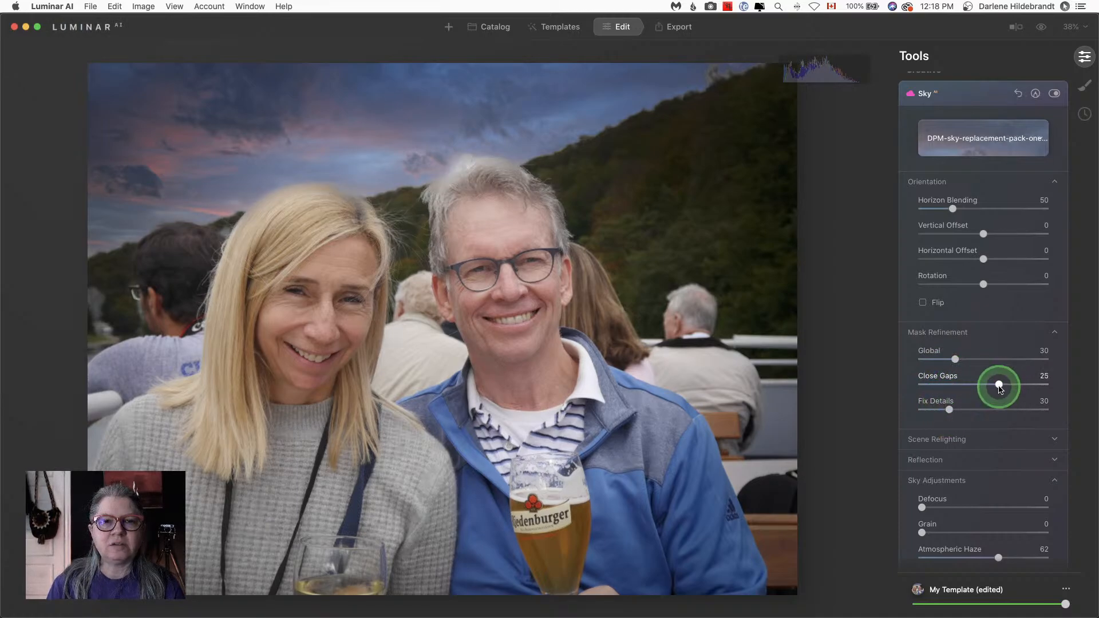
drag(980, 413, 991, 409)
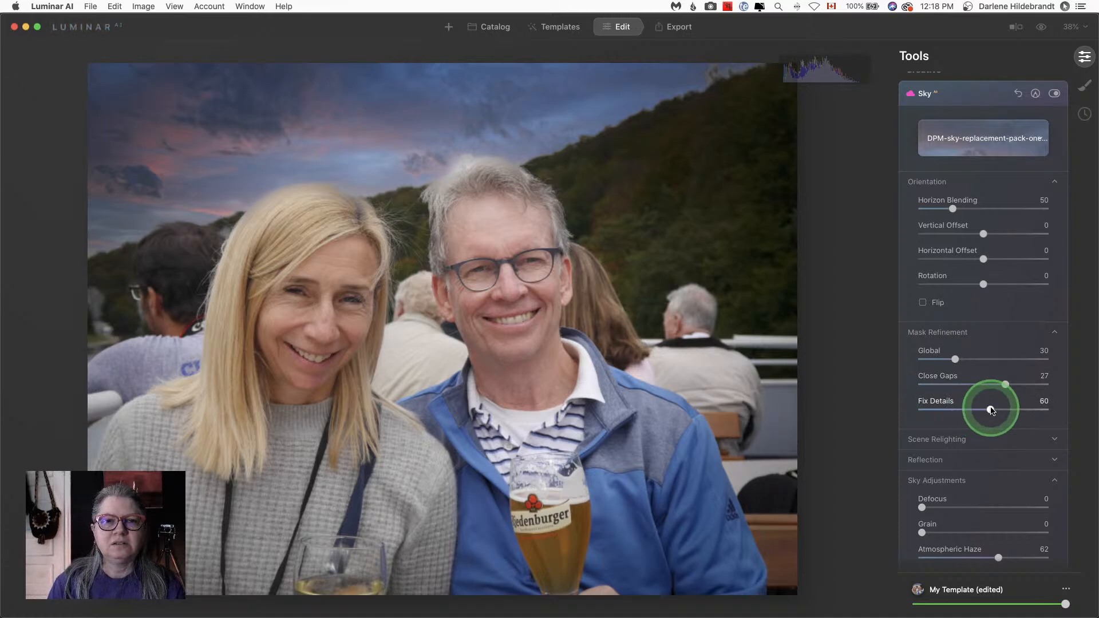
click(956, 359)
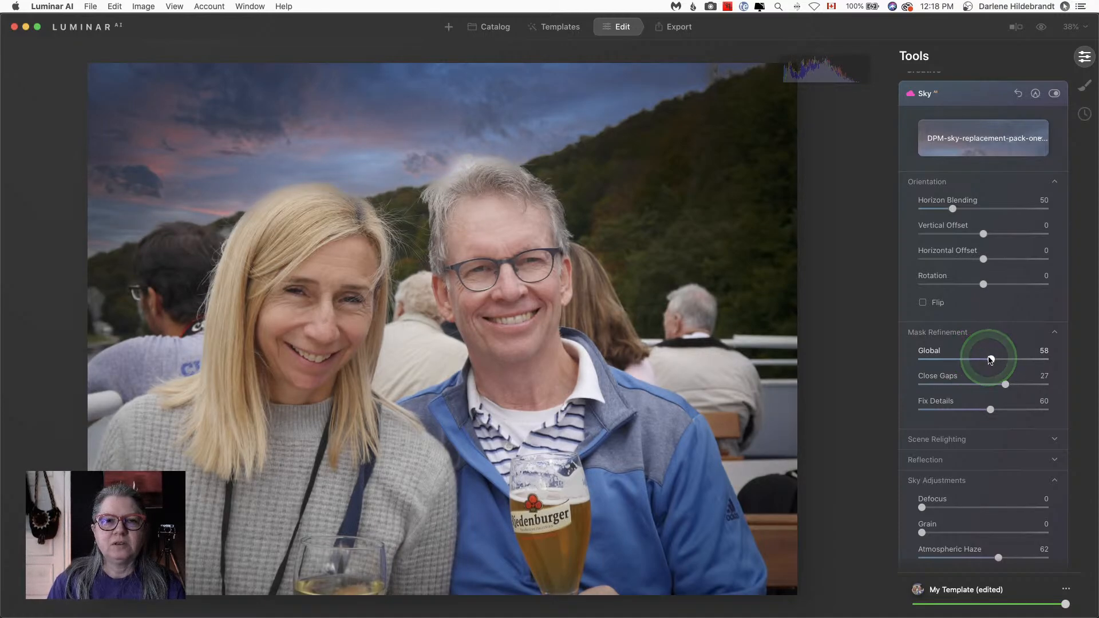
drag(990, 409, 928, 411)
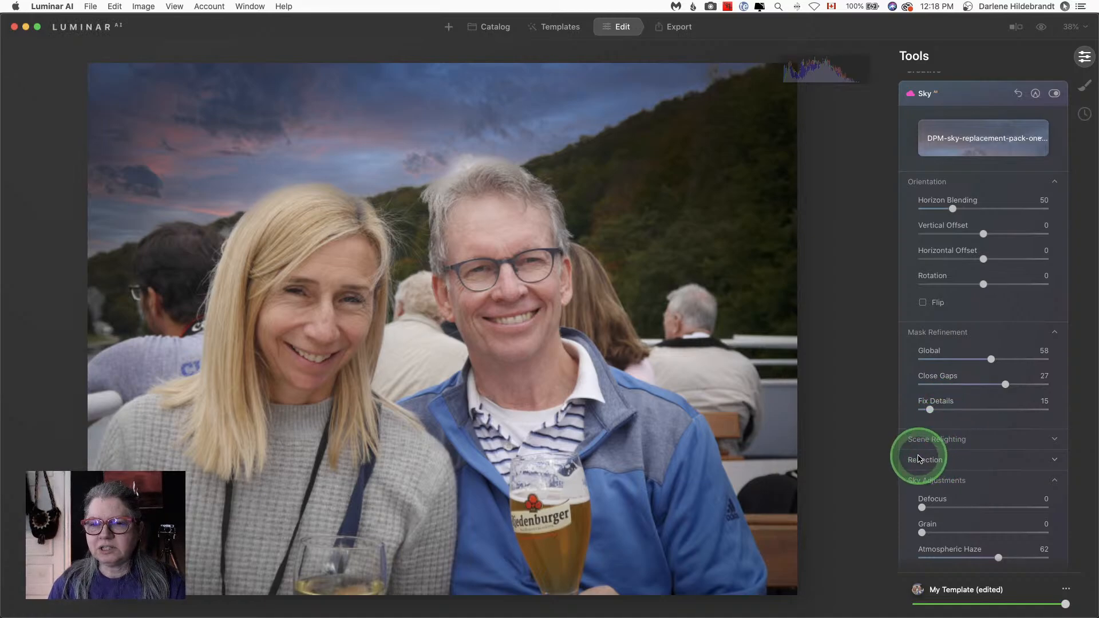
Step: Soften the replaced sky slightly by setting its Defocus to 3
scroll(981, 430, down, 3)
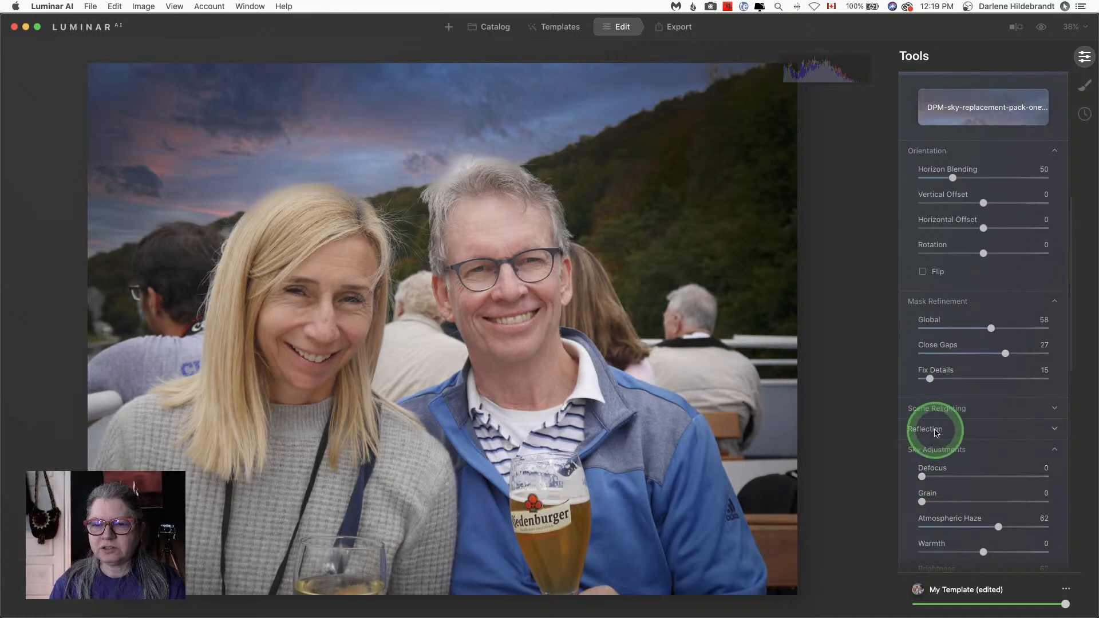
scroll(937, 433, down, 1)
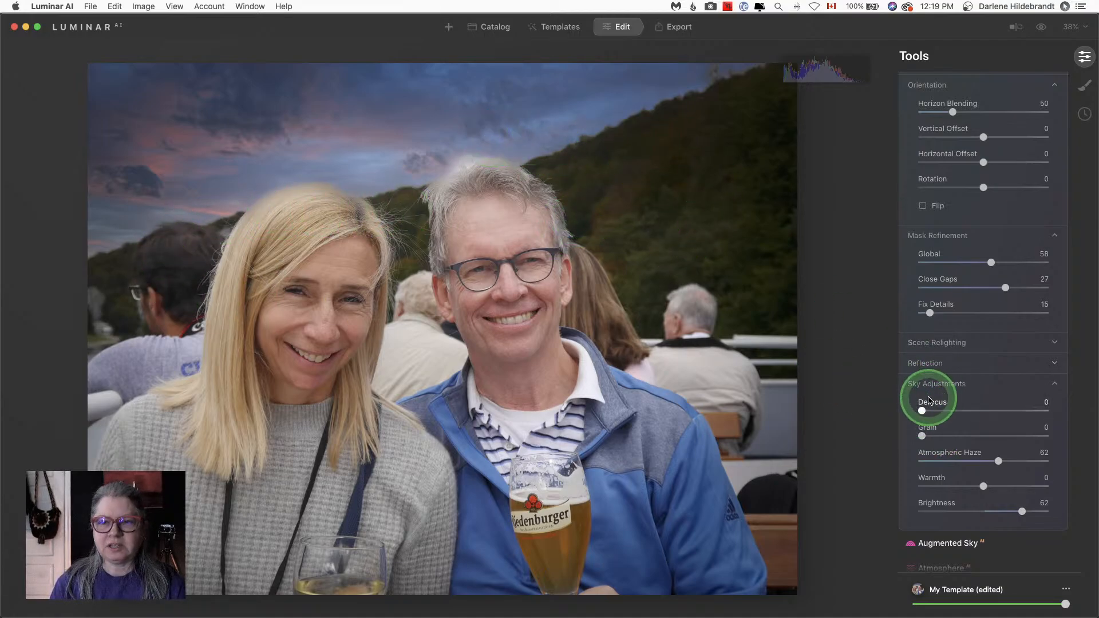
drag(923, 411, 926, 412)
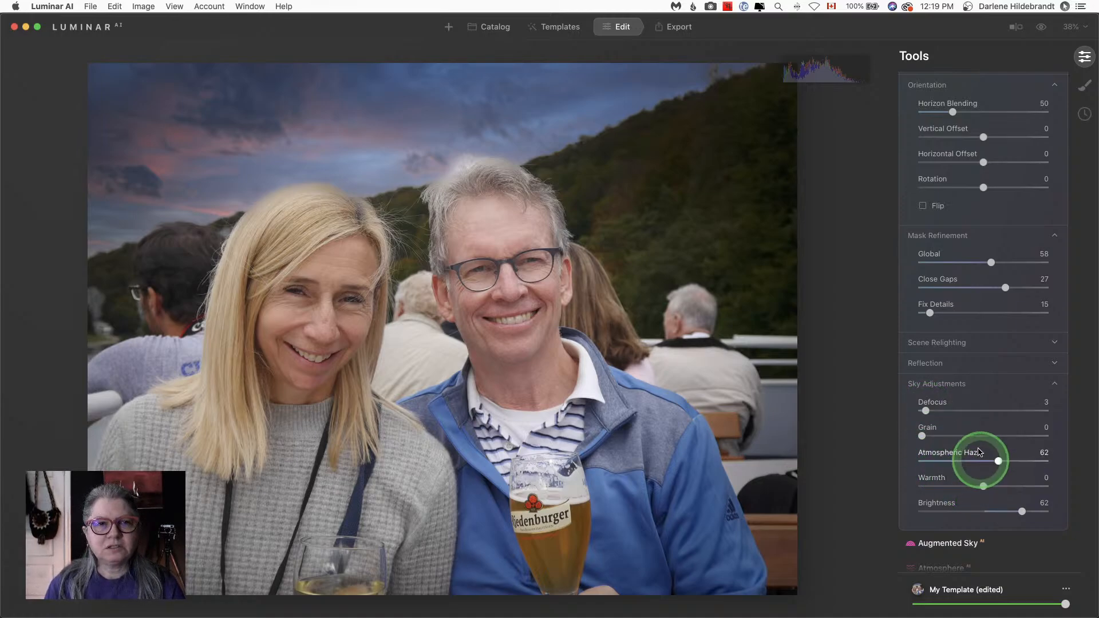
Step: Relight the scene to match the sky with Relight Strength 68 and Relight Saturation 57, and raise Relight Human moderately
click(920, 345)
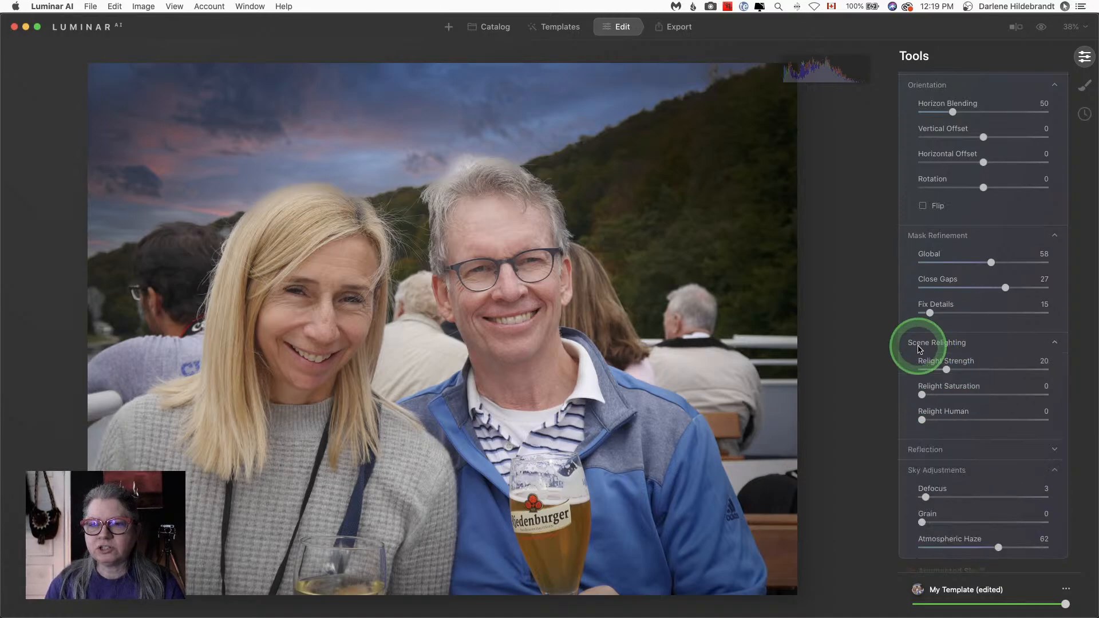
drag(922, 394, 1007, 371)
mouse_move(980, 395)
mouse_down()
mouse_move(1003, 394)
mouse_move(985, 395)
mouse_up()
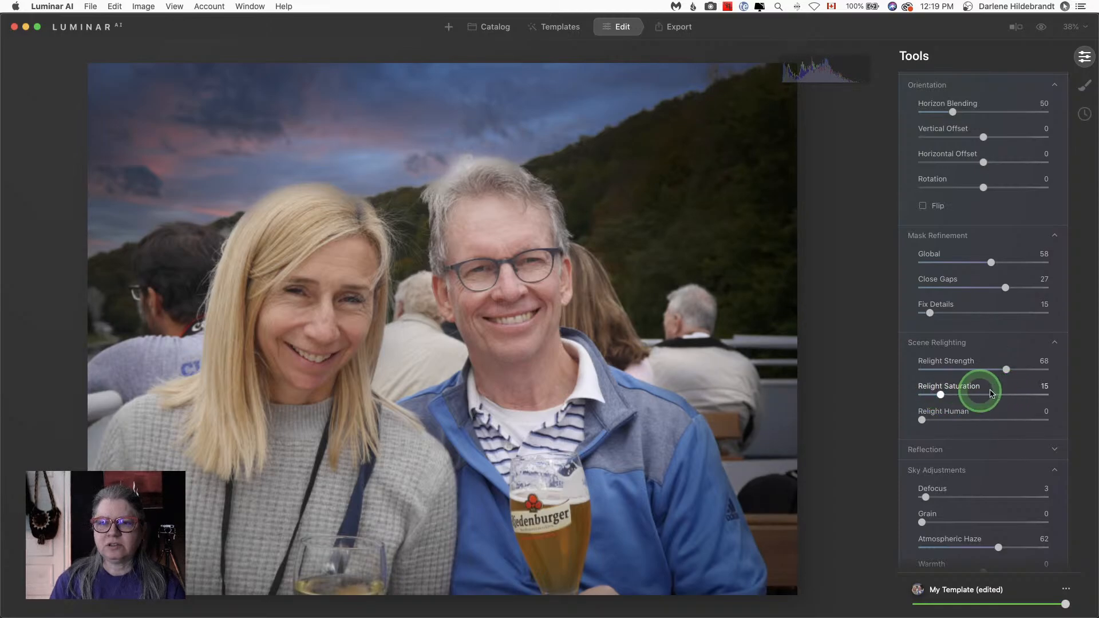
drag(922, 420, 953, 419)
Step: Replace the dusky sky with the pale blue, white-clouded sky from the DPM sky replacement pack
scroll(955, 418, up, 10)
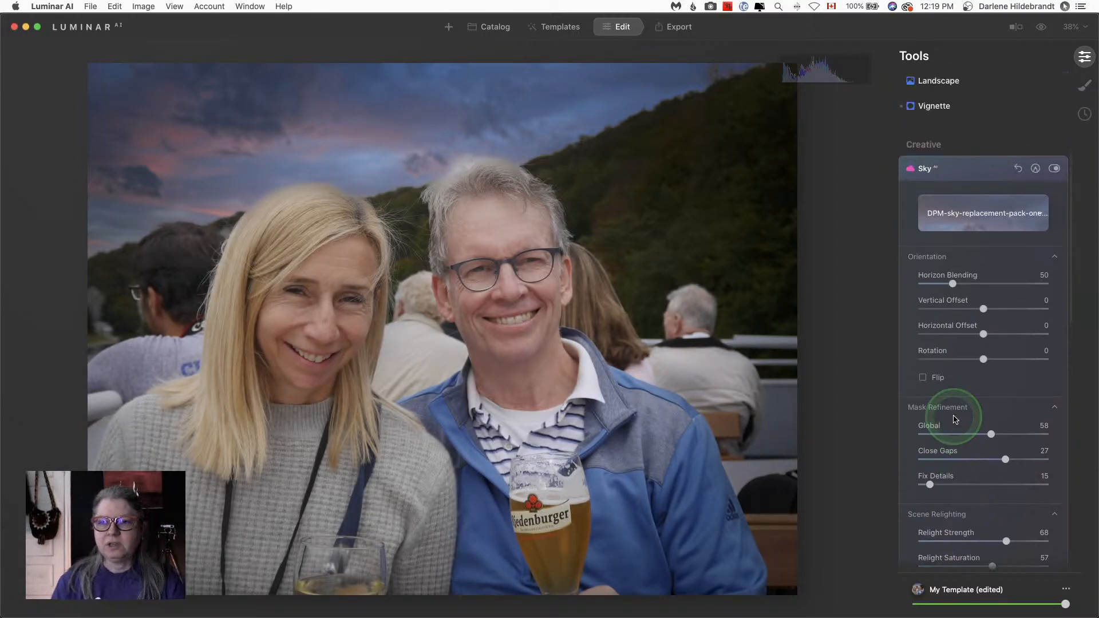
click(967, 364)
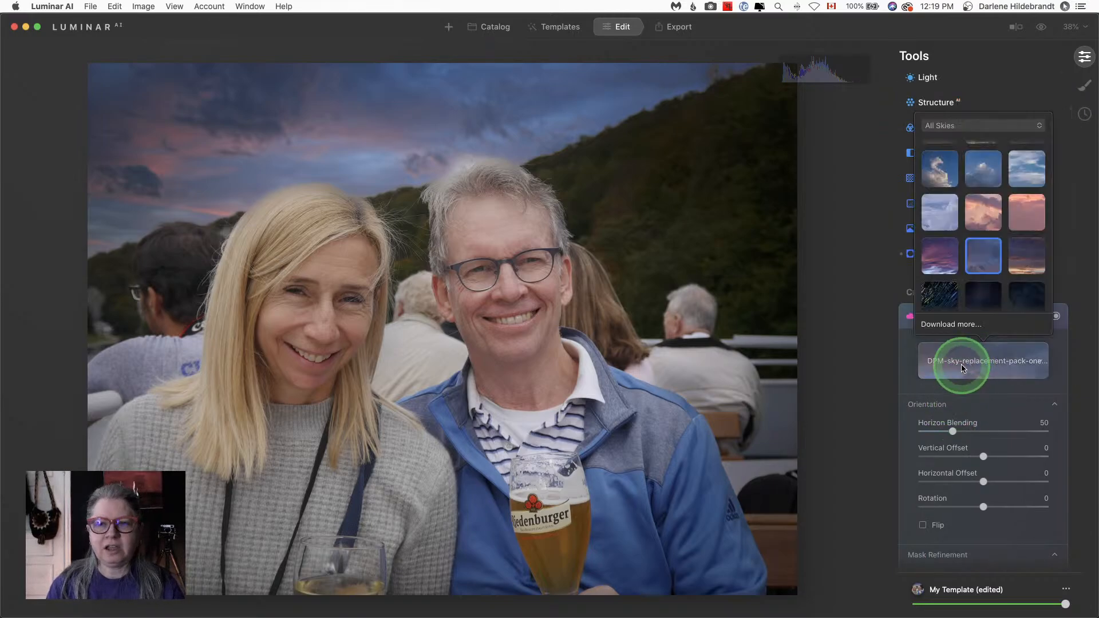
scroll(969, 242, down, 2)
scroll(969, 242, up, 2)
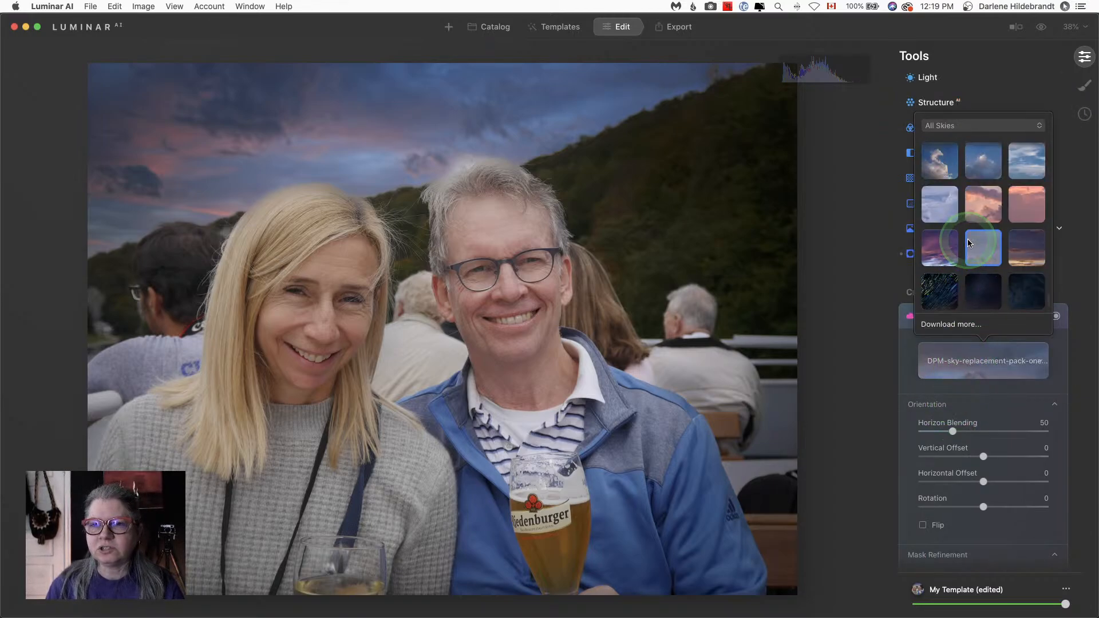
click(940, 188)
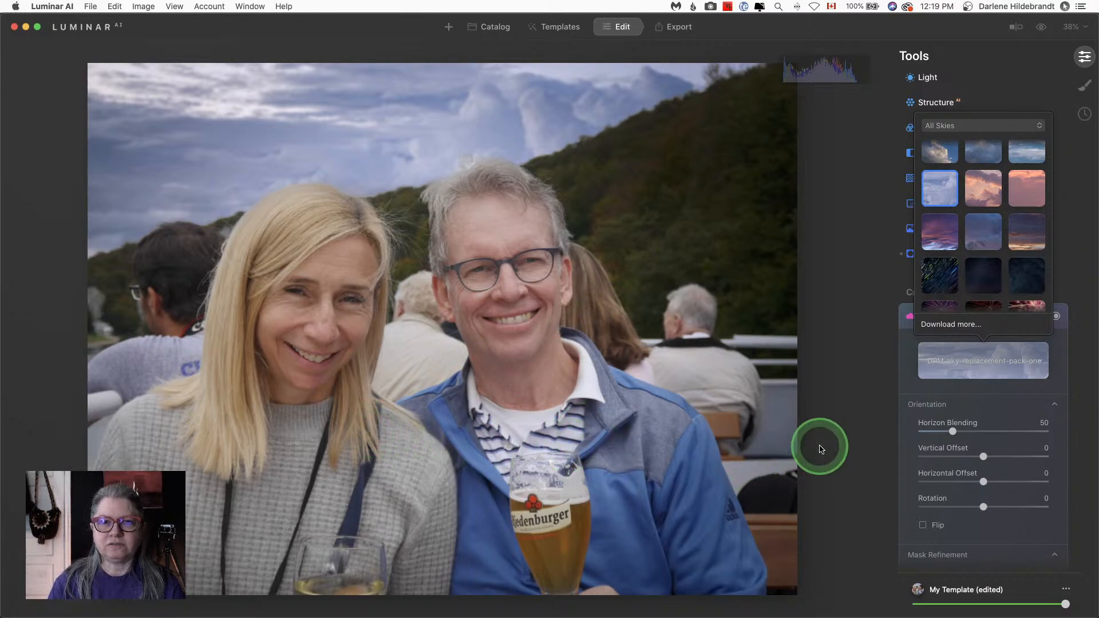
click(903, 359)
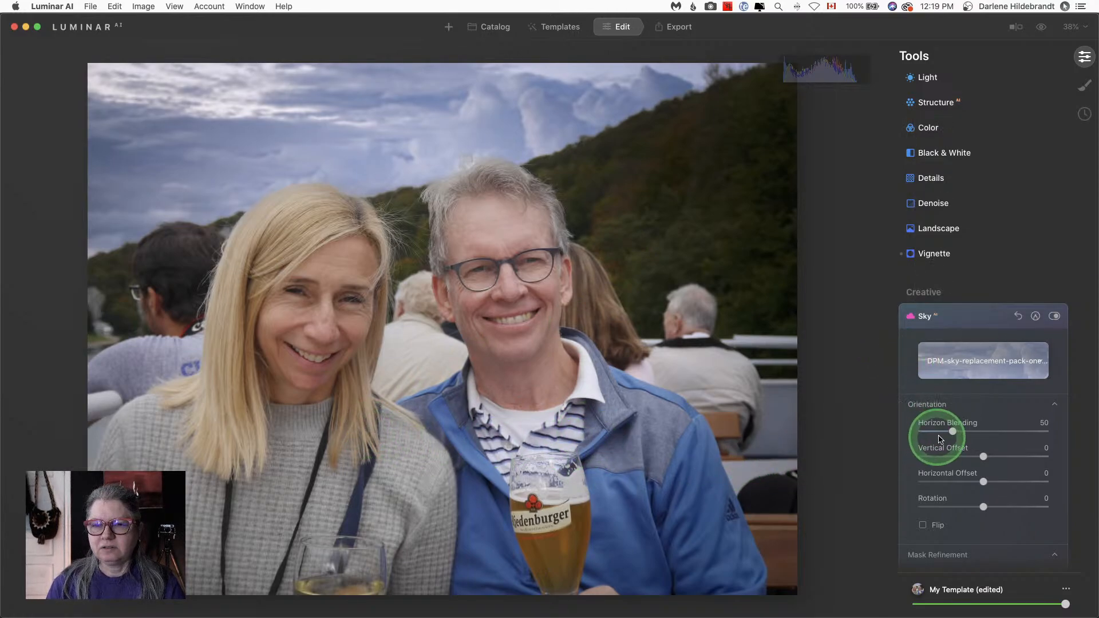
Step: Reposition the sky with Vertical Offset 20 and Horizontal Offset 24, and set Horizon Blending to 87
drag(984, 456, 998, 483)
click(976, 431)
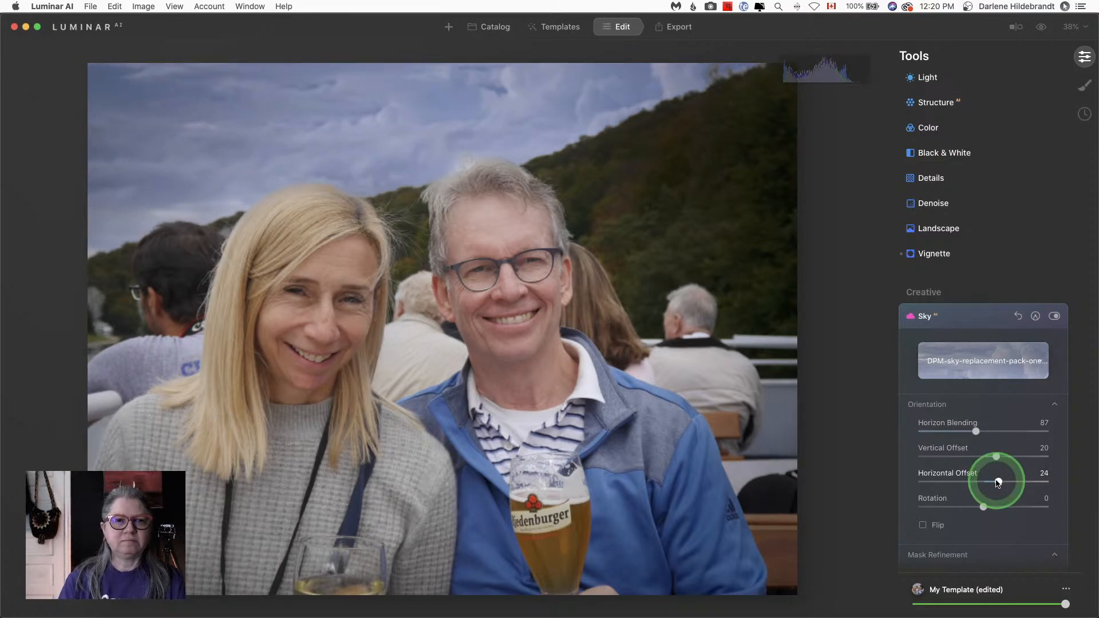
Step: Compare the sky-replaced couple portrait with the original photo
click(967, 322)
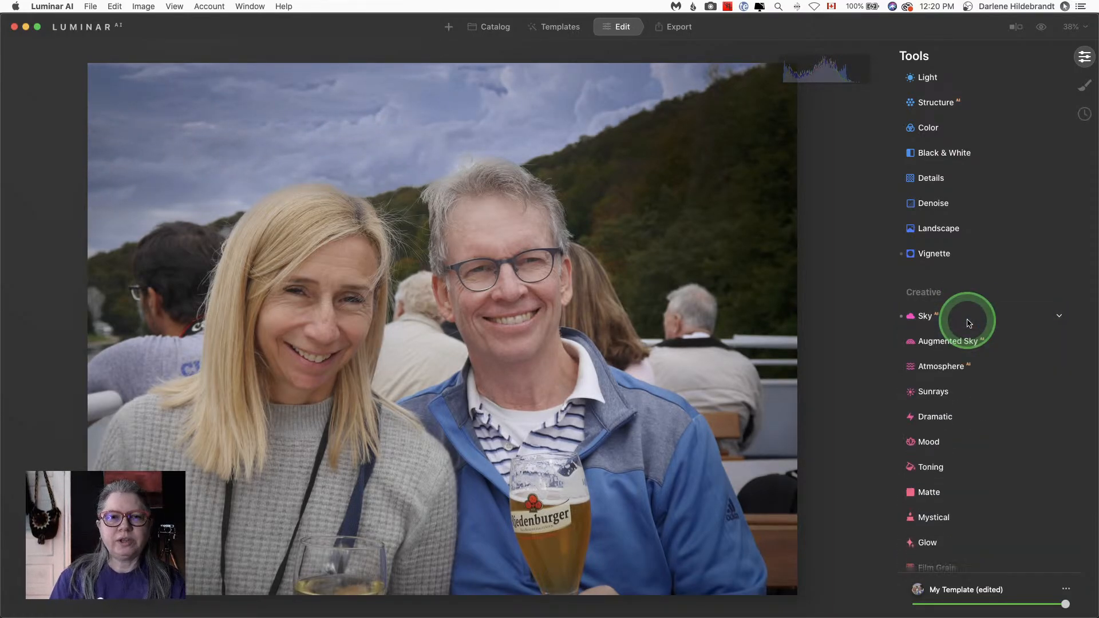
key(backslash)
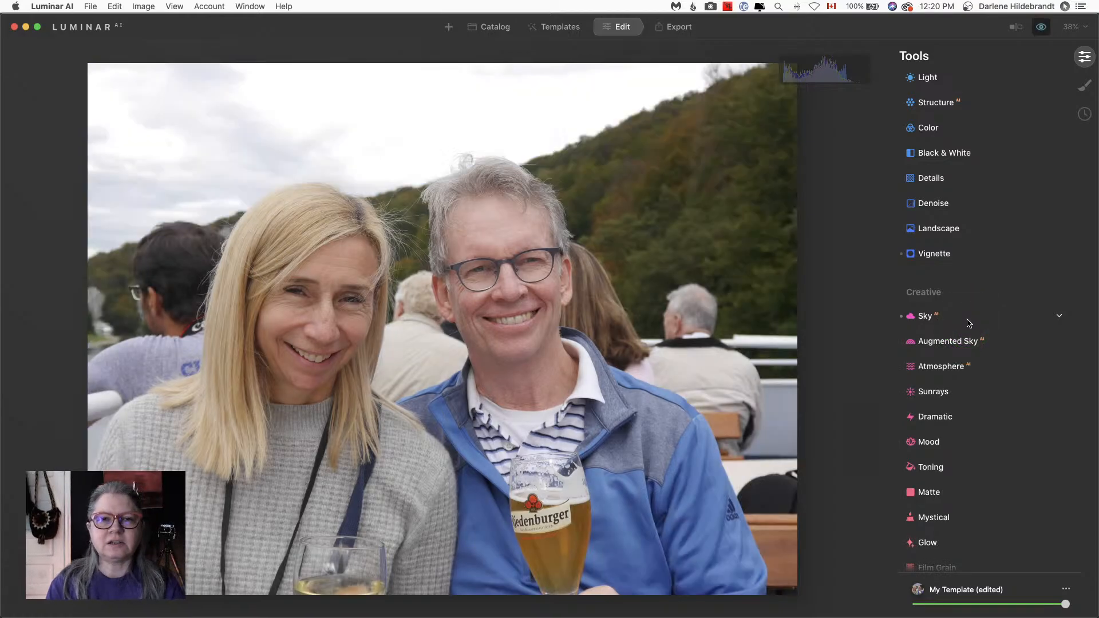
key(backslash)
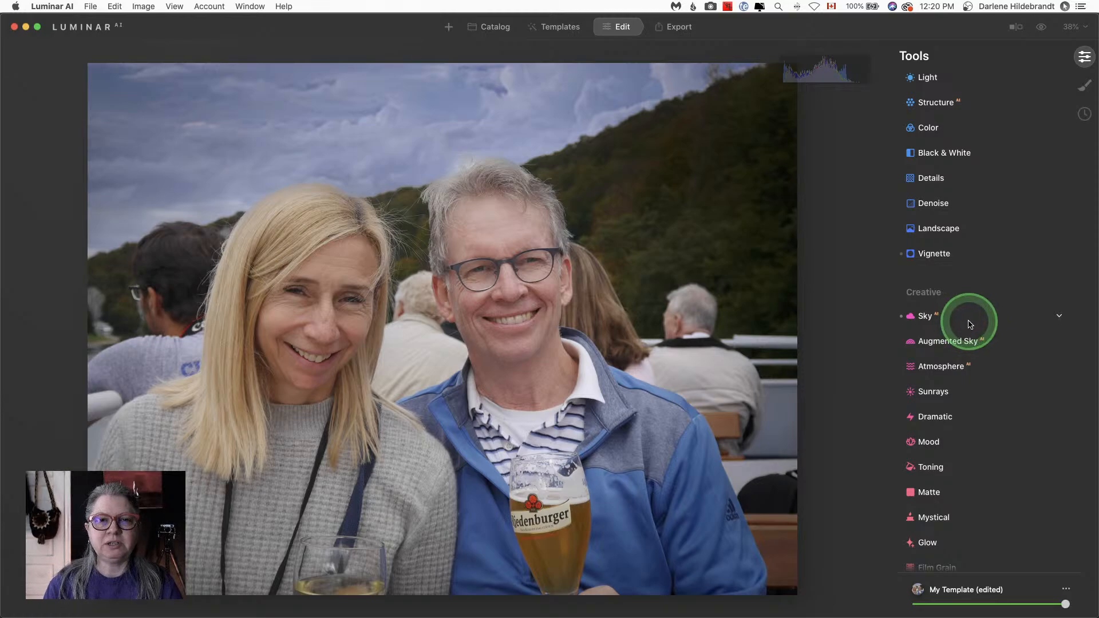
Step: Refine the replaced sky's mask around the man's hair with Global 86, Close Gaps 38 and Fix Details 60
click(460, 169)
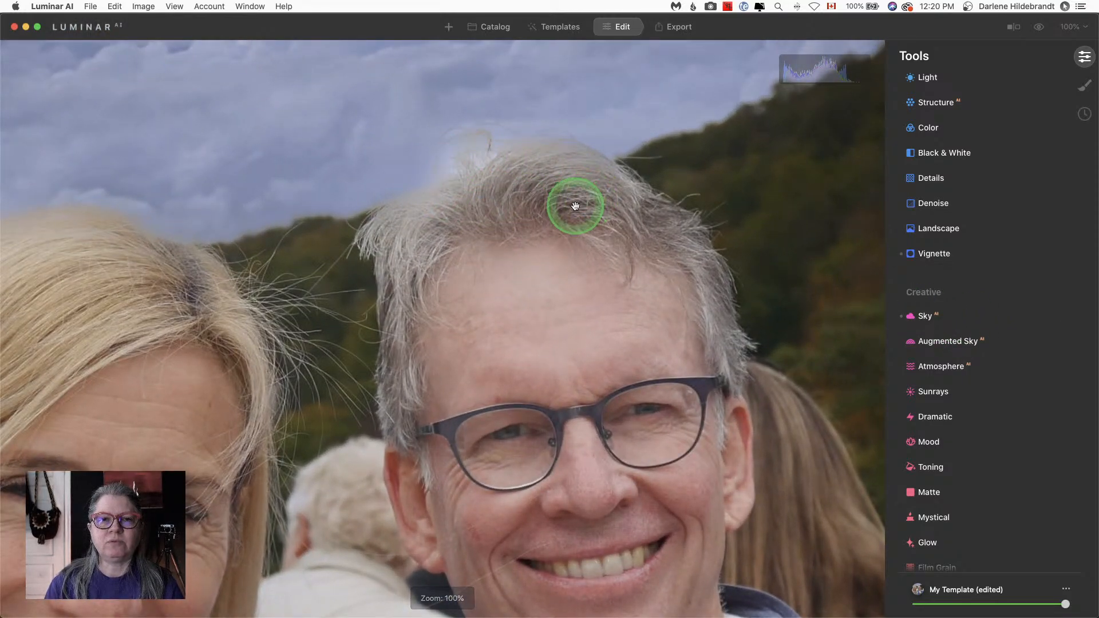
click(952, 322)
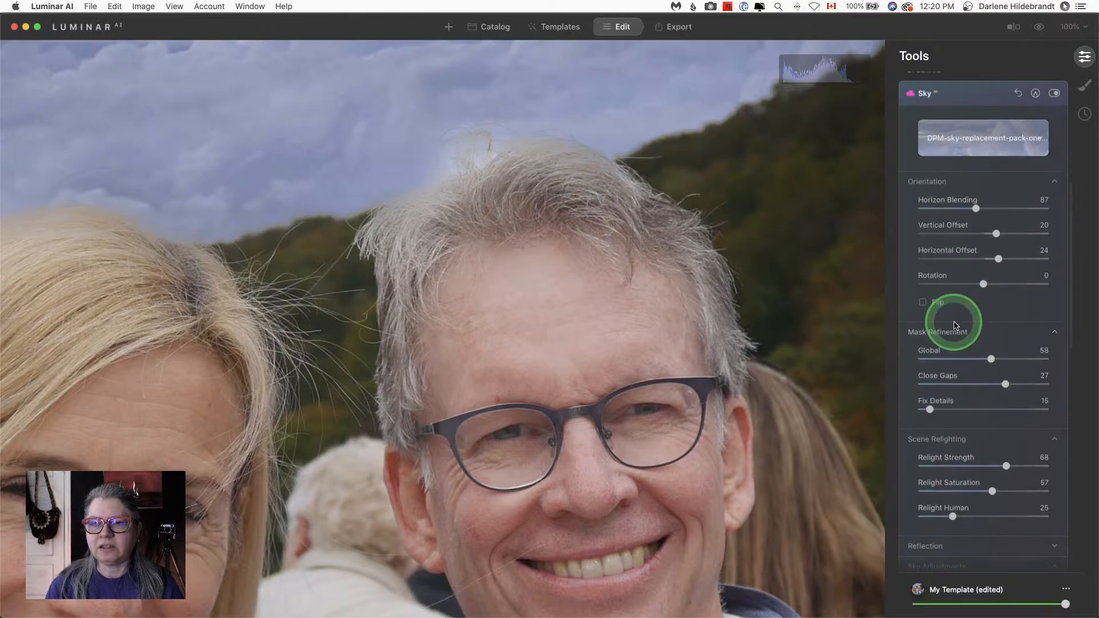
scroll(956, 344, up, 2)
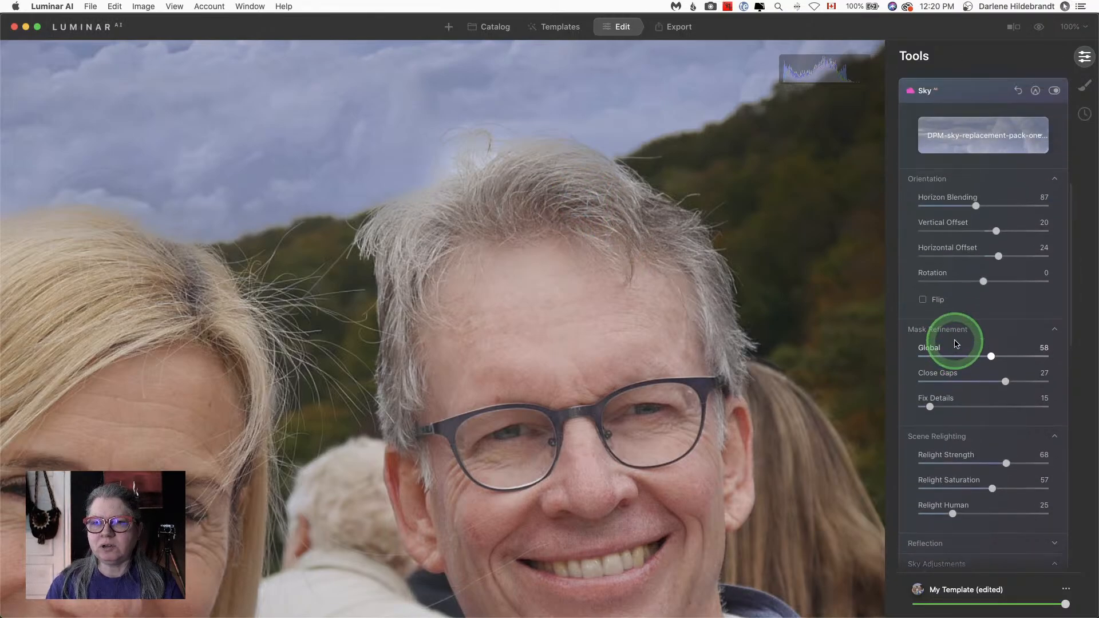
drag(1023, 391, 1032, 391)
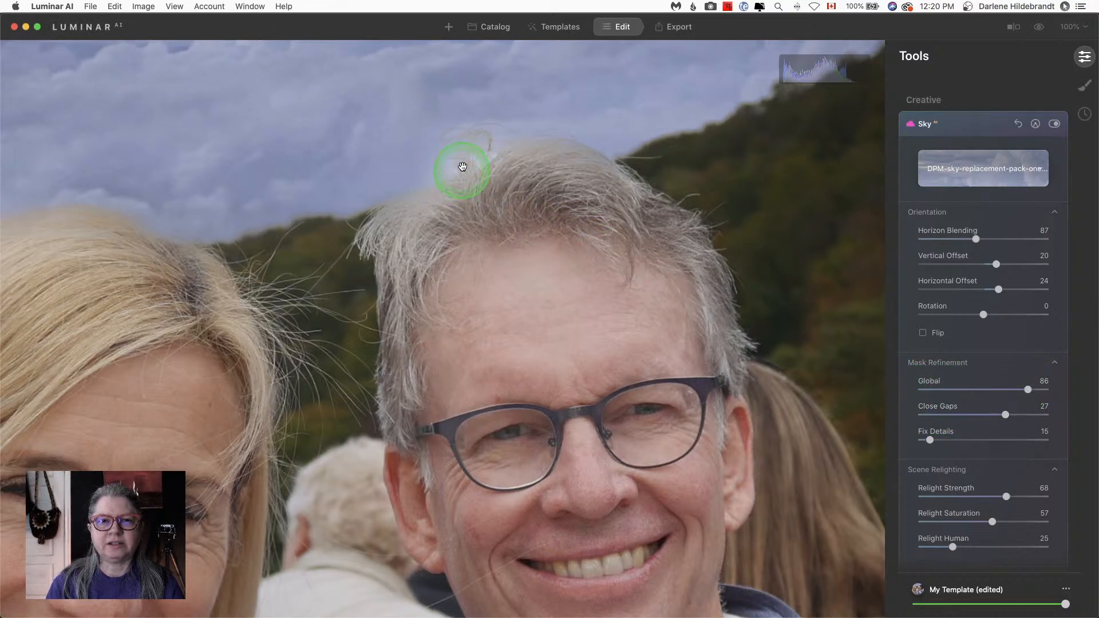
click(951, 415)
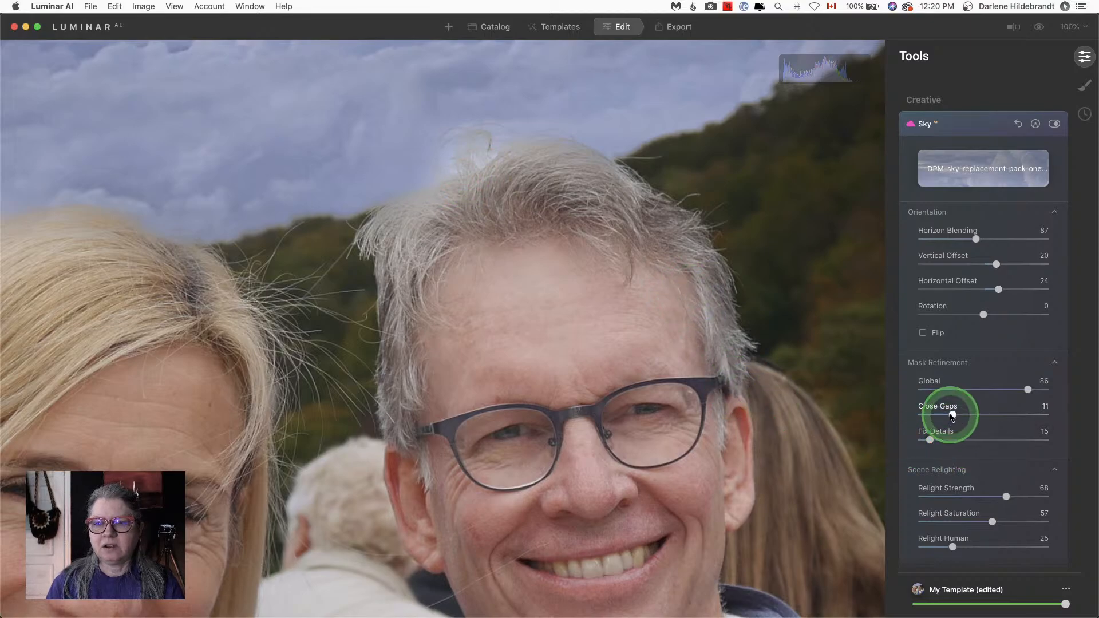
click(1040, 415)
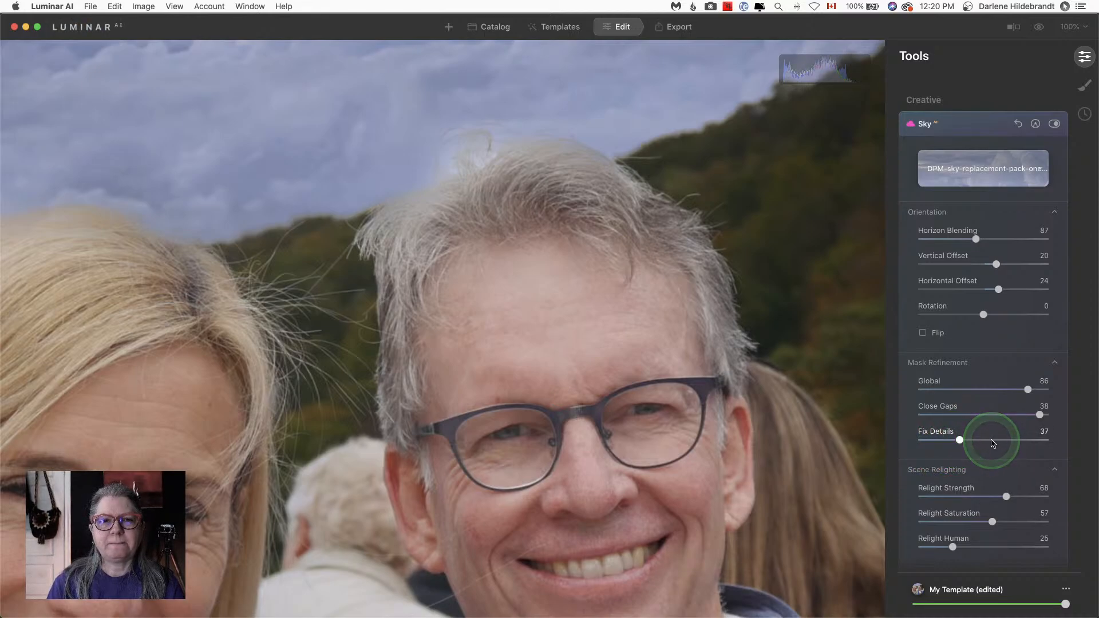
click(991, 440)
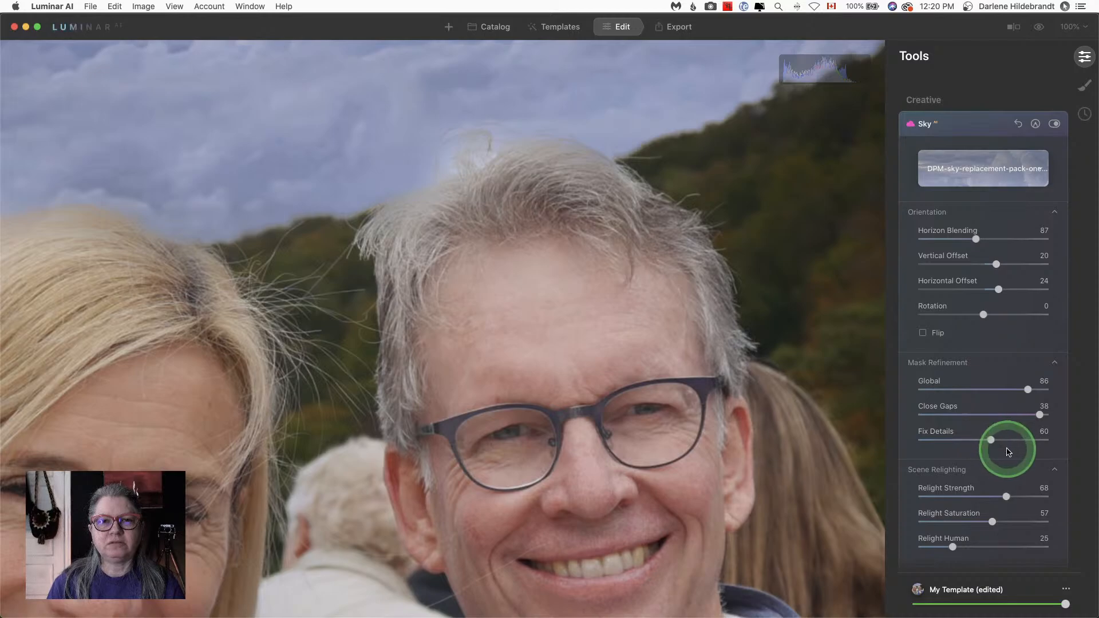
click(565, 226)
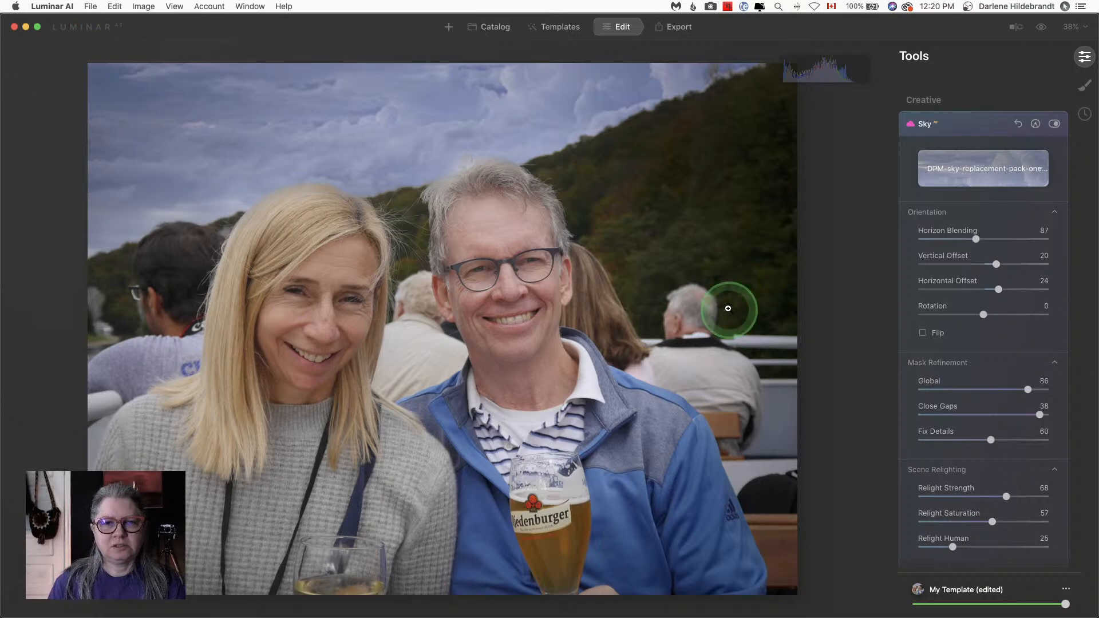
Step: Switch to Lightroom Classic, where the couple portrait is open in the Develop module
key(super+Tab)
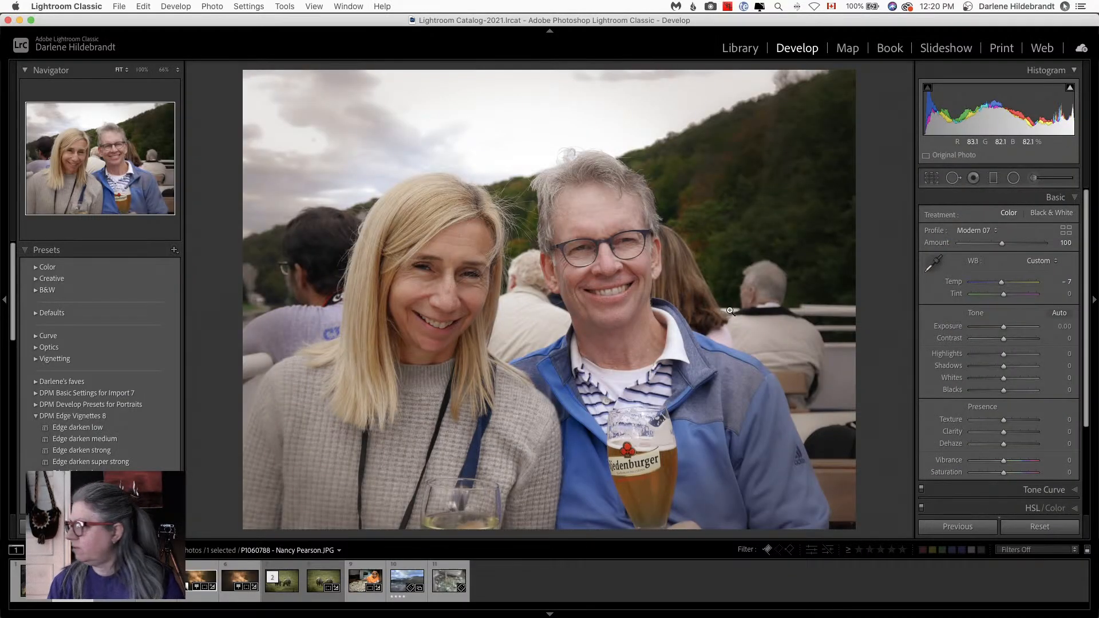
click(730, 311)
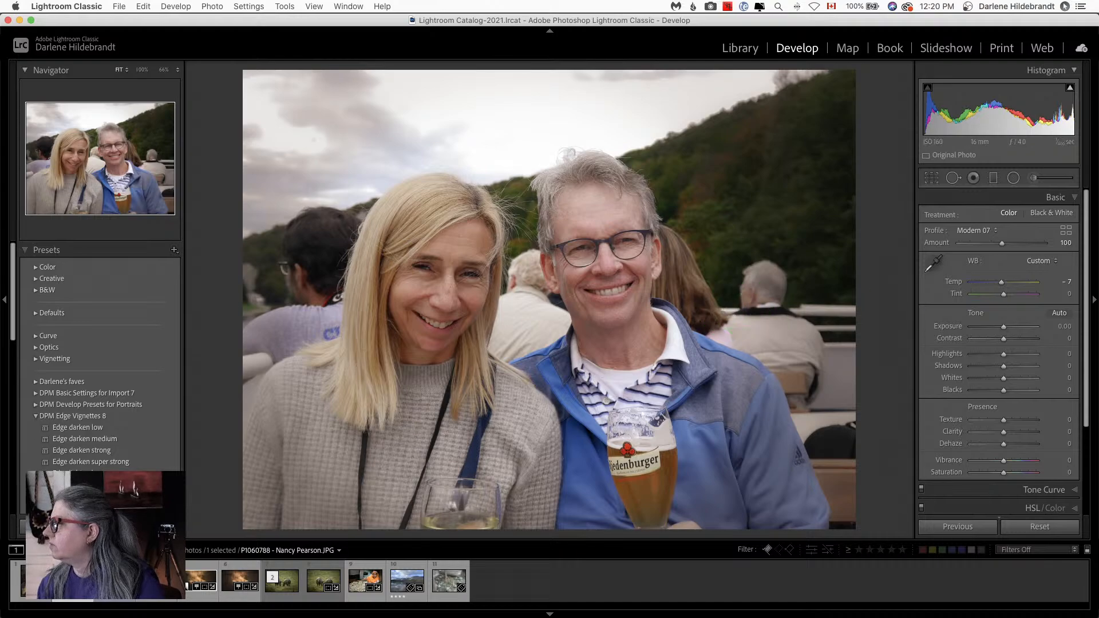
key(super+Tab)
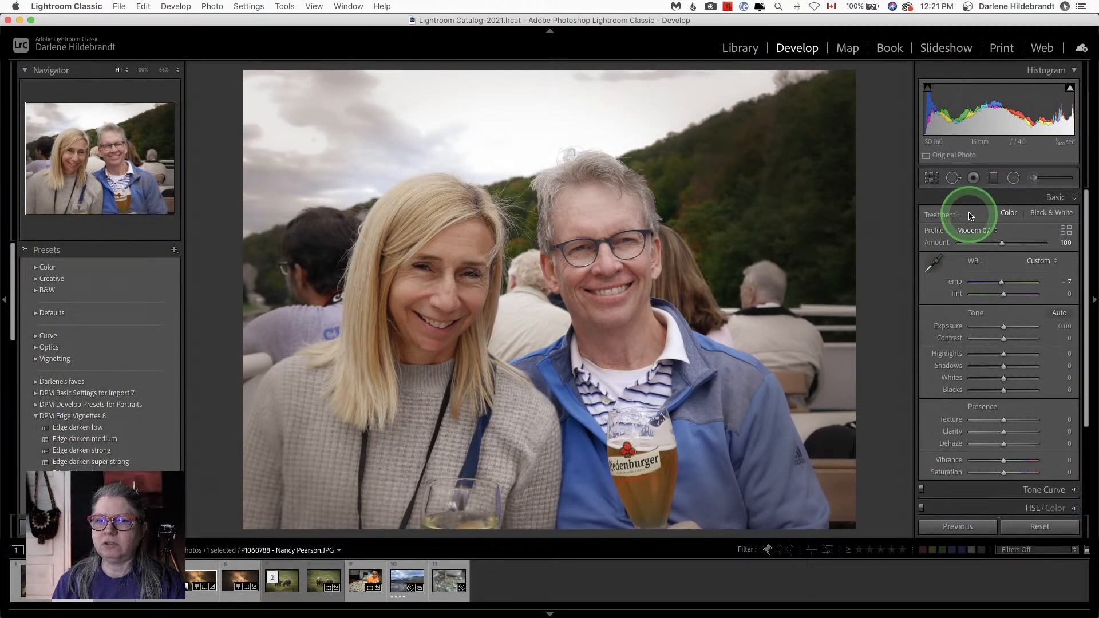
Step: Examine the settings of the two existing radial filters centred between the couple
click(1013, 178)
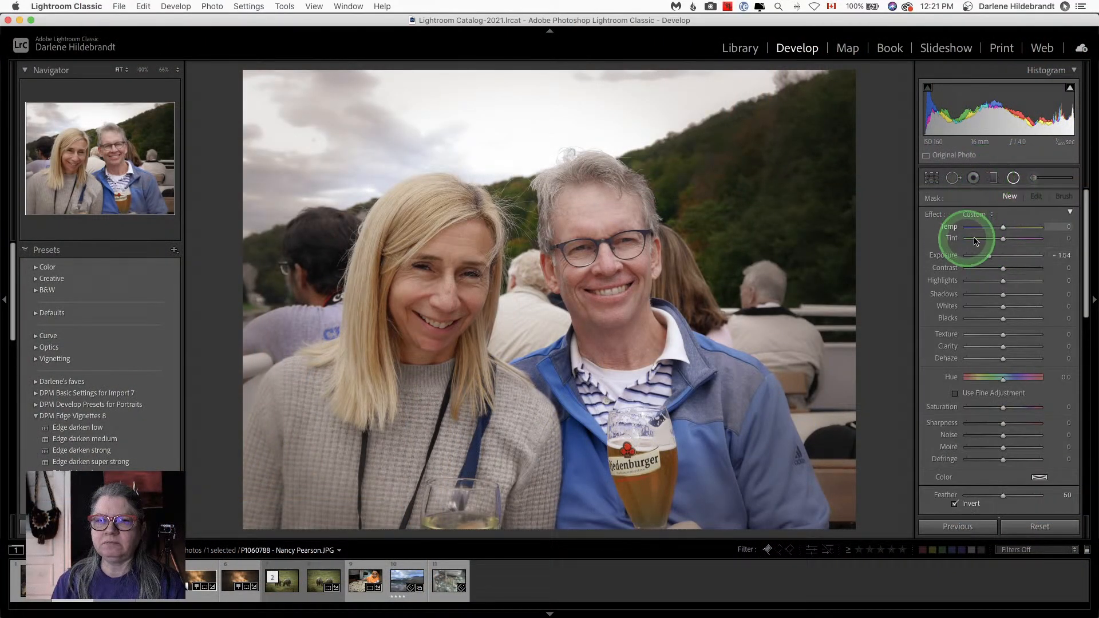
click(1013, 178)
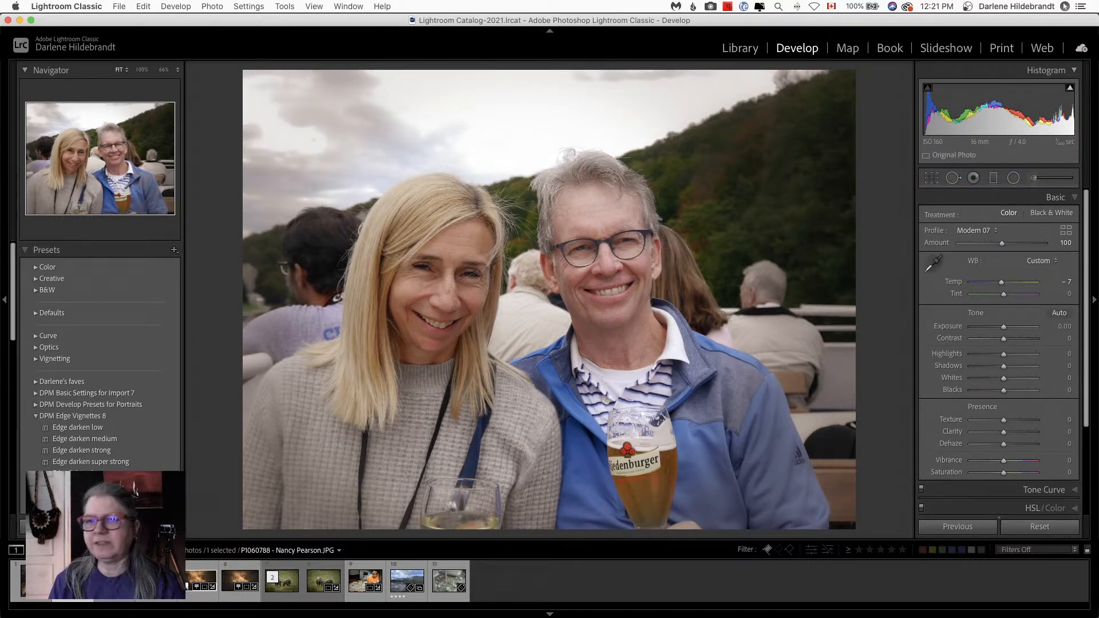
key(super+comma)
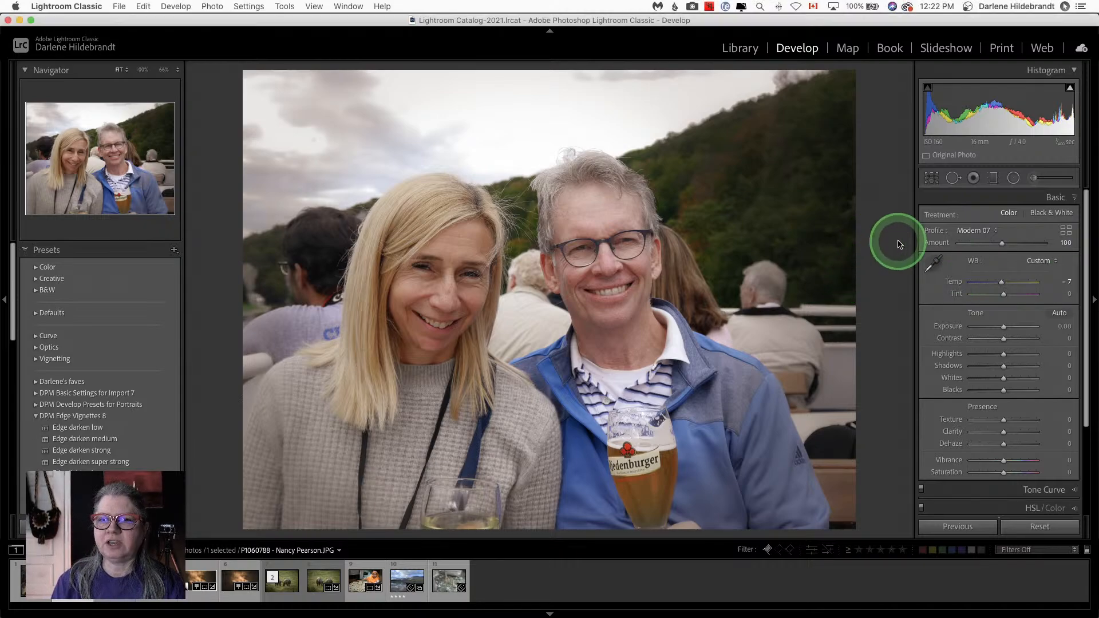
click(1012, 179)
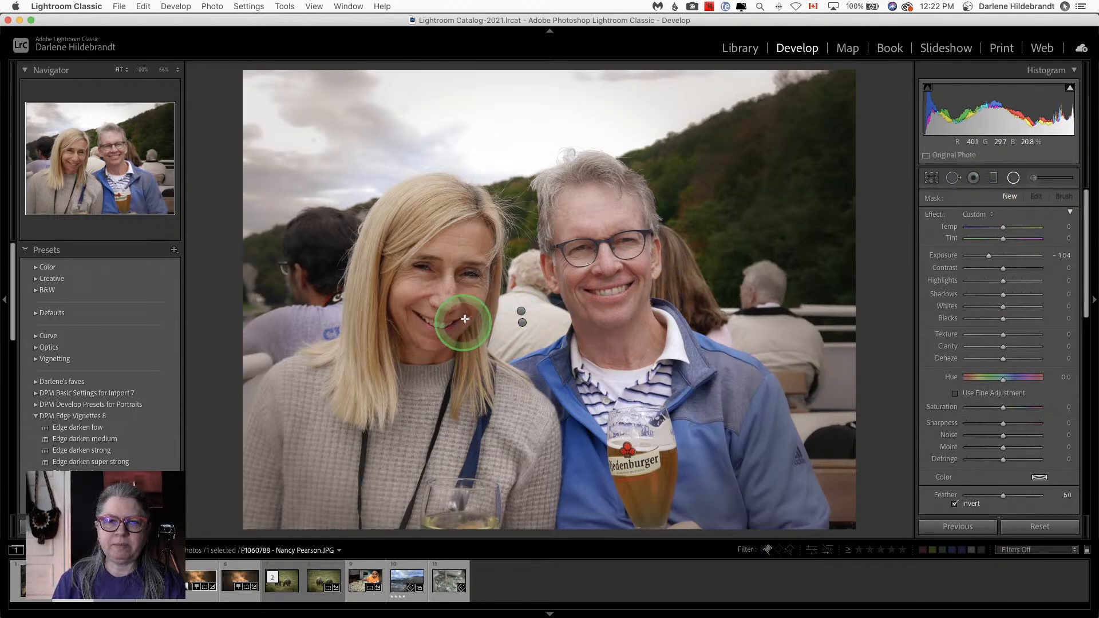
click(522, 322)
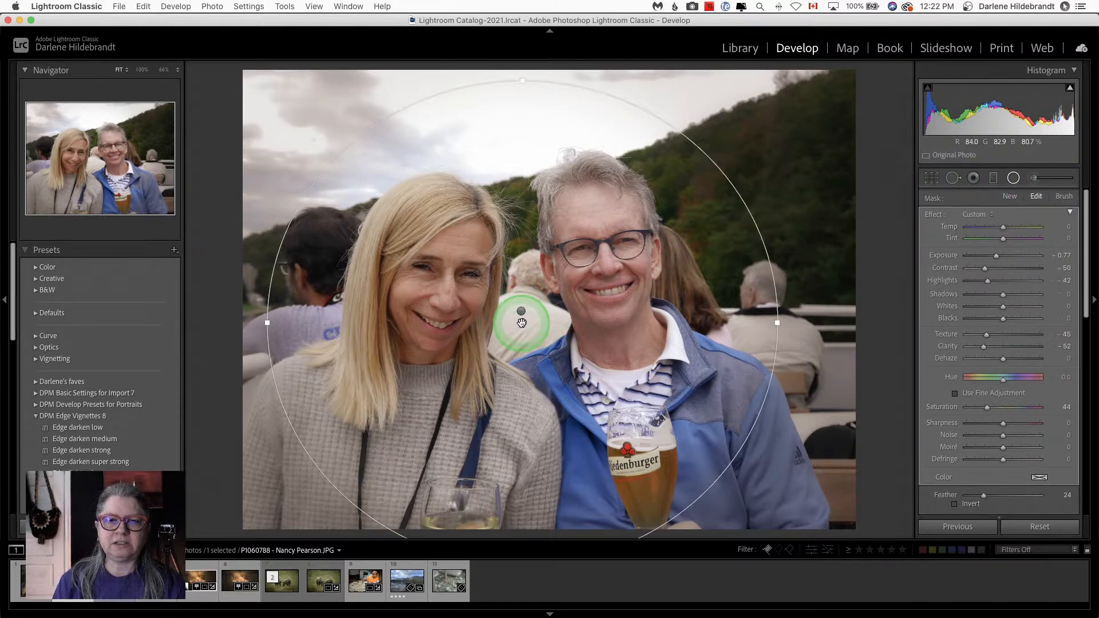
click(522, 309)
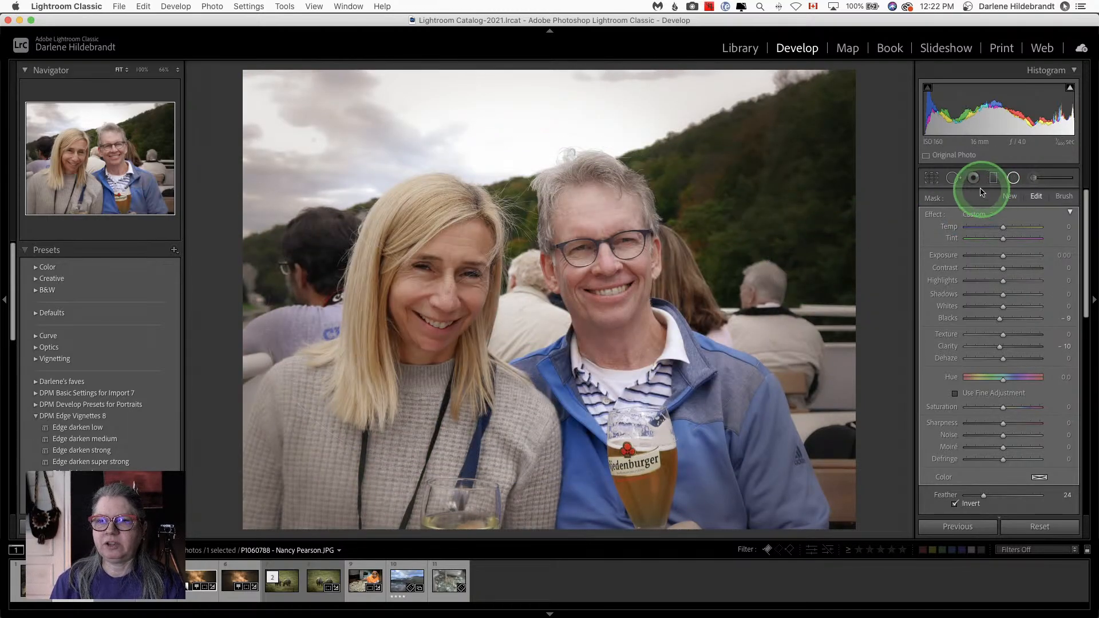
Step: Try darkening the sky with a slanted graduated filter at Exposure -1.54, and undo it
click(578, 165)
drag(490, 95, 511, 202)
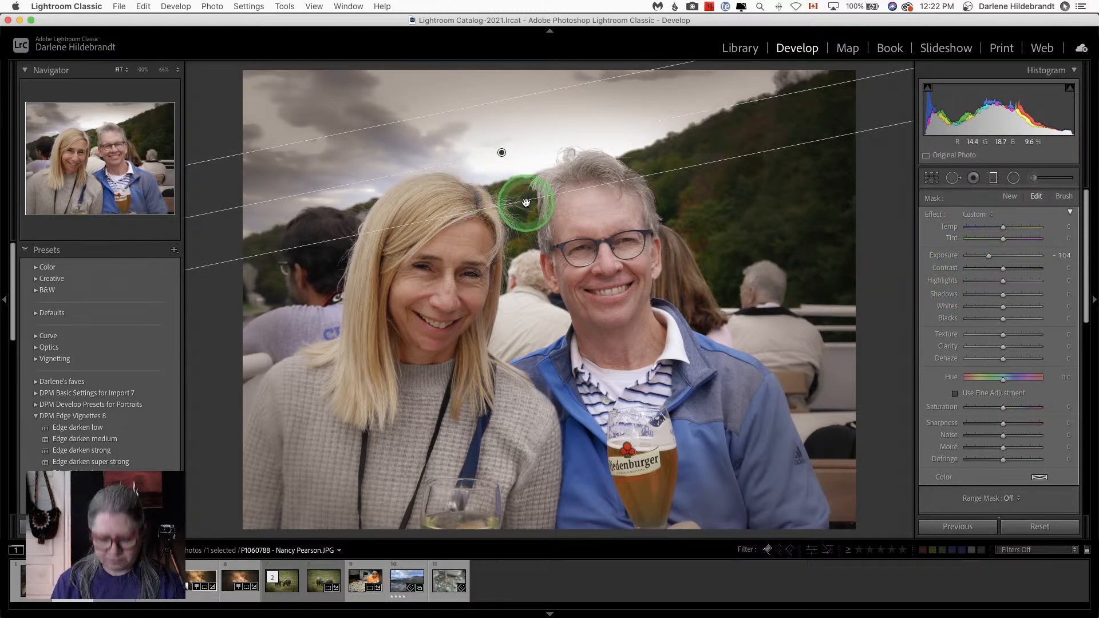
key(m)
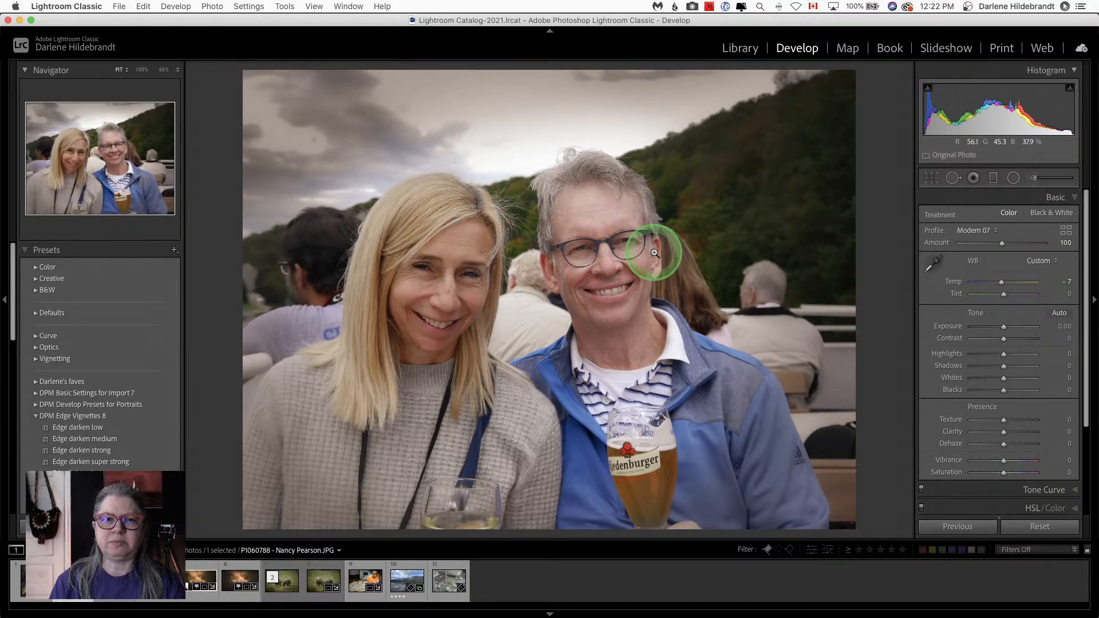
key(super+z)
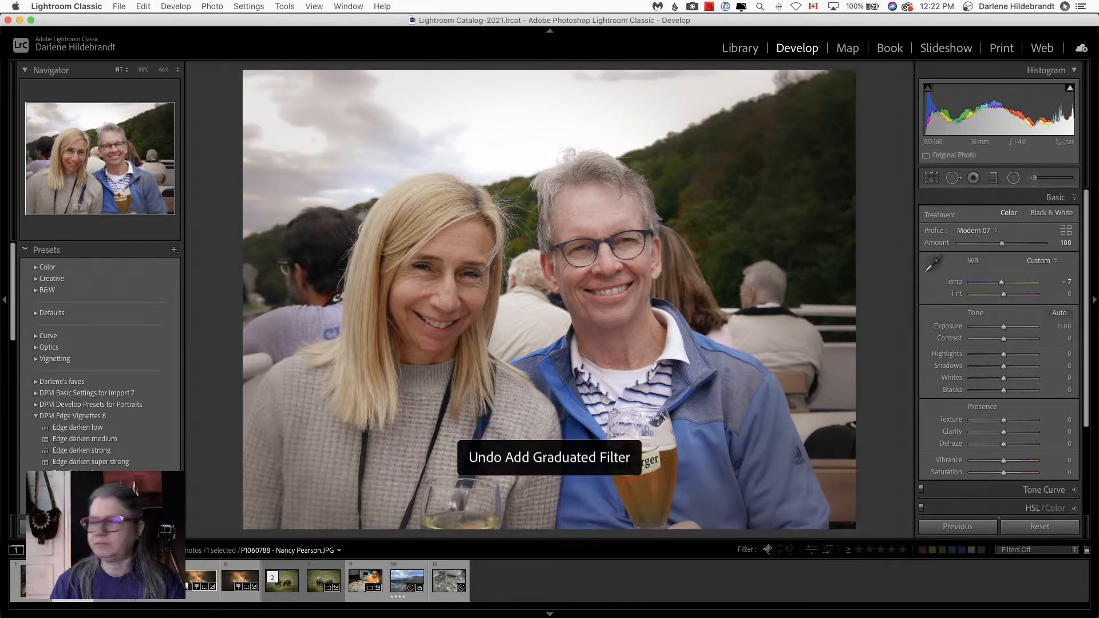
key(super+e)
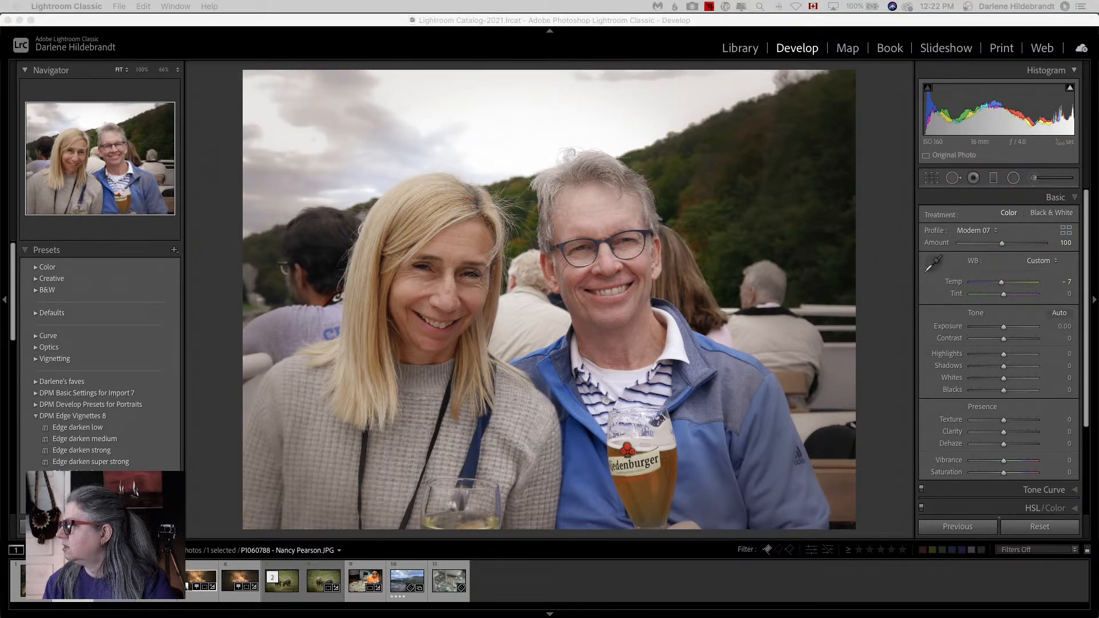
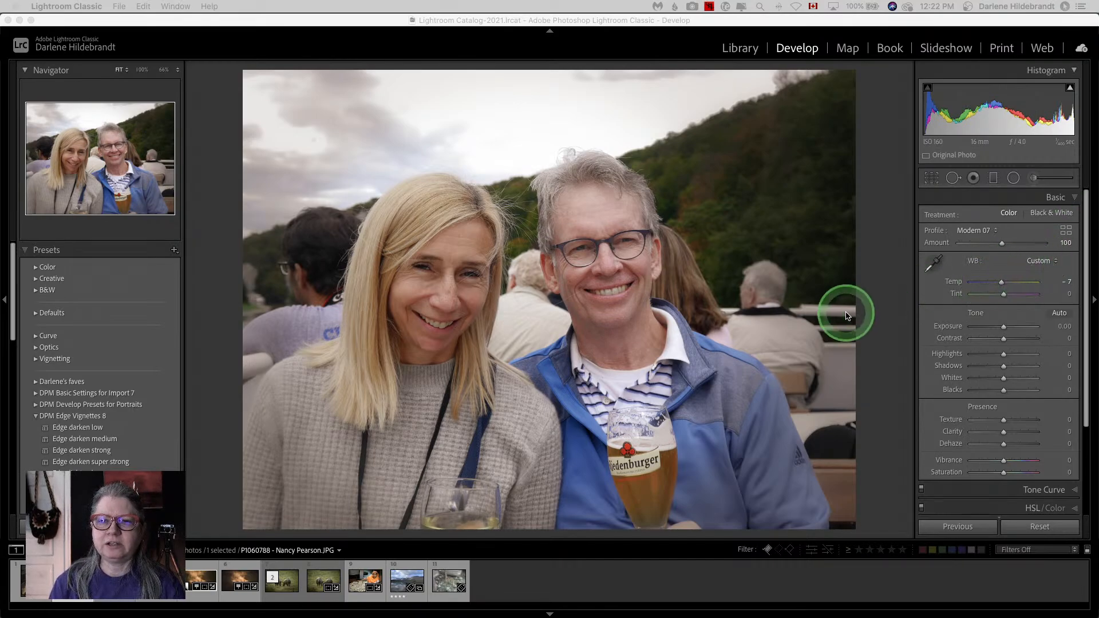
click(882, 303)
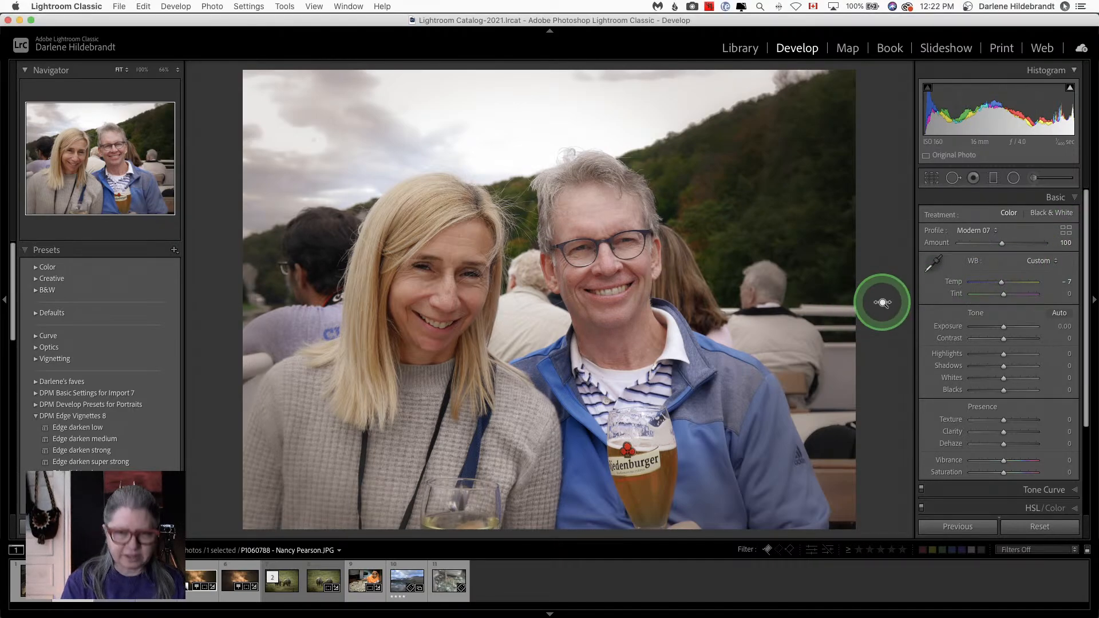
Step: Soften the surroundings in the non-inverted radial filter by setting Sharpness, Clarity and Texture to -100
key(shift+m)
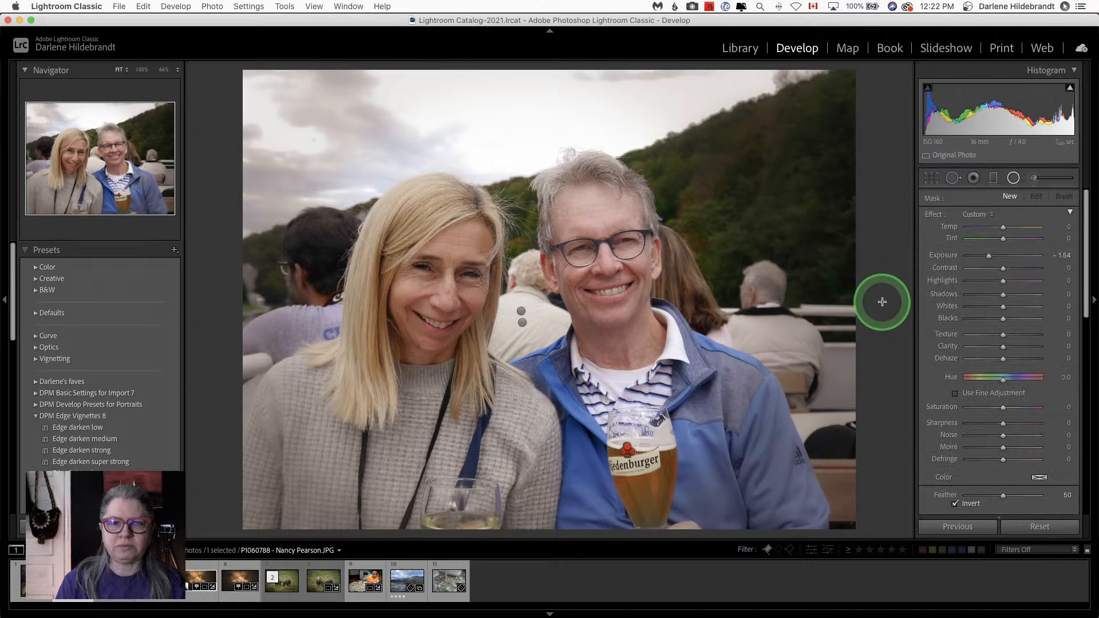
click(522, 321)
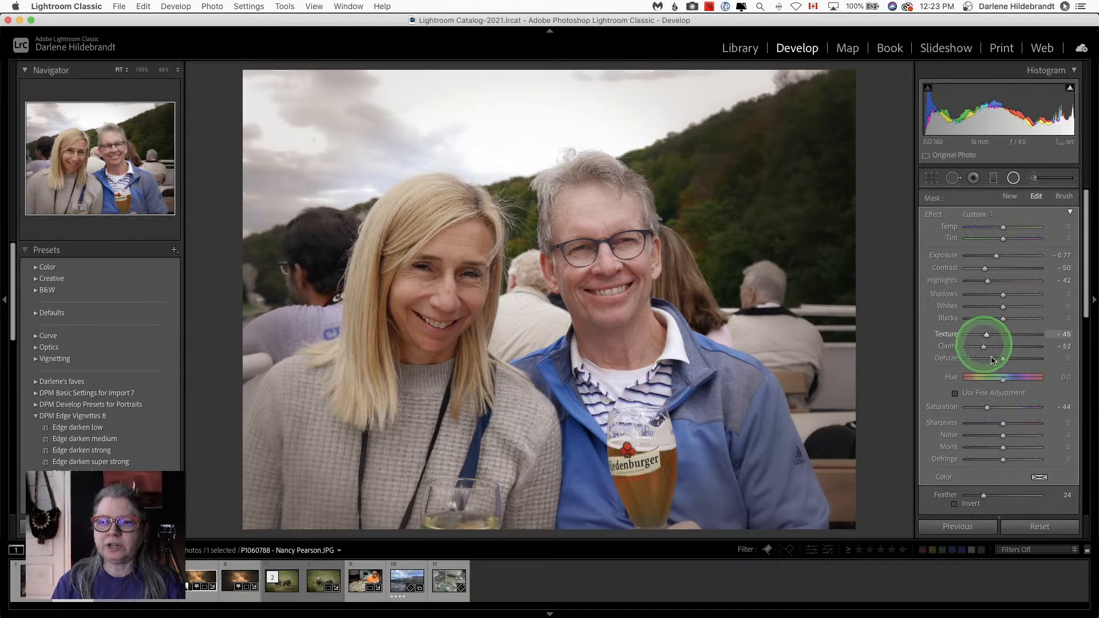
drag(976, 423, 902, 419)
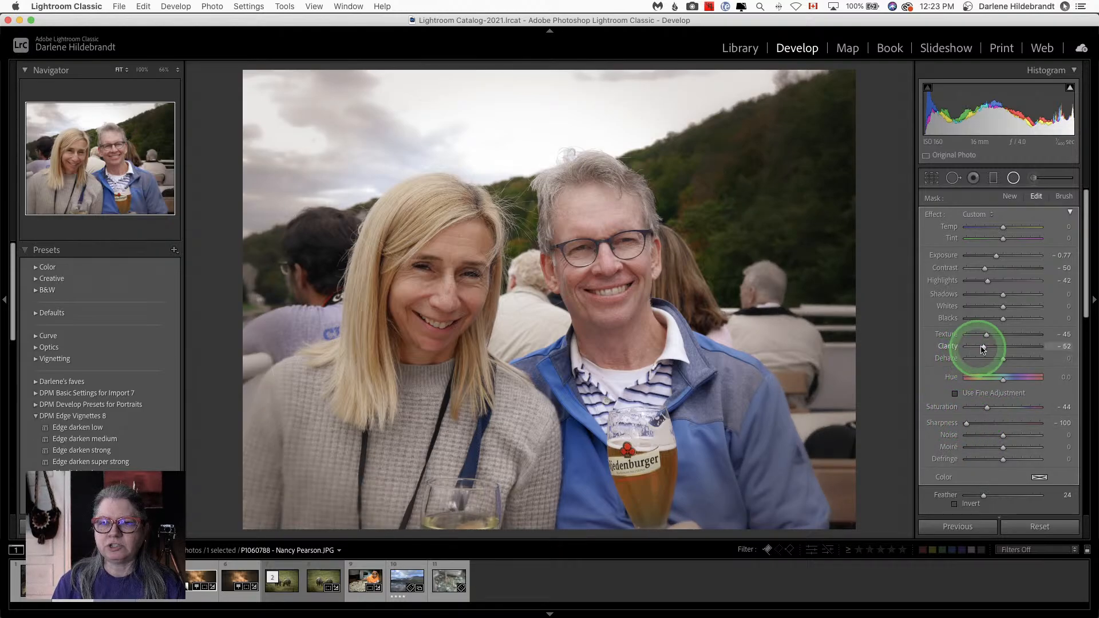
drag(982, 346, 953, 336)
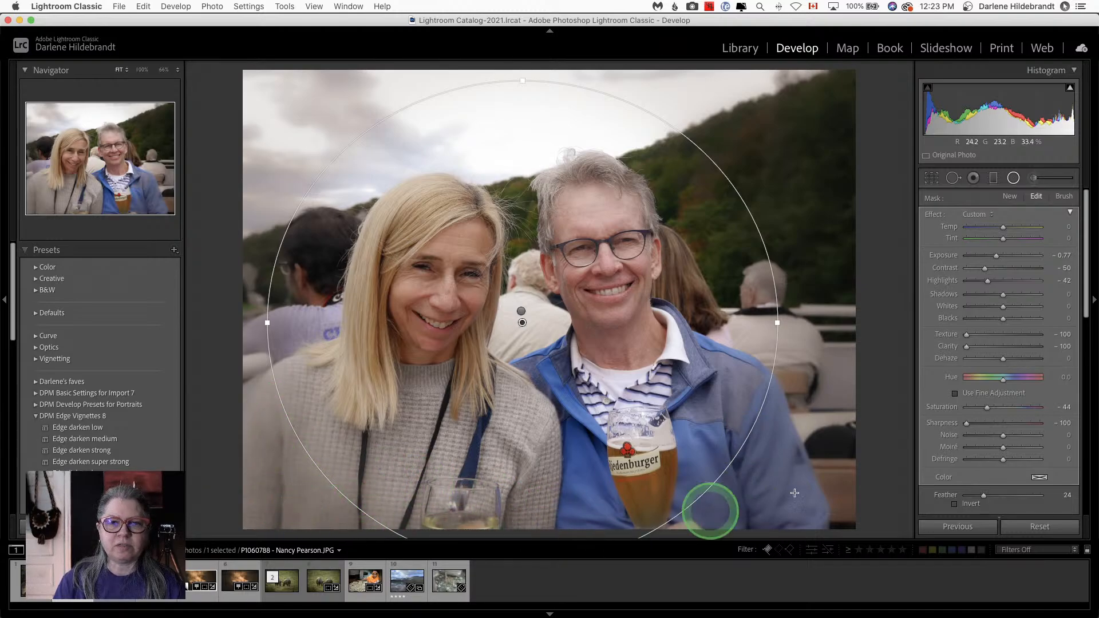
Step: Erase the radial filter's mask from the man's blue jacket and the woman's sweater, enlarging the eraser brush to size 25 at Flow 83
click(1064, 197)
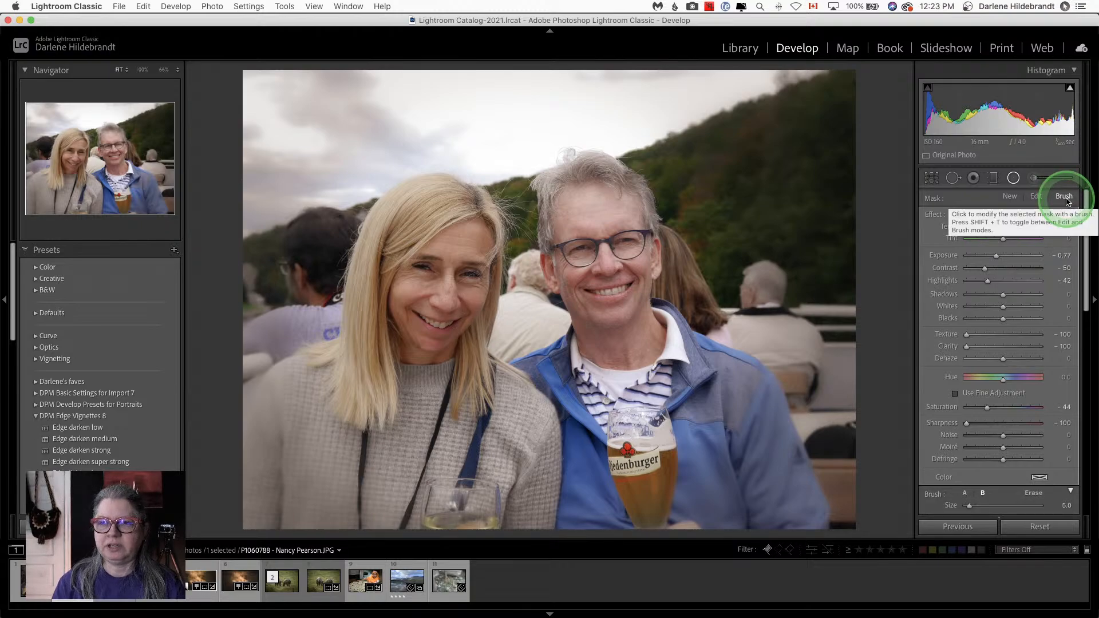
click(1034, 494)
scroll(991, 344, down, 2)
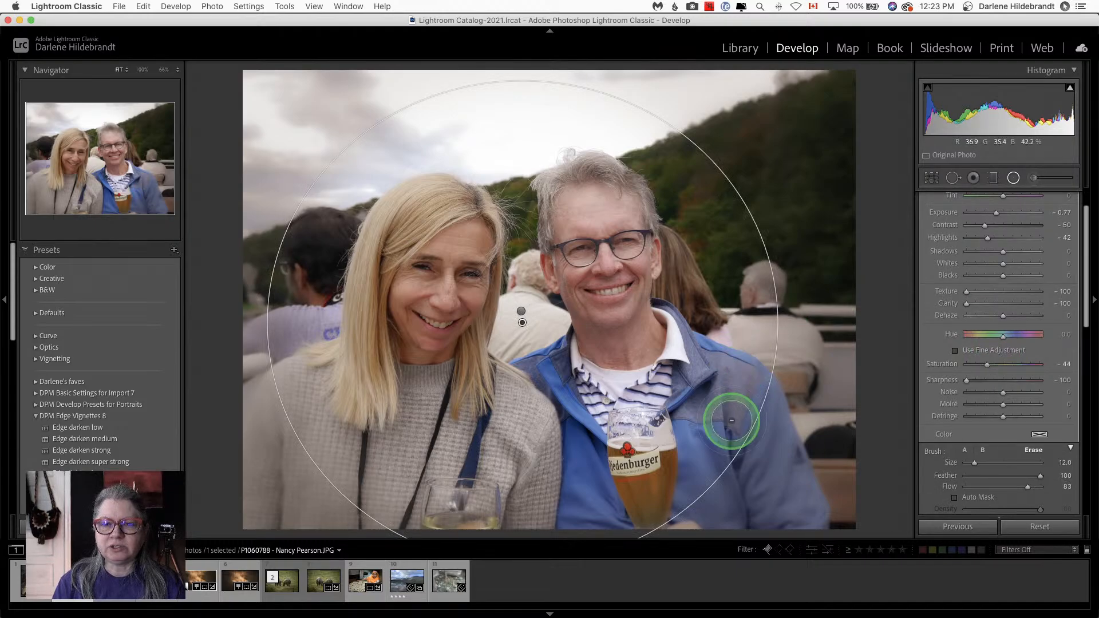
key(o)
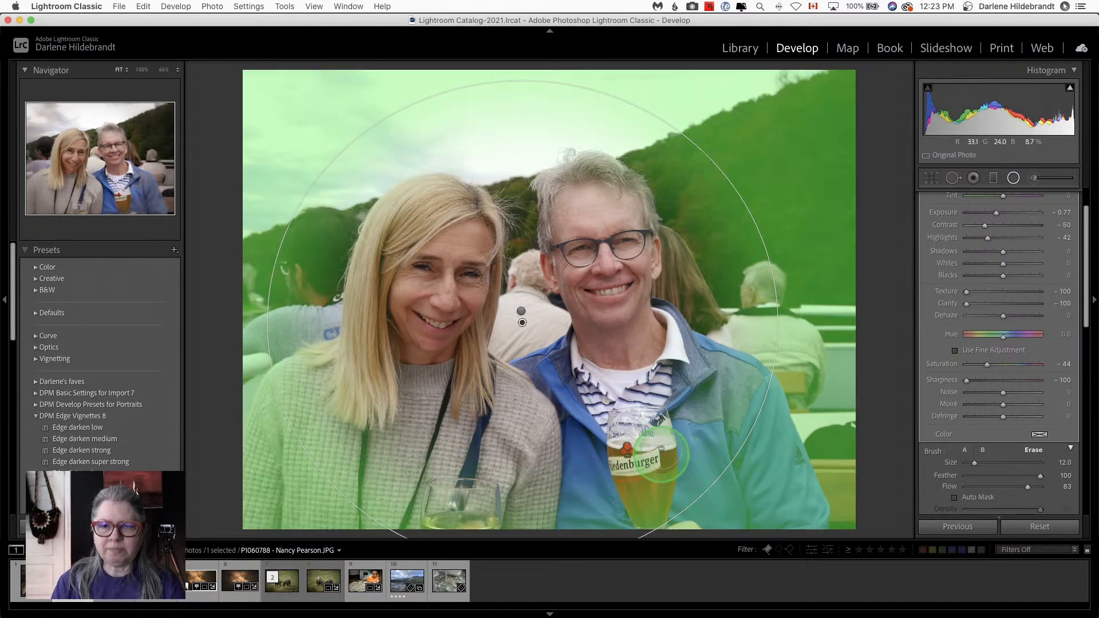
mouse_move(697, 496)
mouse_down()
mouse_move(760, 499)
mouse_move(643, 505)
mouse_move(784, 513)
mouse_move(791, 495)
mouse_move(717, 434)
mouse_up()
scroll(717, 434, up, 5)
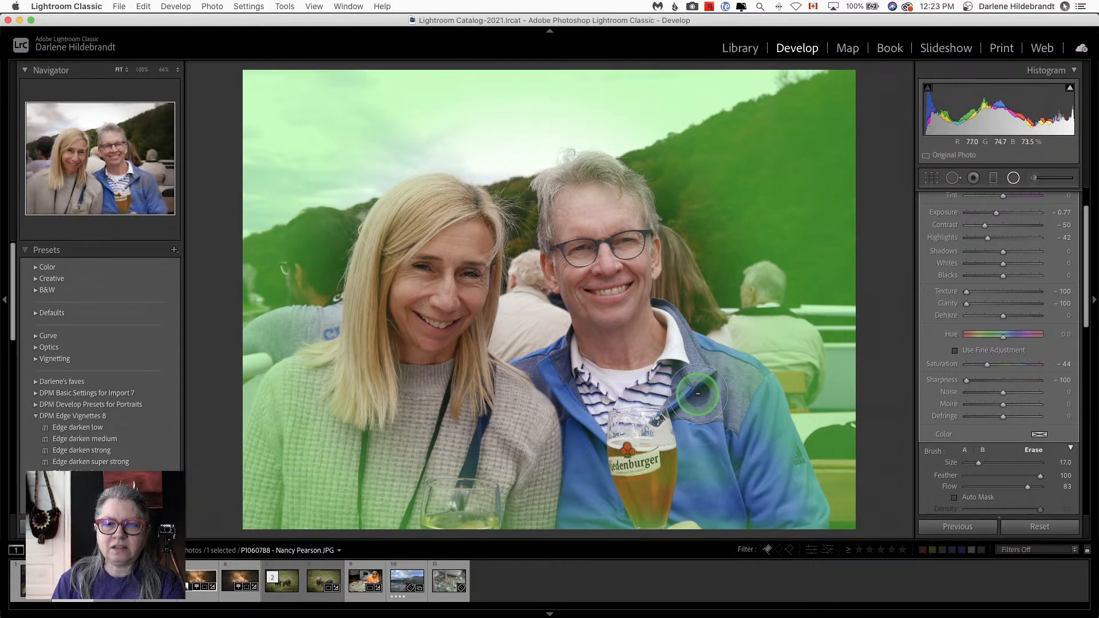
scroll(621, 389, up, 6)
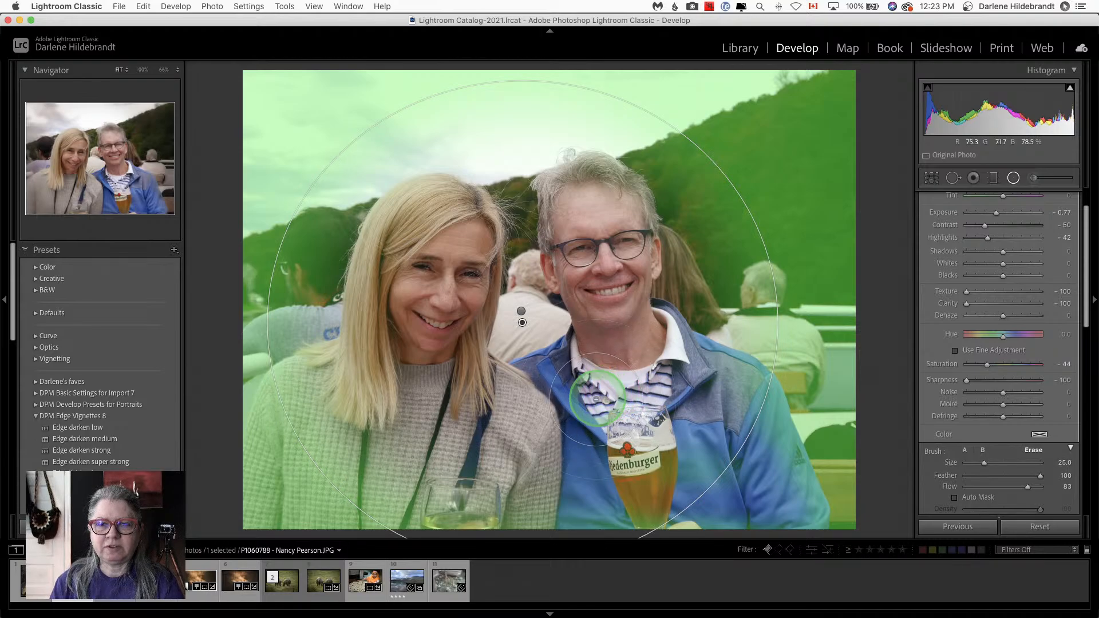
scroll(711, 384, up, 2)
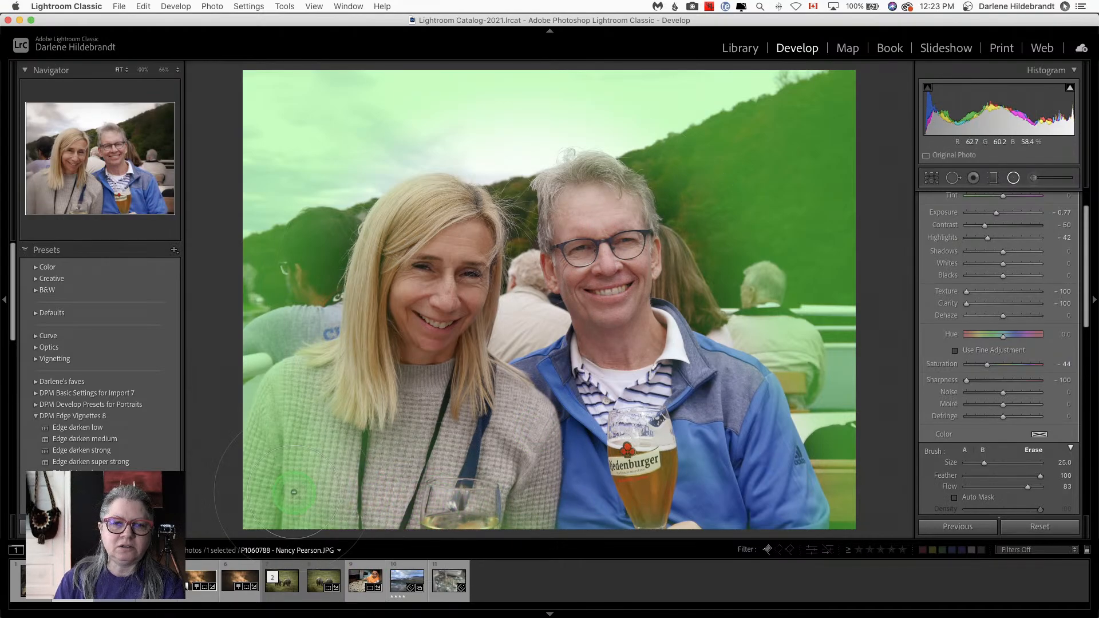
drag(314, 471, 410, 457)
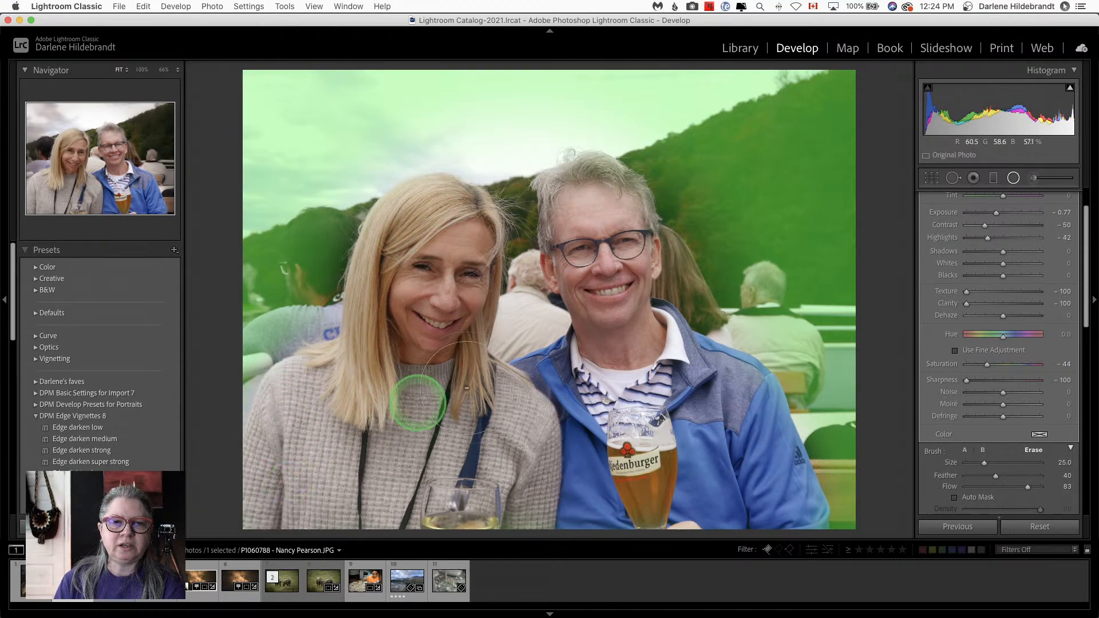
Step: Paint the mask back over the background people, hills and sky around the couple with a size 9 brush at Feather 100 and Flow 83
click(964, 451)
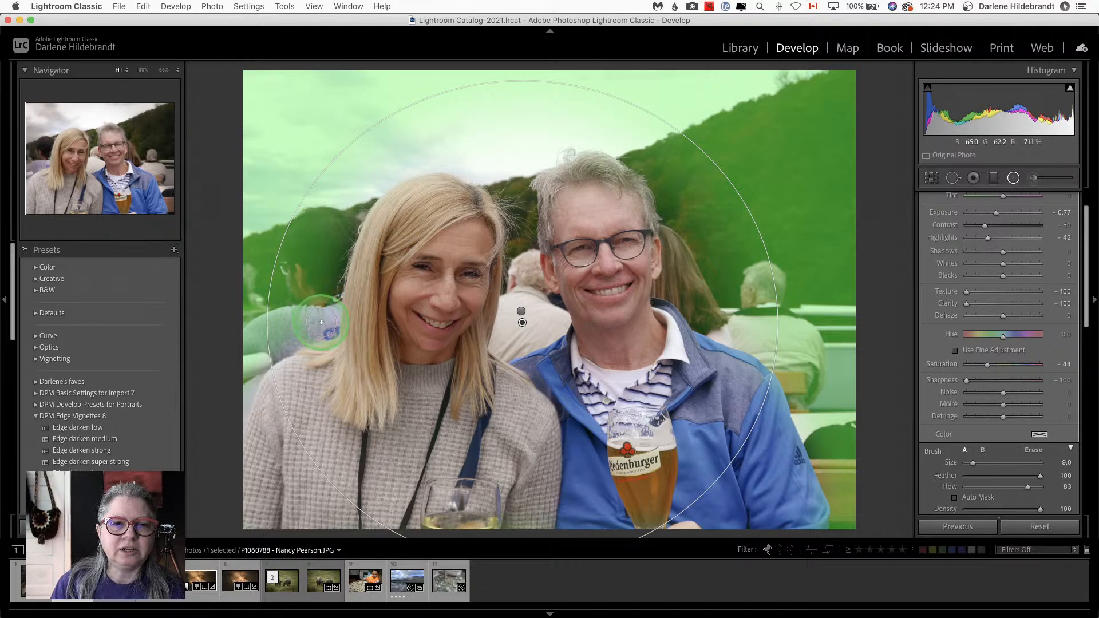
mouse_move(321, 322)
mouse_down()
mouse_move(351, 209)
mouse_move(333, 270)
mouse_up()
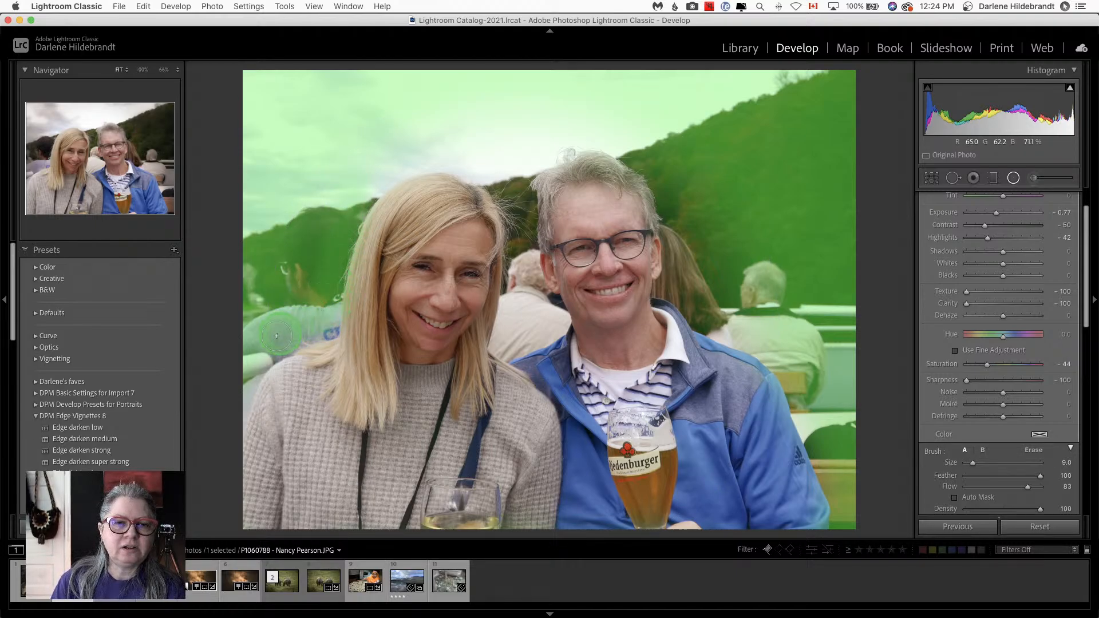
drag(339, 231, 304, 248)
mouse_move(498, 128)
mouse_down()
mouse_move(526, 285)
mouse_move(524, 180)
mouse_move(523, 285)
mouse_move(501, 160)
mouse_move(560, 138)
mouse_move(736, 155)
mouse_move(664, 162)
mouse_move(638, 145)
mouse_move(676, 210)
mouse_move(689, 307)
mouse_move(734, 339)
mouse_move(773, 344)
mouse_move(738, 310)
mouse_move(687, 207)
mouse_move(718, 310)
mouse_move(691, 206)
mouse_move(744, 269)
mouse_move(629, 138)
mouse_move(583, 116)
mouse_move(735, 213)
mouse_up()
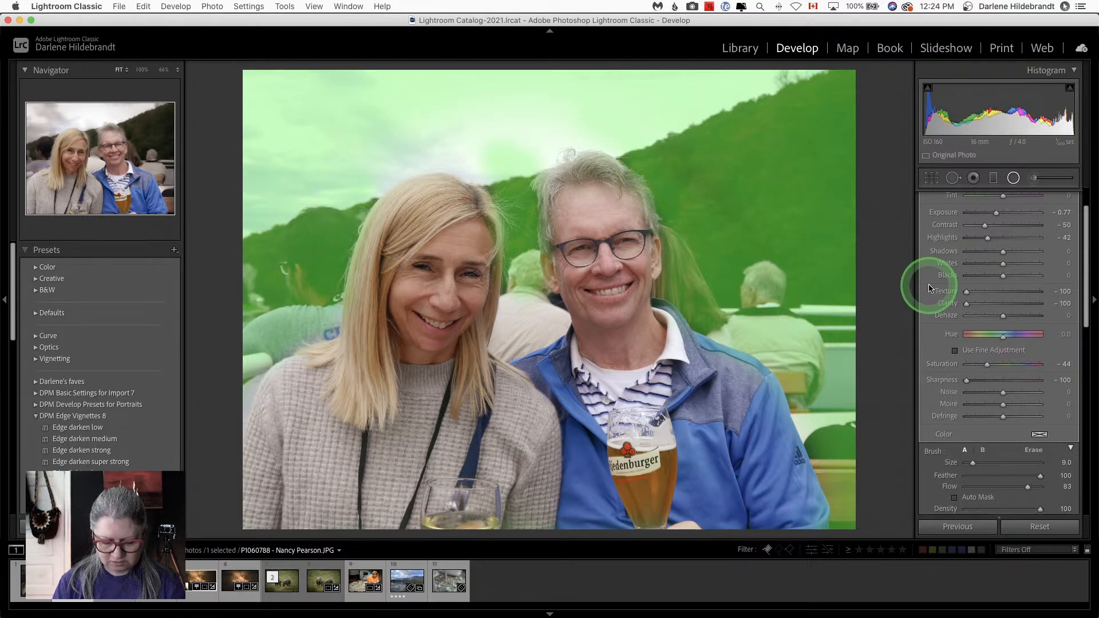
key(o)
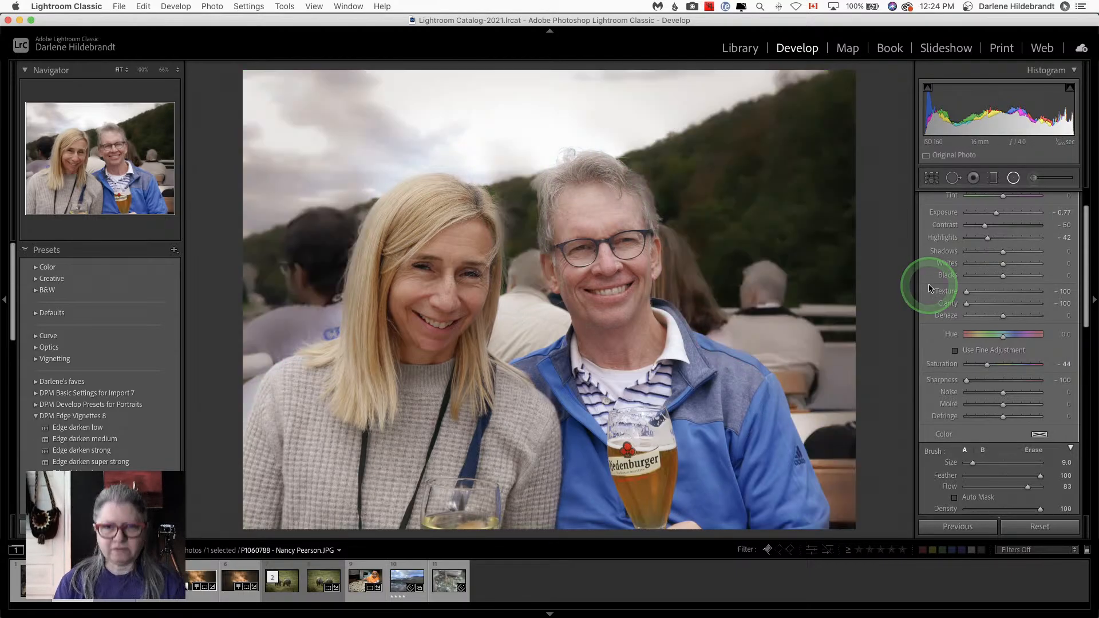
Step: Ease the radial filter's softening to Texture -28, Clarity -48 and Sharpness -61, and close the filter
click(947, 298)
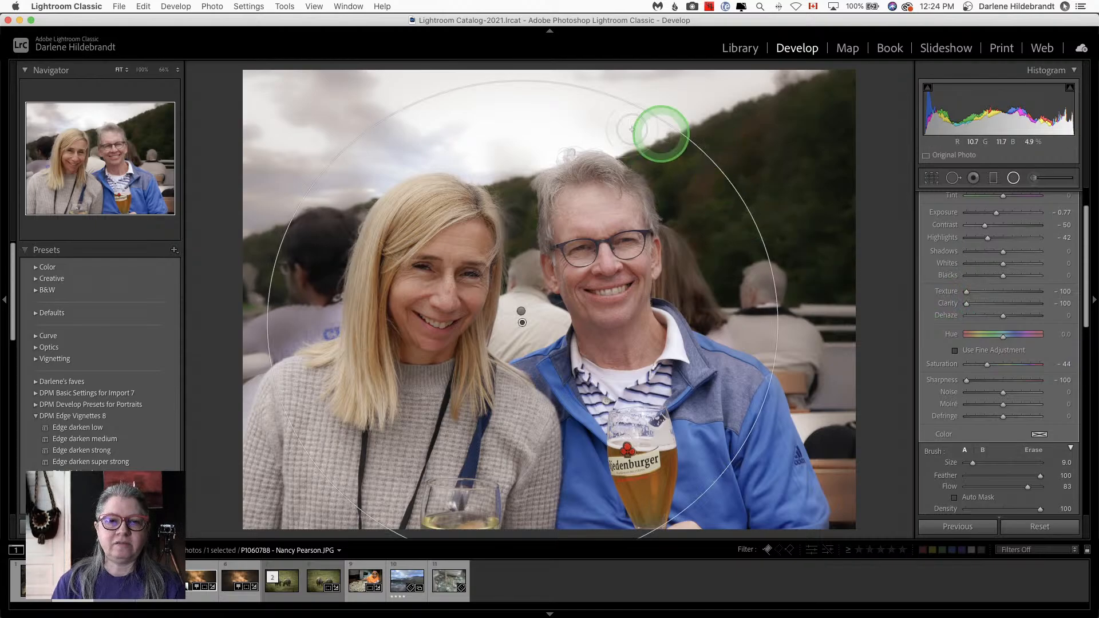
click(979, 304)
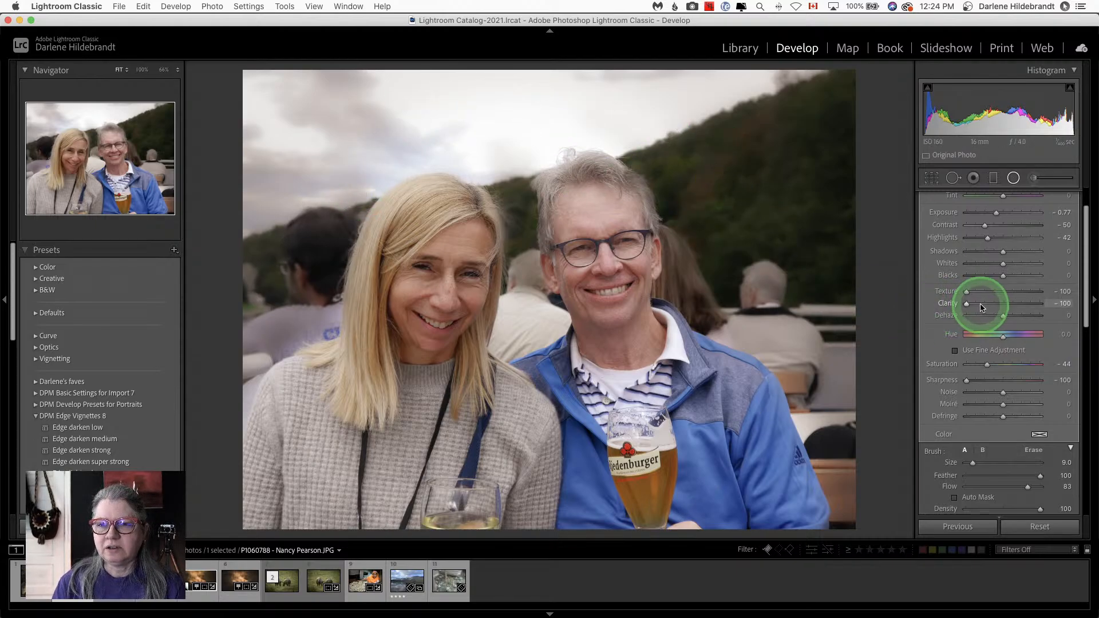
click(981, 290)
click(981, 381)
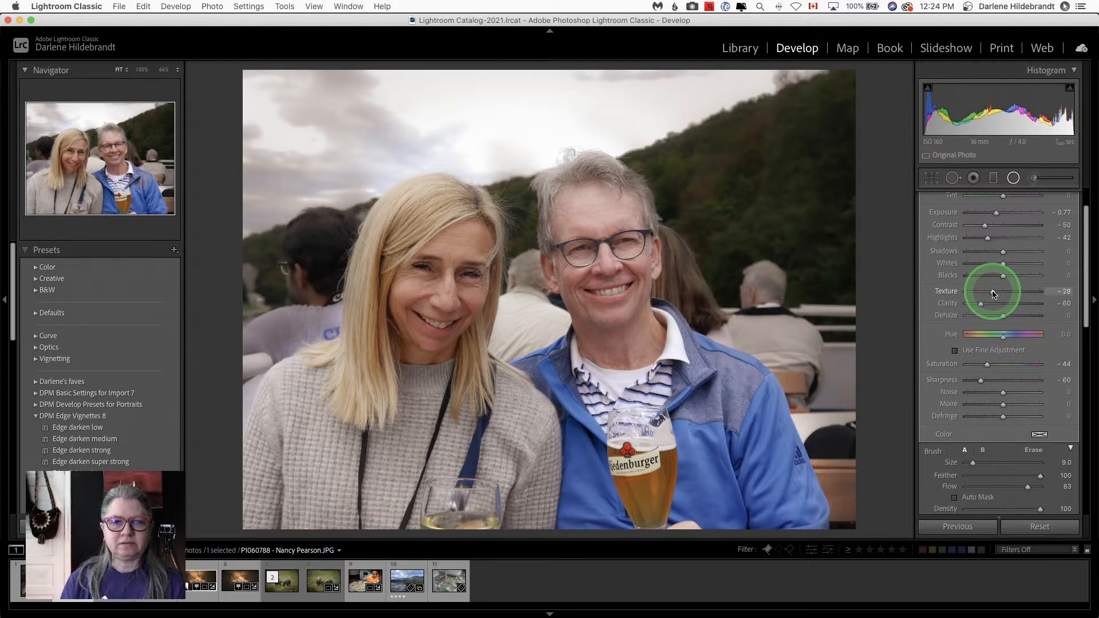
click(980, 381)
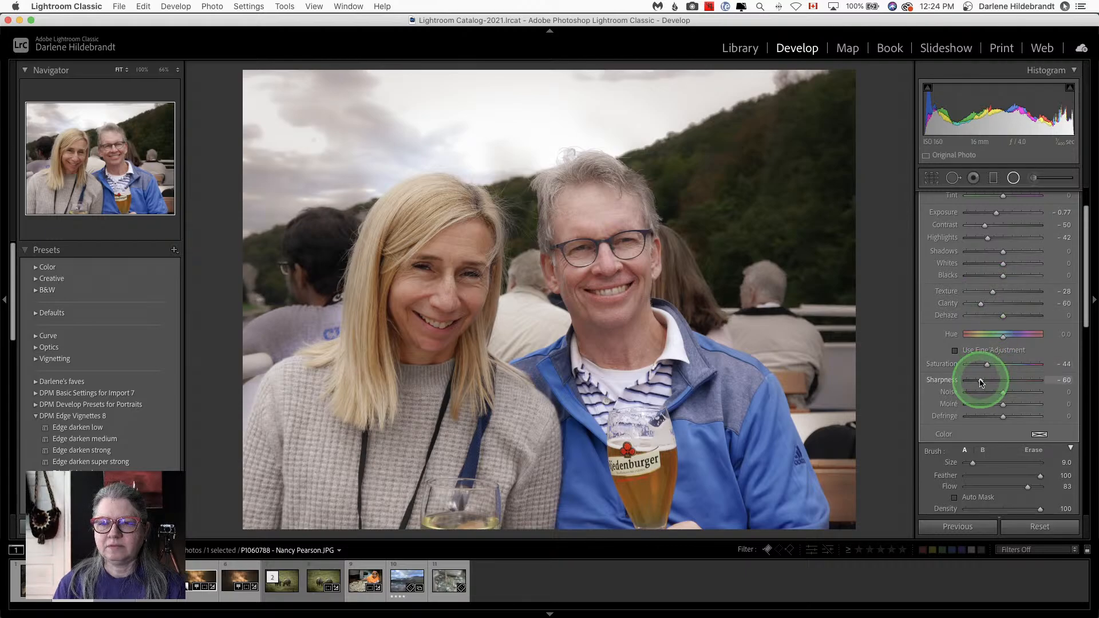
drag(982, 306, 987, 306)
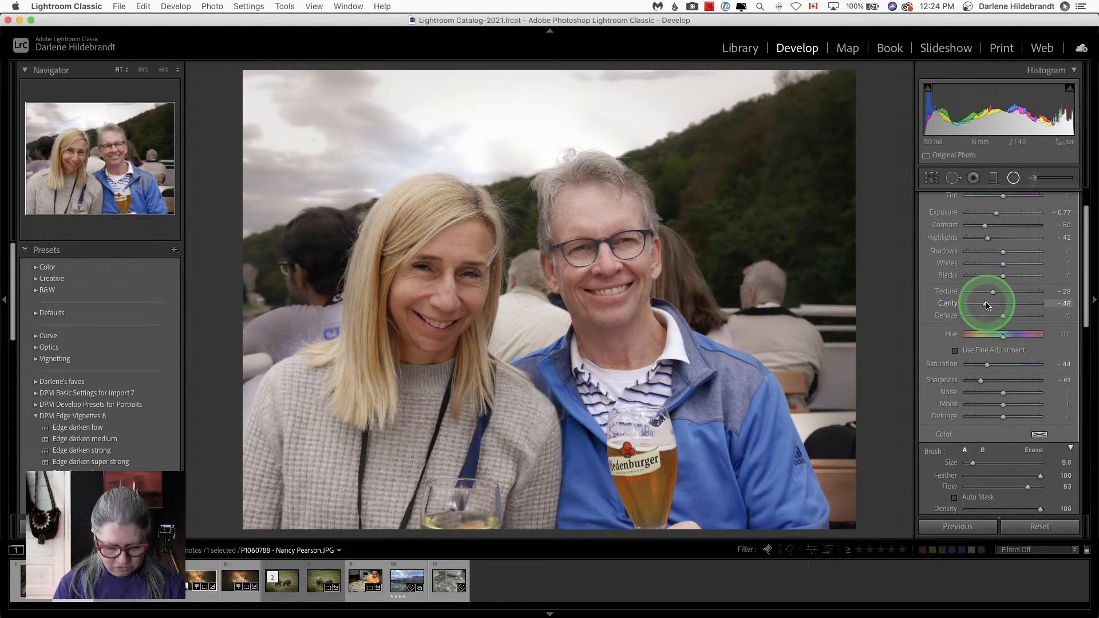
key(shift+m)
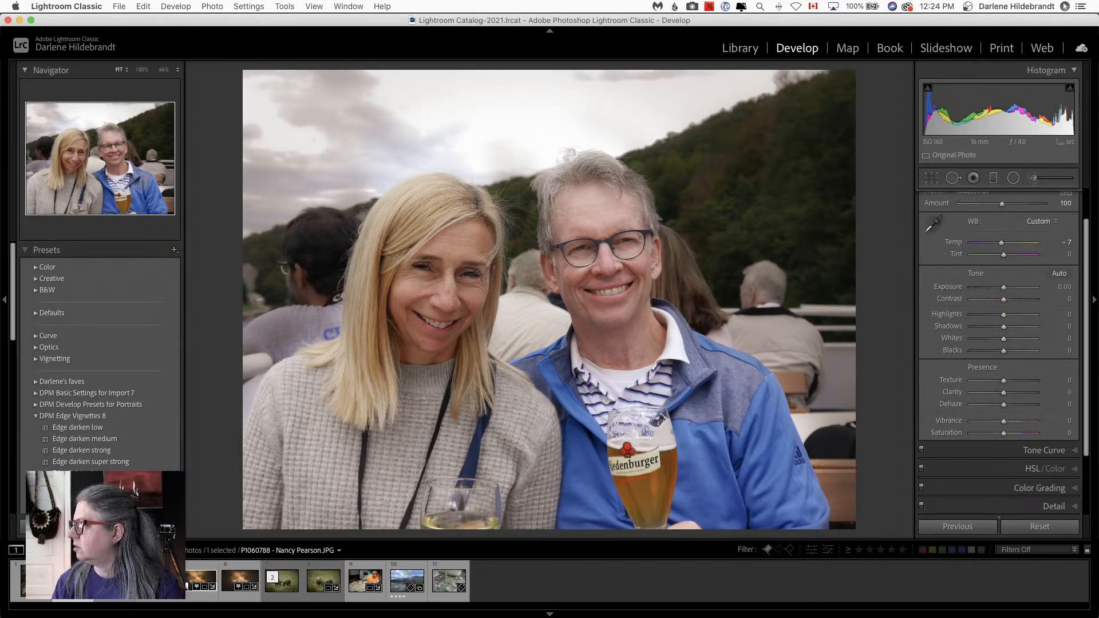
Step: Compare the couple portrait before and after editing, and return to the Library thumbnail grid
key(super+e)
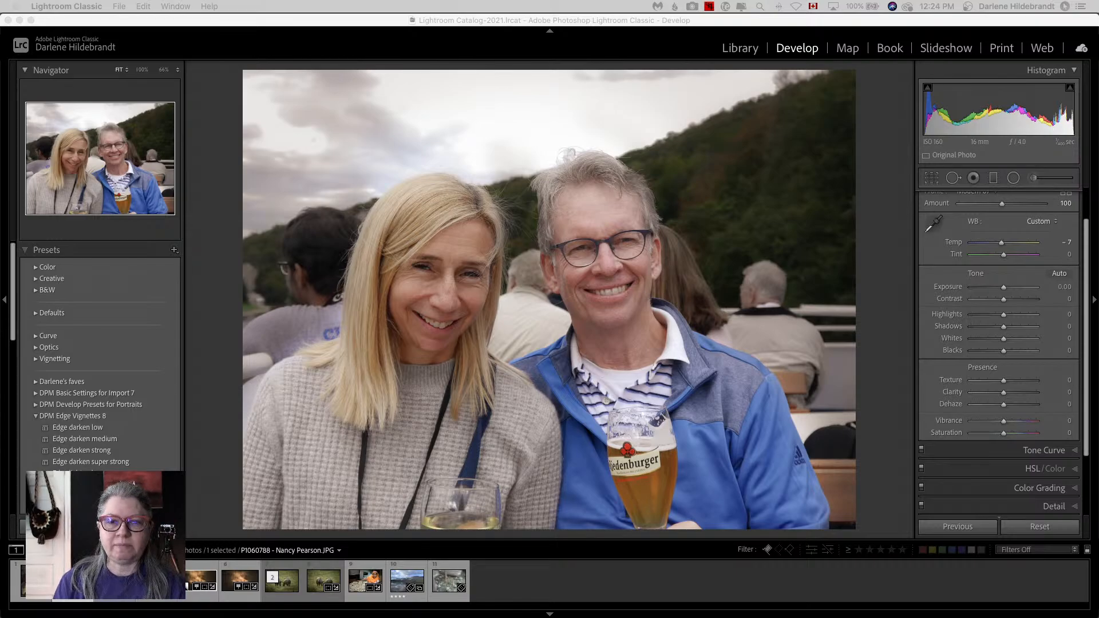
click(882, 220)
key(y)
key(g)
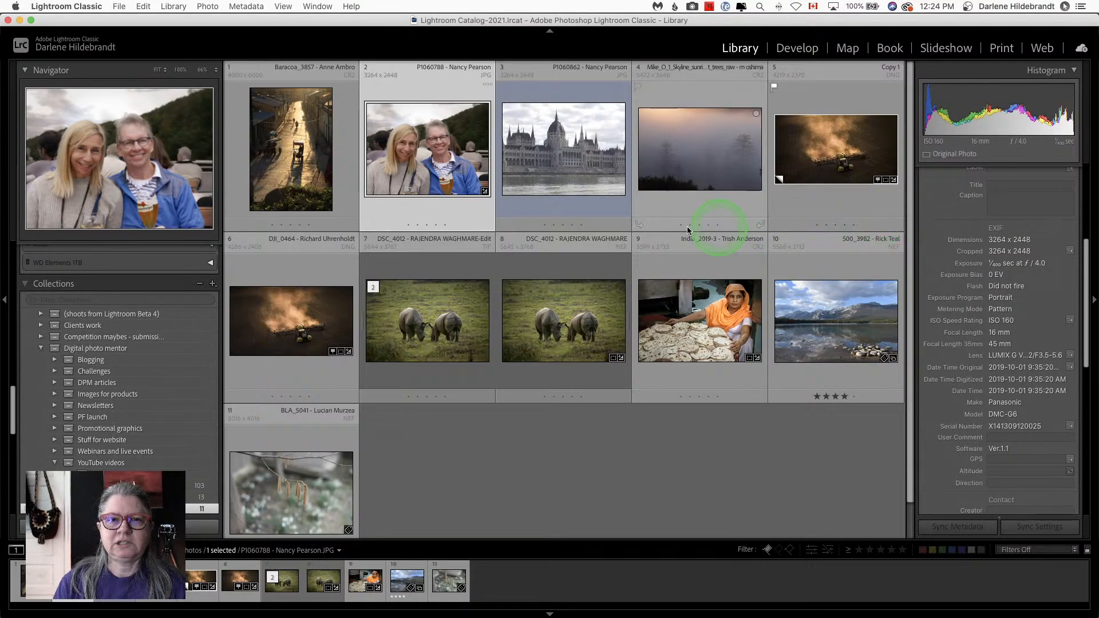
Step: Open the riverside parliament photo in the Develop module and check its sky for clipped highlights
double_click(593, 178)
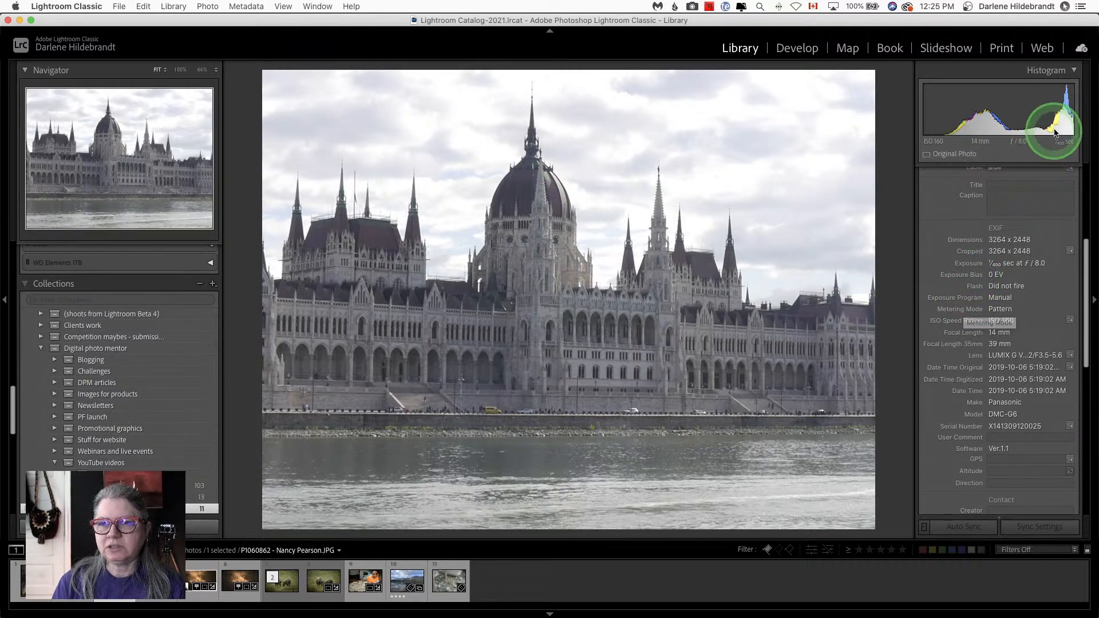
key(d)
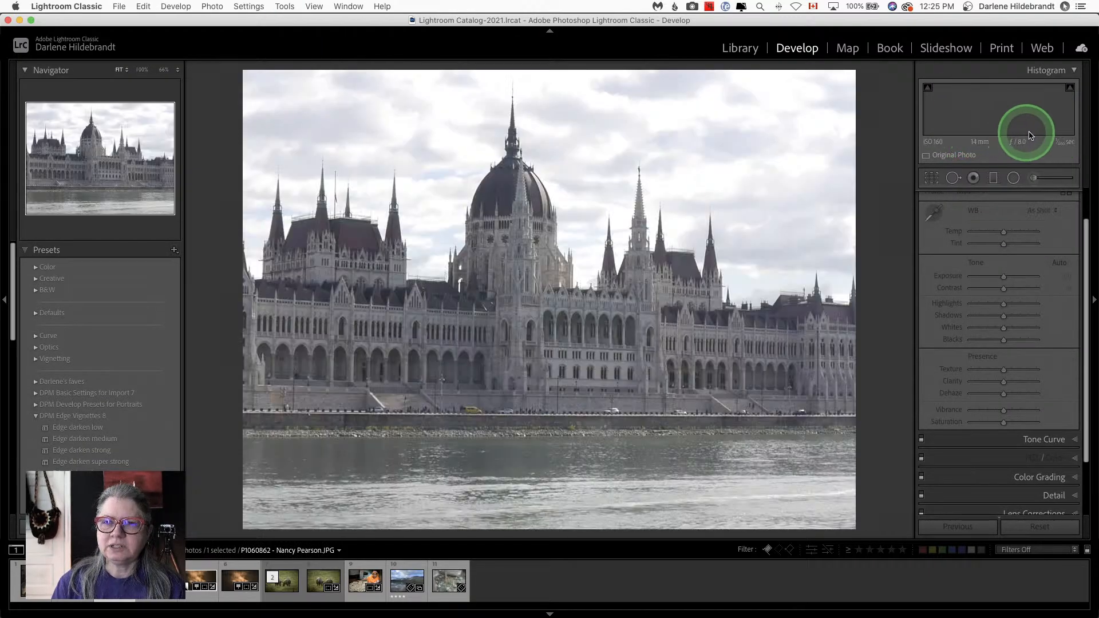
key(j)
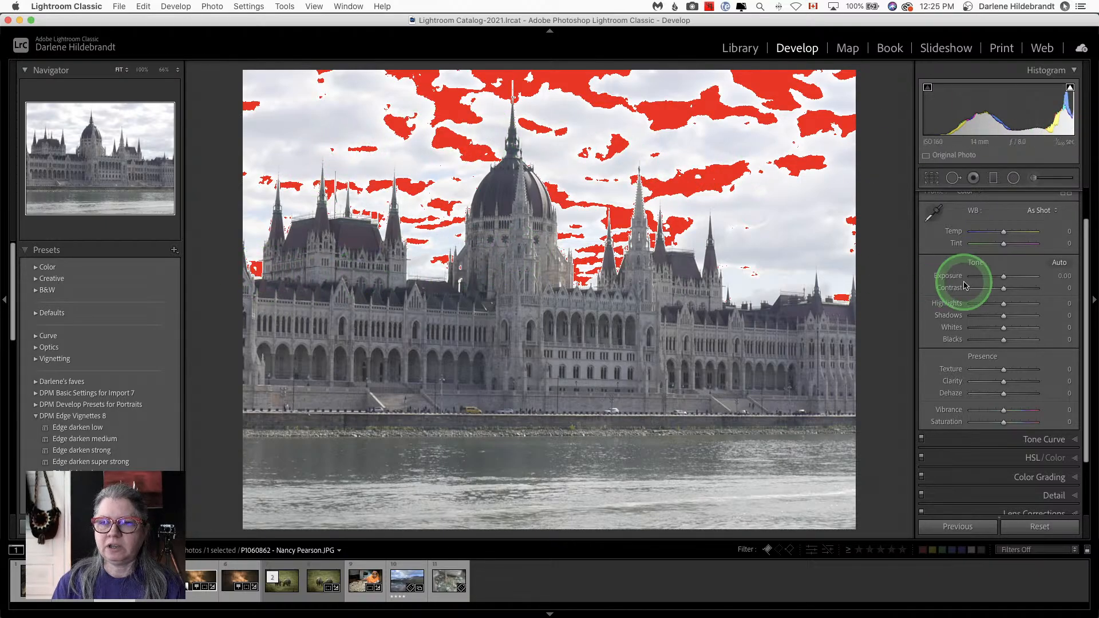
key(j)
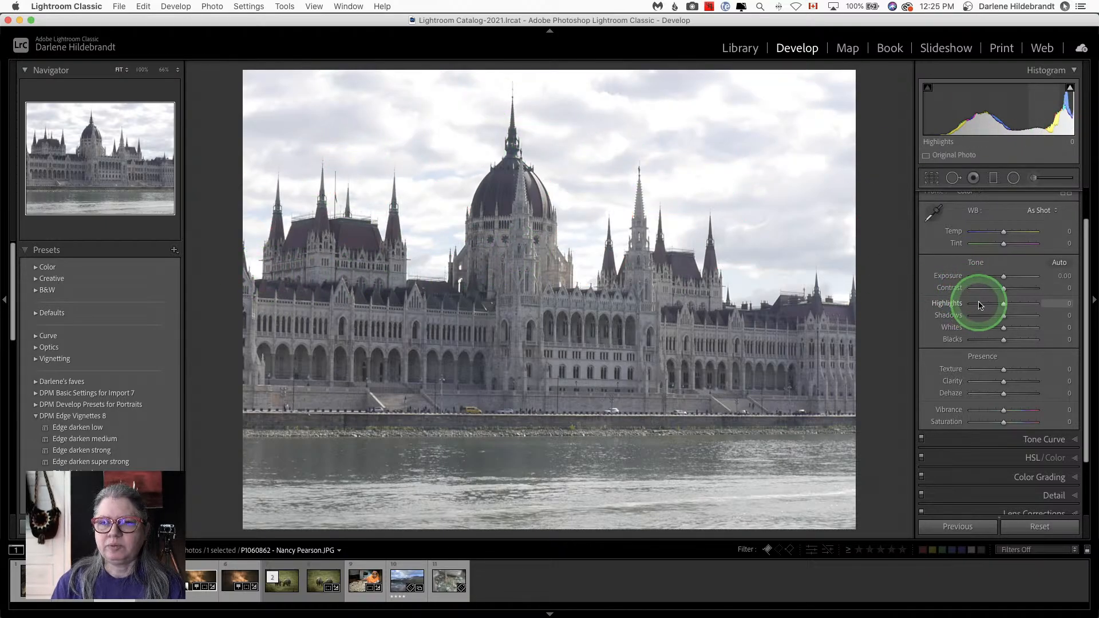
Step: Try recovering the clouds with Highlights -100 and Exposure -2.20, inspect the sky up close, and reset both settings
drag(978, 305, 913, 299)
drag(1003, 276, 982, 277)
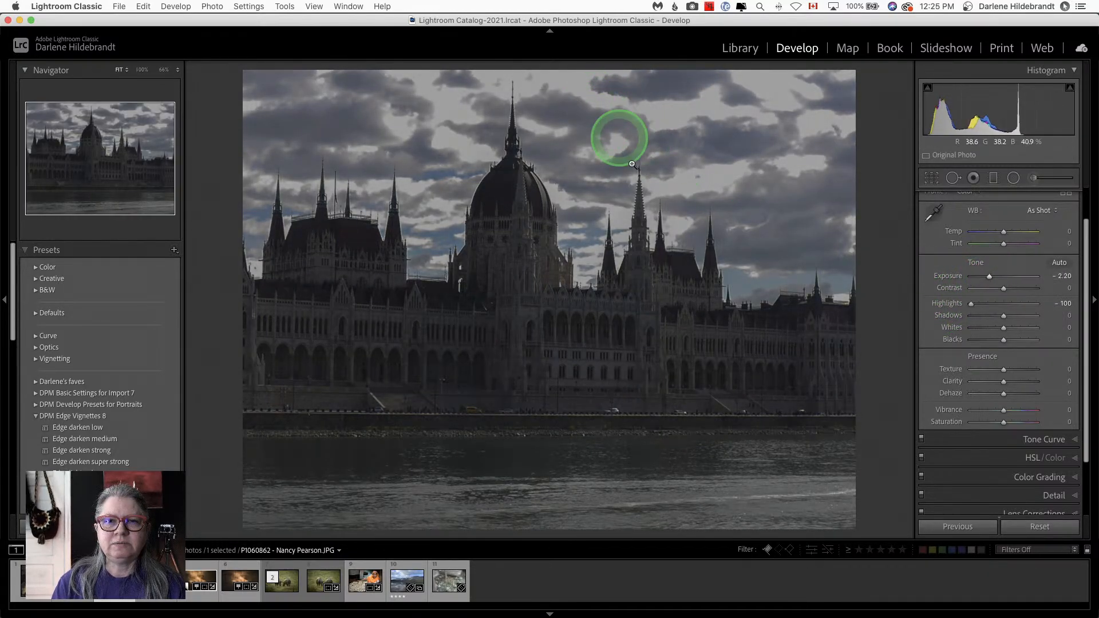
click(632, 164)
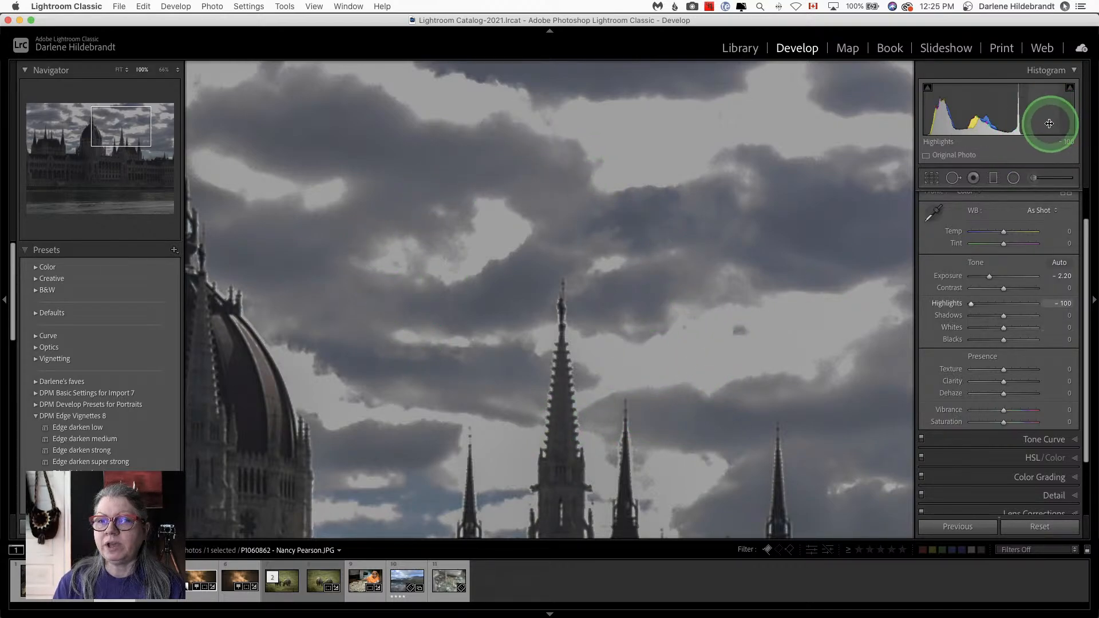
click(742, 205)
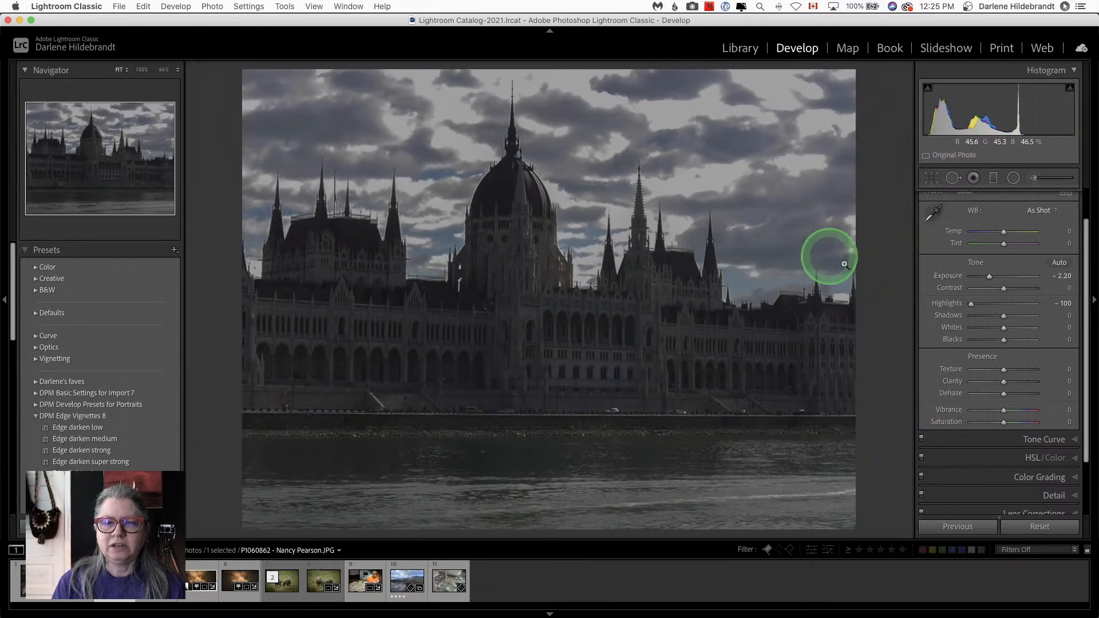
double_click(942, 308)
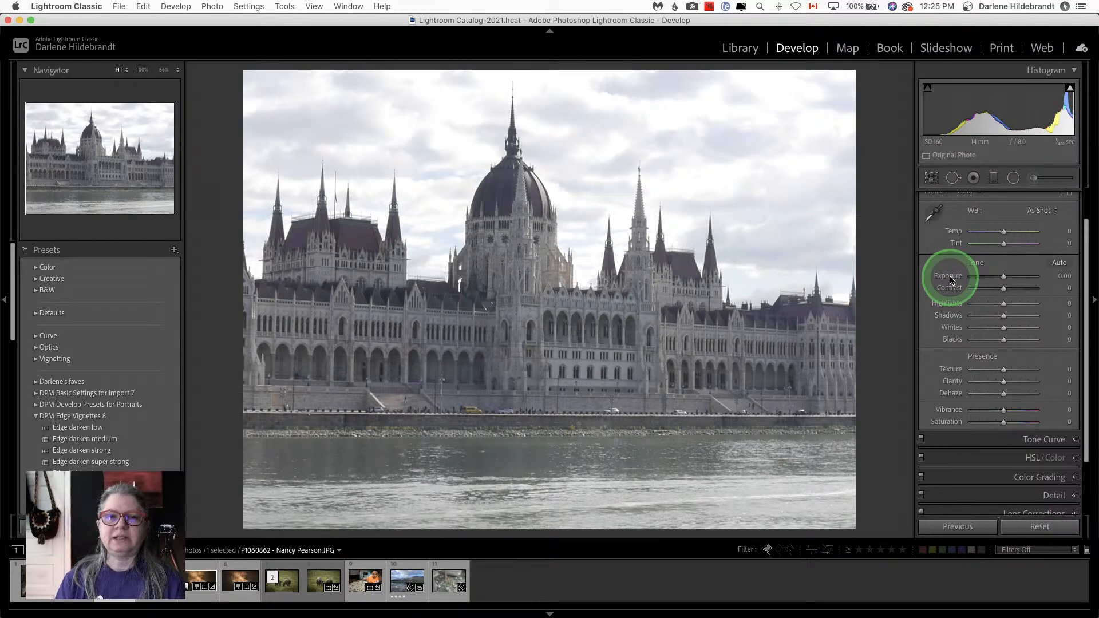
Step: Switch to Luminar AI and open the parliament photo from the catalog for editing
key(super+Tab)
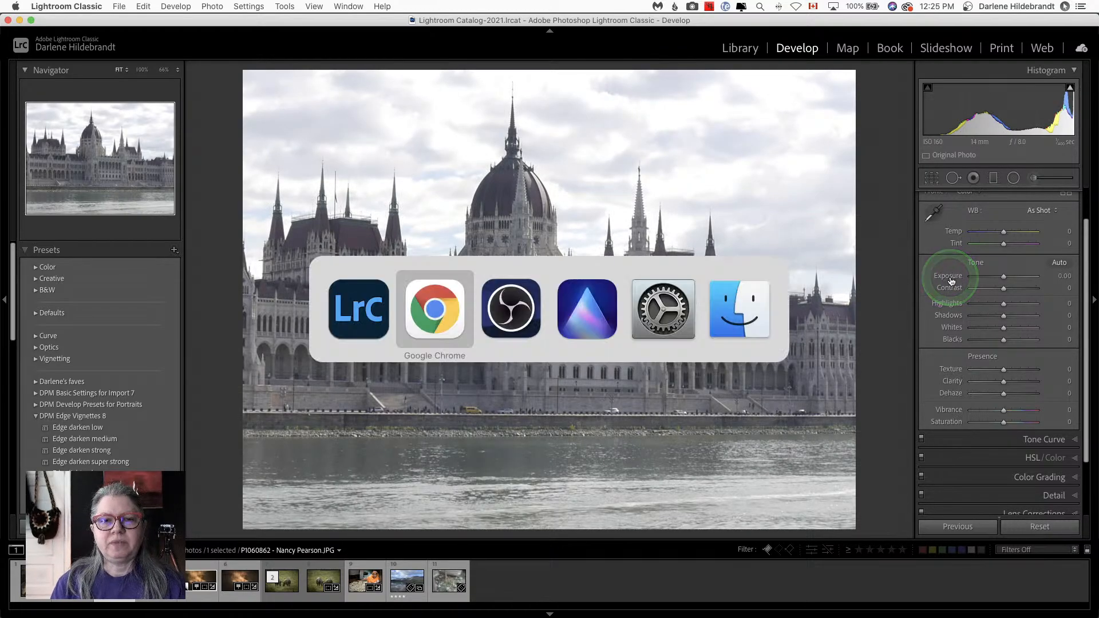
key(super+Tab)
key(super+Tab)
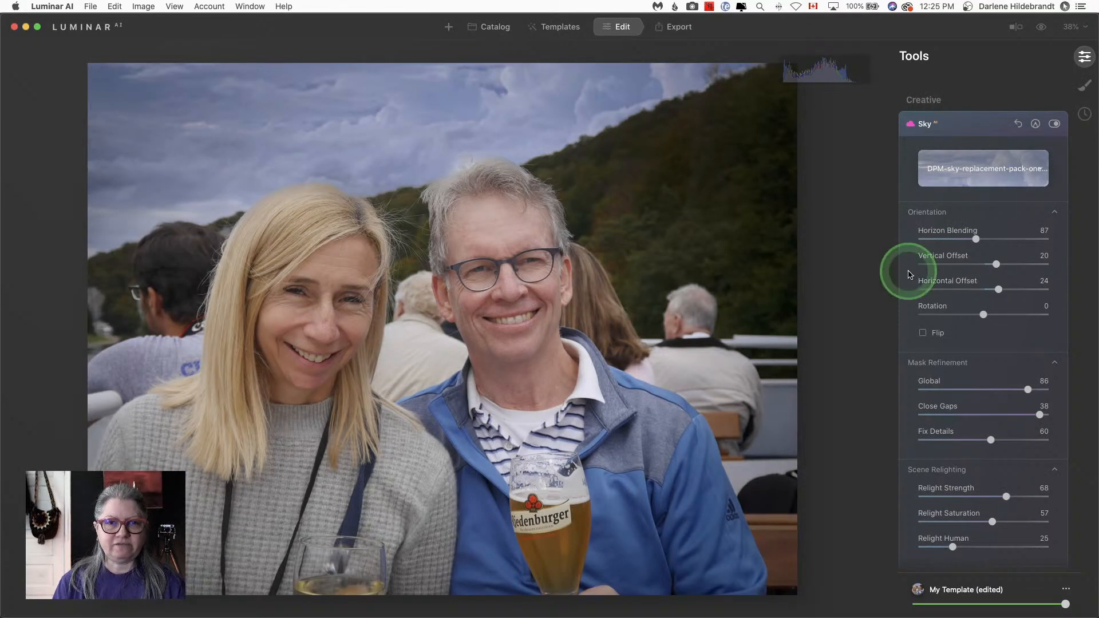
click(495, 27)
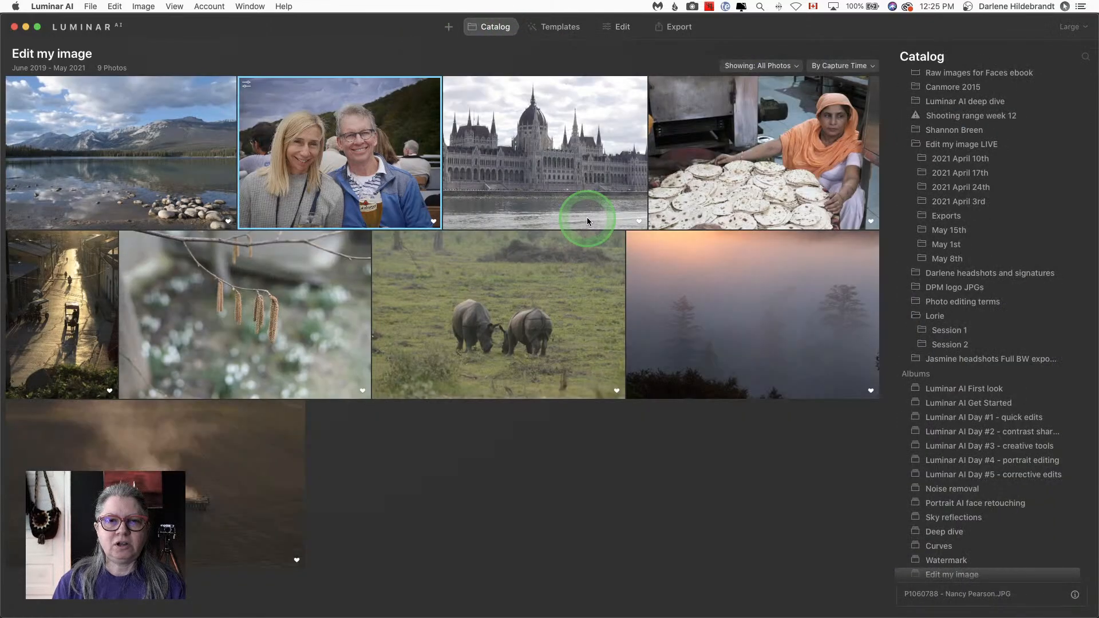
double_click(535, 175)
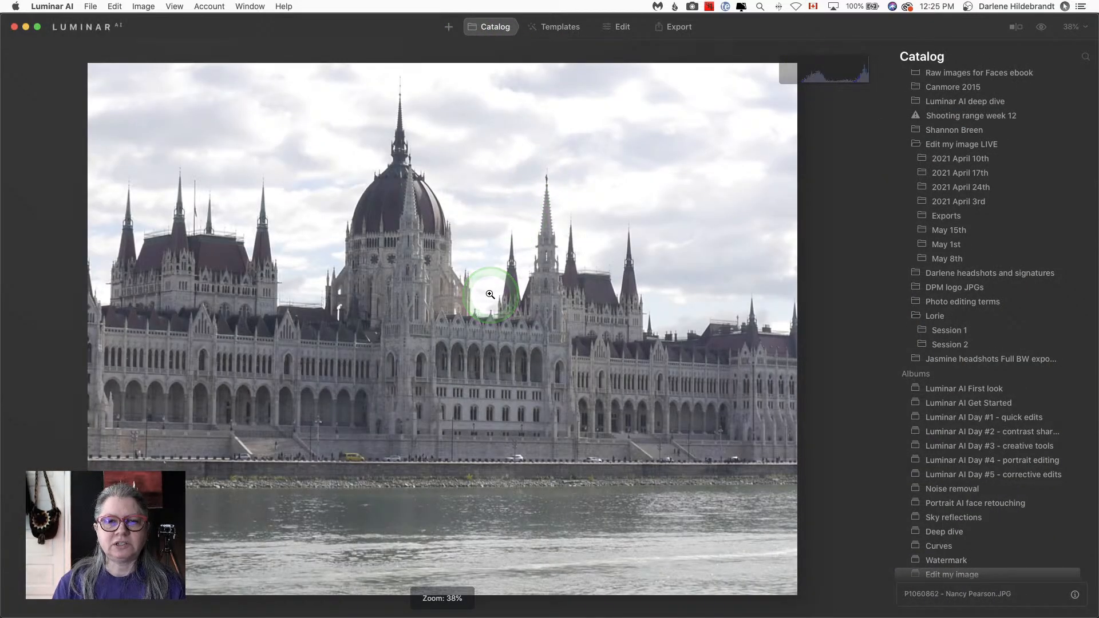
click(621, 27)
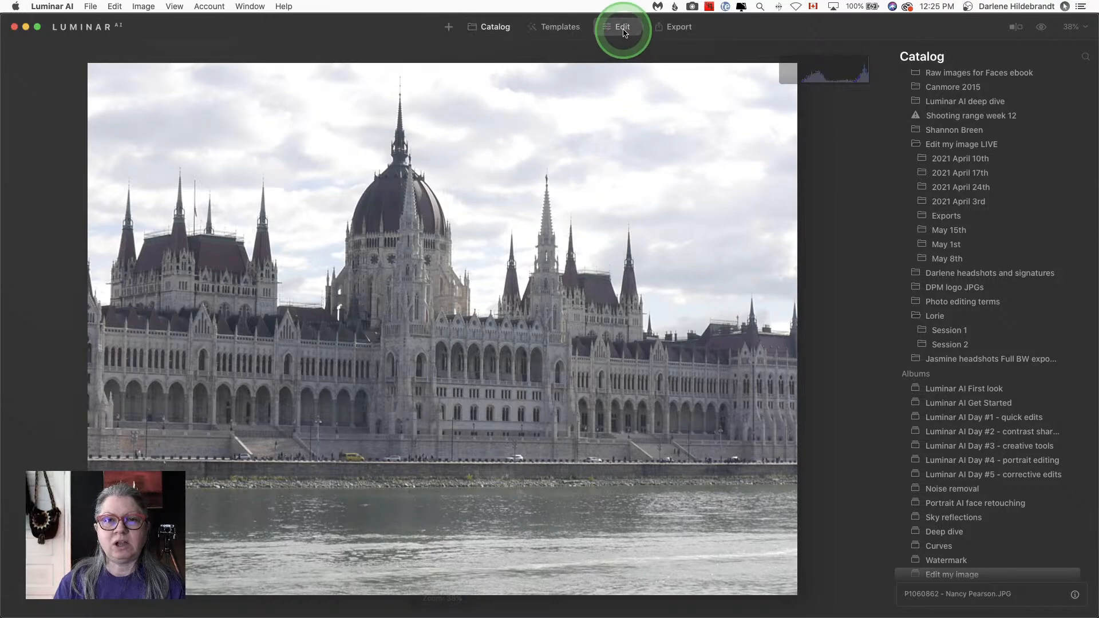
Step: Apply the saved custom template Toscana edited to the parliament photo
click(566, 28)
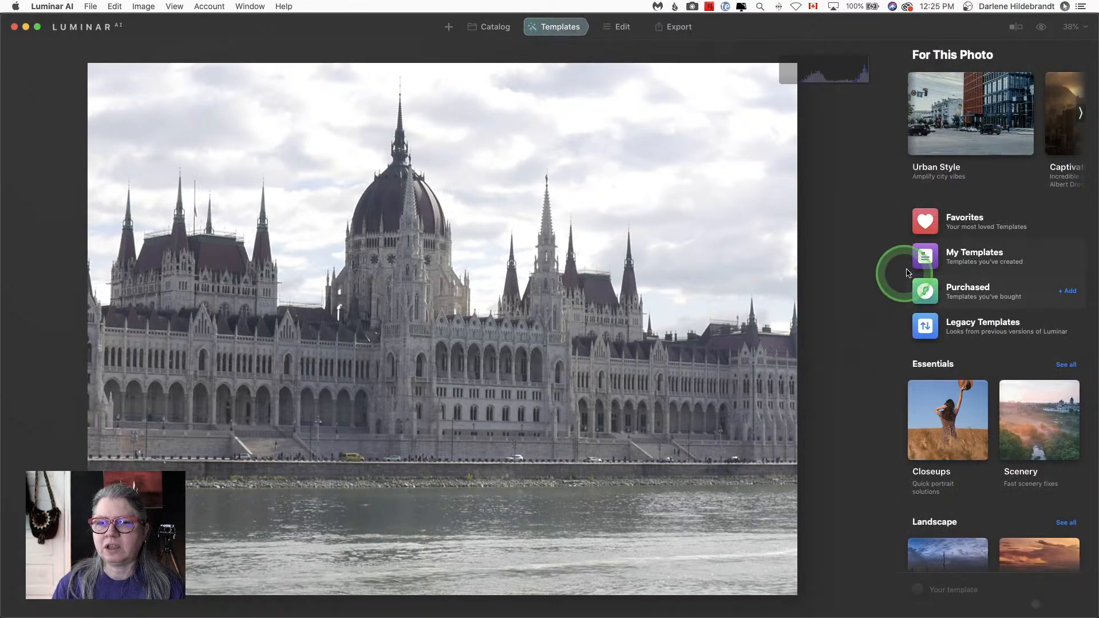
click(916, 255)
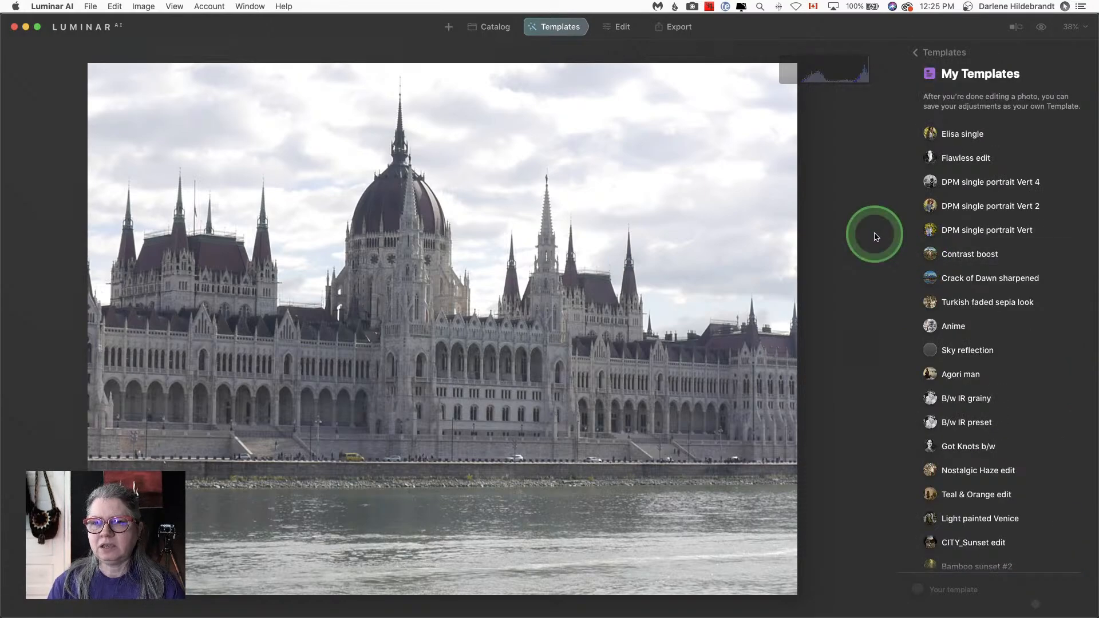
scroll(982, 479, down, 5)
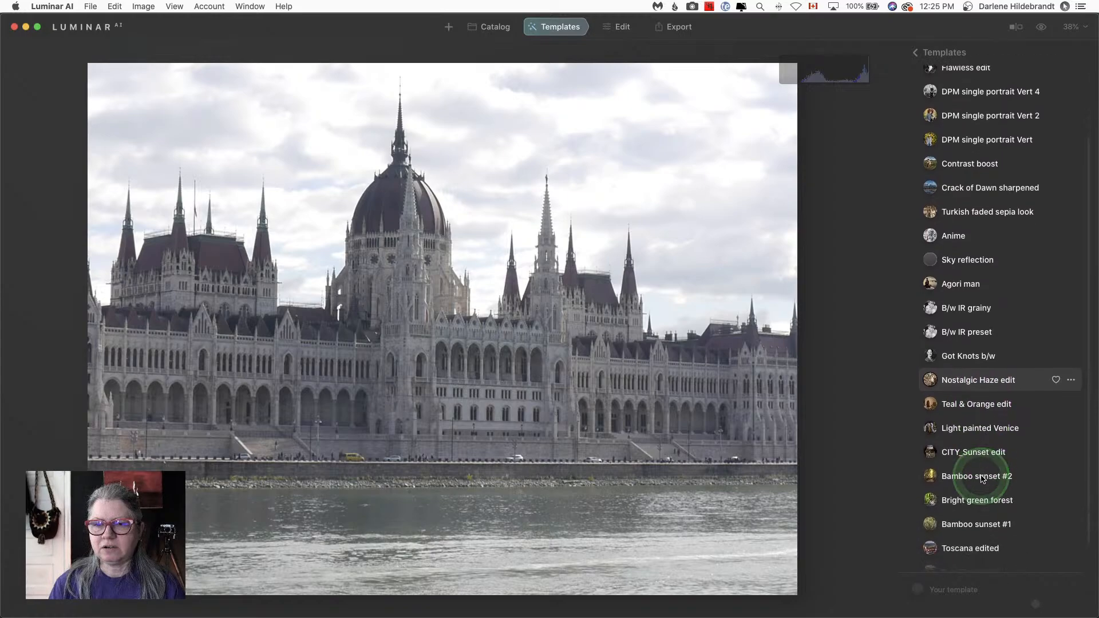
click(963, 513)
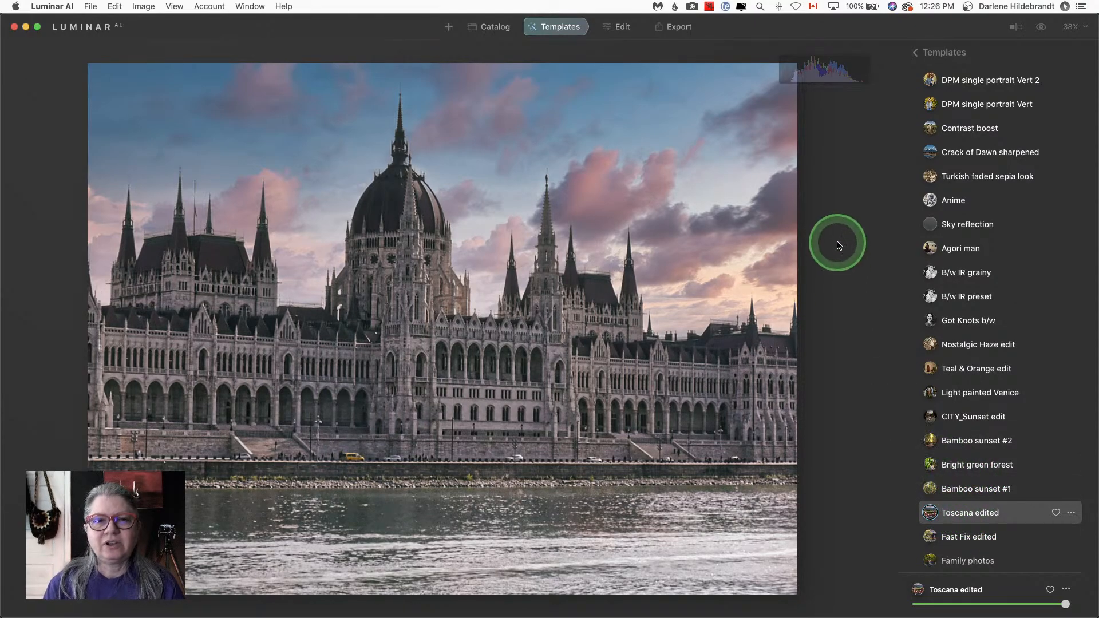
Step: Replace the parliament photo's sky with the pink and purple sunset clouds from the DPM sky replacement pack in Sky AI
click(609, 37)
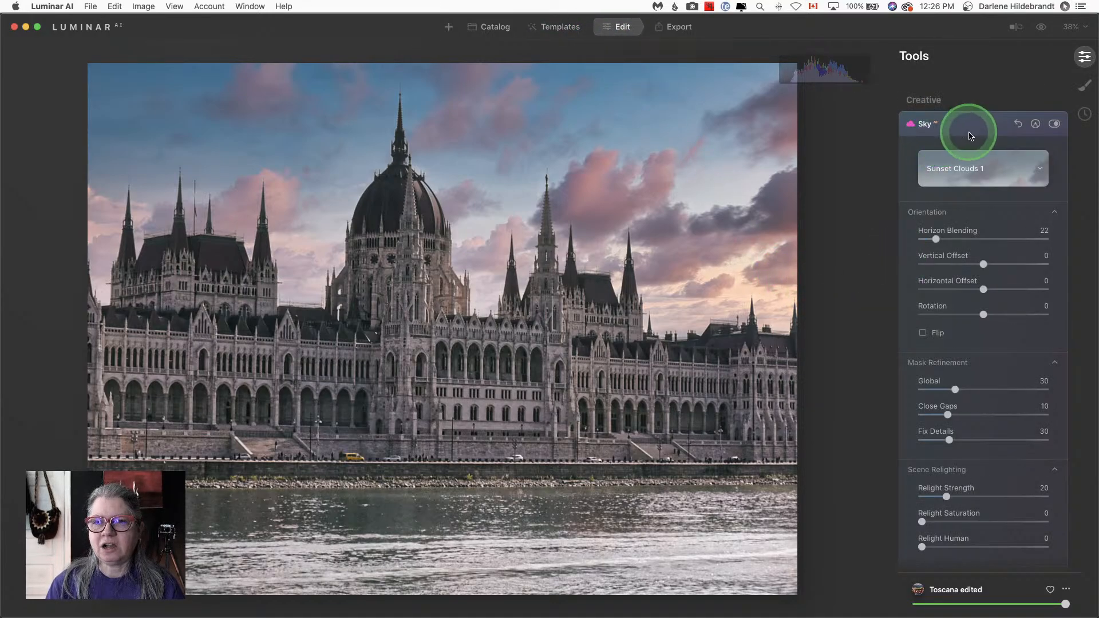
click(998, 168)
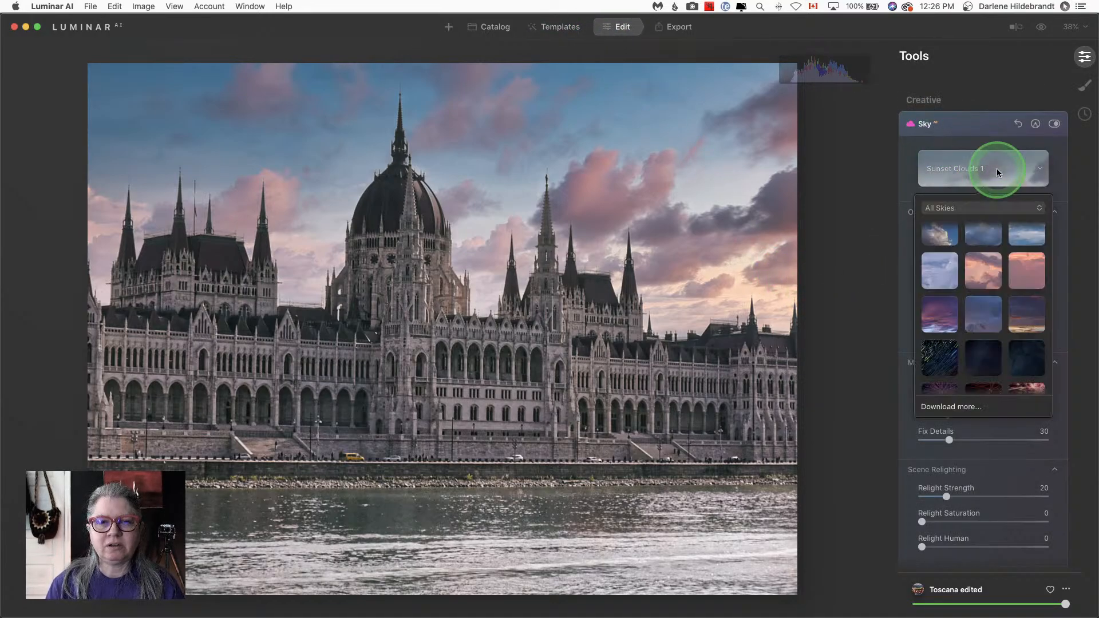
click(988, 271)
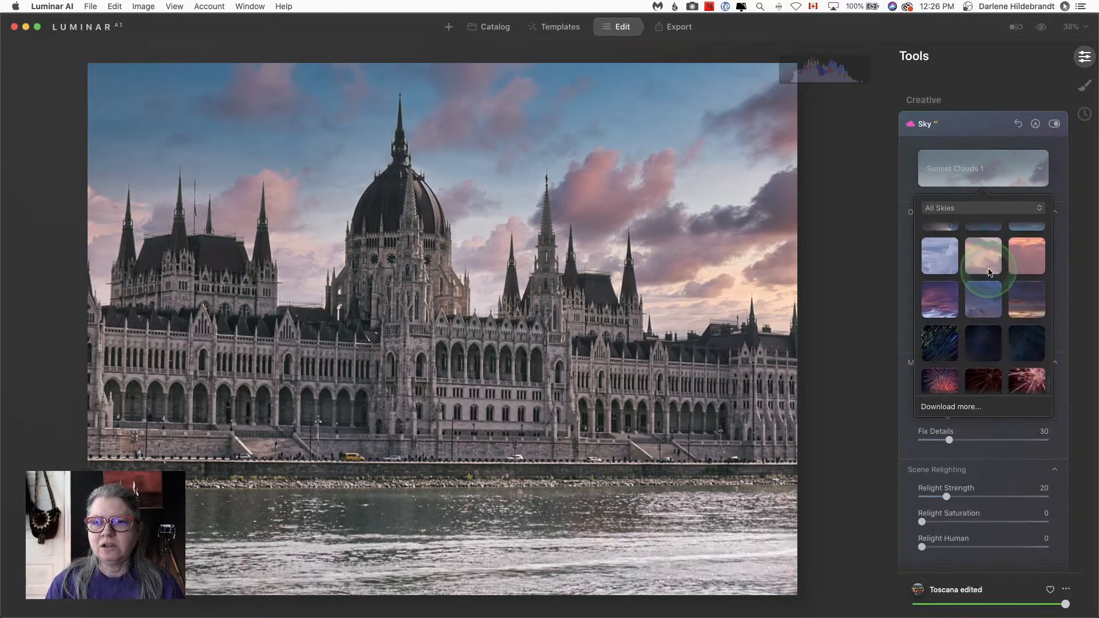
click(983, 296)
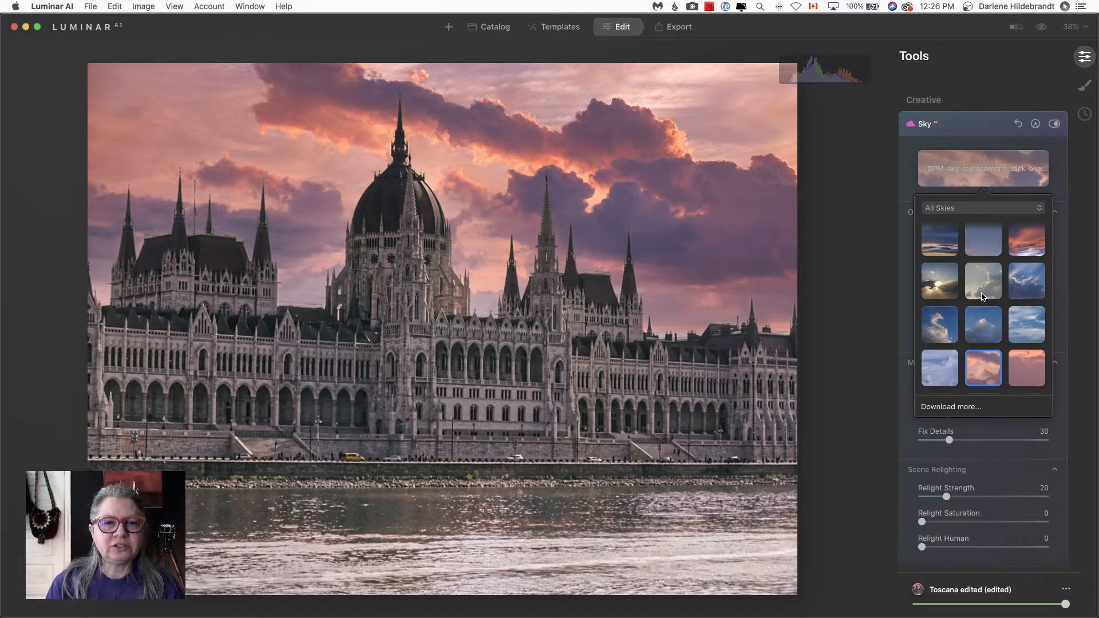
click(908, 184)
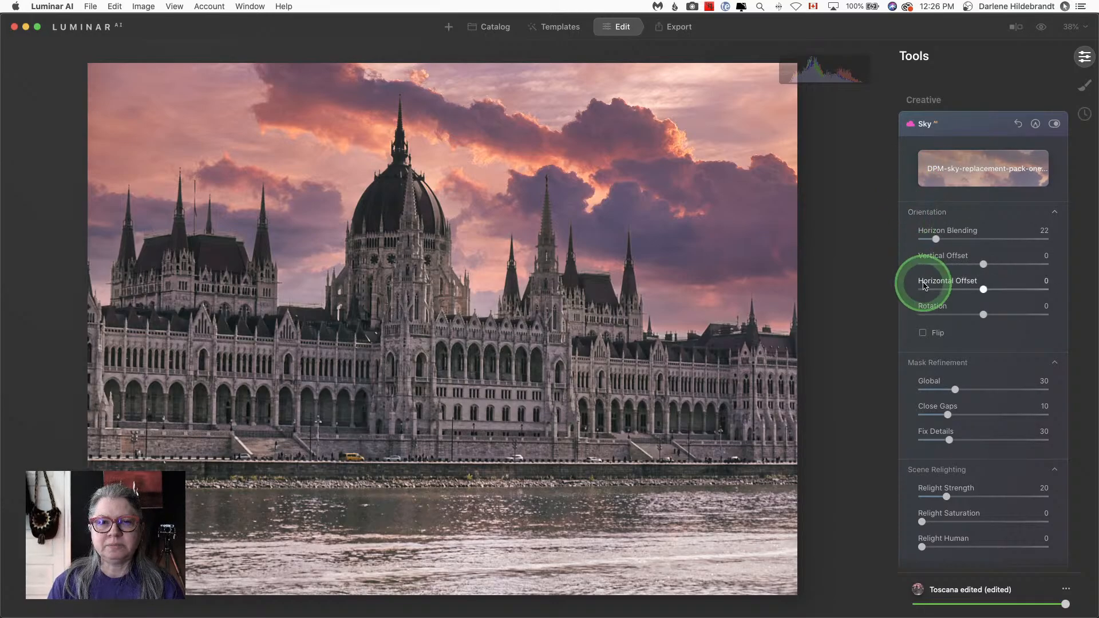
Step: Set the replacement sky's Relight Strength to 54 and Relight Saturation to 46
scroll(926, 285, down, 1)
scroll(964, 371, down, 5)
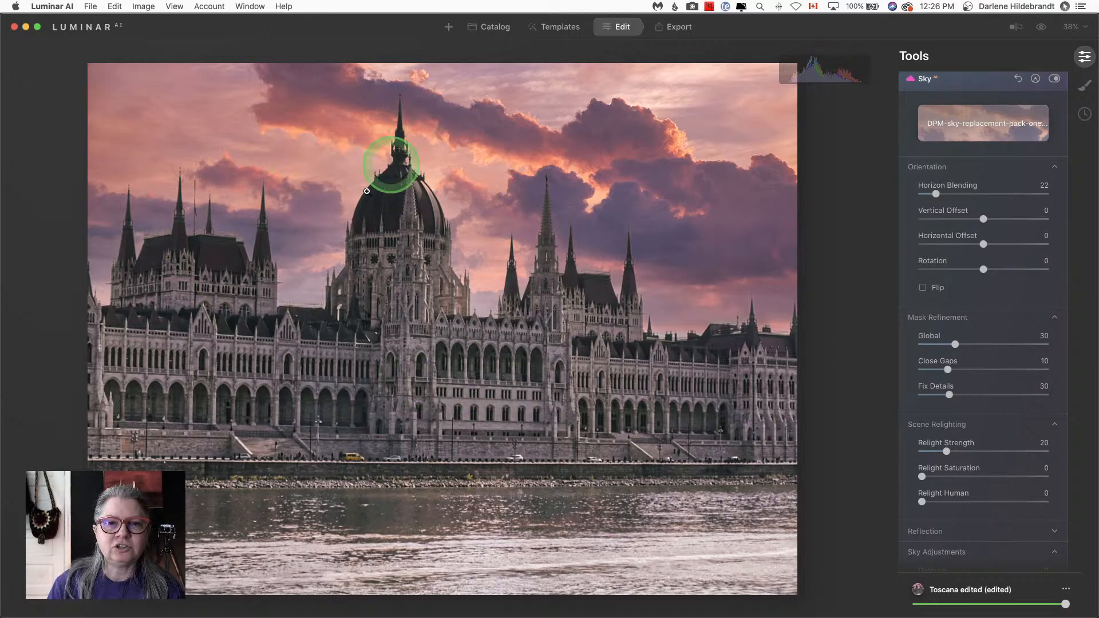
scroll(1050, 343, down, 7)
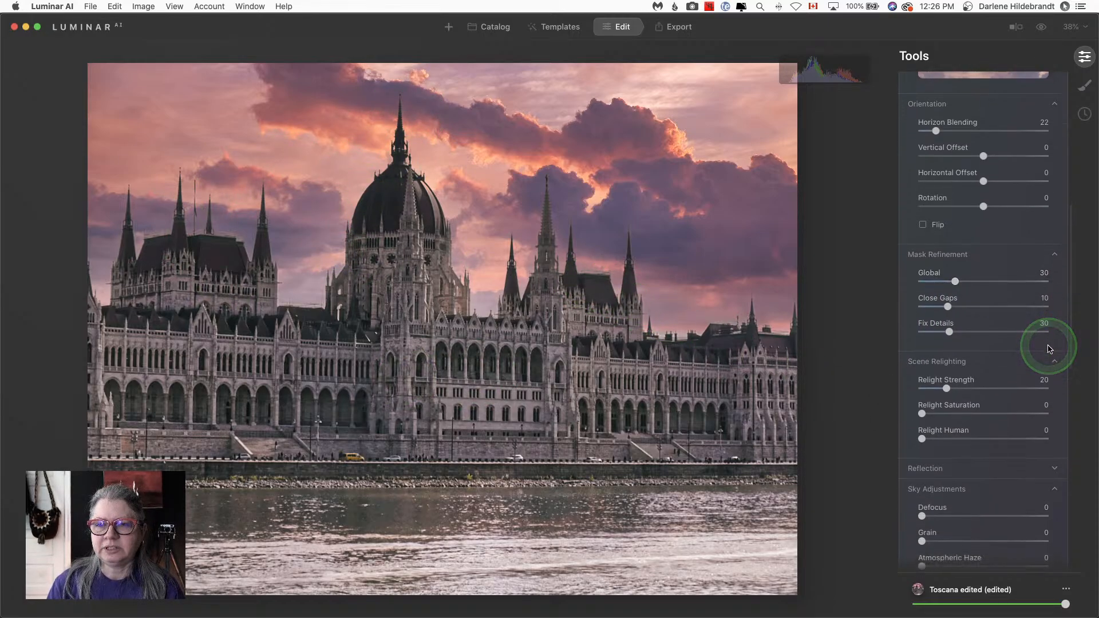
drag(948, 389, 989, 389)
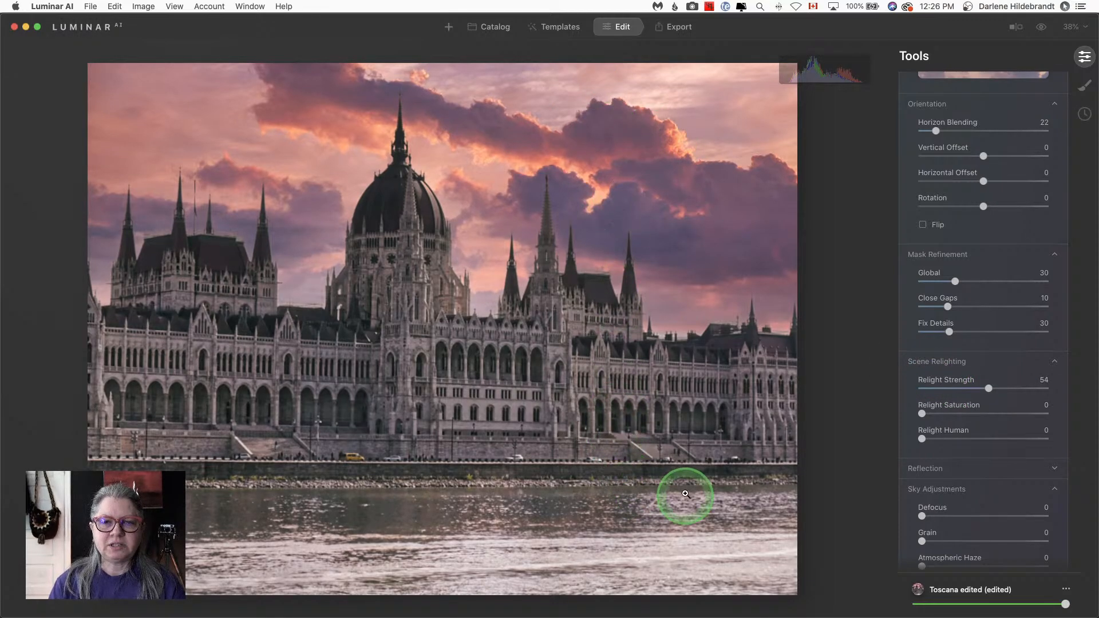
drag(922, 414, 975, 417)
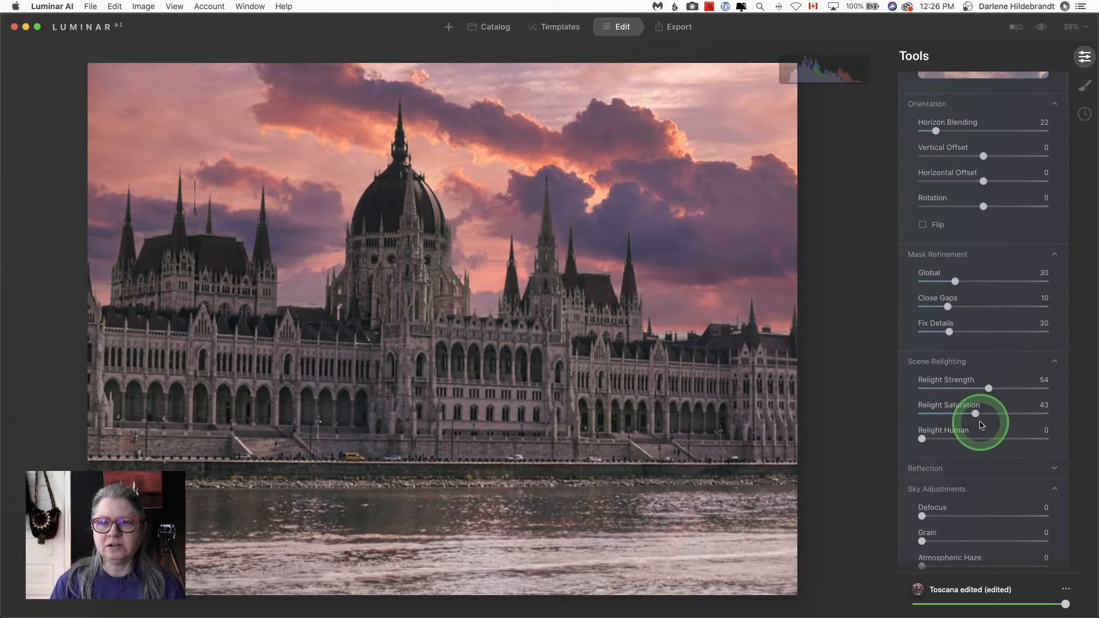
mouse_move(977, 414)
mouse_down()
mouse_move(953, 412)
mouse_move(977, 413)
mouse_up()
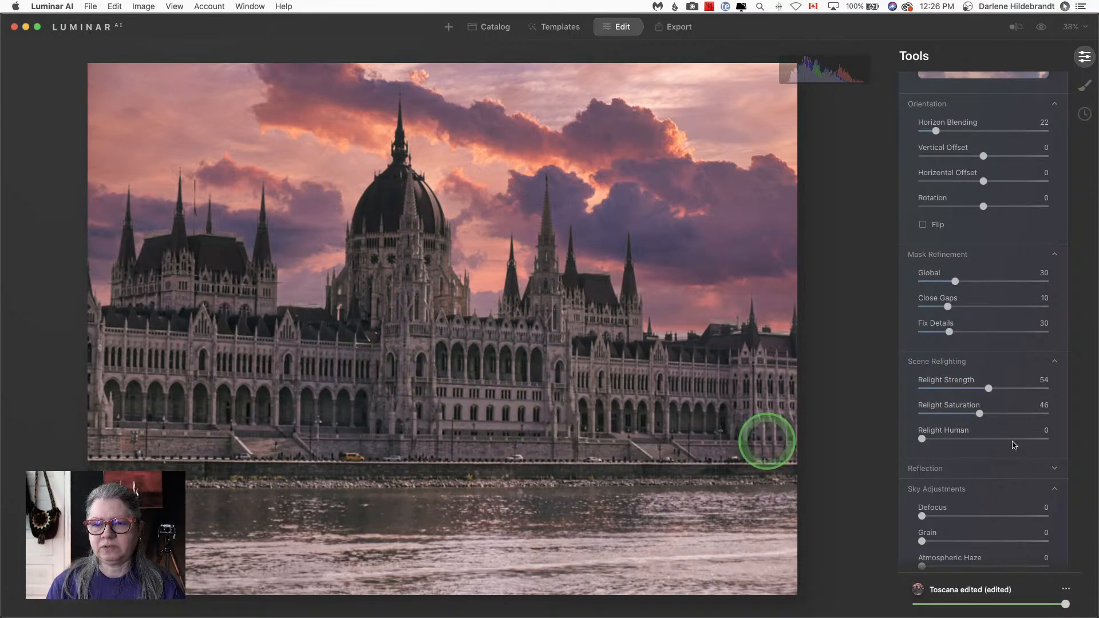
Step: Set the replacement sky's Atmospheric Haze to 65 and its Brightness to 18
scroll(1013, 446, down, 2)
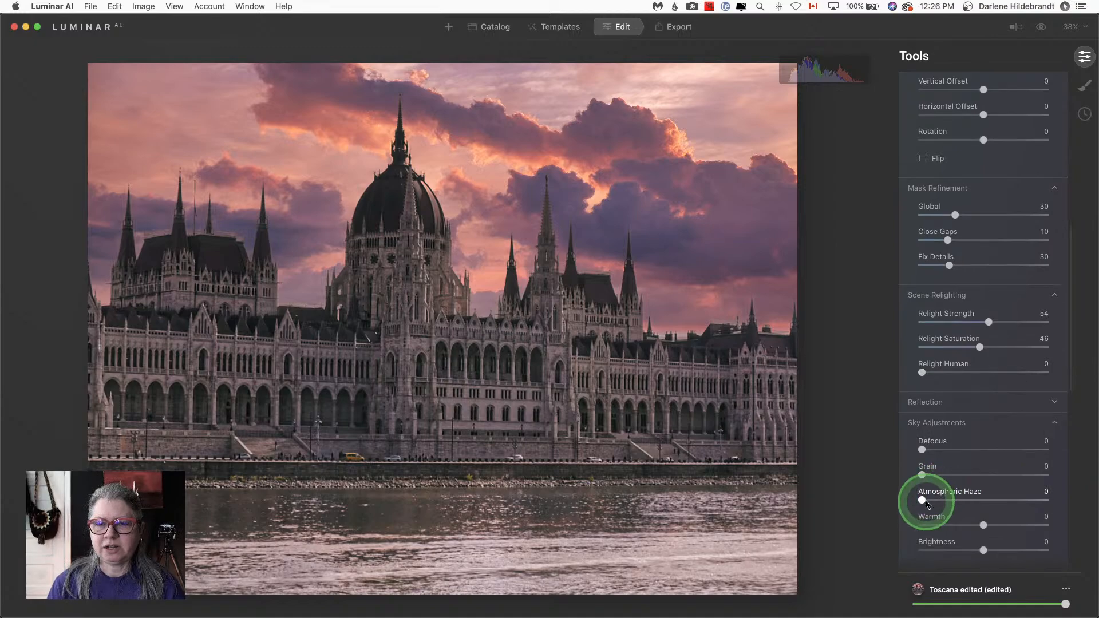
drag(925, 502, 997, 503)
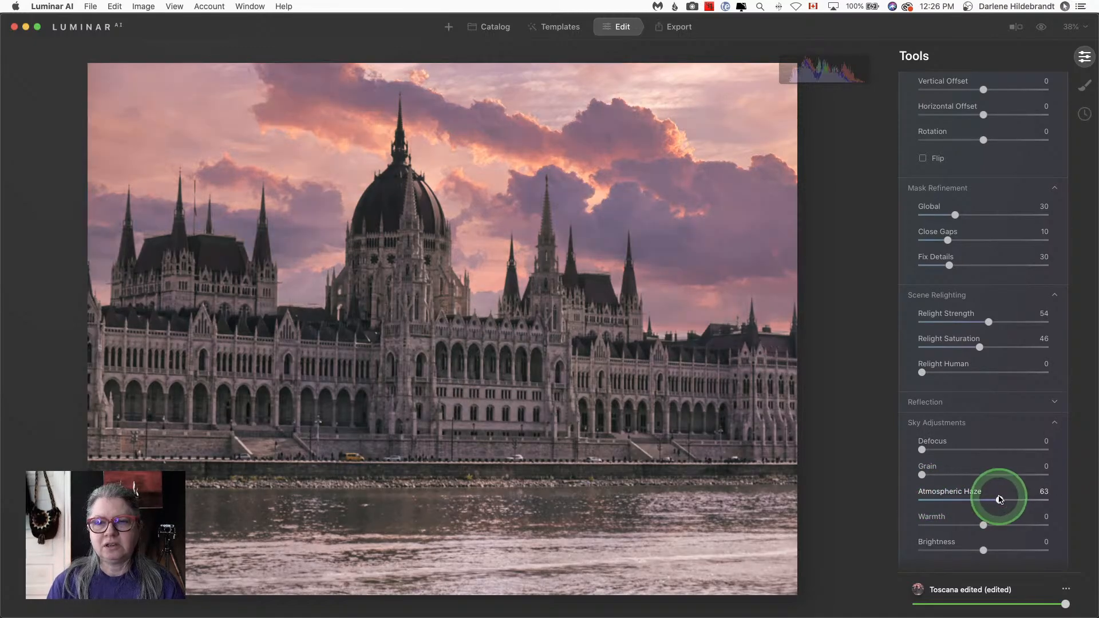
mouse_move(998, 504)
mouse_down()
mouse_move(952, 501)
mouse_move(1001, 500)
mouse_up()
drag(983, 550, 994, 550)
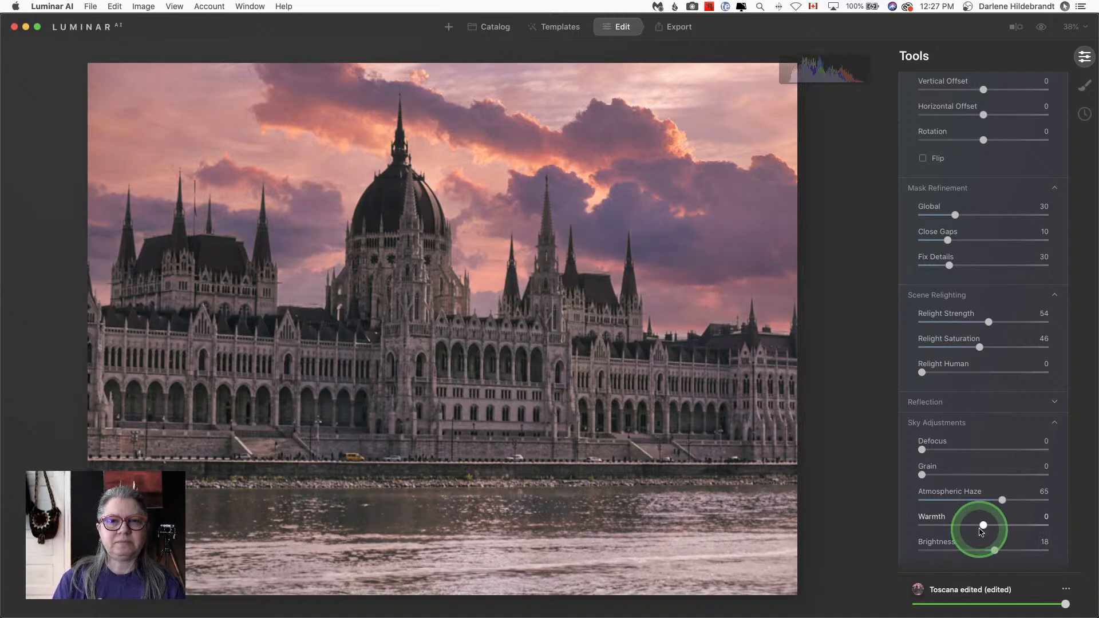
click(982, 526)
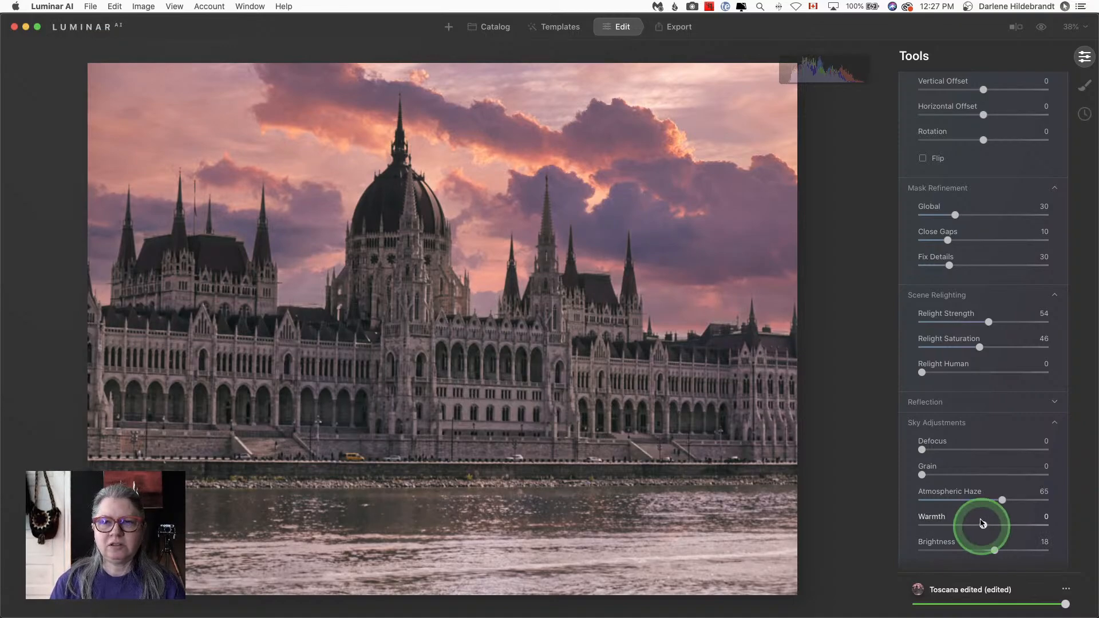
Step: Auto-align the parliament photo's horizon in Composition AI and set the crop ratio to Free
scroll(971, 406, up, 15)
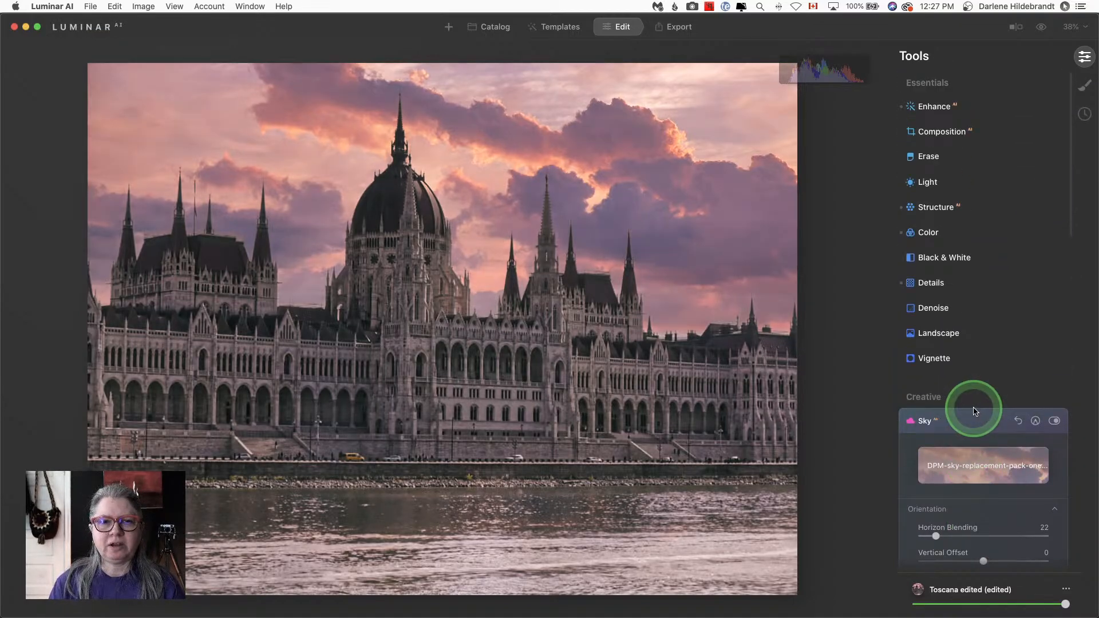
click(936, 132)
click(978, 163)
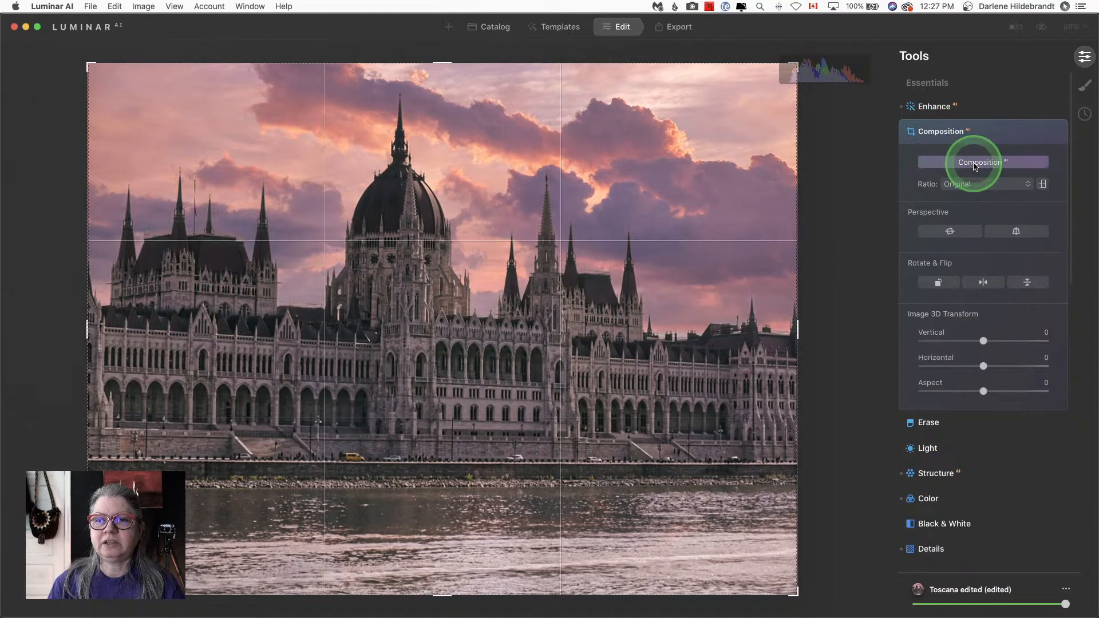
click(948, 232)
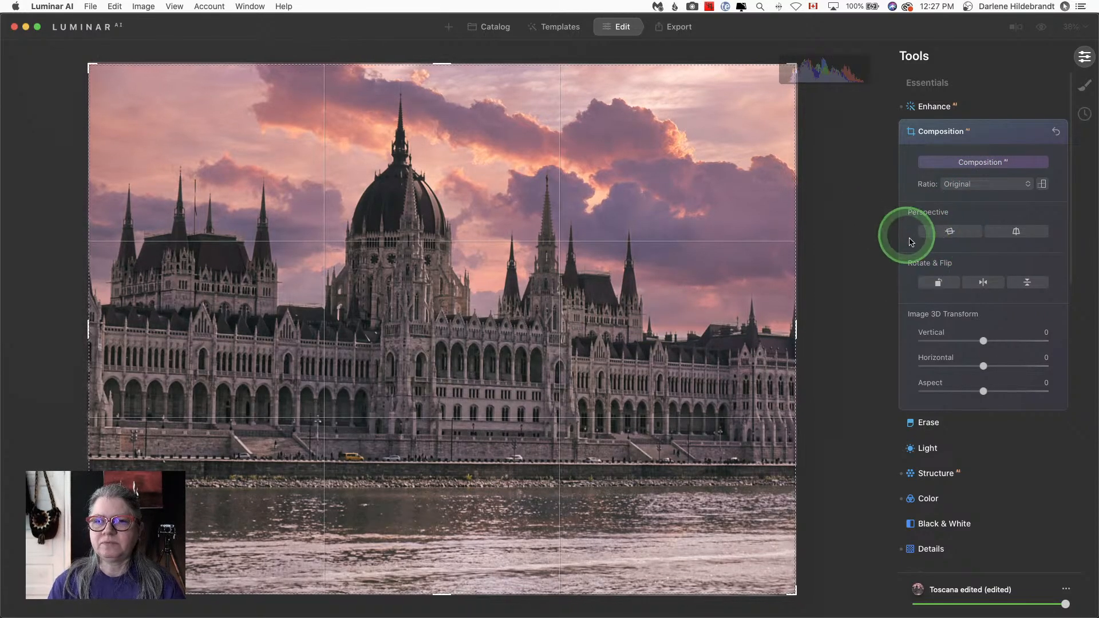
click(962, 185)
click(964, 195)
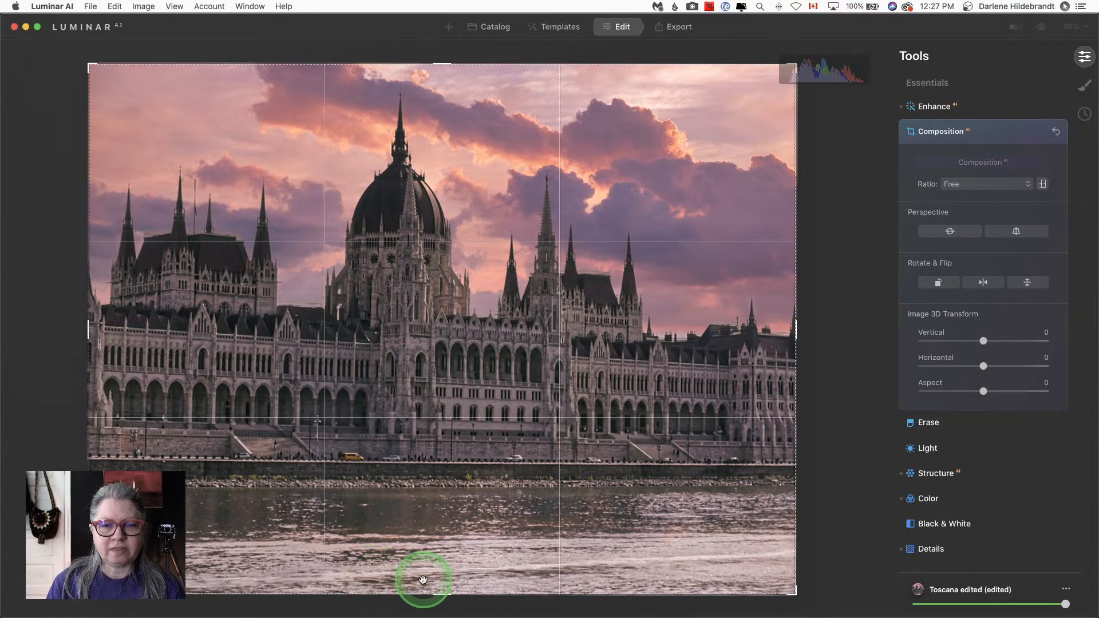
Step: Crop a strip of water off the photo's lower edge, rotate the image about -1°, and apply the crop
drag(442, 596, 443, 595)
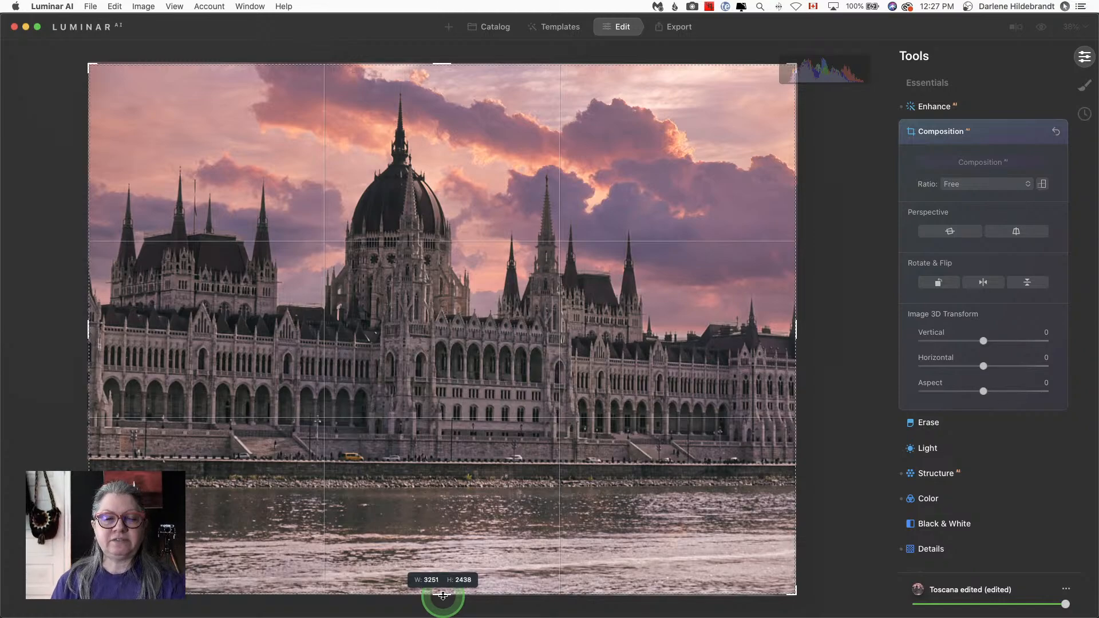
drag(443, 595, 443, 560)
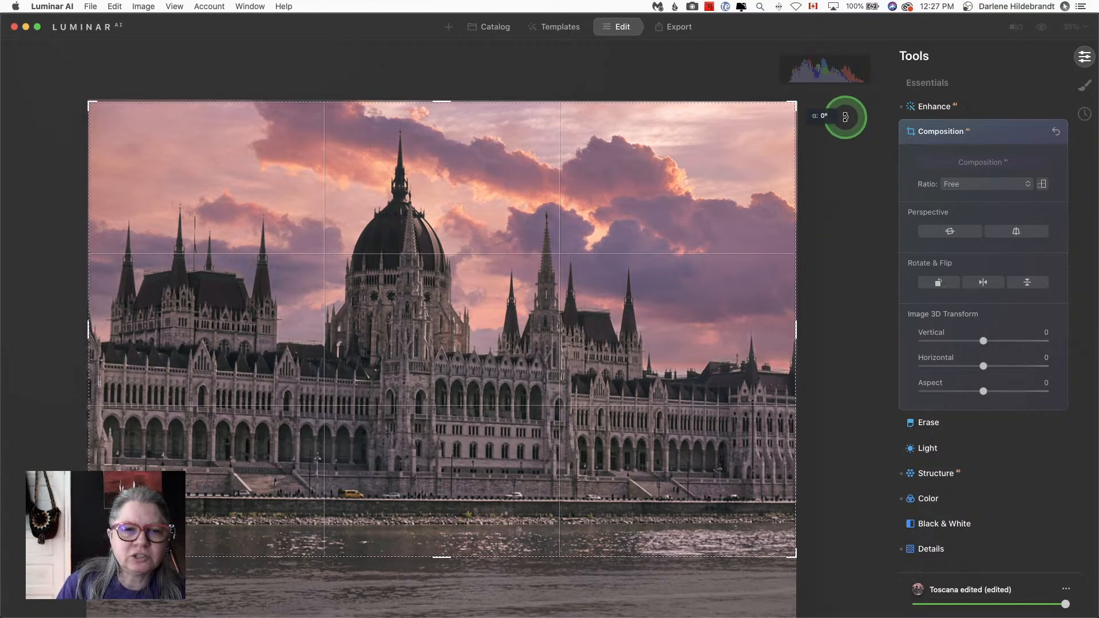
drag(843, 116, 839, 106)
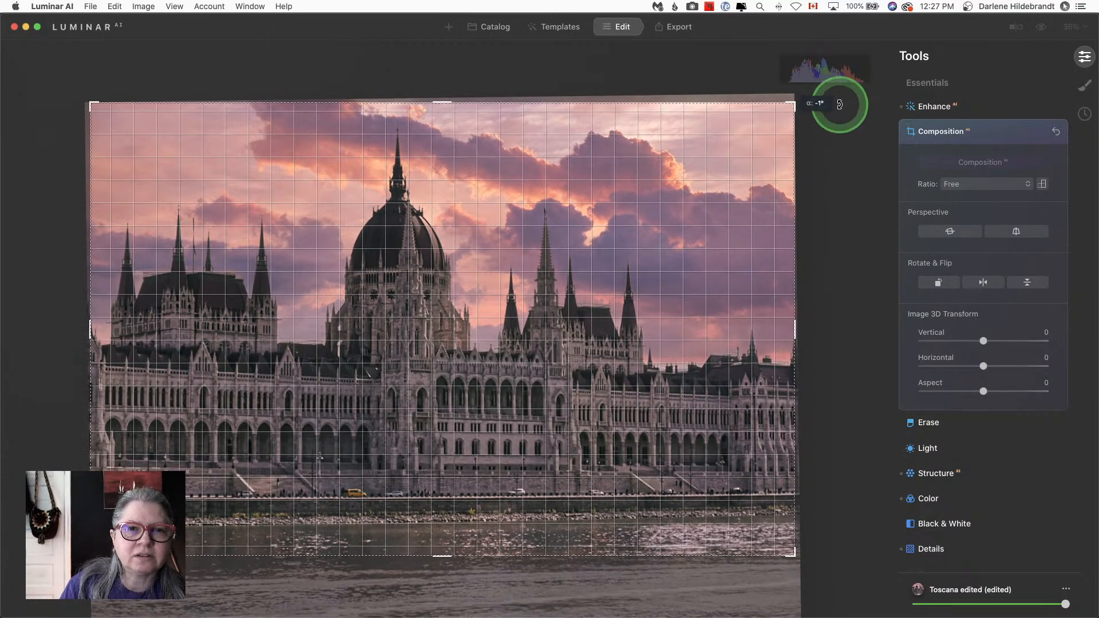
click(870, 233)
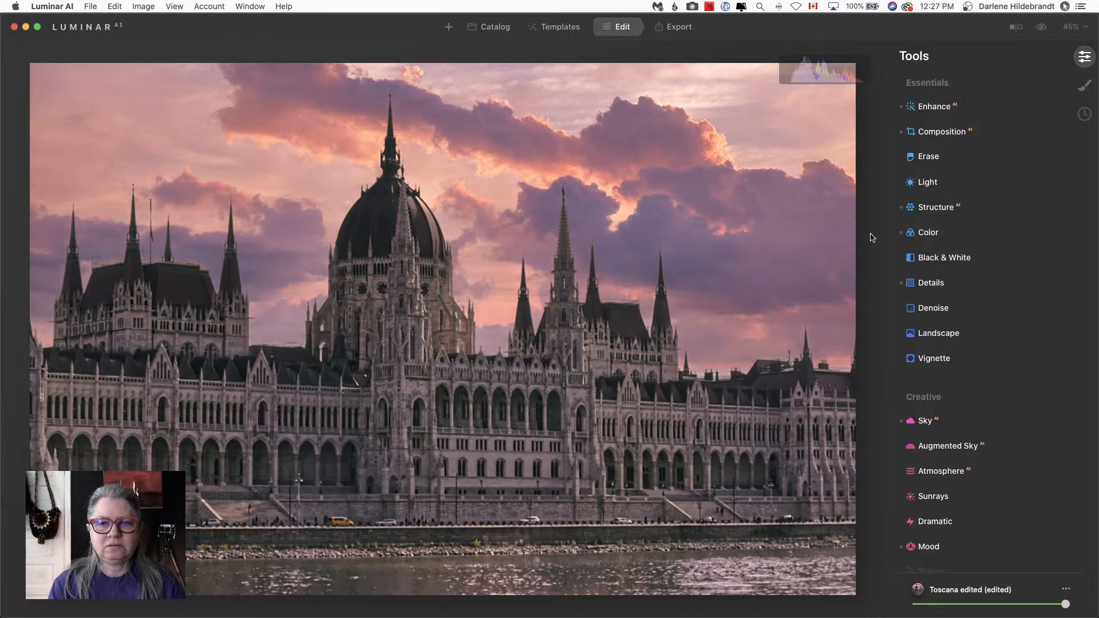
Step: Compare the parliament photo before and after editing, and return to the photo catalog
key(backslash)
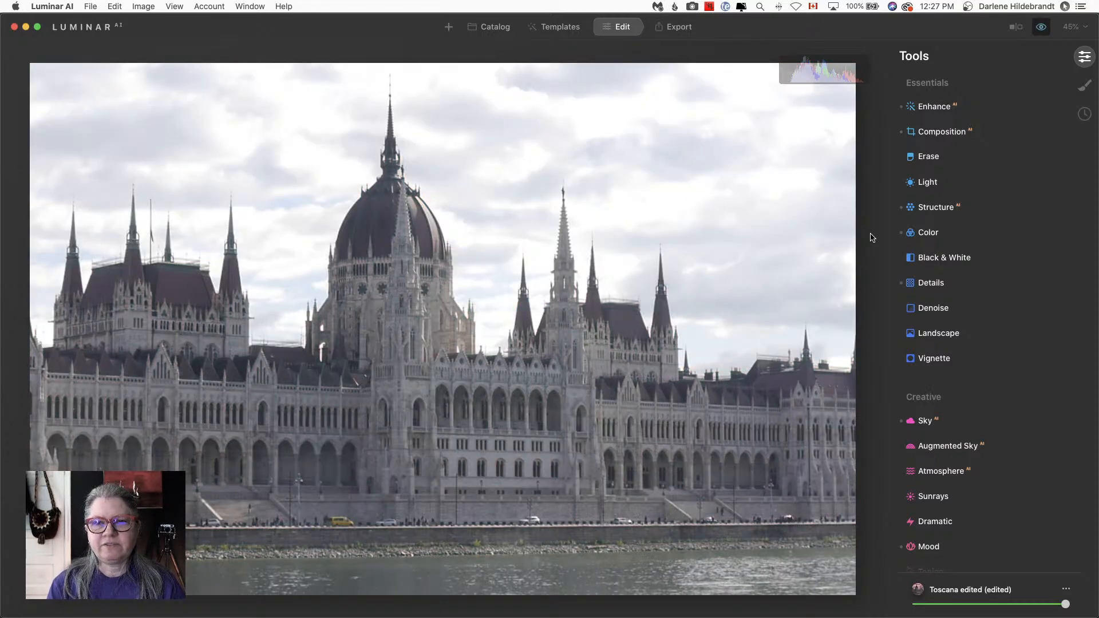
key(backslash)
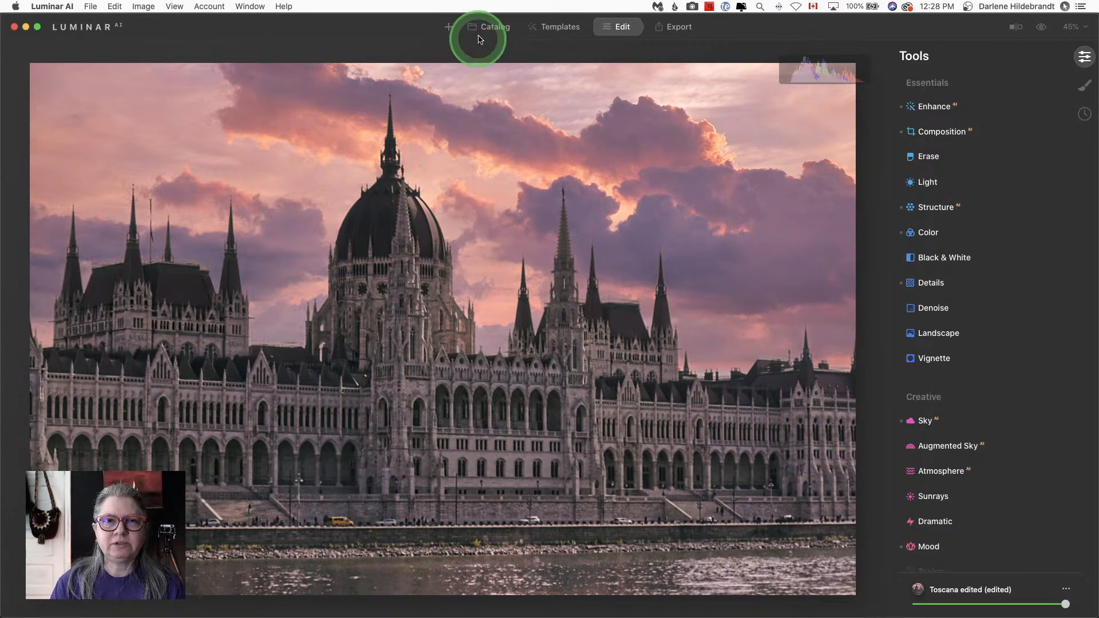
click(490, 28)
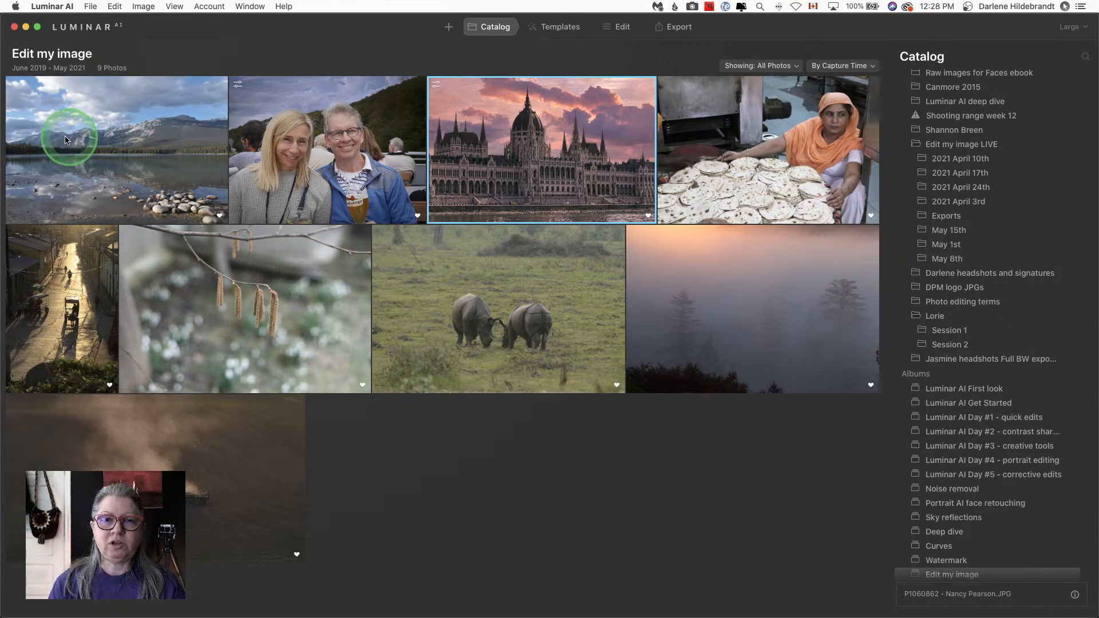
Step: Open the mountain lake photo, try the favorite template Fast Fix, and apply Backlit Clouds instead
double_click(127, 147)
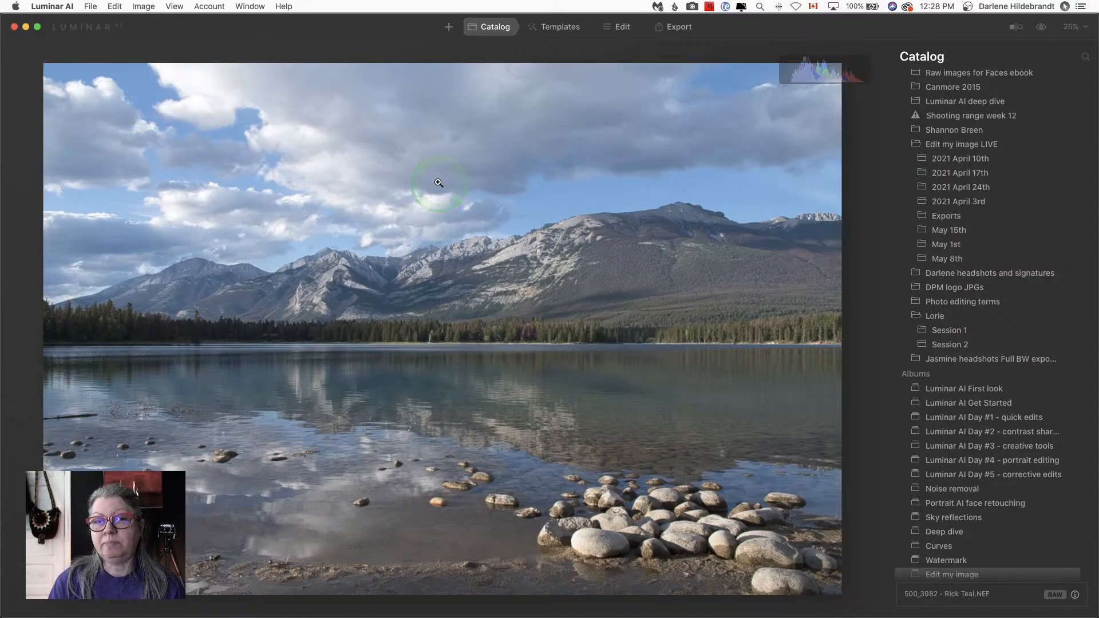
click(563, 30)
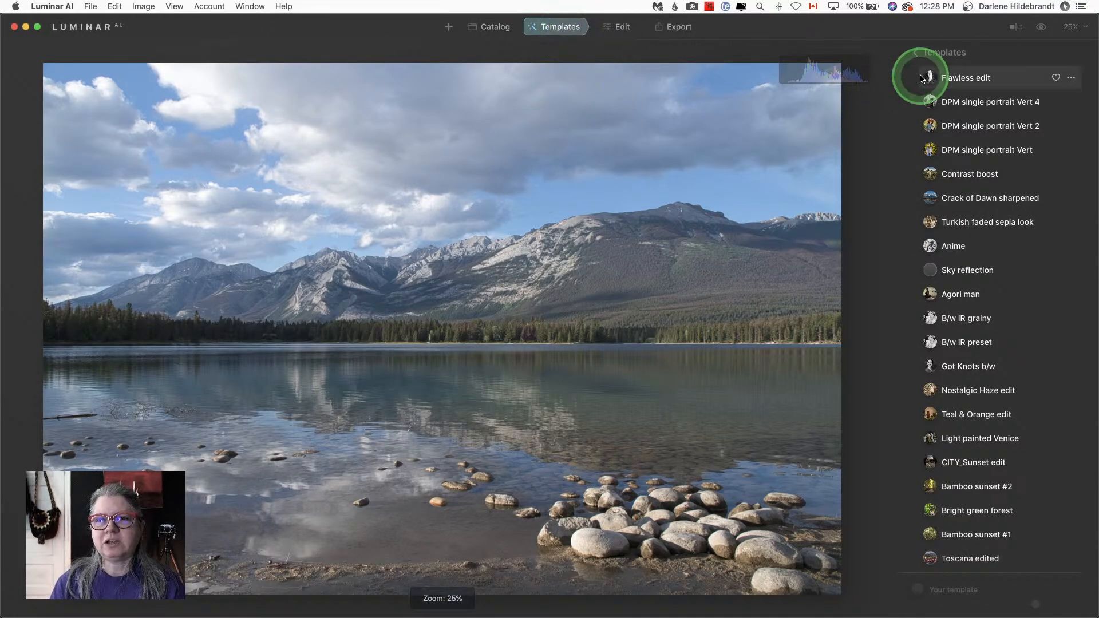
click(939, 52)
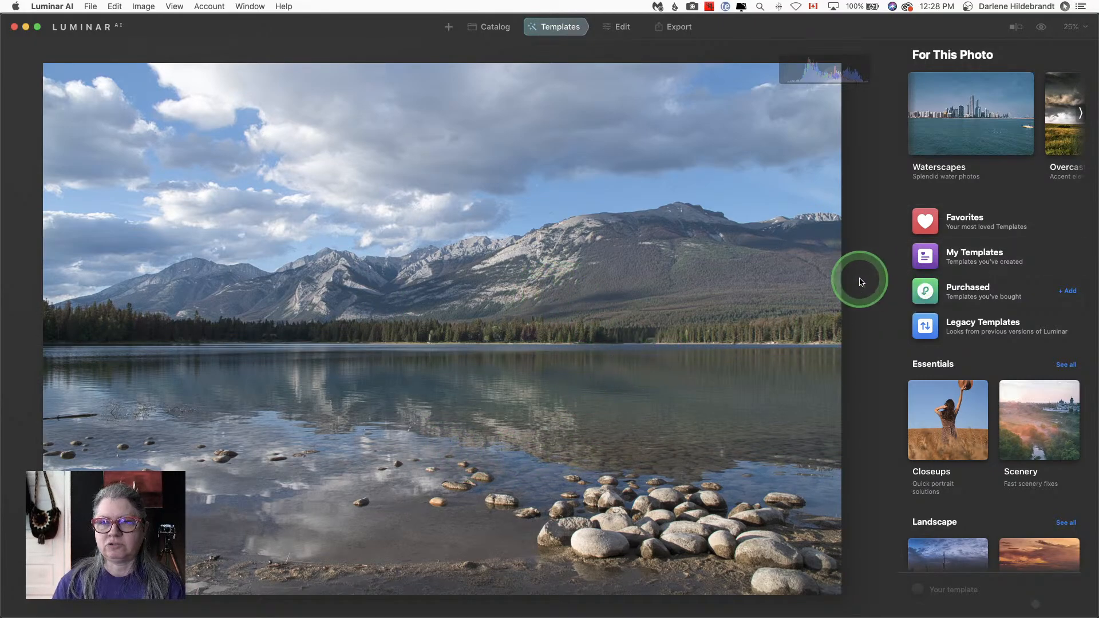
click(954, 227)
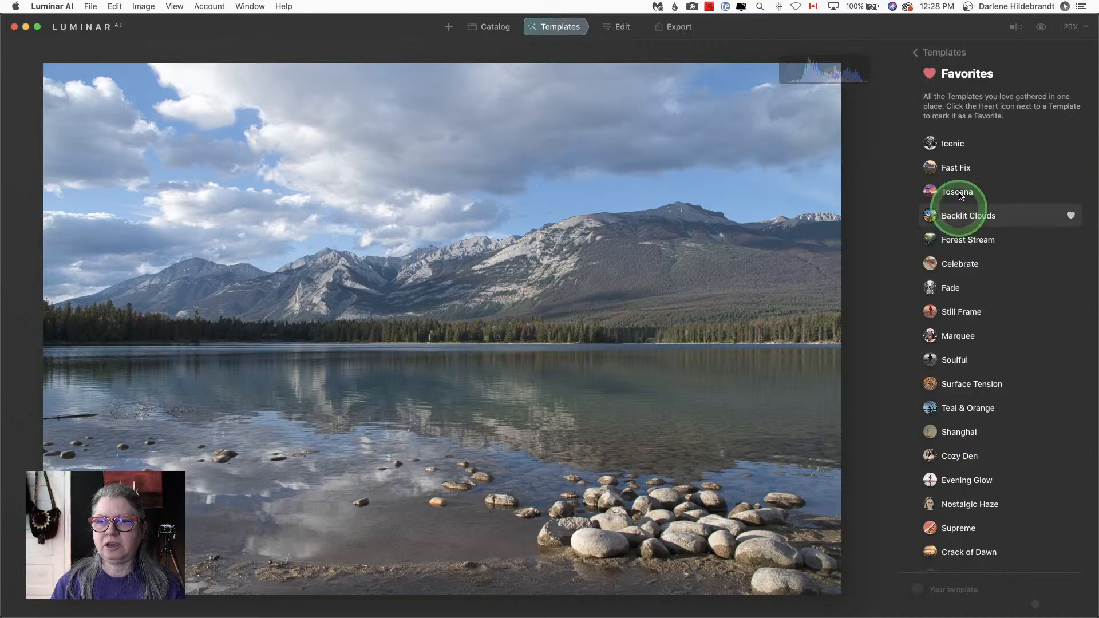
click(957, 169)
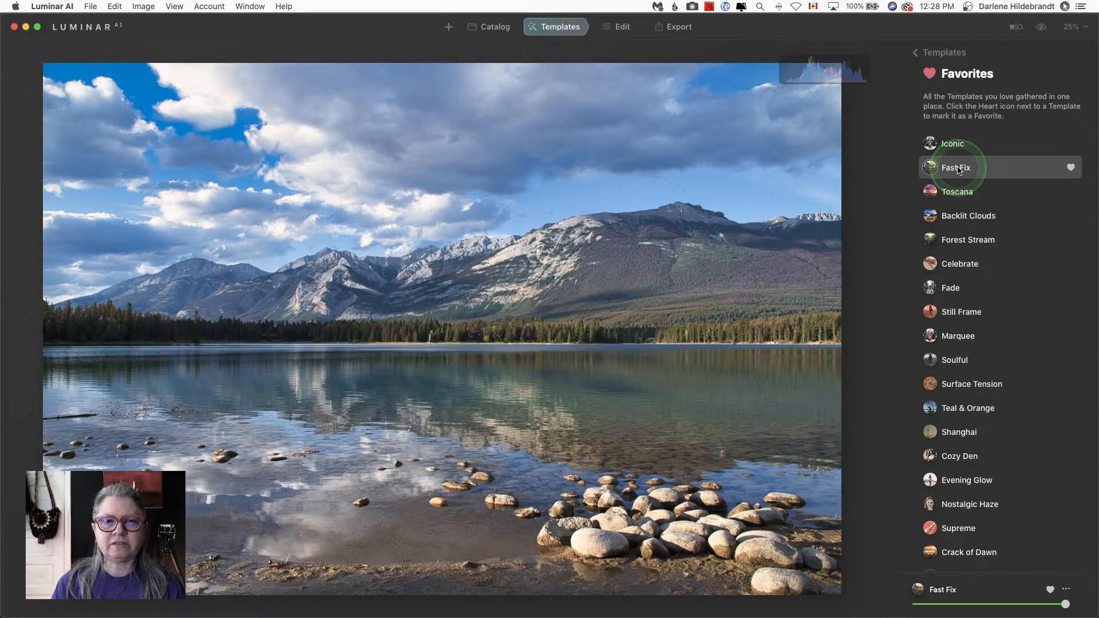
click(960, 218)
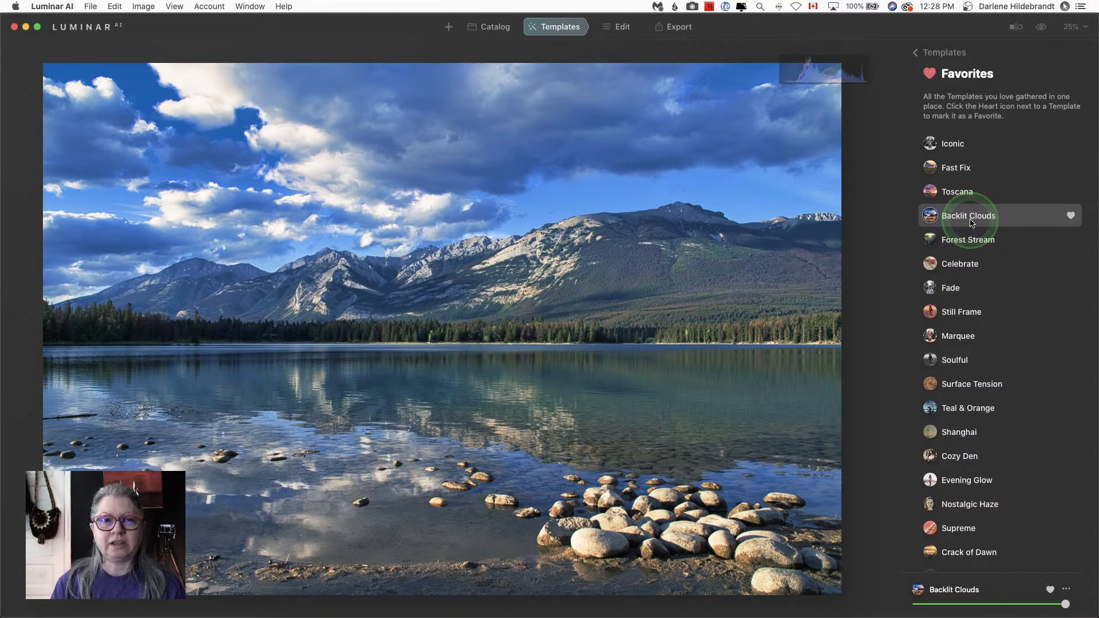
Step: Try the favorite templates Crack of Dawn, Supreme, Teal & Orange and Forest Stream on the mountain lake photo
scroll(1007, 229, down, 3)
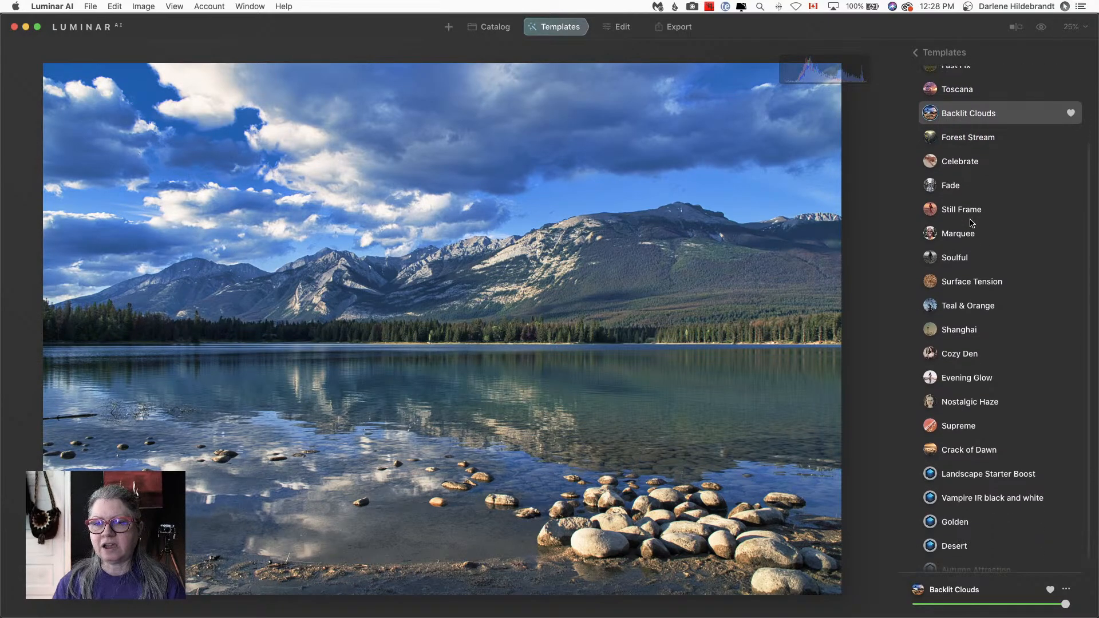
scroll(1008, 229, up, 1)
click(966, 453)
click(960, 502)
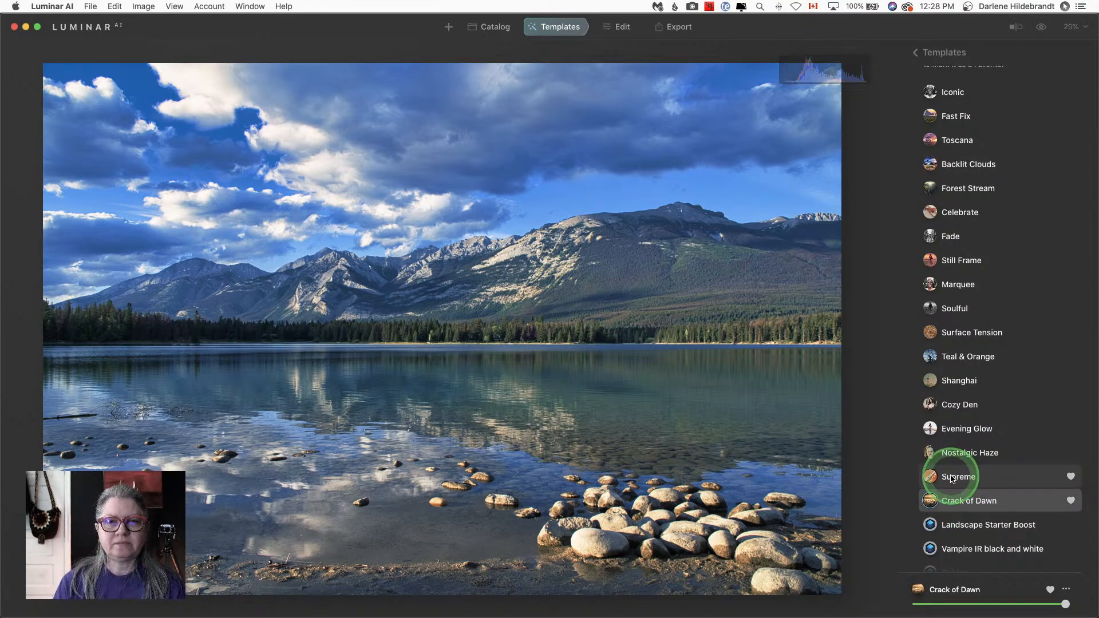
click(952, 478)
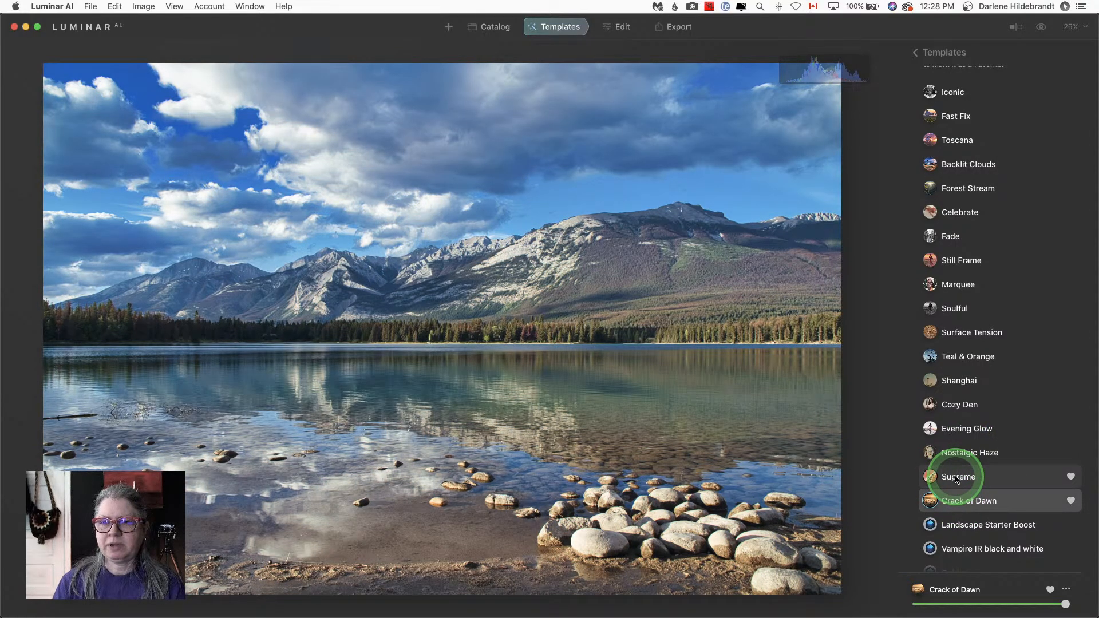
click(963, 361)
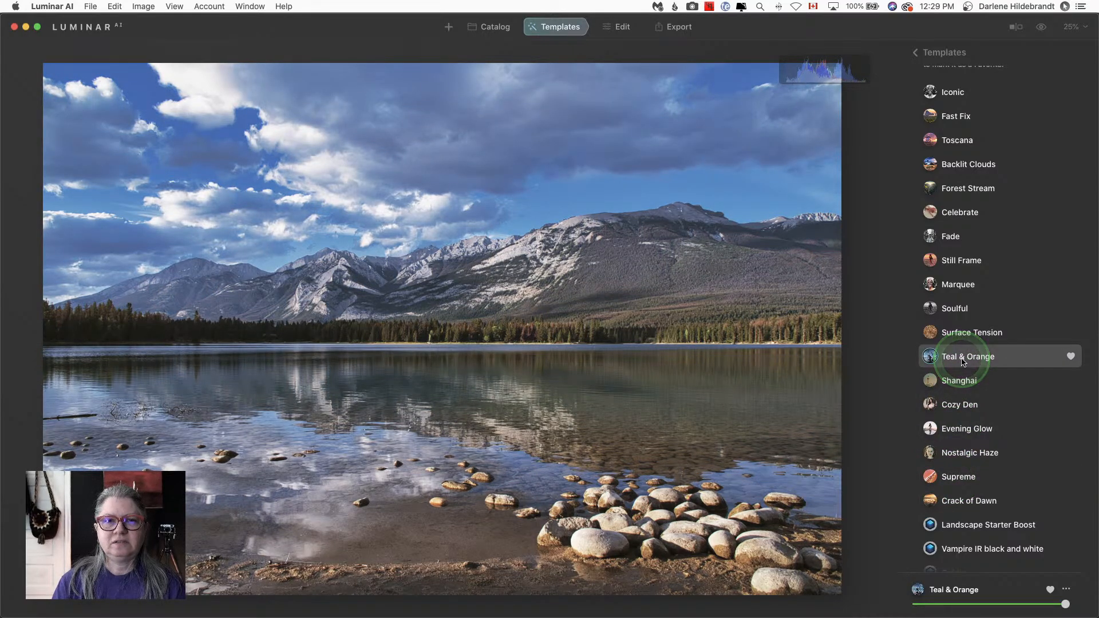
scroll(963, 362, up, 3)
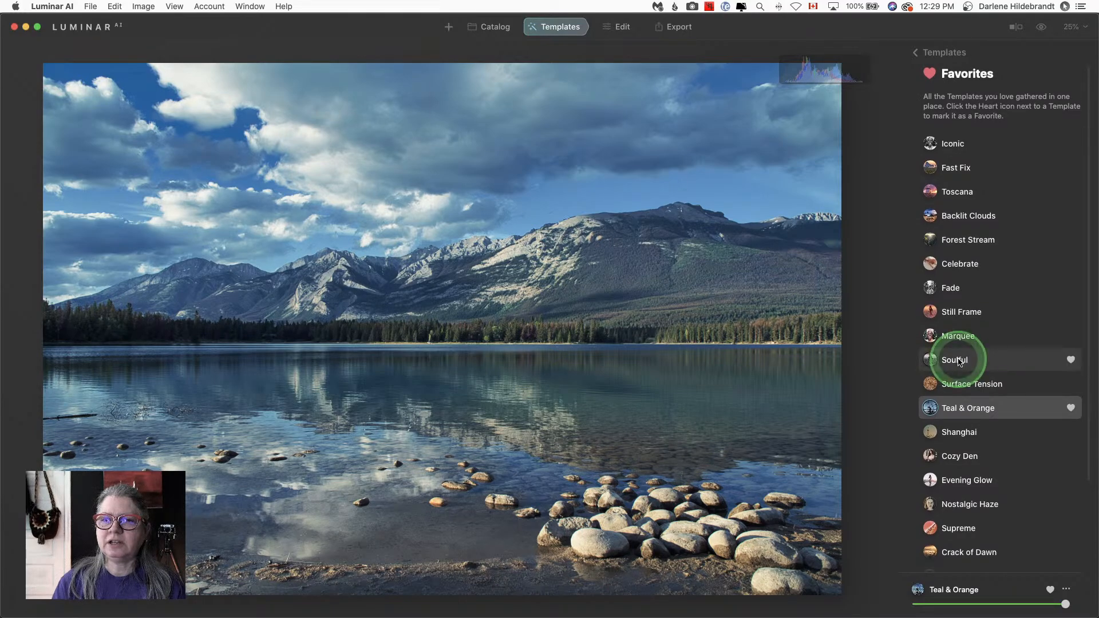
click(962, 246)
Step: Leave the favorites, open the suggested Waterscapes collection, and apply its Dark & Rich template to the lake photo
click(939, 55)
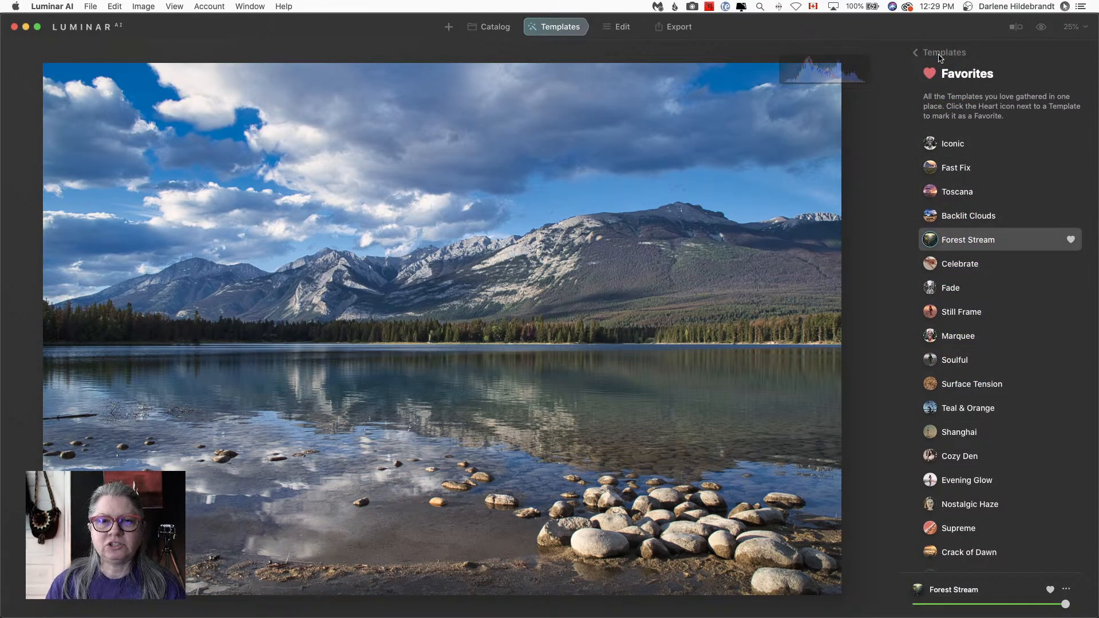
click(940, 55)
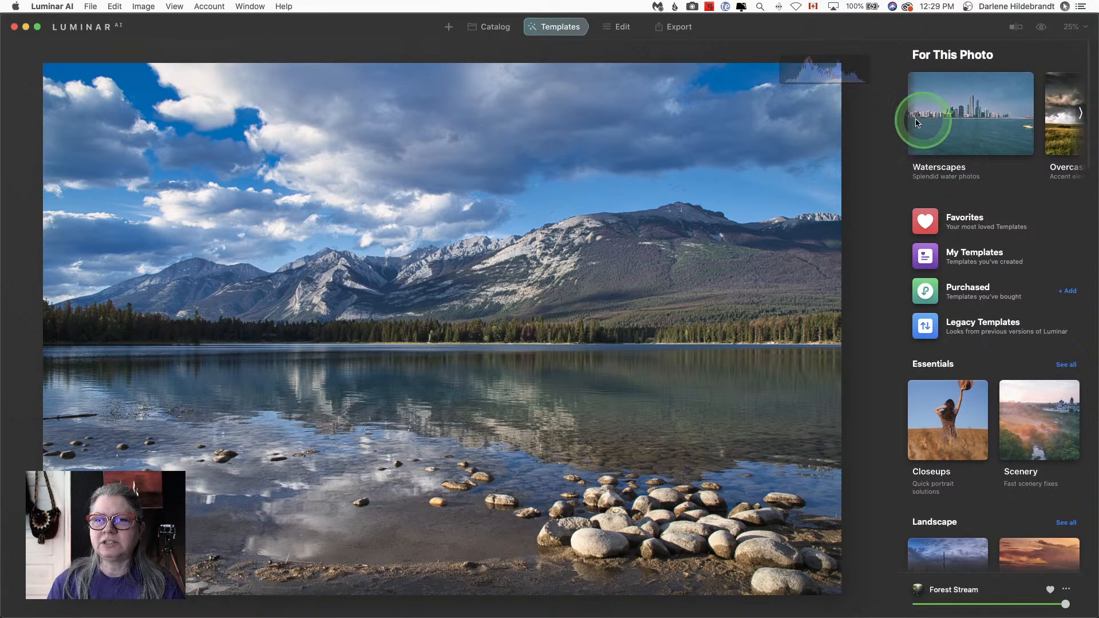
click(947, 115)
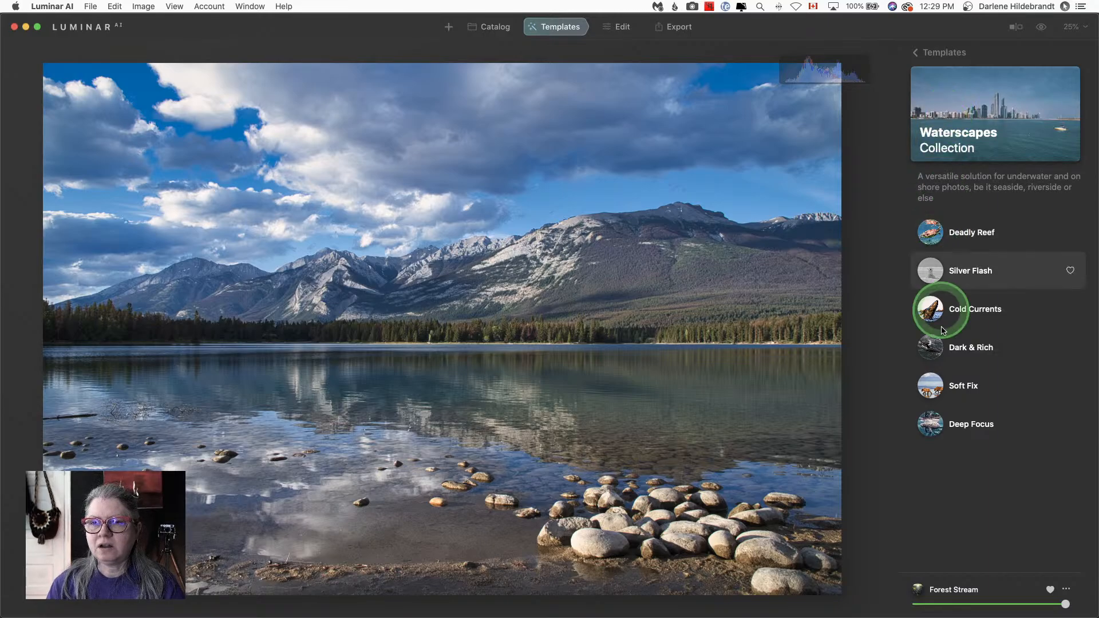
click(973, 349)
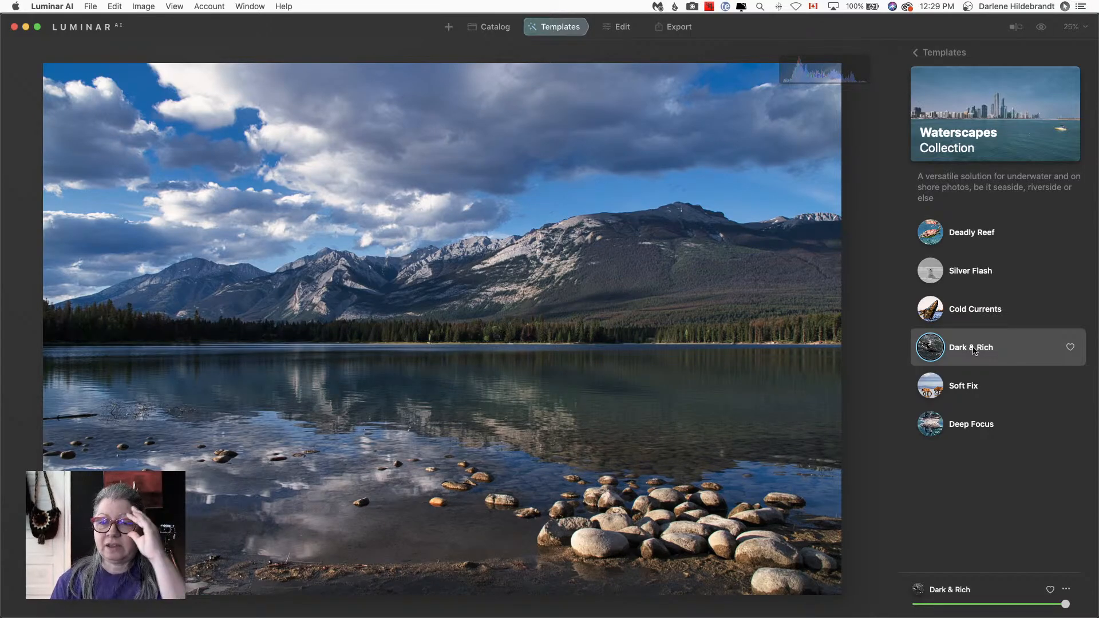
click(975, 351)
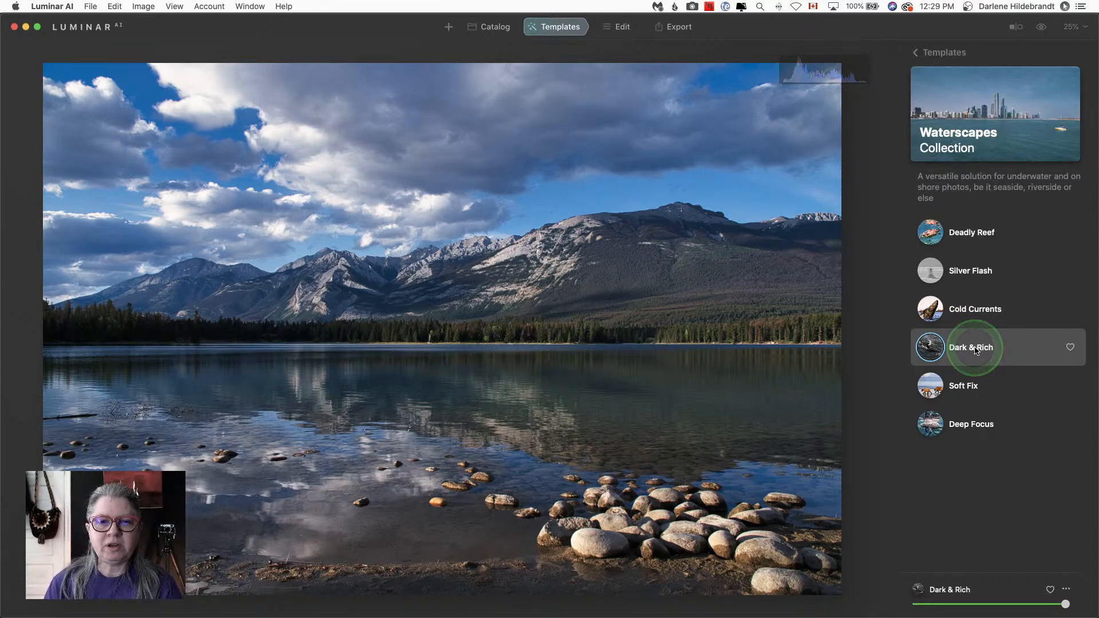
Step: Compare the lake photo before and after the Dark & Rich template, in both the template view and the editing tools
key(backslash)
key(backslash)
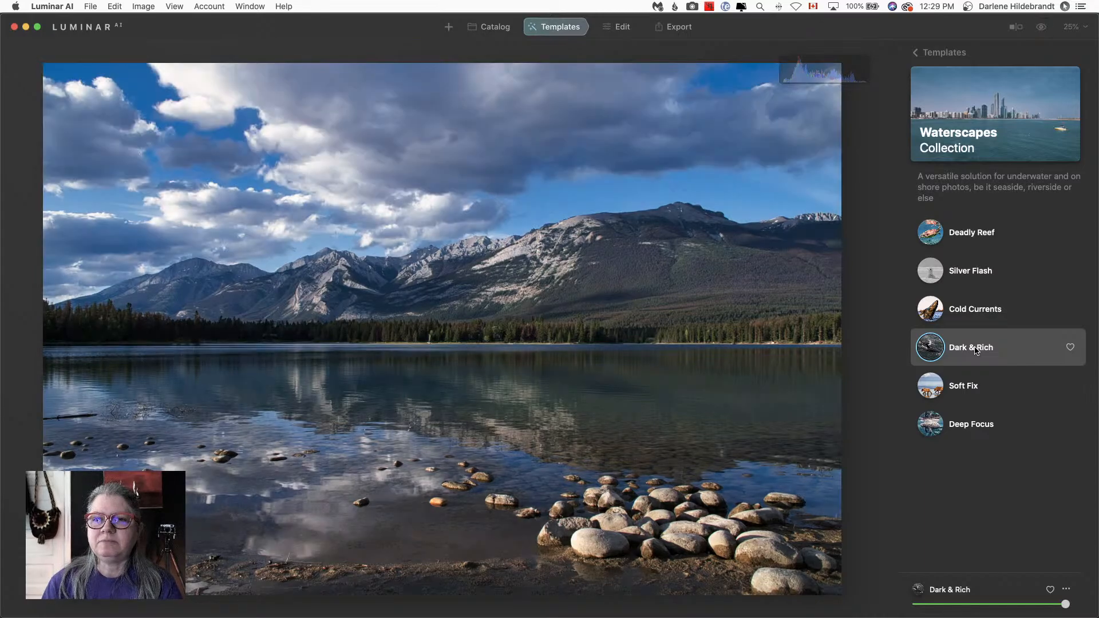
key(backslash)
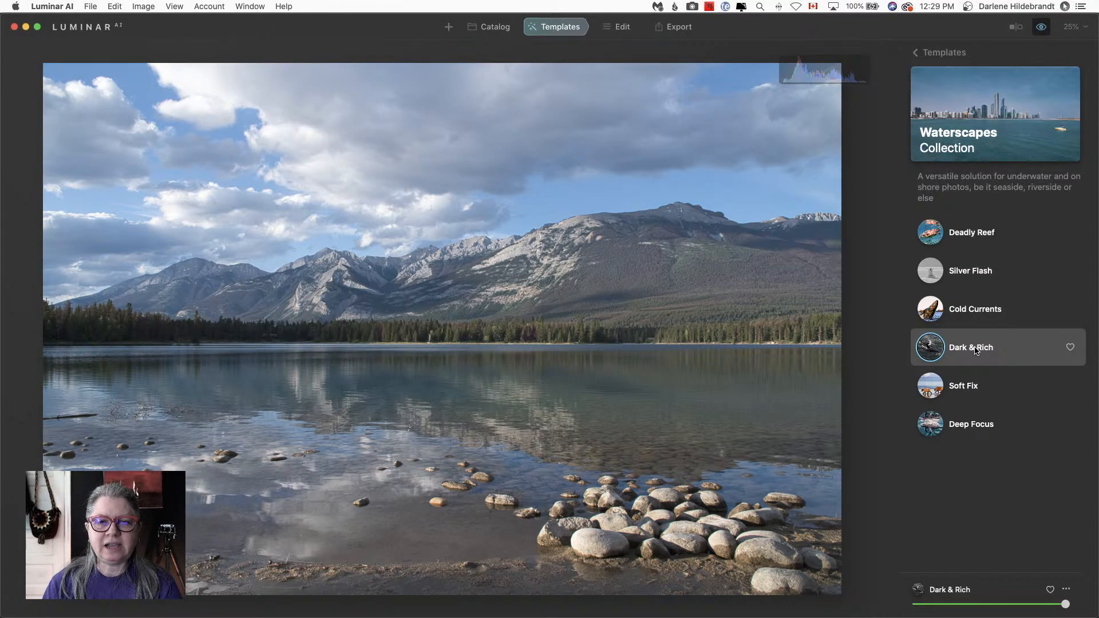
key(backslash)
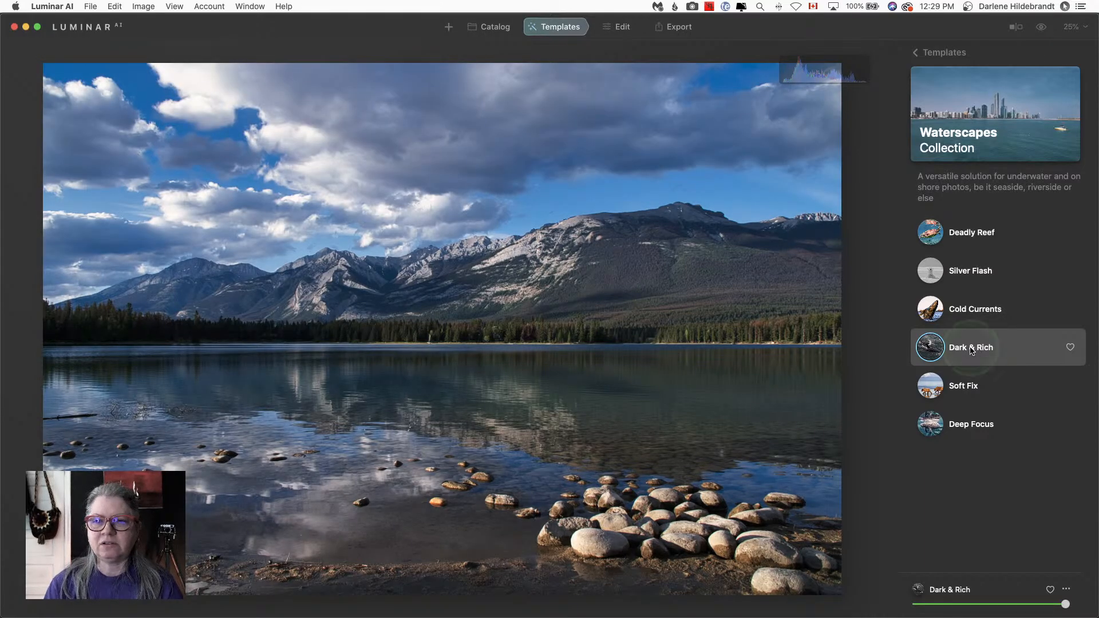
click(621, 30)
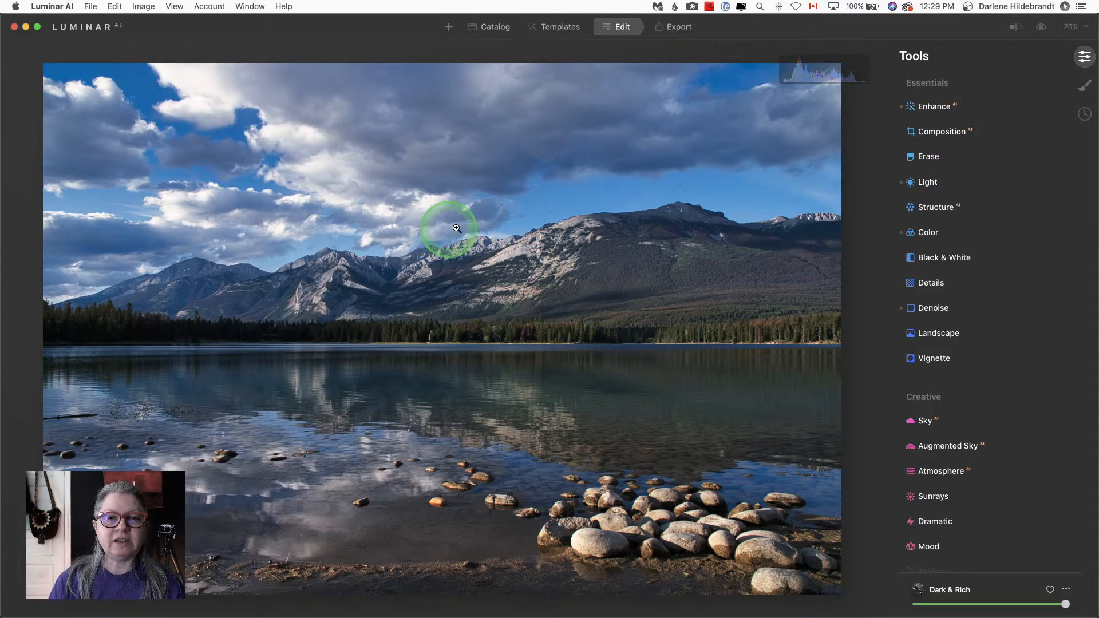
key(backslash)
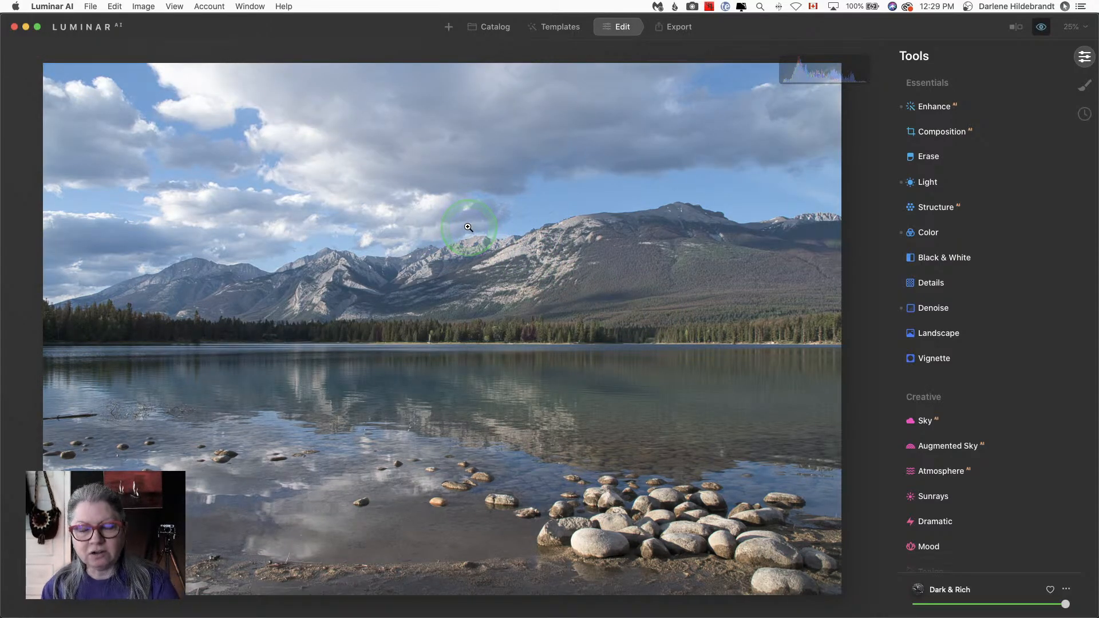
key(backslash)
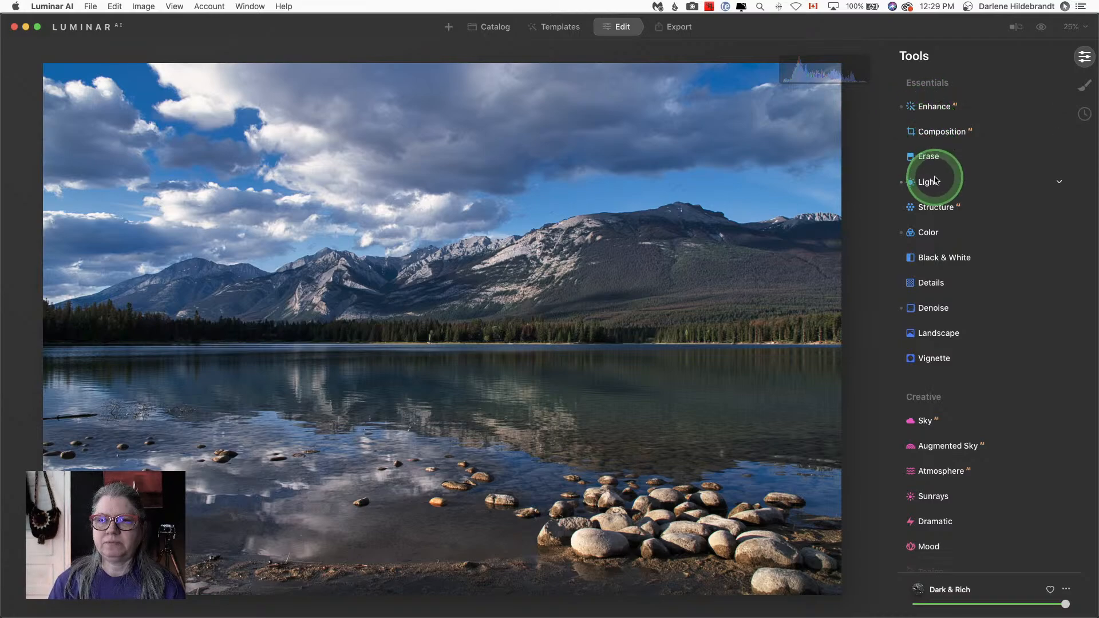
Step: Open the Light tool for the lake photo and expand its Blacks & Whites and Curves settings
click(953, 183)
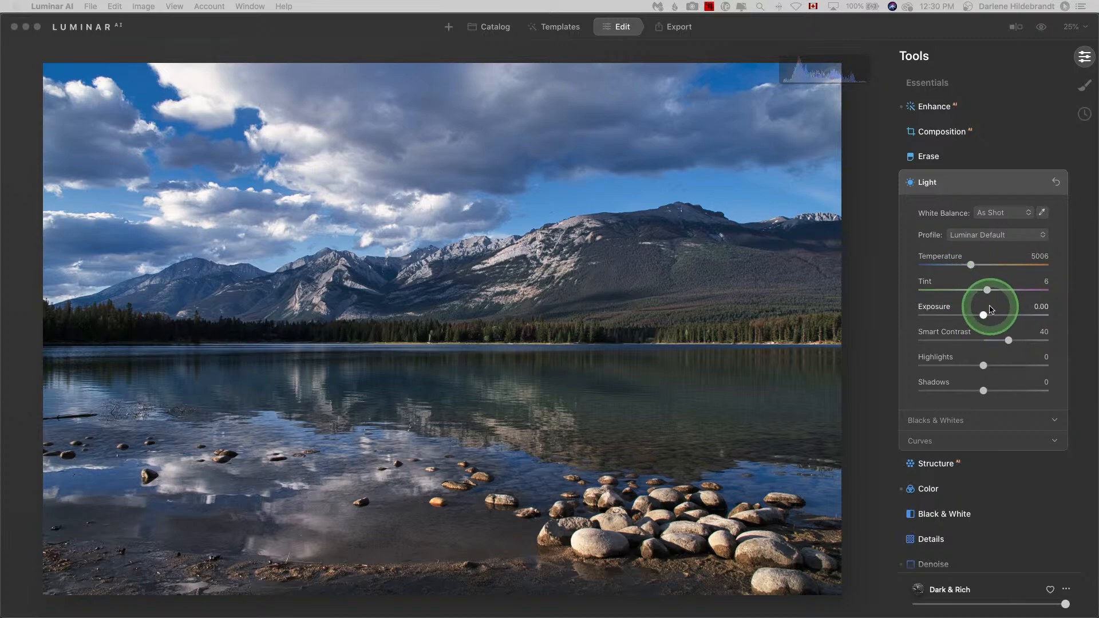
scroll(942, 426, down, 1)
click(942, 426)
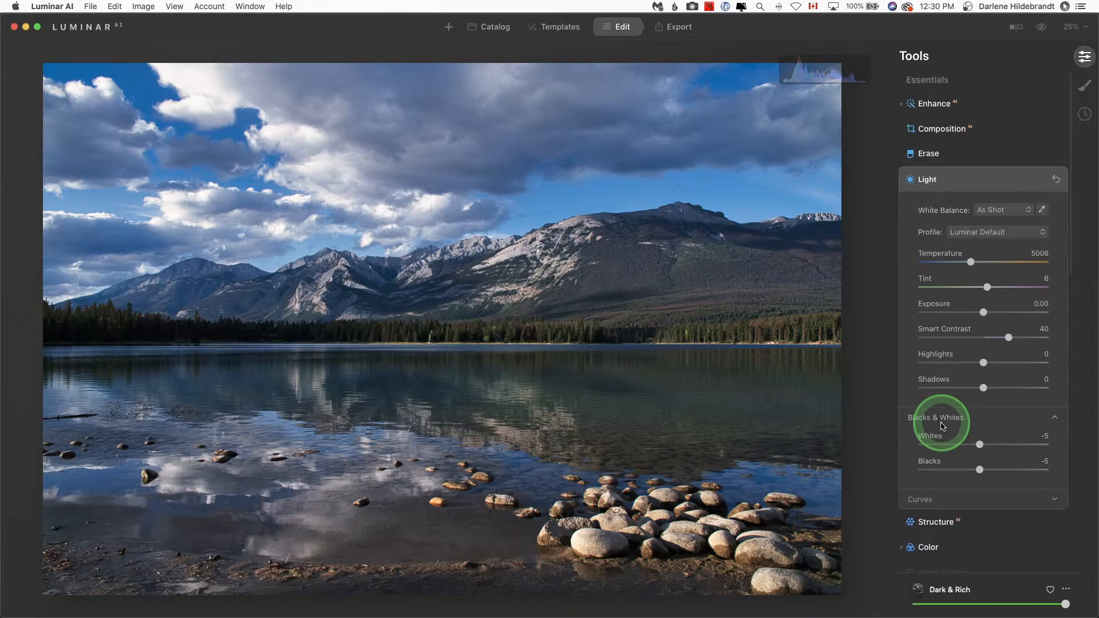
scroll(945, 423, down, 5)
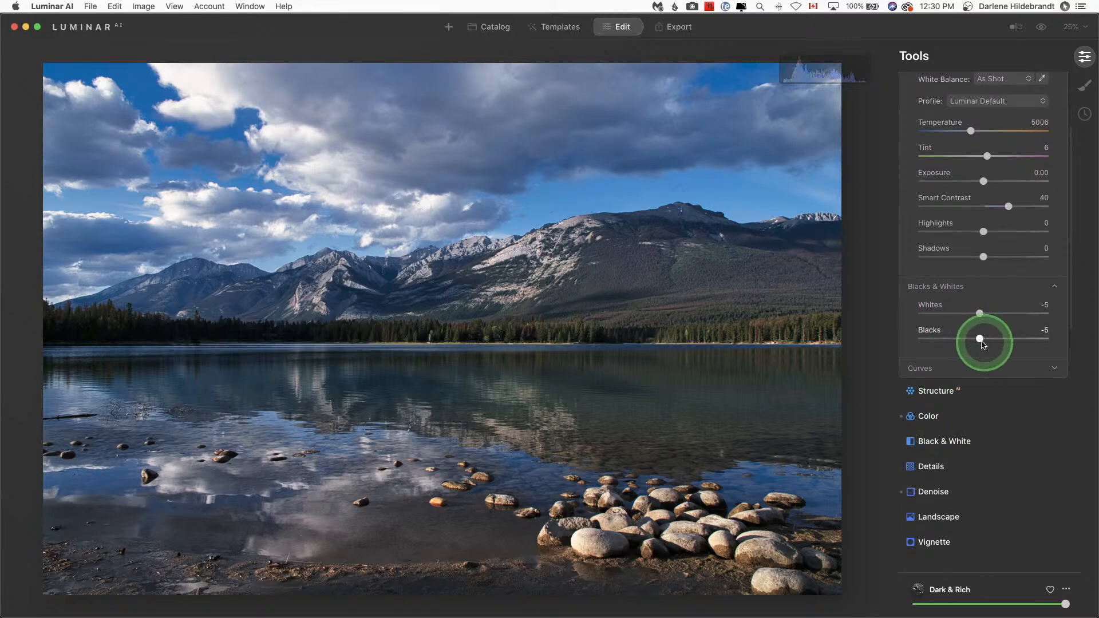
click(944, 368)
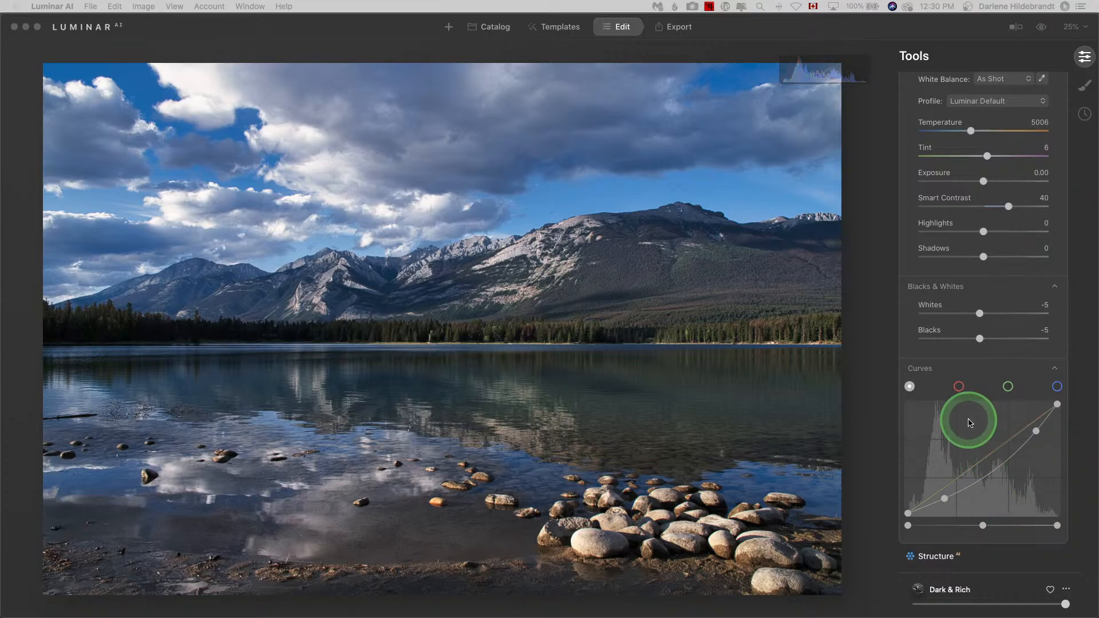
Step: Try brightening the photo by raising the shadow and highlight points of the curve, and undo the curve changes
click(940, 493)
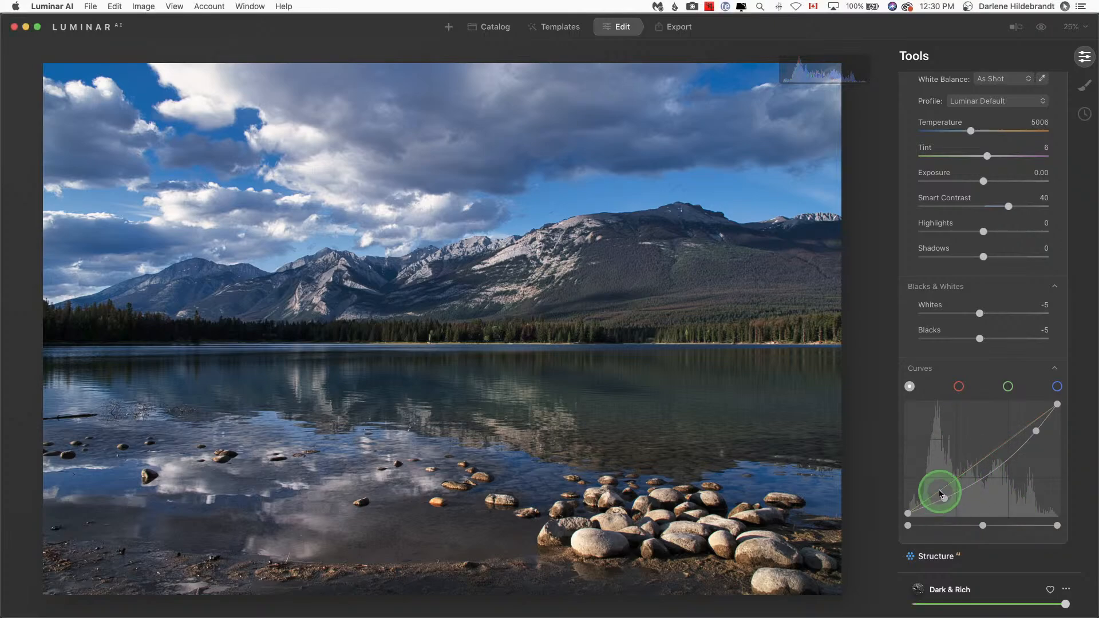
drag(943, 498, 936, 476)
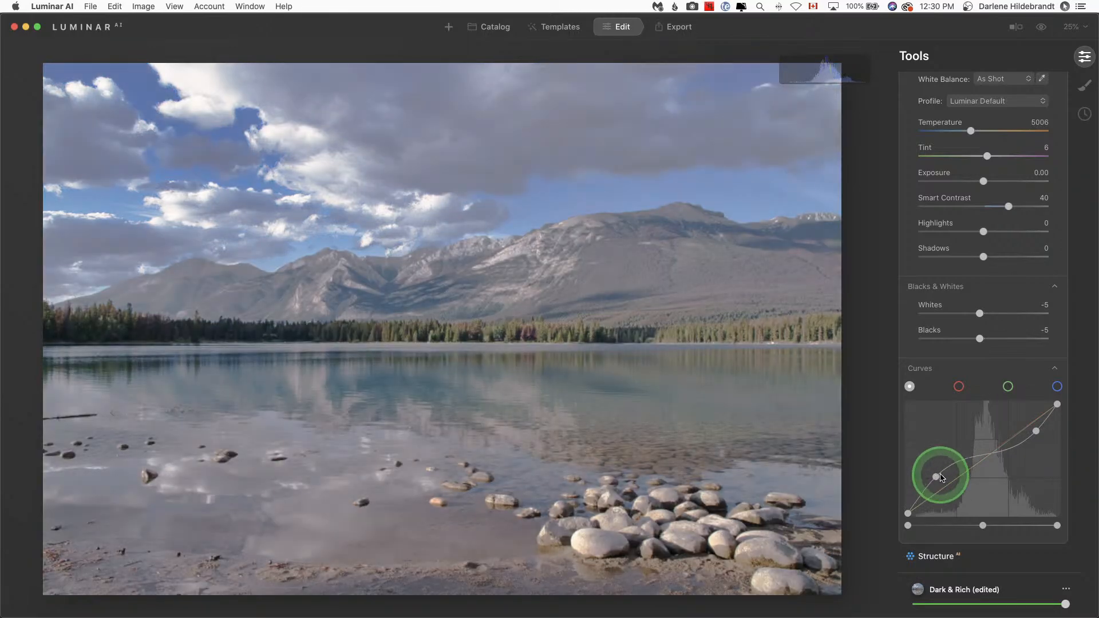
drag(1036, 434, 1020, 419)
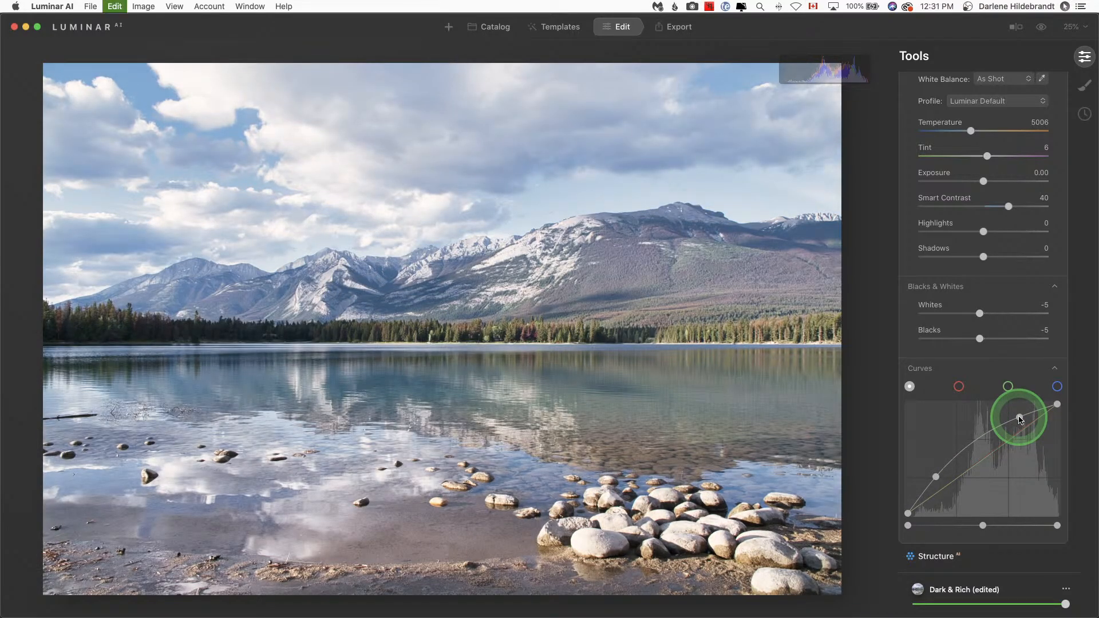
key(super+z)
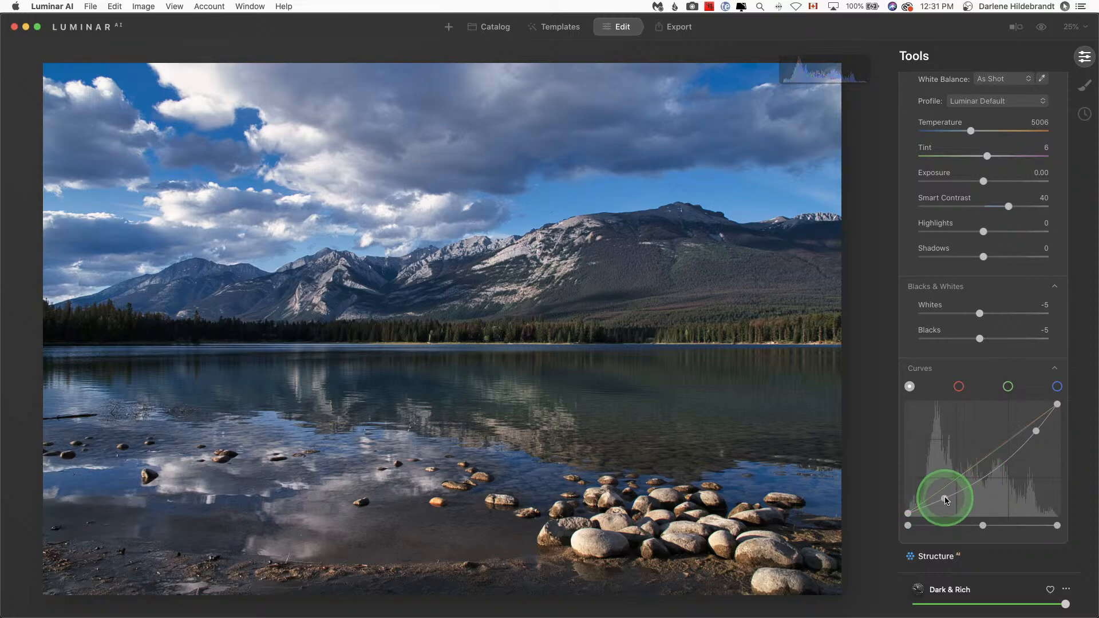
Step: Check the clipping warnings, nudge the curve's shadow point up slightly, and pull its highlight point down toward the midtones
key(j)
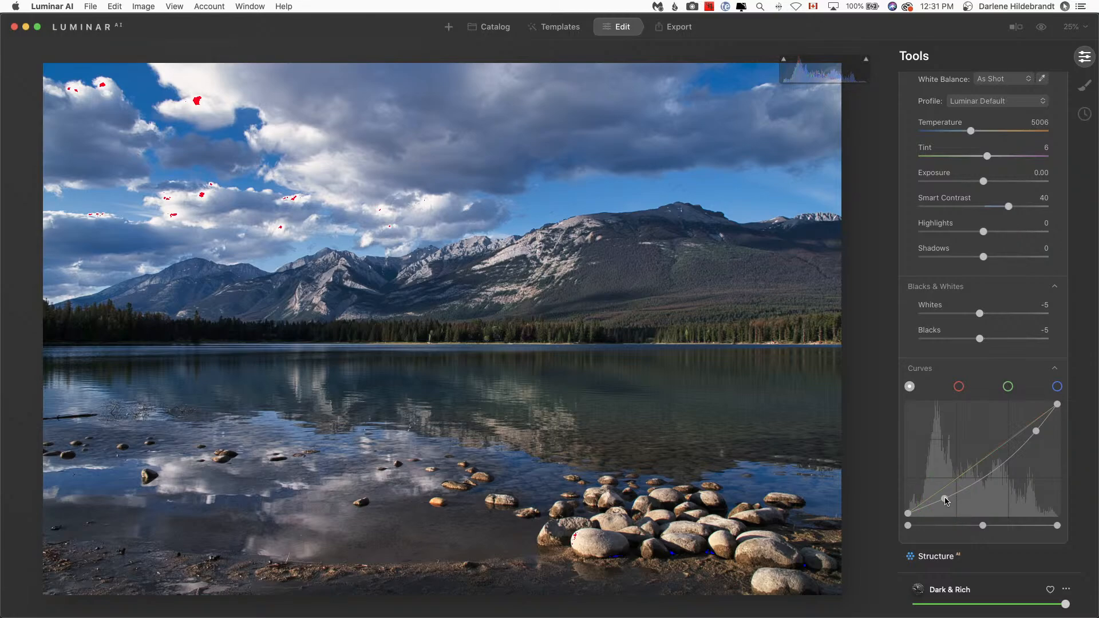
click(945, 499)
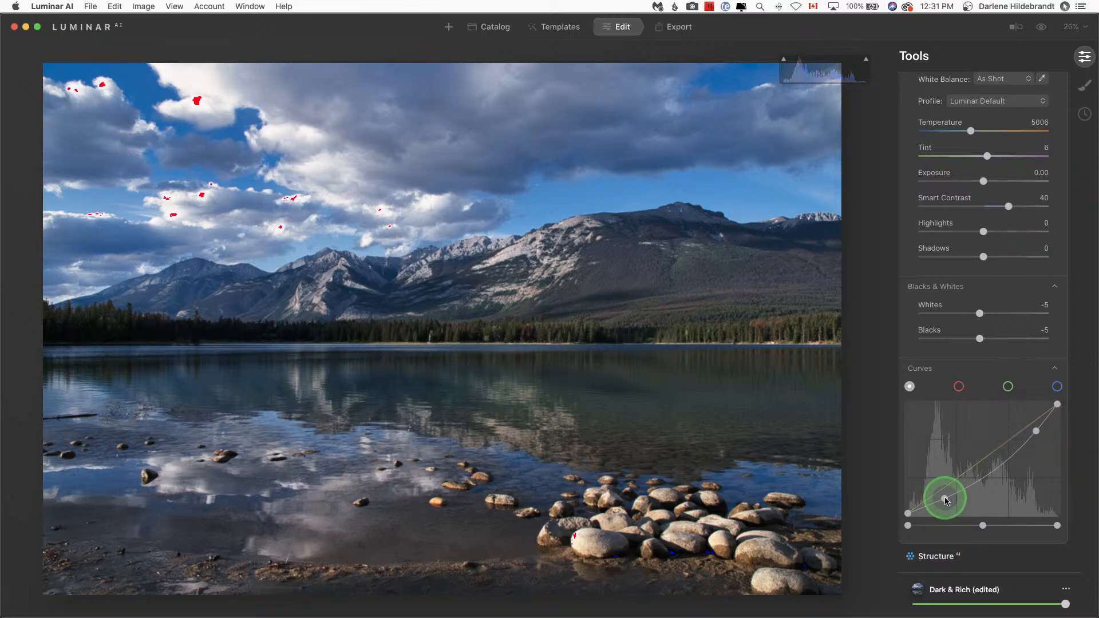
drag(1035, 432, 1014, 451)
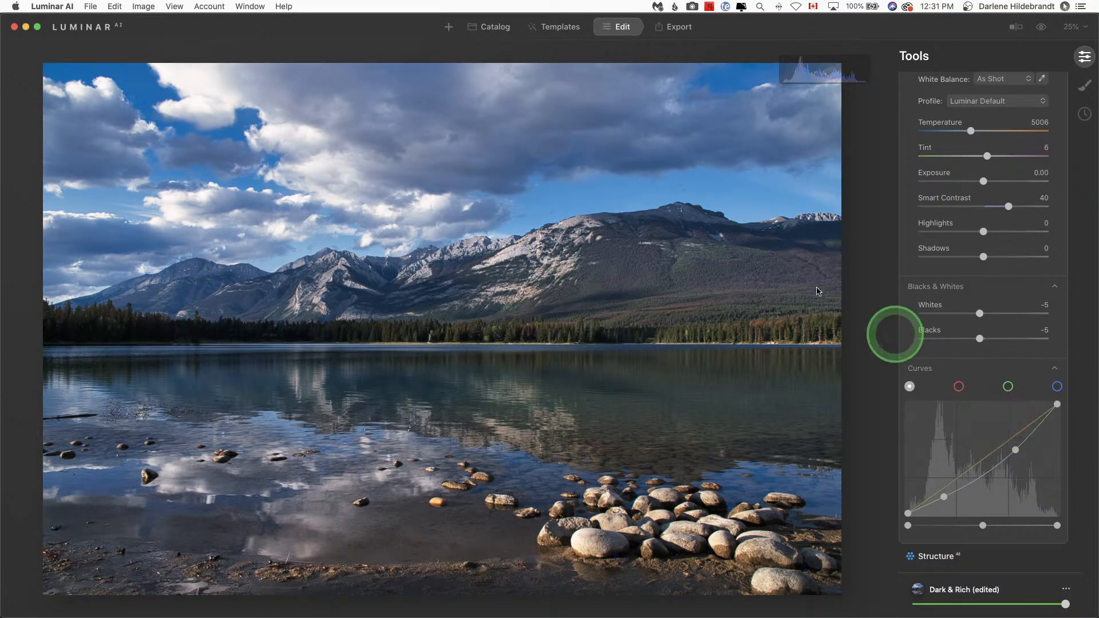
Step: Show the clipping warnings and lower the Light tool's Highlights to -44
key(j)
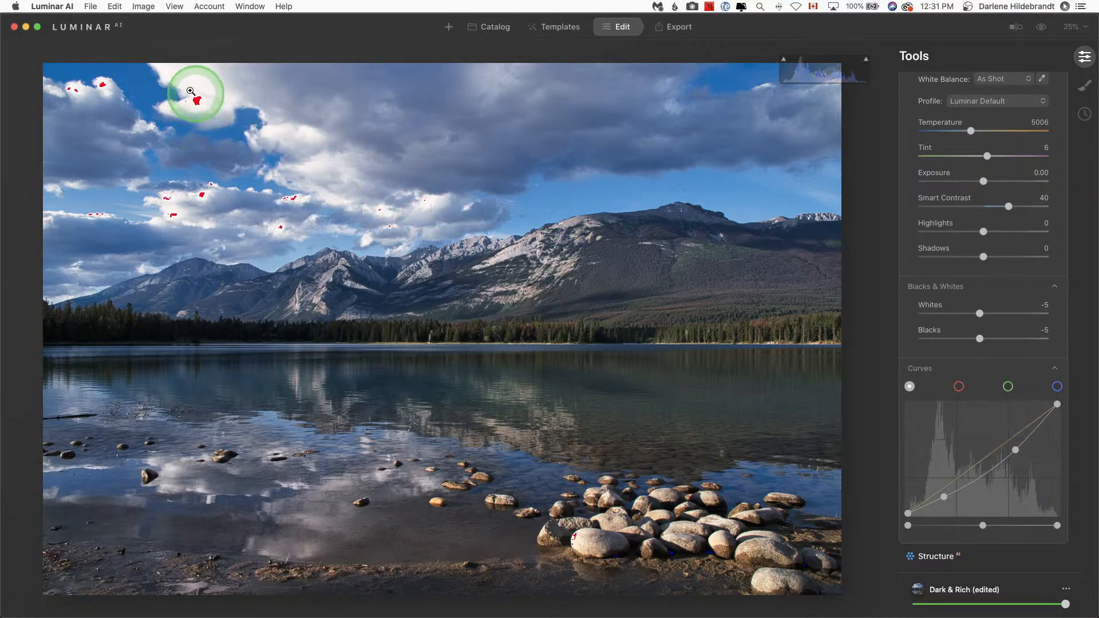
key(j)
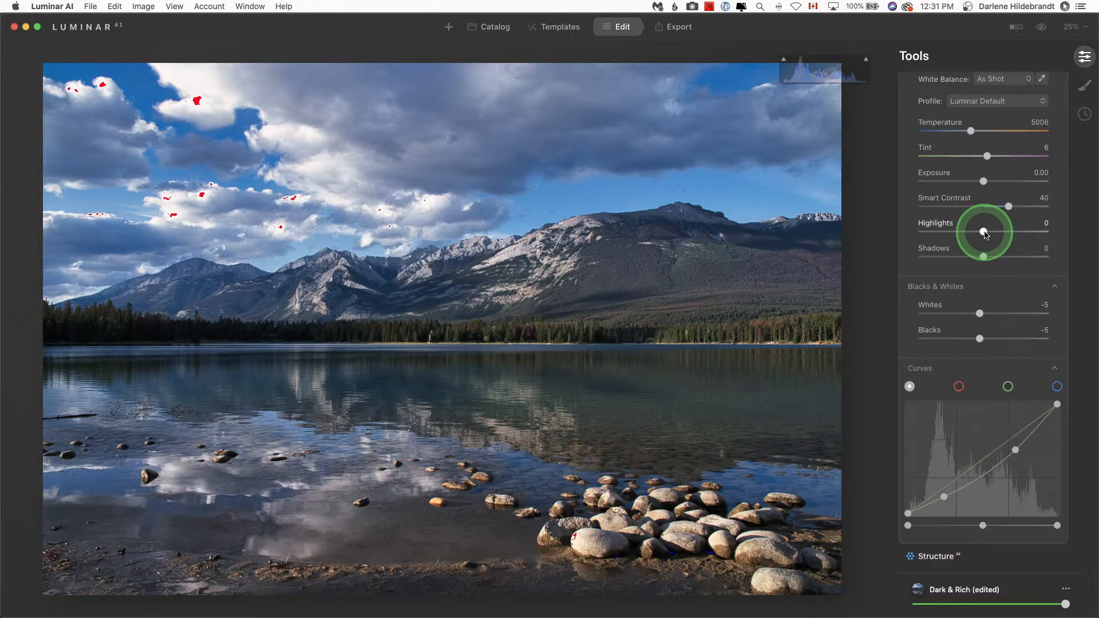
drag(984, 235, 962, 236)
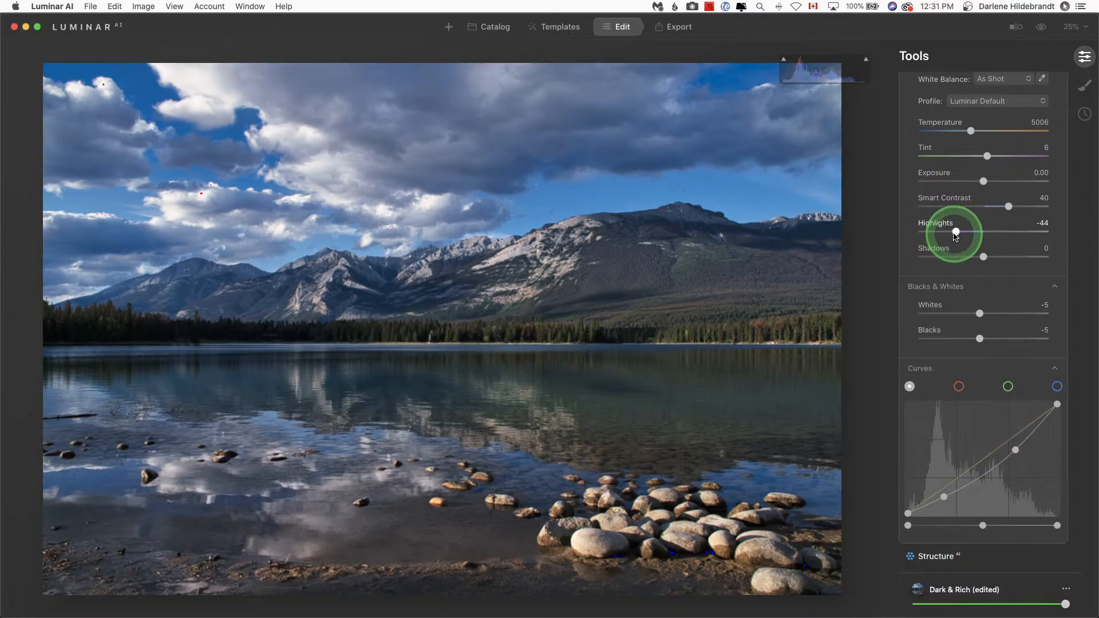
Step: Raise the Light tool's Exposure to 0.43 and reduce its Highlights to -83
scroll(957, 236, up, 2)
click(983, 225)
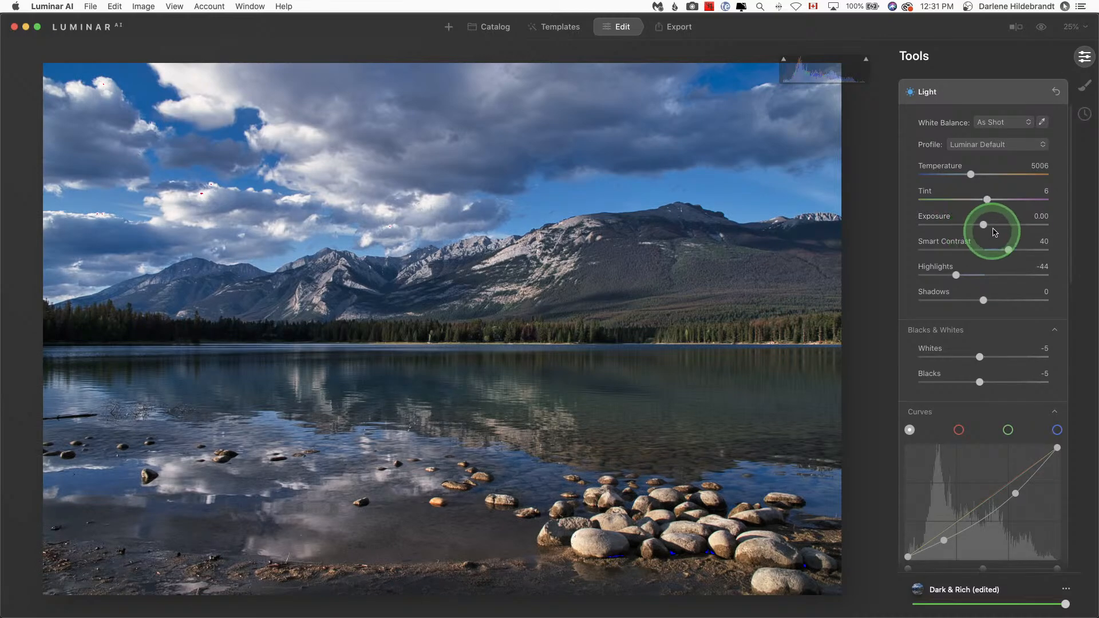
drag(982, 225, 989, 225)
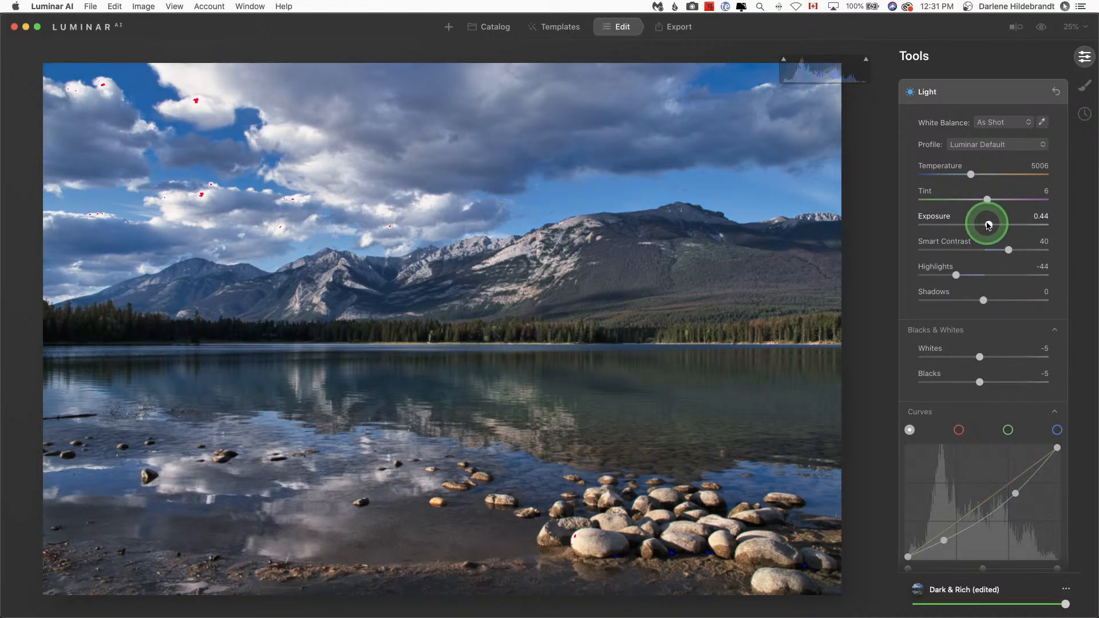
click(950, 279)
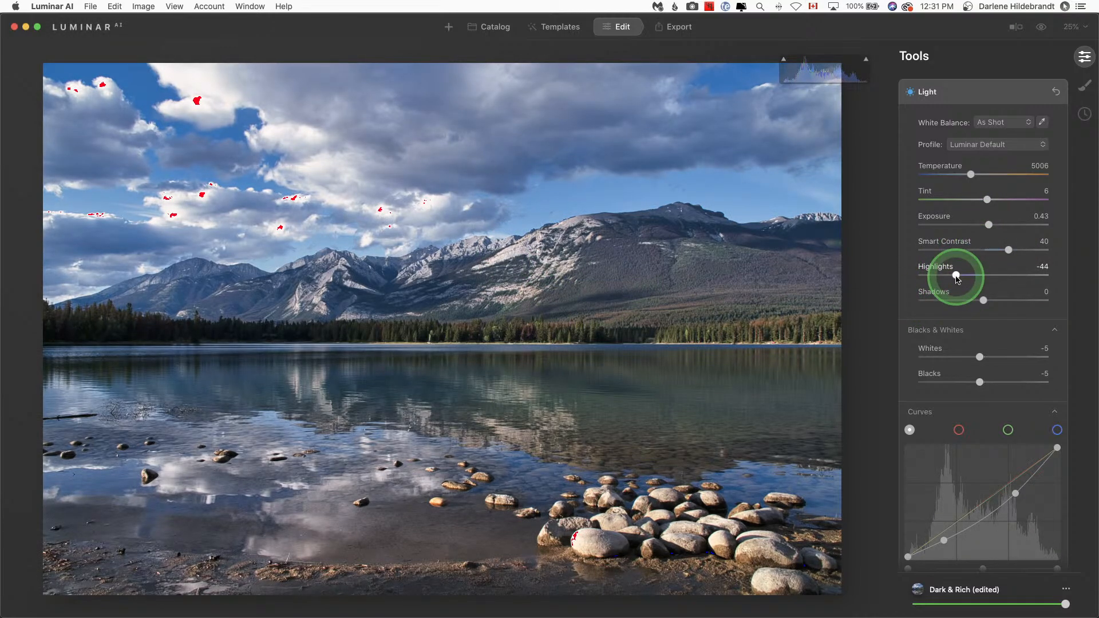
drag(957, 279, 931, 280)
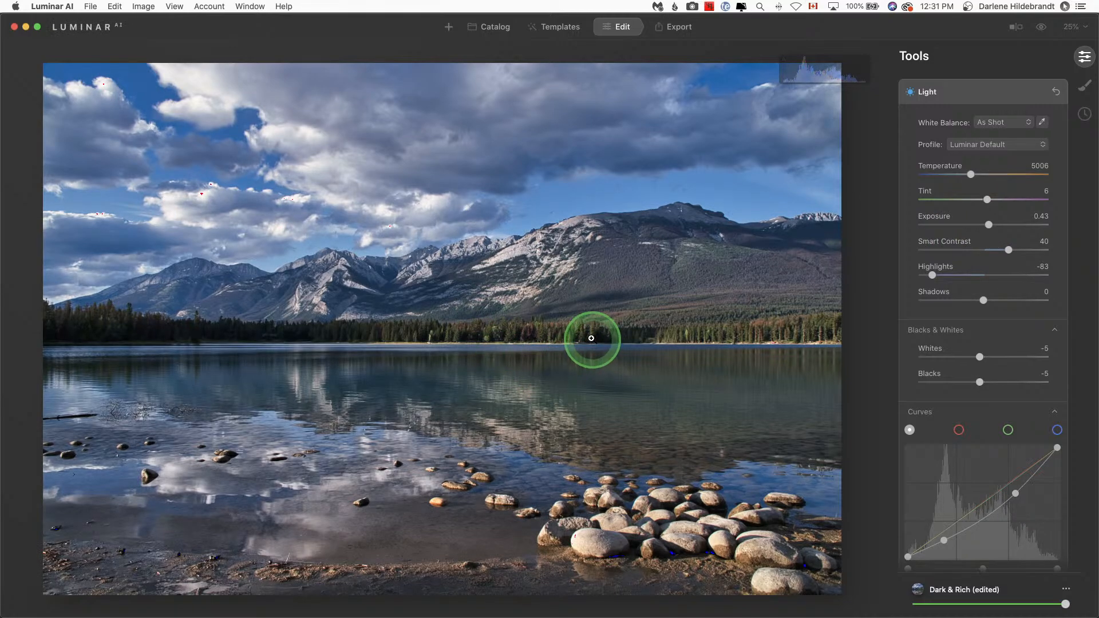
click(972, 93)
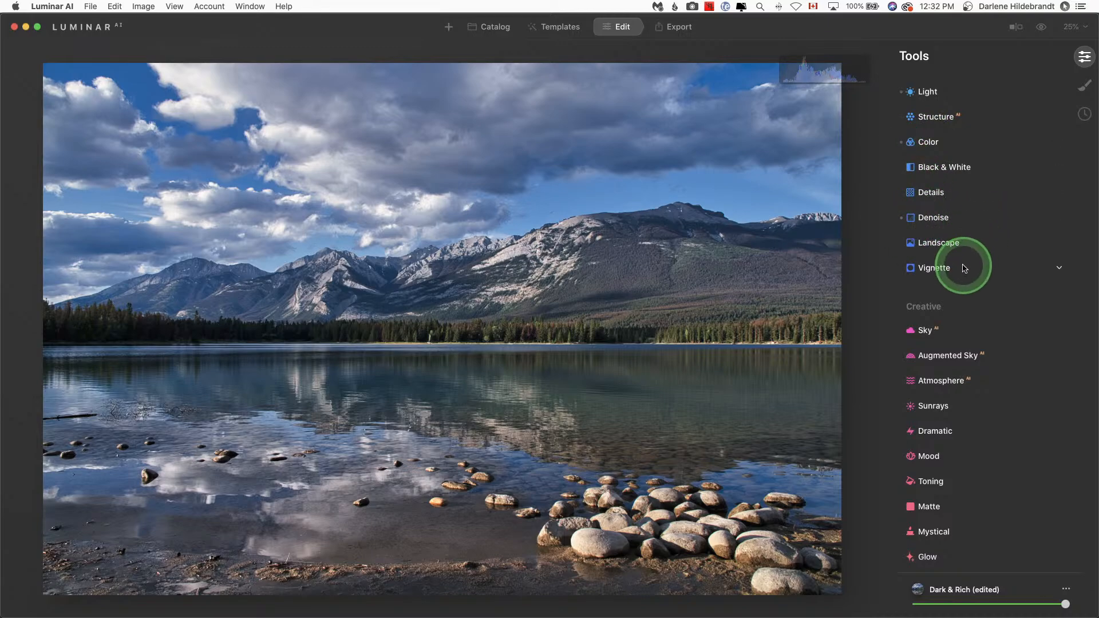
Step: Find the Color tool among the editing tools and compare the photo with its adjustments disabled and enabled
scroll(914, 327, down, 5)
scroll(917, 328, down, 9)
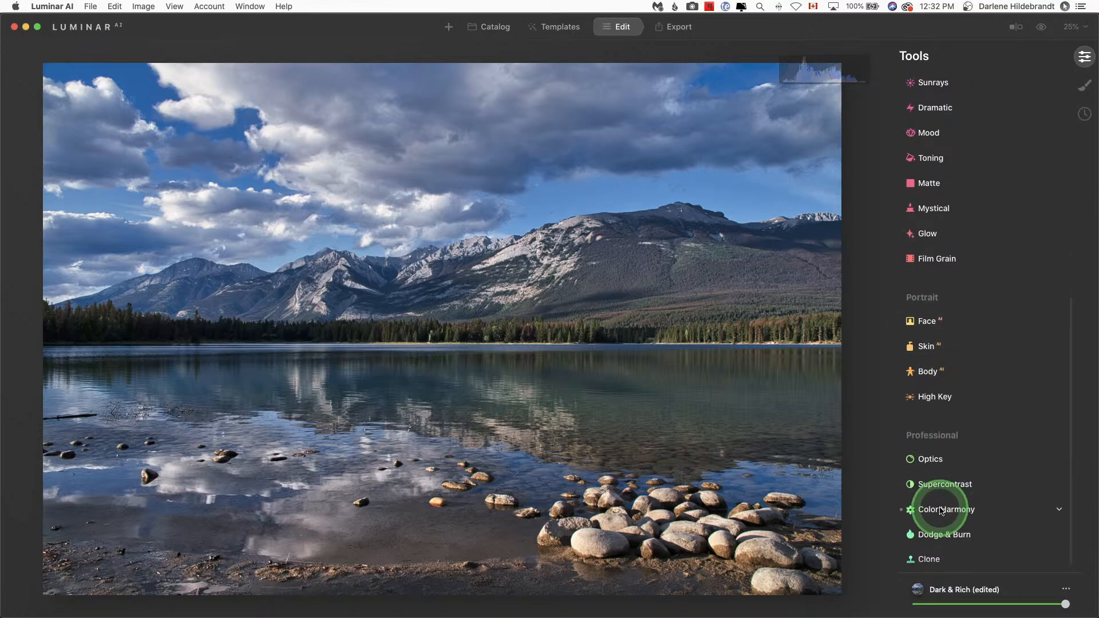
scroll(965, 435, up, 9)
scroll(965, 433, up, 7)
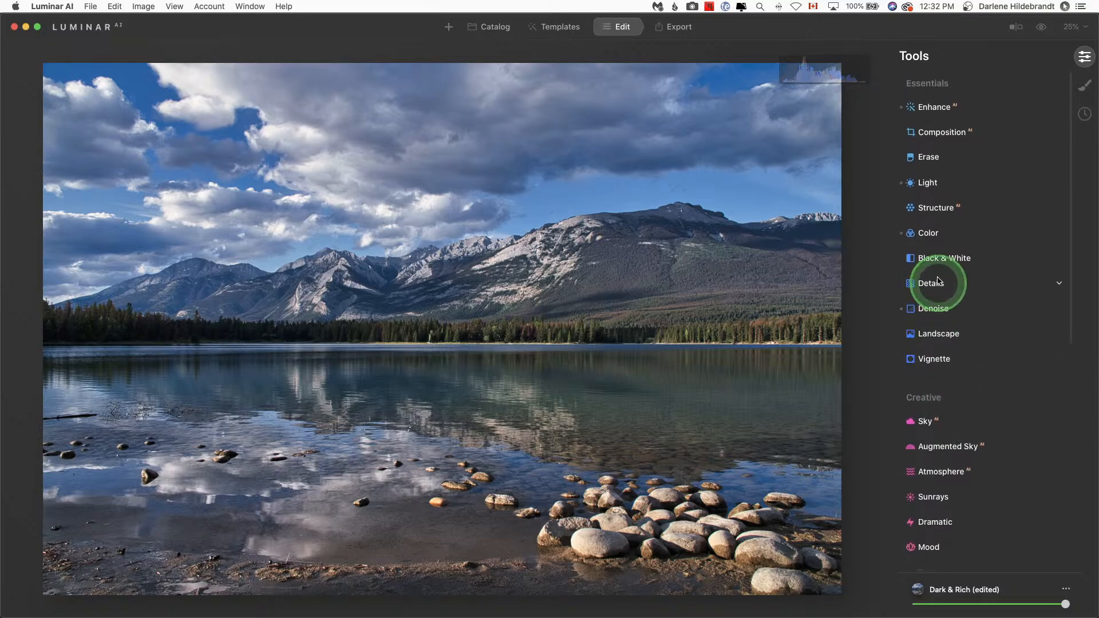
click(928, 232)
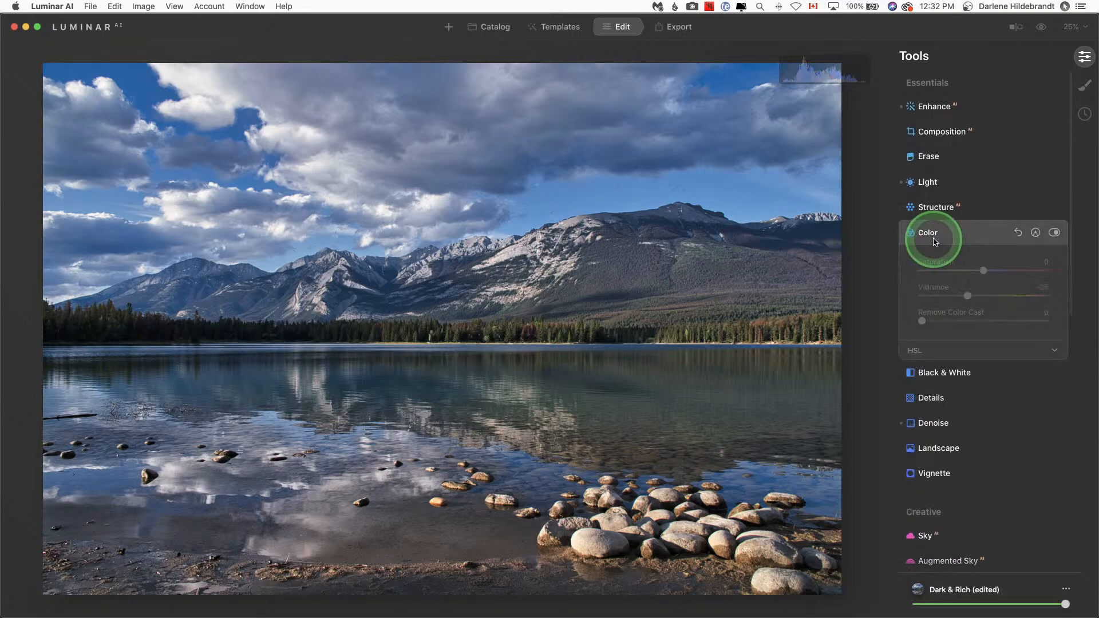
click(1054, 233)
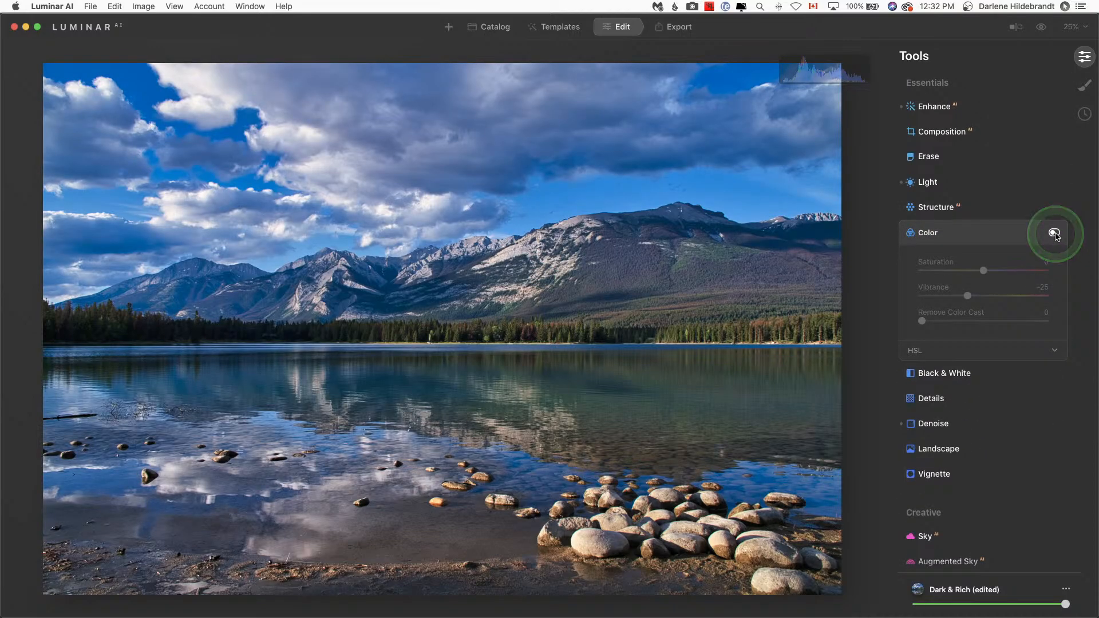
click(1055, 233)
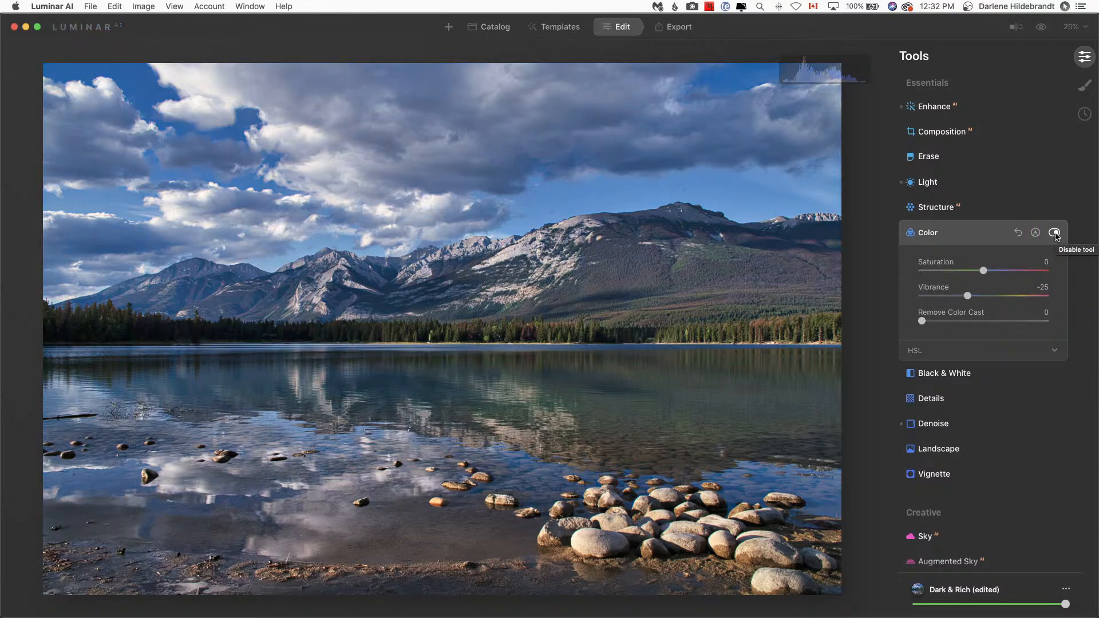
Step: Expand the Color tool's HSL adjustments and set them to Luminance mode
click(940, 350)
scroll(937, 355, down, 2)
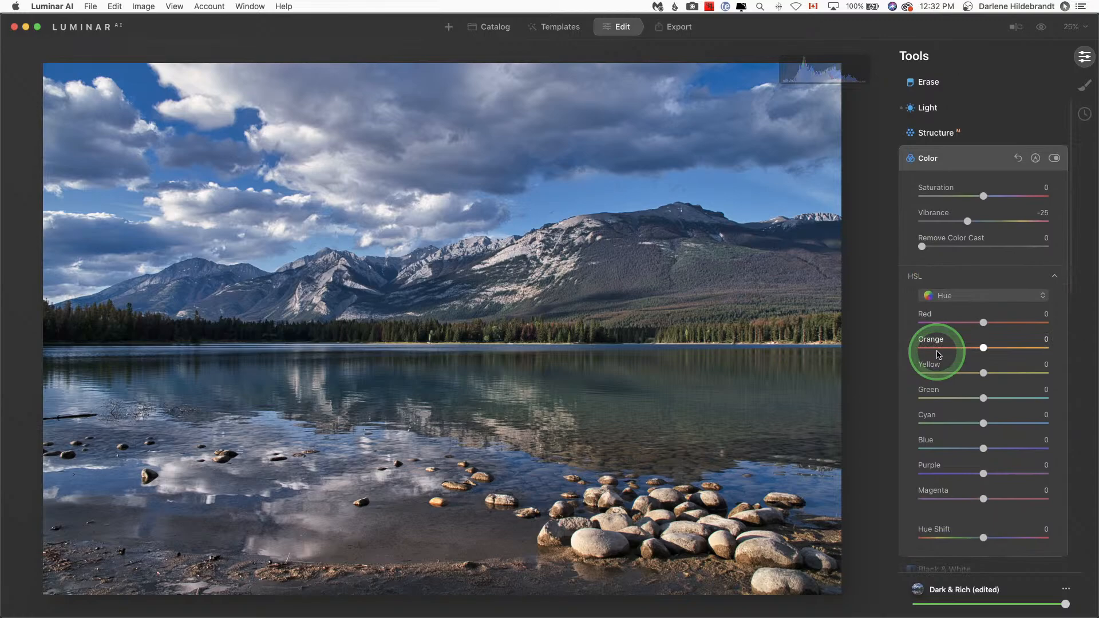
click(953, 296)
click(946, 322)
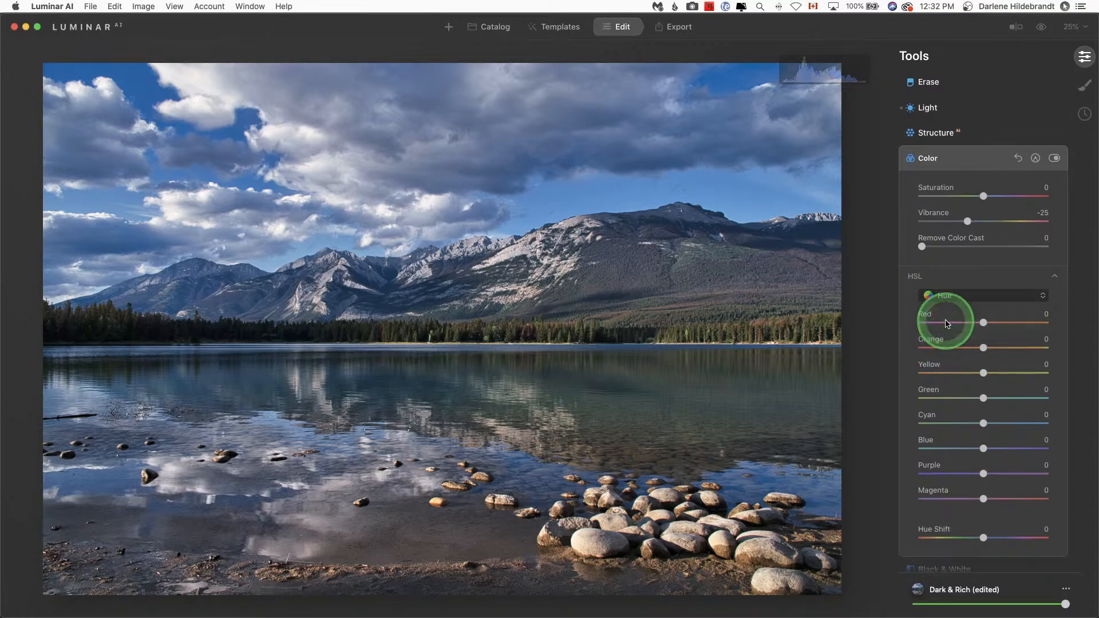
click(961, 296)
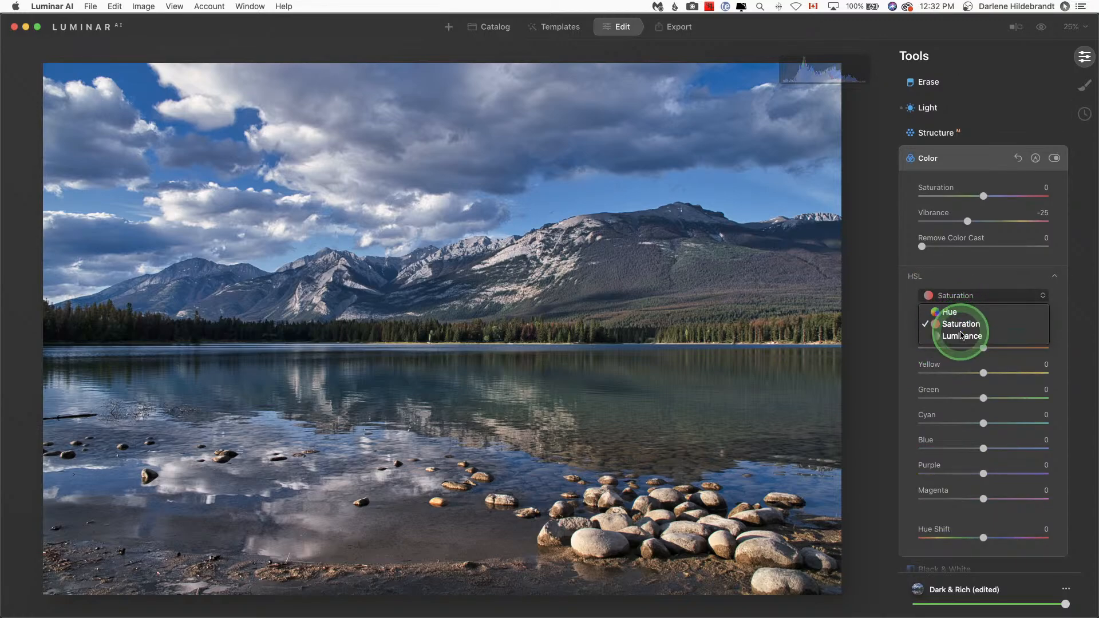
click(961, 336)
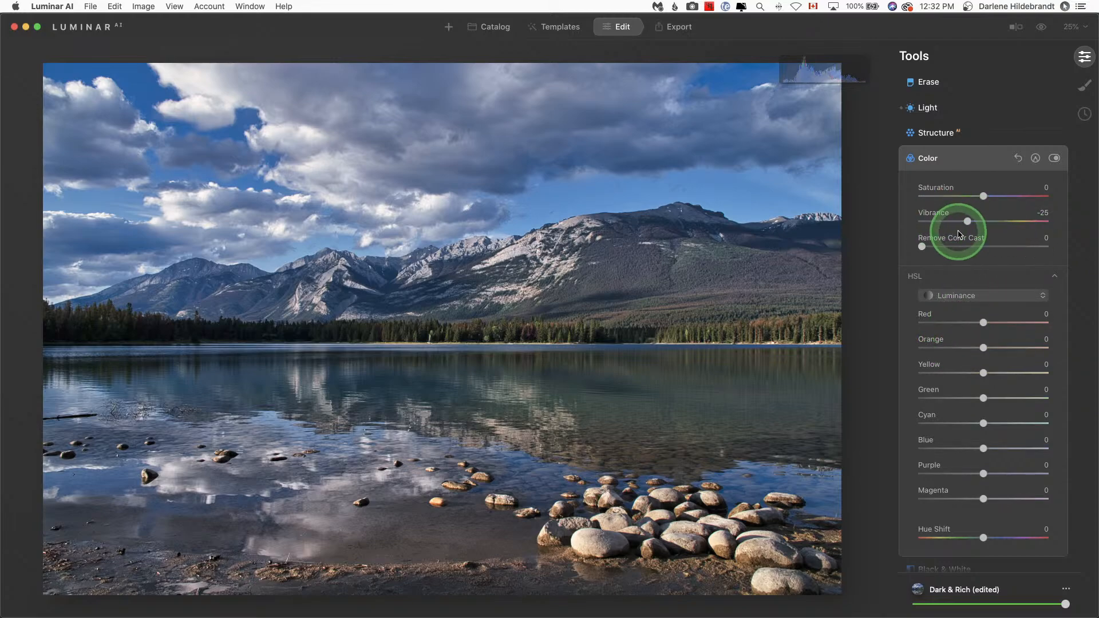
Step: Compare the photo with the Color tool off and on, and set the Blue luminance to -12
click(1054, 159)
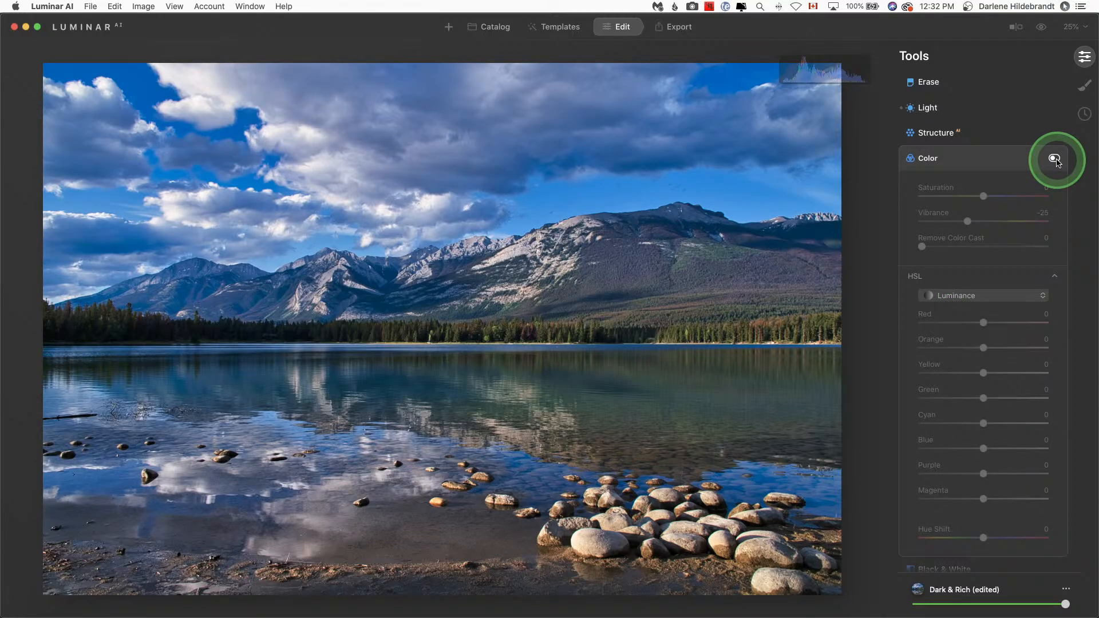
click(1055, 158)
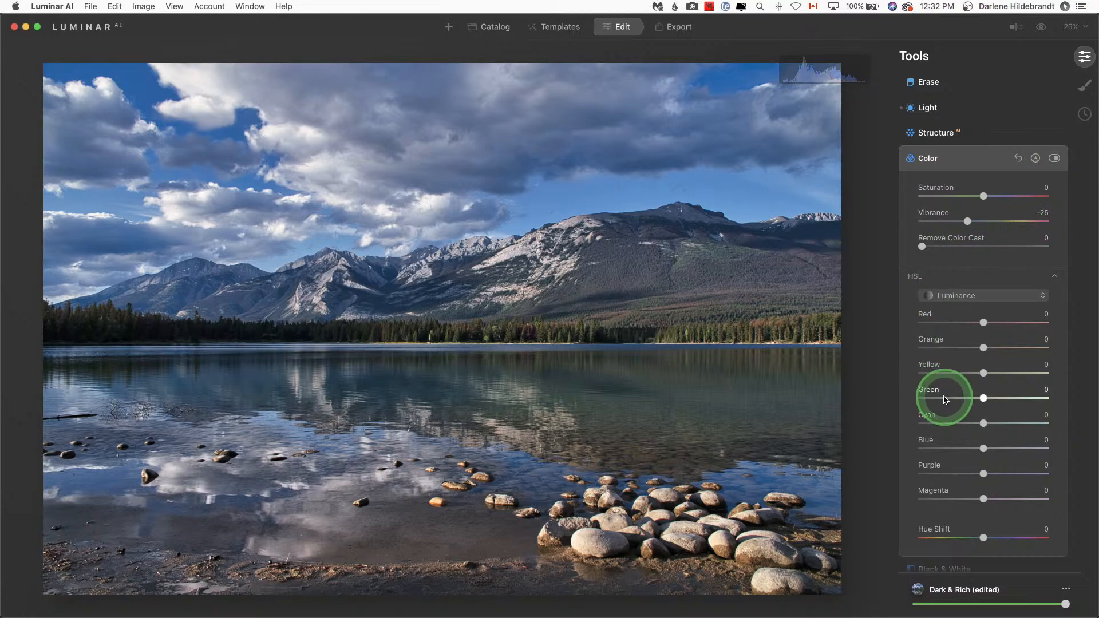
scroll(973, 406, down, 1)
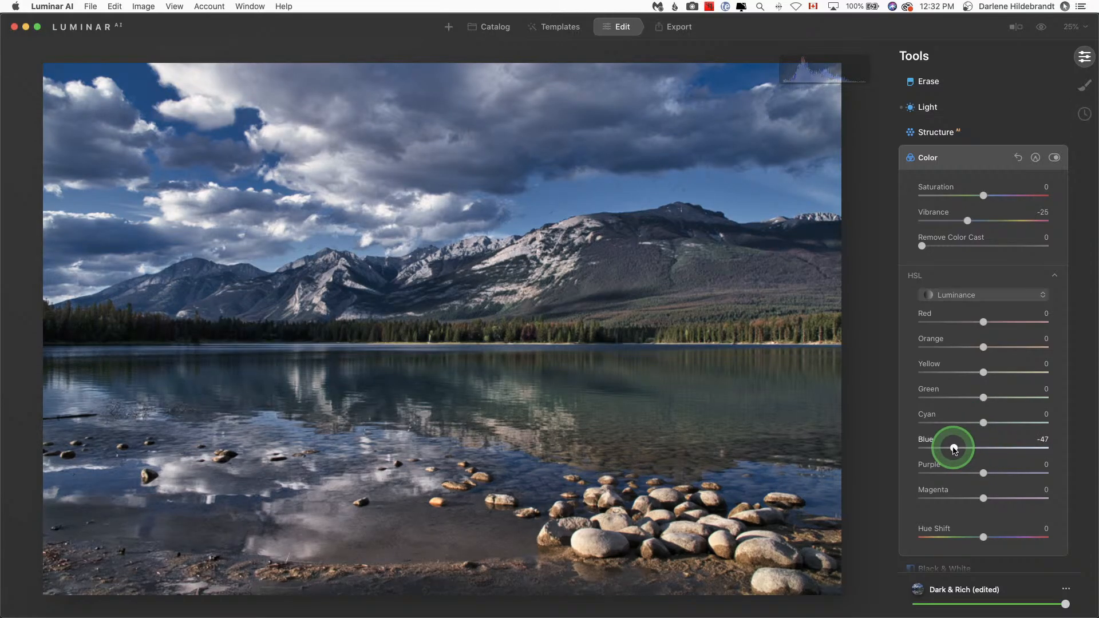
drag(954, 450, 978, 450)
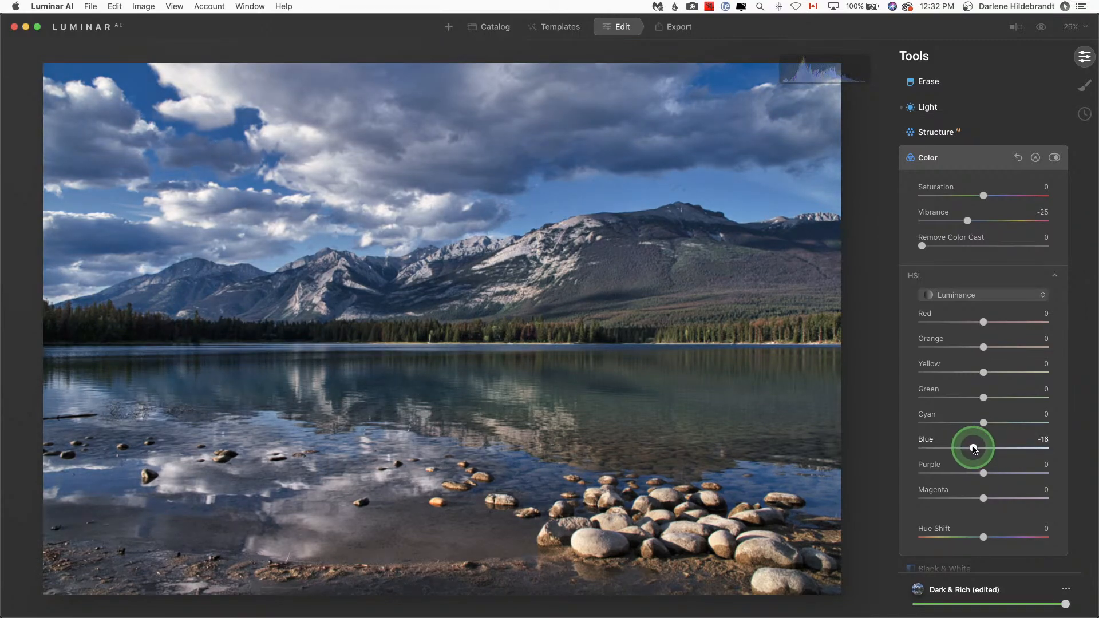
Step: Switch the HSL adjustments to Saturation and raise Blue to 8
click(957, 294)
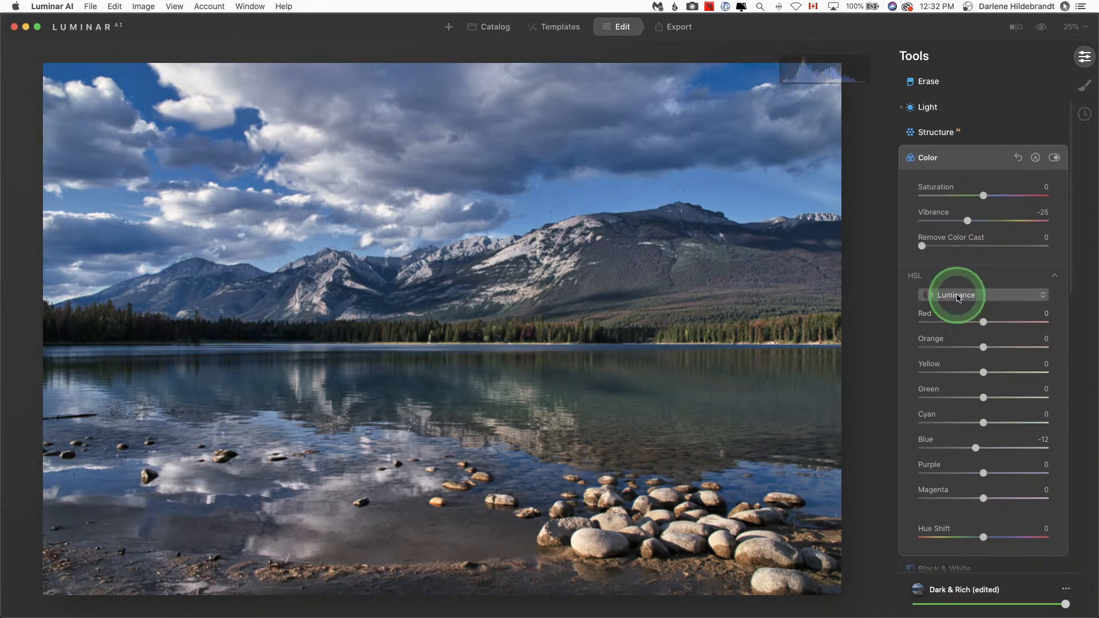
click(961, 324)
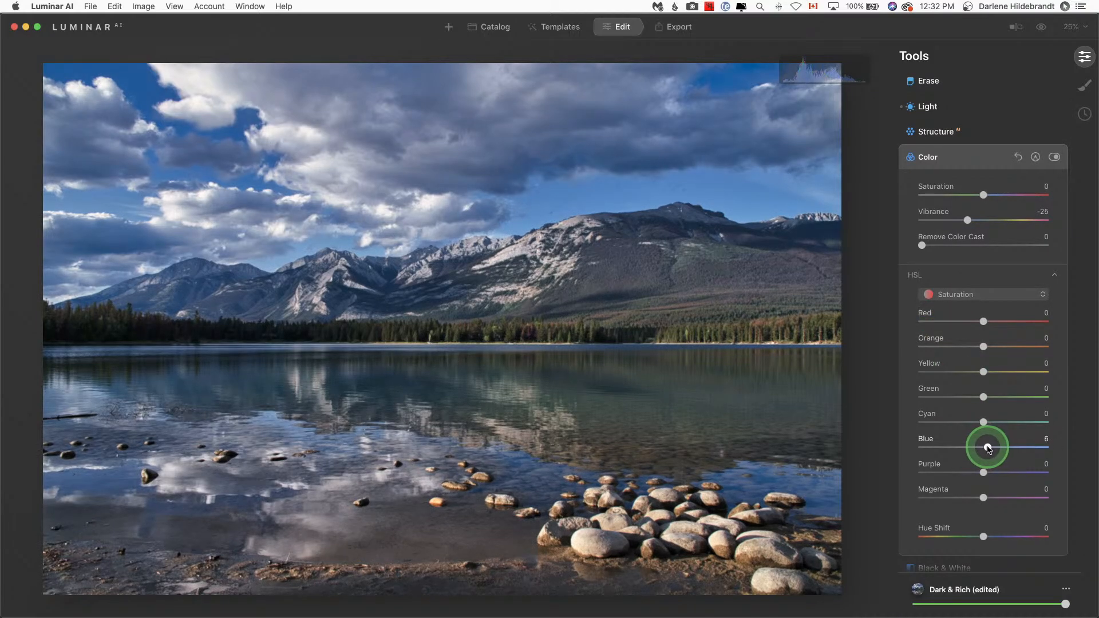
drag(987, 448, 989, 448)
Step: Switch the HSL adjustments back to Luminance and brighten Green to 40 and Yellow to 36
click(957, 292)
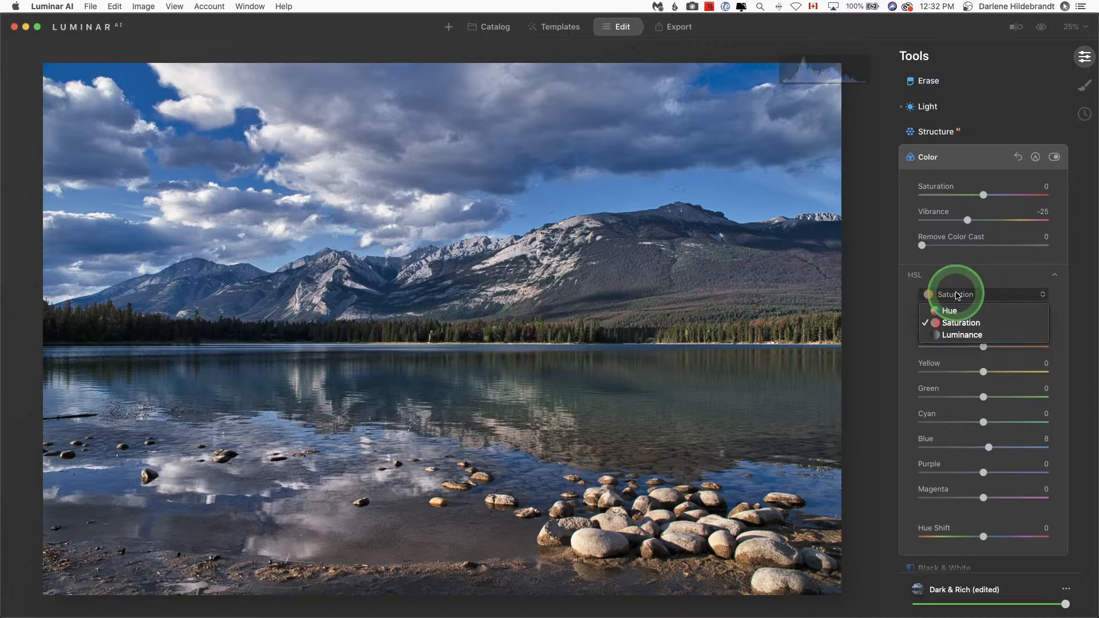
click(950, 333)
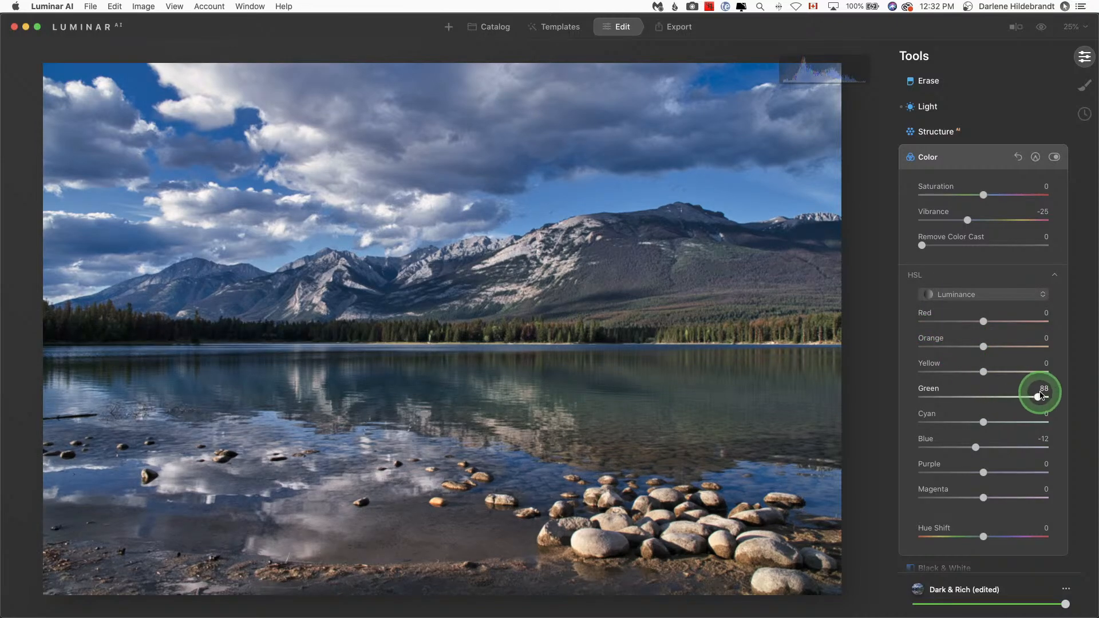
drag(1041, 395, 1010, 375)
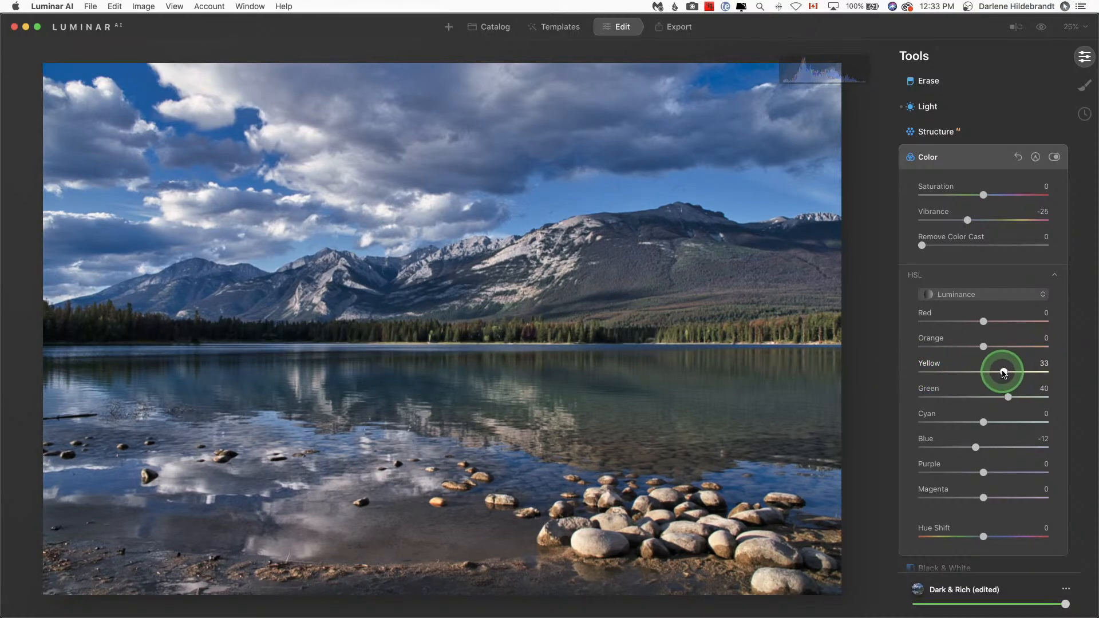
mouse_move(1018, 373)
mouse_down()
mouse_move(960, 371)
mouse_move(1002, 373)
mouse_up()
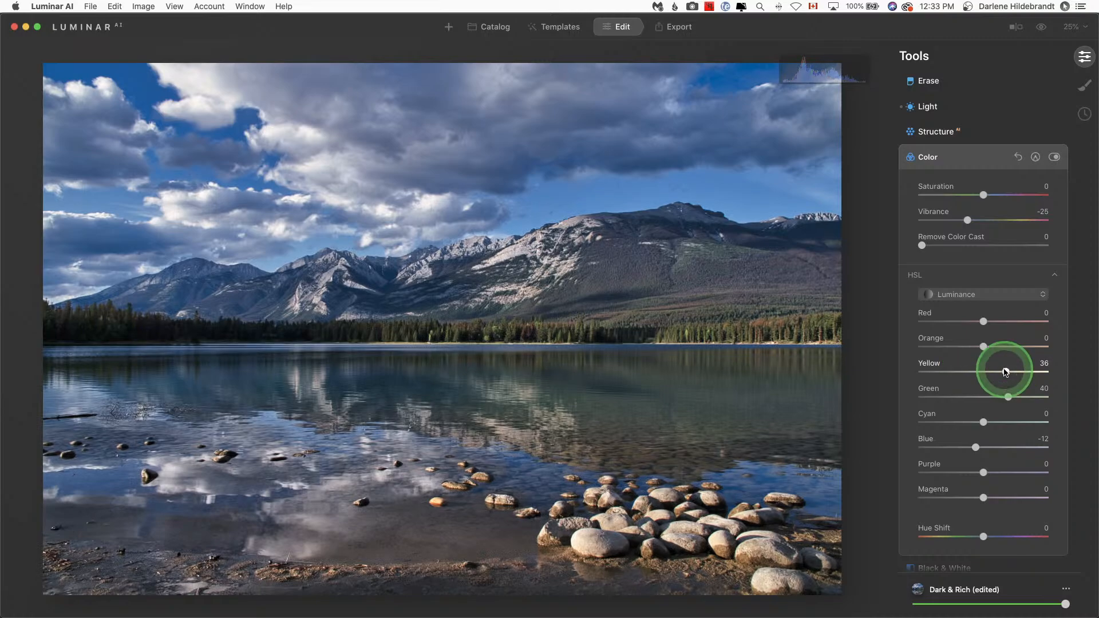
click(962, 158)
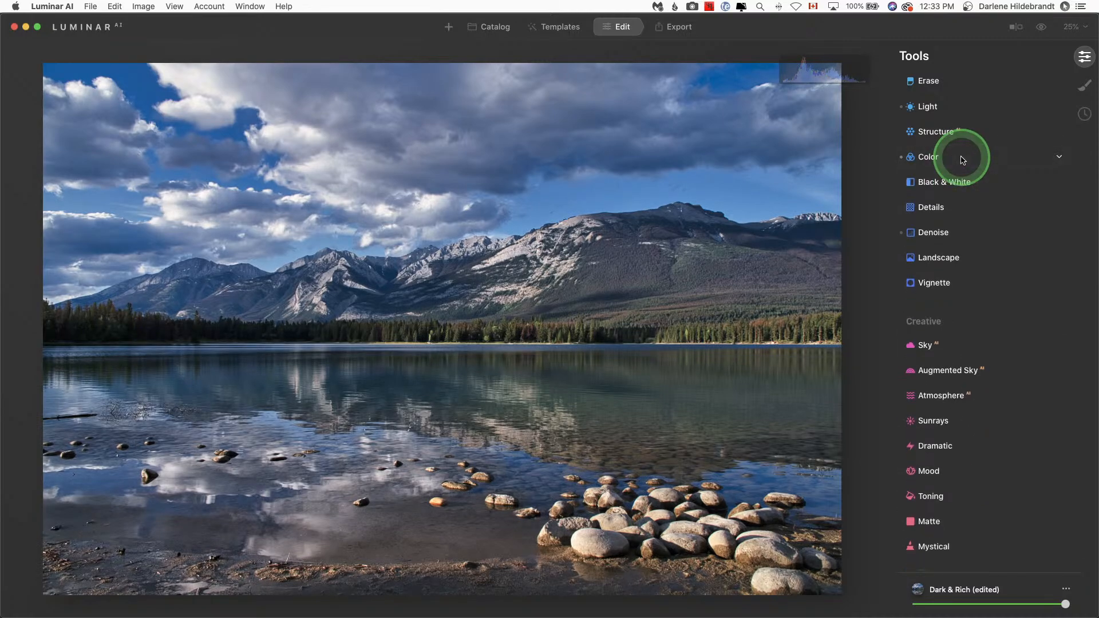
Step: Darken the photo's edges with a vignette using an Amount of -72 and a Feather of -100
click(939, 288)
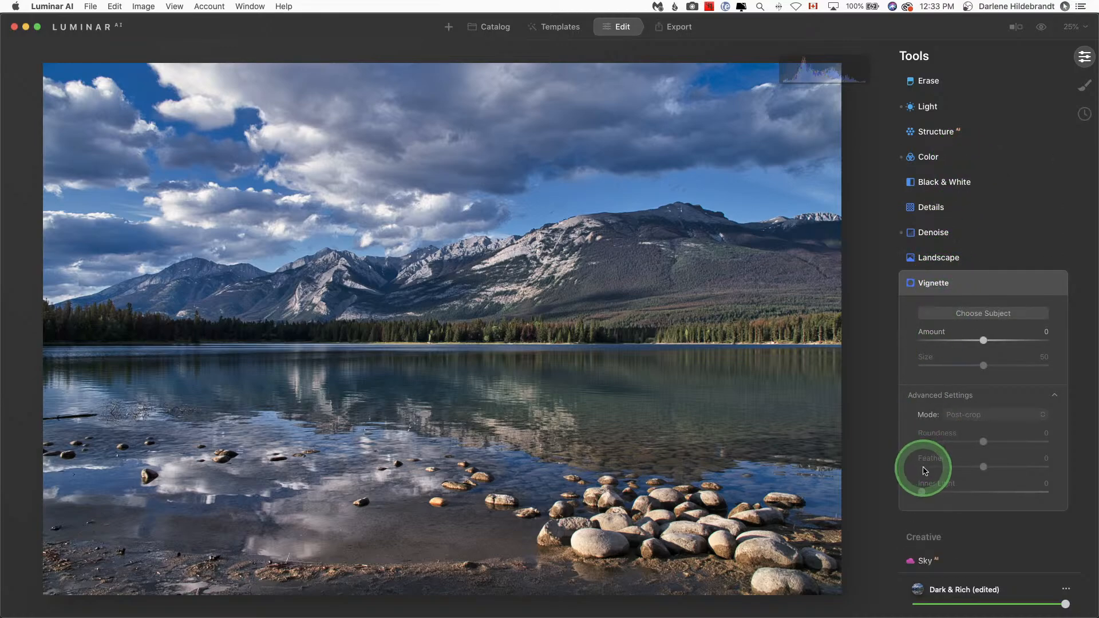
drag(983, 340, 940, 341)
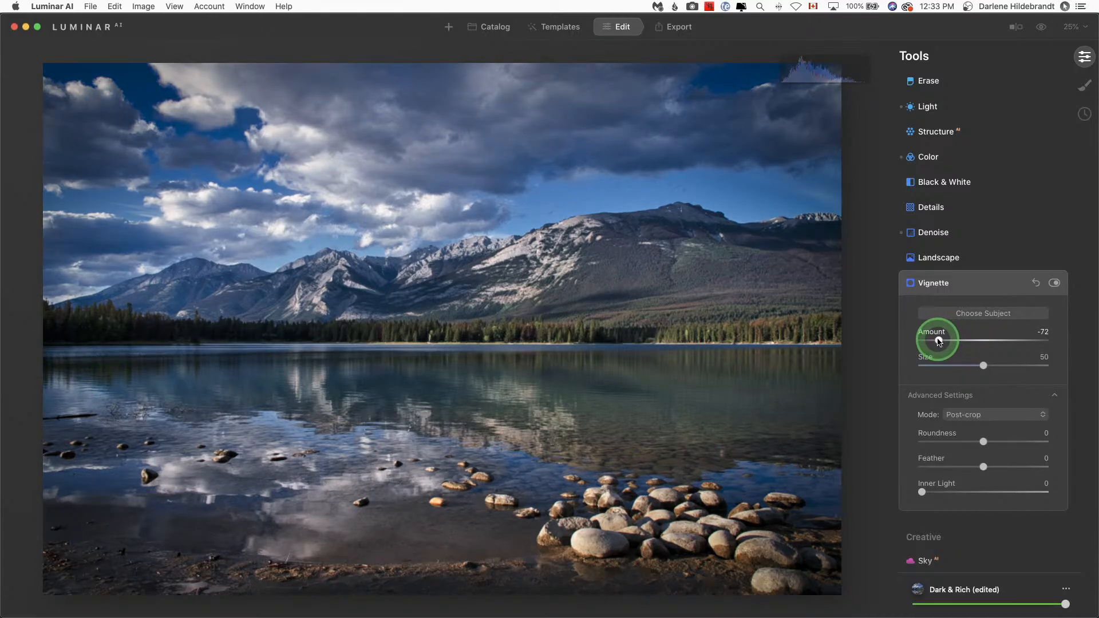
drag(983, 466, 896, 463)
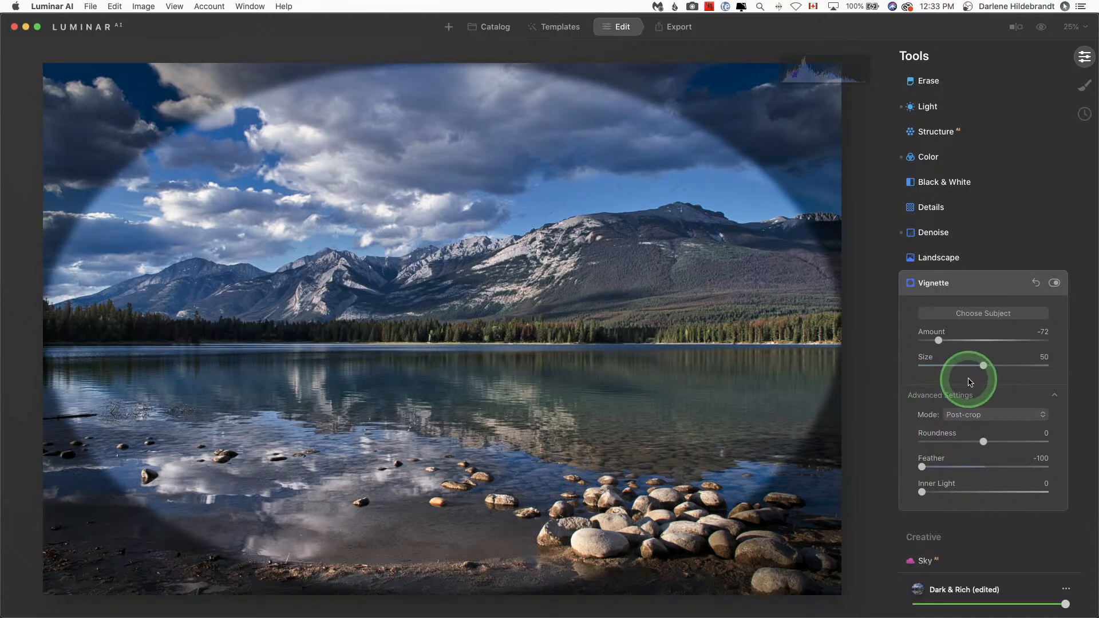
Step: Refine the vignette with a Size of 30, a Feather of 37 and an Amount of -47
drag(984, 366, 966, 366)
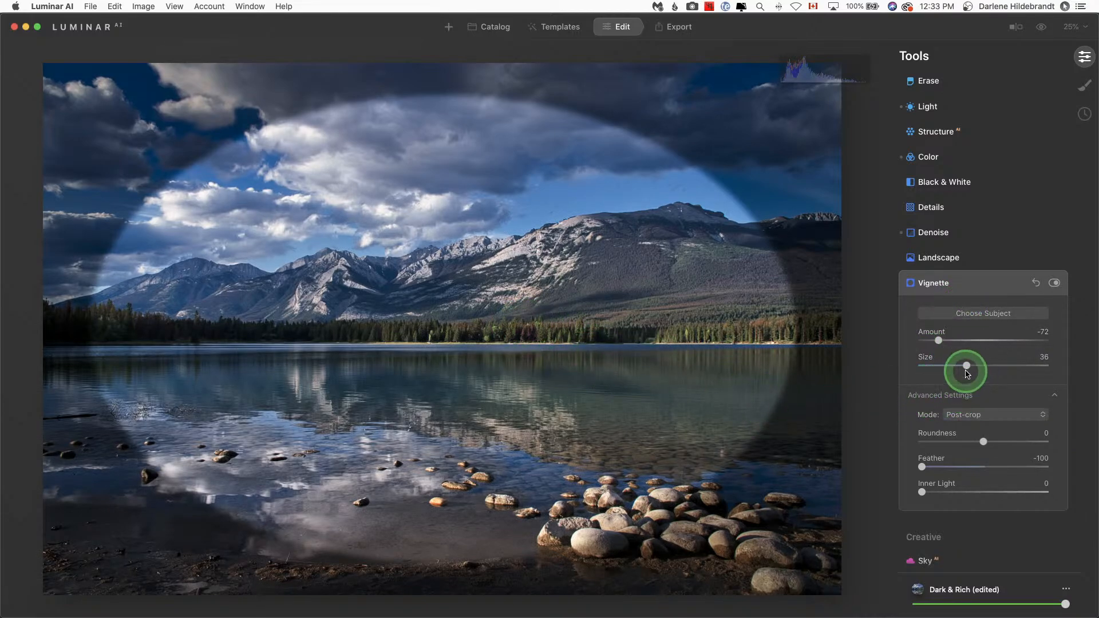
drag(966, 367, 960, 367)
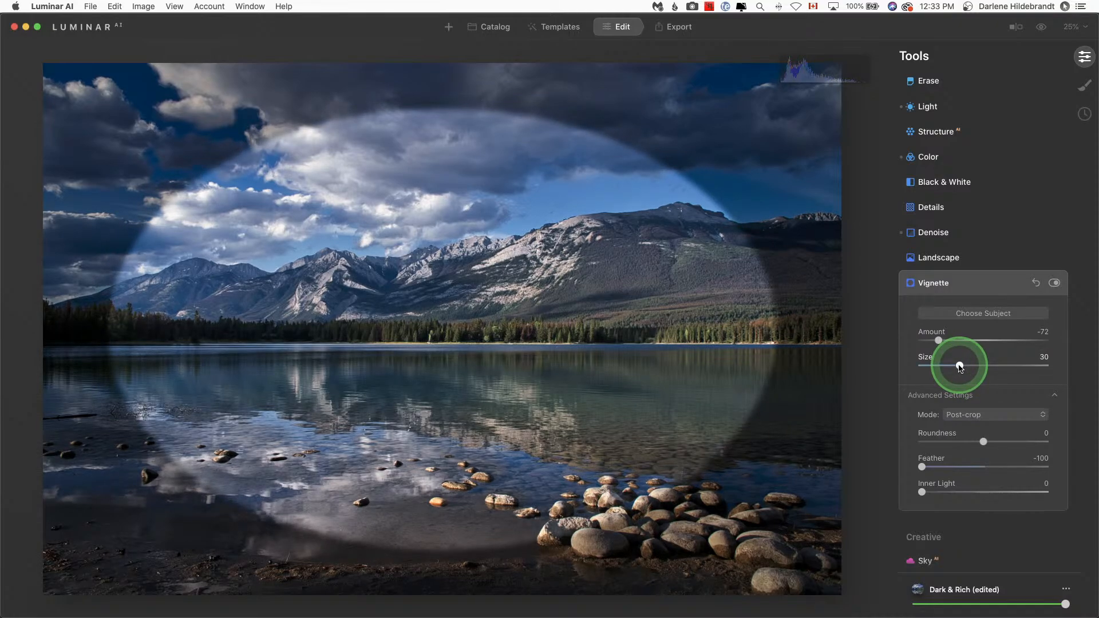
double_click(920, 467)
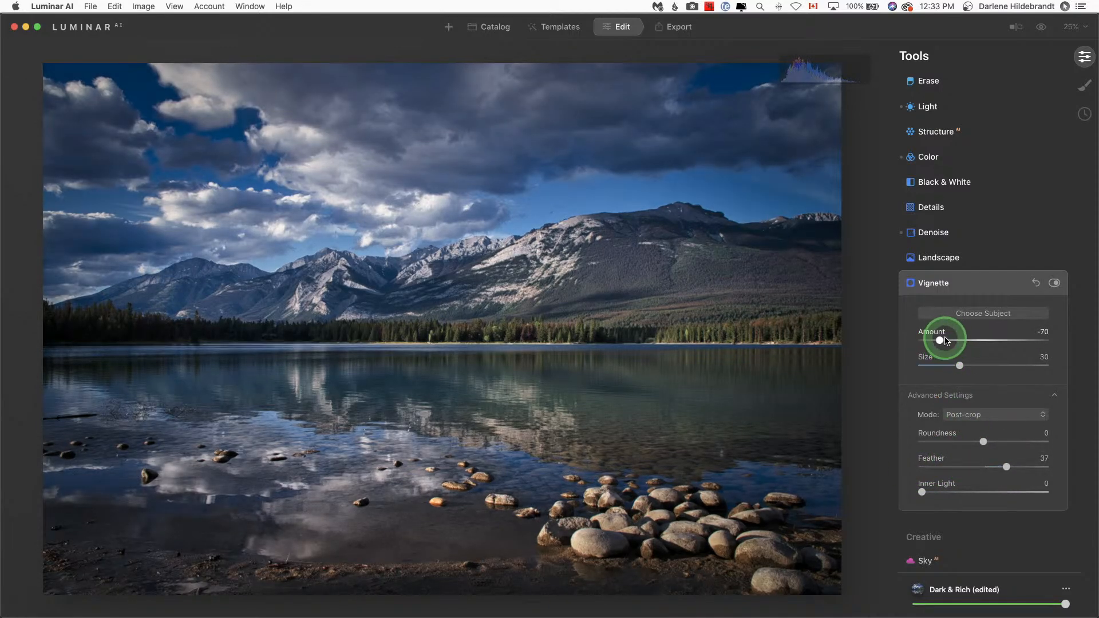
drag(945, 341, 955, 342)
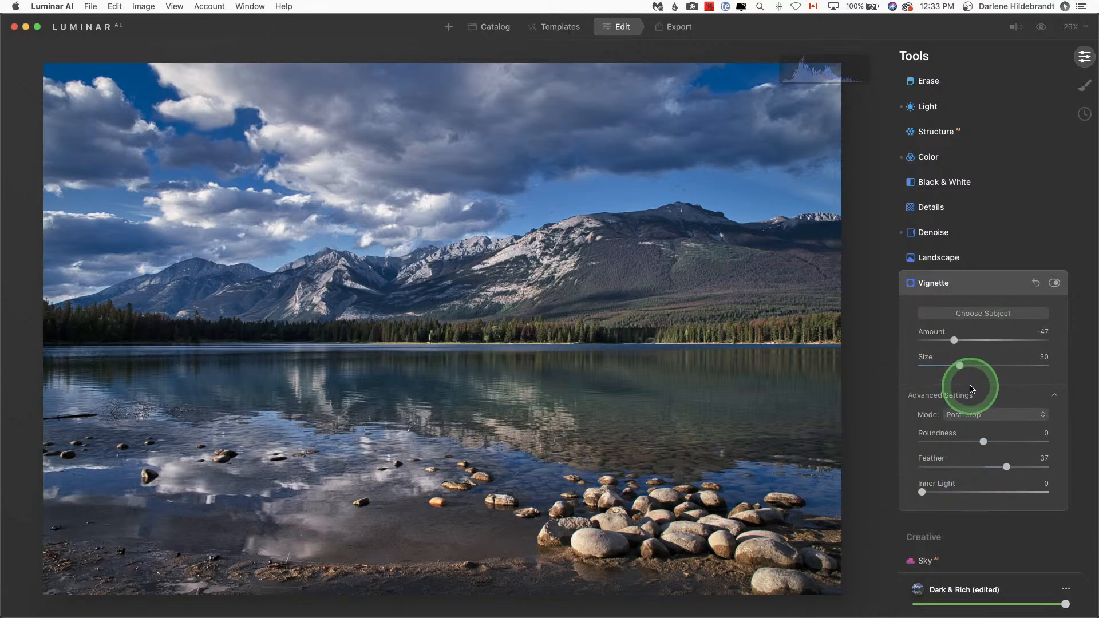
Step: Preview a hard vignette edge with a Feather of -85, and soften it to a Feather of 43 with an Amount of -47
click(937, 468)
drag(937, 468, 920, 466)
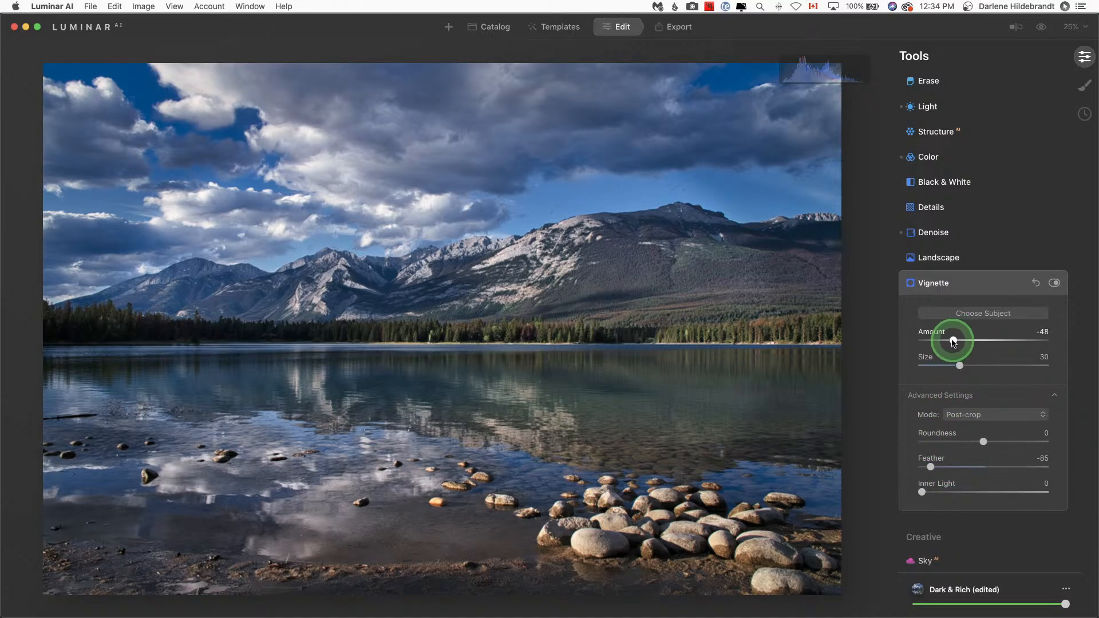
drag(953, 341, 950, 342)
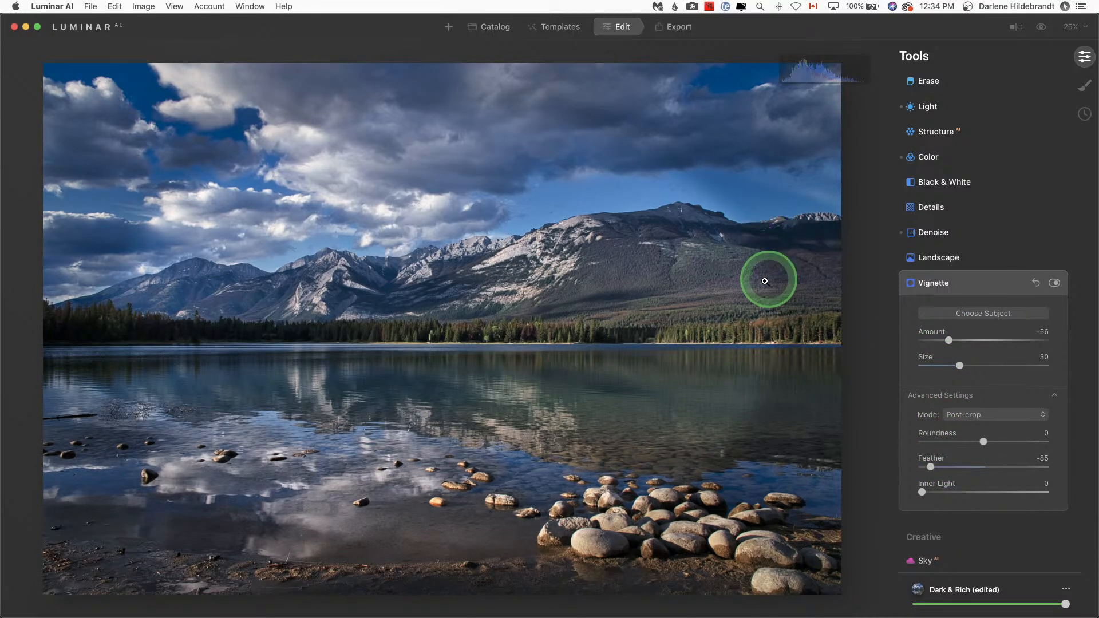
click(1011, 467)
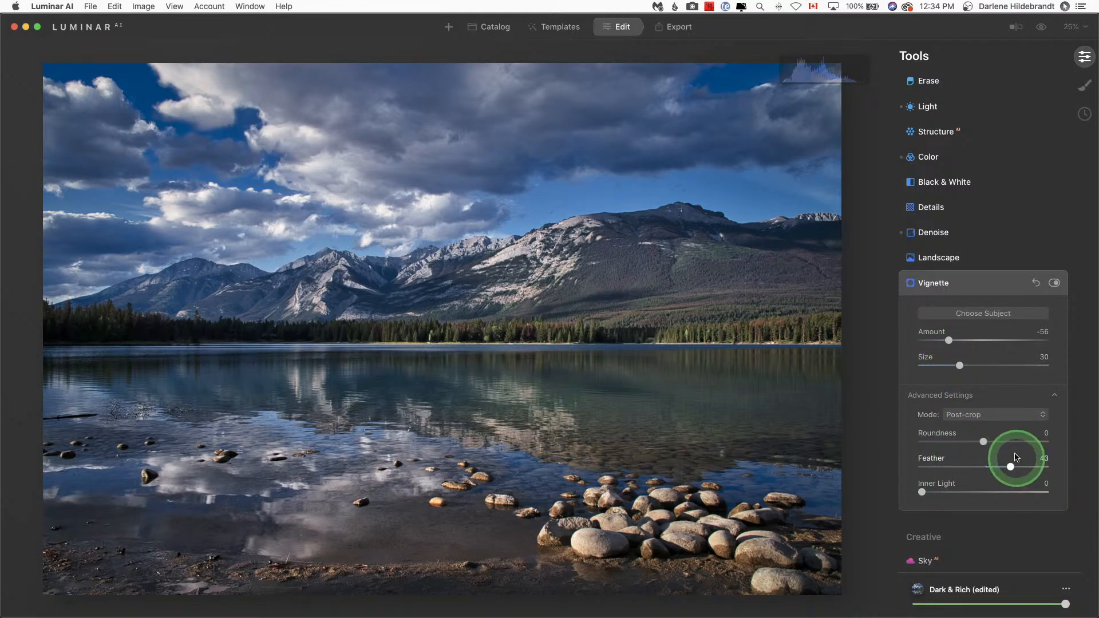
mouse_move(948, 341)
mouse_down()
mouse_move(929, 342)
mouse_move(954, 344)
mouse_up()
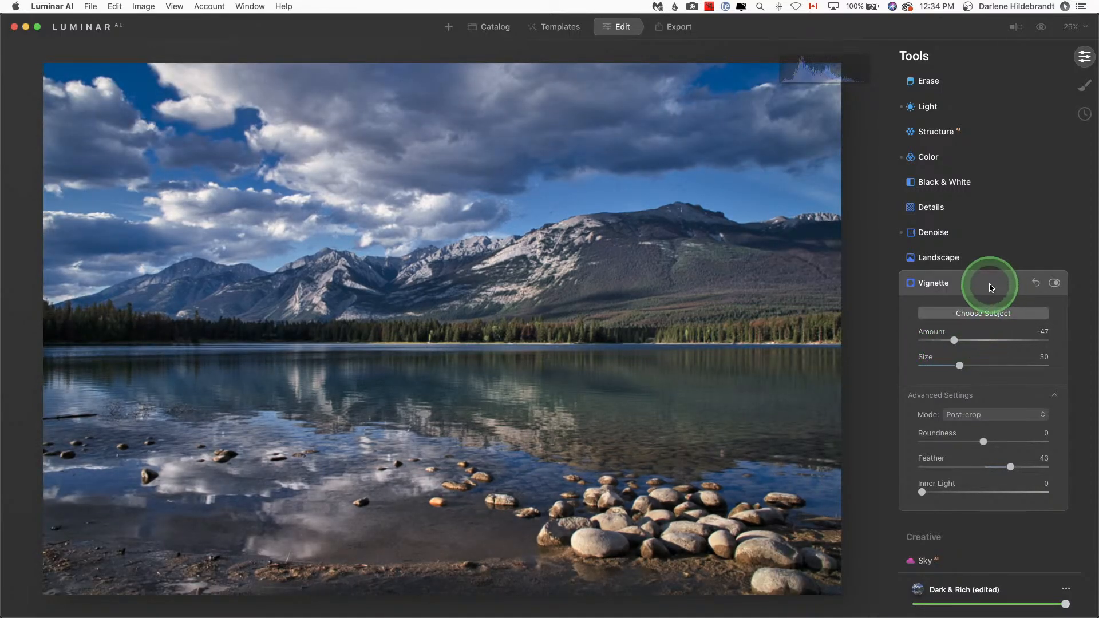
Step: Compare the photo with and without the vignette, leaving the vignette enabled
click(1054, 282)
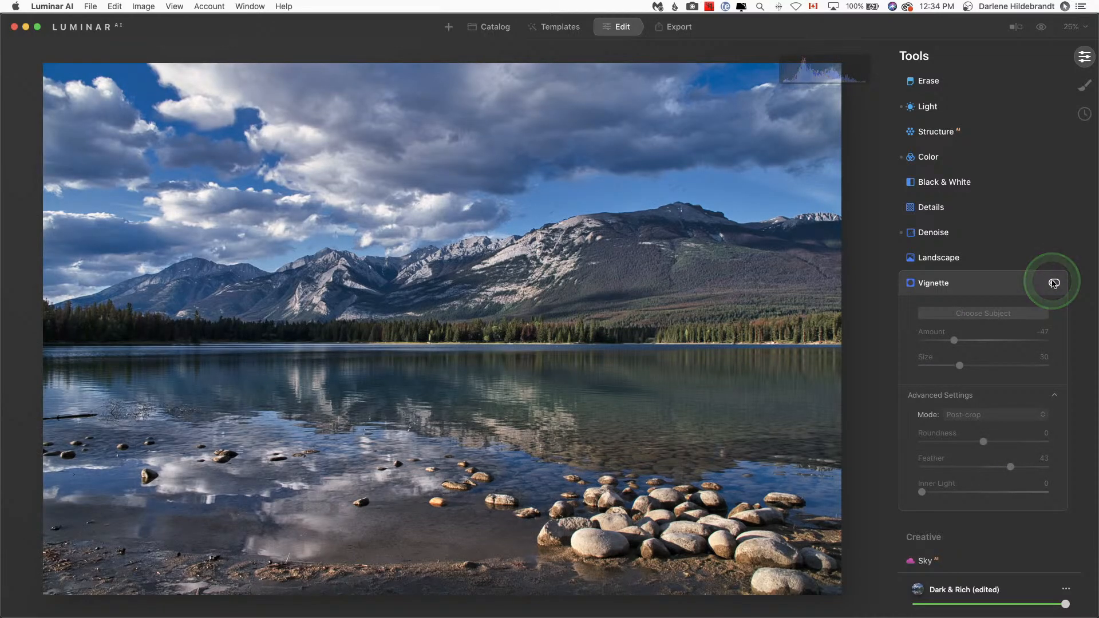
click(1054, 283)
click(1054, 283)
click(1054, 283)
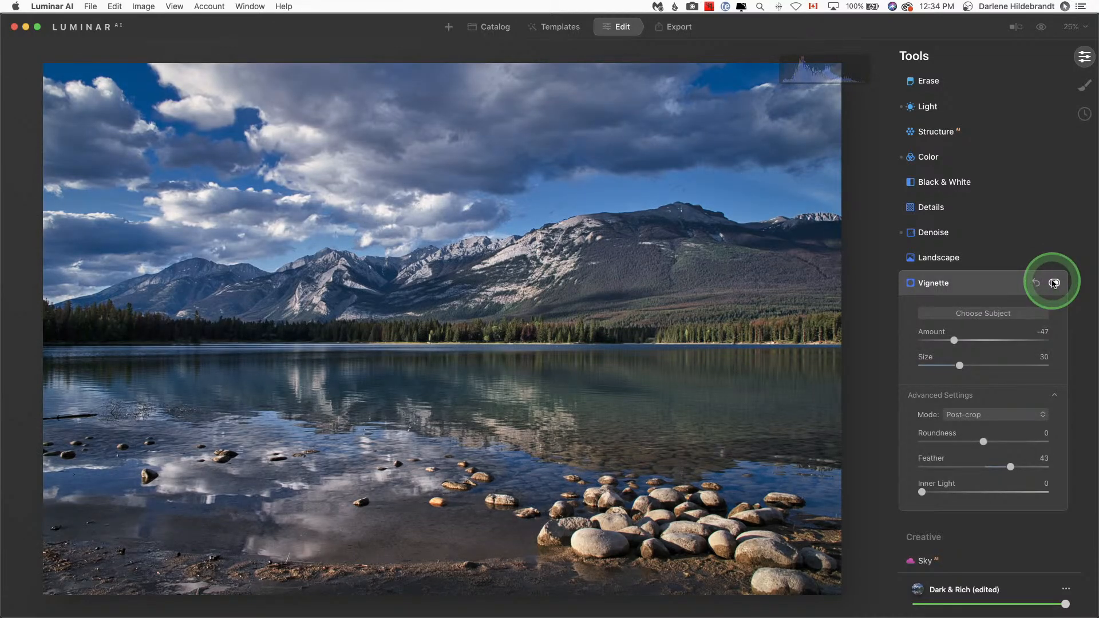
click(1054, 283)
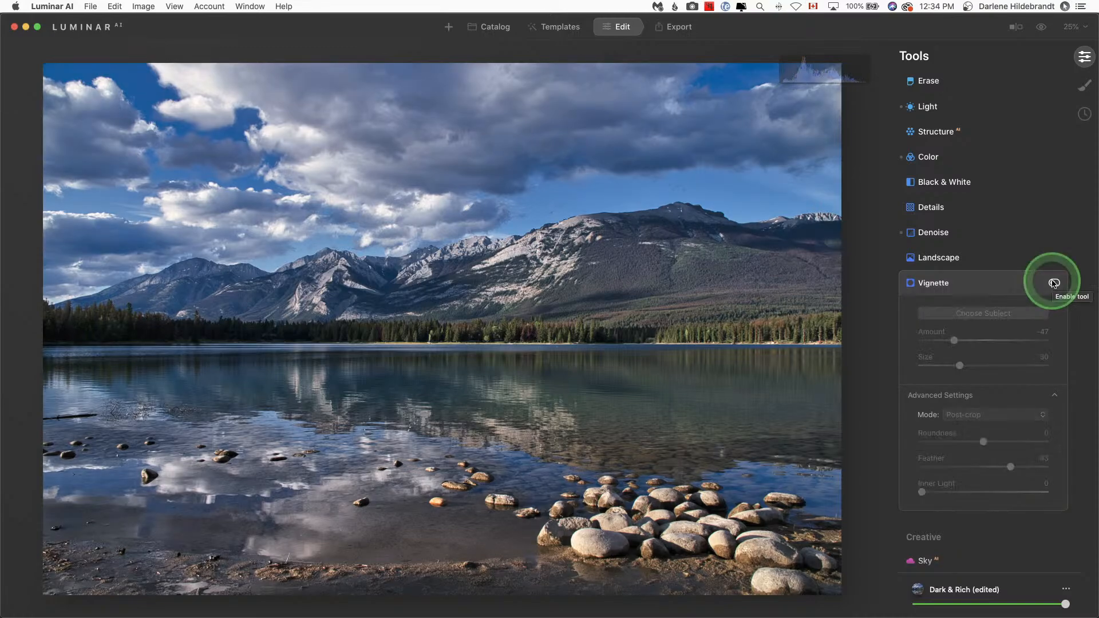
click(1053, 283)
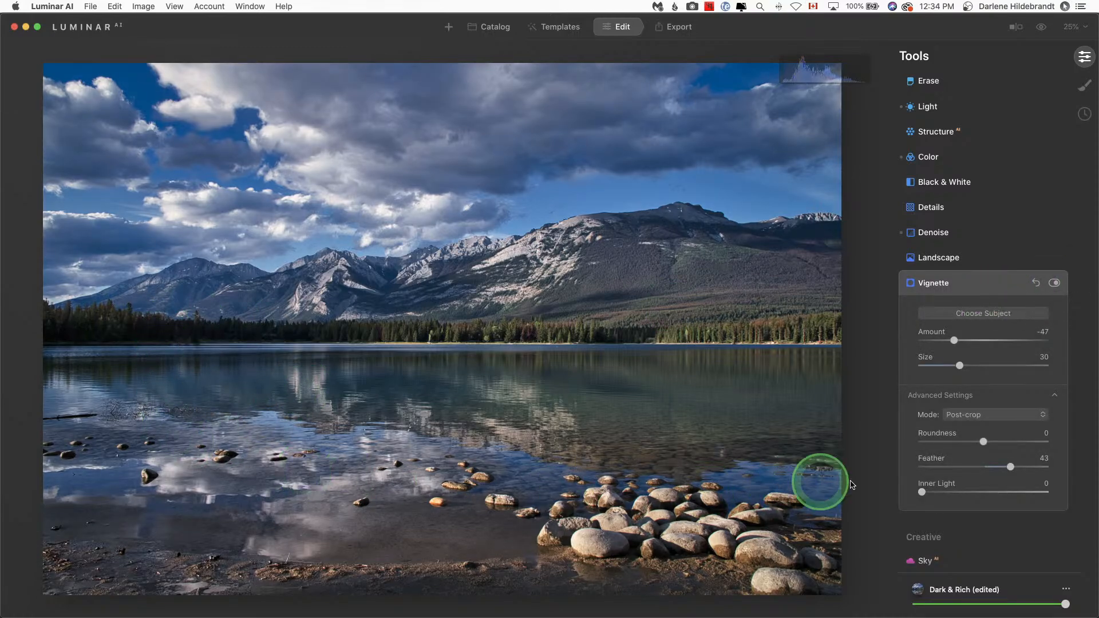
Step: Set the vignette to Feather -100, Amount -58 and Size 24, and centre it on the treeline slightly left of the photo's middle
drag(920, 465, 856, 458)
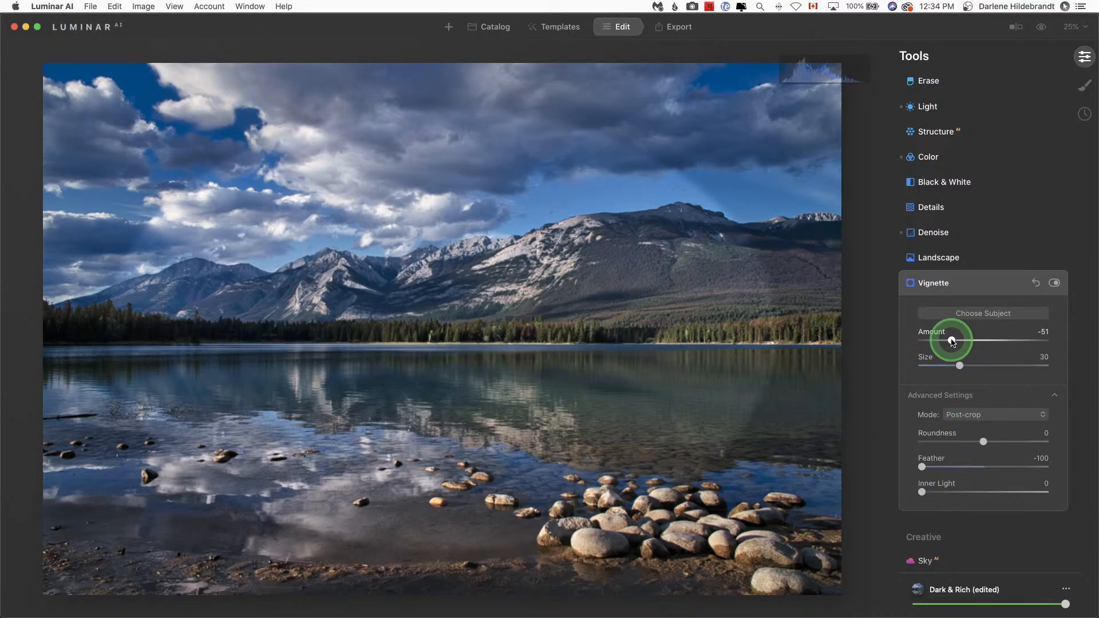
drag(952, 342, 947, 342)
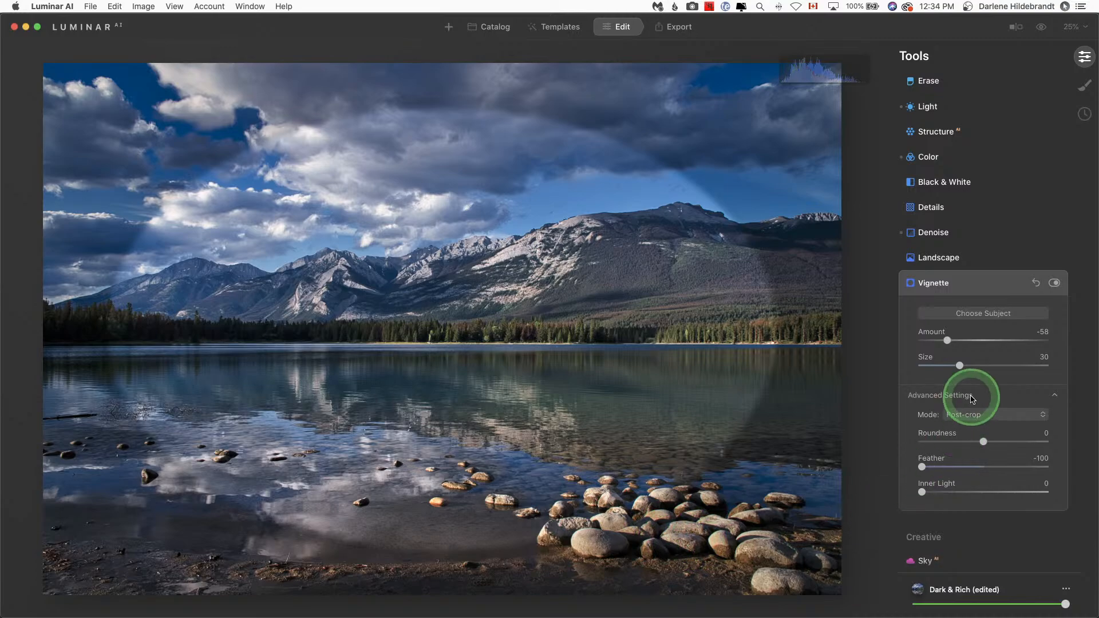
drag(959, 366, 954, 366)
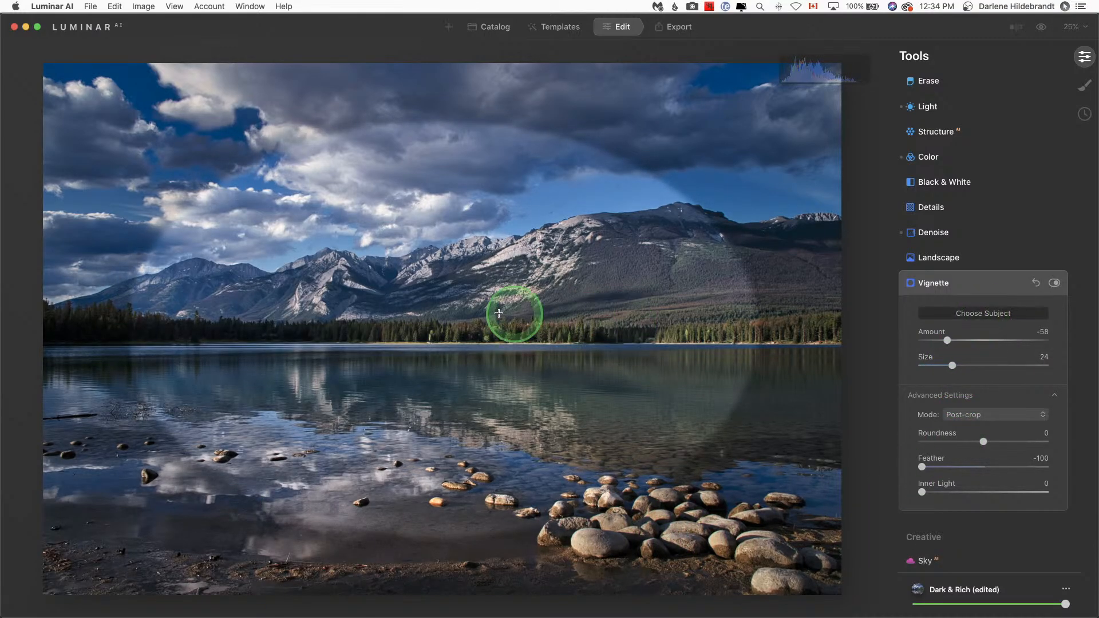
click(432, 306)
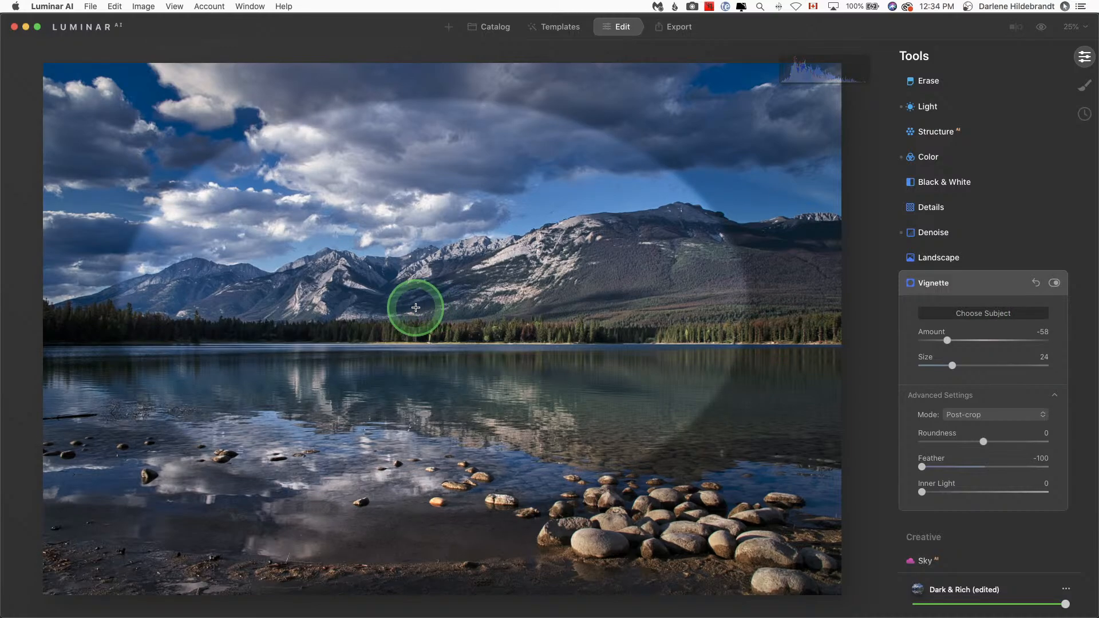
click(415, 307)
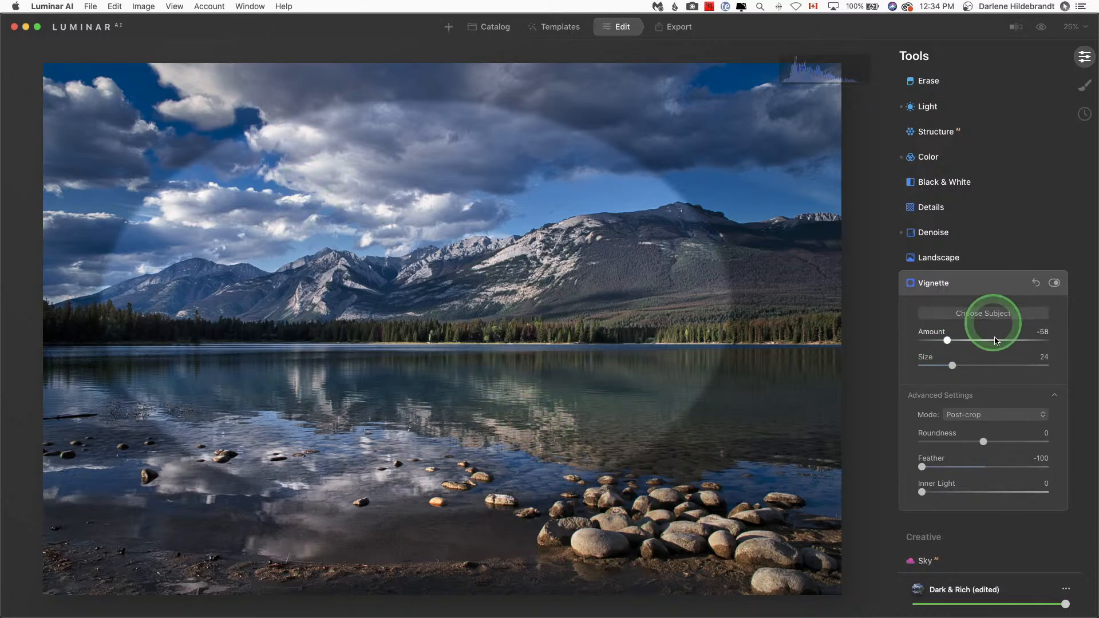
Step: Soften the vignette to a Feather of 40 with an Amount of -53
click(1009, 467)
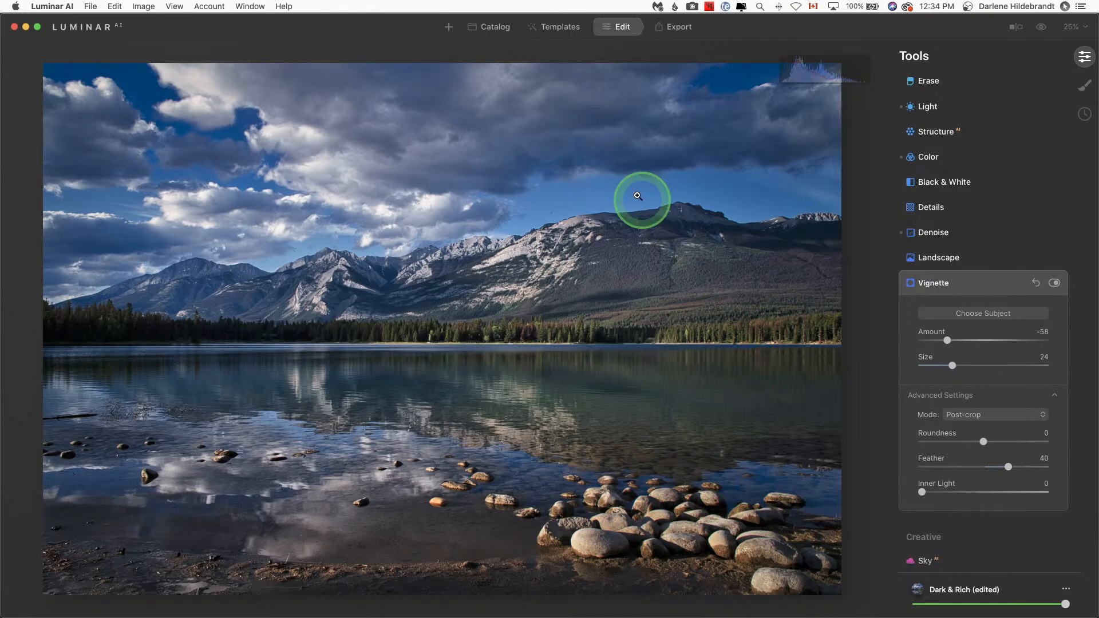
drag(948, 340, 951, 341)
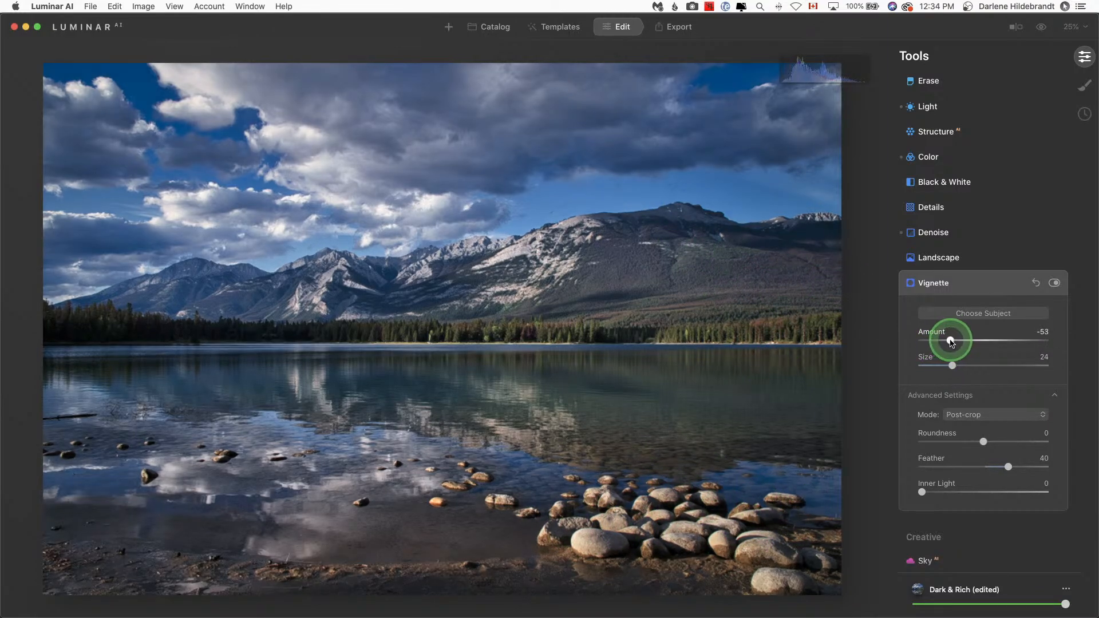
click(974, 284)
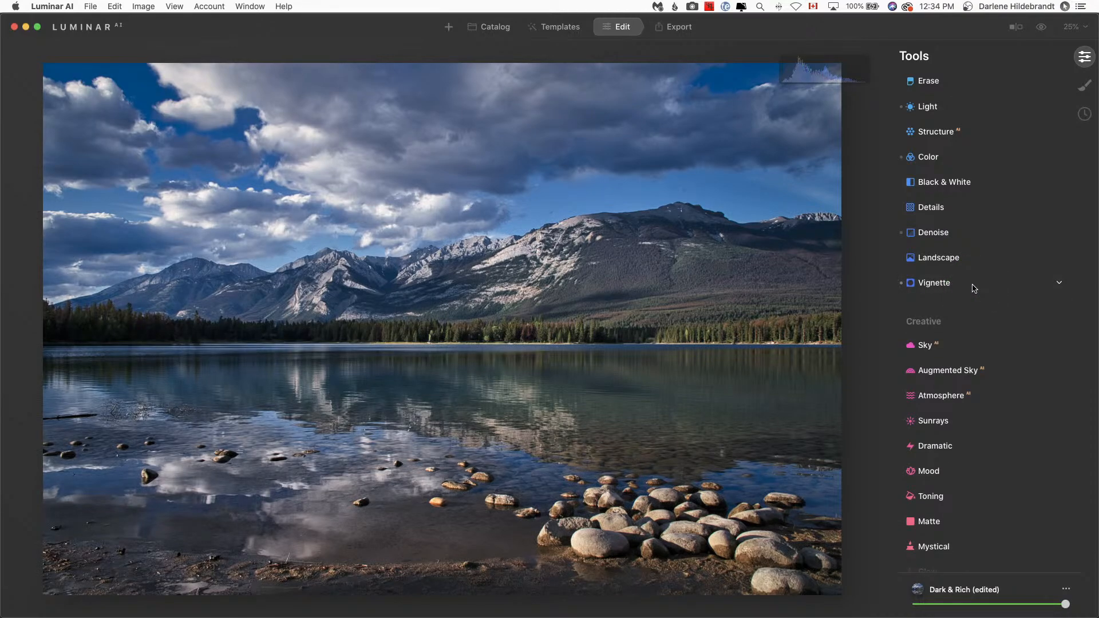
Step: Darken the foreground rocks and shoreline with Dodge & Burn, using a Darken brush of size 100 and Strength 12
scroll(973, 288, down, 10)
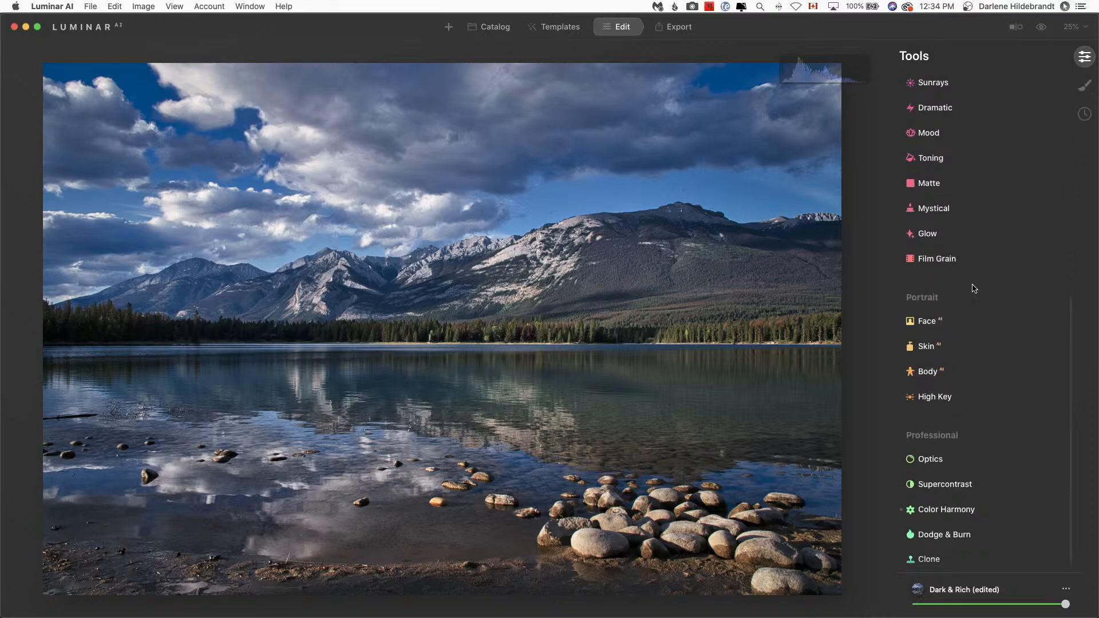
click(942, 535)
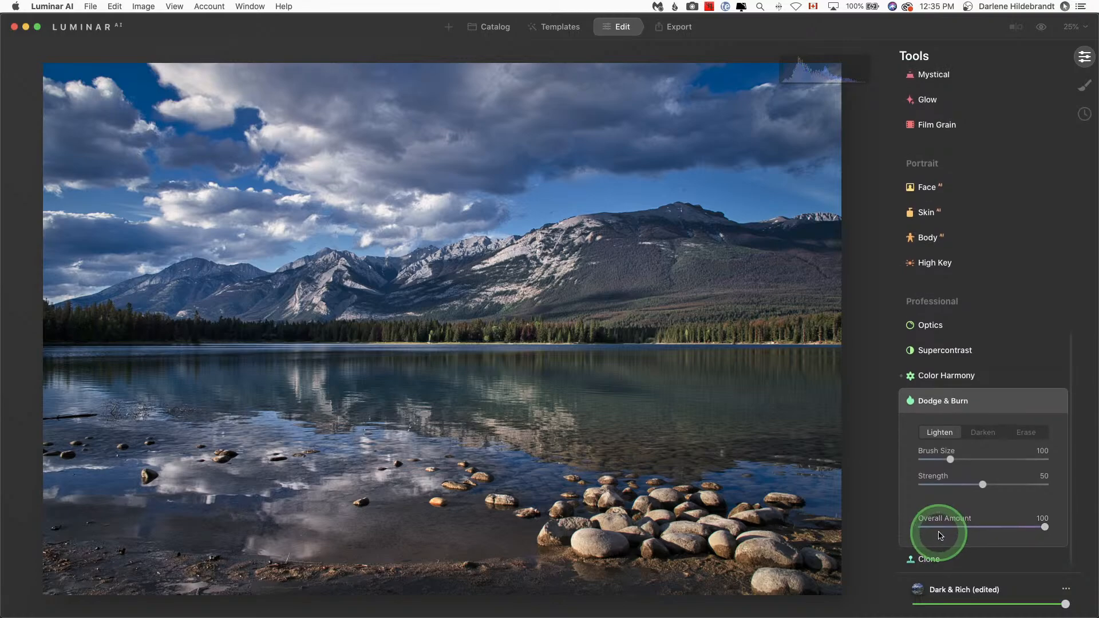
click(984, 432)
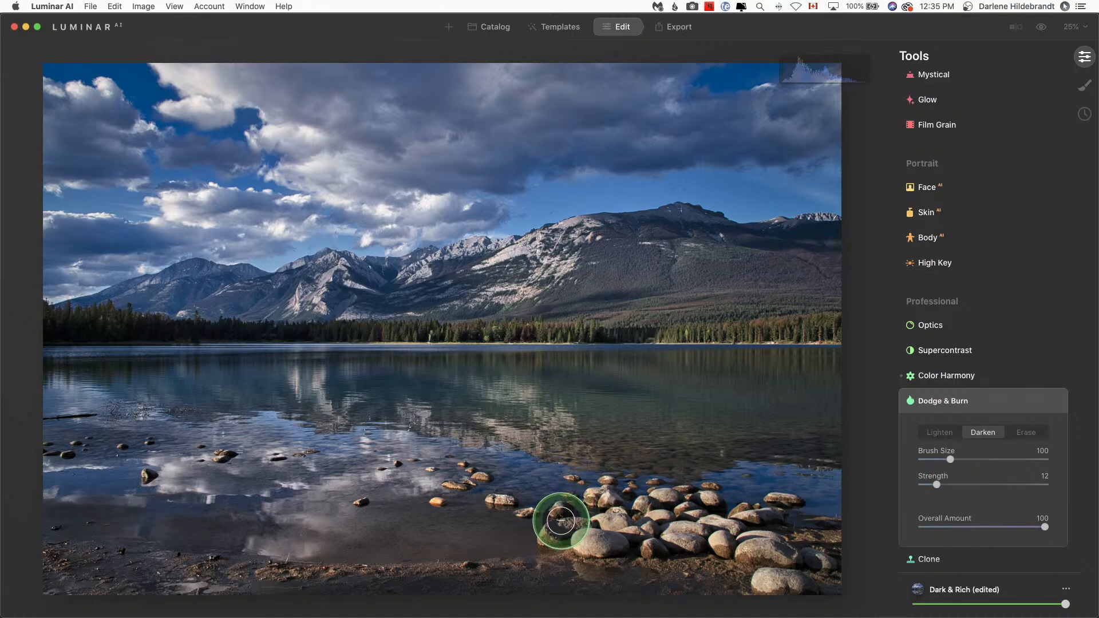
mouse_move(562, 521)
mouse_down()
mouse_move(584, 504)
mouse_move(567, 522)
mouse_move(637, 541)
mouse_move(595, 543)
mouse_move(697, 515)
mouse_move(773, 563)
mouse_move(741, 577)
mouse_move(828, 574)
mouse_move(772, 575)
mouse_move(768, 519)
mouse_move(547, 539)
mouse_move(524, 499)
mouse_move(627, 493)
mouse_move(784, 517)
mouse_move(754, 502)
mouse_move(652, 519)
mouse_move(574, 508)
mouse_move(584, 530)
mouse_move(750, 553)
mouse_move(787, 580)
mouse_move(342, 558)
mouse_move(389, 577)
mouse_move(538, 576)
mouse_move(56, 574)
mouse_move(67, 536)
mouse_move(59, 506)
mouse_move(58, 537)
mouse_move(672, 559)
mouse_move(722, 571)
mouse_move(834, 534)
mouse_move(704, 522)
mouse_move(672, 495)
mouse_move(603, 511)
mouse_move(572, 550)
mouse_move(592, 508)
mouse_move(683, 502)
mouse_move(656, 507)
mouse_move(717, 550)
mouse_move(793, 569)
mouse_move(772, 474)
mouse_move(649, 533)
mouse_move(592, 541)
mouse_move(636, 487)
mouse_move(621, 531)
mouse_move(790, 572)
mouse_move(604, 559)
mouse_move(534, 532)
mouse_move(756, 573)
mouse_move(641, 456)
mouse_move(710, 573)
mouse_up()
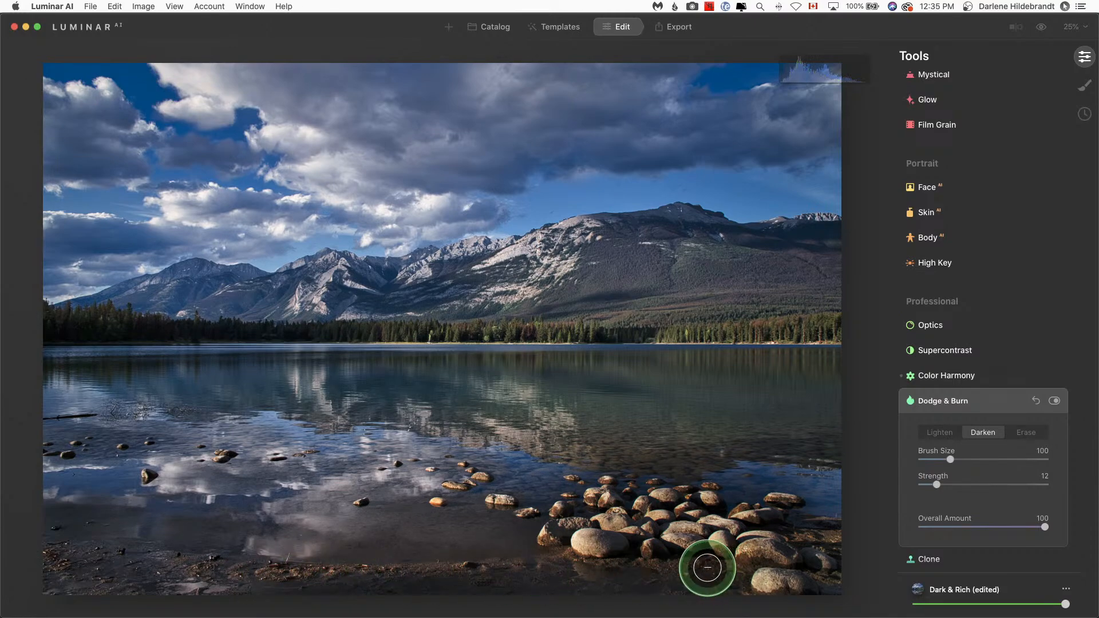
click(995, 402)
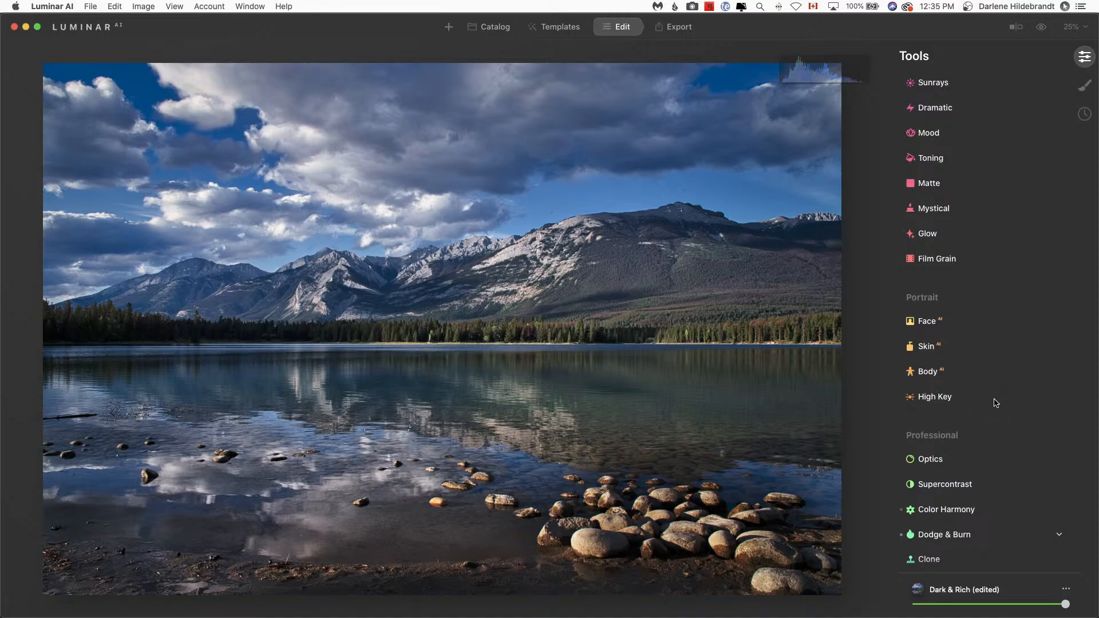
Step: Compare the edited photo with its original version
key(backslash)
key(backslash)
key(backslash)
key(backslash)
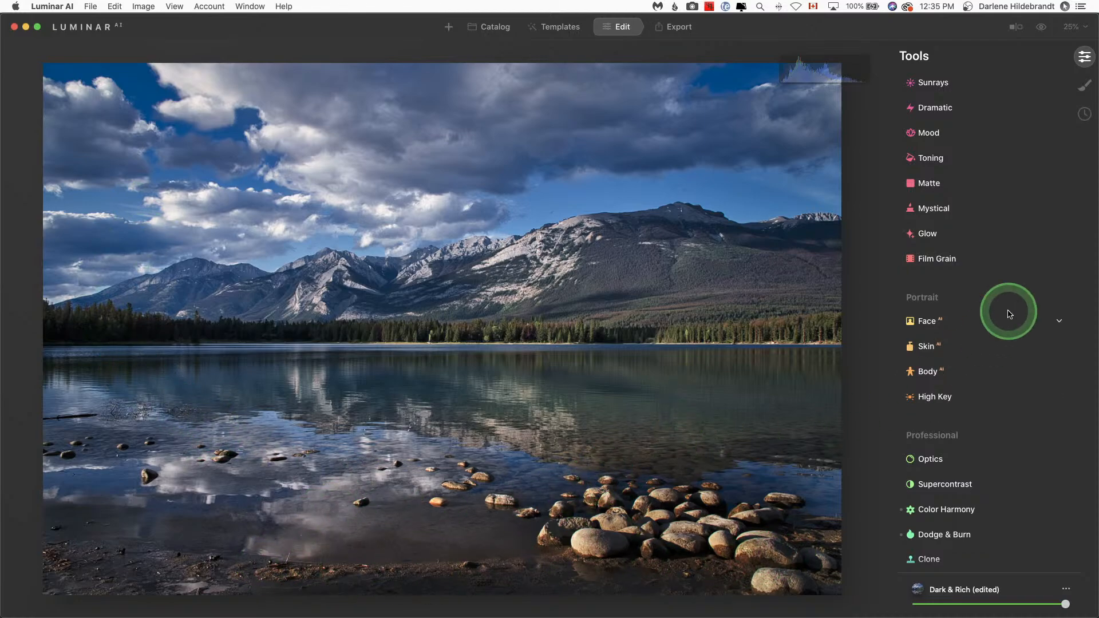
Step: Try raising the Sky Enhancer to 100 and inspect the sky along the mountain ridge up close
scroll(1009, 314, up, 10)
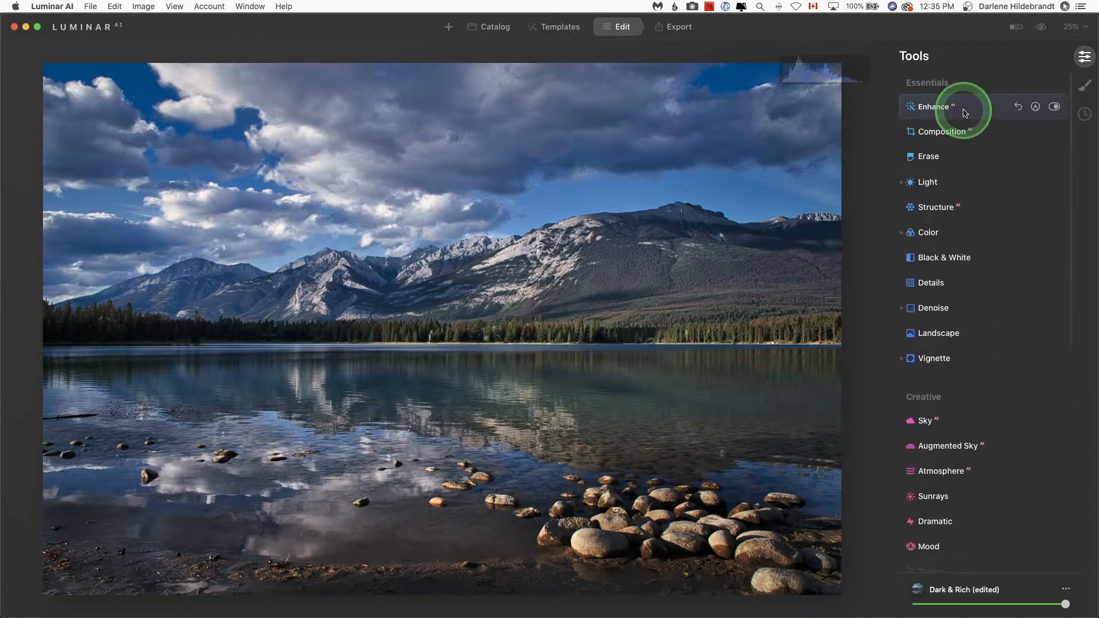
click(965, 113)
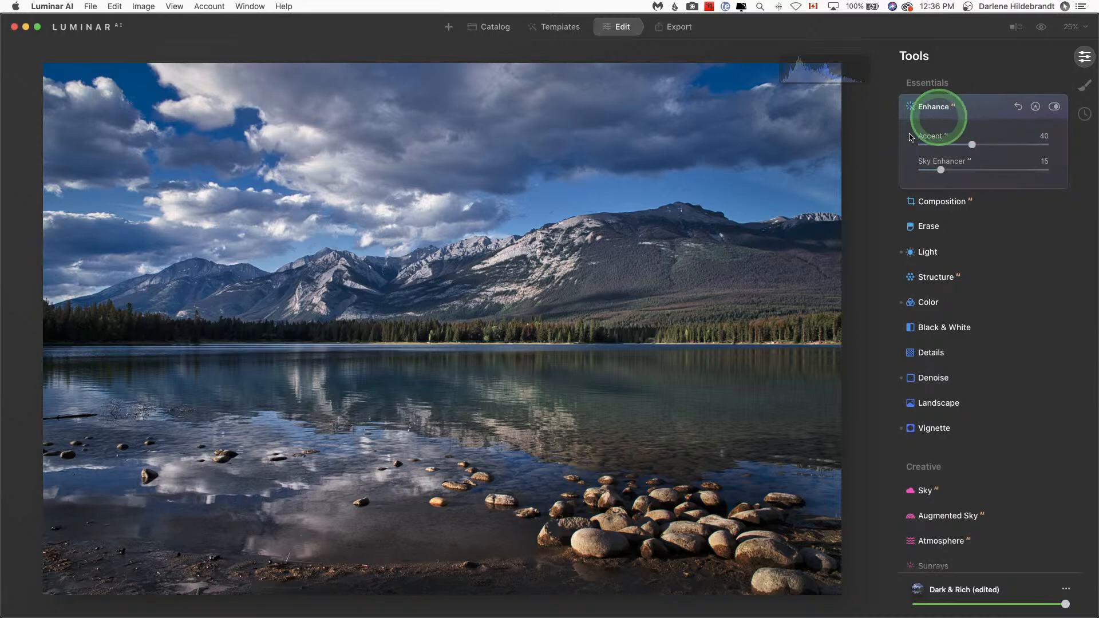
drag(942, 173, 1011, 174)
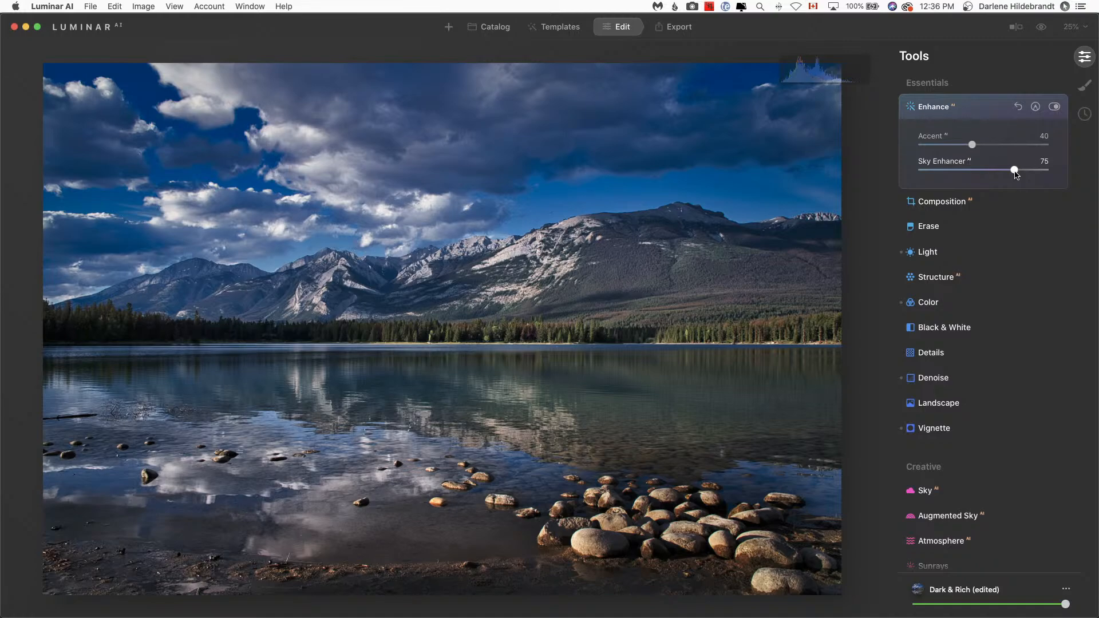
drag(1015, 170, 1053, 170)
click(545, 300)
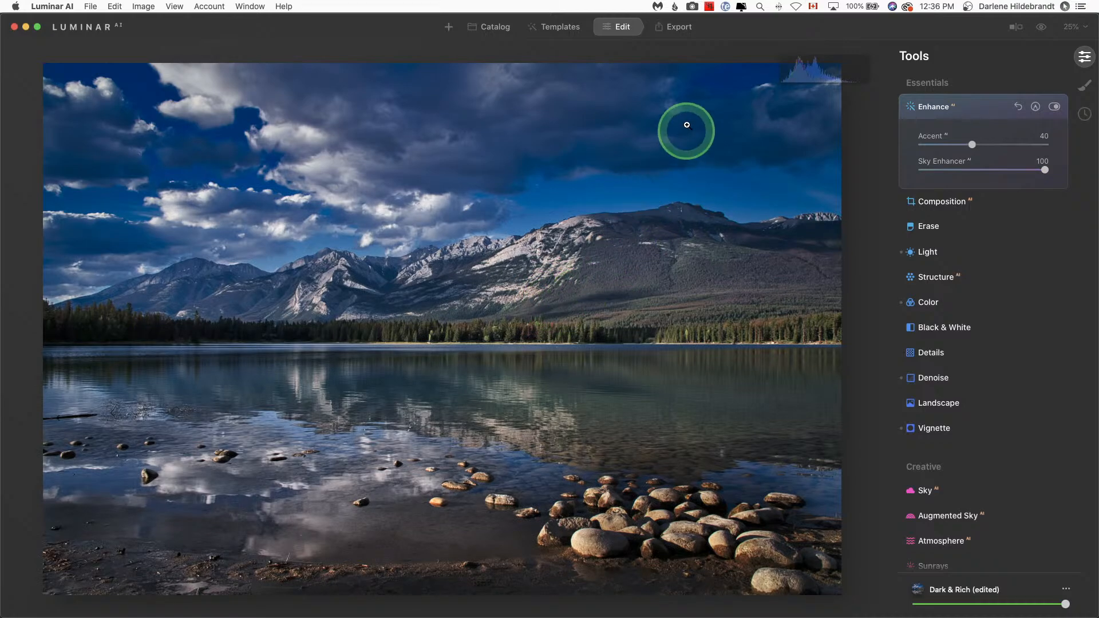
click(611, 195)
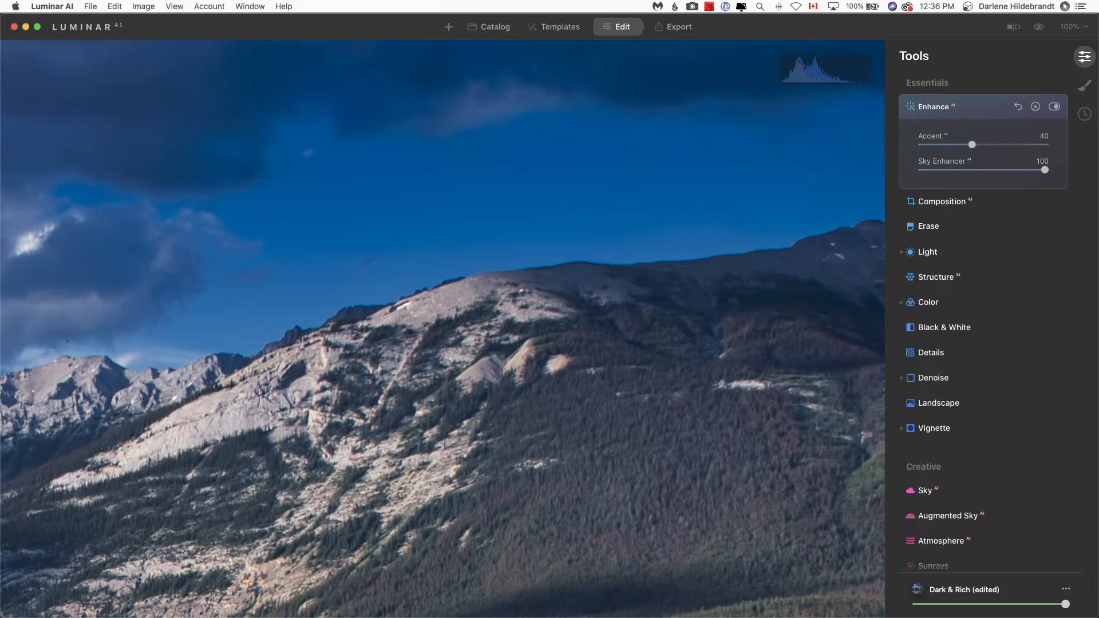
click(832, 222)
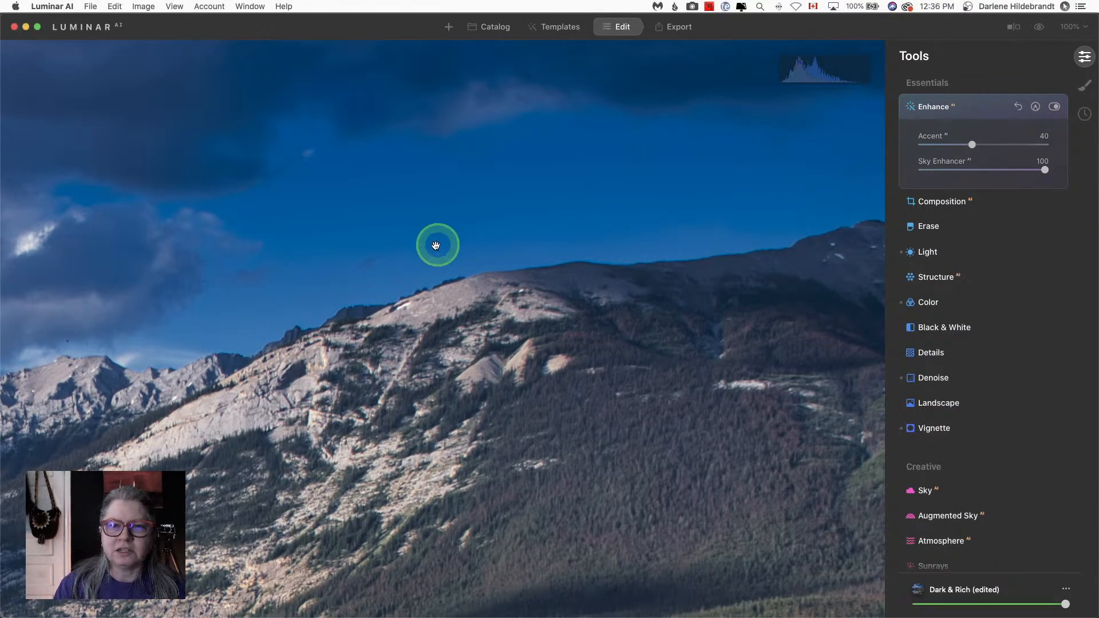
click(701, 231)
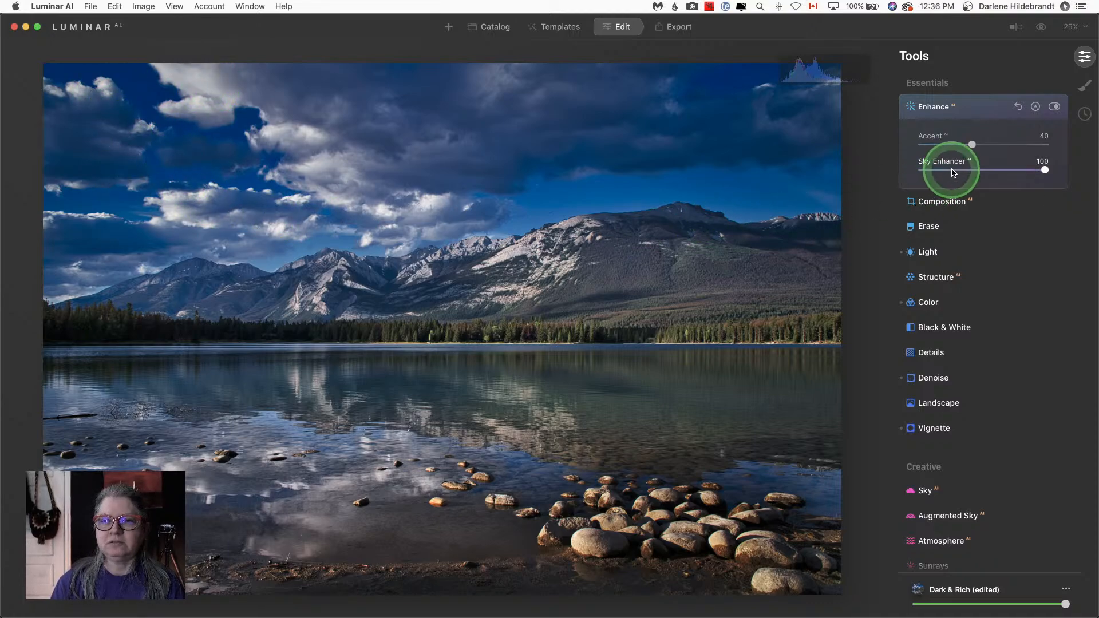
Step: Set the Sky Enhancer to 27
mouse_move(973, 169)
mouse_down()
mouse_move(958, 169)
mouse_move(997, 170)
mouse_move(956, 170)
mouse_up()
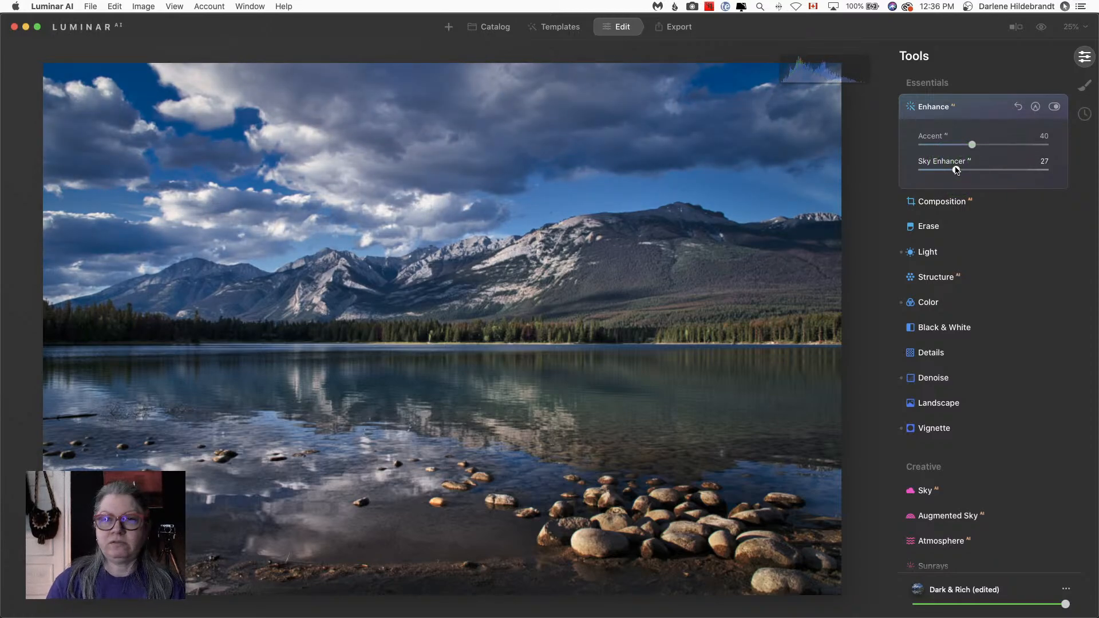
click(956, 170)
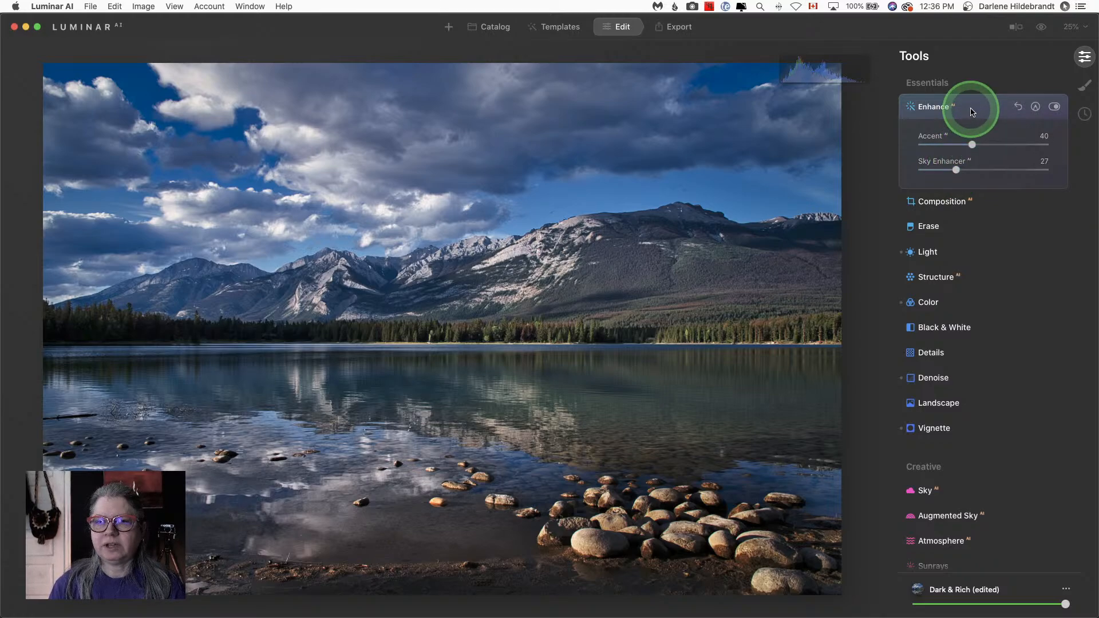
Step: Soften the photo's Structure with an Amount of -37 and a Boost of 21
click(938, 277)
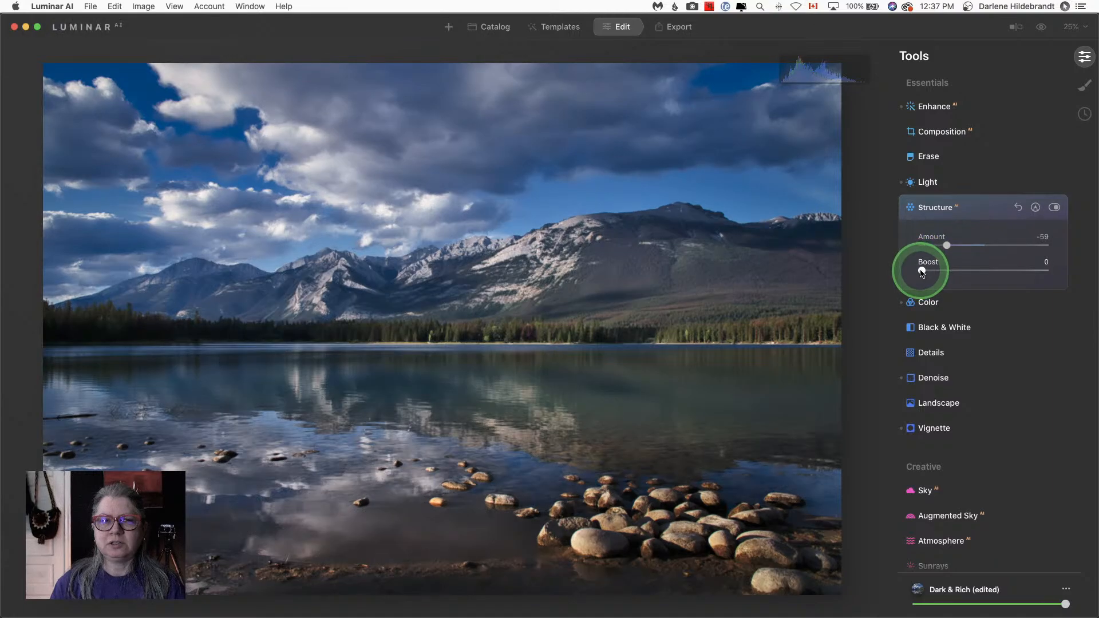
drag(921, 272, 953, 273)
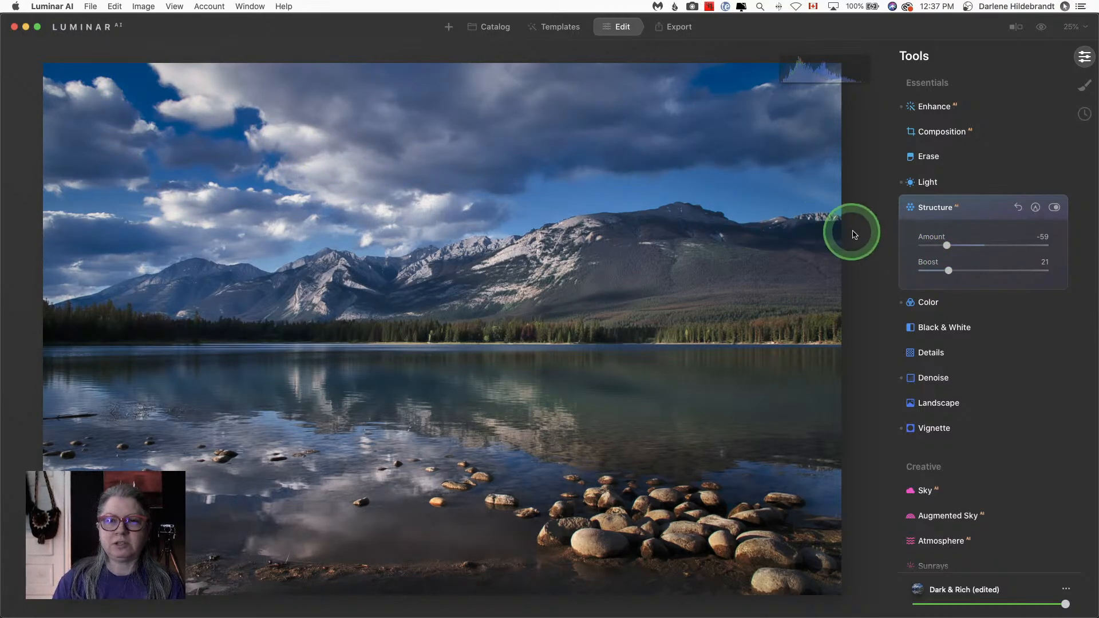
drag(946, 245, 961, 245)
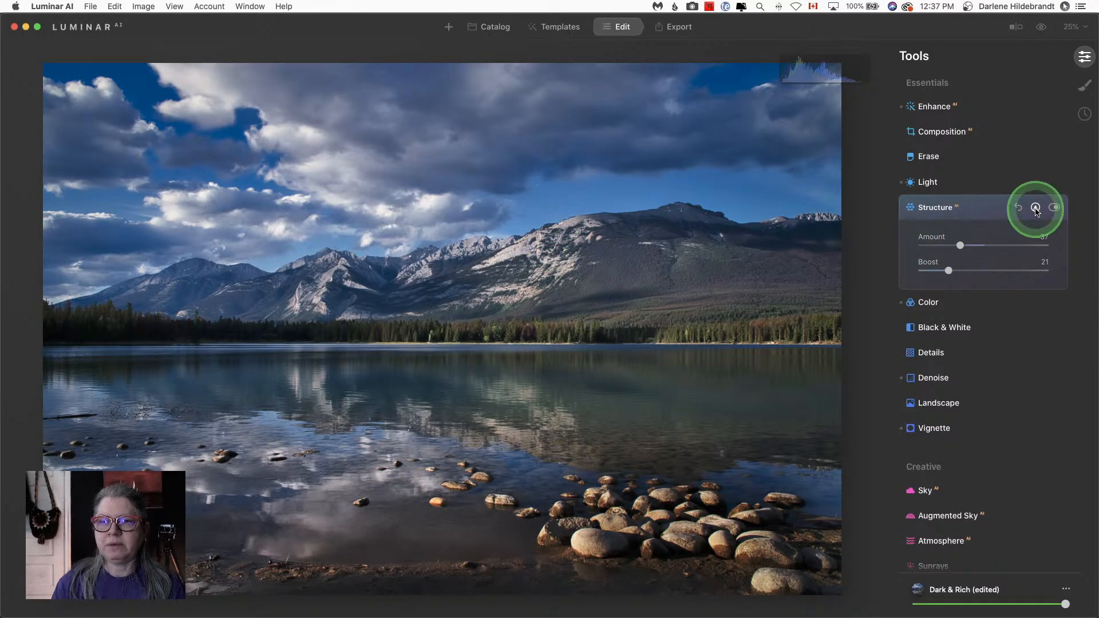
Step: Restrict the Structure adjustment to the sky with a gradient mask fading across the mountains, tilted to follow the ridge line
click(1035, 209)
click(961, 240)
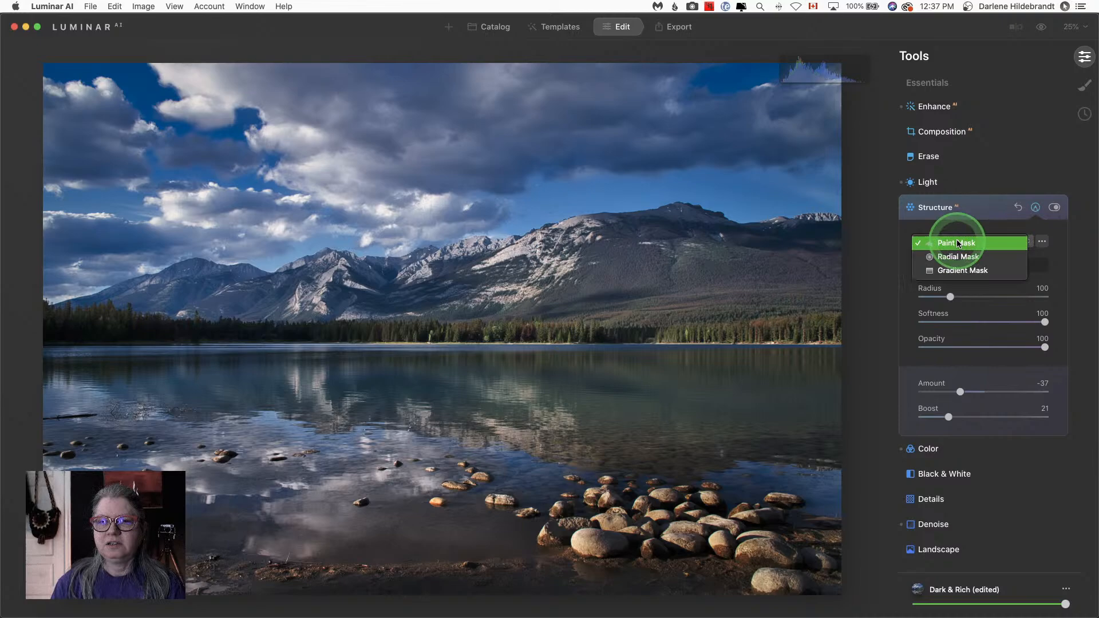
click(959, 270)
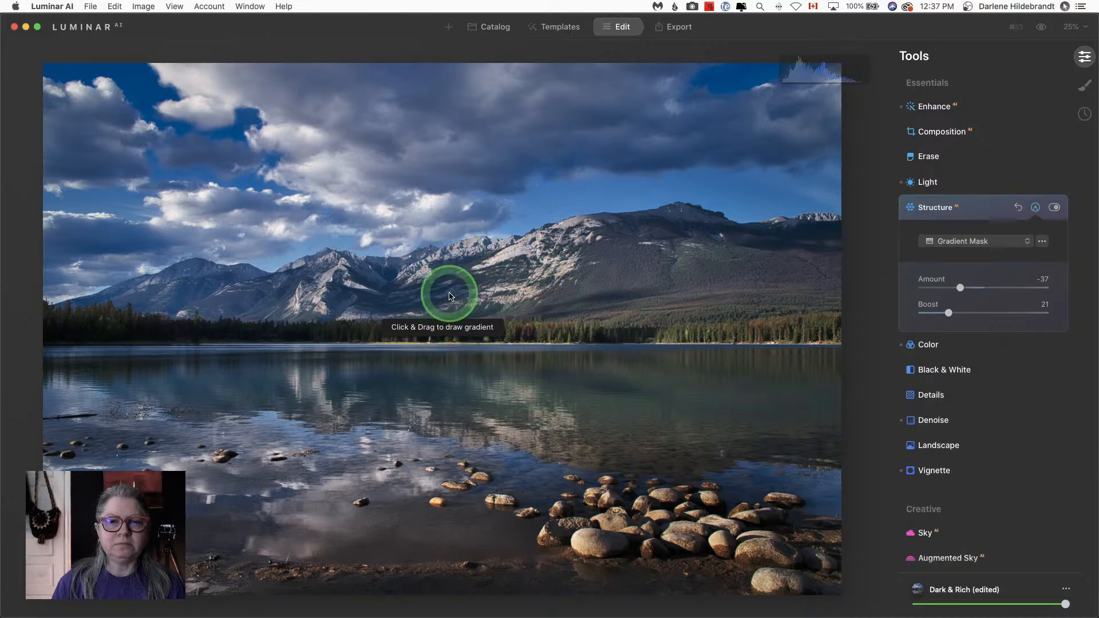
drag(450, 292, 441, 180)
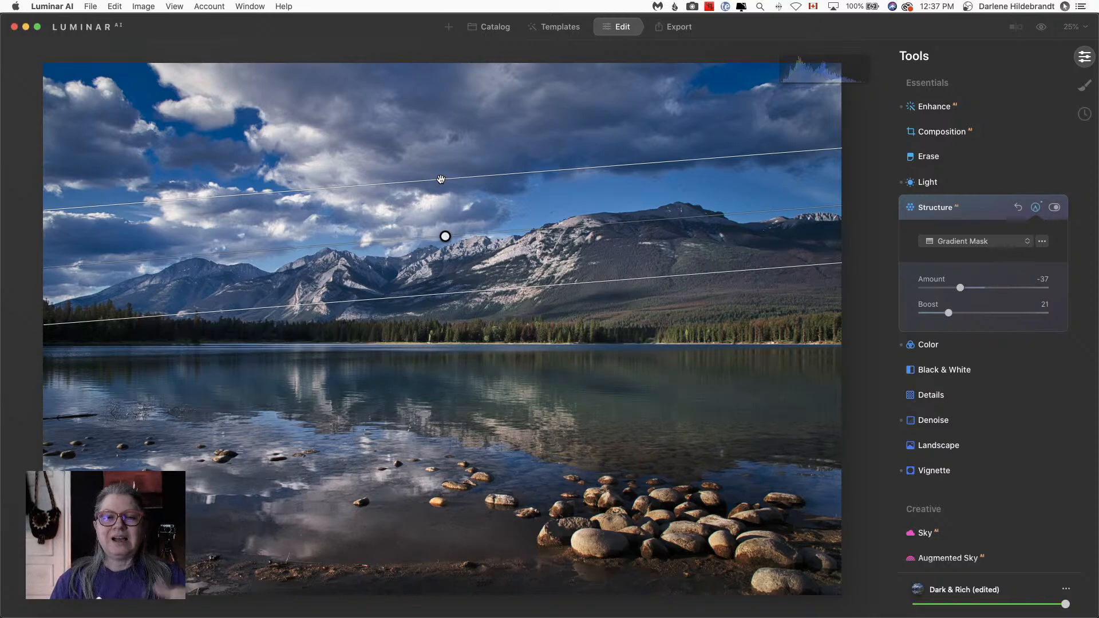
drag(441, 180, 686, 217)
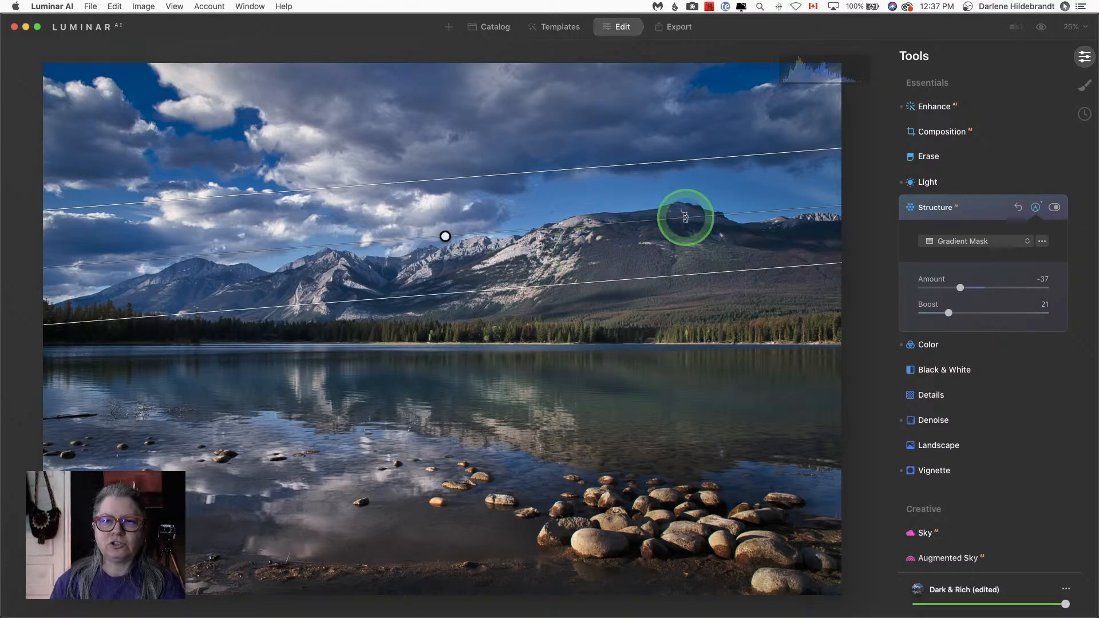
drag(685, 218, 663, 248)
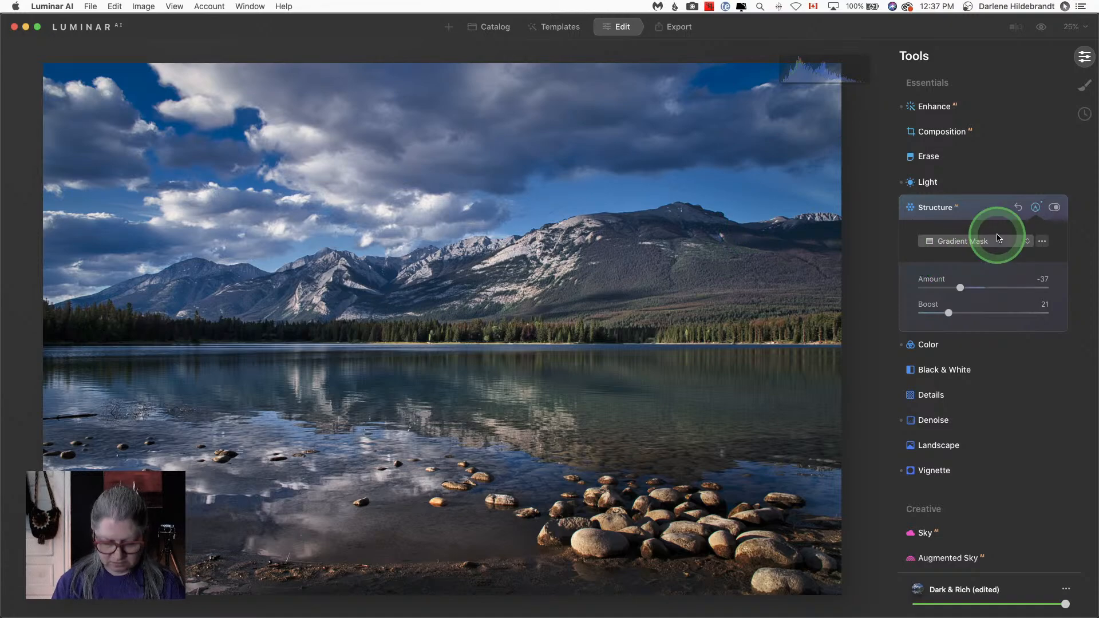
Step: Check the gradient mask's coverage with its overlay, and compare the photo with and without the Structure adjustment
key(slash)
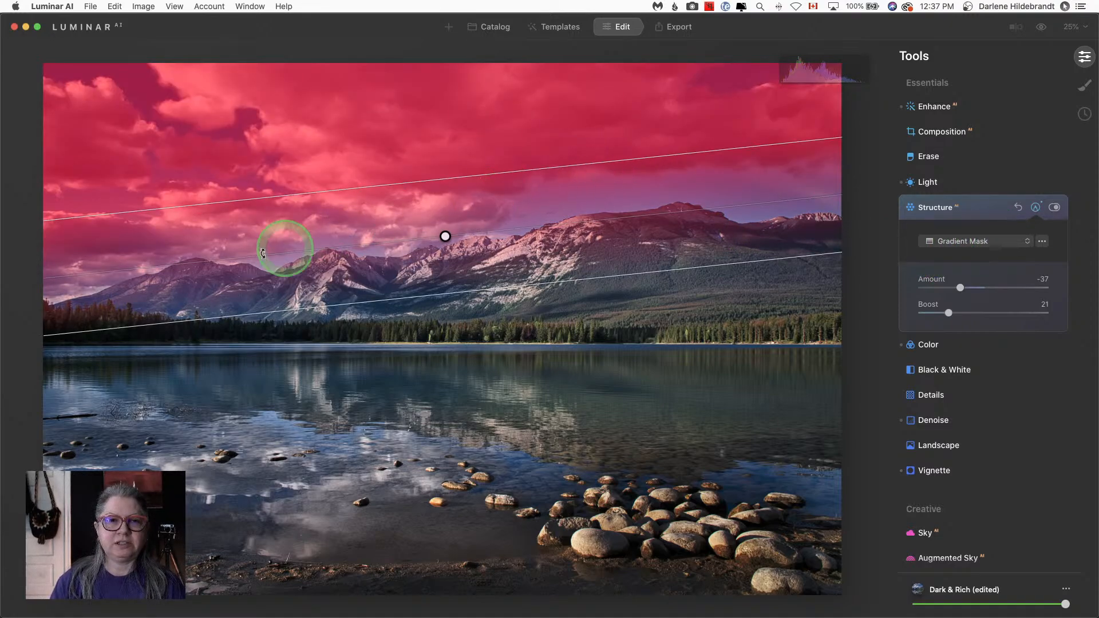
key(slash)
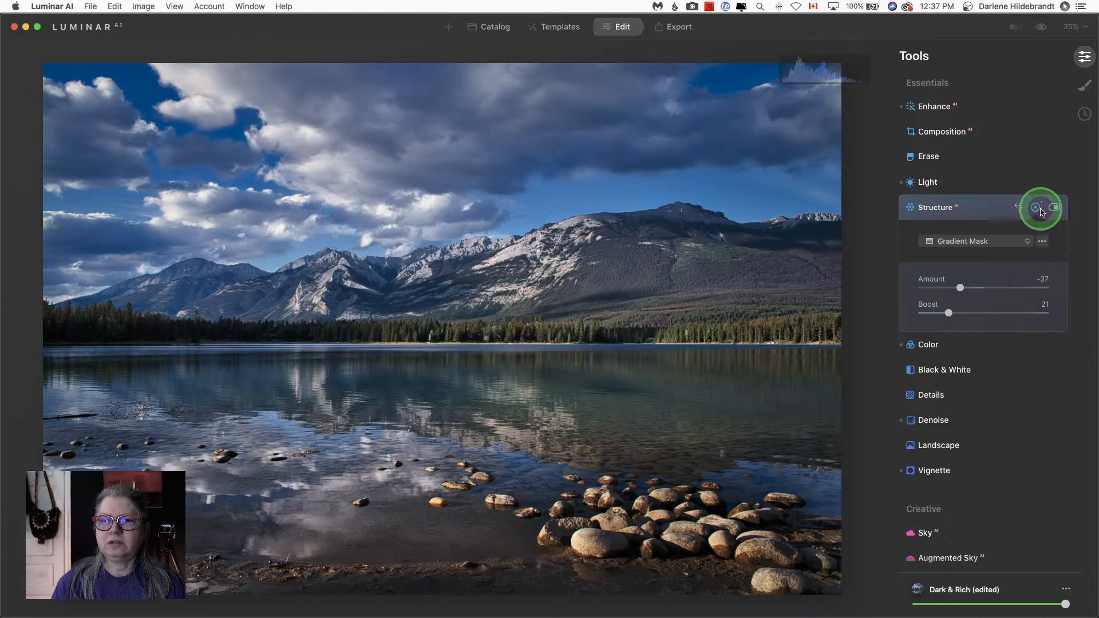
click(1037, 208)
click(1054, 209)
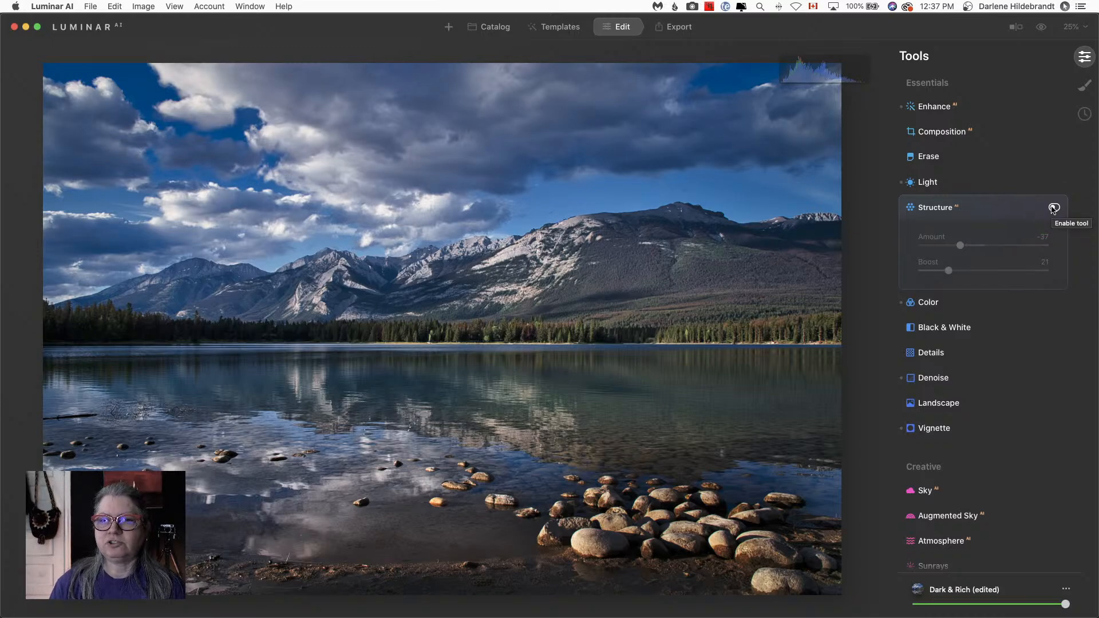
click(1054, 208)
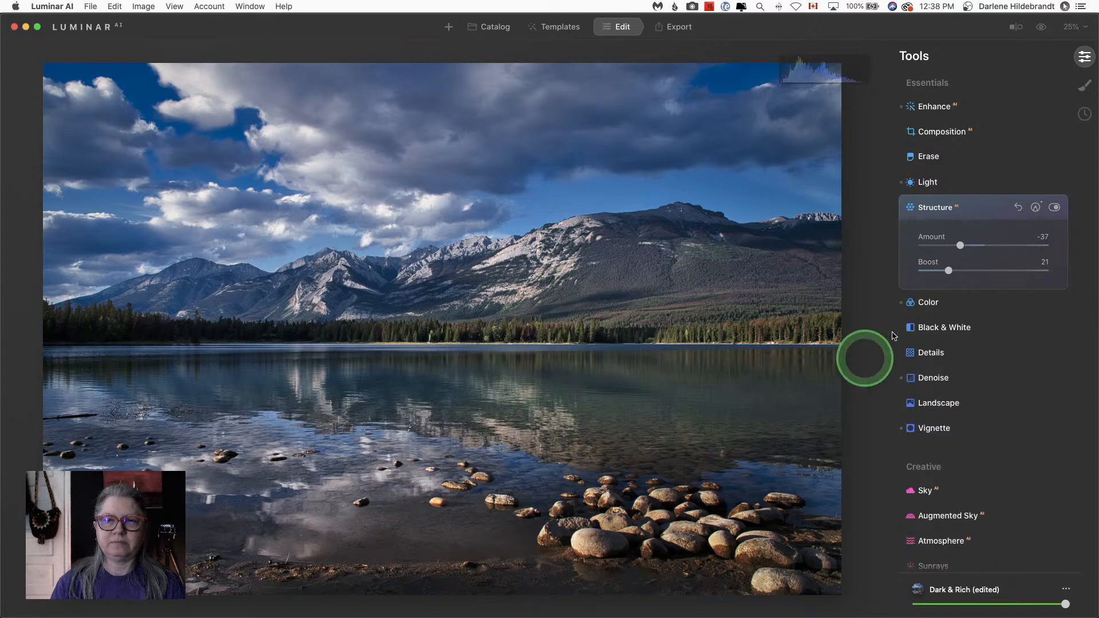
click(972, 213)
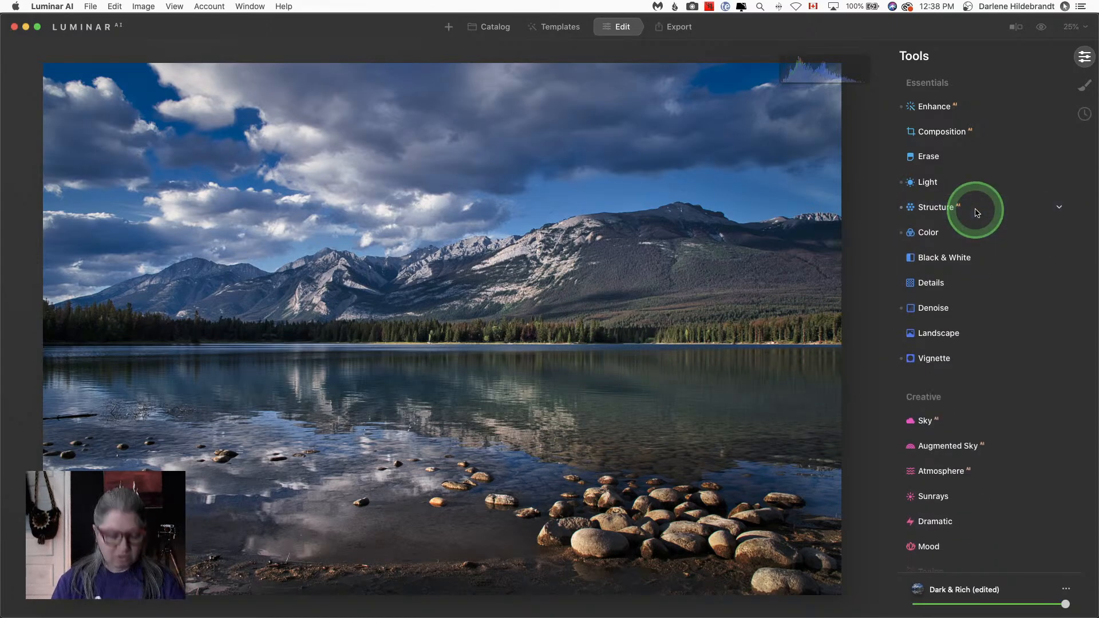
Step: Return to the photo catalog and switch to Lightroom Classic
key(l)
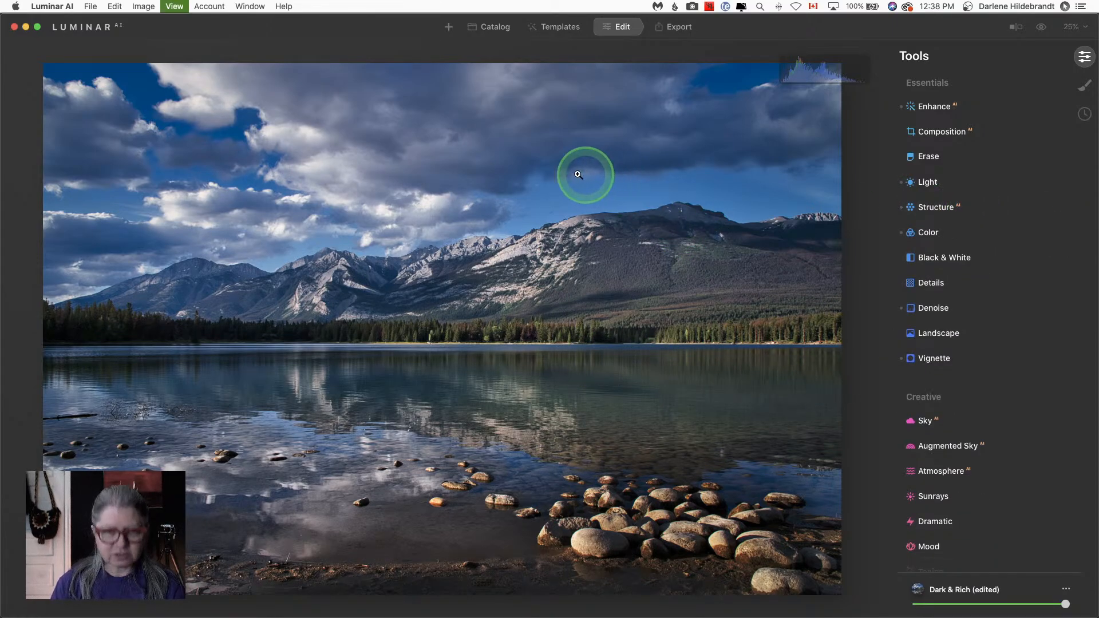
double_click(498, 165)
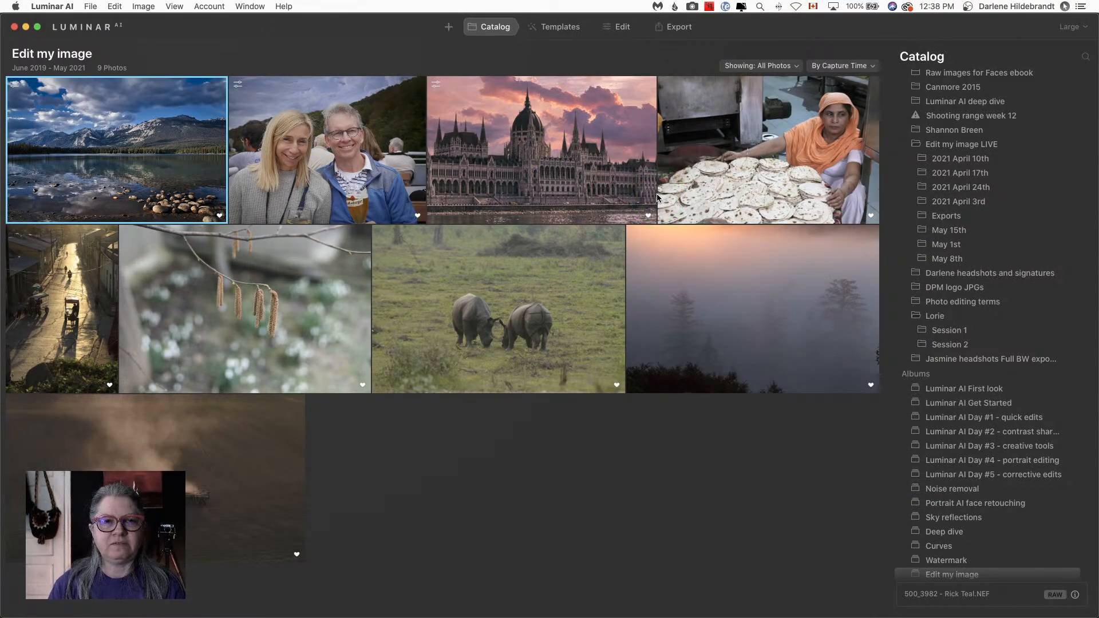
key(super+Tab)
key(super+Tab)
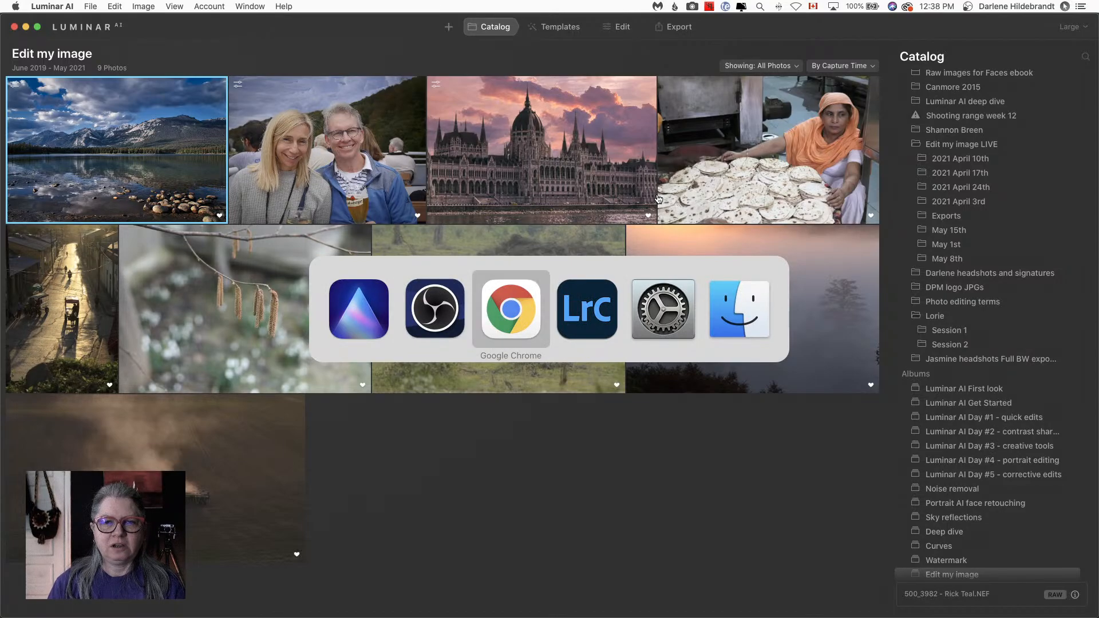
key(super+Tab)
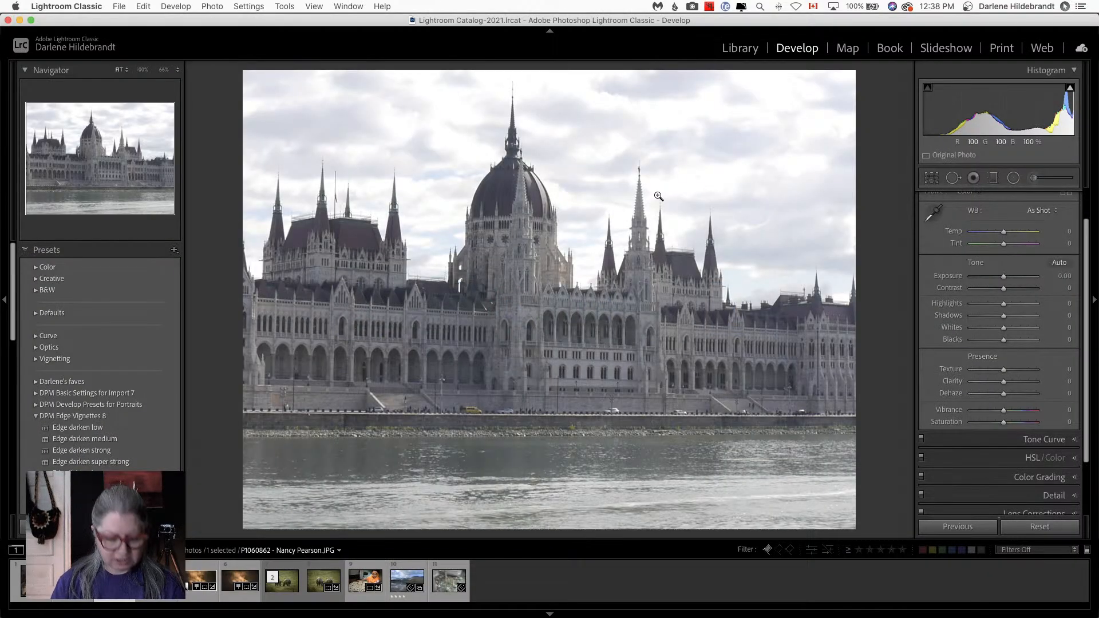
Step: Open the foggy sunrise photo with faint trees in the Develop module
key(g)
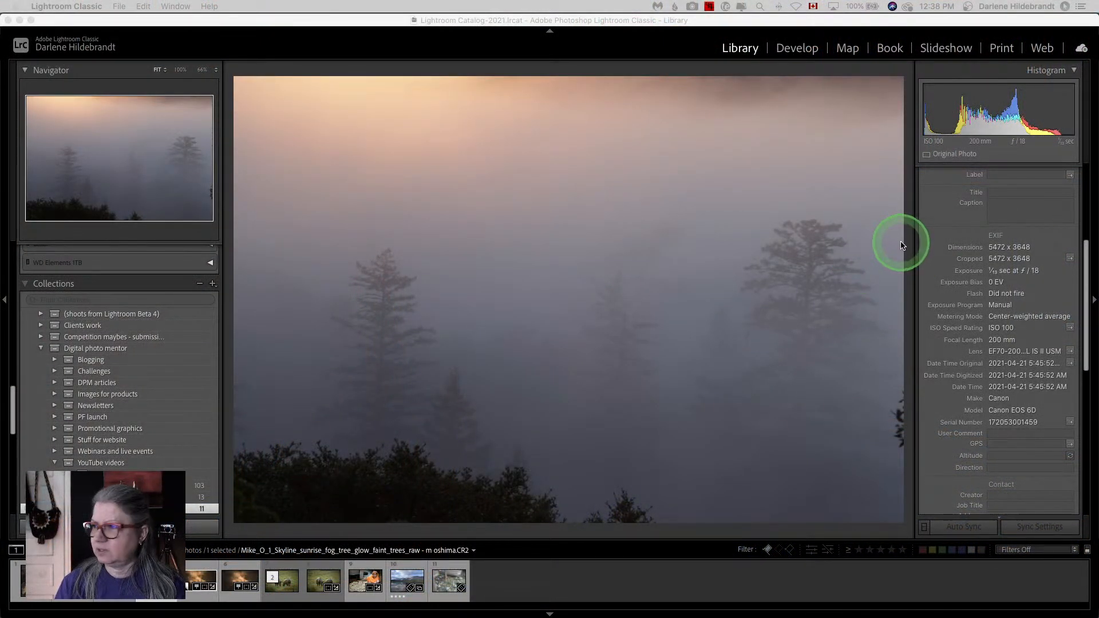
click(651, 59)
key(d)
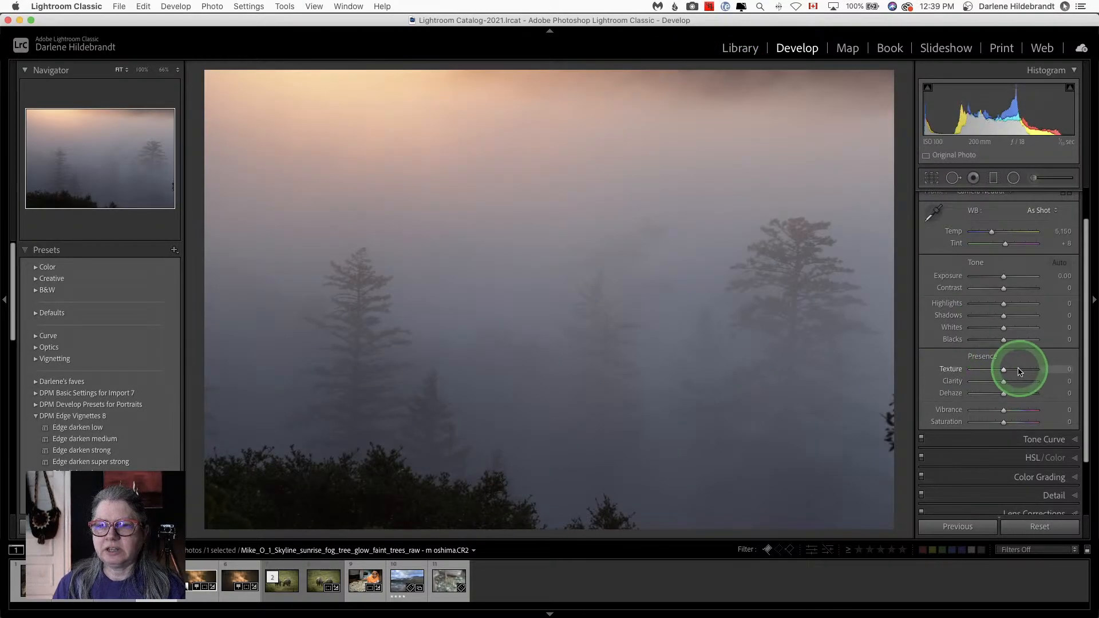
Step: Try raising Texture to +100 on the foggy photo and magnify the faint middle tree to 200%
drag(1003, 369, 1065, 367)
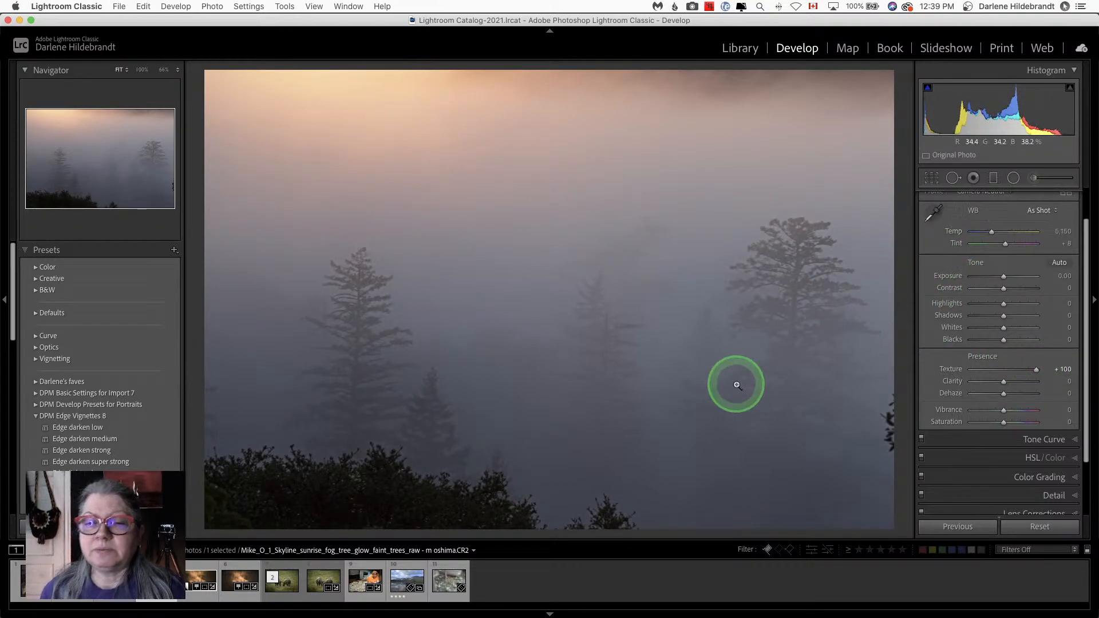
key(i)
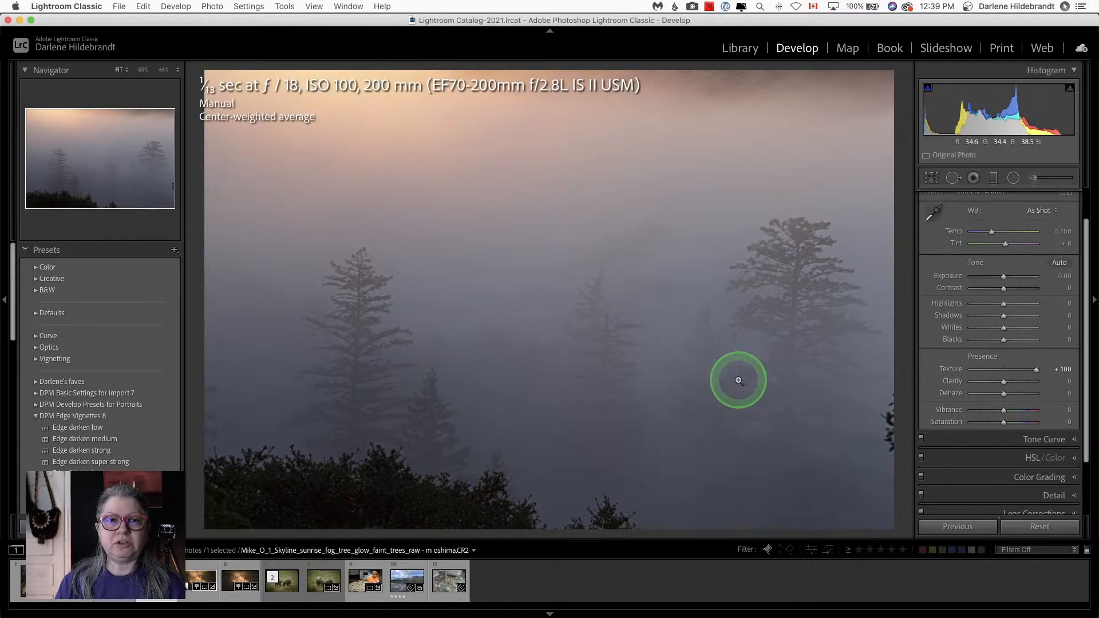
click(606, 353)
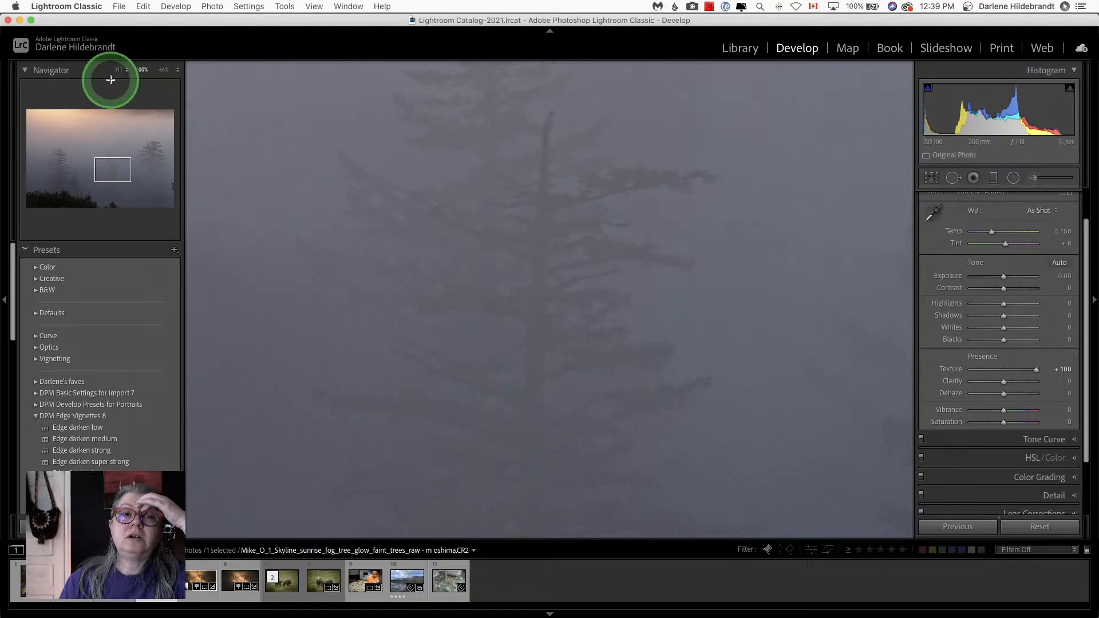
click(176, 69)
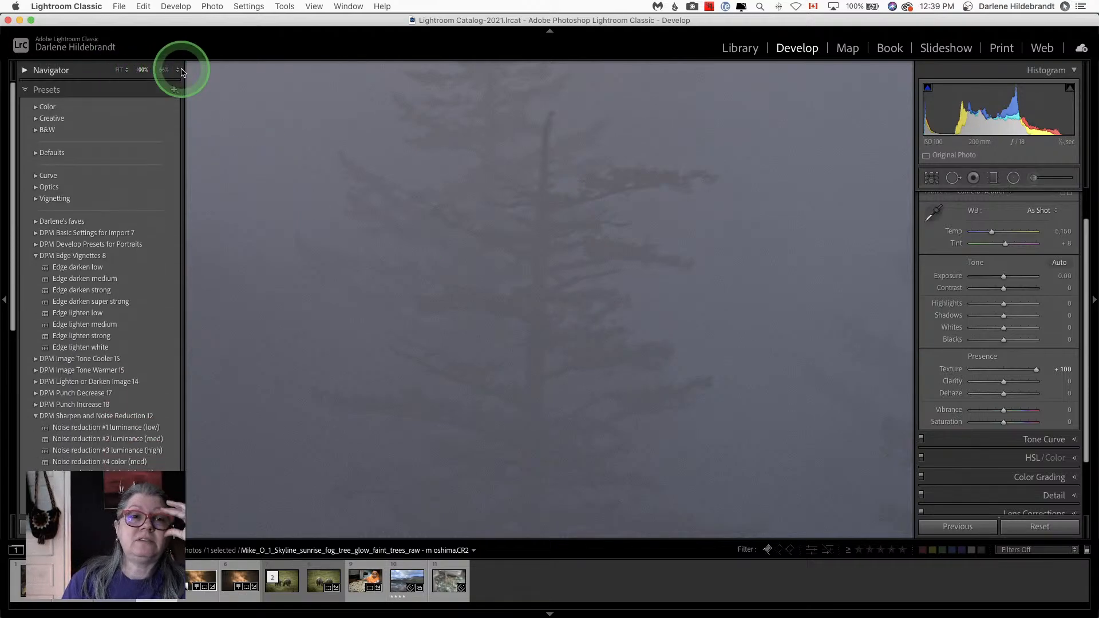
click(179, 69)
click(187, 86)
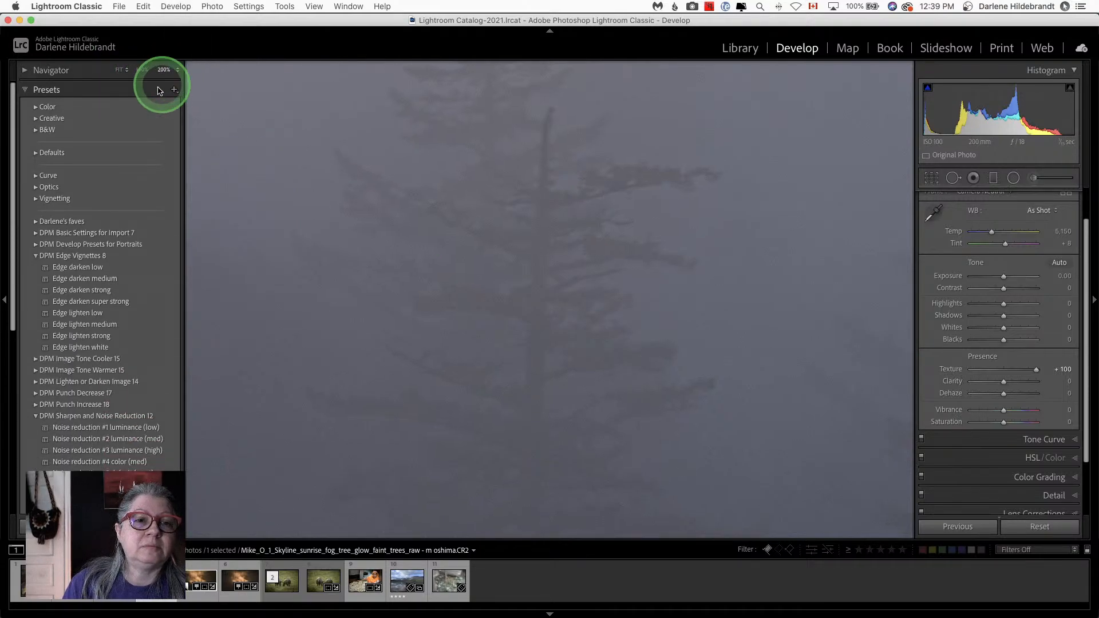
click(93, 69)
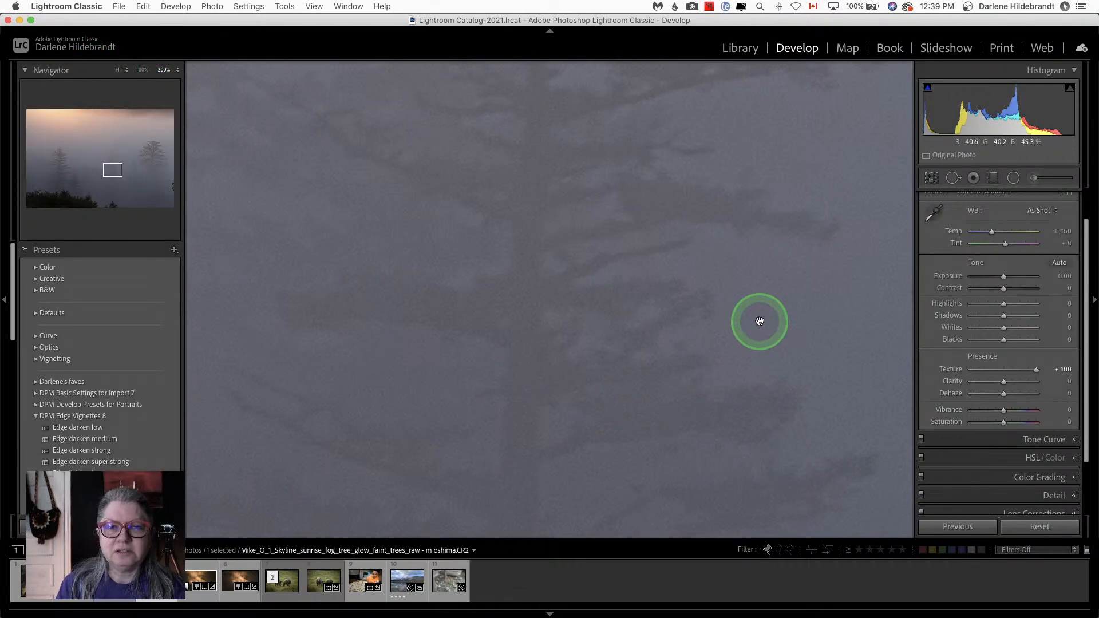
Step: Compare the magnified tree before and after the Texture change, and reset Texture to 0
key(backslash)
key(backslash)
key(backslash)
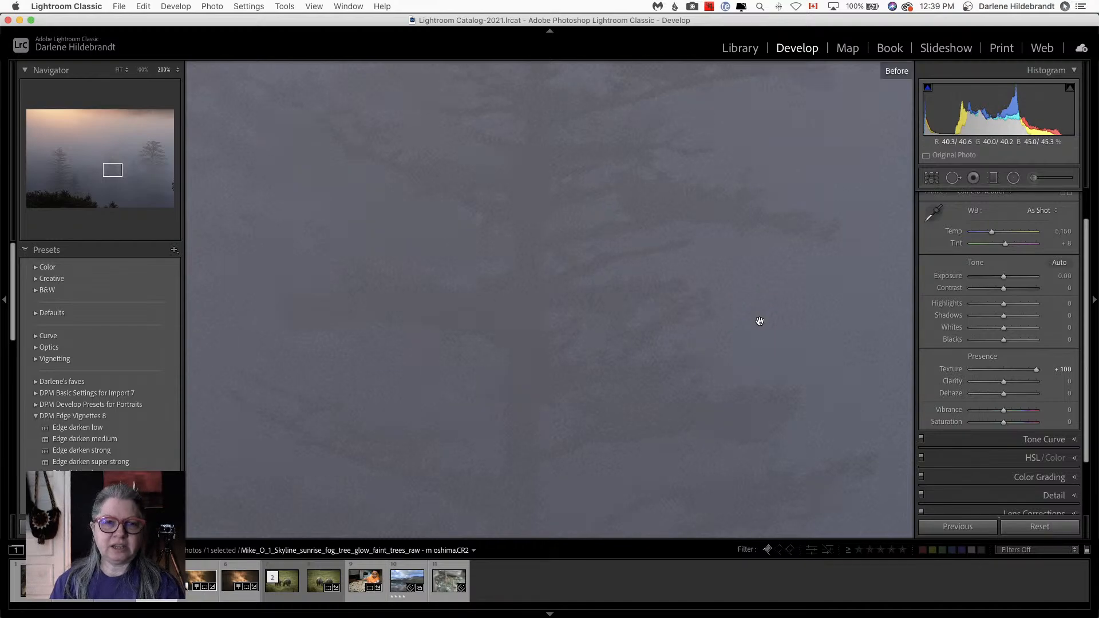
key(backslash)
key(backslash)
key(backslash)
click(712, 321)
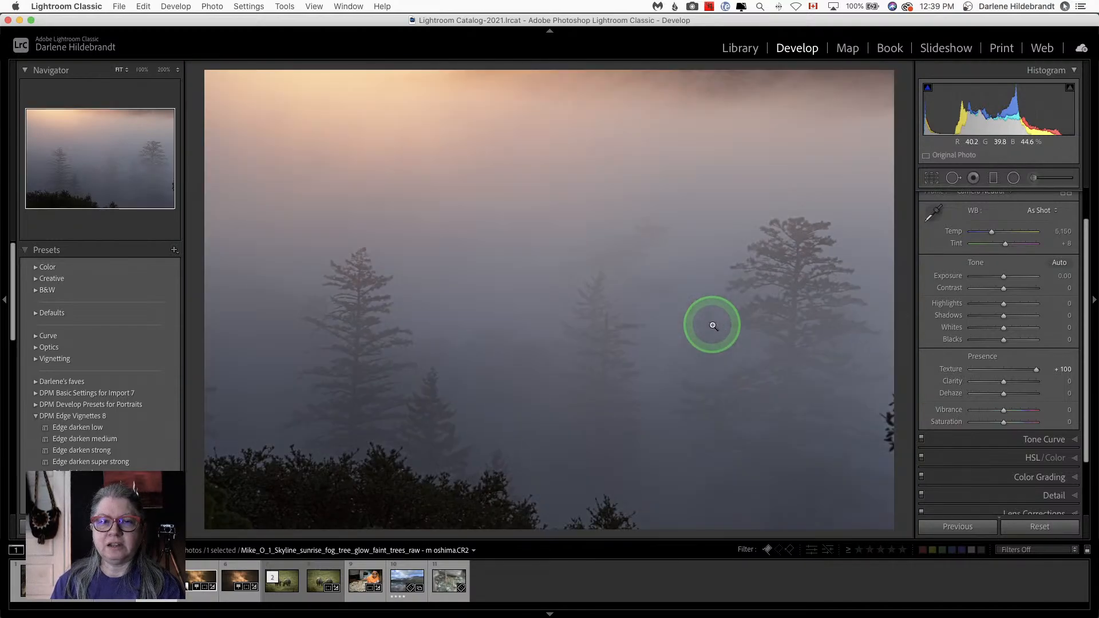
double_click(1037, 370)
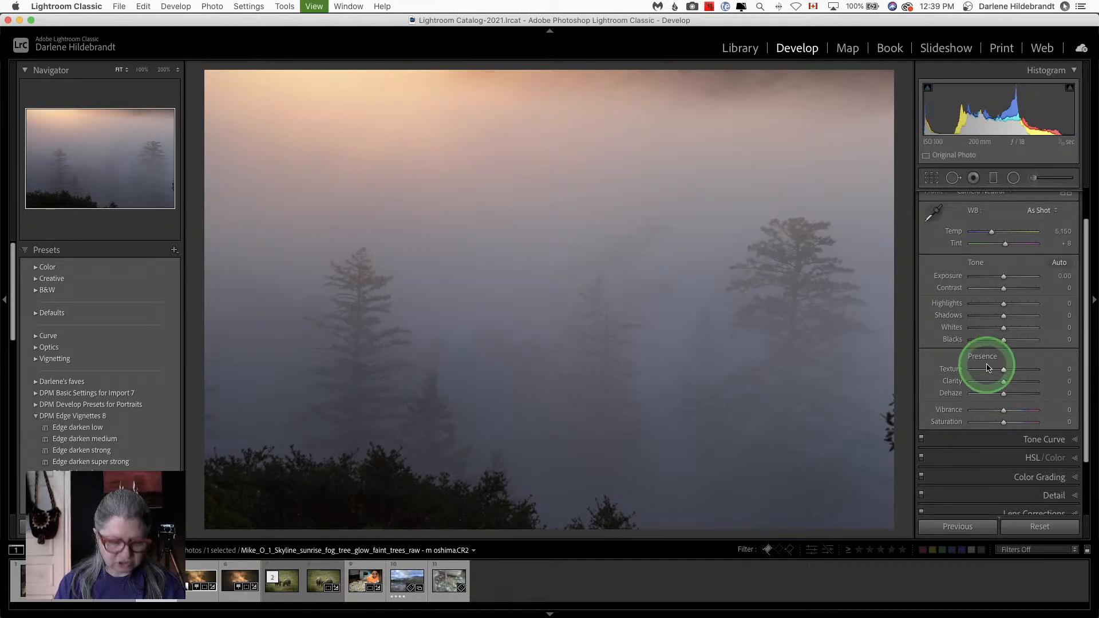
Step: Open the virtual copy of the dusty tractor photo and inspect the machinery, dust and field at 200% zoom
key(g)
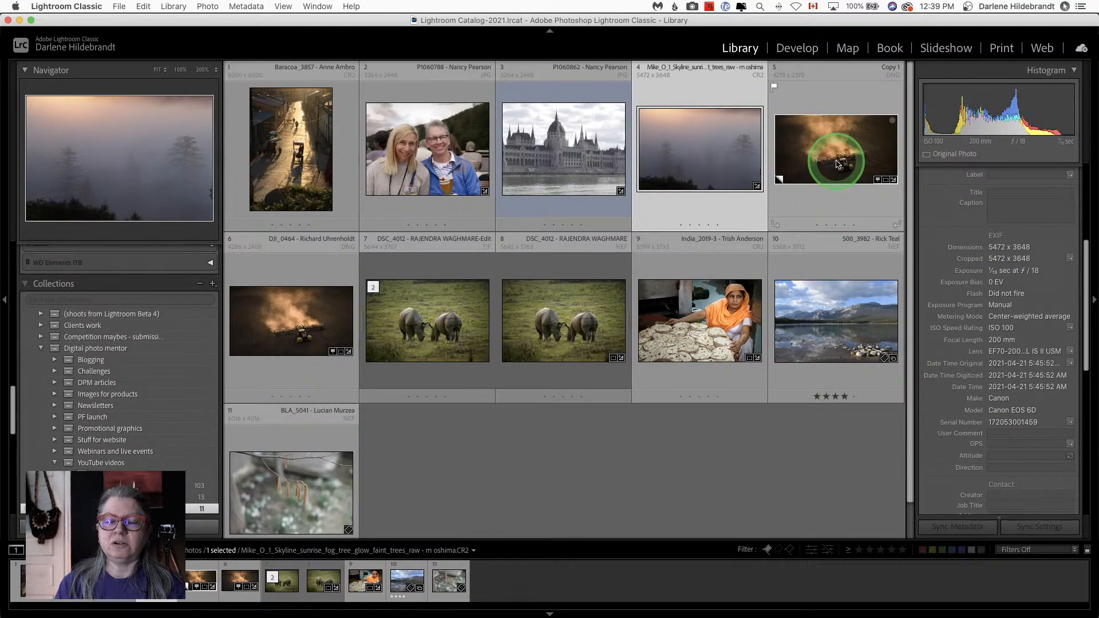
double_click(837, 164)
click(581, 356)
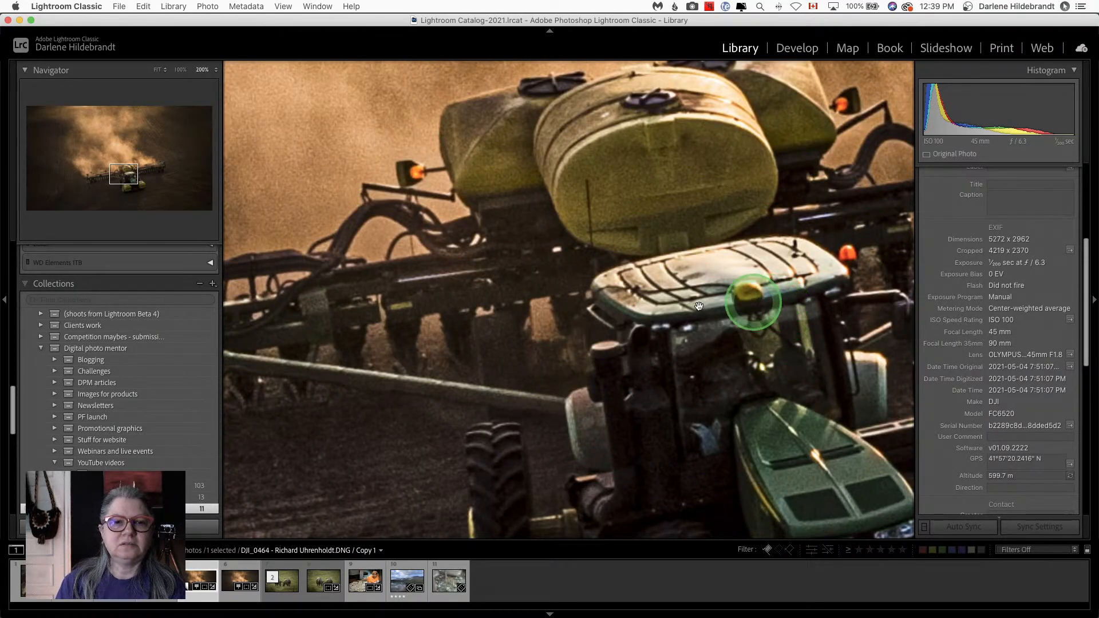
drag(746, 266, 542, 248)
drag(742, 239, 550, 385)
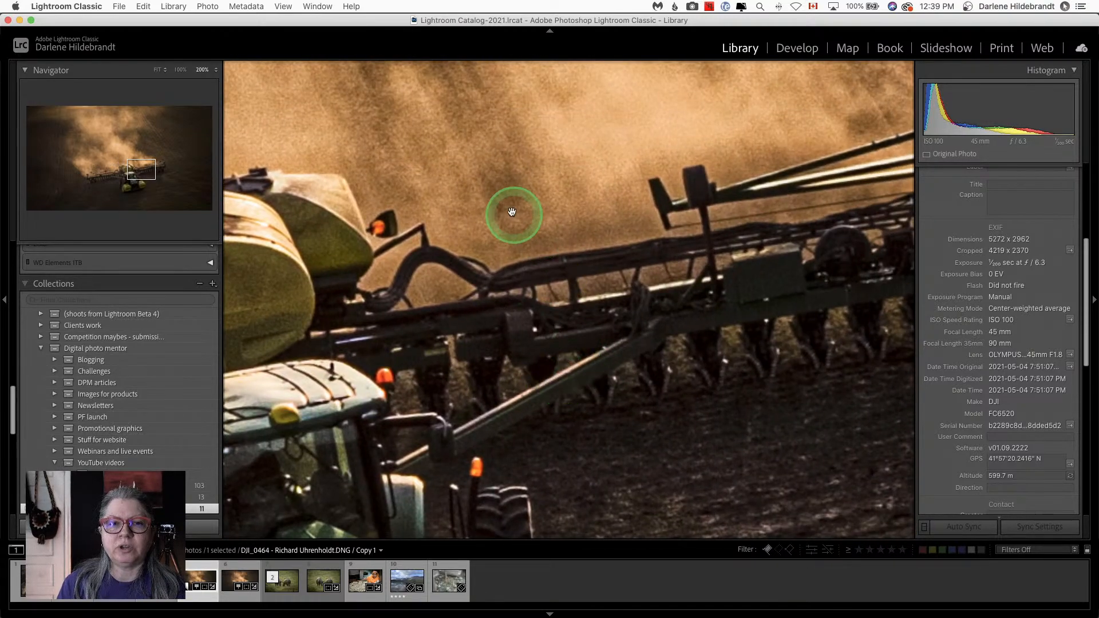
drag(690, 286, 463, 241)
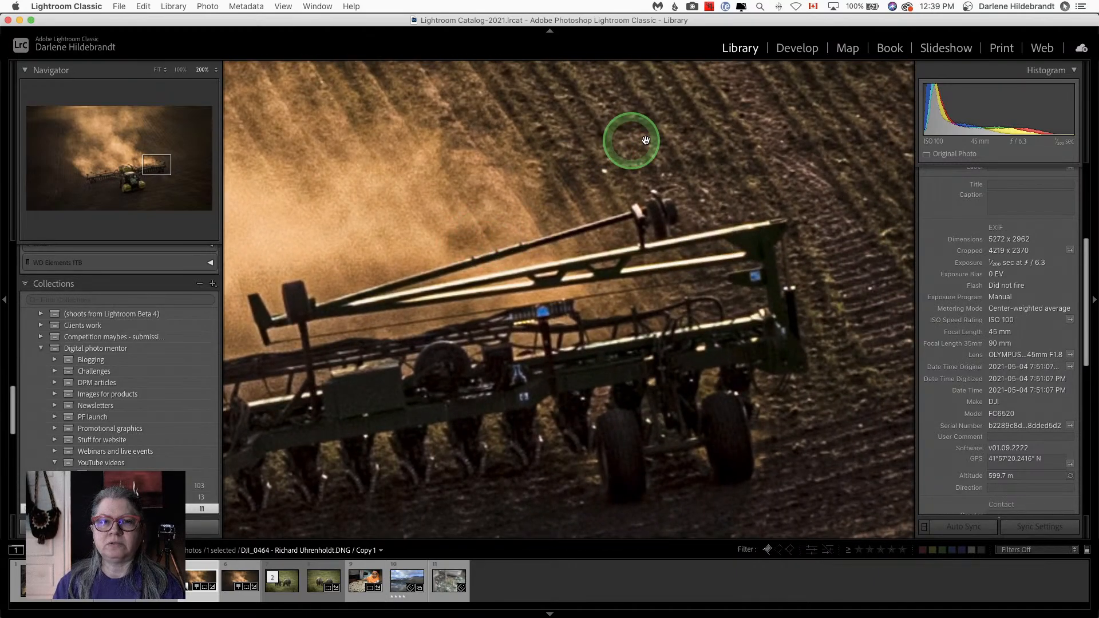
click(578, 269)
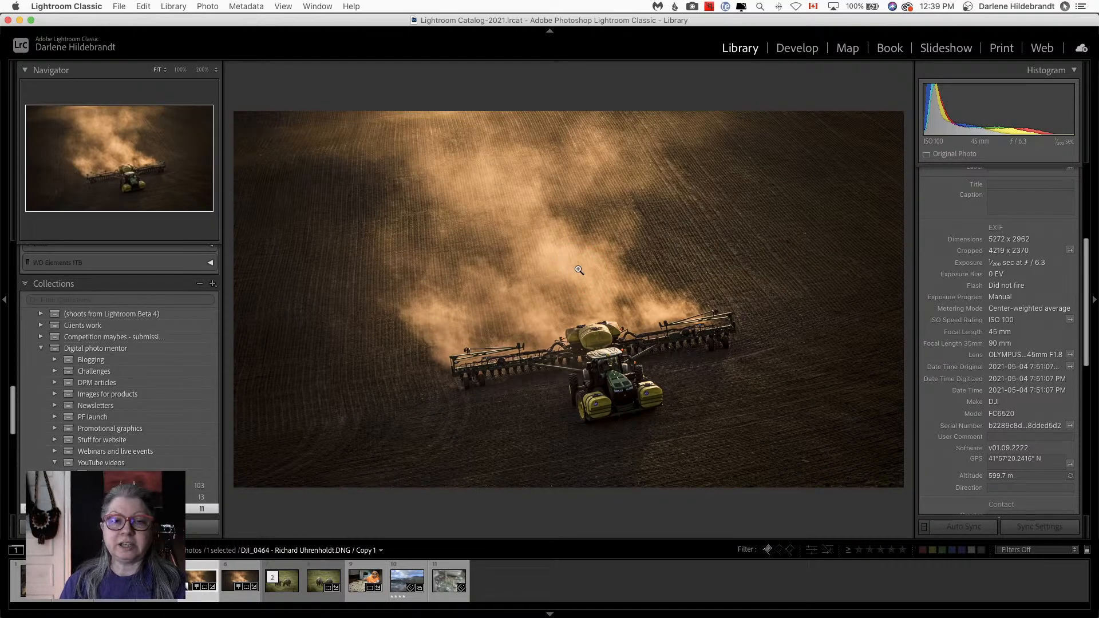
Step: Return to the photo grid and open the NEF version of the two rhinos photo in the Develop module
key(g)
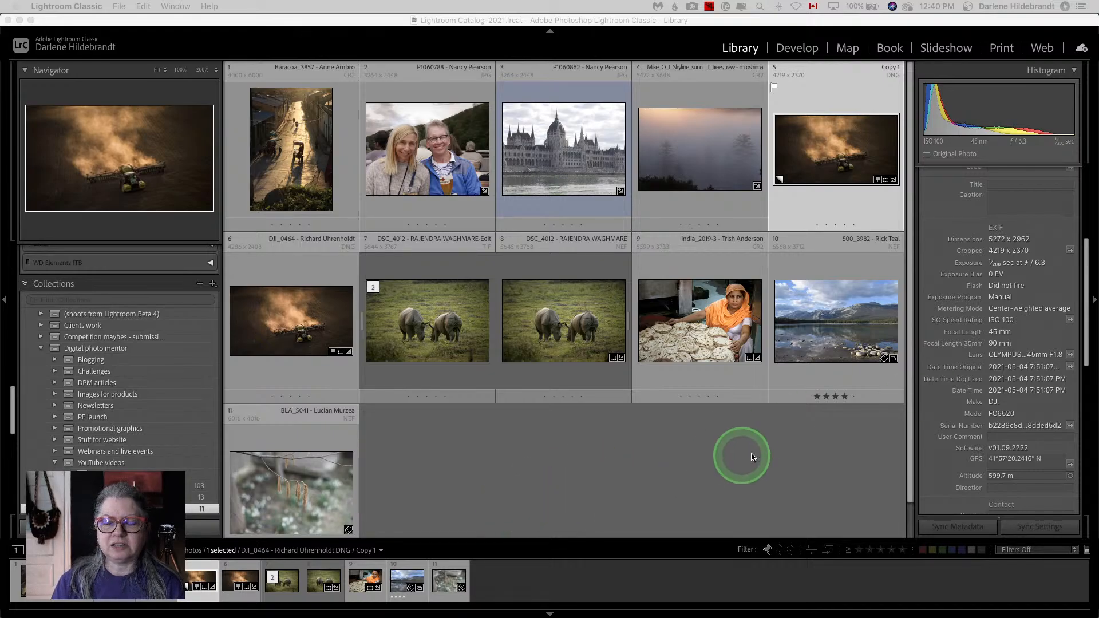
click(806, 456)
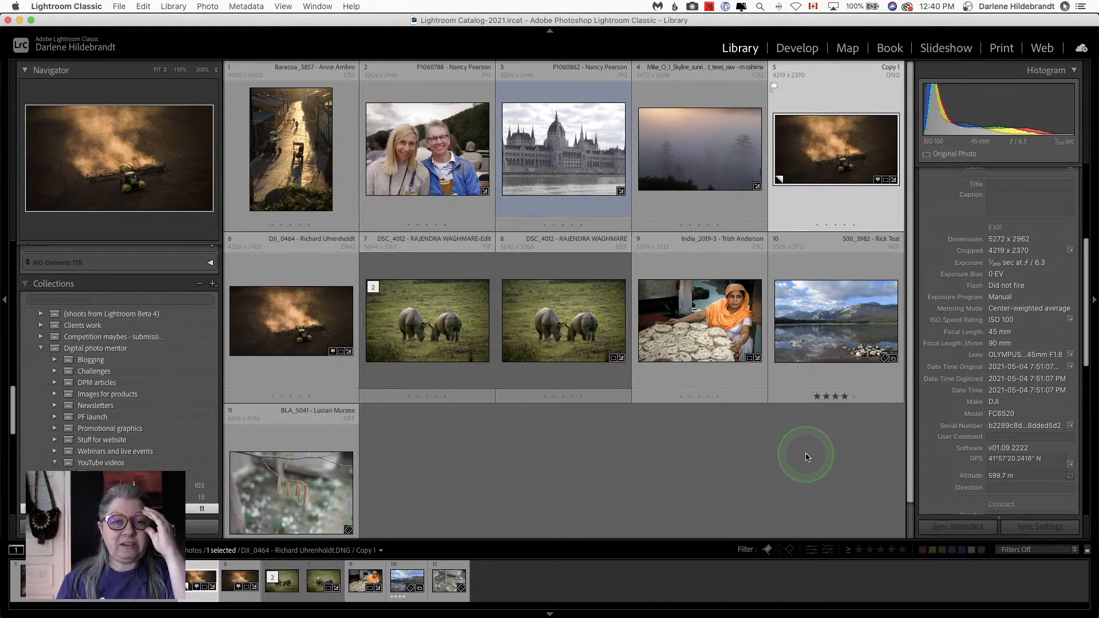
click(813, 456)
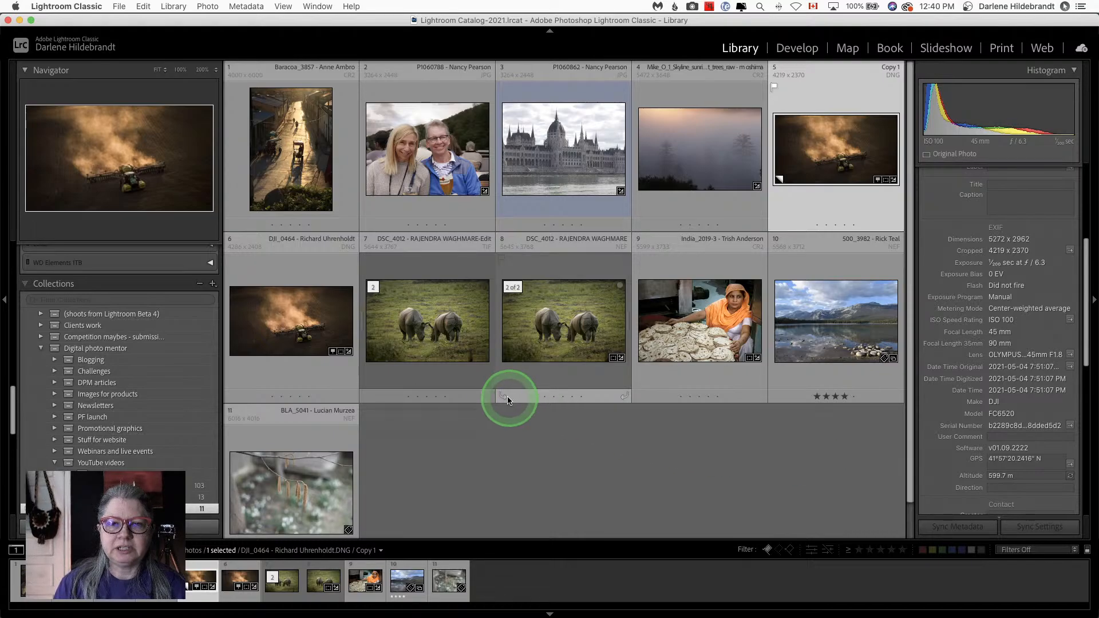
double_click(532, 338)
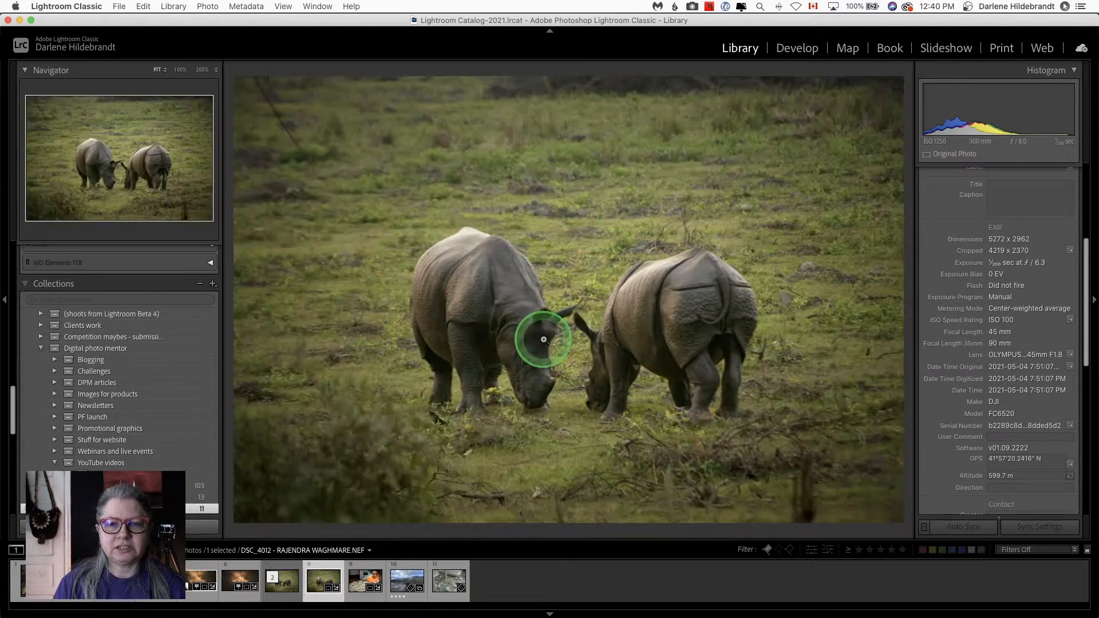
key(d)
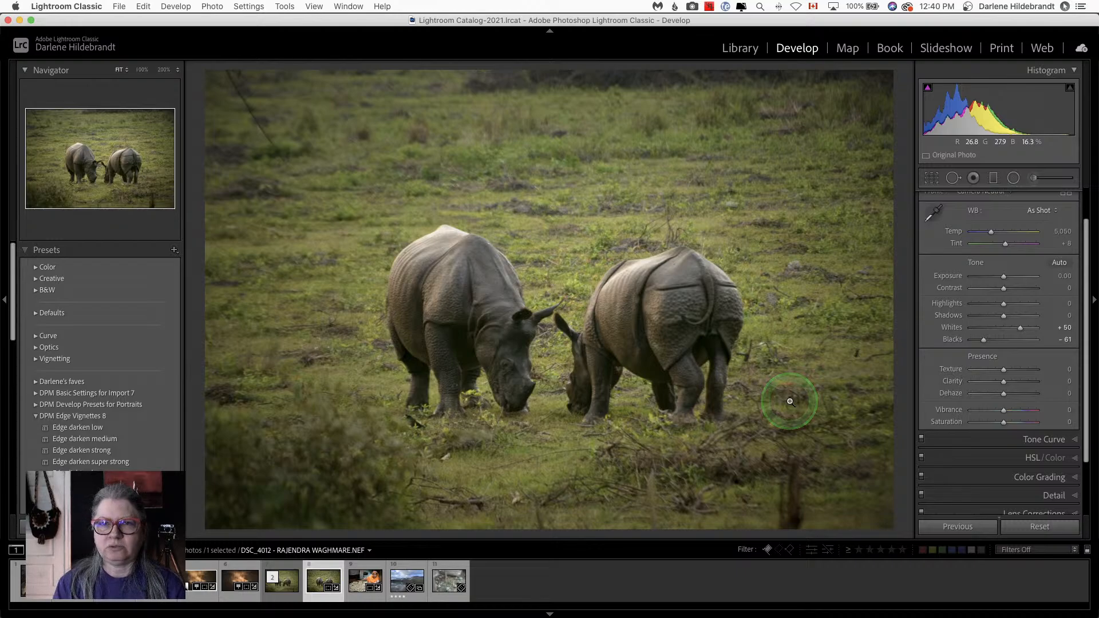
Step: Compare the rhinos photo with its unedited version, and review the basic adjustments and the inner radial filter's settings
key(backslash)
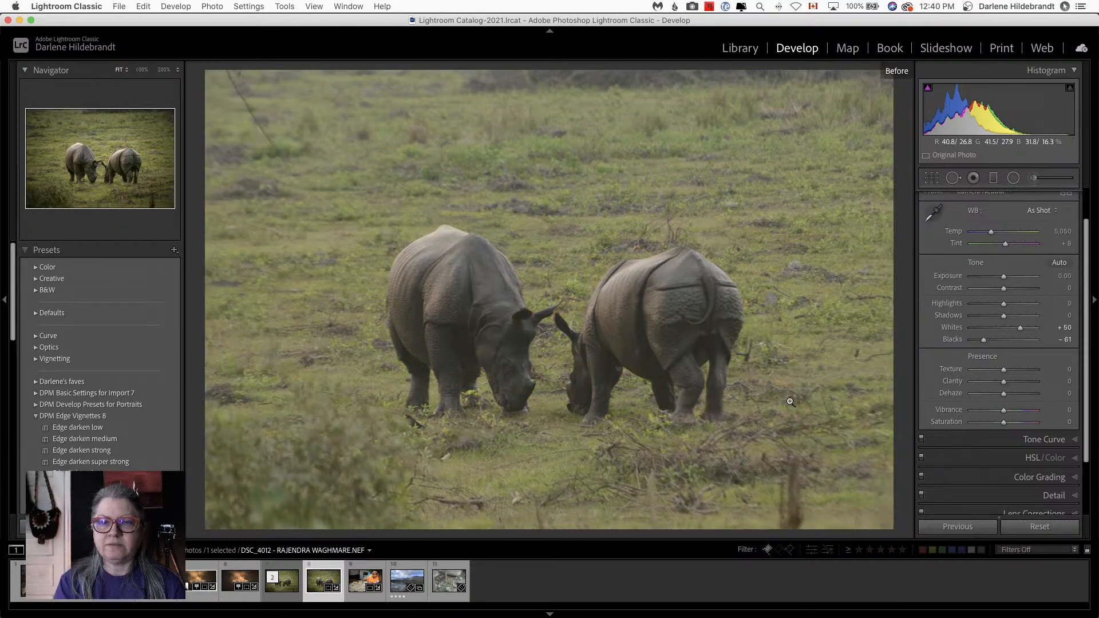
key(backslash)
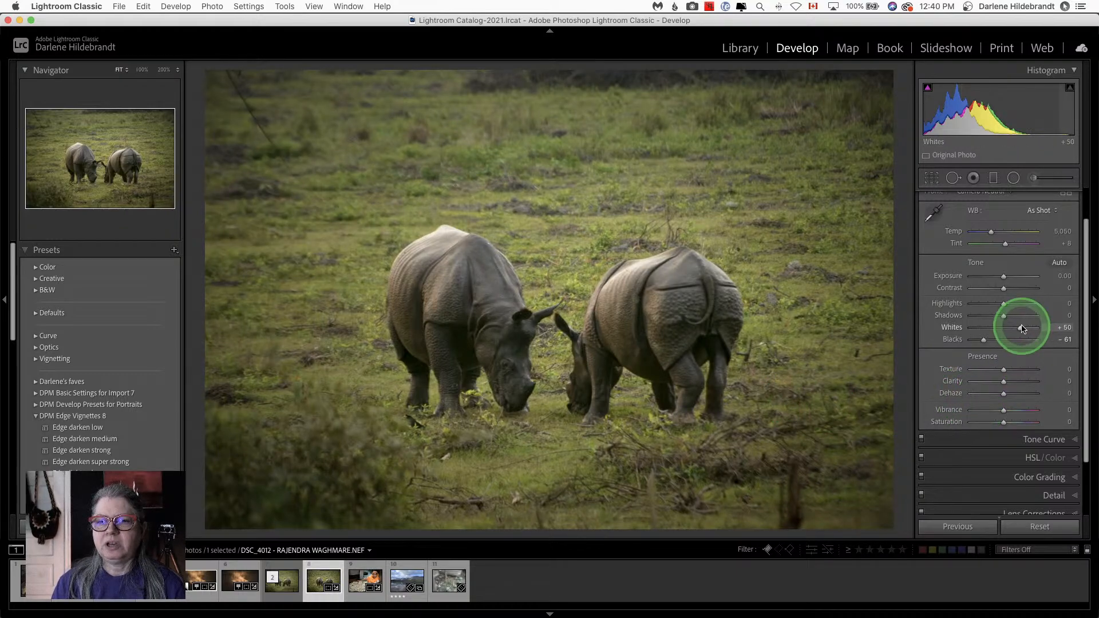
scroll(980, 337, up, 2)
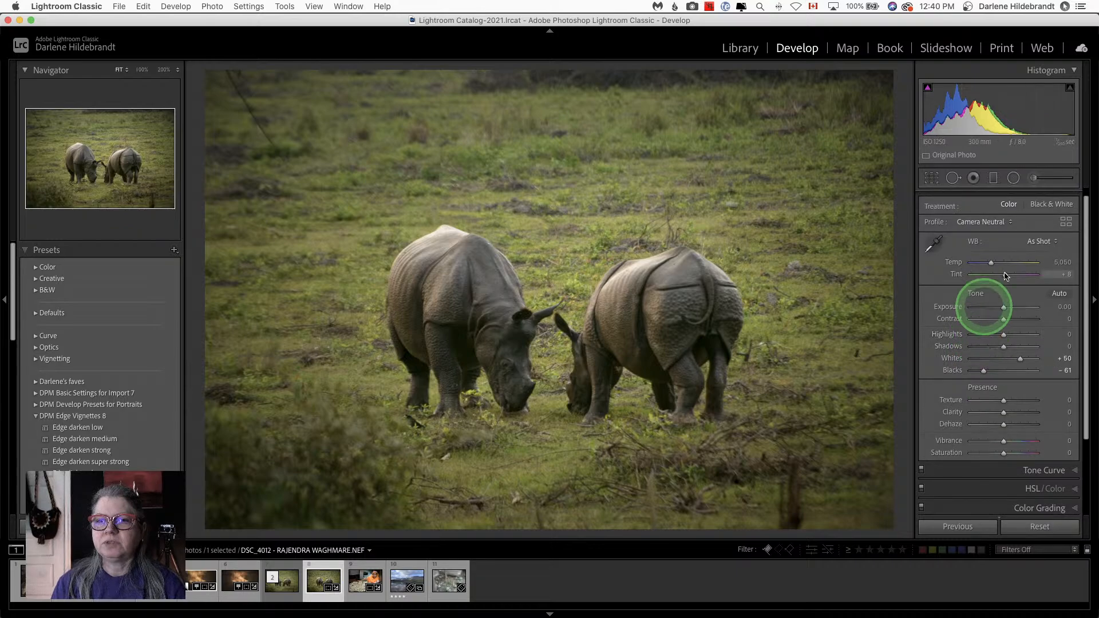
scroll(1039, 288, down, 1)
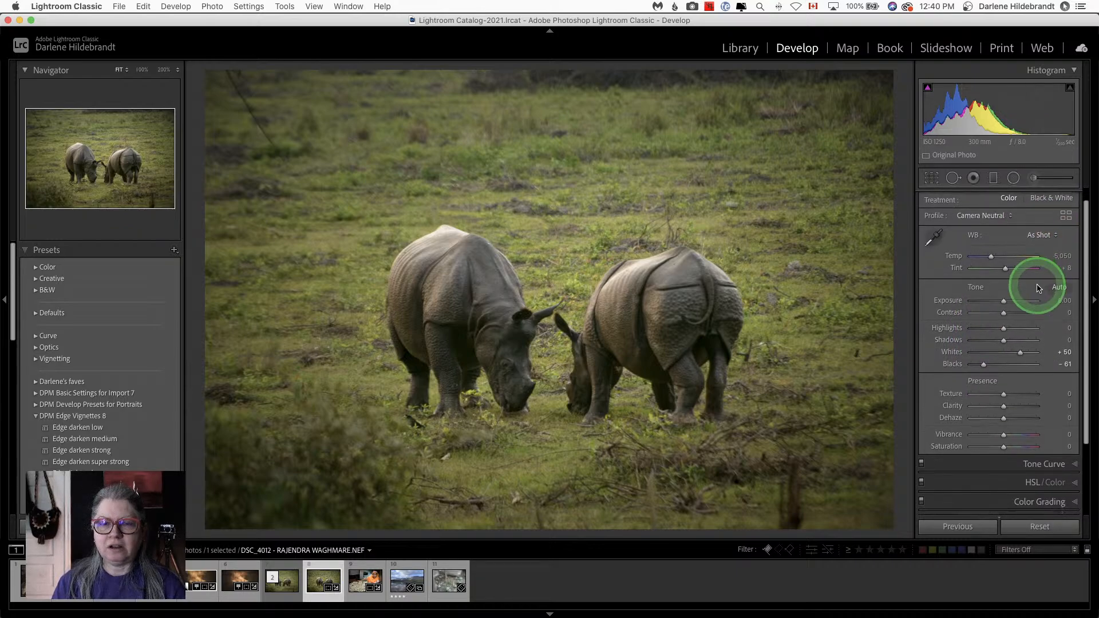
key(shift+m)
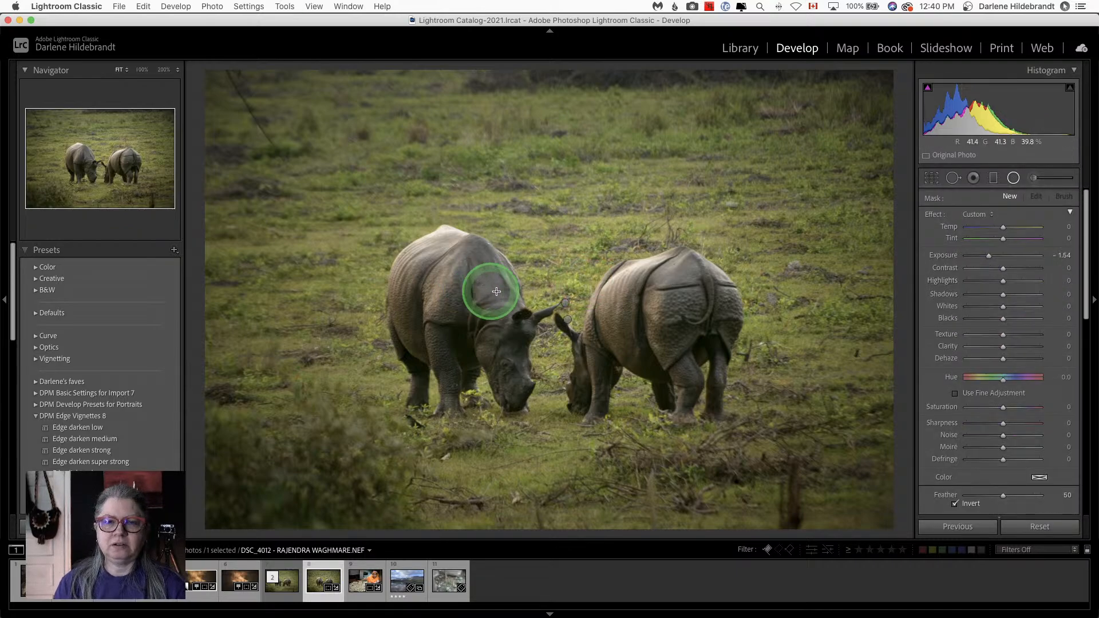
click(566, 312)
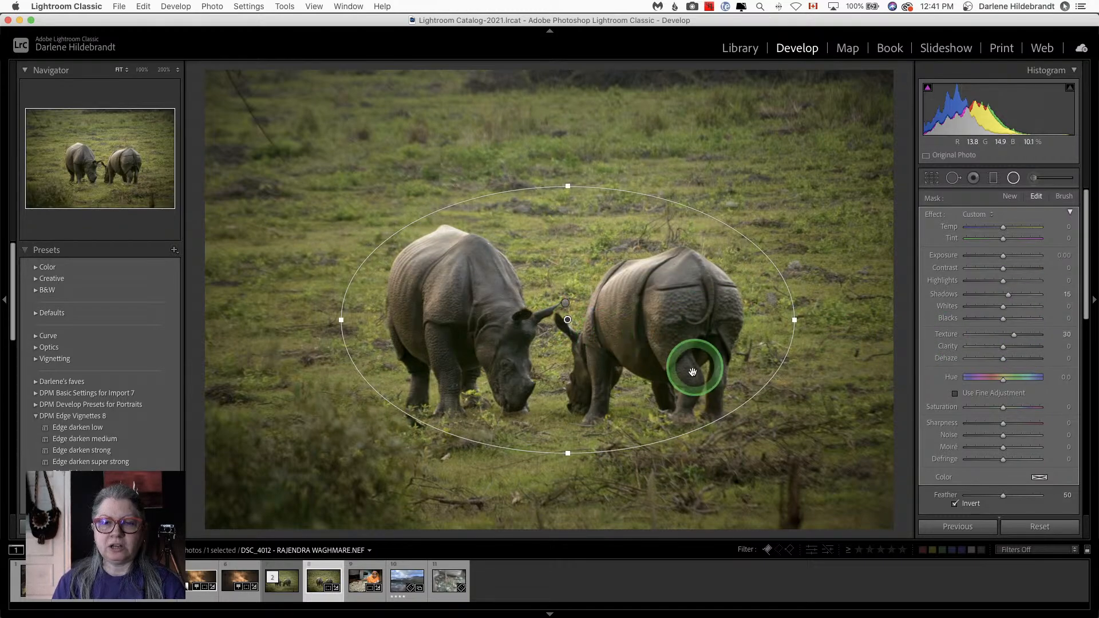
Step: Select the outer radial filter around the rhinos, reset its Saturation to 0 and lower its Exposure to -1.11
click(566, 303)
mouse_move(566, 303)
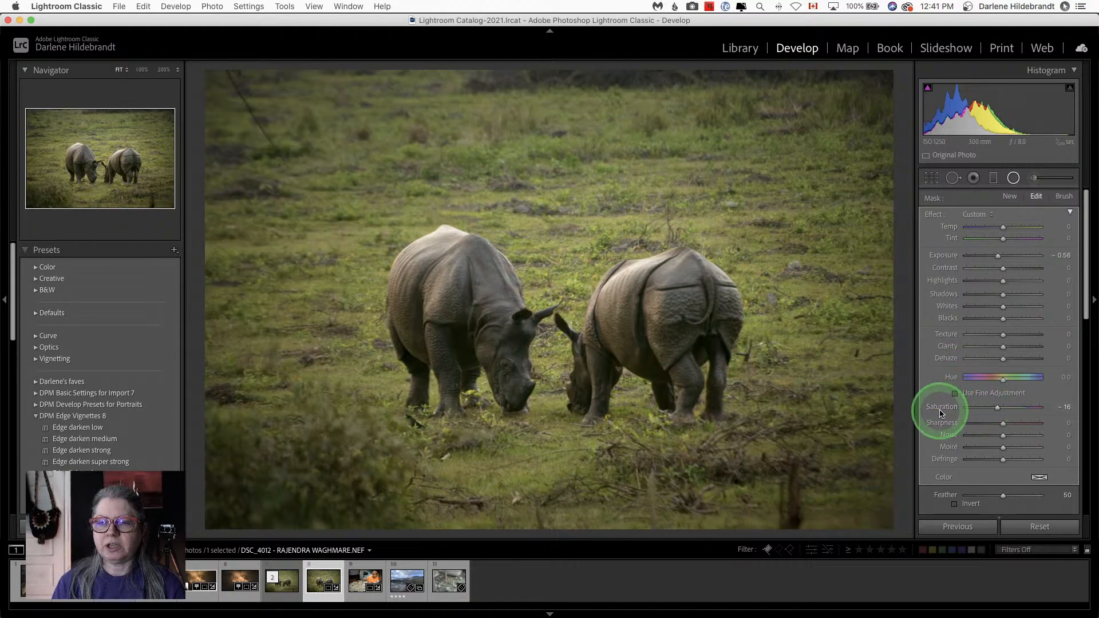
double_click(942, 407)
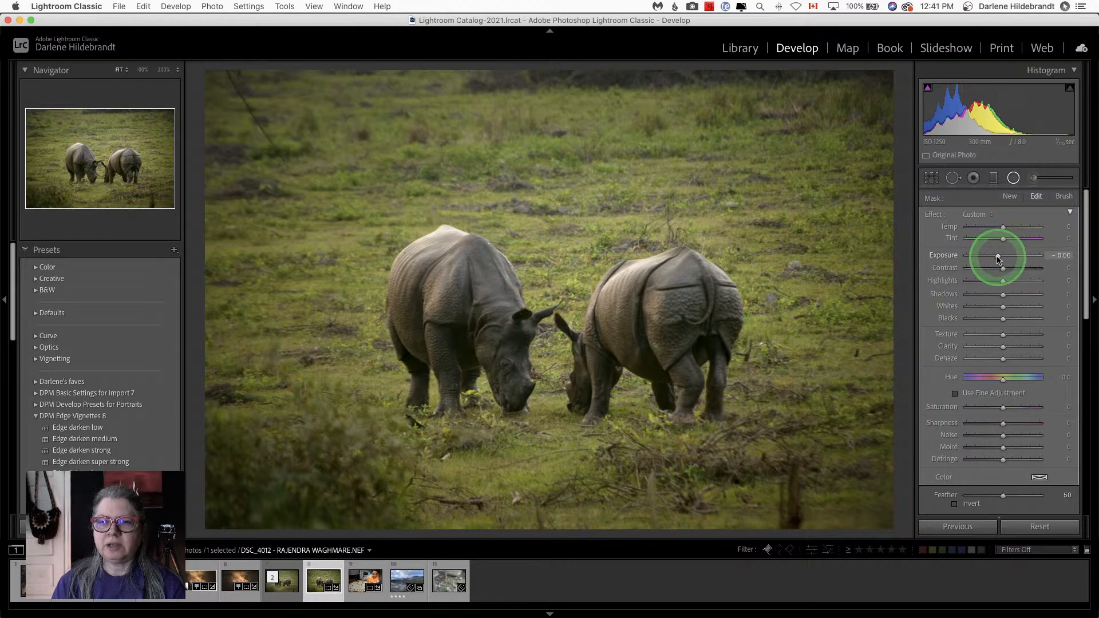
drag(997, 255, 994, 256)
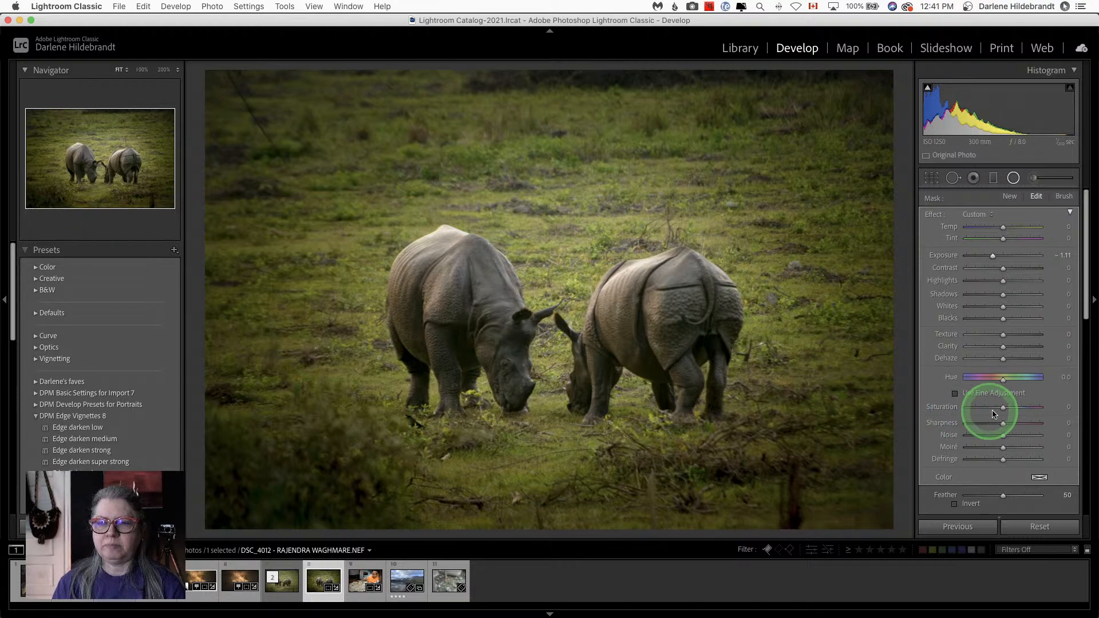
Step: Set the outer radial filter's Saturation to -22 and Exposure to -0.61, and reset its Blacks after trying a lower value
drag(1003, 407, 998, 408)
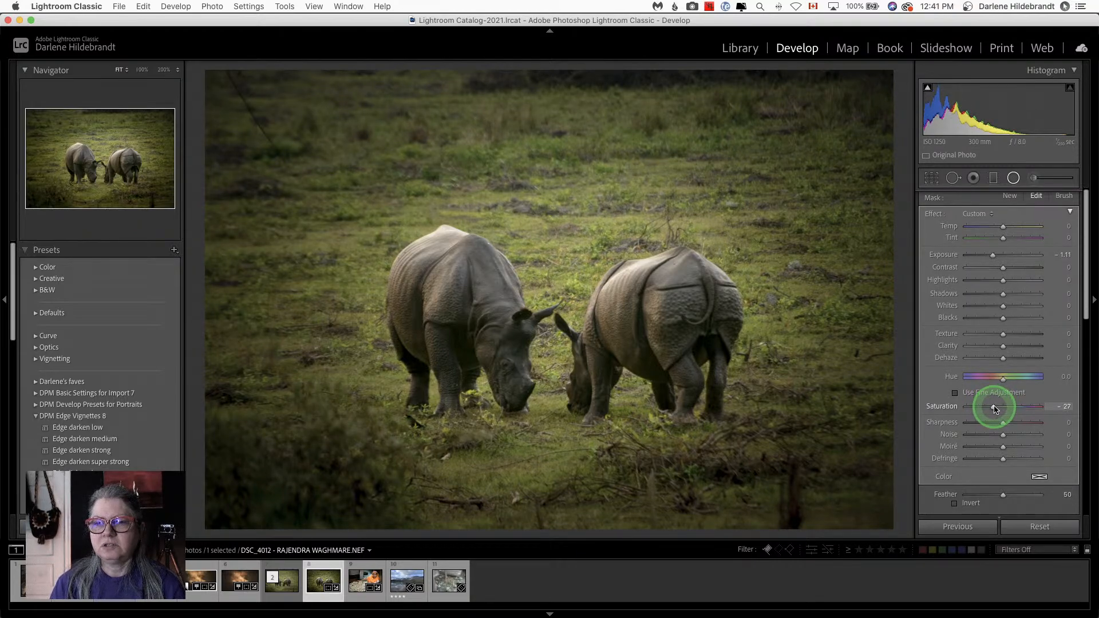
drag(995, 409, 996, 408)
scroll(973, 372, down, 1)
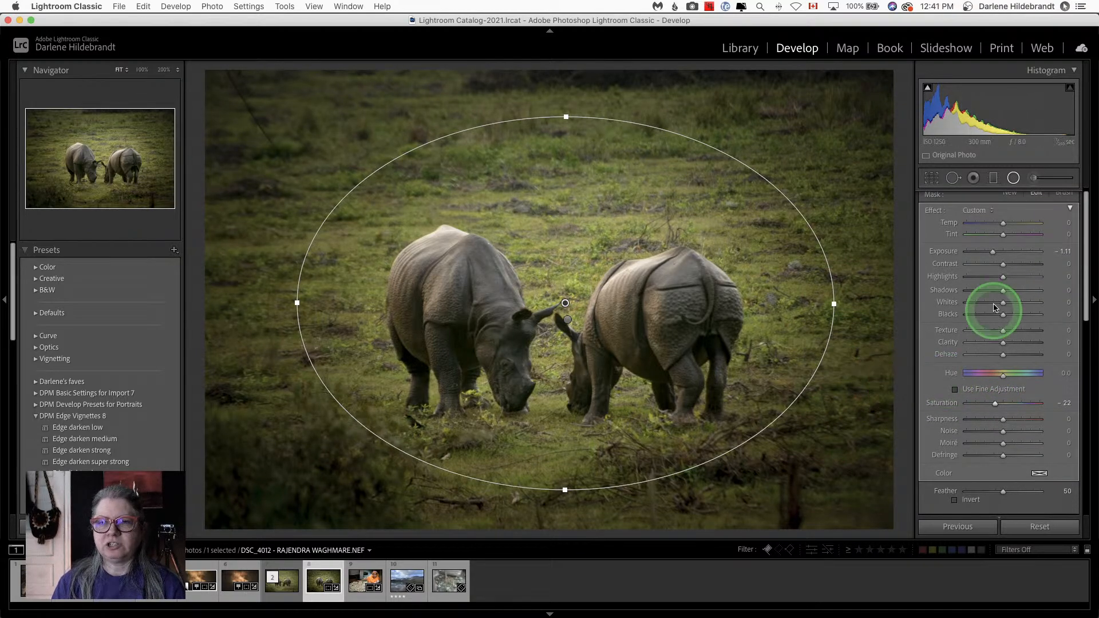
drag(993, 252, 999, 255)
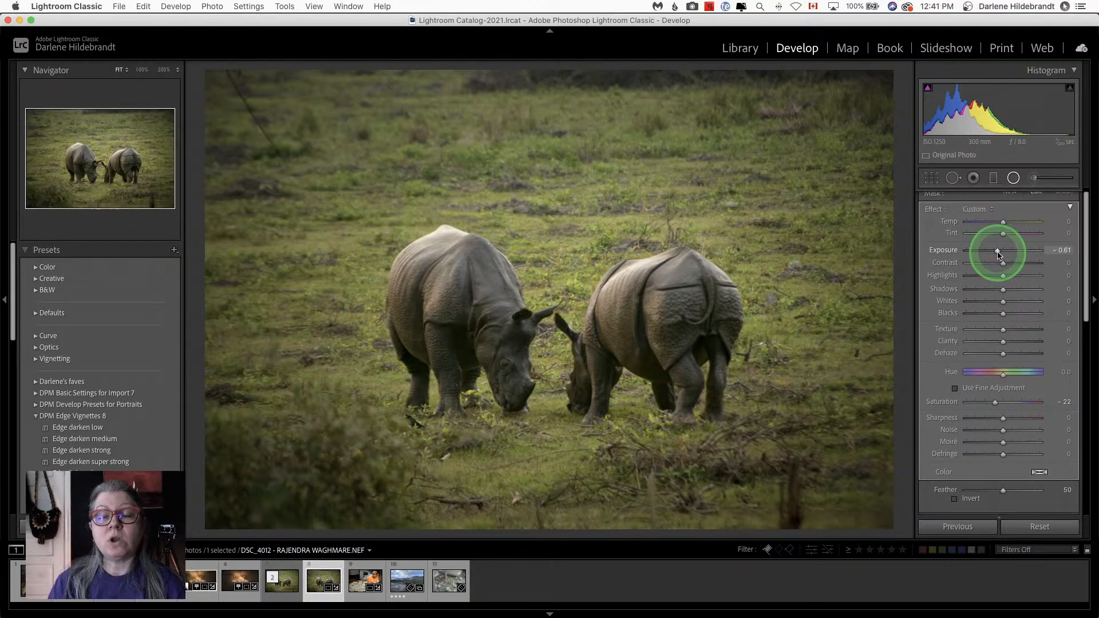
drag(995, 313, 986, 314)
double_click(991, 314)
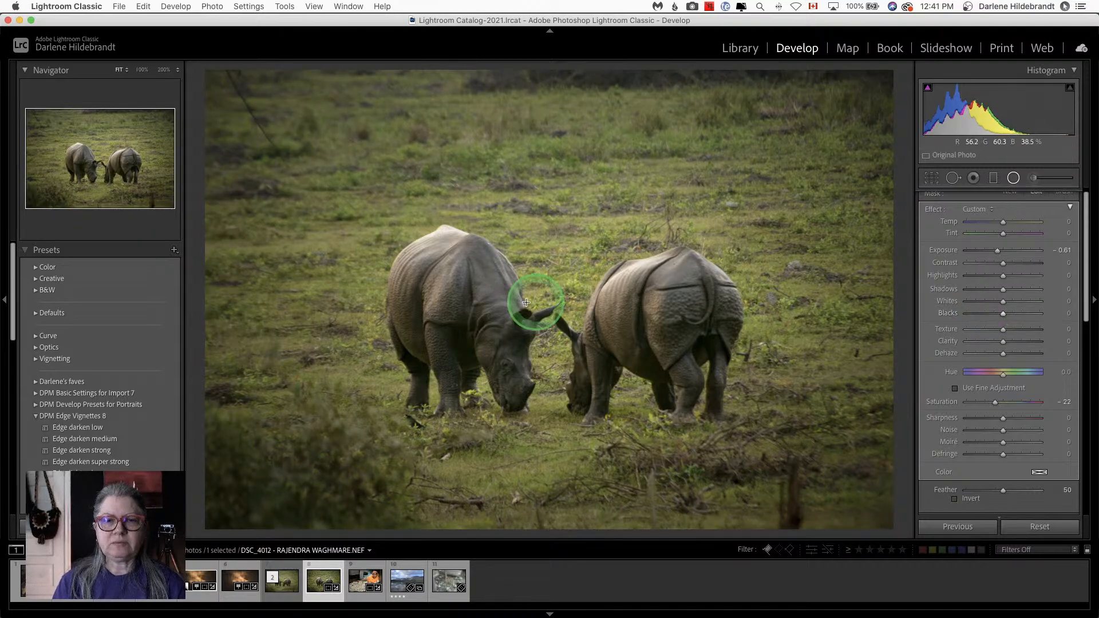
Step: Switch the radial filters off and on to compare their effect, and leave the Radial Filter tool
scroll(948, 312, down, 3)
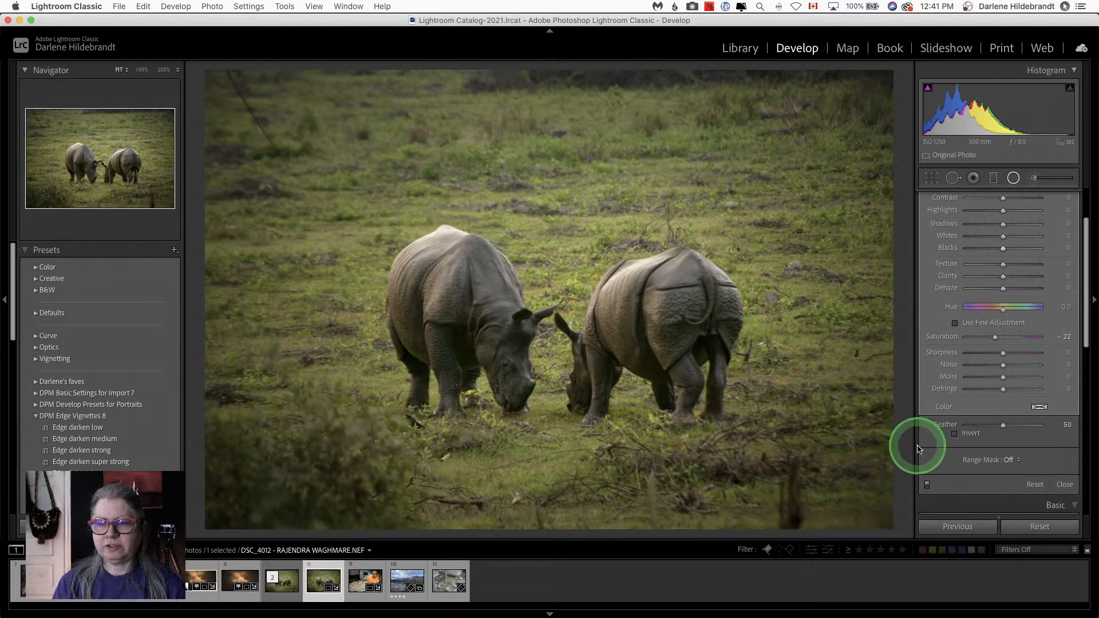
click(927, 486)
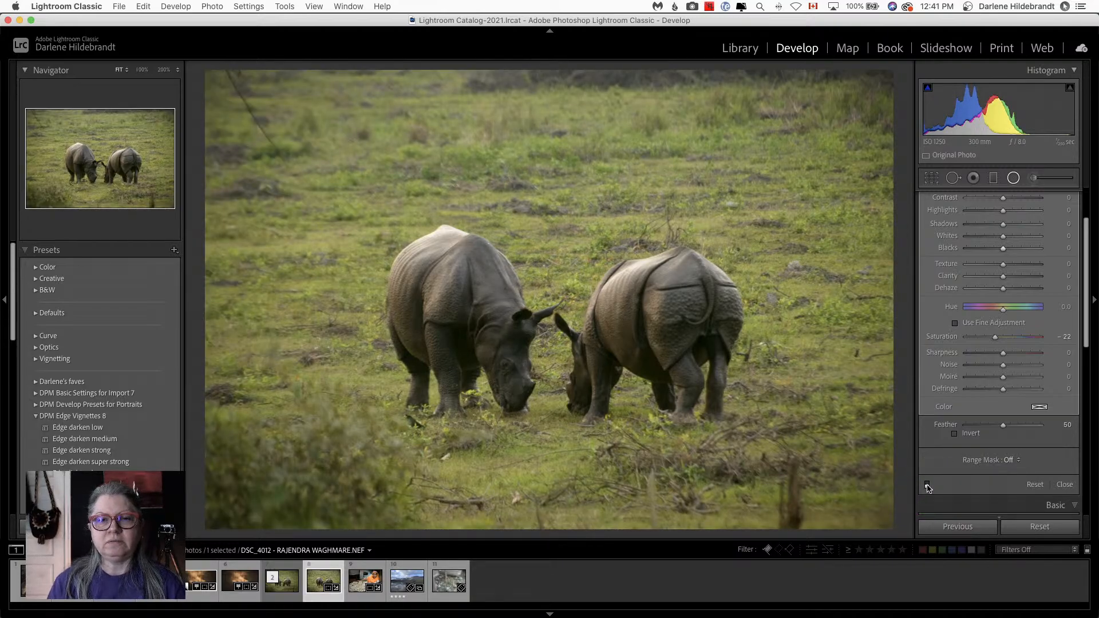
click(928, 486)
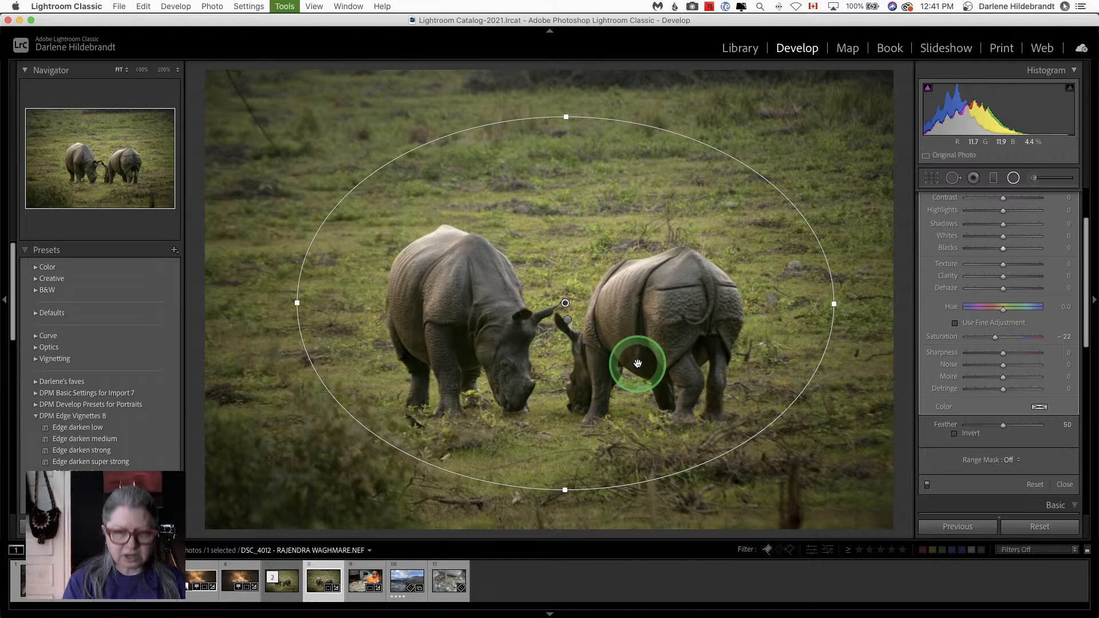
key(shift+m)
Step: Magnify the rhinos' heads to 200%, and check the camera settings overlay and the photo's EXIF metadata
click(562, 343)
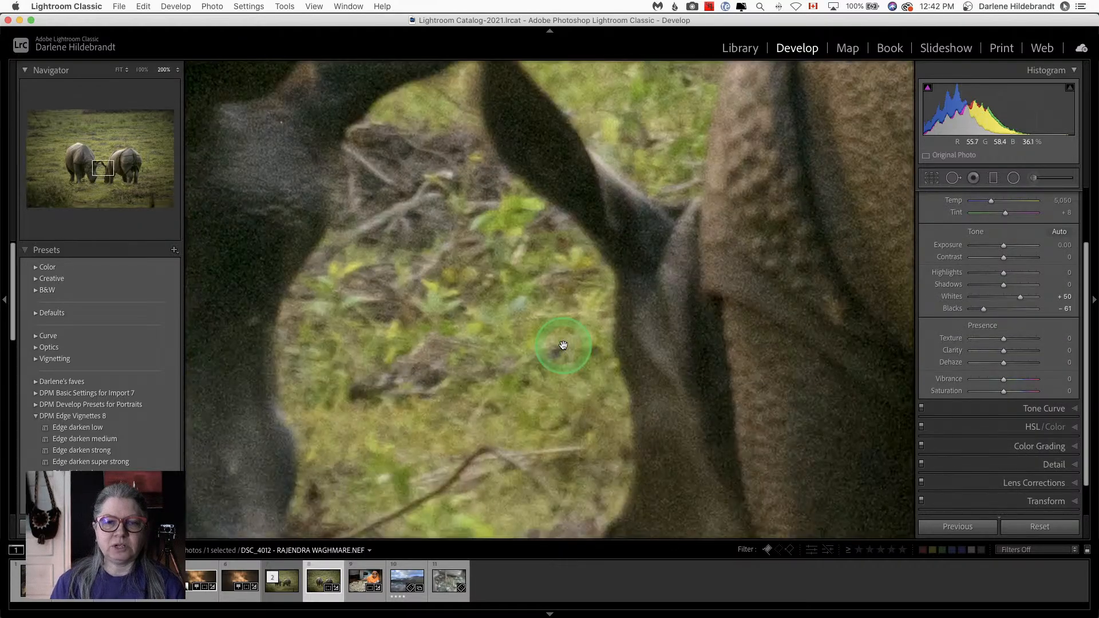
drag(515, 363, 773, 194)
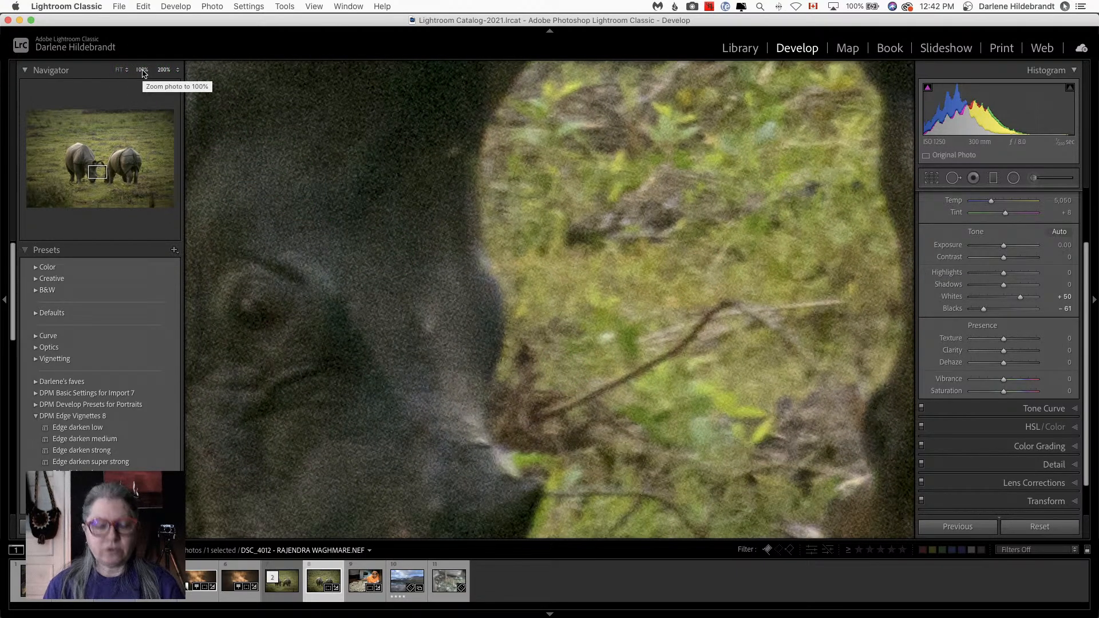
key(i)
key(i)
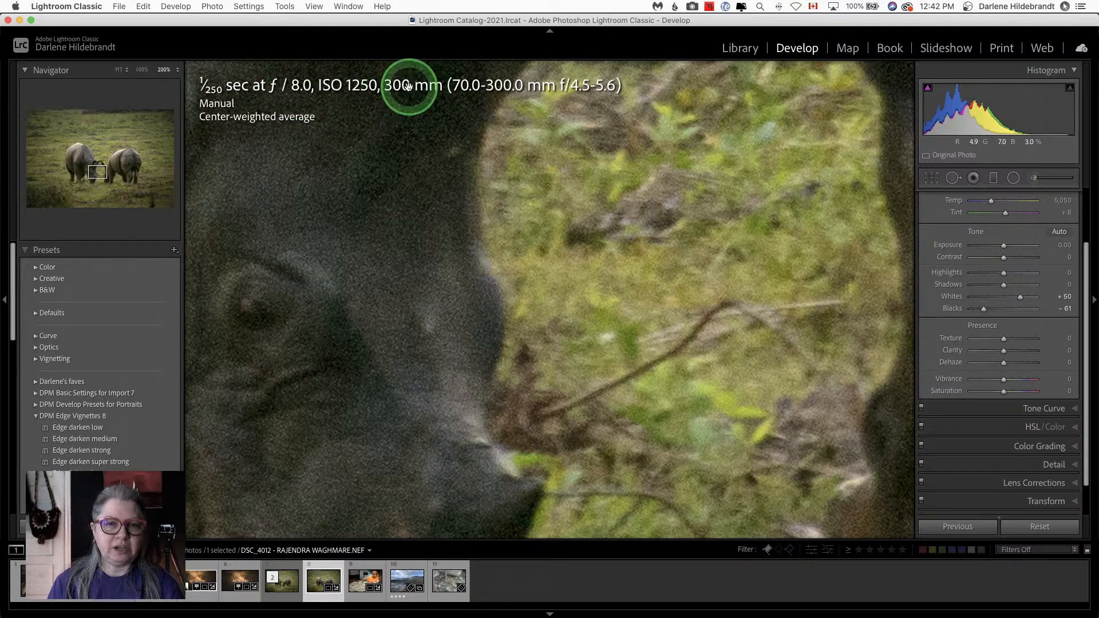
key(e)
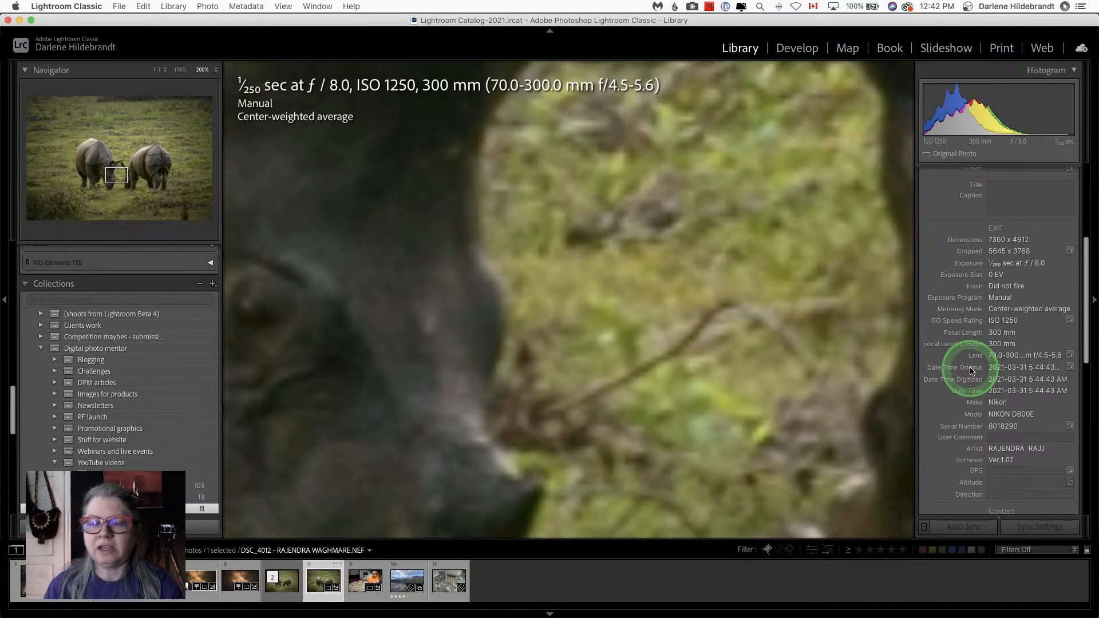
key(d)
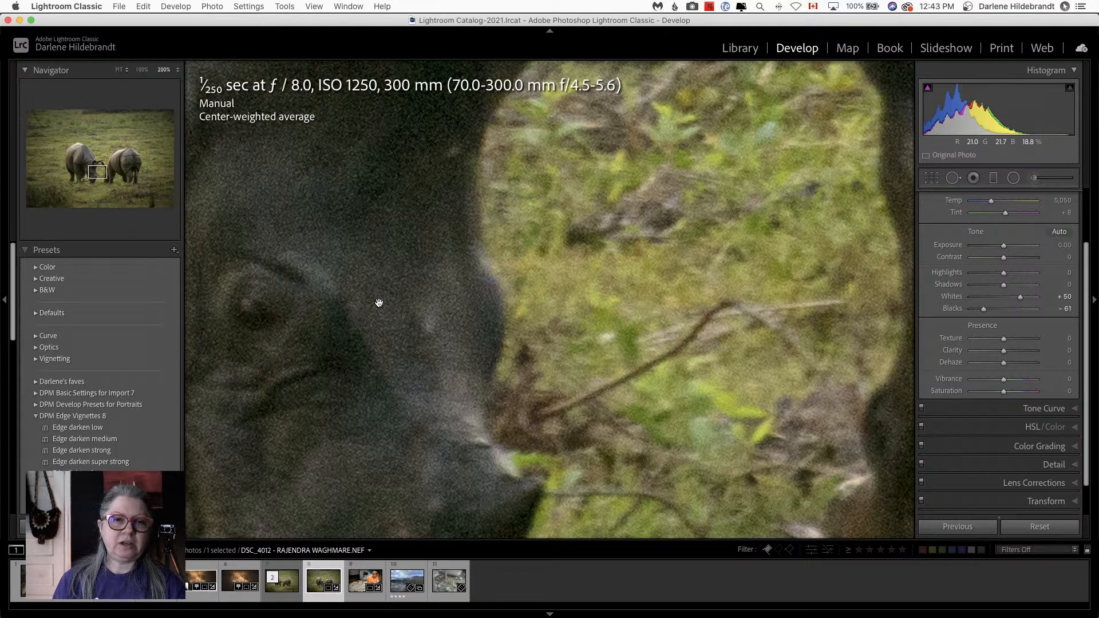
Step: Inspect both rhinos' heads and the grass between them for noise and sharpness at 200% and 100% zoom
drag(350, 320, 511, 228)
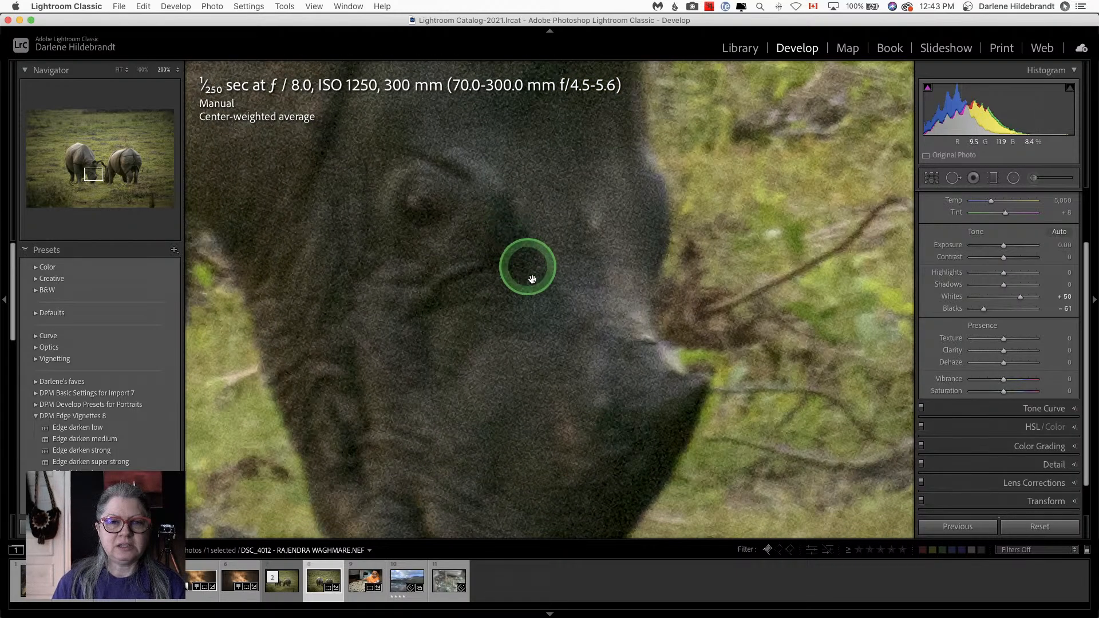
drag(742, 329, 393, 314)
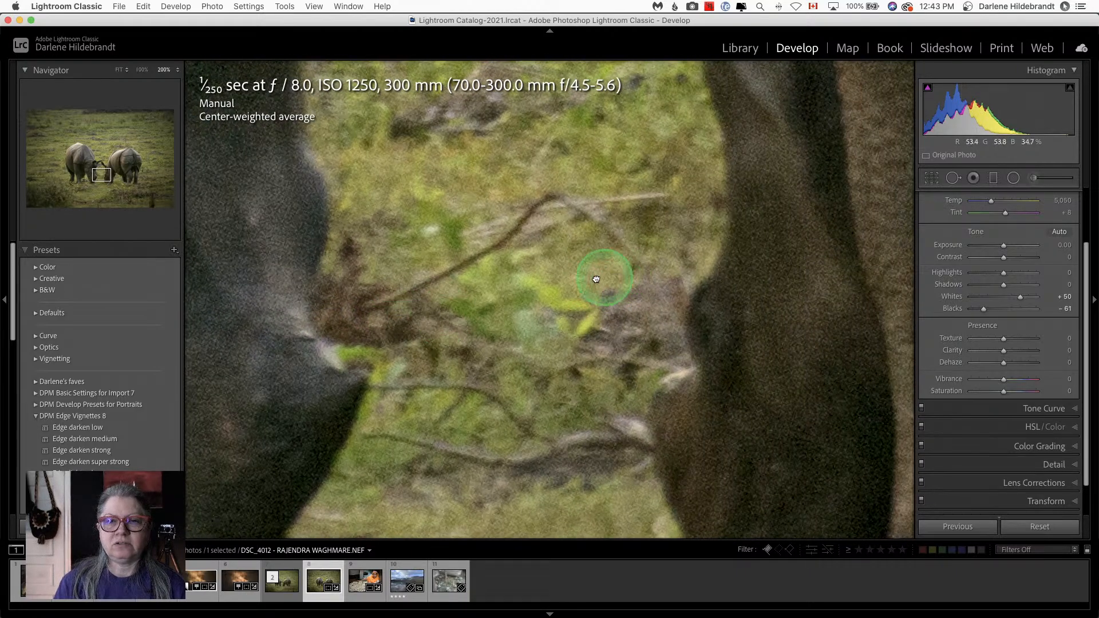
drag(593, 277, 315, 368)
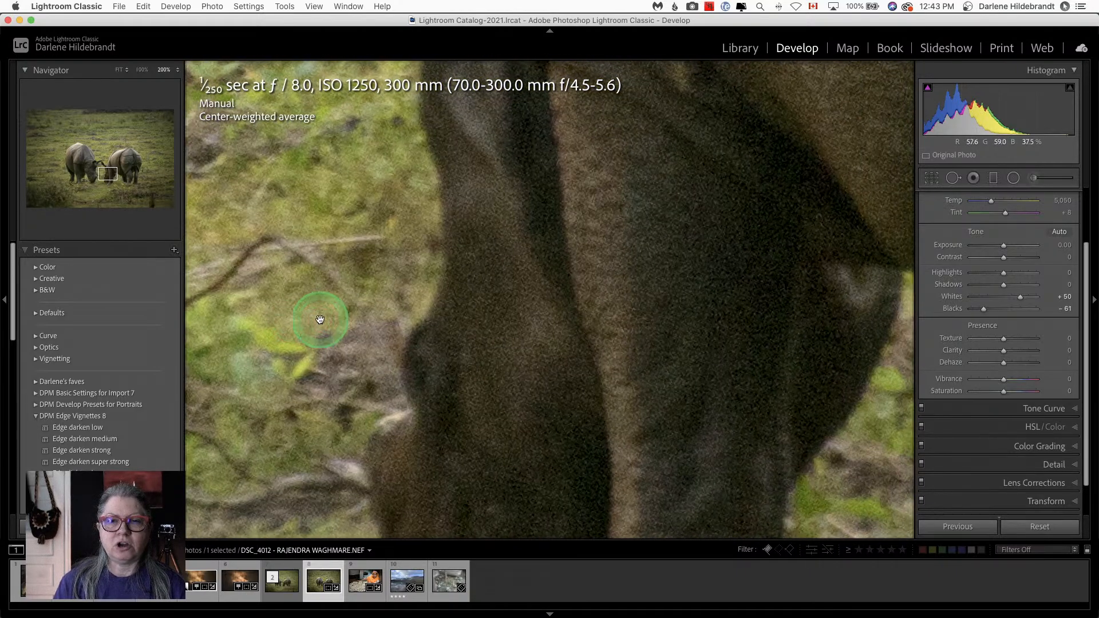
click(142, 69)
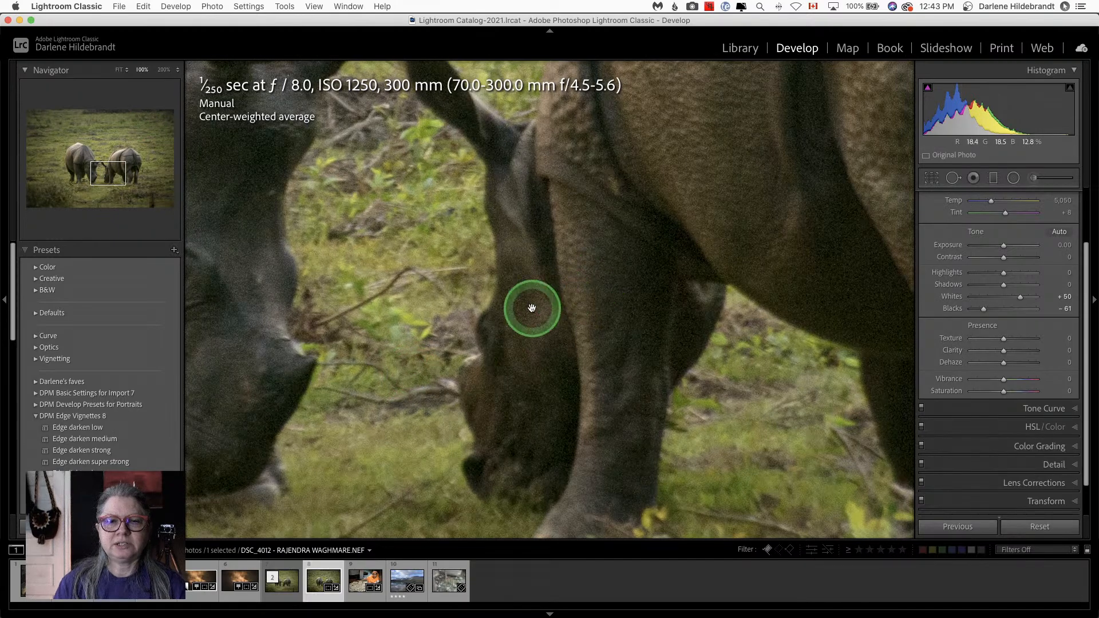
drag(399, 336, 667, 297)
drag(536, 284, 677, 317)
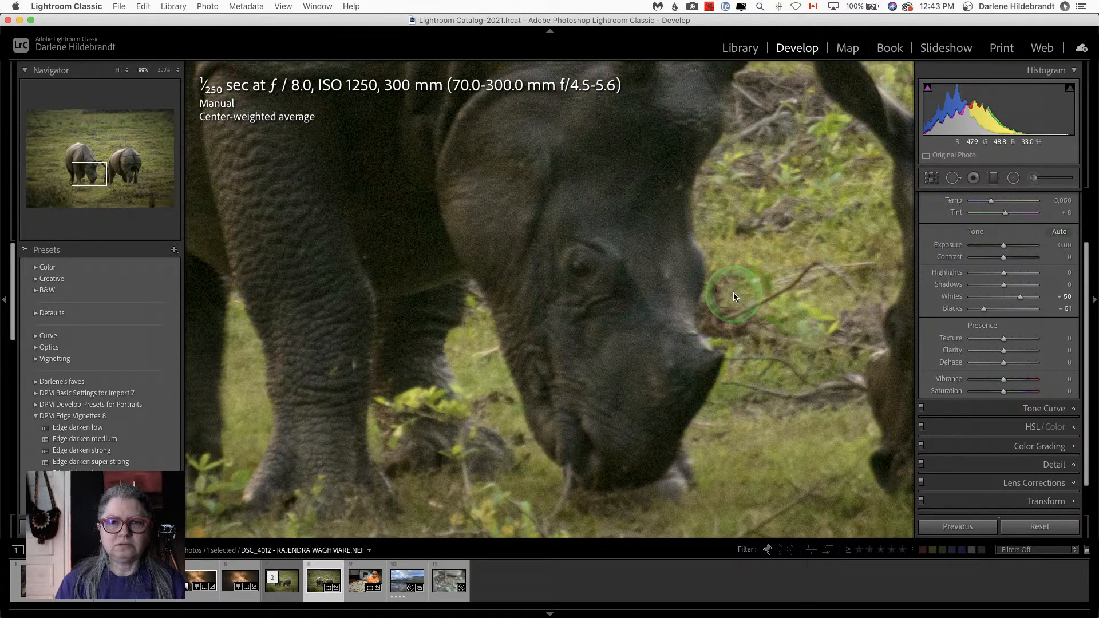
Step: Open the edited TIFF version of the rhinos photo from the grid and inspect the heads at 100% zoom
key(g)
click(415, 326)
double_click(416, 326)
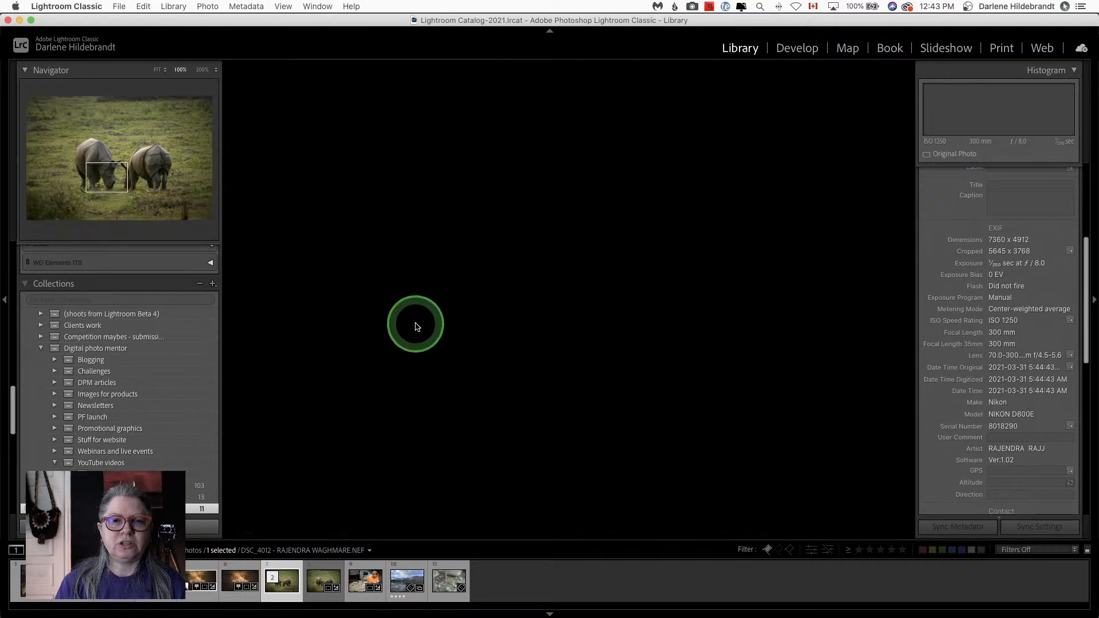
drag(385, 314, 737, 255)
drag(452, 362, 680, 203)
drag(430, 397, 551, 263)
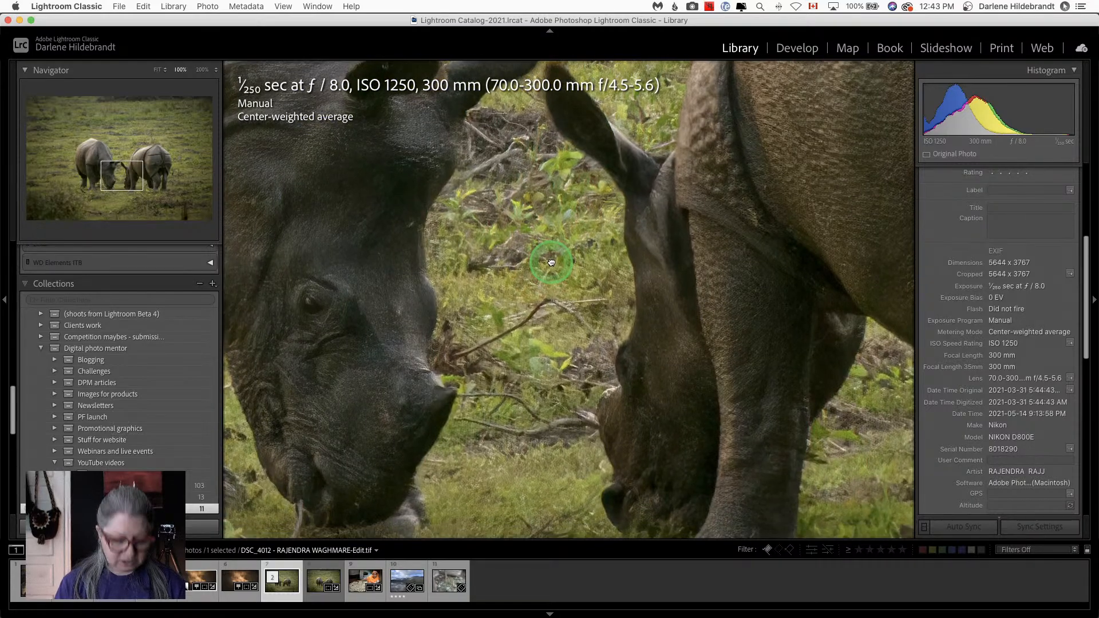
Step: Show the TIFF and NEF versions of the rhinos photo side by side in Compare view with the side panels hidden
click(326, 574)
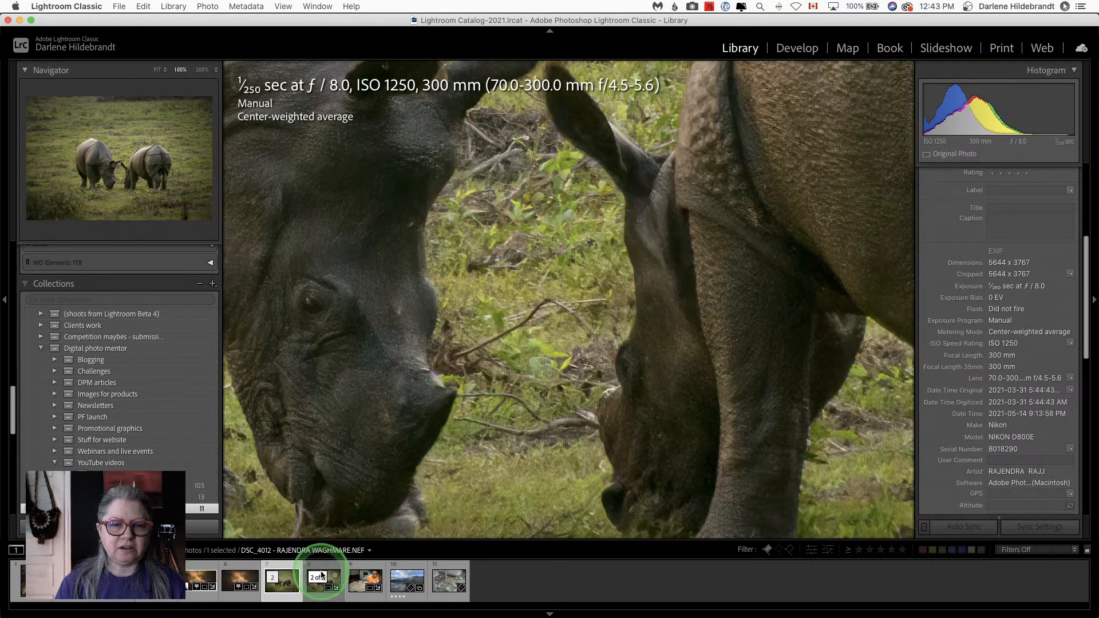
shift+click(319, 587)
key(c)
key(Tab)
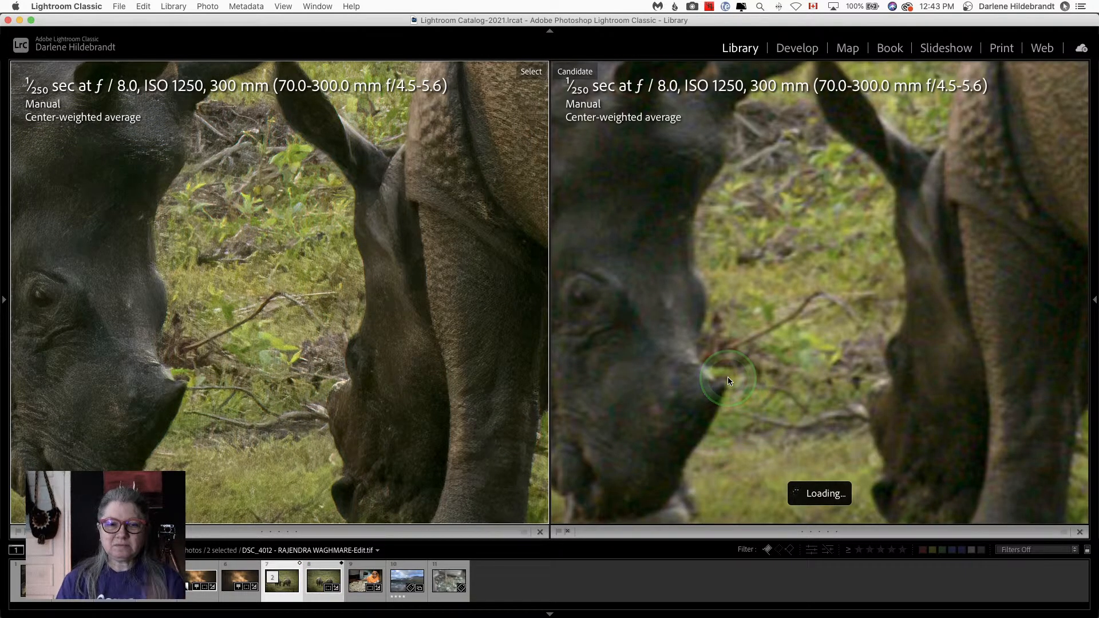
Step: Make the NEF version the Select photo and compare noise and skin detail on the left rhino's head with the TIFF
click(316, 587)
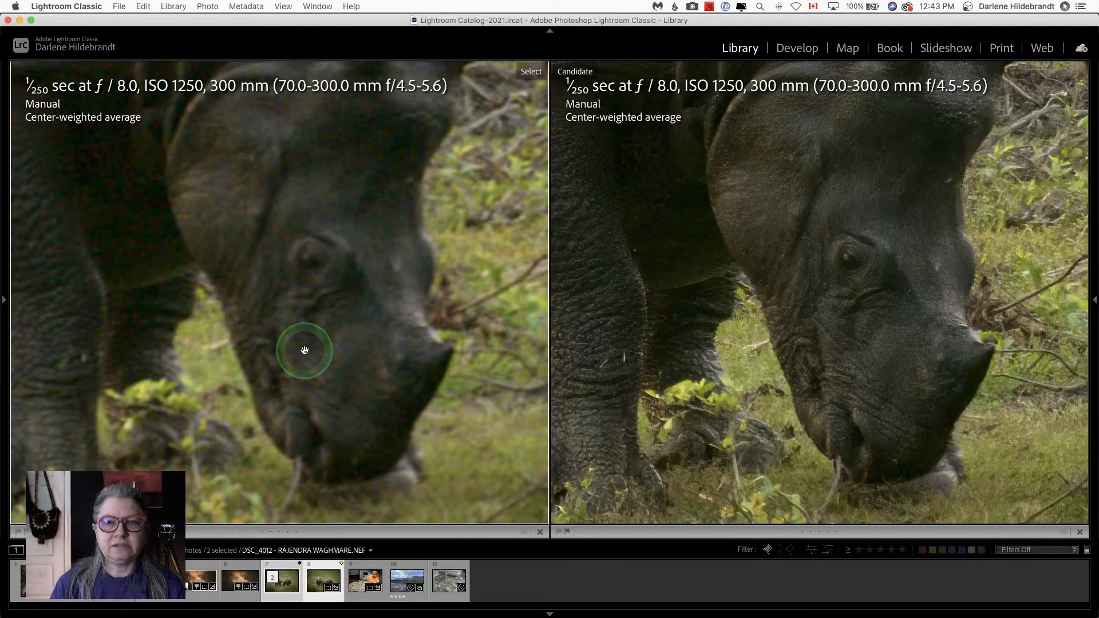
click(184, 414)
click(226, 446)
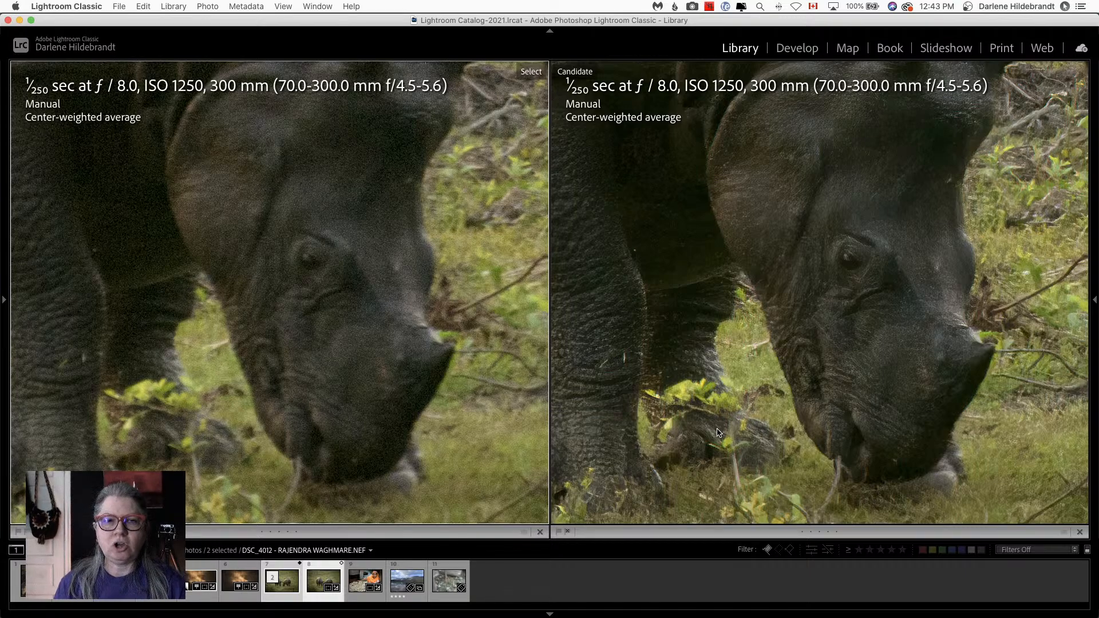
click(716, 433)
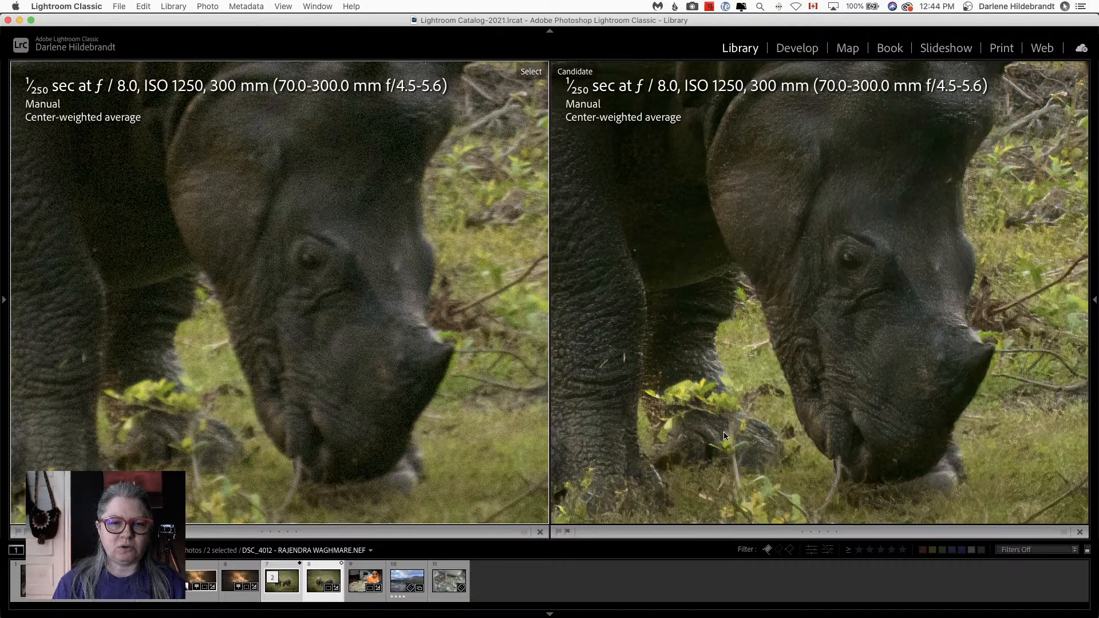
click(725, 434)
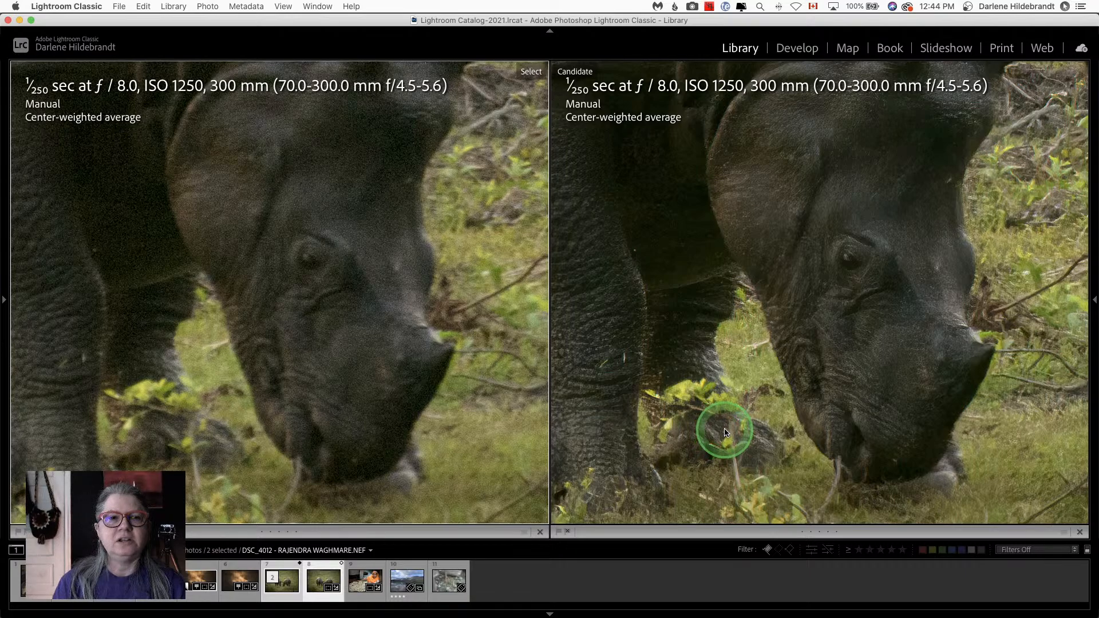
click(724, 427)
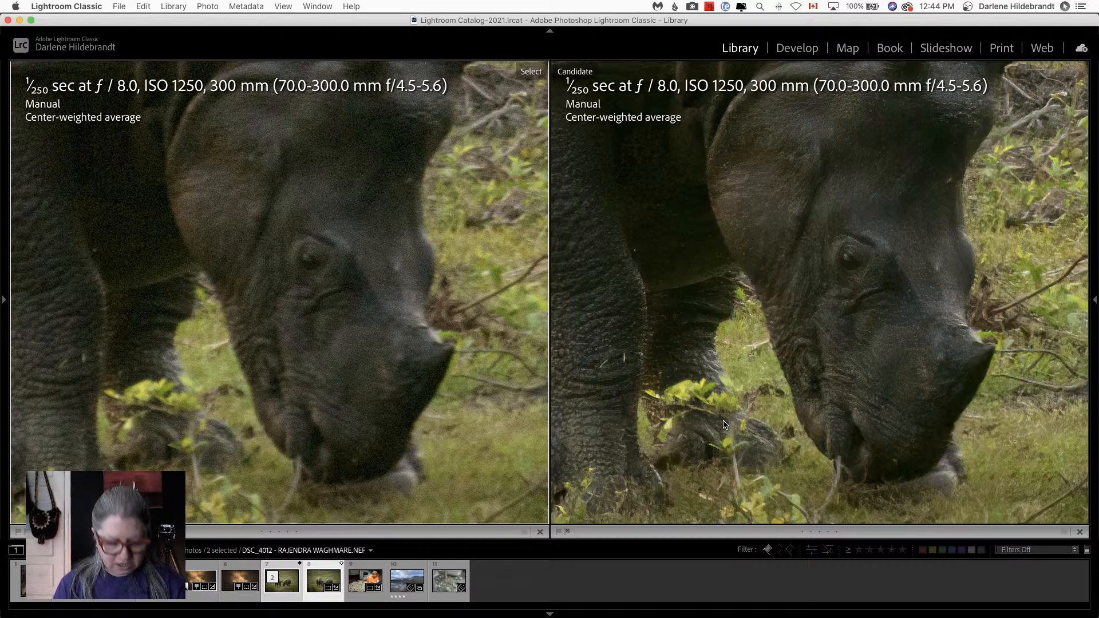
Step: Leave the comparison and open the NEF version of the rhinos photo in the Develop module
key(g)
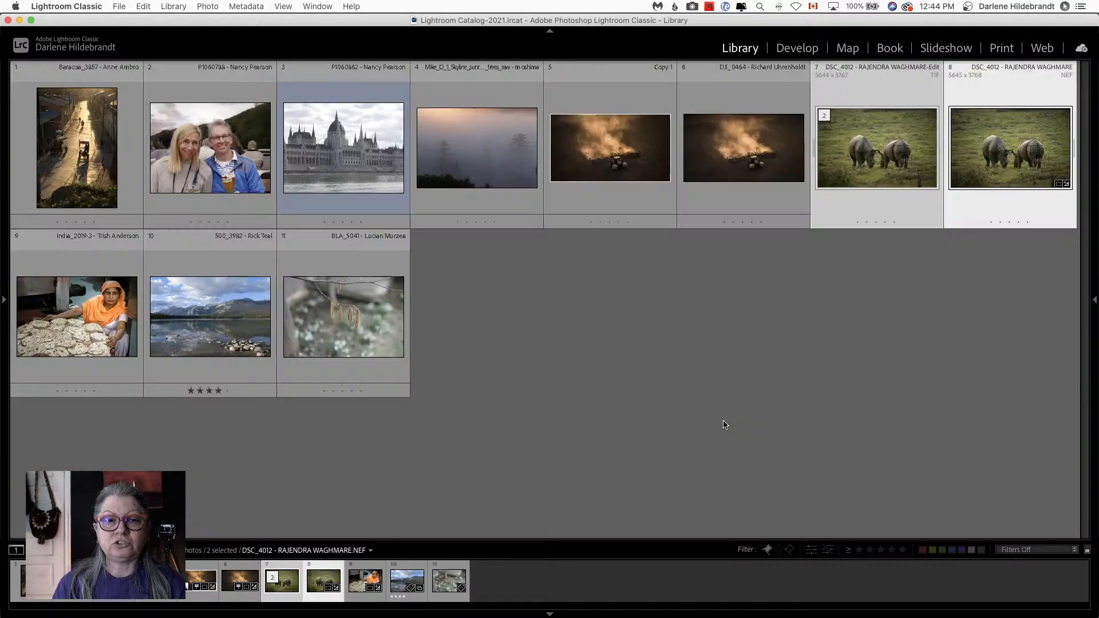
click(654, 417)
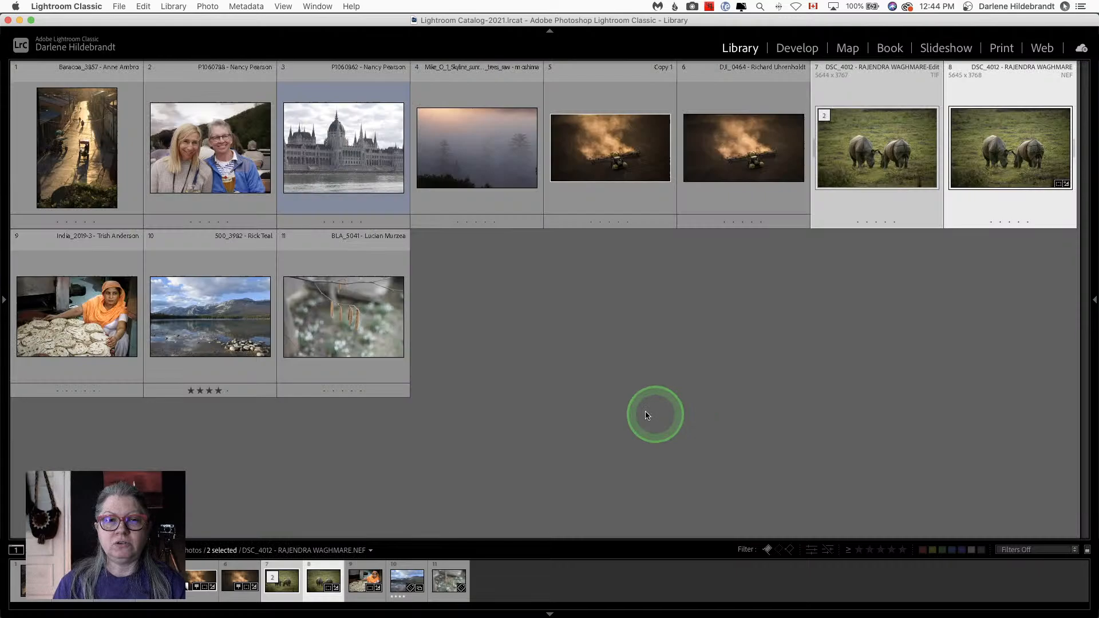
double_click(980, 153)
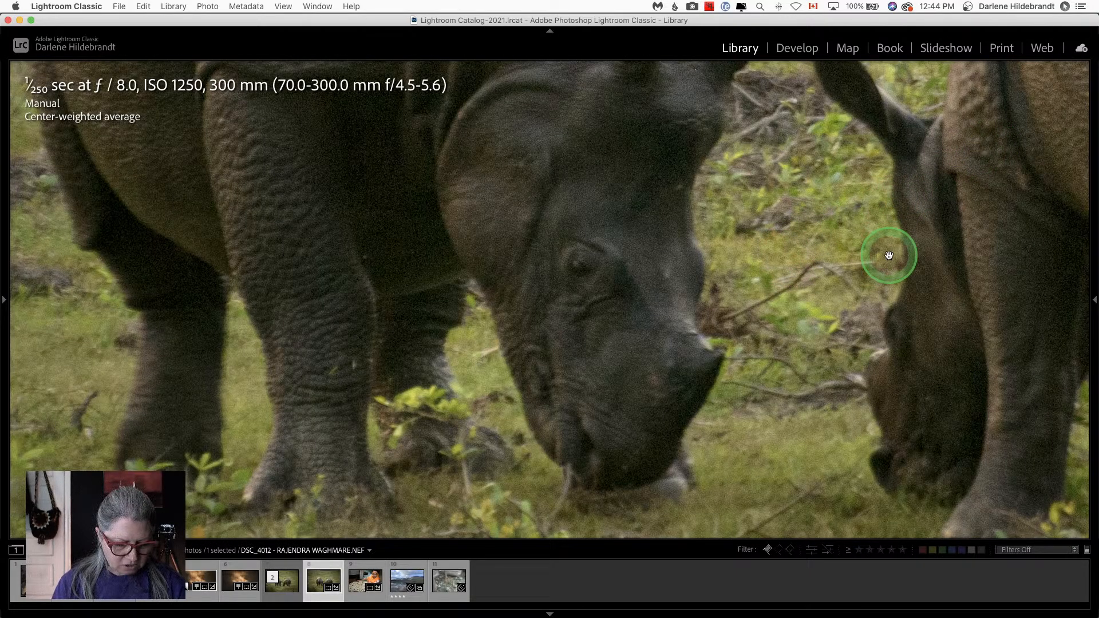
key(d)
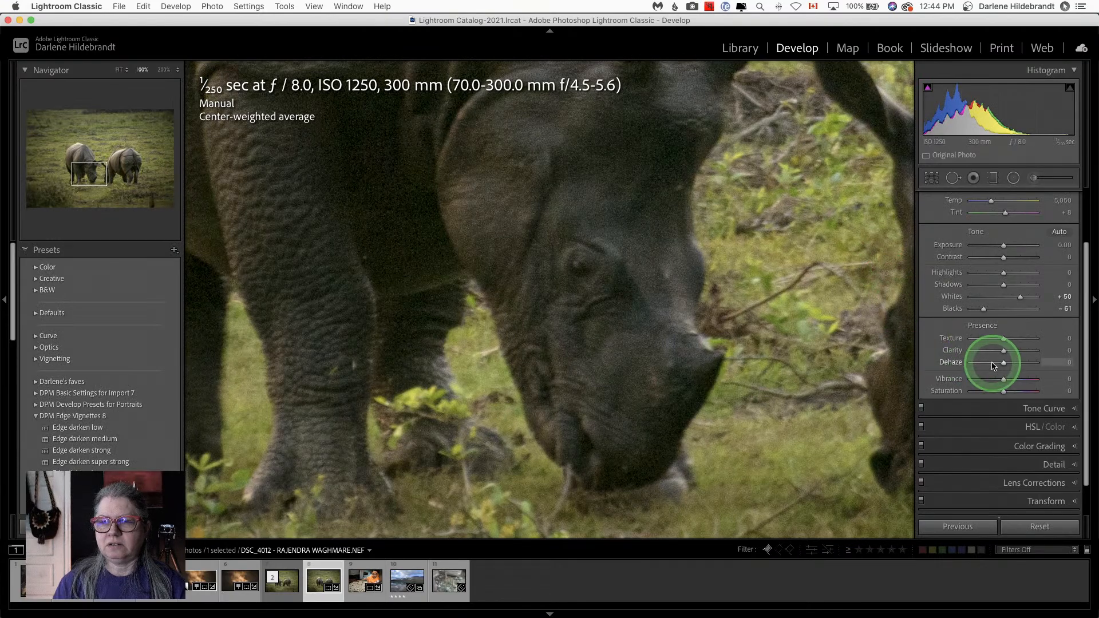
Step: Set the NEF rhinos photo's sharpening amount to 122 and its sharpening masking to 77
scroll(988, 361, down, 2)
click(1039, 426)
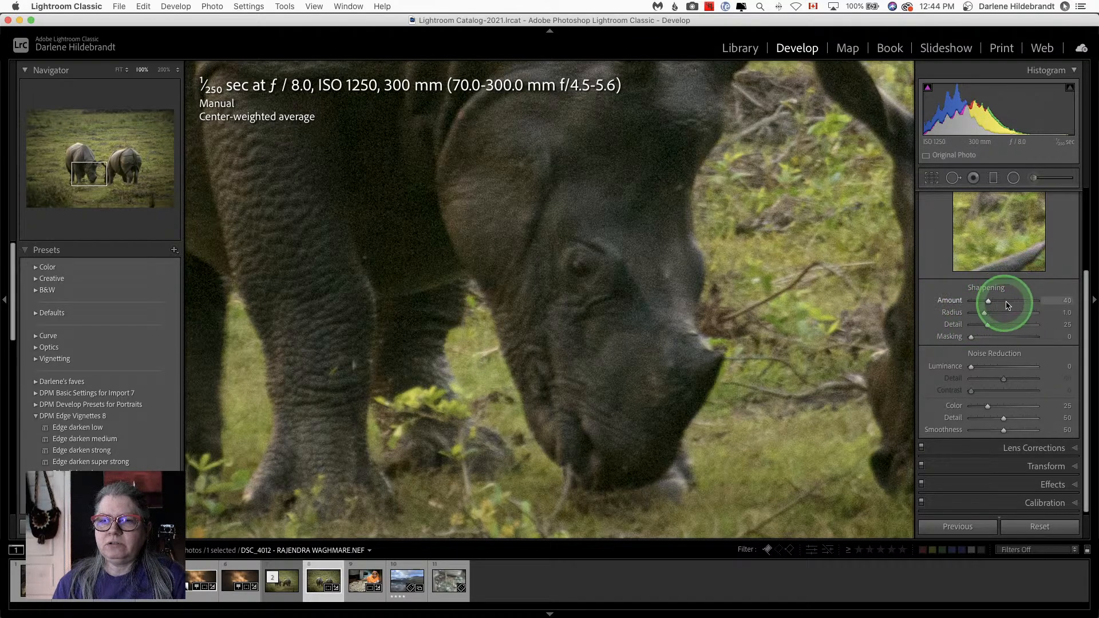
click(1024, 300)
key(alt)
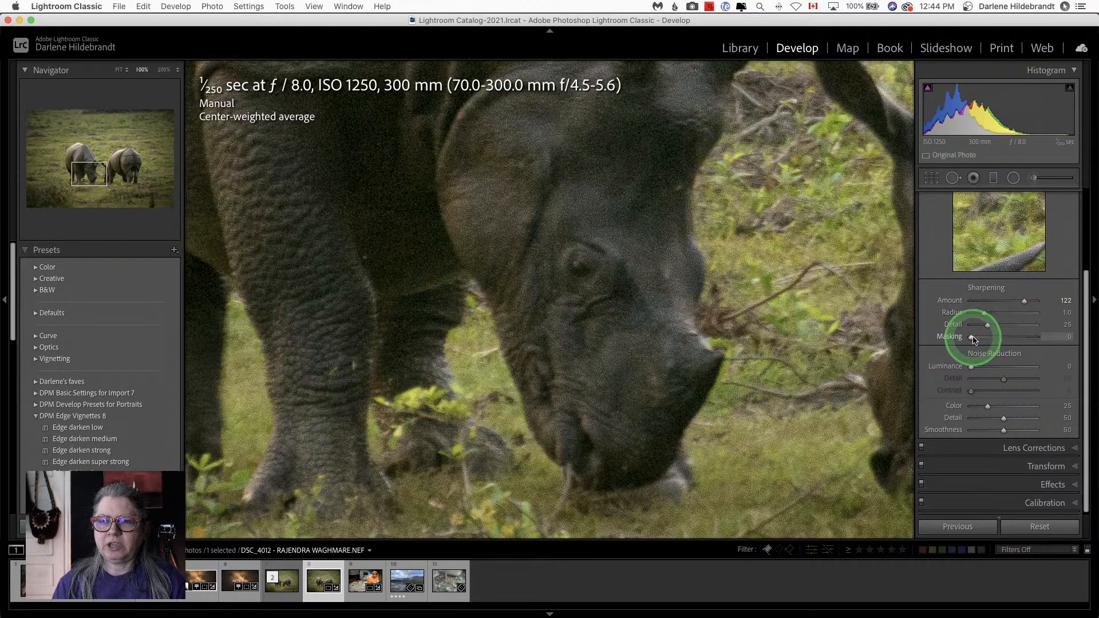
drag(972, 337, 1022, 338)
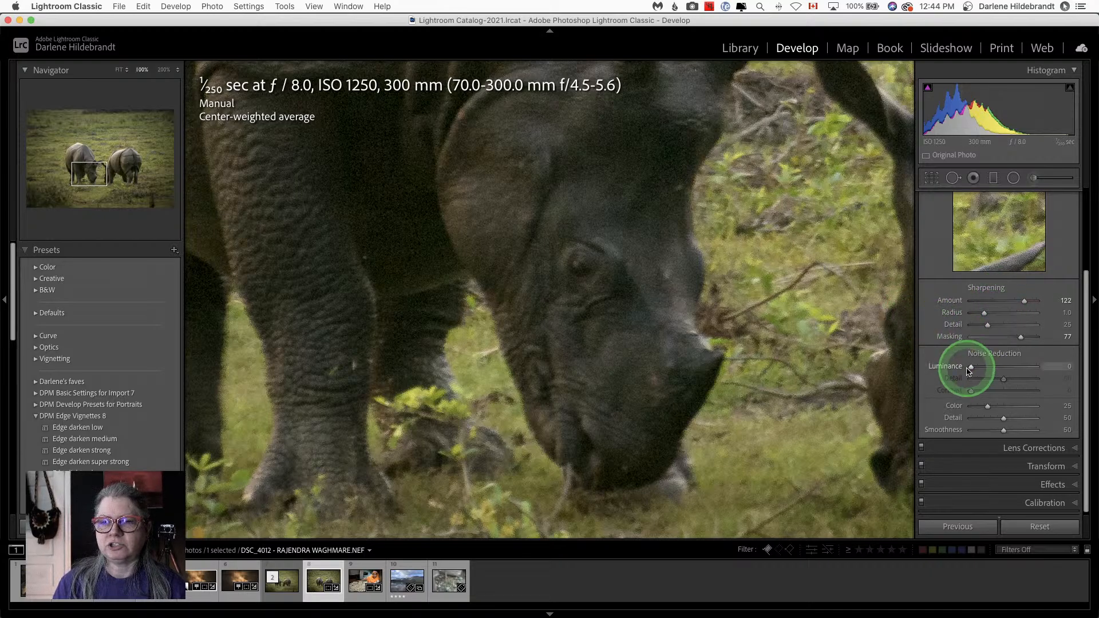
Step: Try luminance noise reduction at 100 on the rhinos, reset it to 0, and set the sharpening amount to 0
drag(967, 371, 1060, 367)
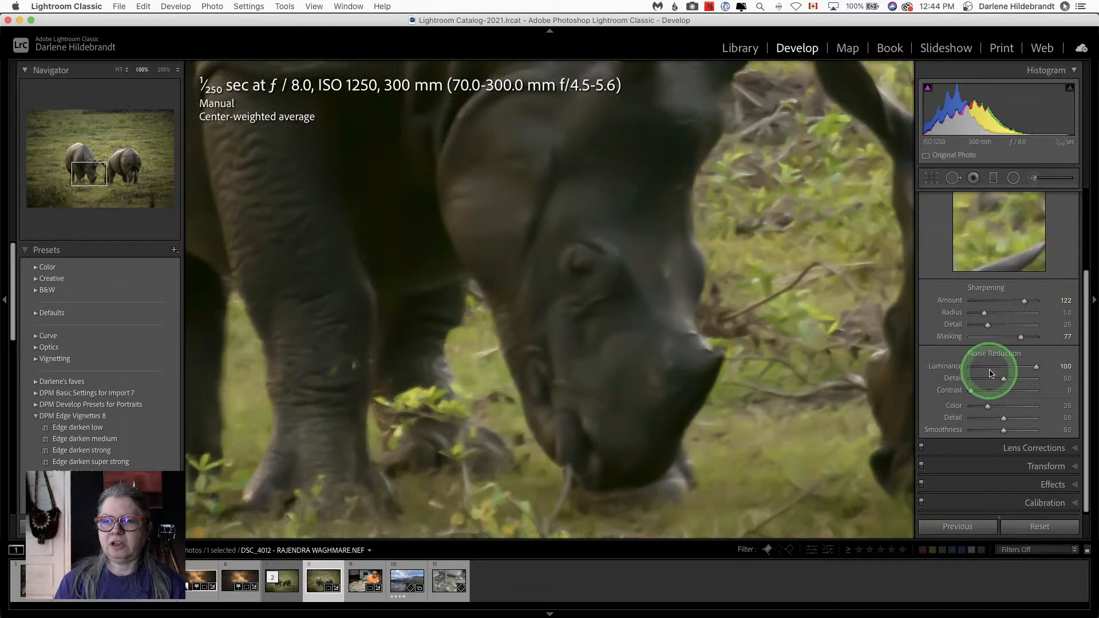
drag(1029, 370, 950, 365)
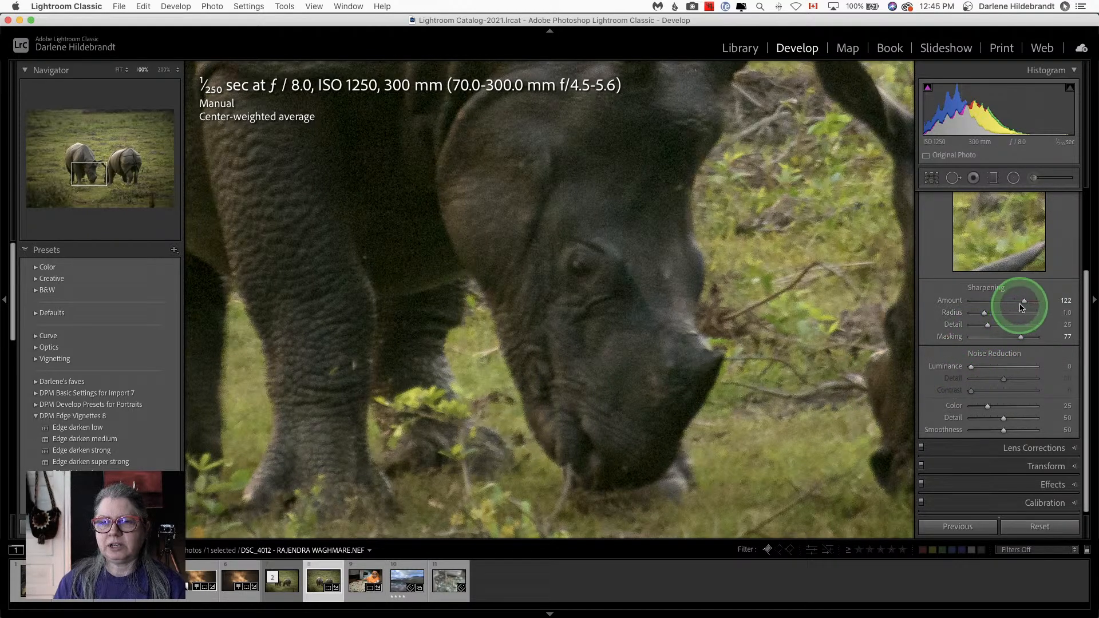
drag(1025, 304, 969, 301)
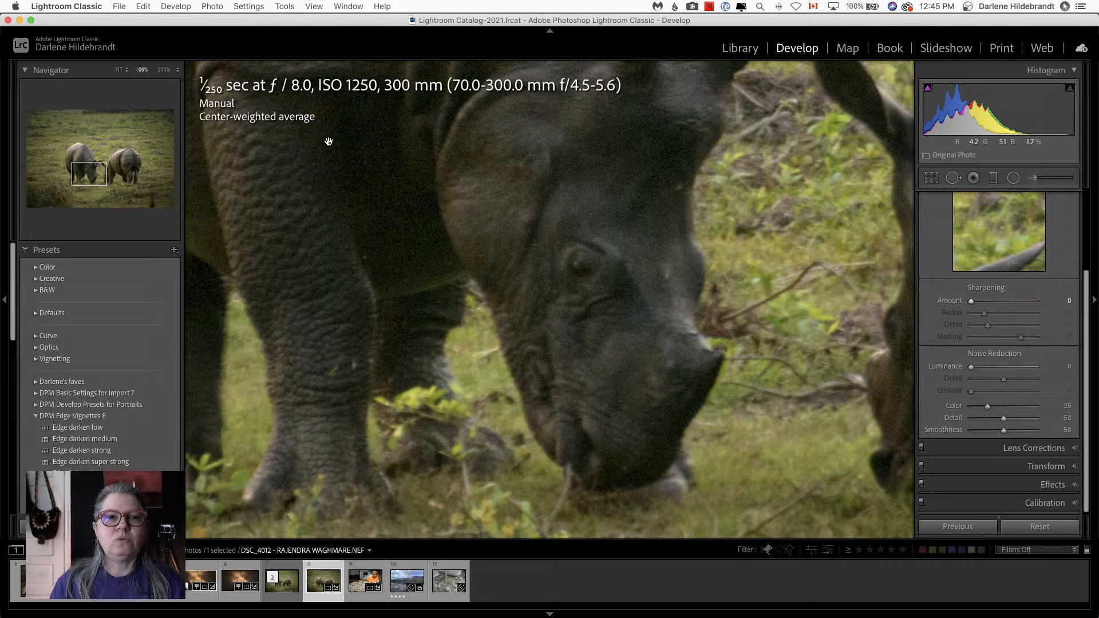
Step: Return to the Library grid and open the NEF rhinos photo fitted to the view with the side panels shown
click(186, 66)
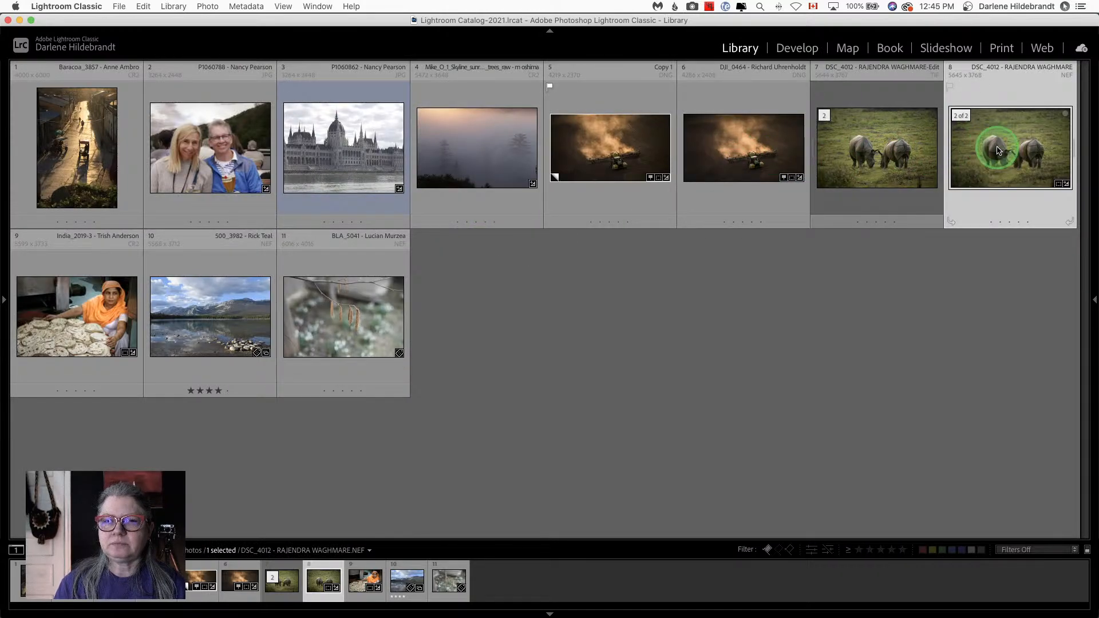
double_click(997, 150)
click(621, 263)
key(Tab)
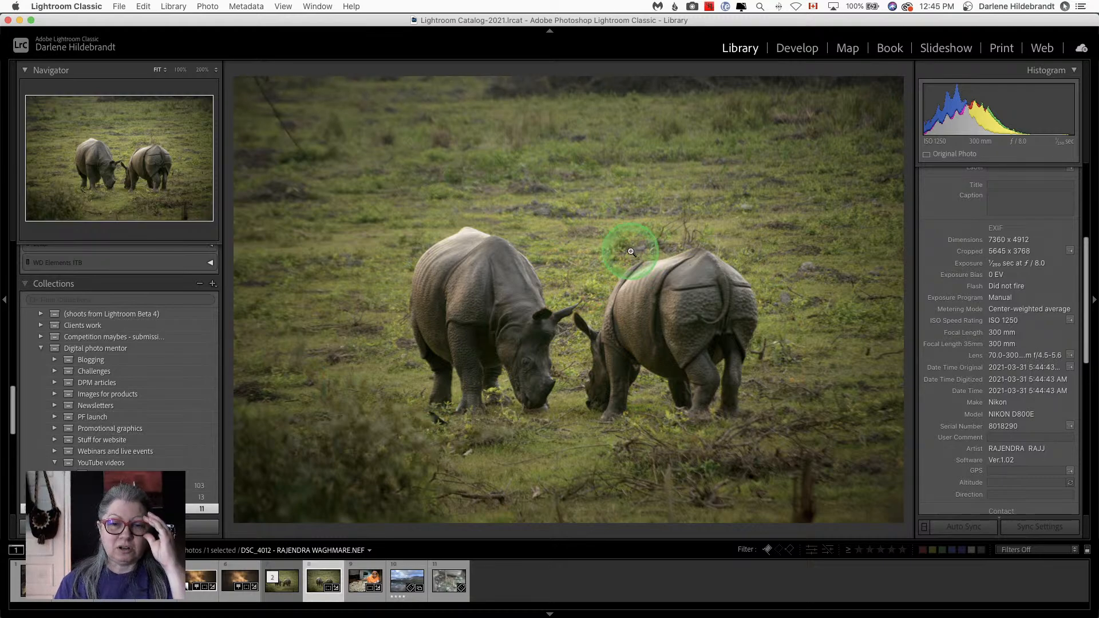
Step: Choose Topaz Sharpen AI as the external editor for the NEF rhinos photo
right_click(582, 215)
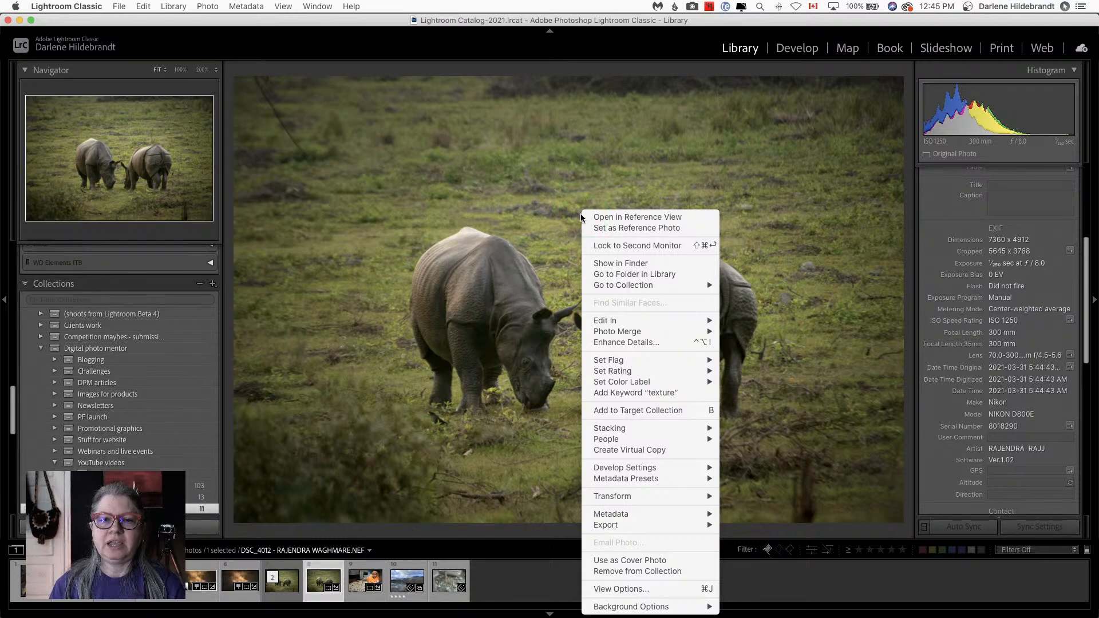
mouse_move(603, 321)
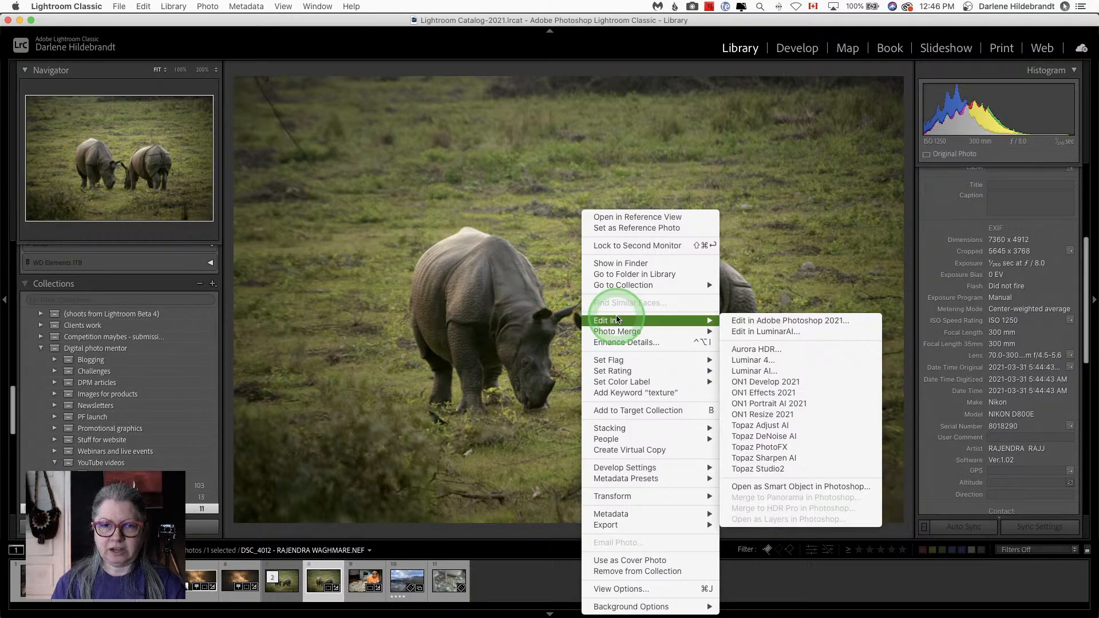
click(770, 457)
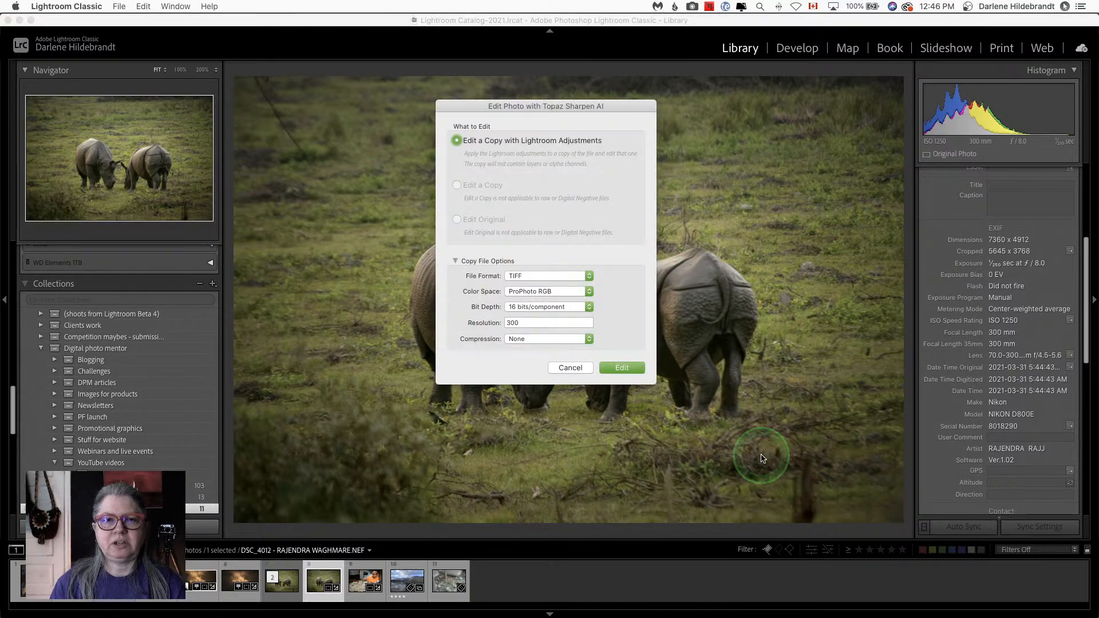
Step: Set the external-editing copy's file format to JPEG and its color space to sRGB
click(527, 276)
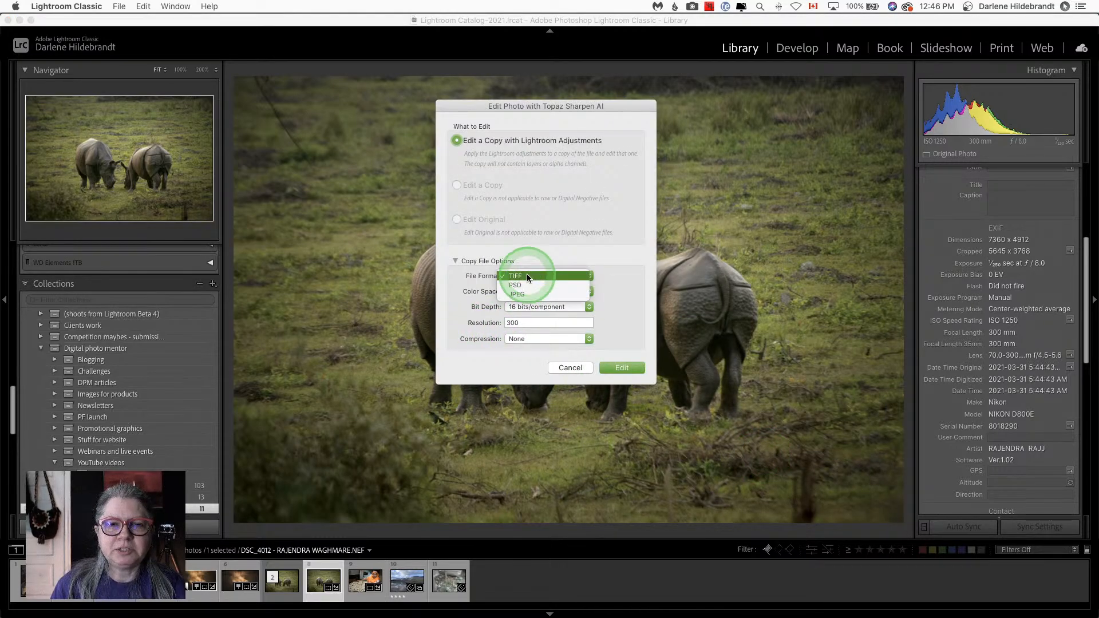
click(518, 294)
click(529, 292)
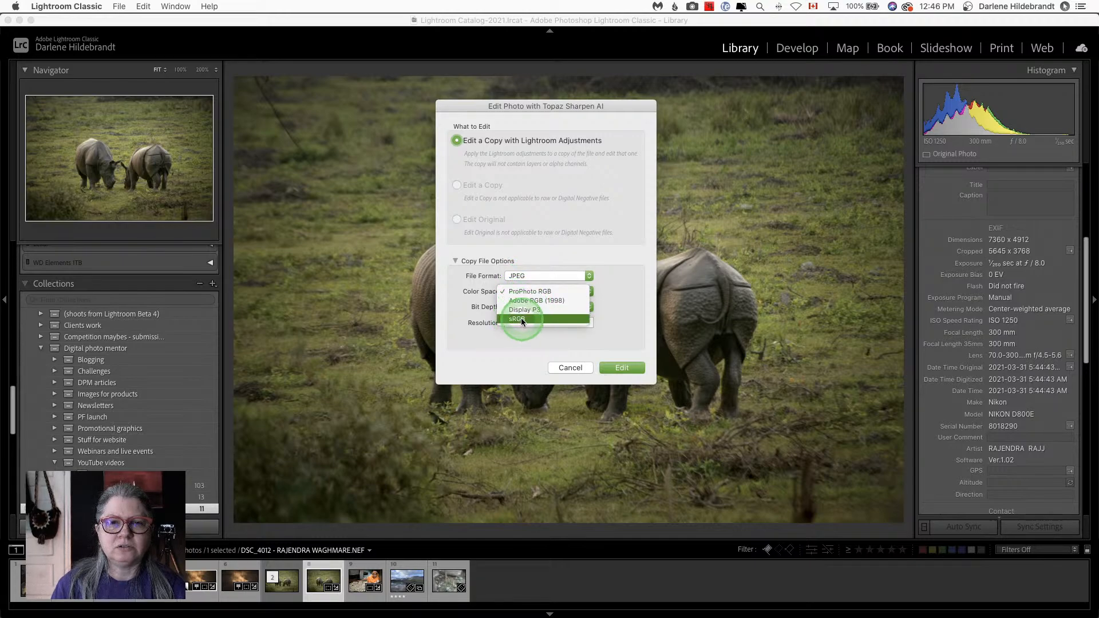
click(522, 321)
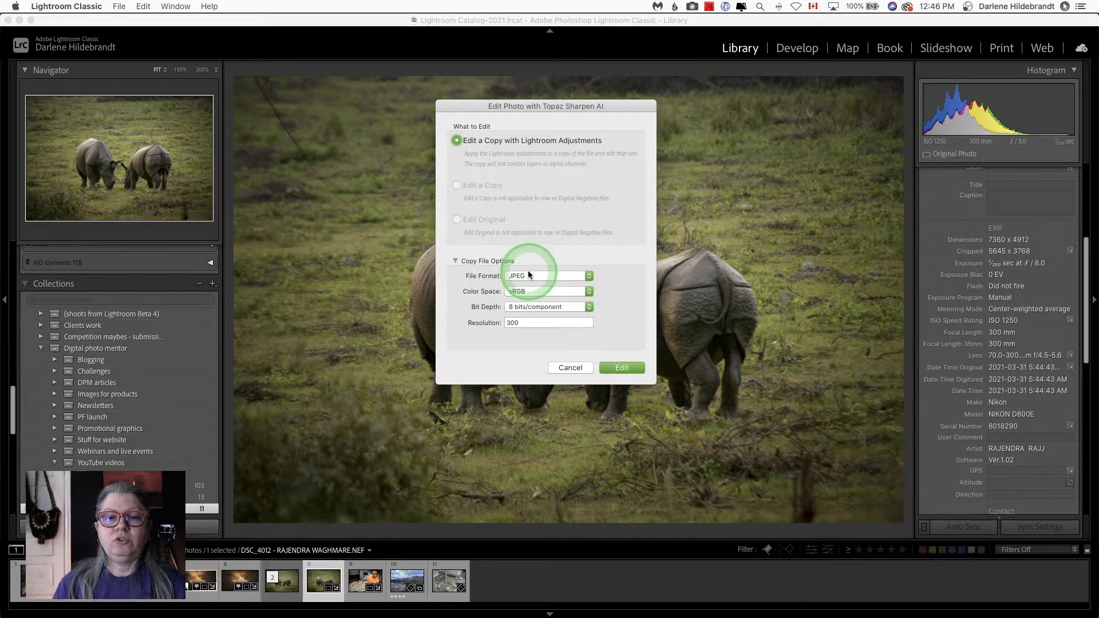
click(520, 276)
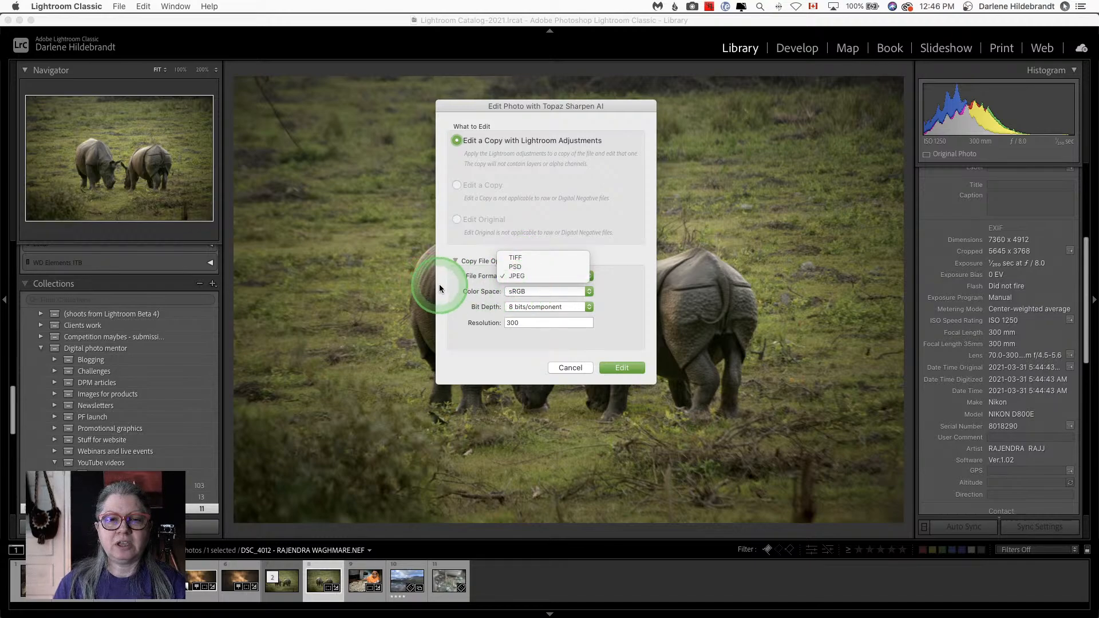
click(482, 288)
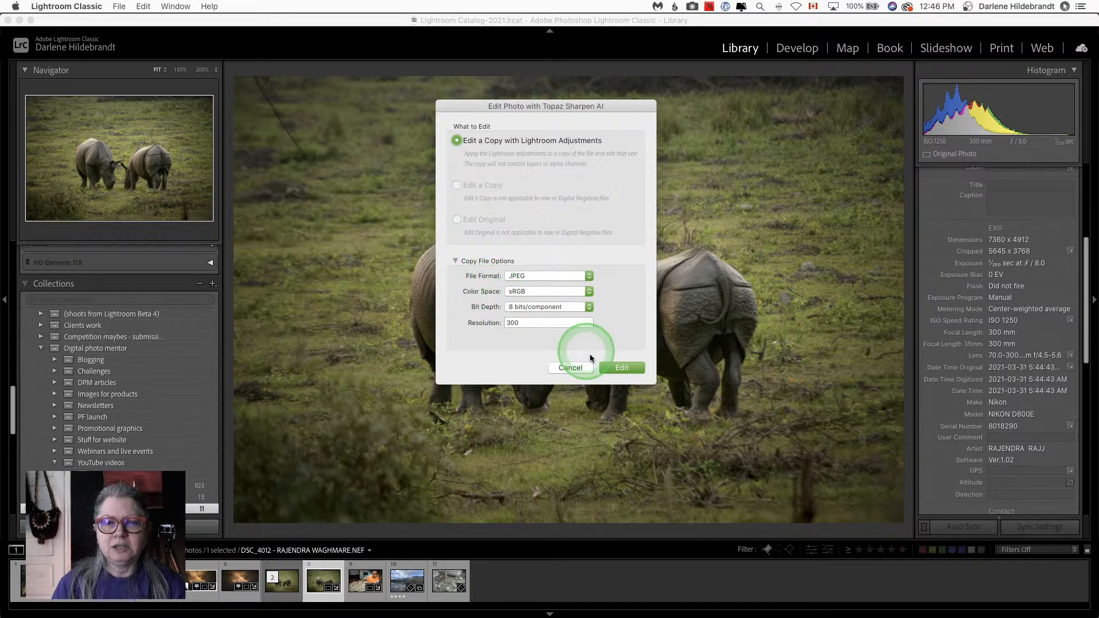
Step: Open the rhinos copy in Topaz Sharpen AI and dismiss the software update offer
click(621, 367)
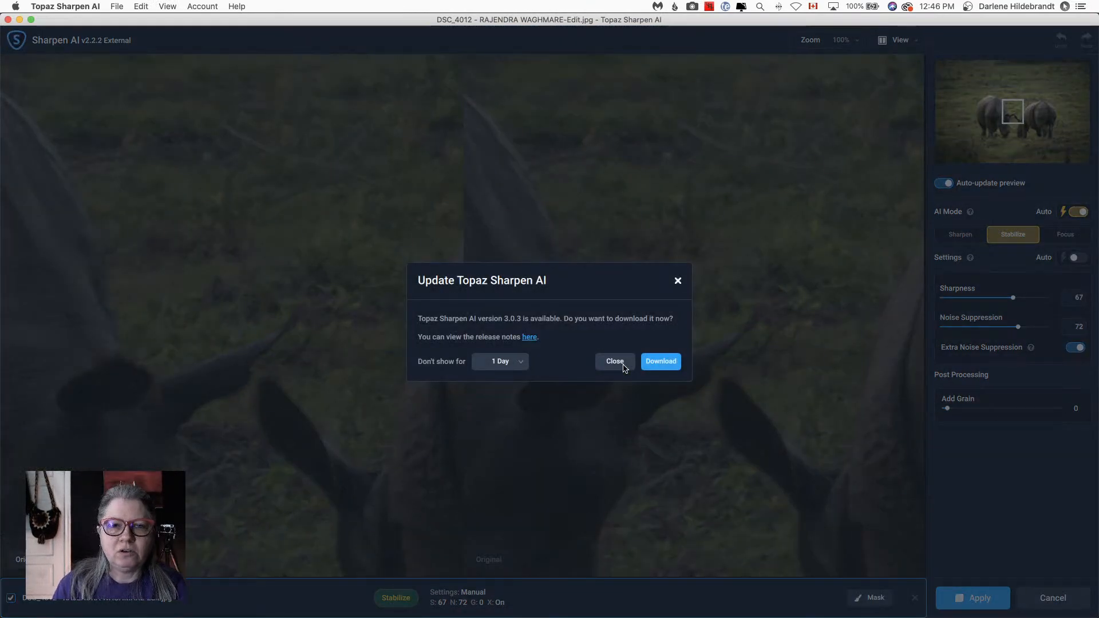
click(545, 350)
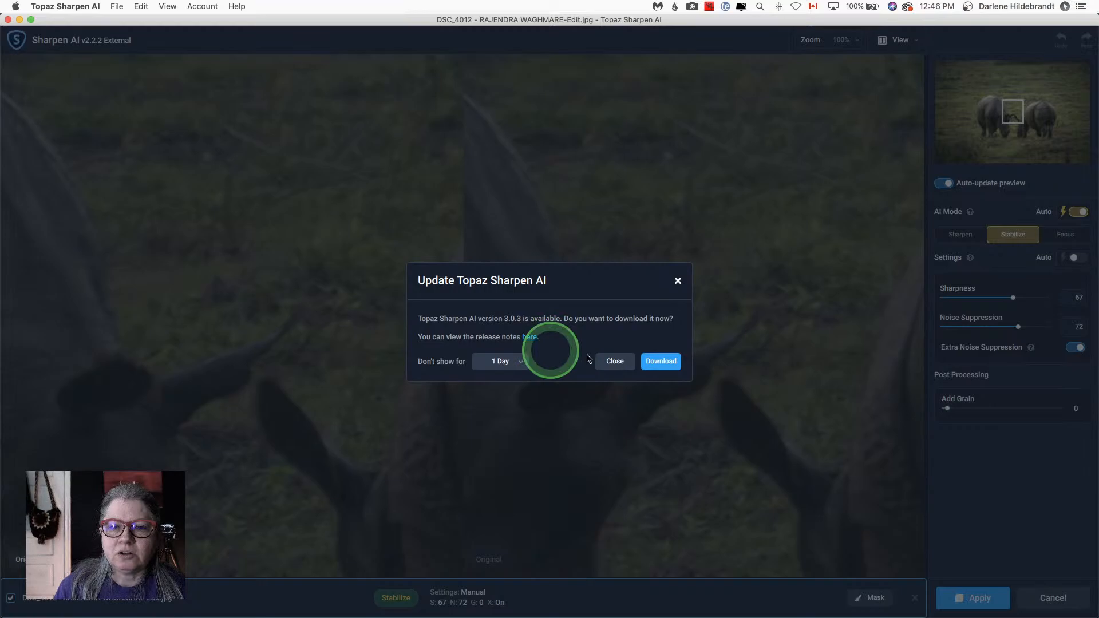
click(610, 362)
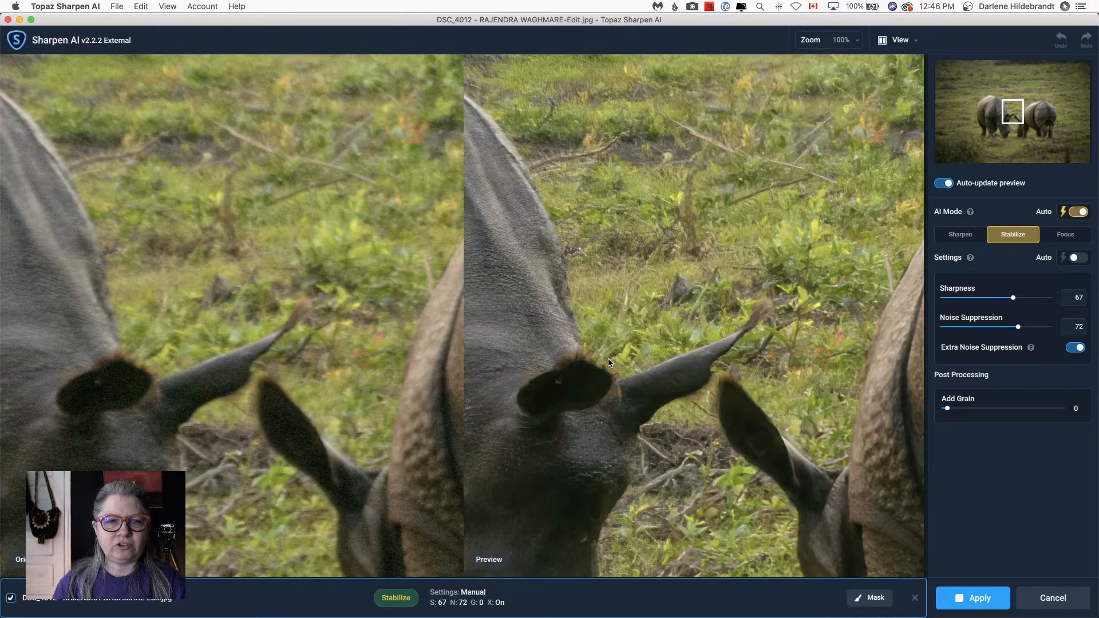
Step: Compare the original and Stabilize preview on both rhinos' heads at 100% zoom
drag(607, 358, 645, 260)
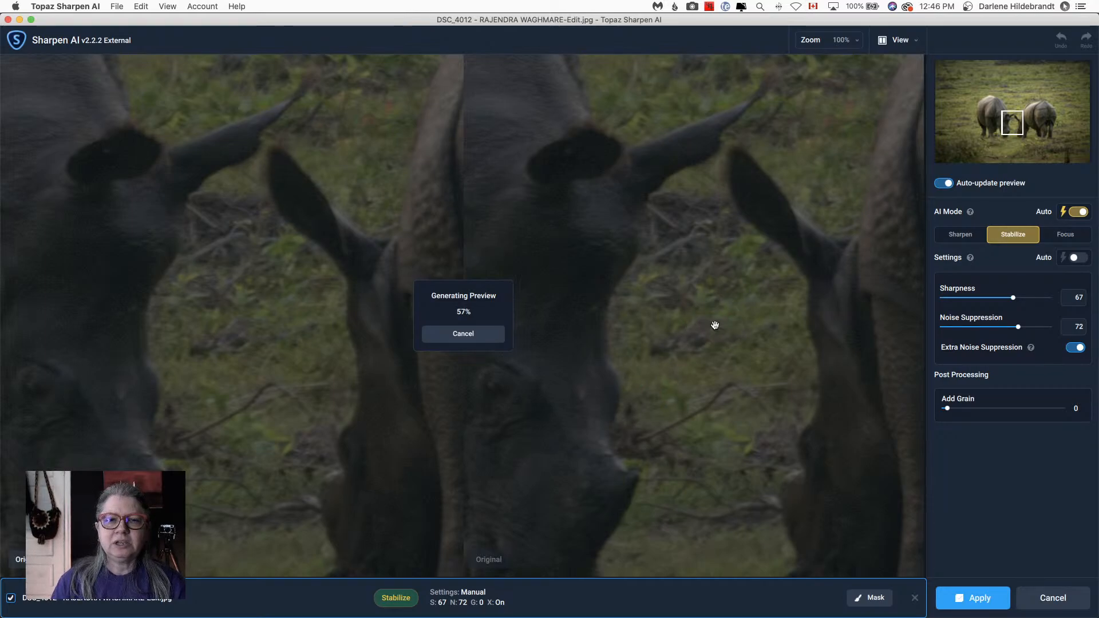
click(458, 292)
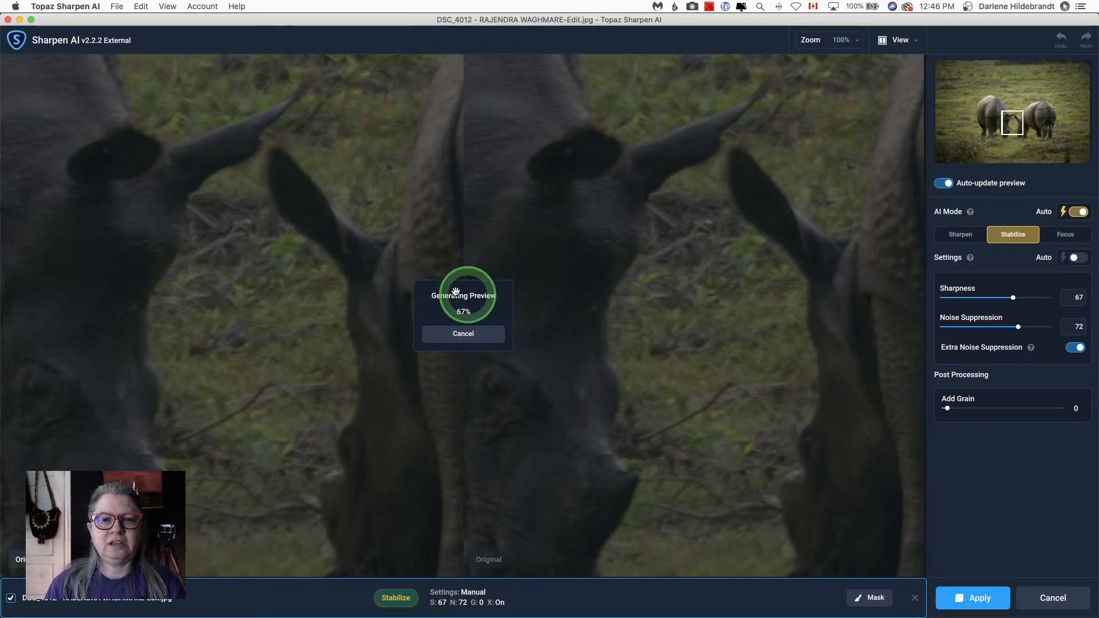
click(393, 318)
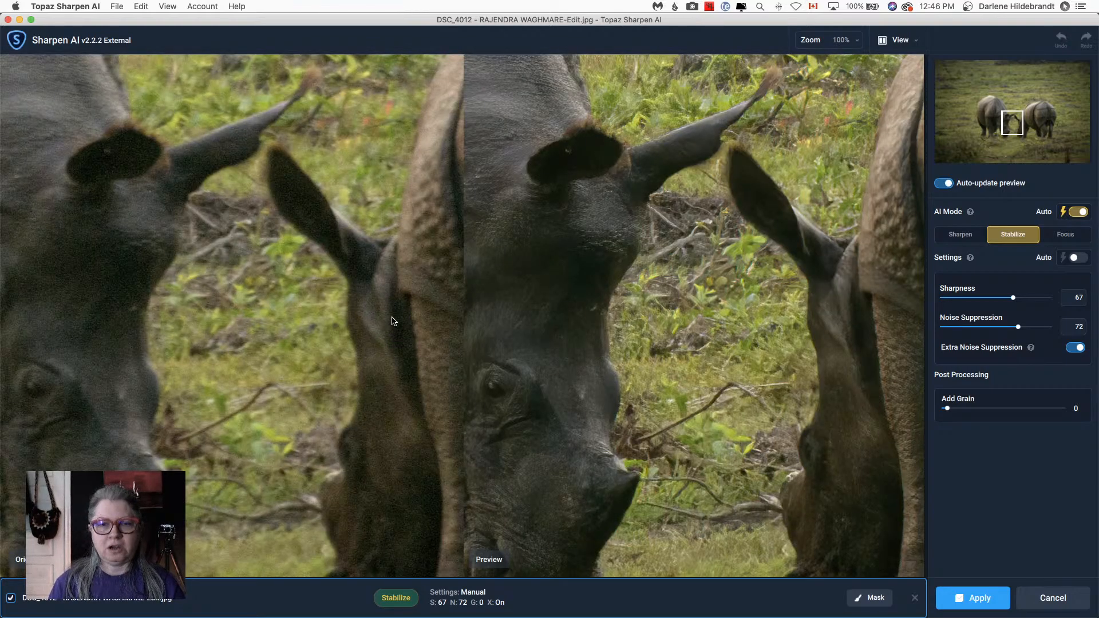
drag(392, 319, 882, 305)
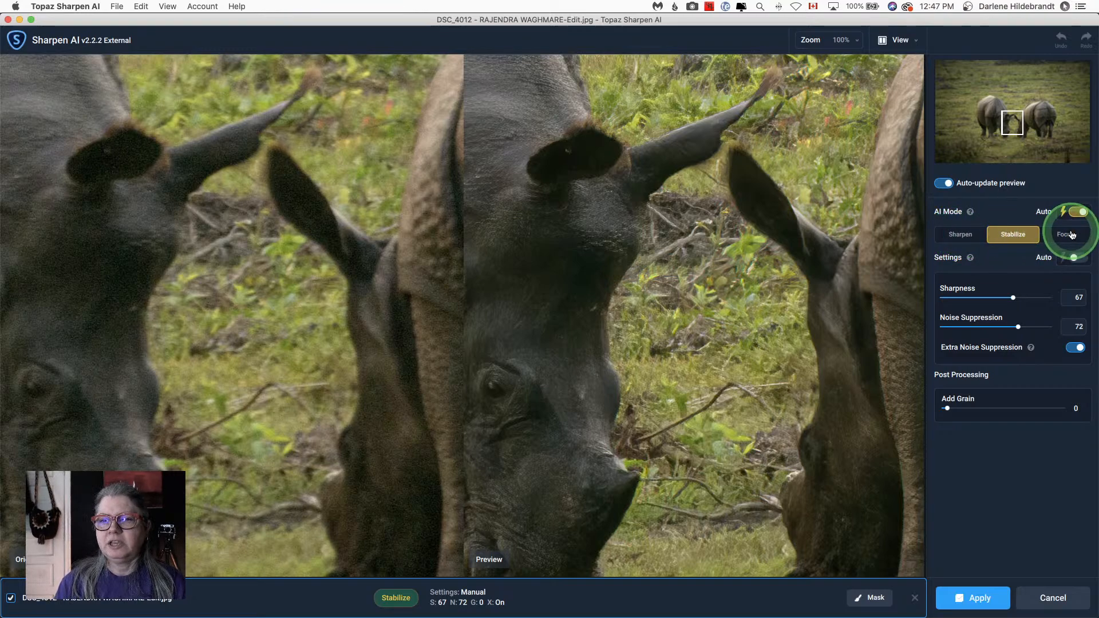
Step: Preview the Sharpen and Focus AI modes on the rhinos' heads and switch back to Stabilize
click(953, 235)
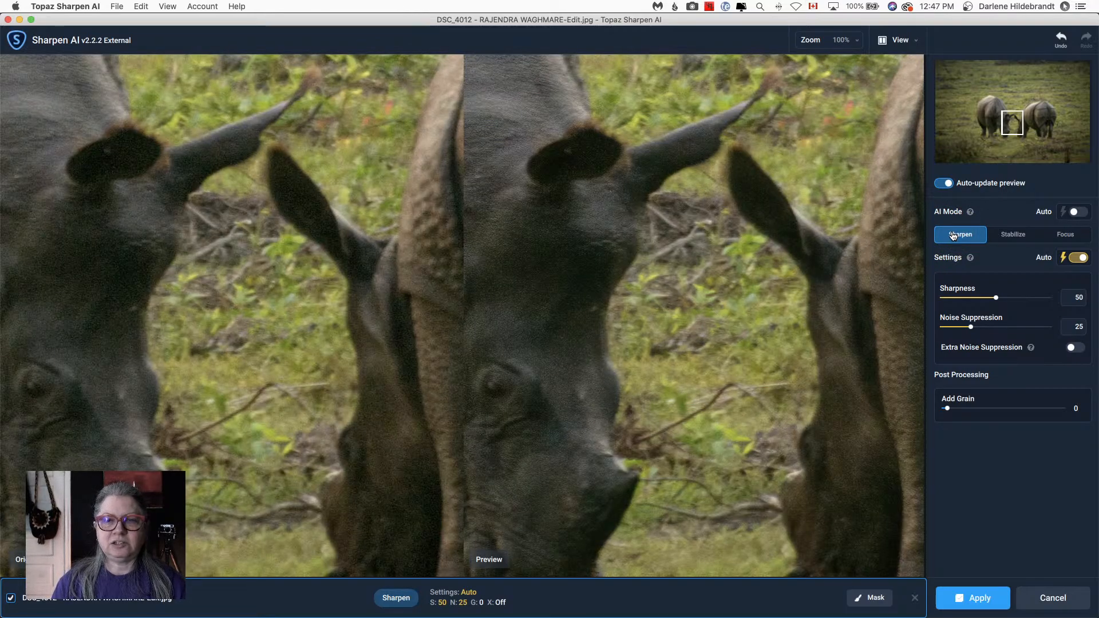
click(1062, 235)
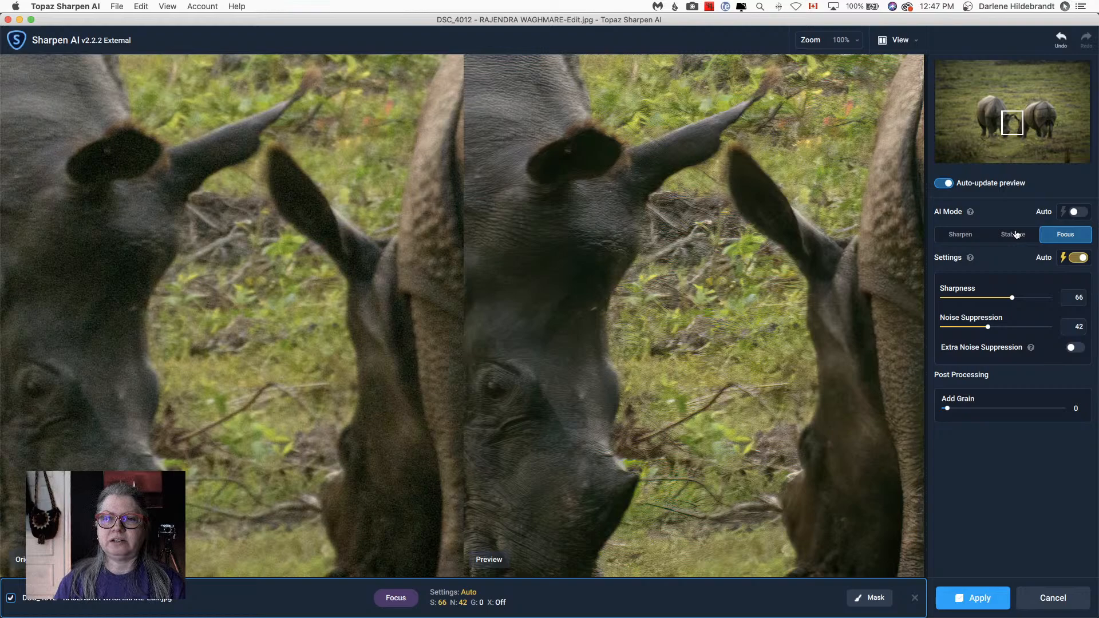
click(1016, 234)
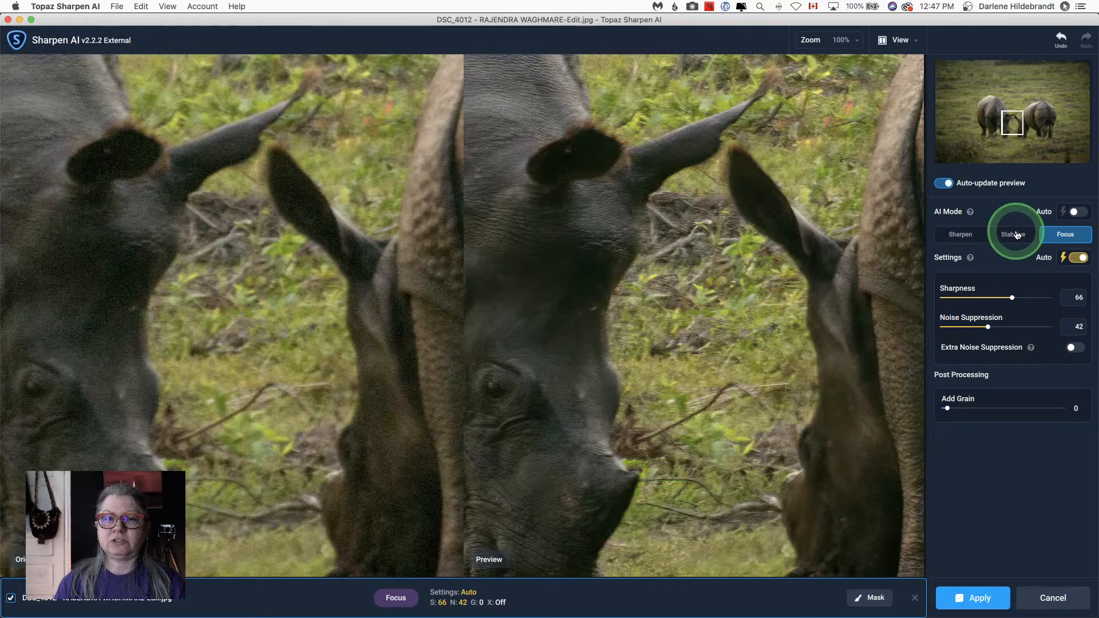
click(1013, 234)
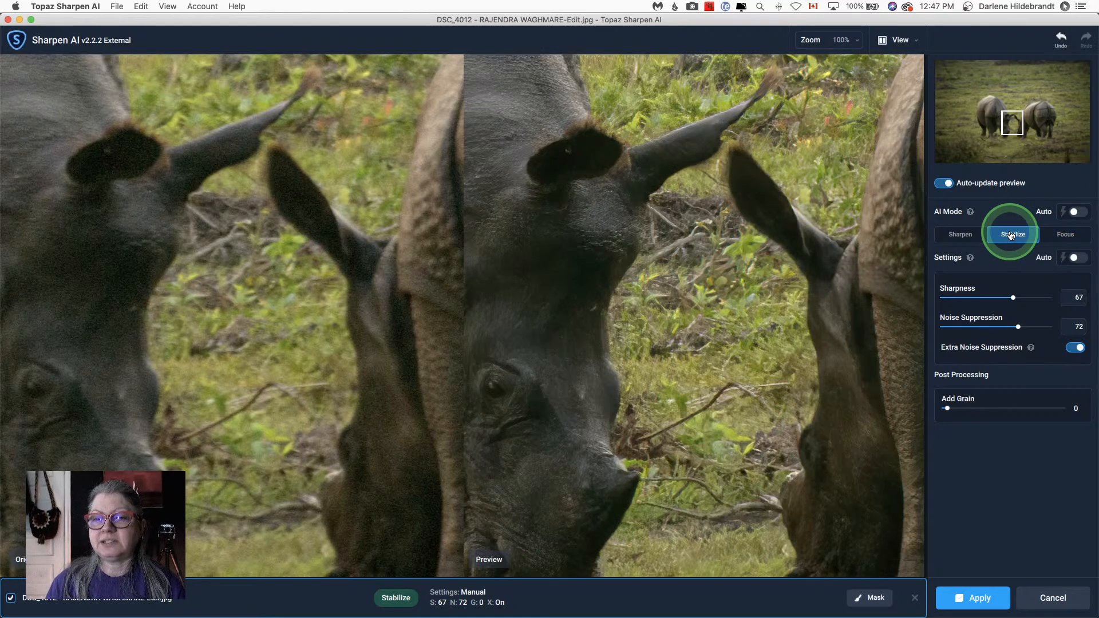
Step: Set Stabilize sharpness to 93, try noise suppression at 0, and set noise suppression to 64
click(1011, 298)
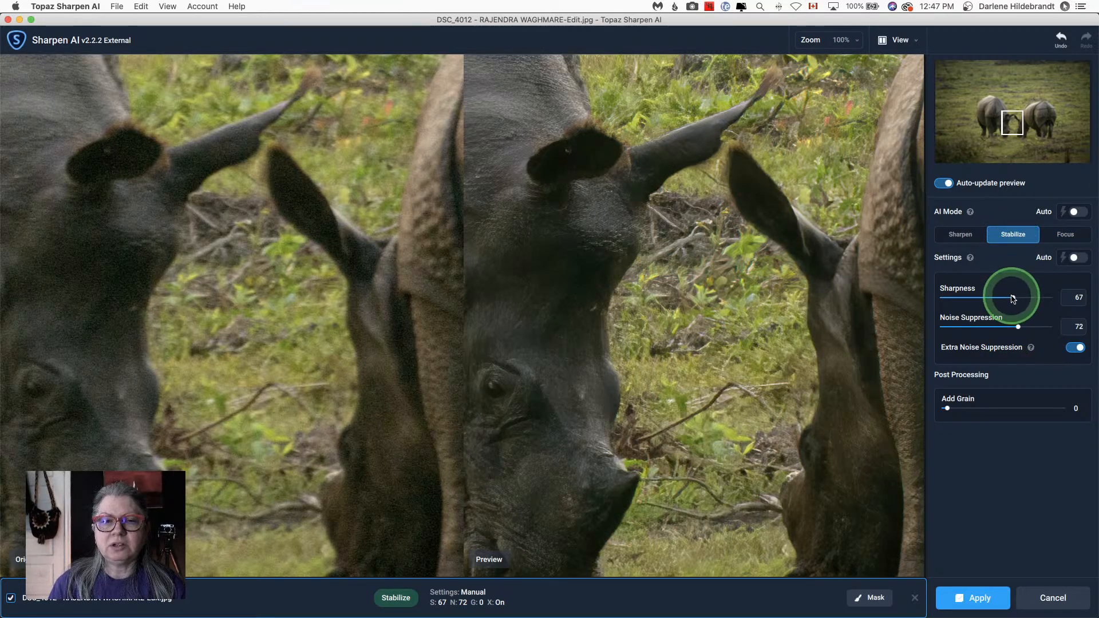
drag(1013, 299, 1040, 298)
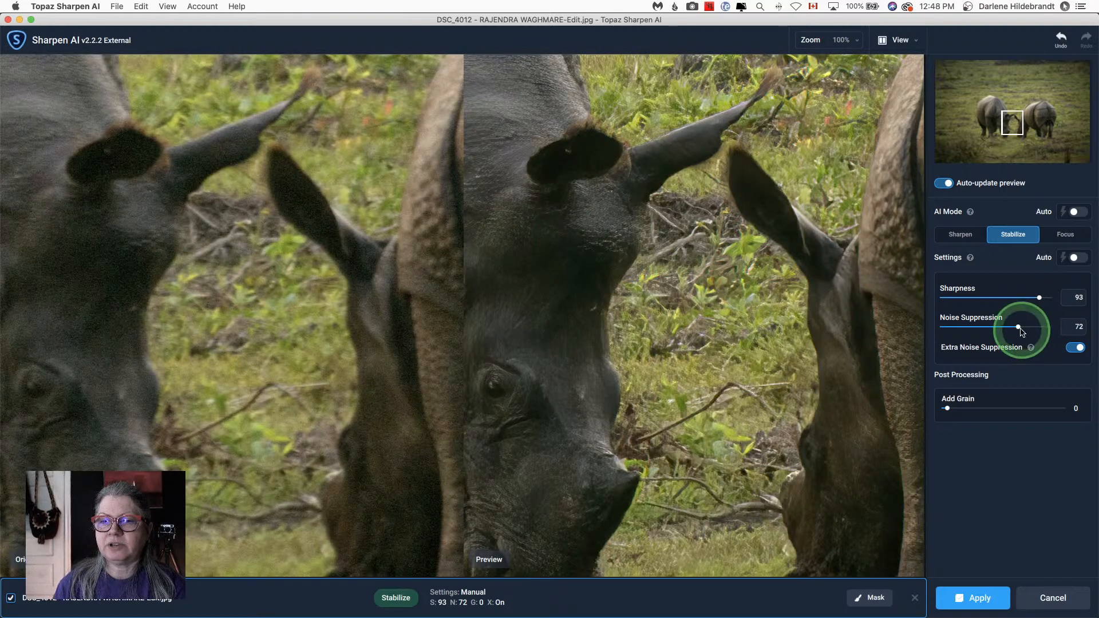
drag(1019, 328, 933, 327)
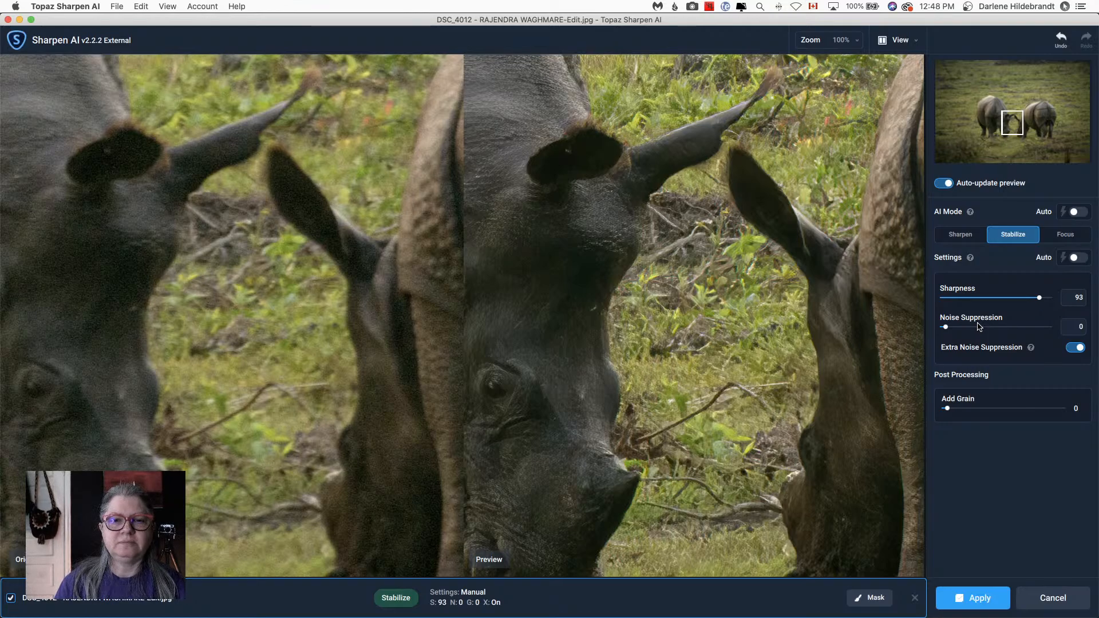
drag(979, 328, 1011, 329)
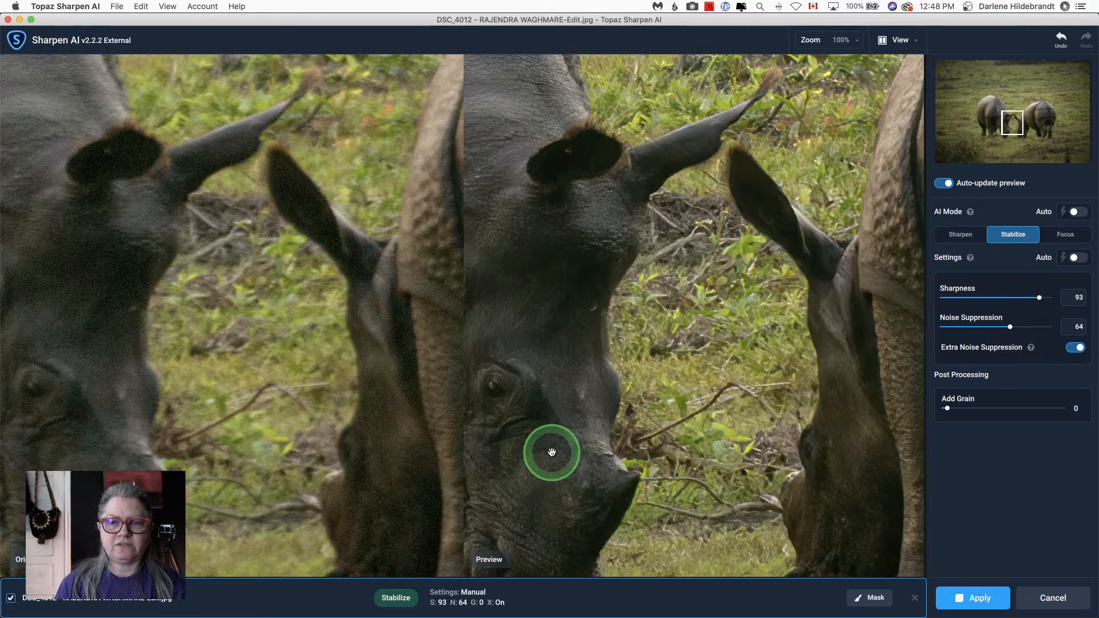
Step: Inspect the left rhino's head and apply the Stabilize sharpening to the rhinos copy
drag(549, 454, 731, 358)
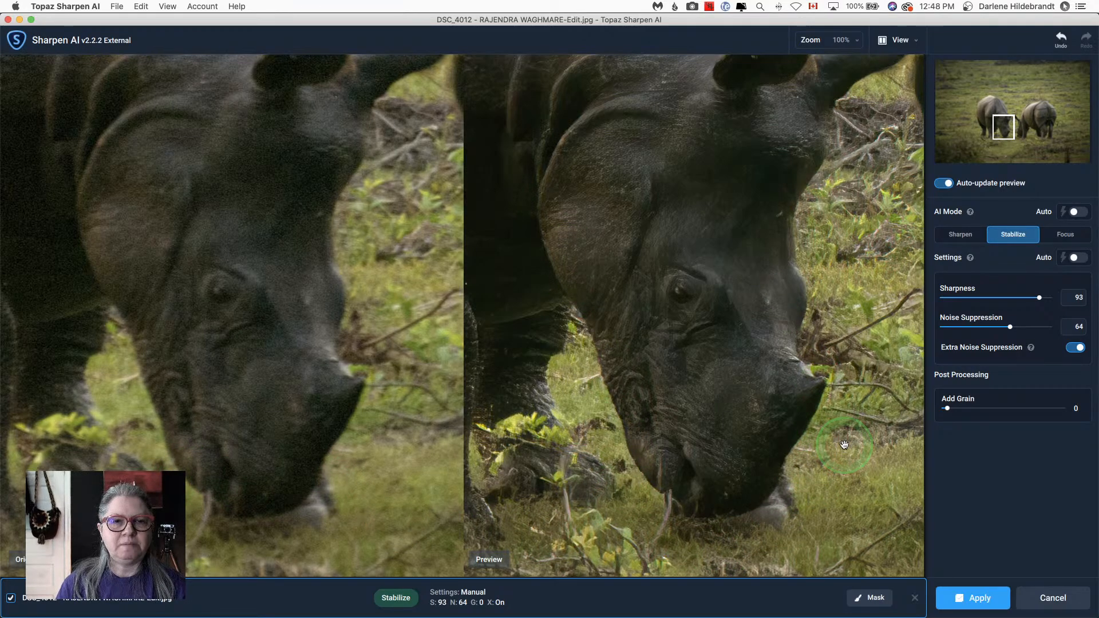
click(980, 598)
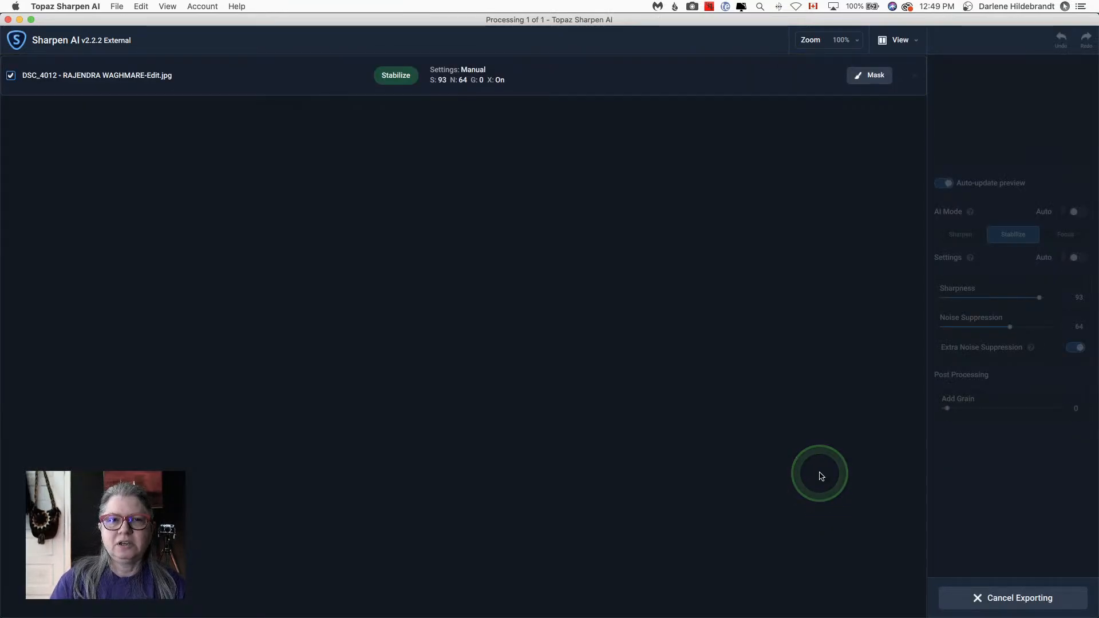
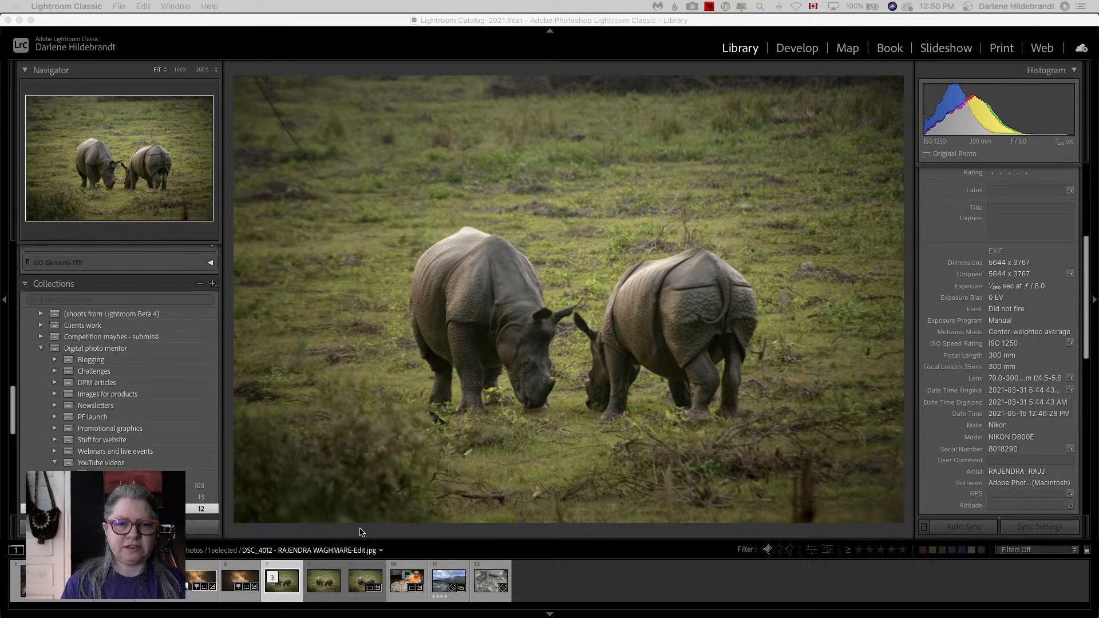
Step: Compare the JPG and TIF edits of the rhinos photo at 100% in Lightroom Classic, checking detail on both heads
click(322, 581)
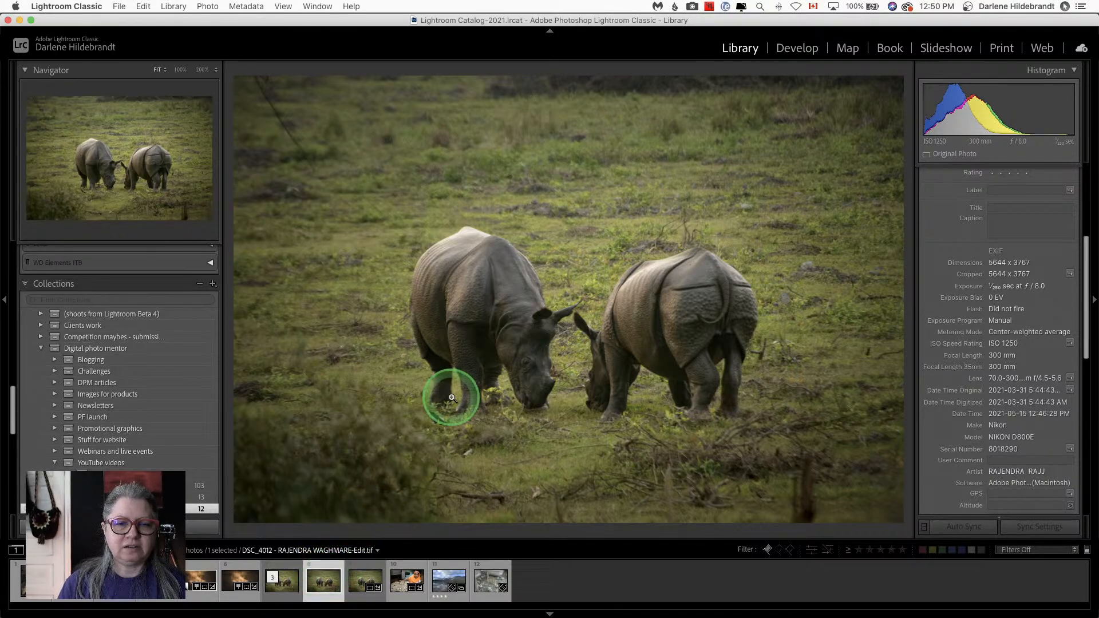
click(502, 363)
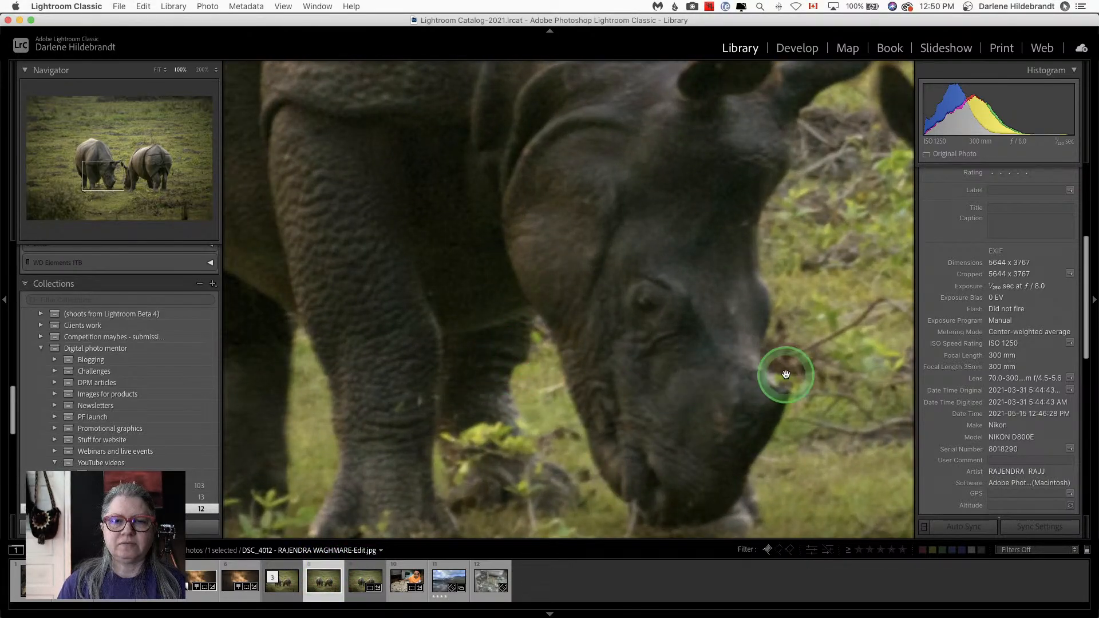
key(Left)
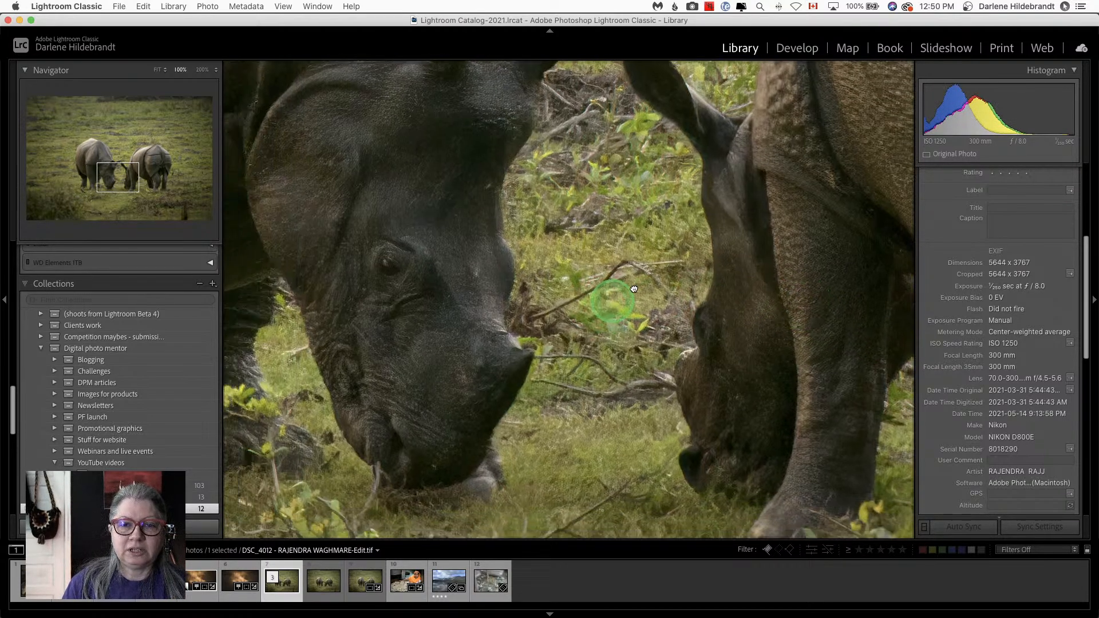
drag(634, 289, 738, 284)
mouse_move(675, 233)
mouse_down()
mouse_move(836, 343)
mouse_move(681, 235)
mouse_up()
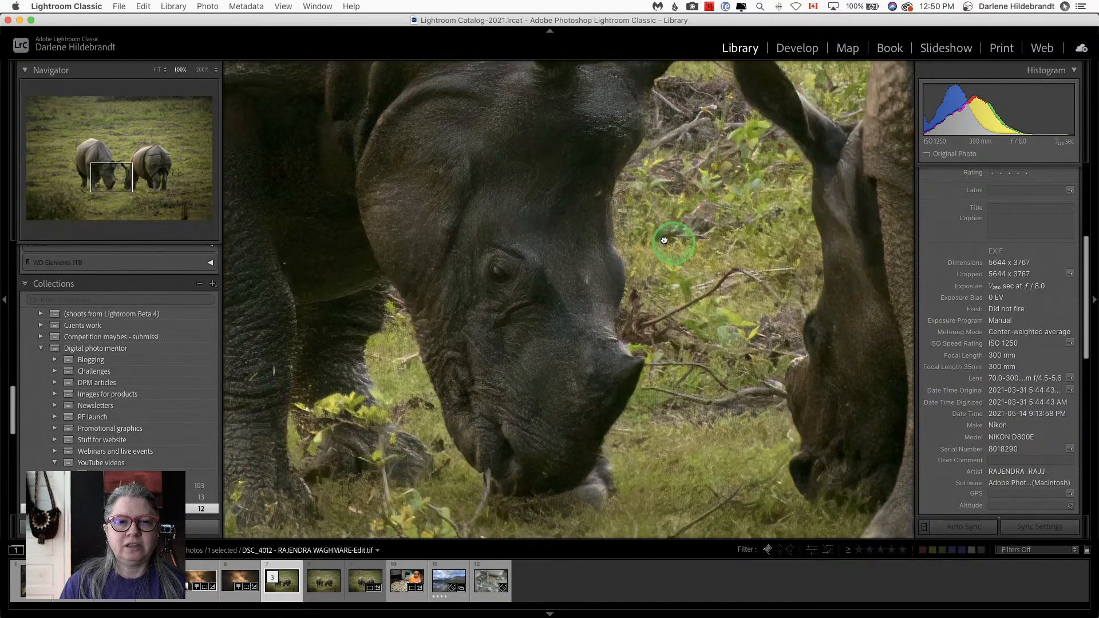
drag(893, 241, 647, 291)
drag(602, 322, 692, 246)
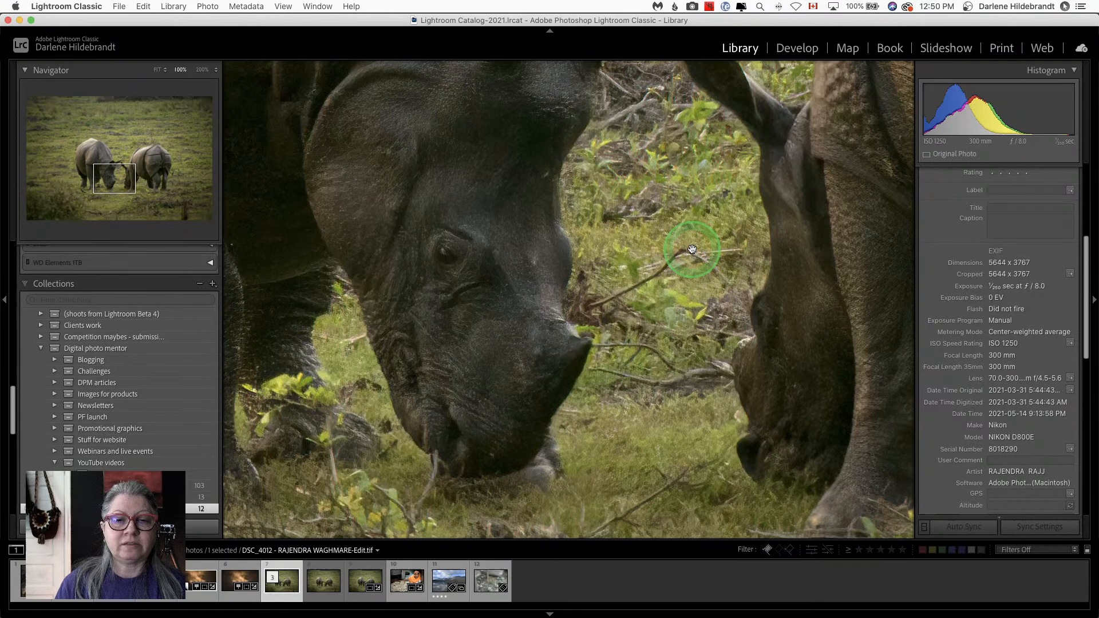
click(662, 312)
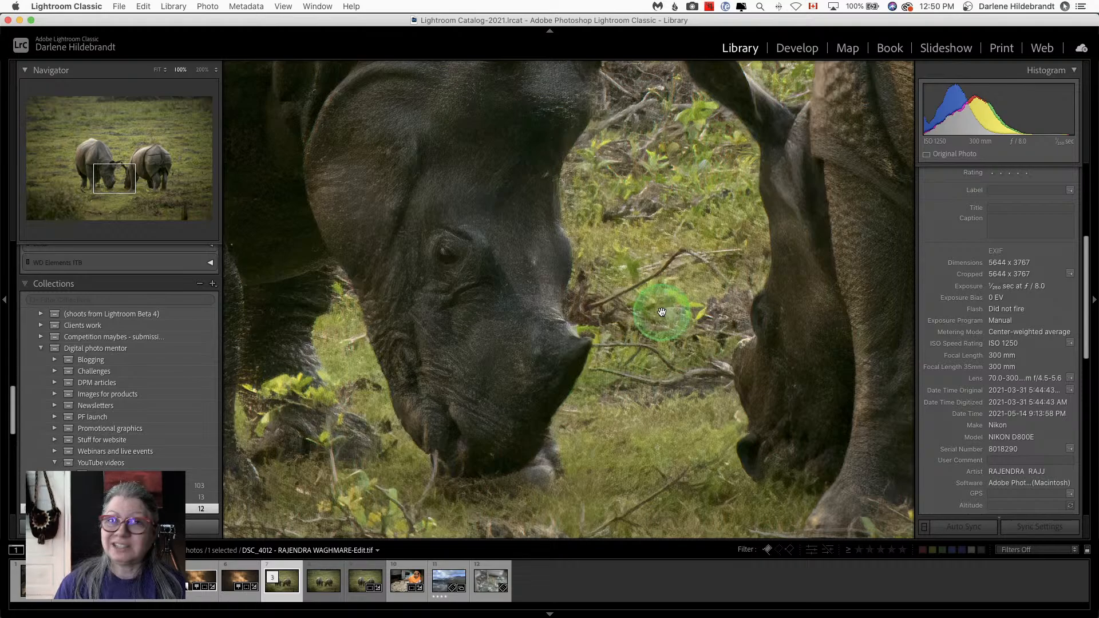
Step: Switch to Luminar AI and open the rhinos raw photo for editing
key(g)
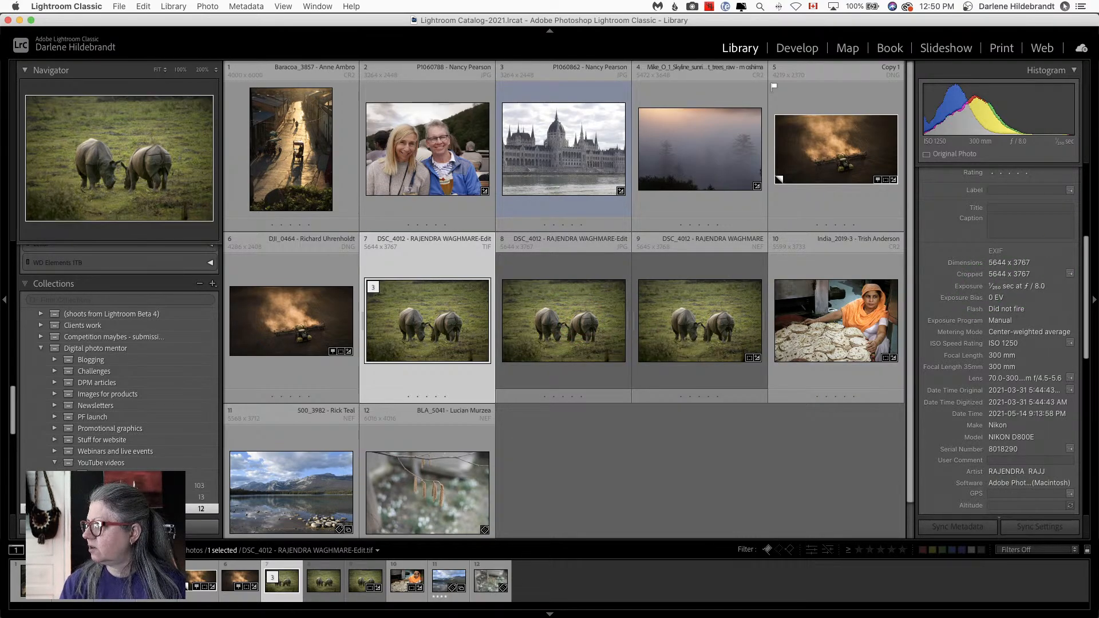
key(super+e)
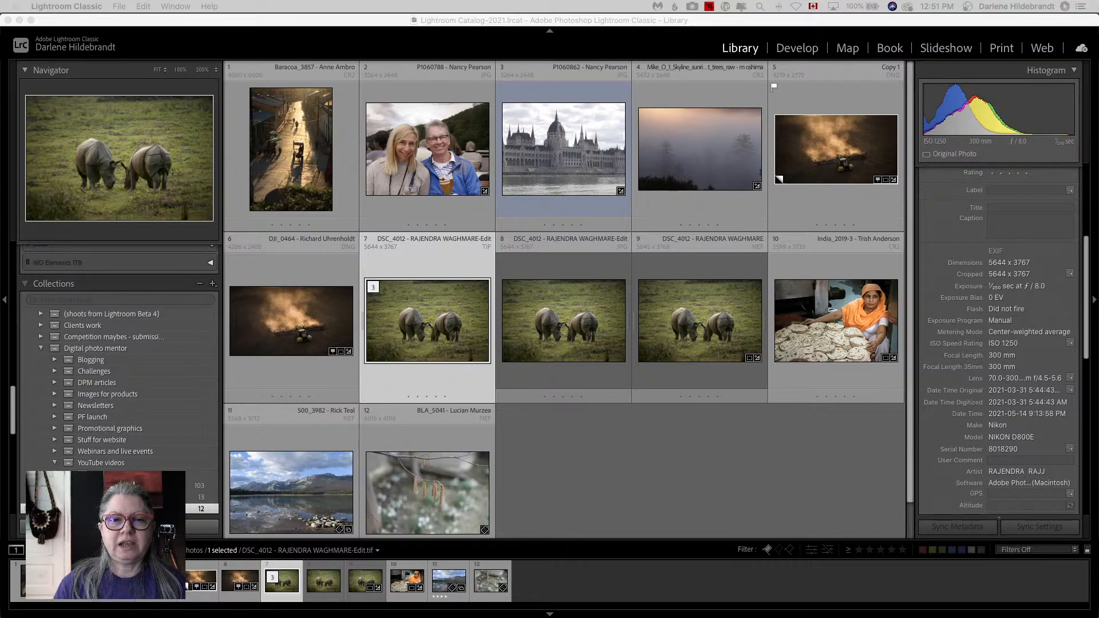
key(super+Tab)
key(super+Tab)
key(super+Tab)
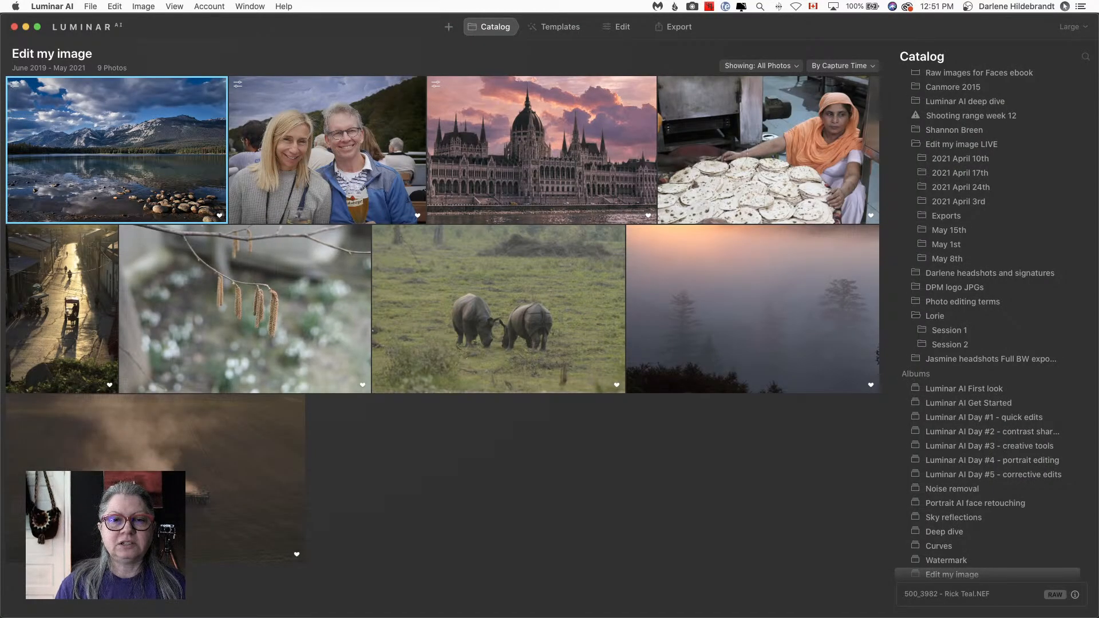
click(489, 299)
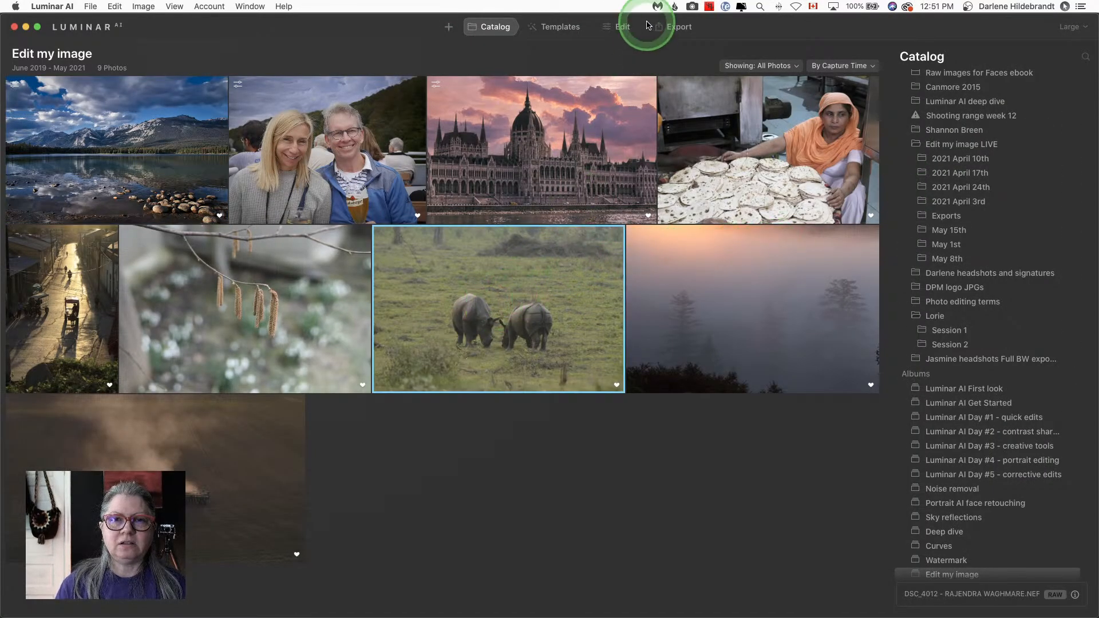
click(623, 28)
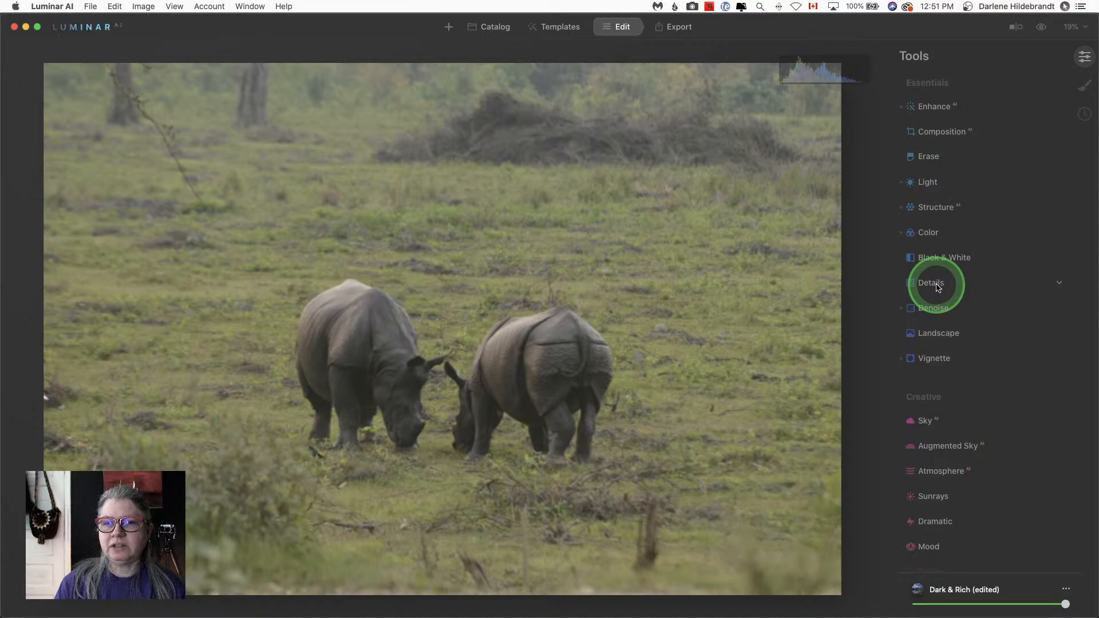
Step: Set Small Details to 59 and Sharpen to 21 in the Details tool, judging the rhinos' heads at 100% zoom
click(933, 284)
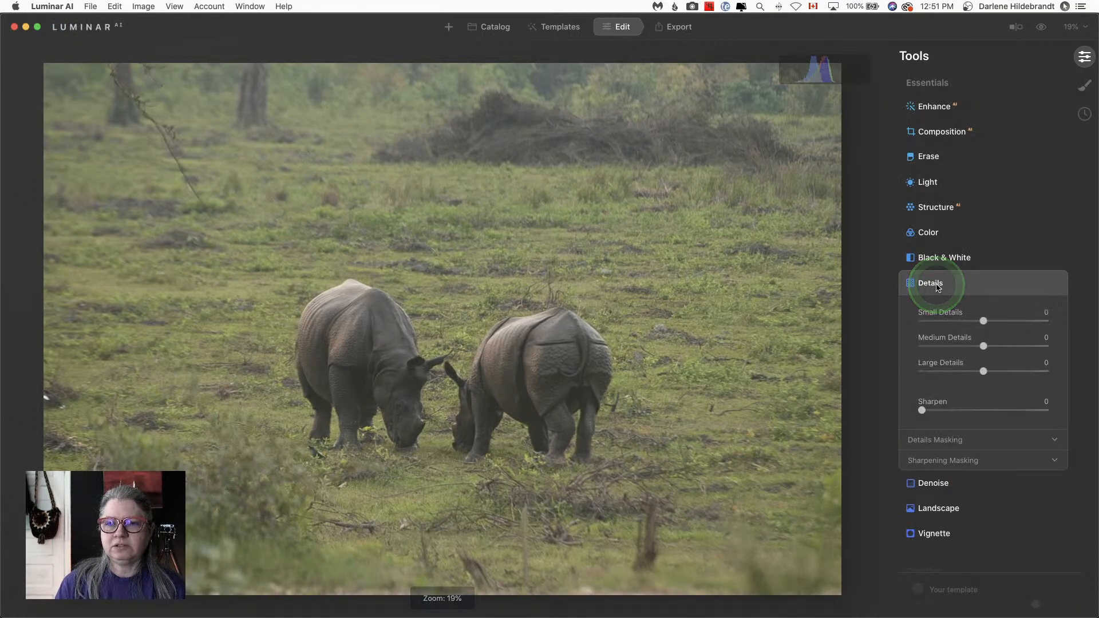
click(423, 398)
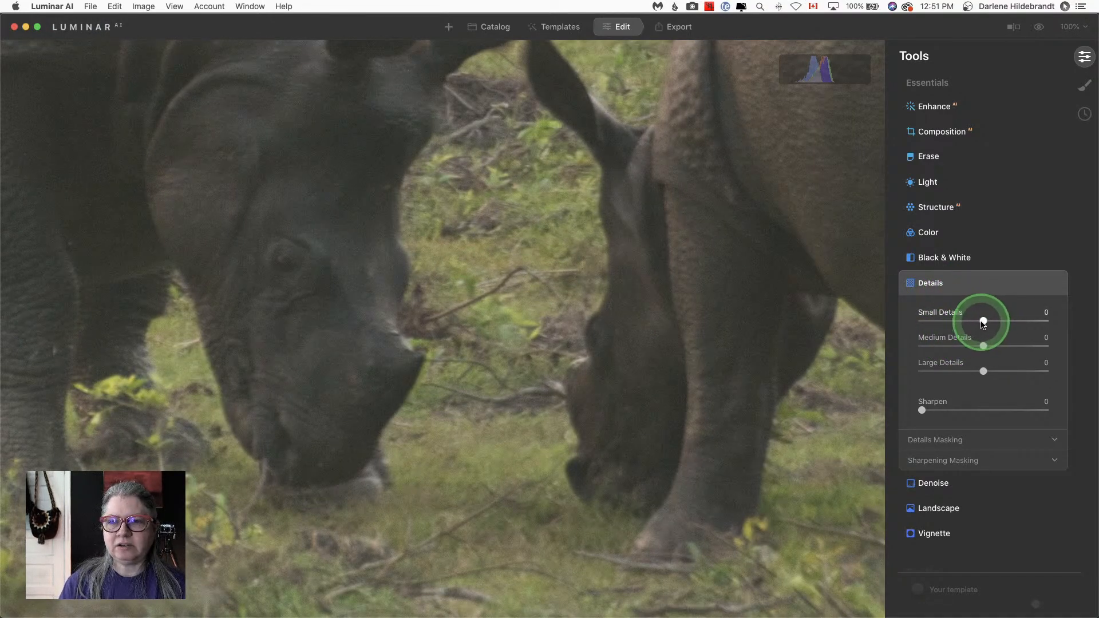
drag(983, 322, 1019, 322)
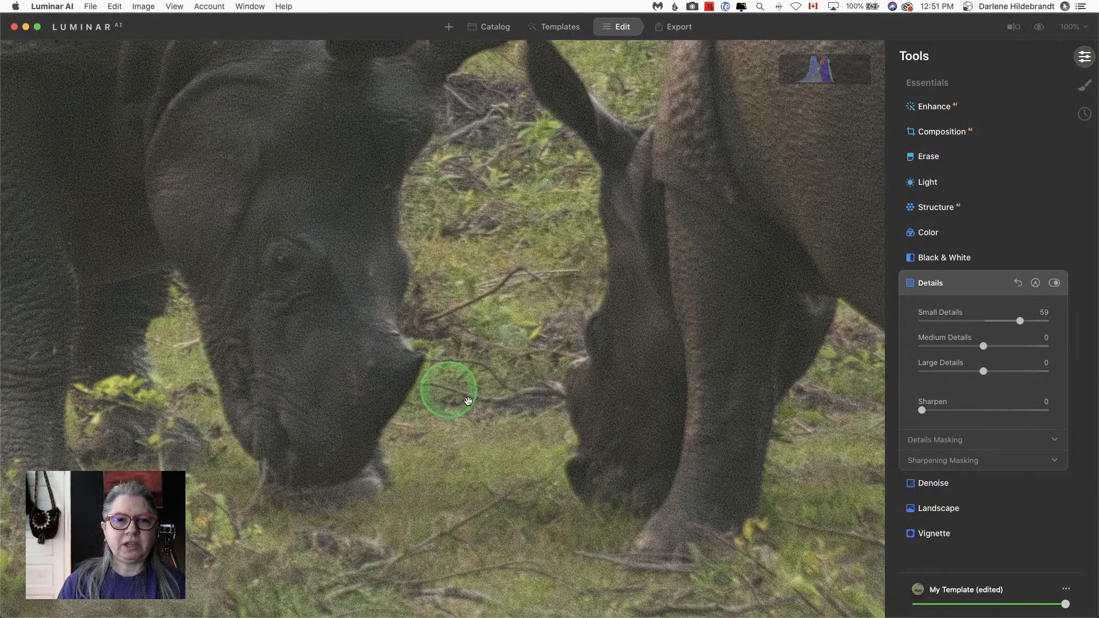
drag(922, 410, 949, 412)
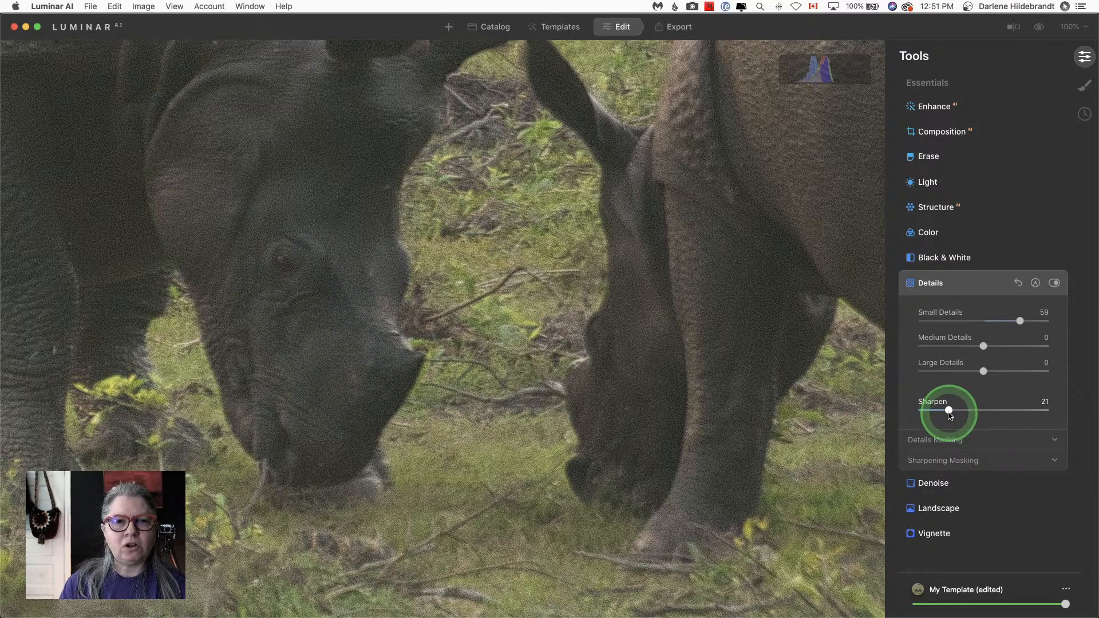
Step: Set Luminosity Denoise to 26 and the Enhance tool's Accent to 52 on the rhinos photo
click(928, 484)
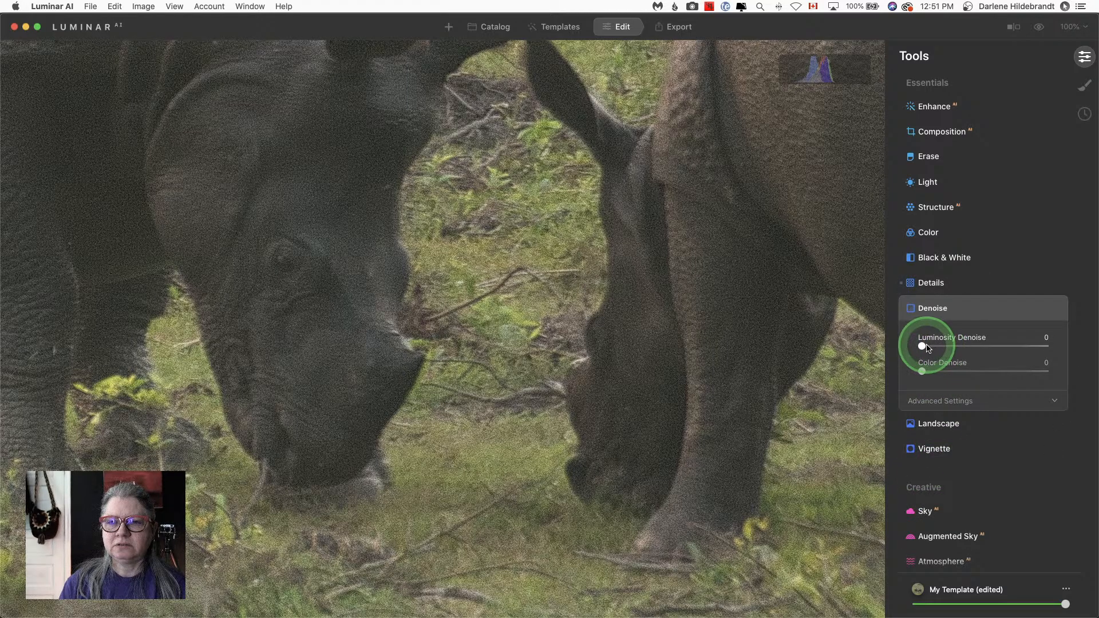
drag(922, 346, 939, 346)
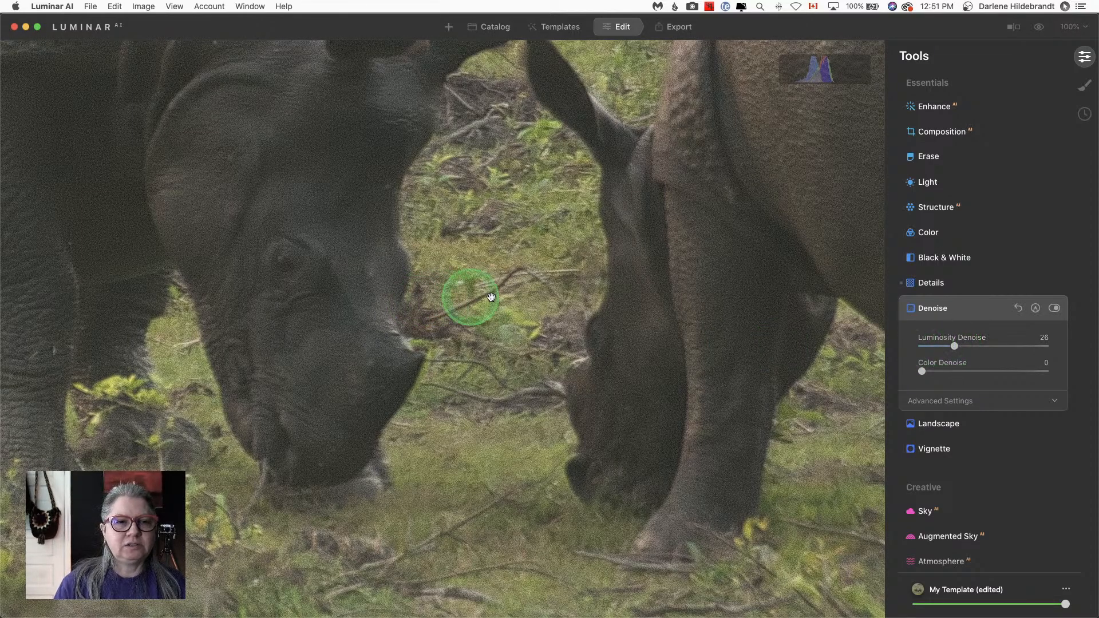
scroll(954, 198, up, 2)
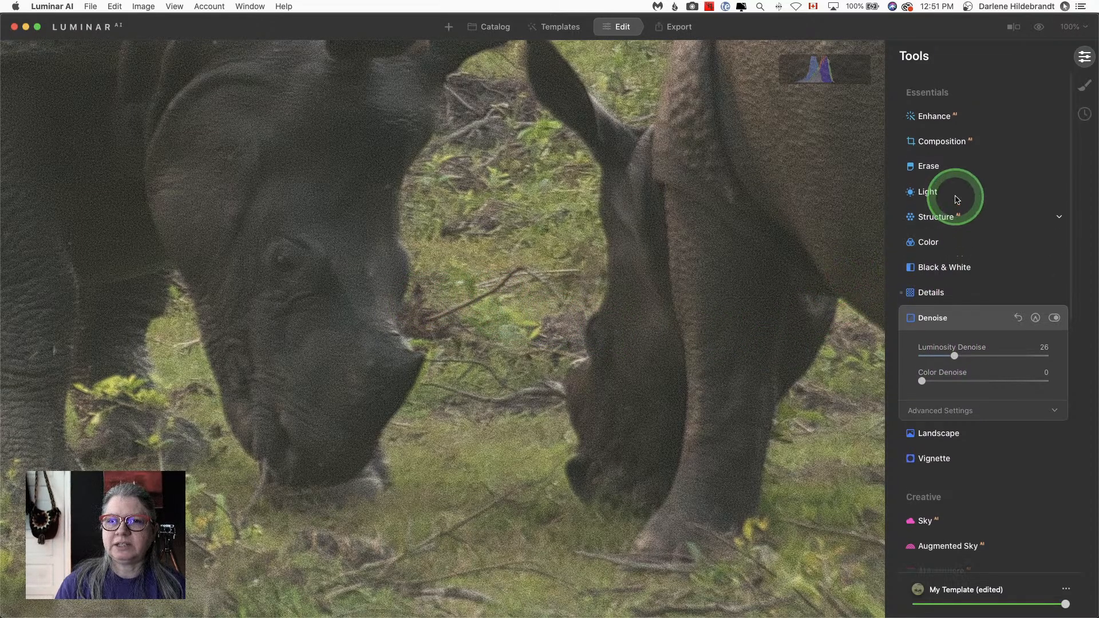
click(933, 109)
drag(920, 143, 987, 146)
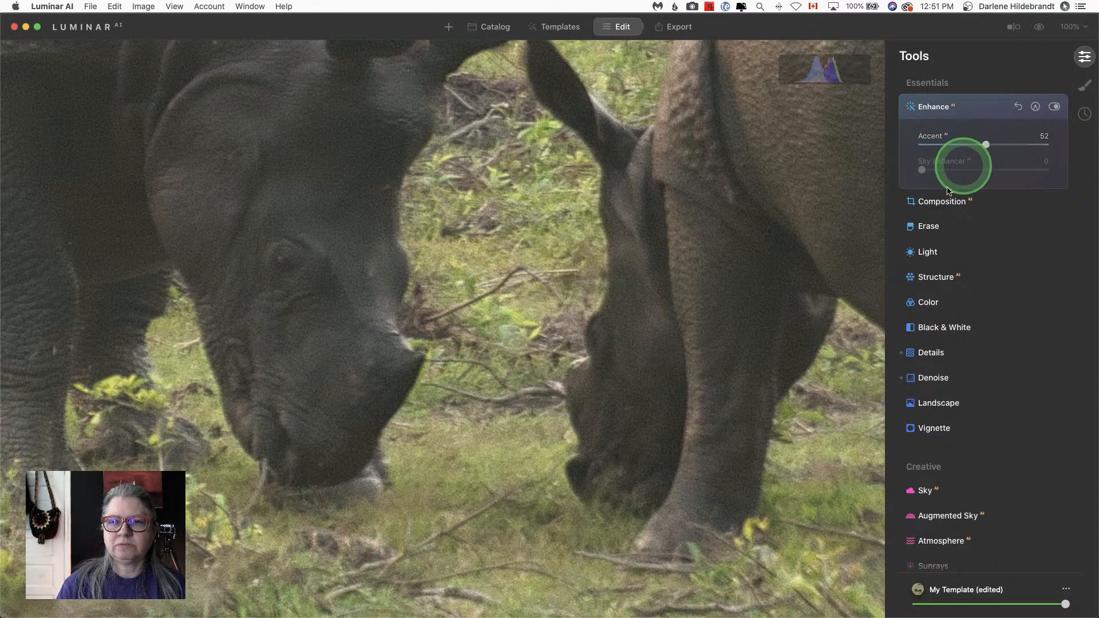
Step: Set Whites to 15 in the Light tool and move the curve's white and black points inward for more contrast
click(925, 252)
drag(932, 351, 996, 351)
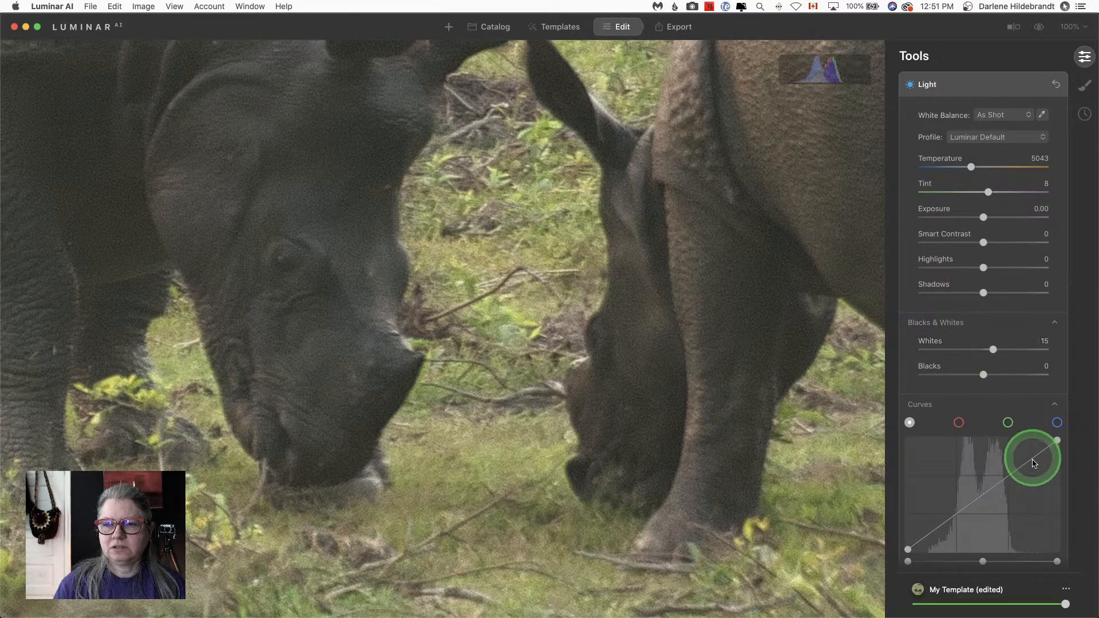
drag(1056, 561, 1039, 562)
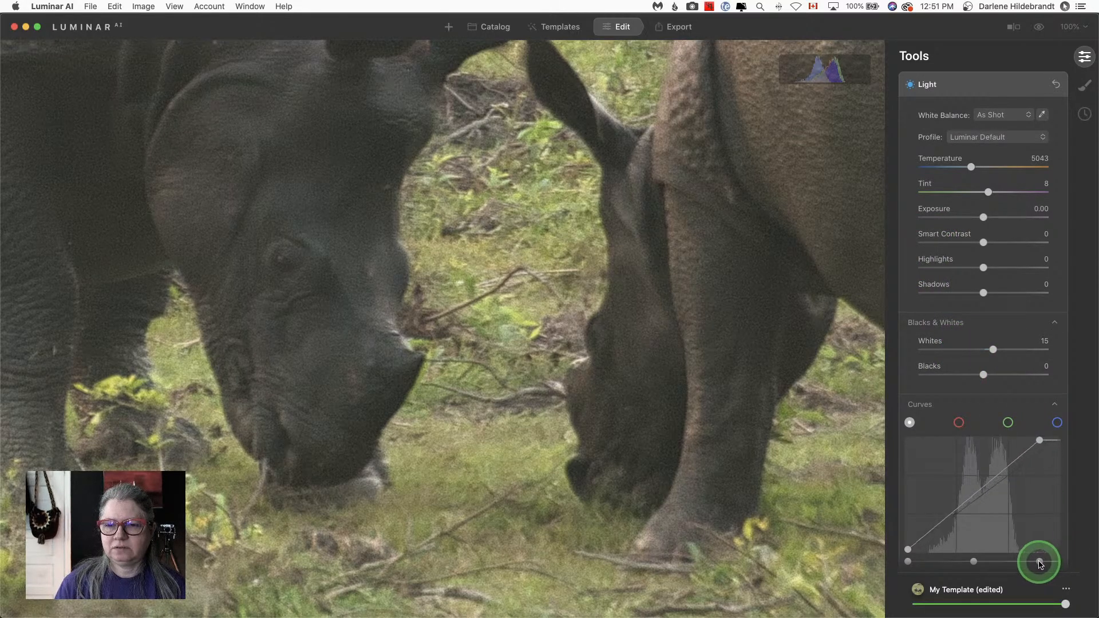
drag(909, 550, 942, 555)
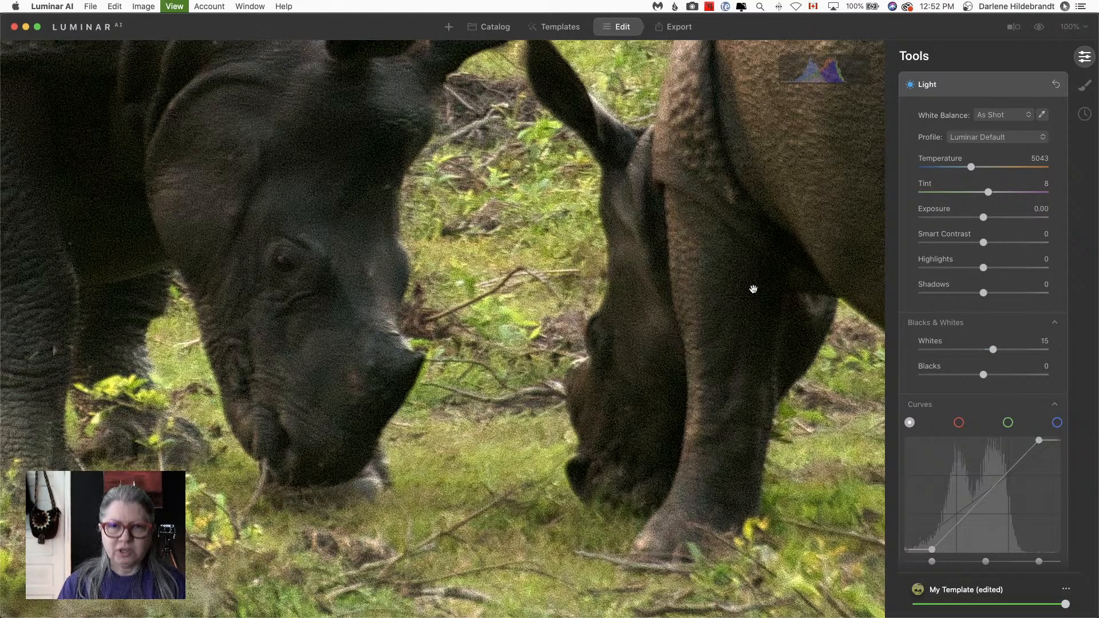
Step: Switch back to Lightroom Classic and open the photo of the woman with flatbreads in Loupe view
key(g)
key(super+Tab)
key(super+Tab)
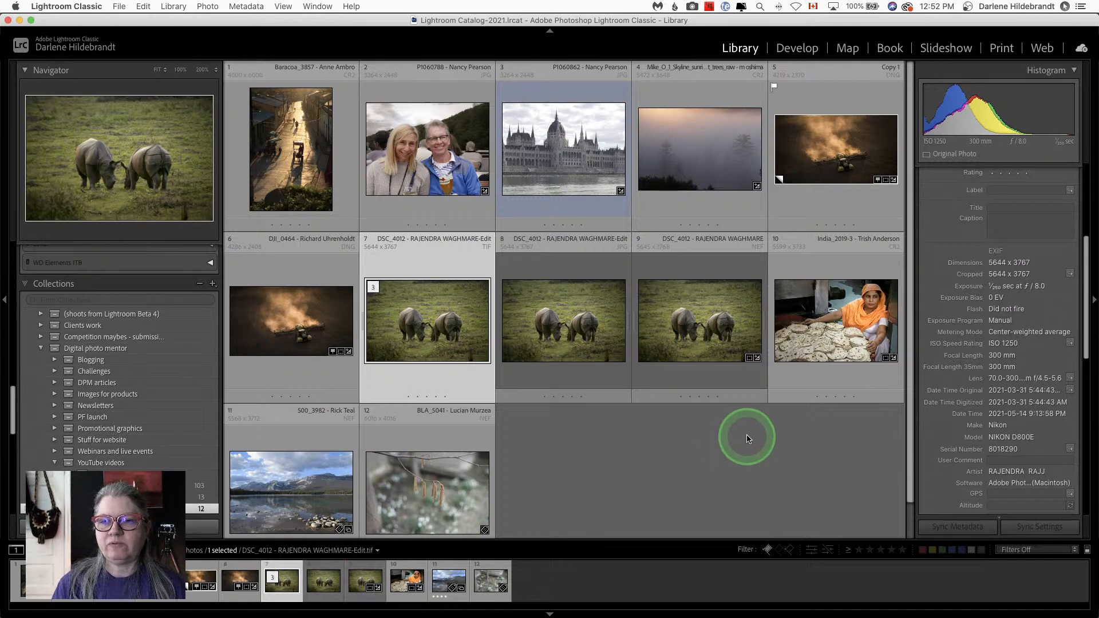
double_click(810, 351)
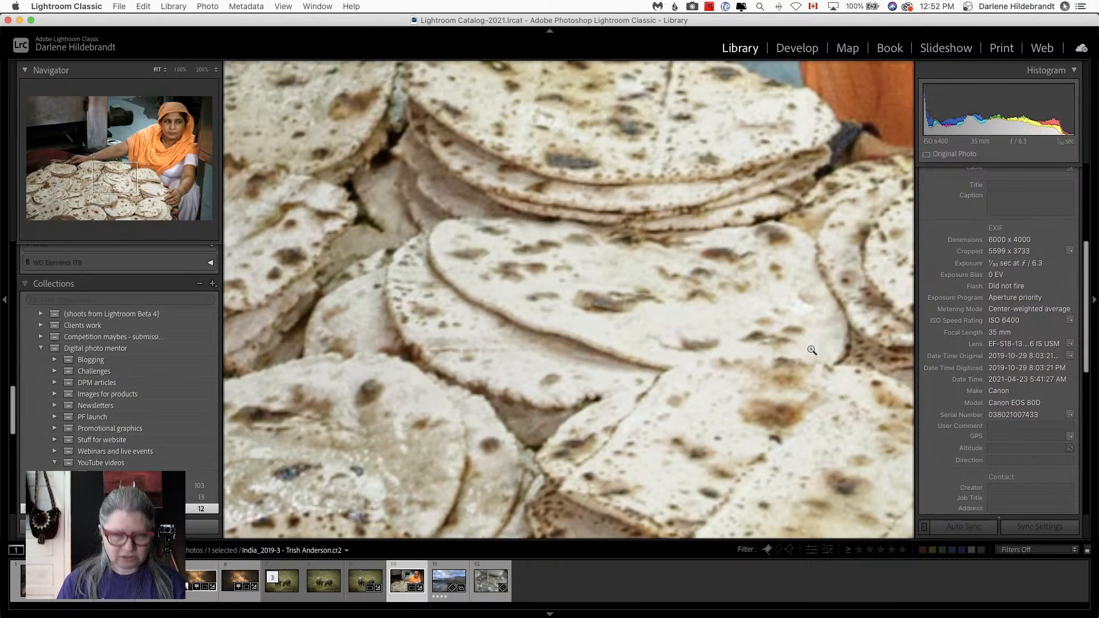
click(811, 350)
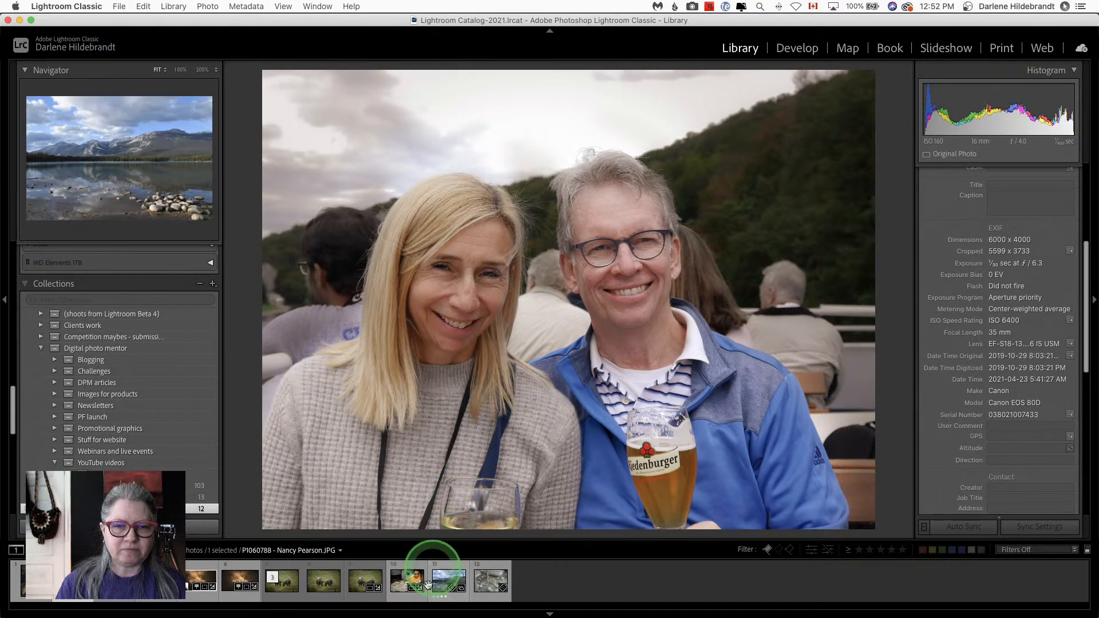
click(399, 575)
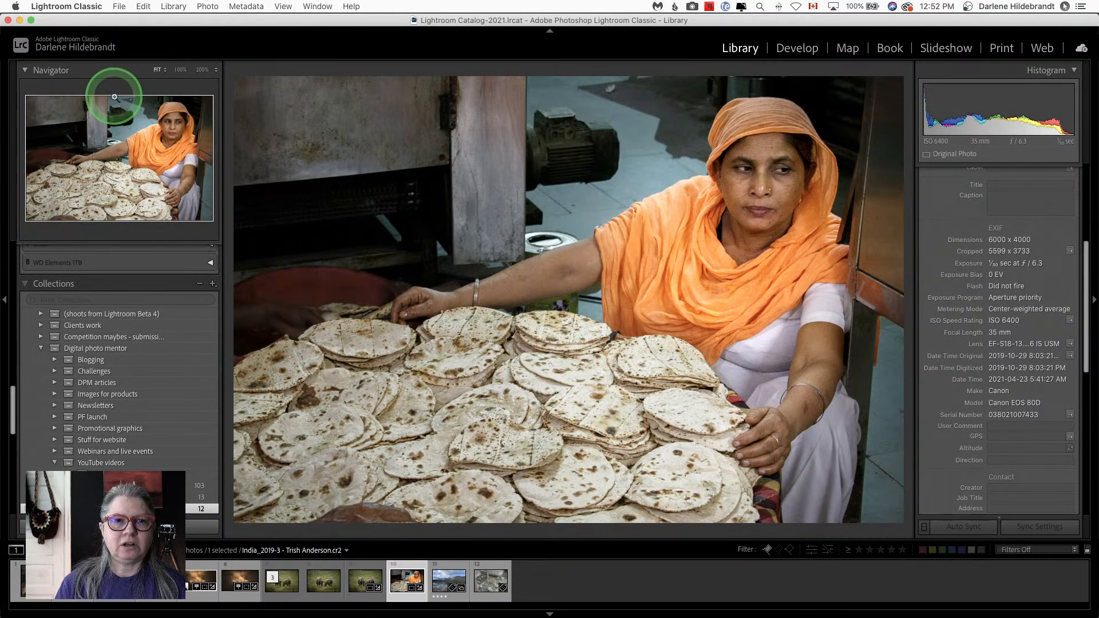
Step: Inspect the flatbread photo's background at 66% zoom and return to the fitted view
click(215, 70)
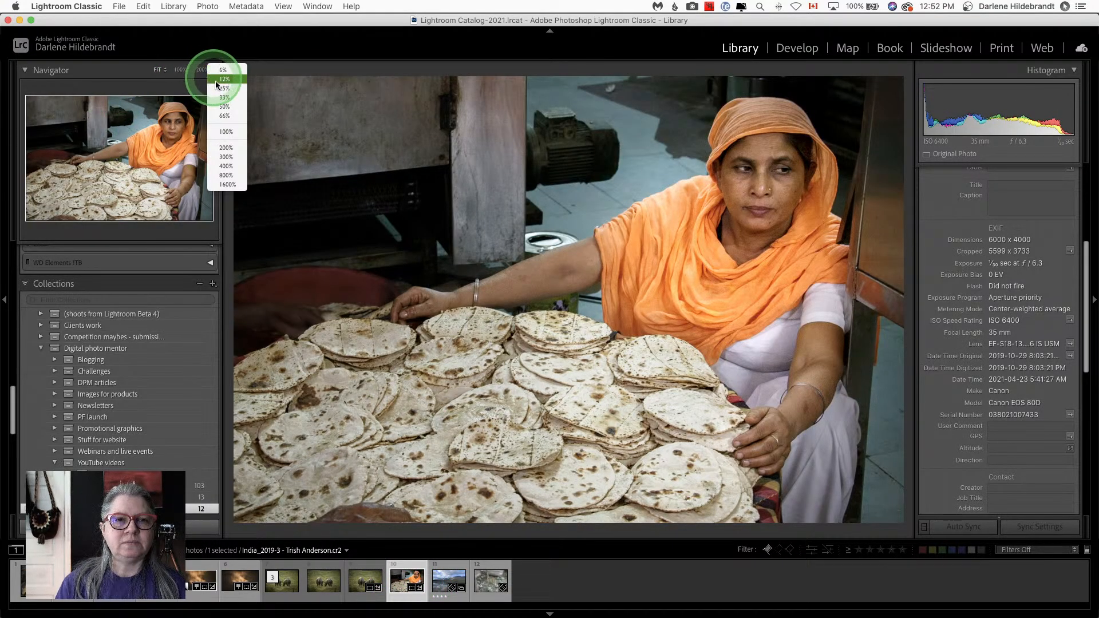
click(221, 117)
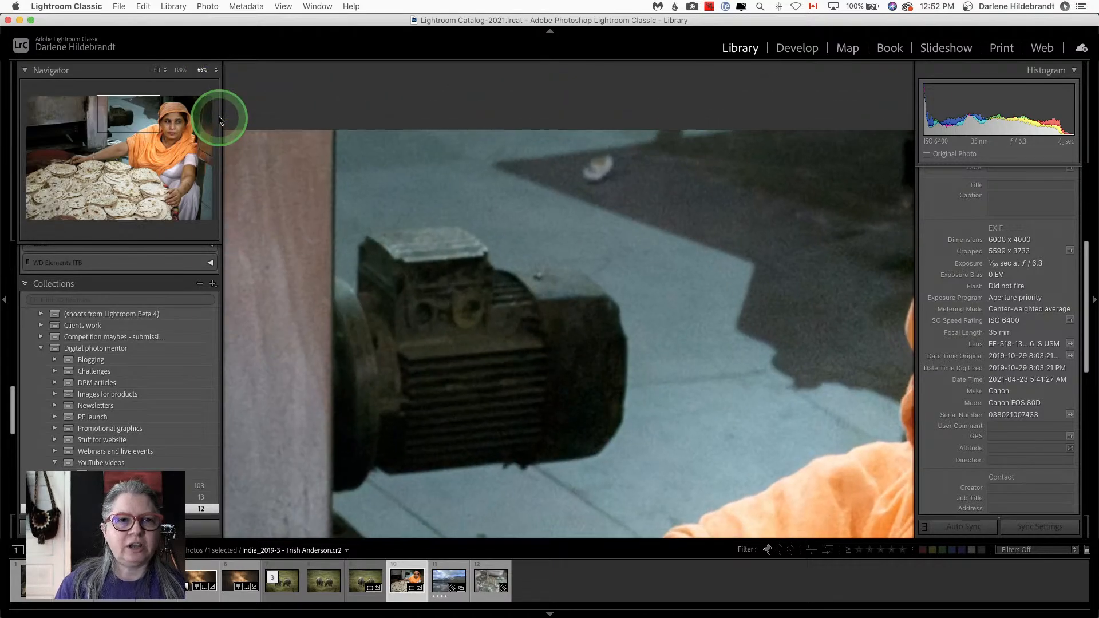
click(521, 247)
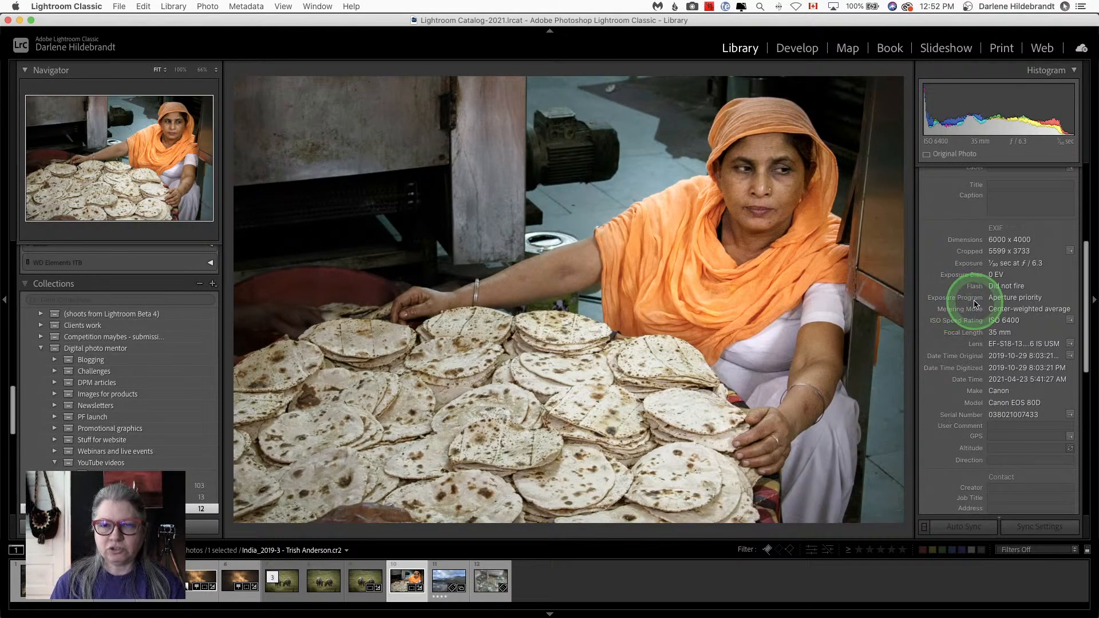
Step: Open the flatbread photo in the Develop module and compare it before and after its edits
key(d)
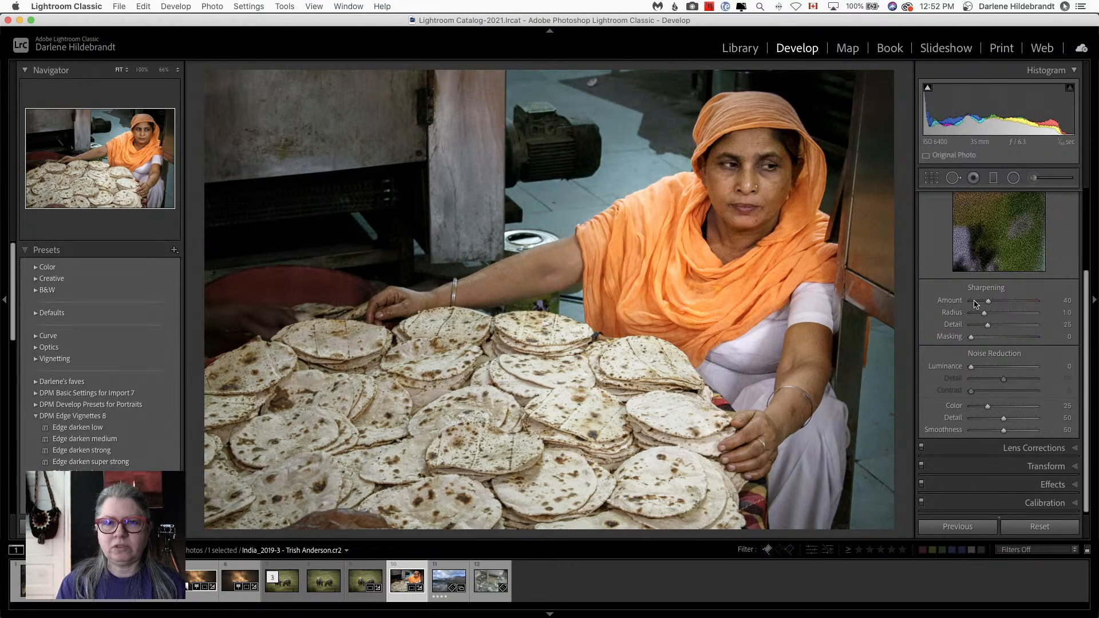
key(backslash)
key(backslash)
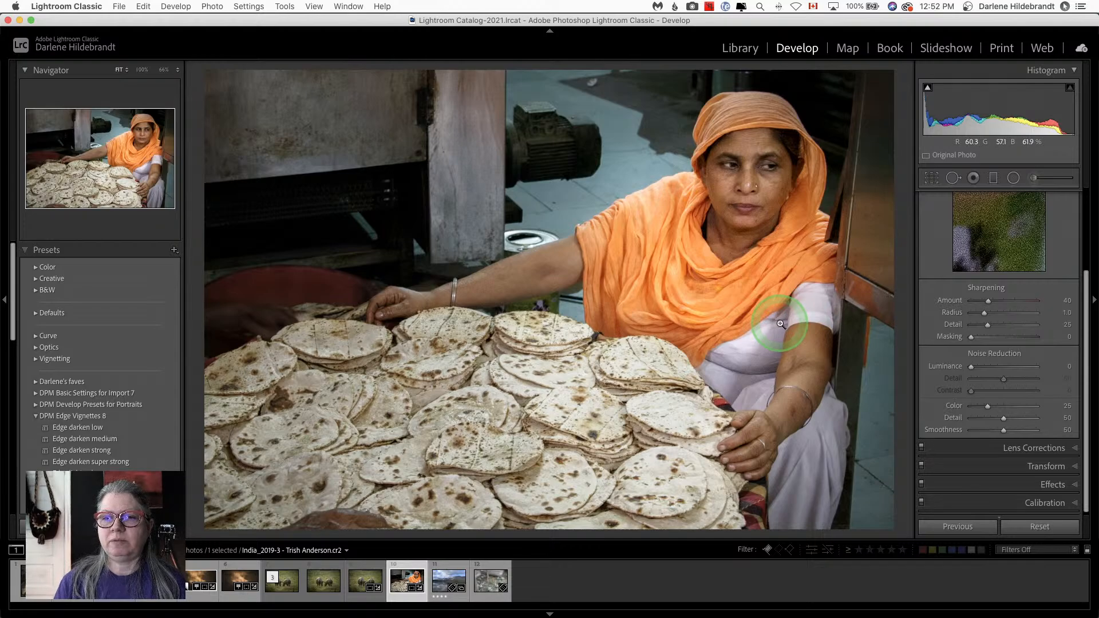
scroll(1040, 364, up, 5)
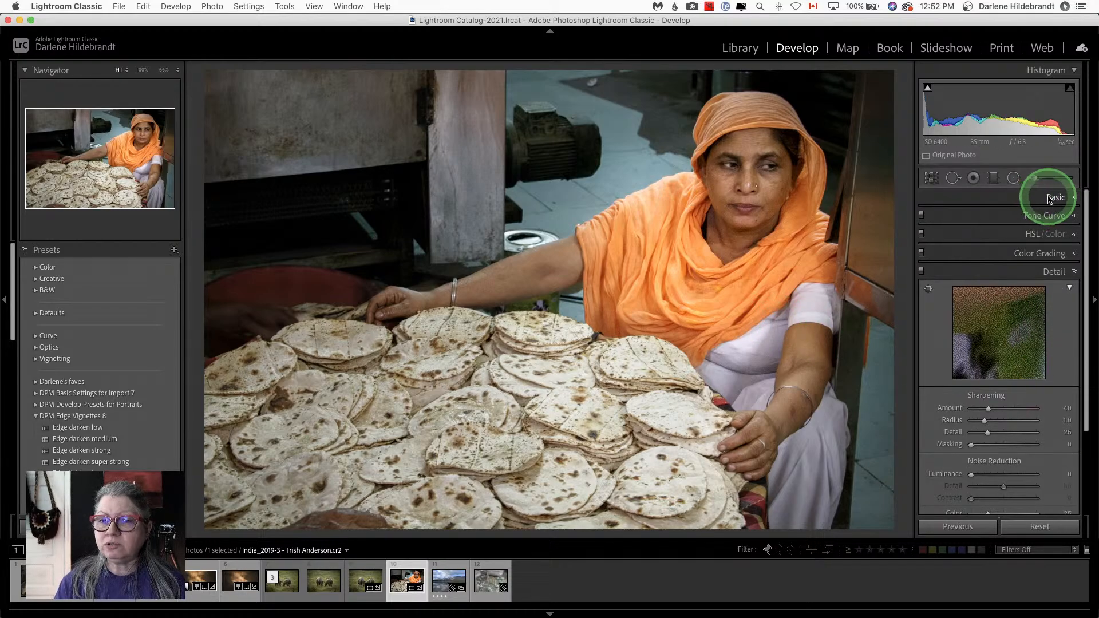
Step: Show the Basic adjustments of the flatbread photo and compare the edited version with the original
click(1045, 196)
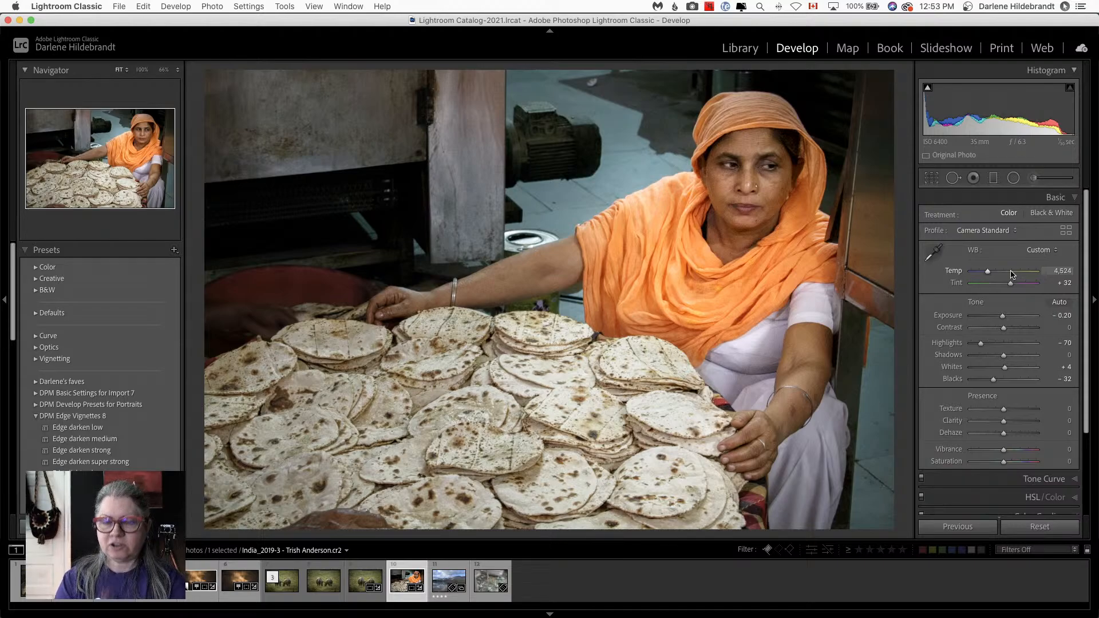
key(backslash)
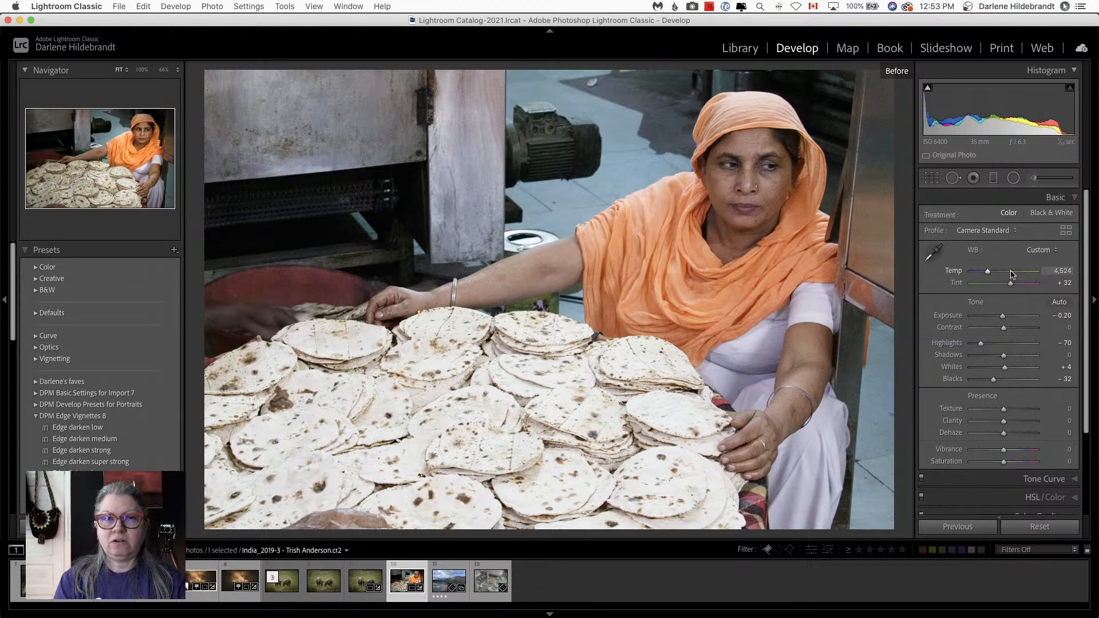
key(backslash)
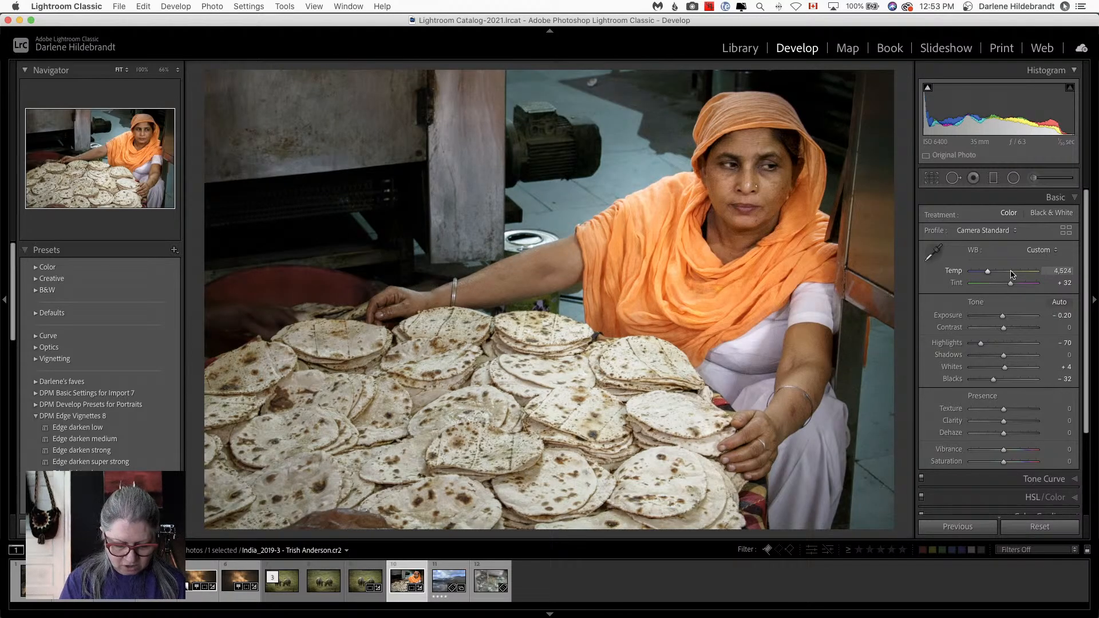
Step: Rotate the flatbread photo 180 degrees, turn the lights out around it, and compare its before and after versions
key(super+bracketright)
key(super+bracketright)
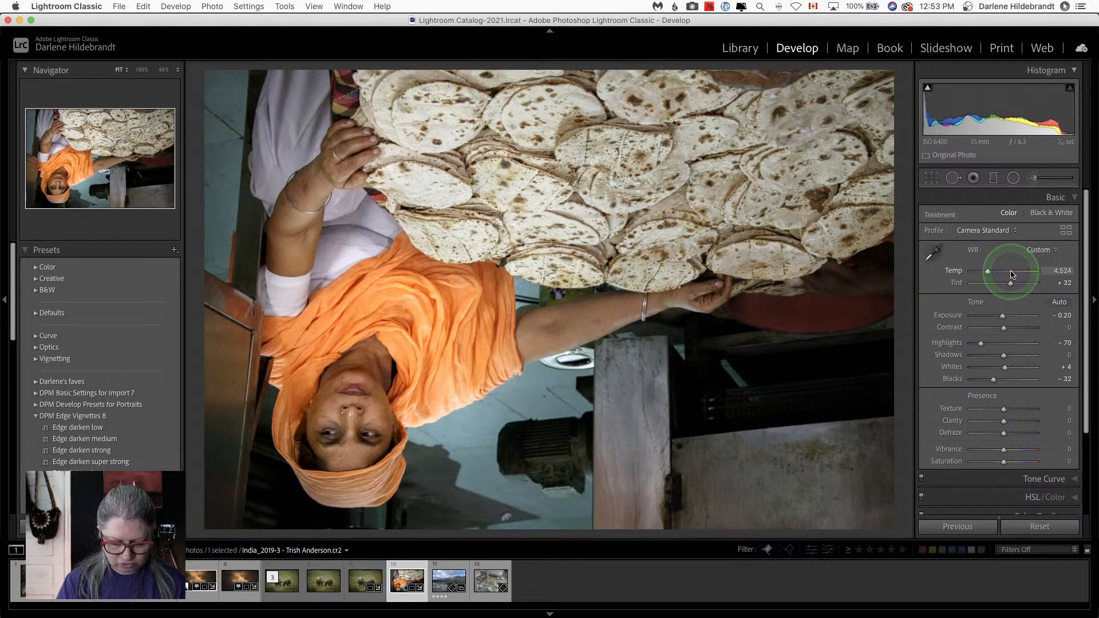
key(l)
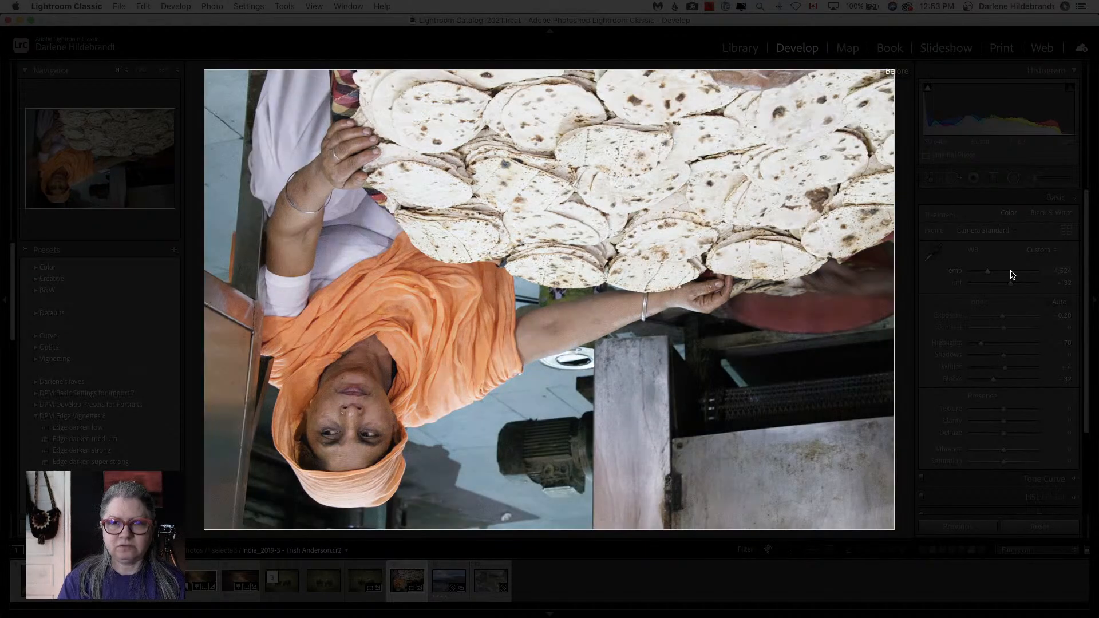
key(l)
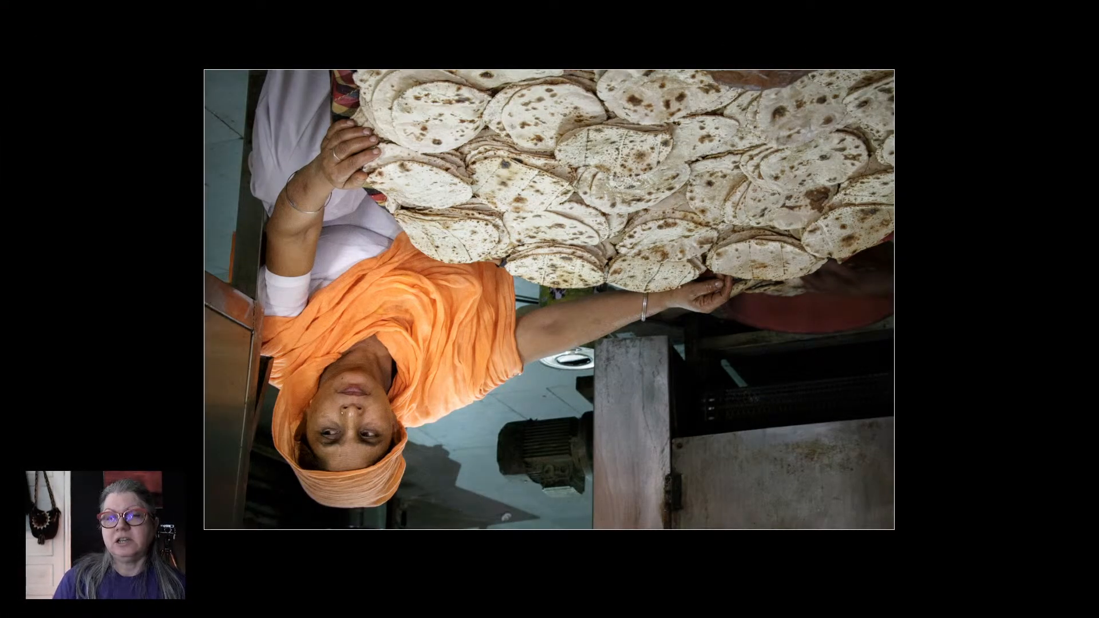
key(backslash)
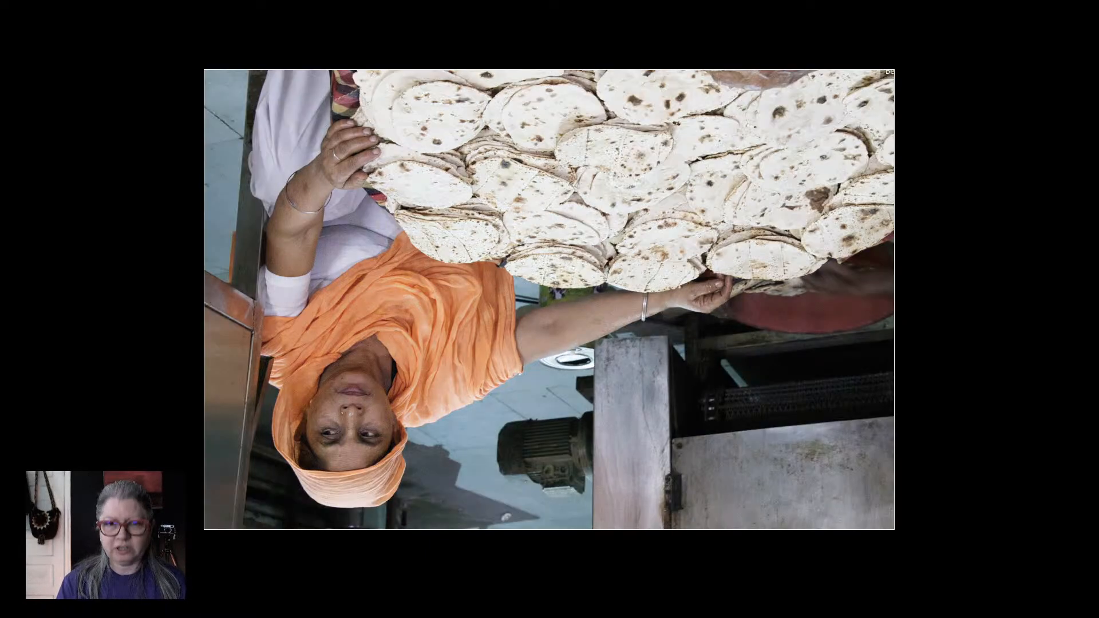
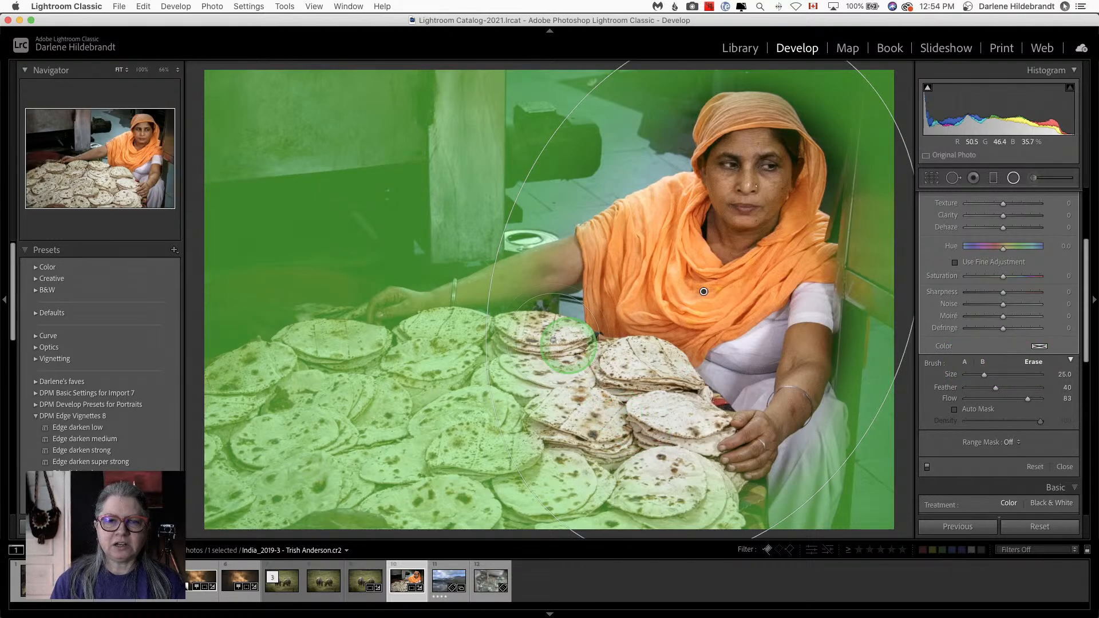
Step: Paint the remaining flatbreads near the woman into the radial filter mask with flow 43, enlarging the brush to size 15
scroll(1008, 361, up, 1)
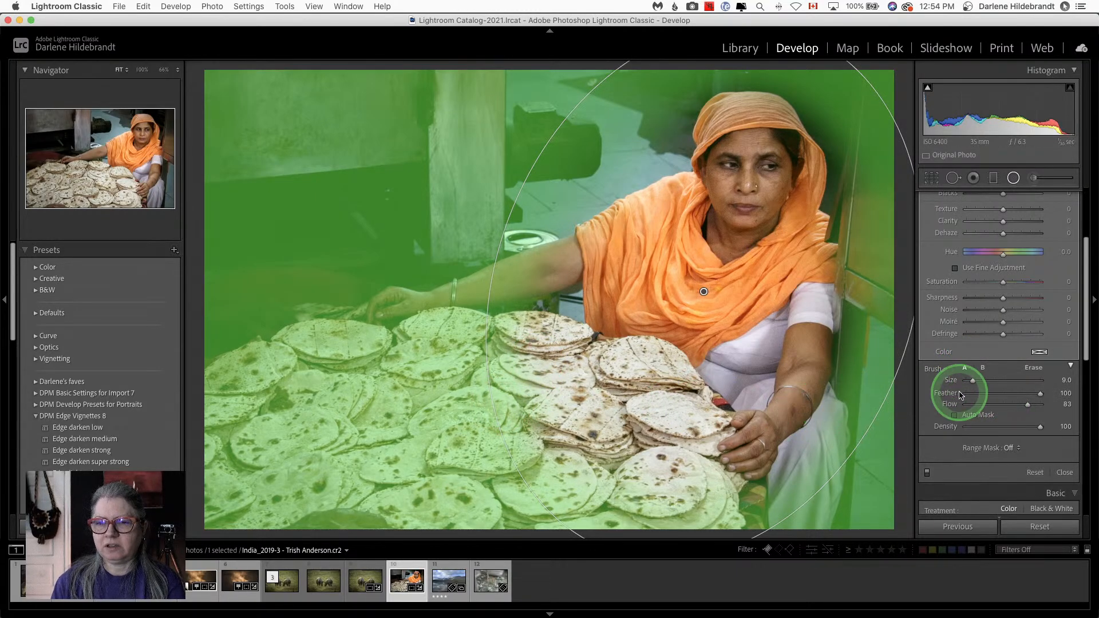
drag(1024, 404, 998, 405)
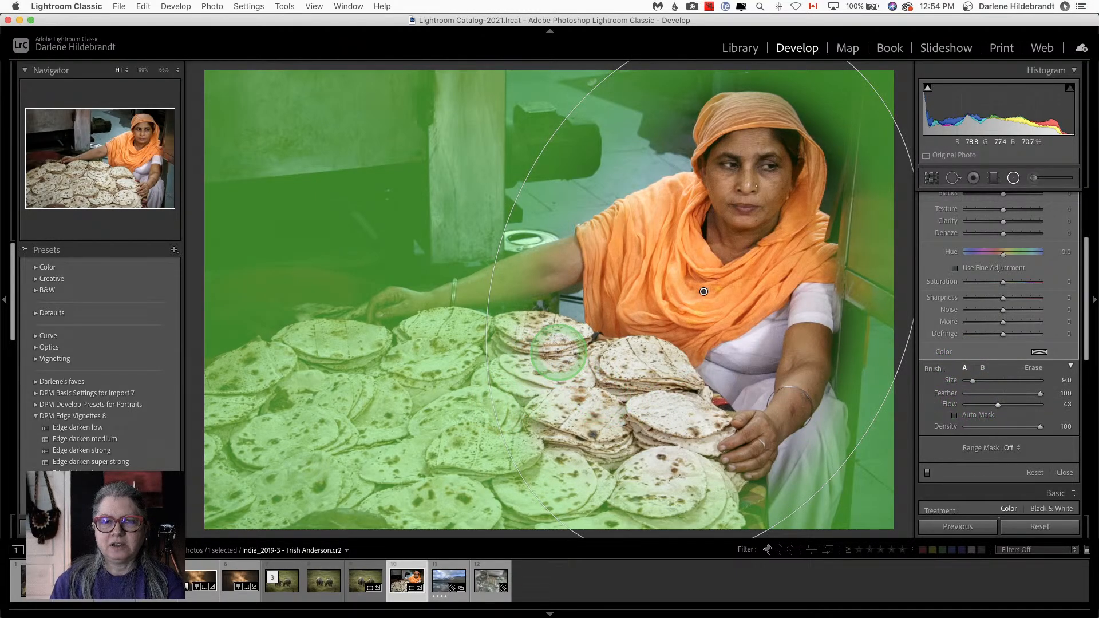
mouse_move(598, 356)
mouse_down()
mouse_move(652, 376)
mouse_move(547, 373)
mouse_move(674, 457)
mouse_move(632, 353)
mouse_move(626, 397)
mouse_move(616, 395)
mouse_move(626, 401)
mouse_move(529, 362)
mouse_move(544, 352)
mouse_move(621, 360)
mouse_move(657, 419)
mouse_move(657, 510)
mouse_move(677, 425)
mouse_move(683, 459)
mouse_move(695, 420)
mouse_move(578, 449)
mouse_move(598, 417)
mouse_move(502, 337)
mouse_move(659, 350)
mouse_move(696, 367)
mouse_move(681, 441)
mouse_move(694, 491)
mouse_up()
key(])
key(])
key(])
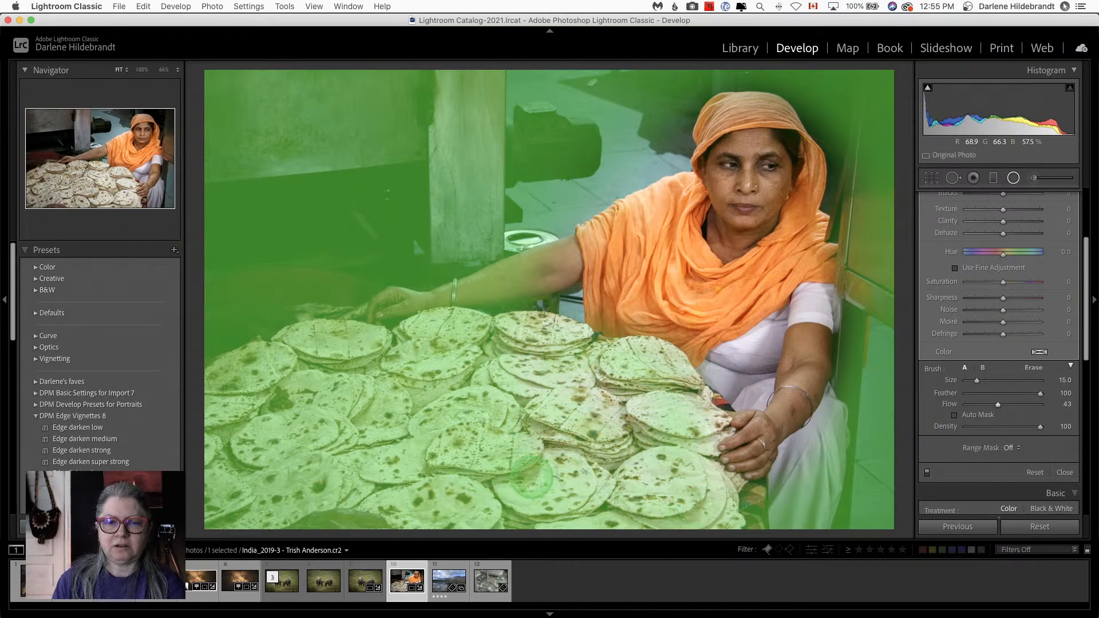
mouse_move(583, 471)
mouse_down()
mouse_move(539, 372)
mouse_move(605, 403)
mouse_move(602, 393)
mouse_up()
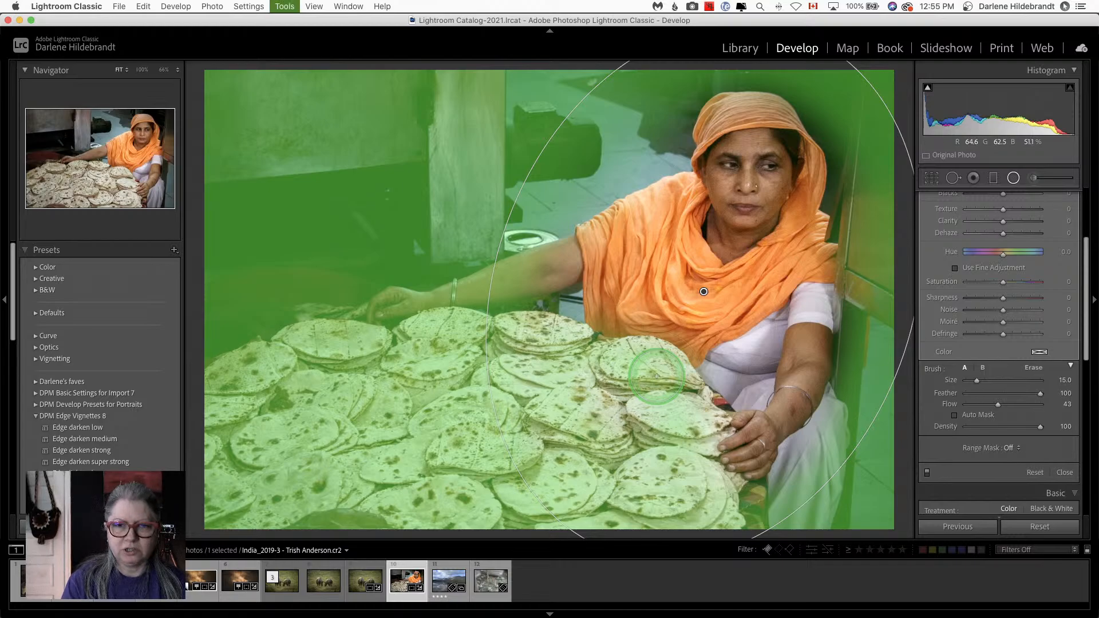
Step: Leave the local adjustment tools and compare the flatbread photo with its original version
key(k)
key(k)
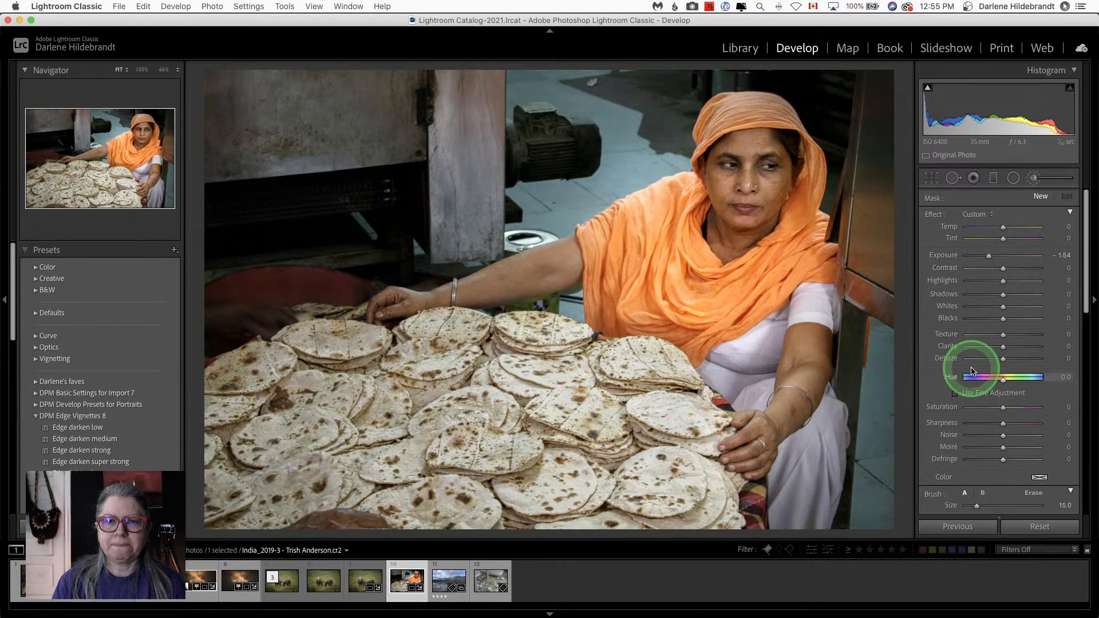
key(k)
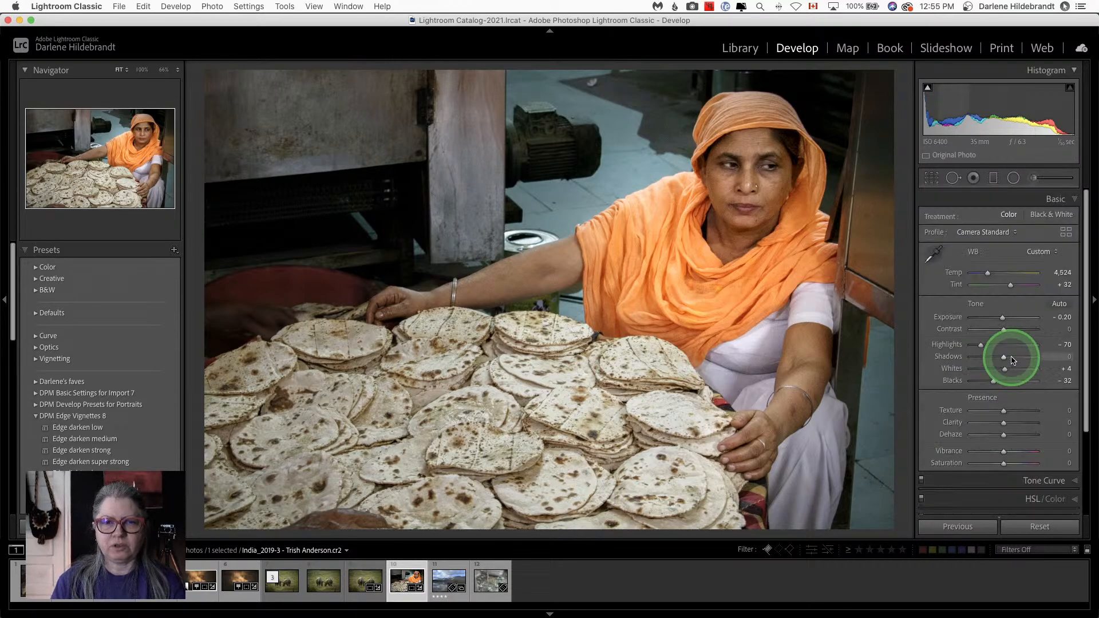
key(backslash)
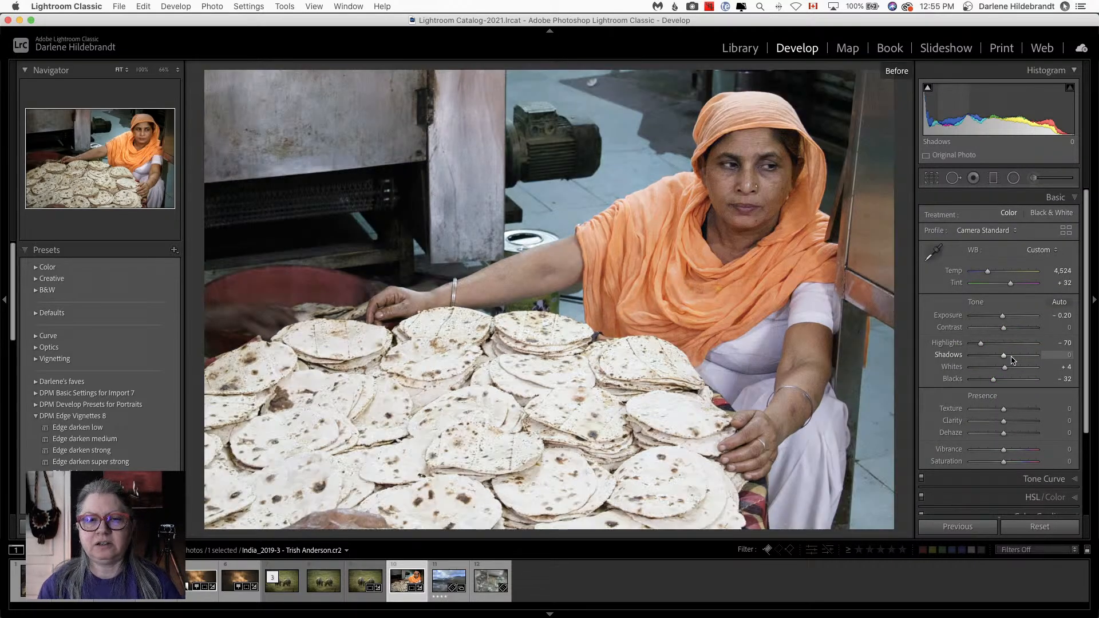
key(backslash)
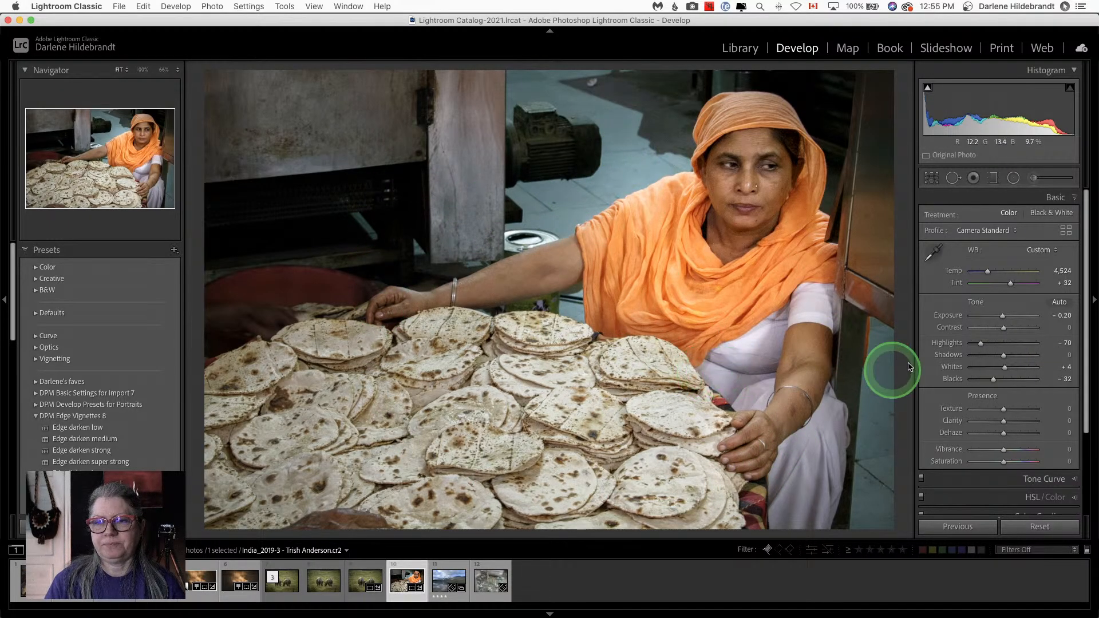
Step: Darken the blue floor and orange scarf with HSL Luminance: Aqua -56, Blue -50, Orange -17, Yellow -7
scroll(1032, 350, down, 4)
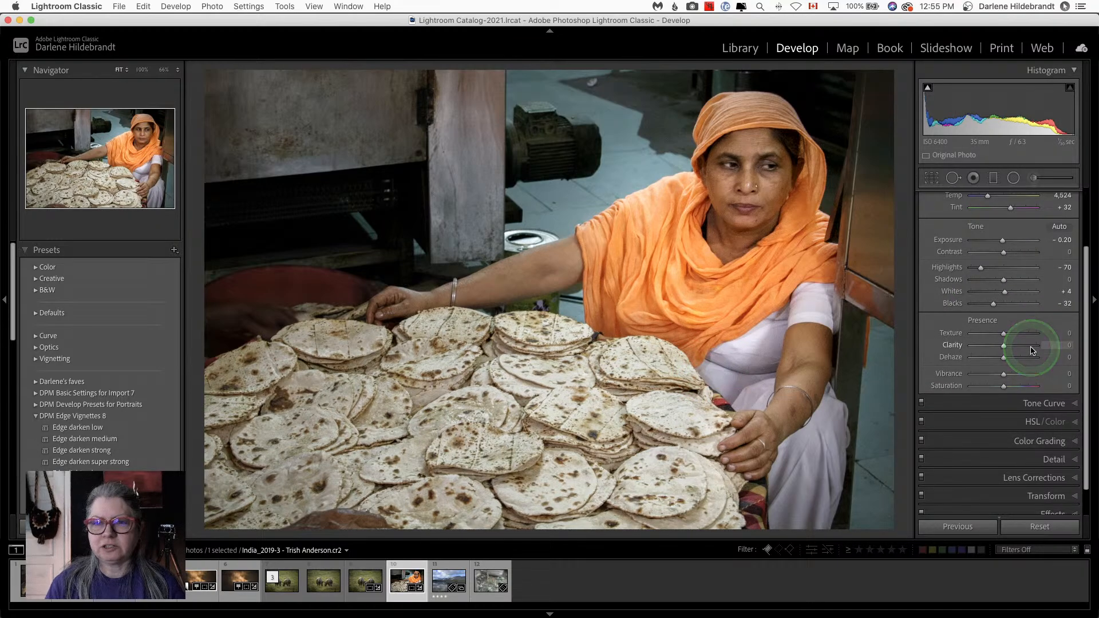
click(1030, 422)
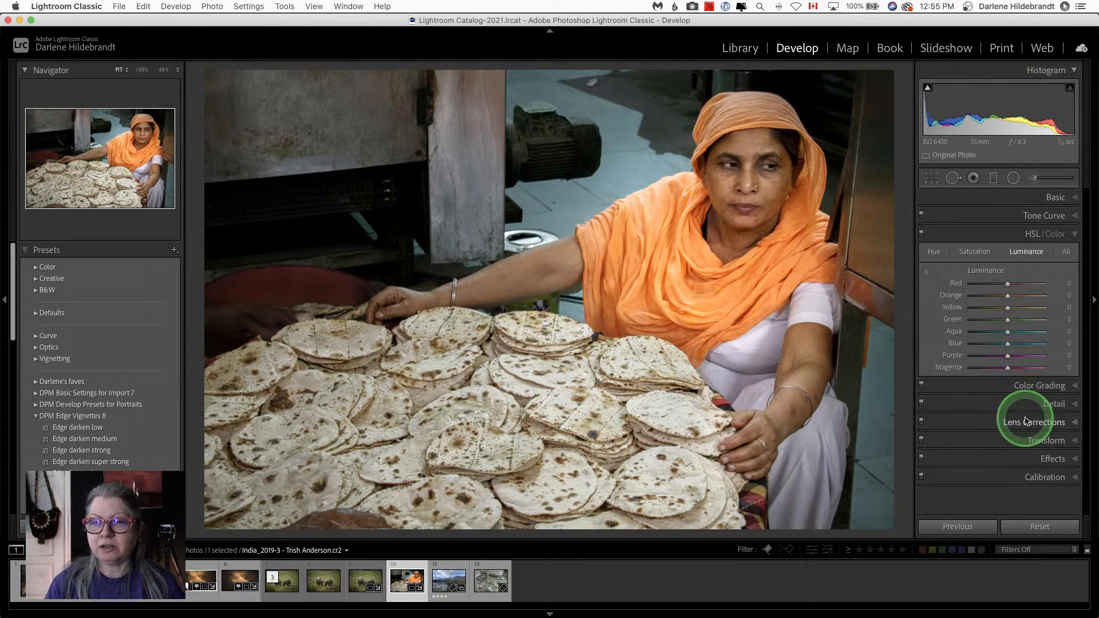
click(927, 273)
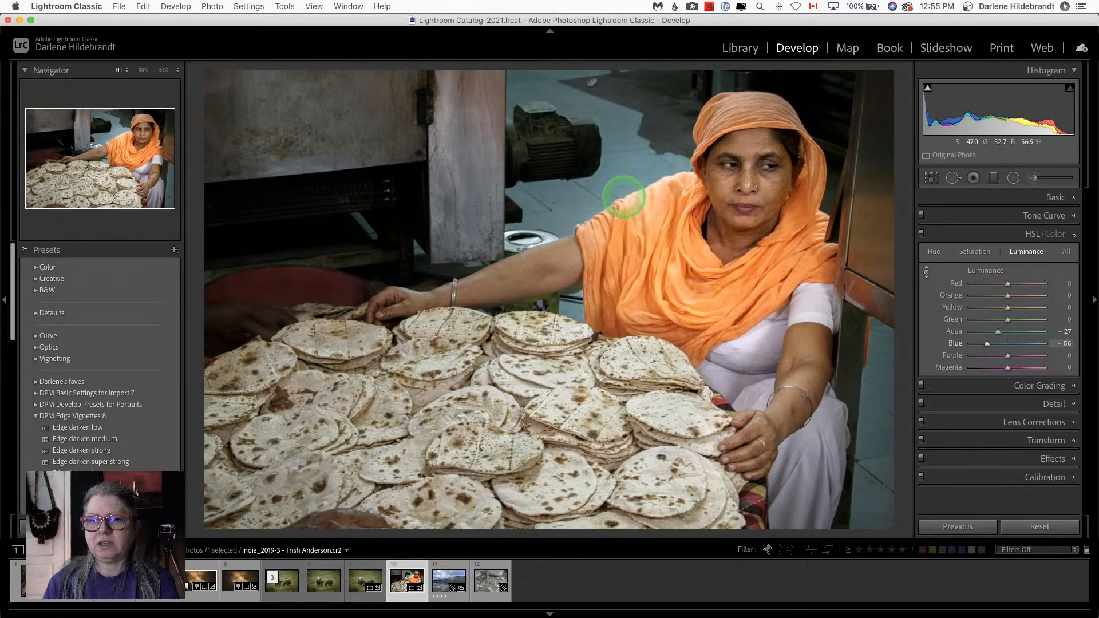
mouse_move(624, 198)
mouse_down()
mouse_move(623, 236)
mouse_move(620, 40)
mouse_move(622, 387)
mouse_move(618, 191)
mouse_up()
drag(618, 230, 620, 288)
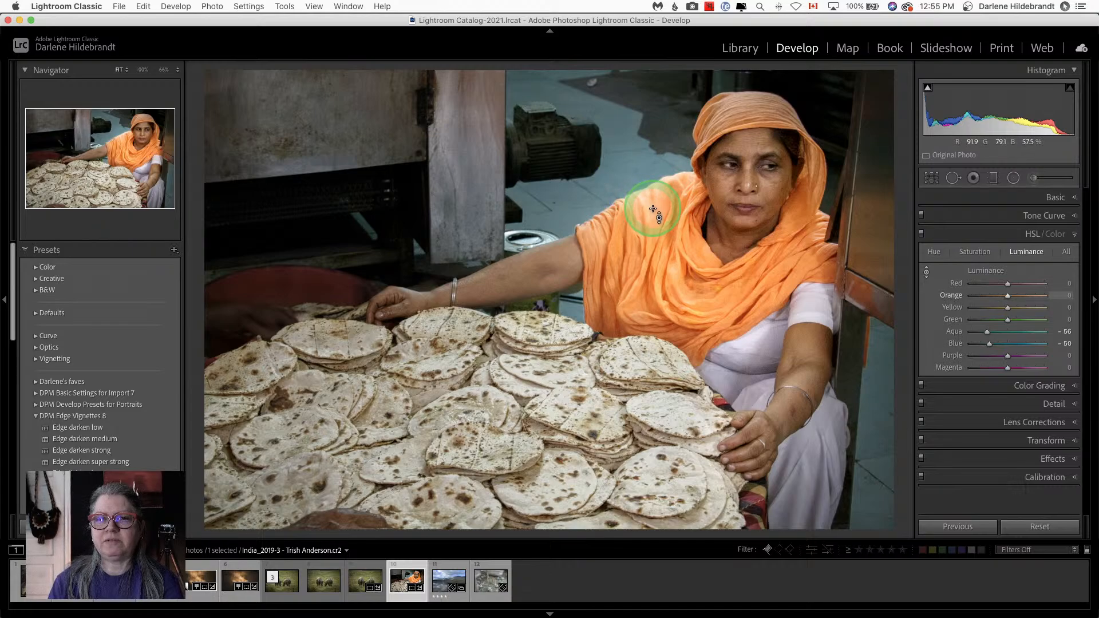
mouse_move(652, 208)
mouse_down()
mouse_move(650, 278)
mouse_move(650, 214)
mouse_up()
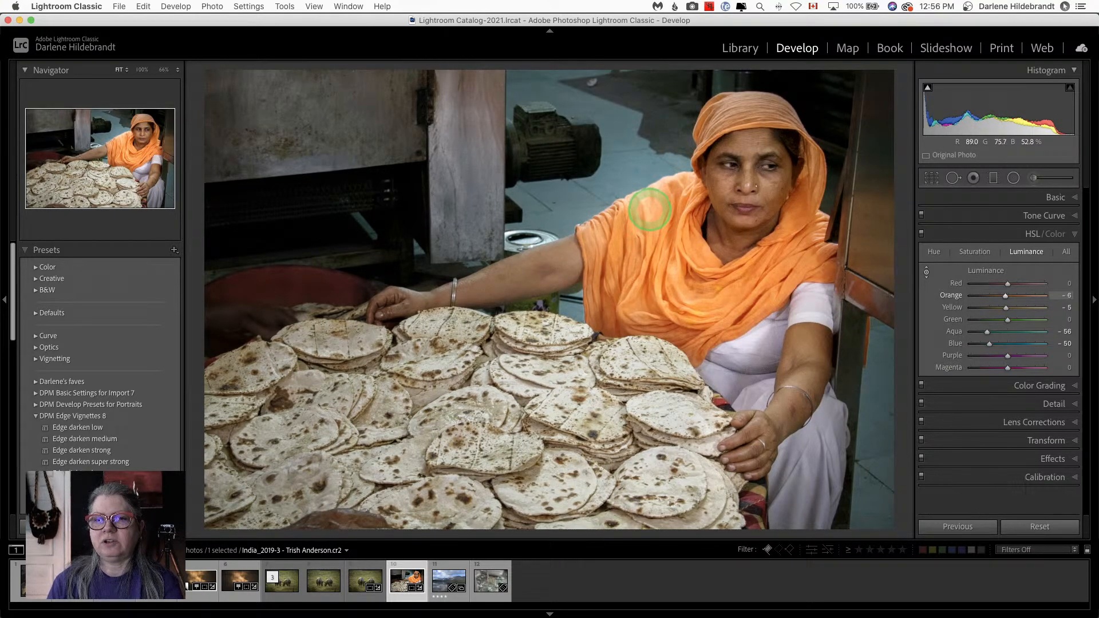
drag(649, 202, 651, 212)
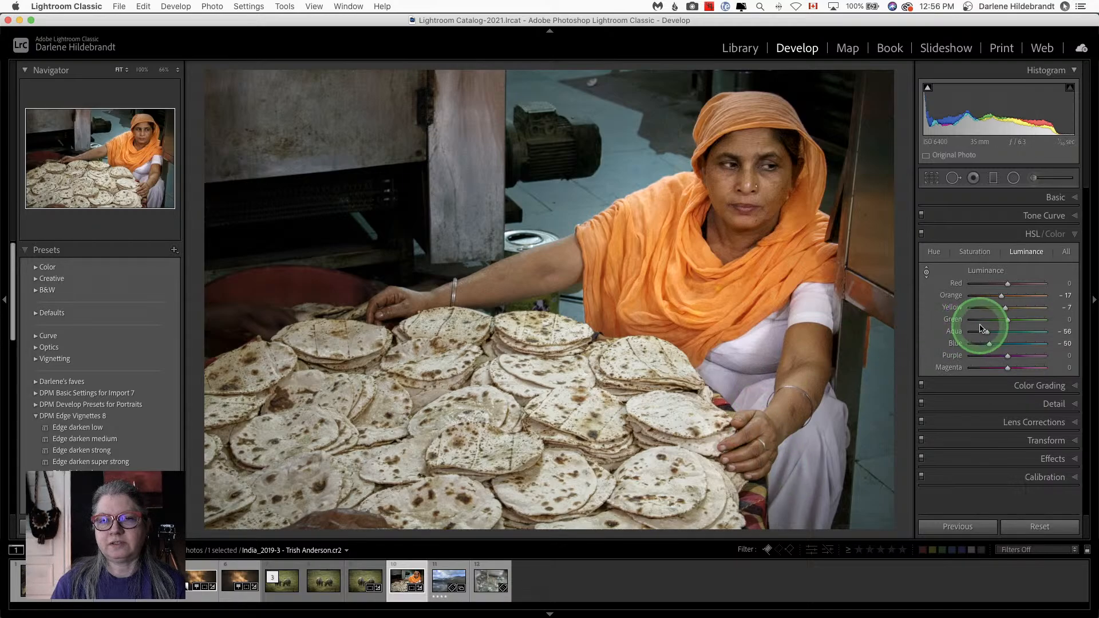
Step: Inspect the radial filter mask around the woman, close it, and toggle the before and after views
key(shift+m)
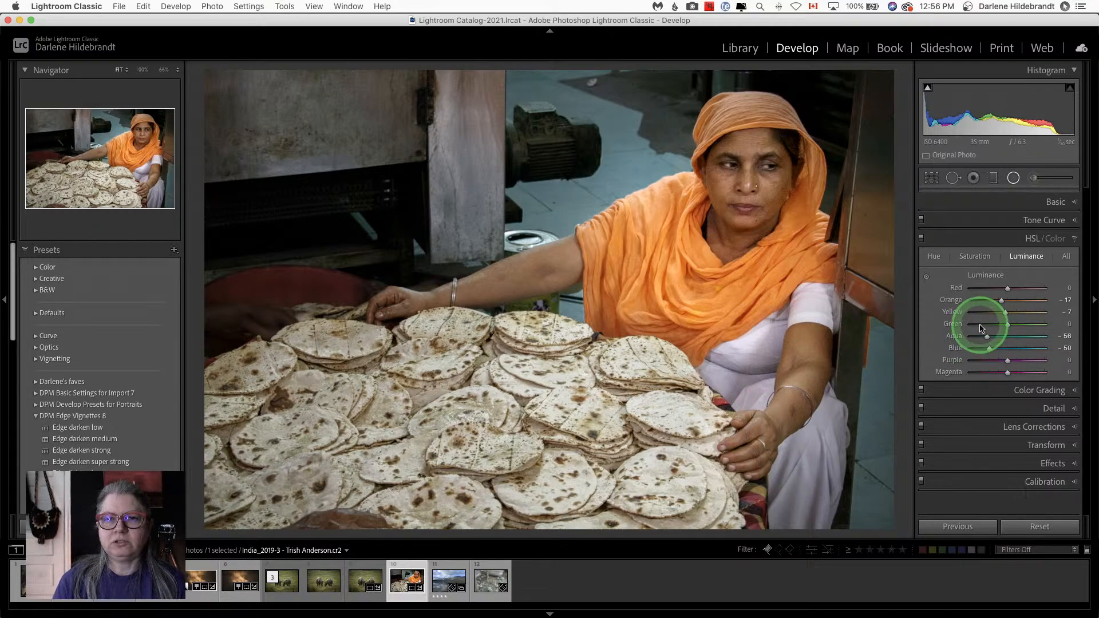
click(703, 290)
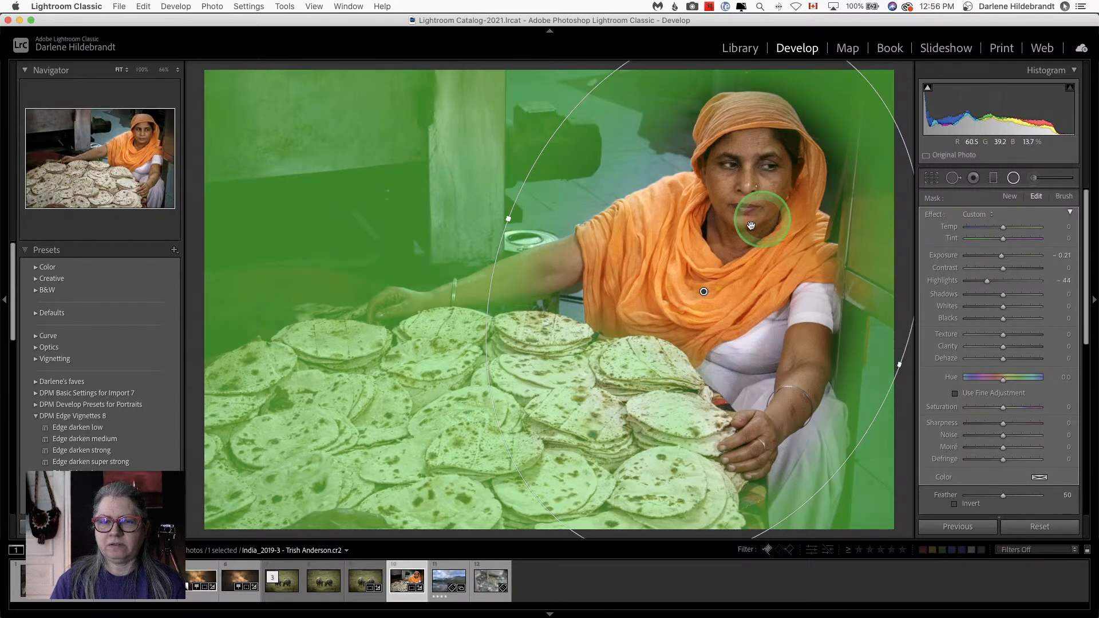
key(shift+m)
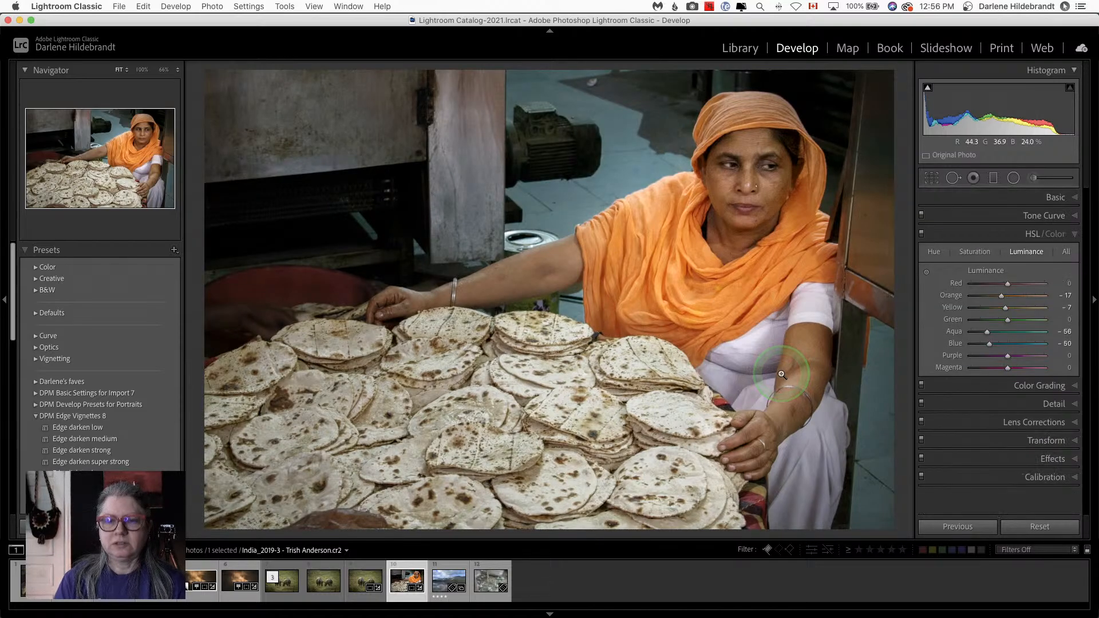
key(backslash)
key(backslash)
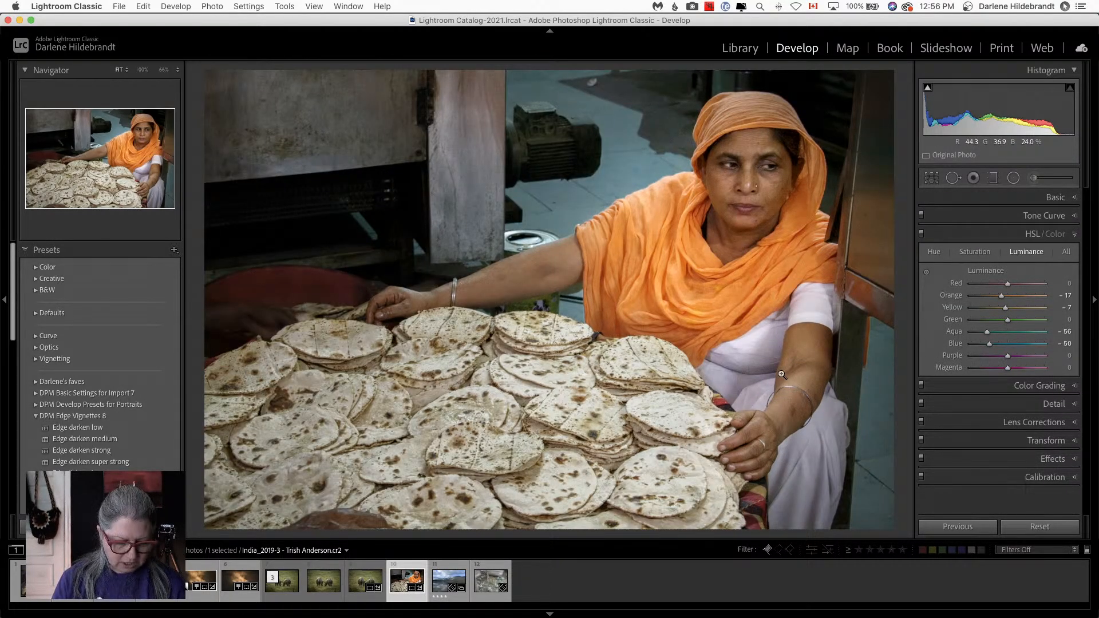
Step: Reset the crop to the full frame and recrop the photo tighter to exclude the orange sliver at its left edge
key(r)
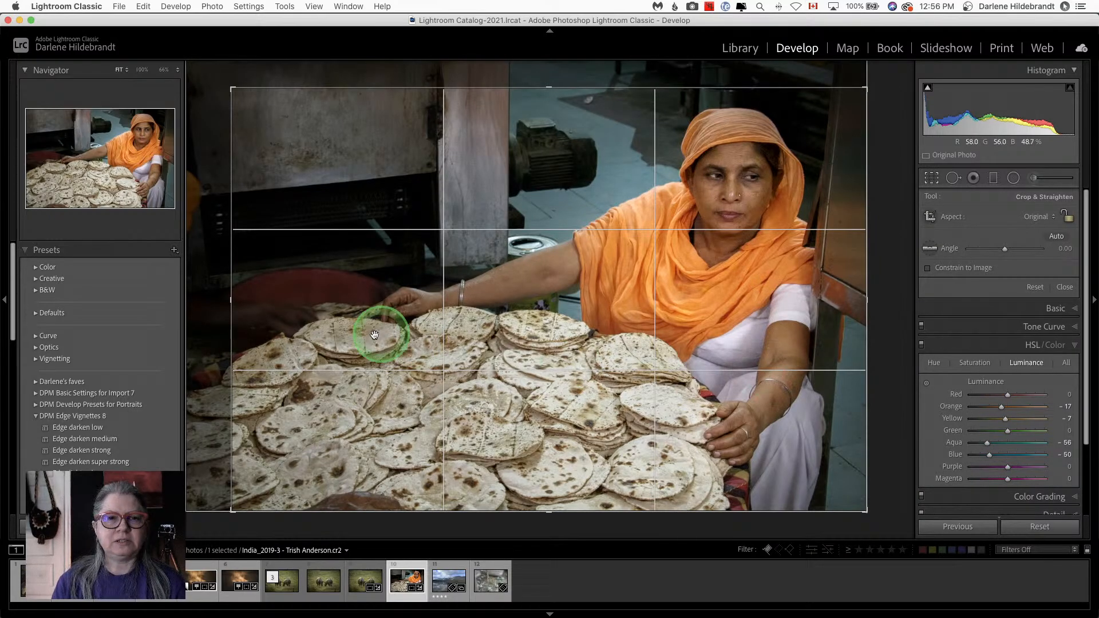
click(1032, 288)
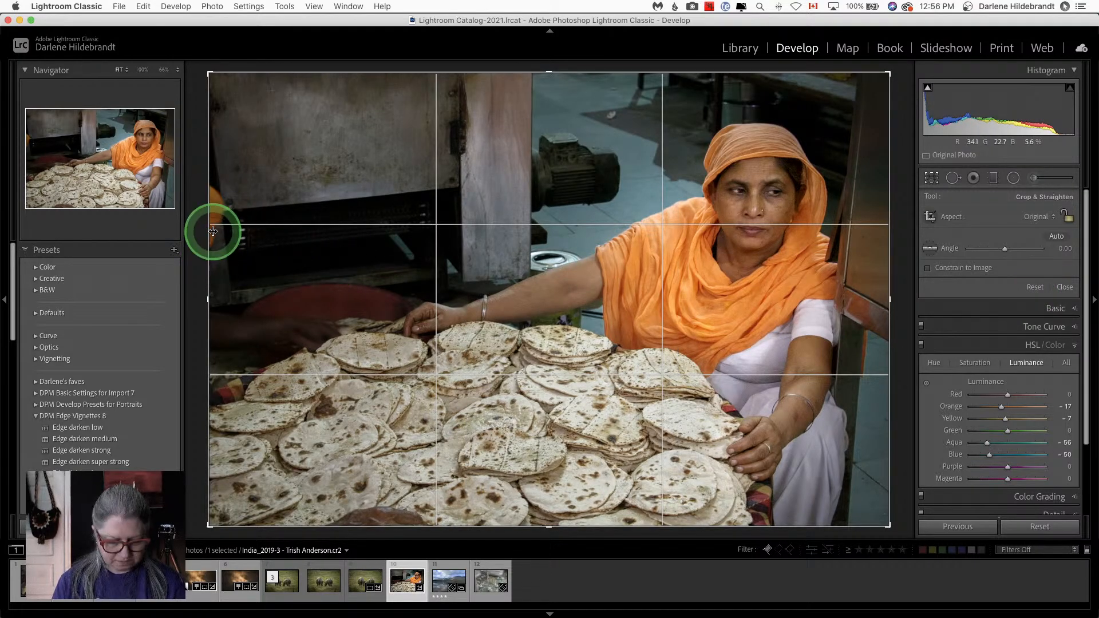
key(r)
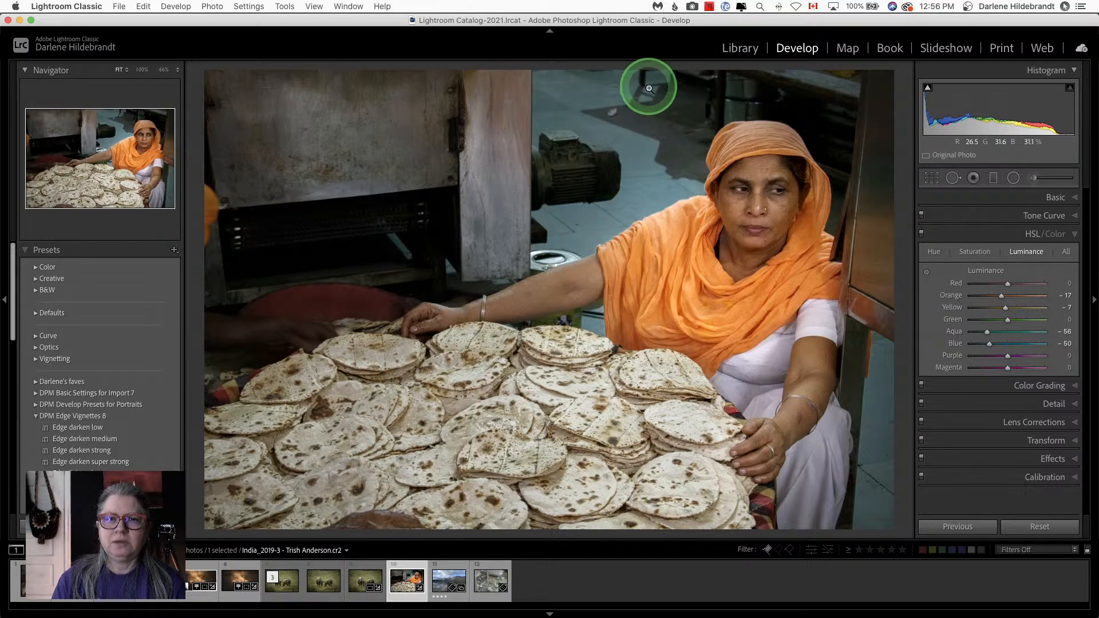
key(r)
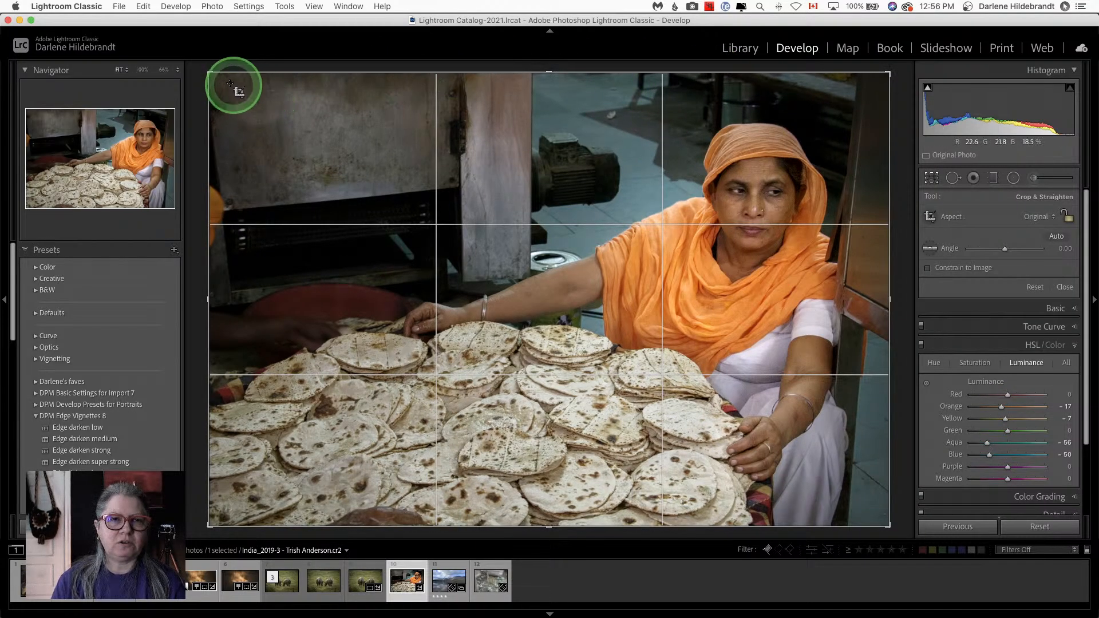
drag(212, 74, 233, 88)
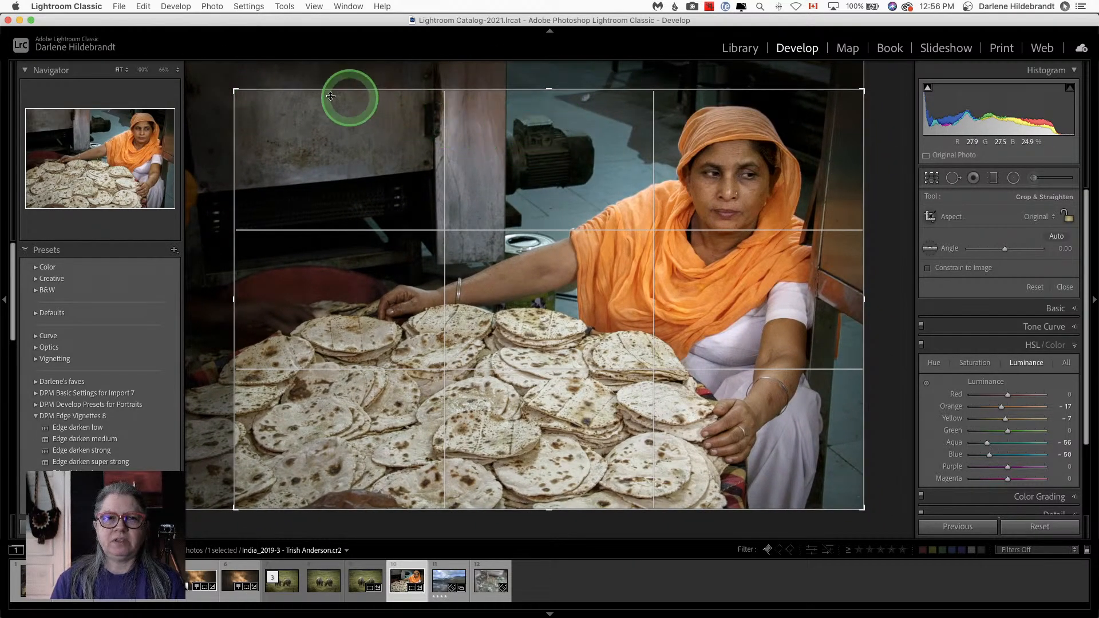
drag(231, 90, 225, 86)
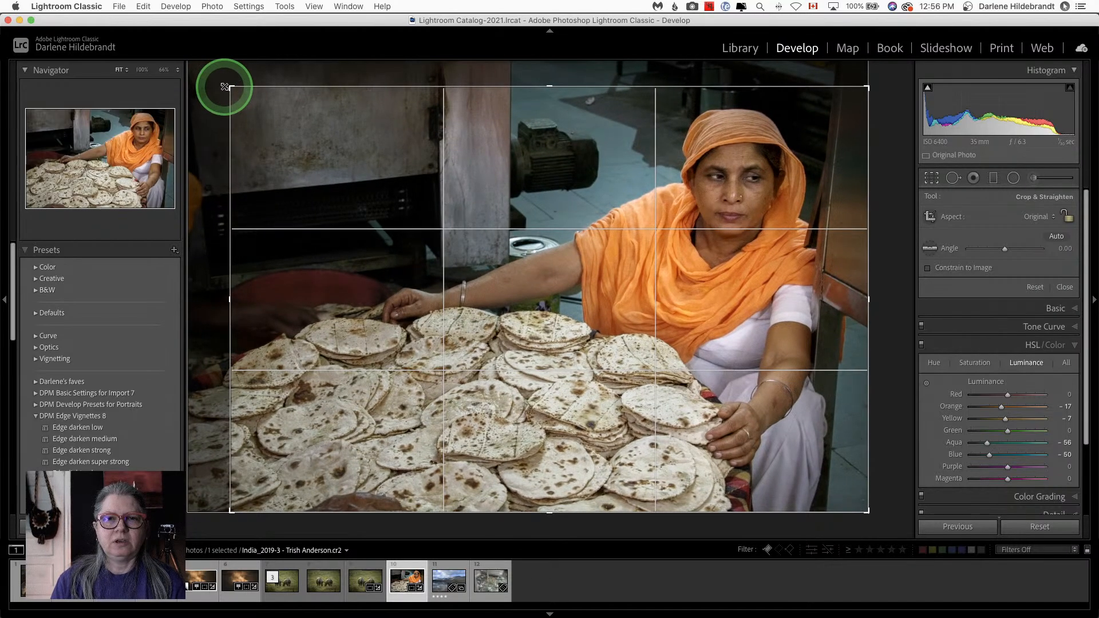
key(Return)
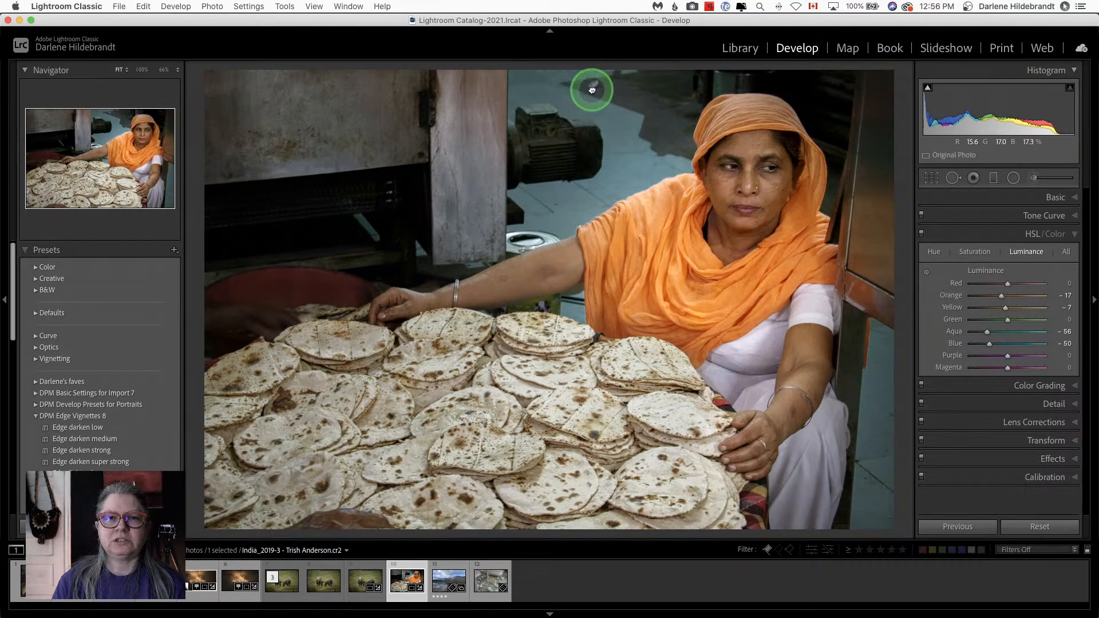
Step: Remove the small white spot on the shadowed floor above the motor in the flatbread photo with a healing stroke
click(588, 92)
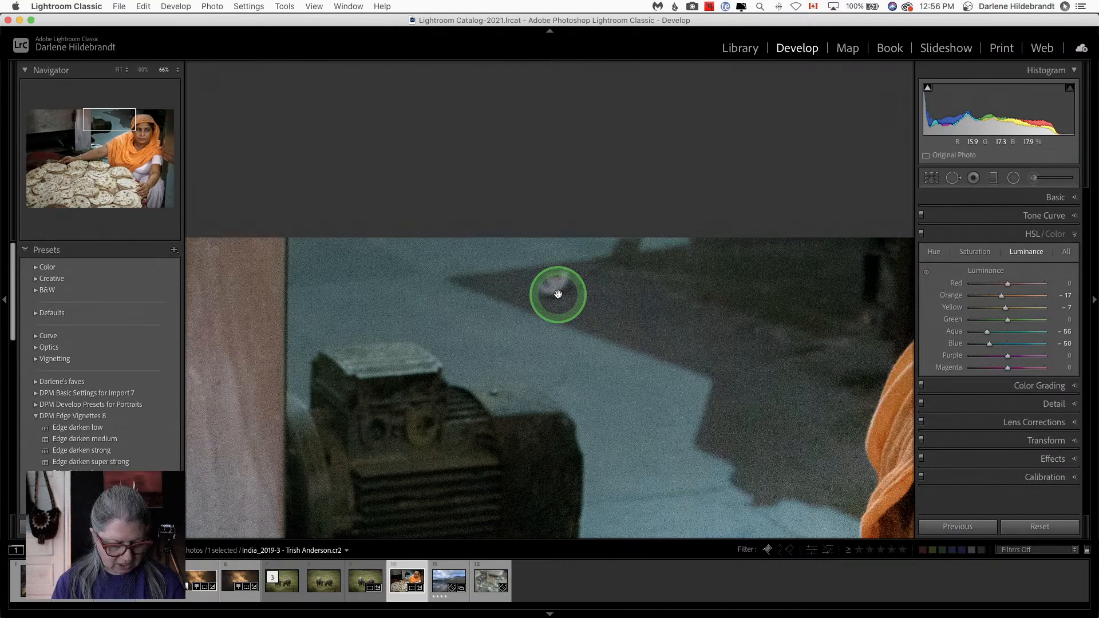
key(q)
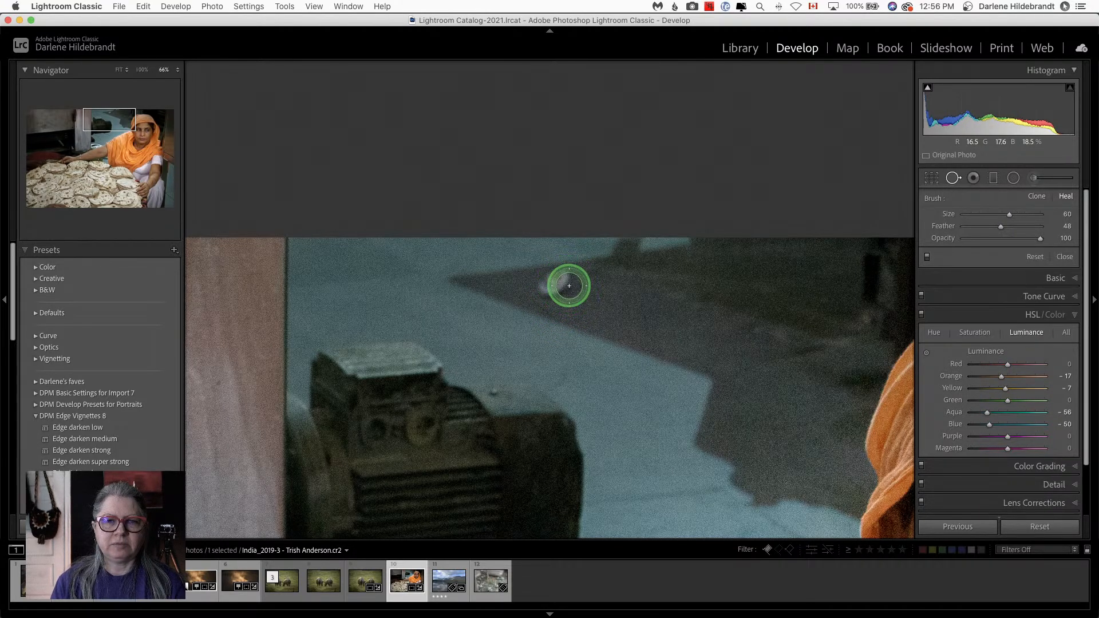
mouse_move(569, 285)
mouse_down()
mouse_move(544, 287)
mouse_move(561, 284)
mouse_up()
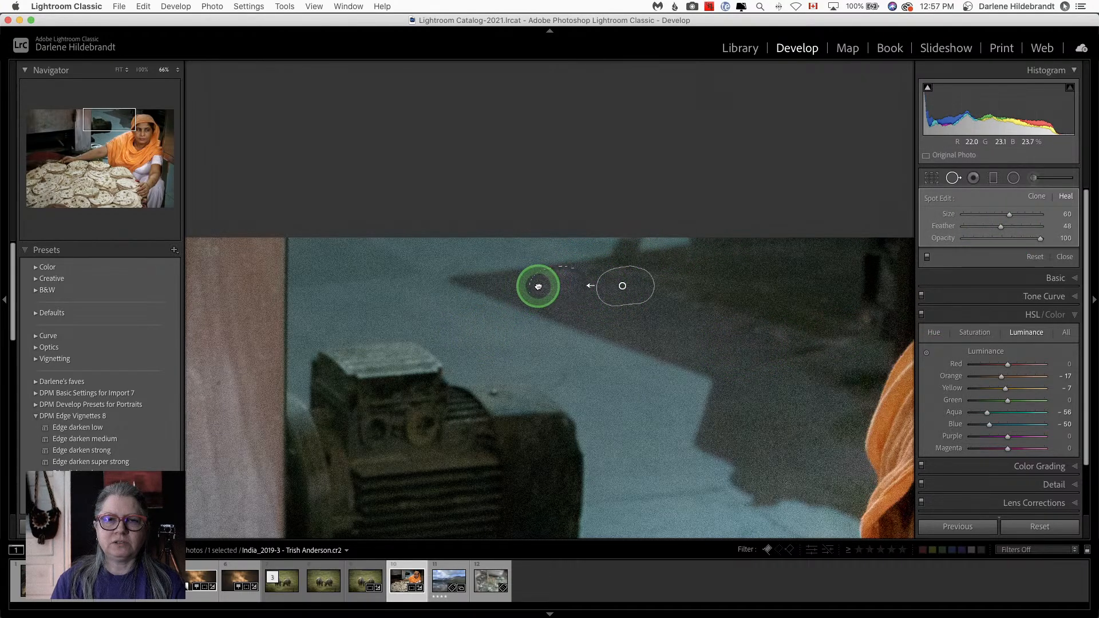
key(q)
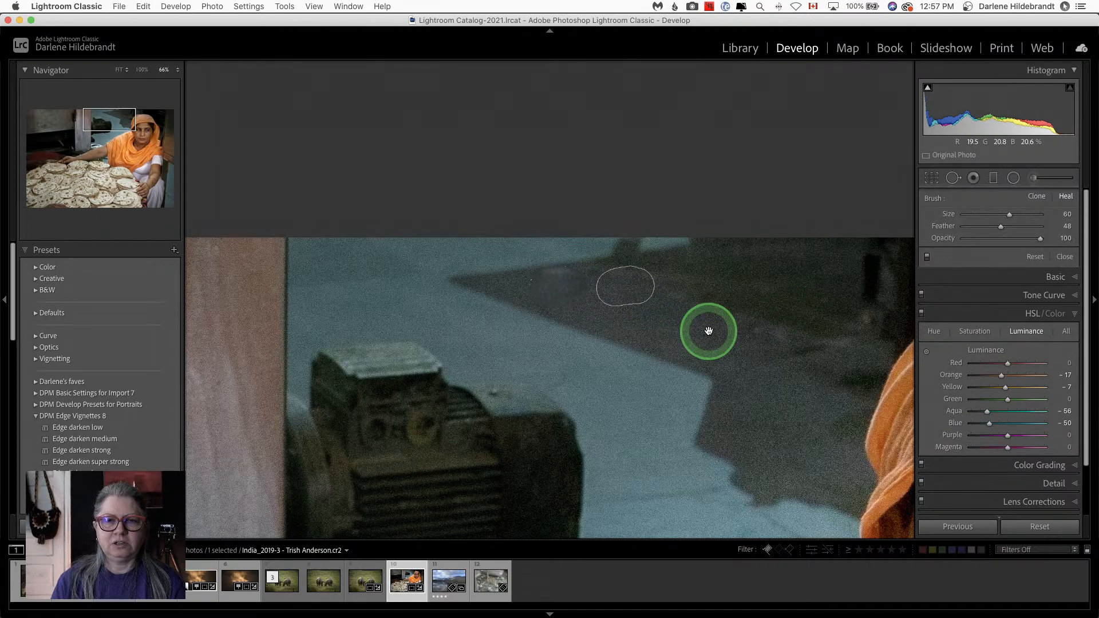
click(709, 331)
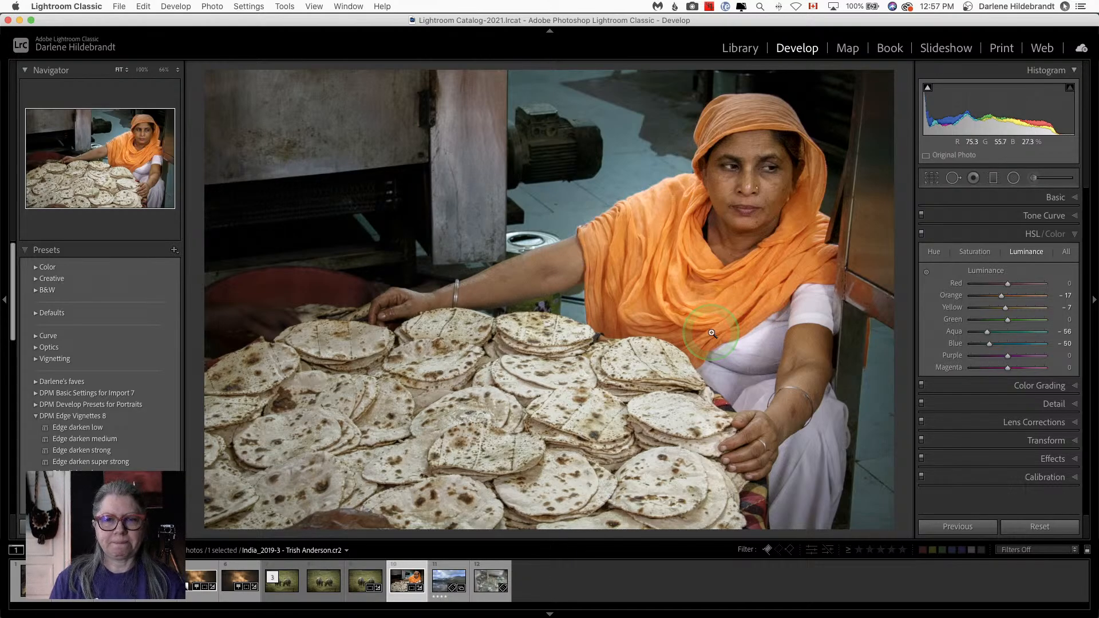
Step: Revisit the submitted photo of the smiling couple and the dusty tractor photo at full size in the Library
key(g)
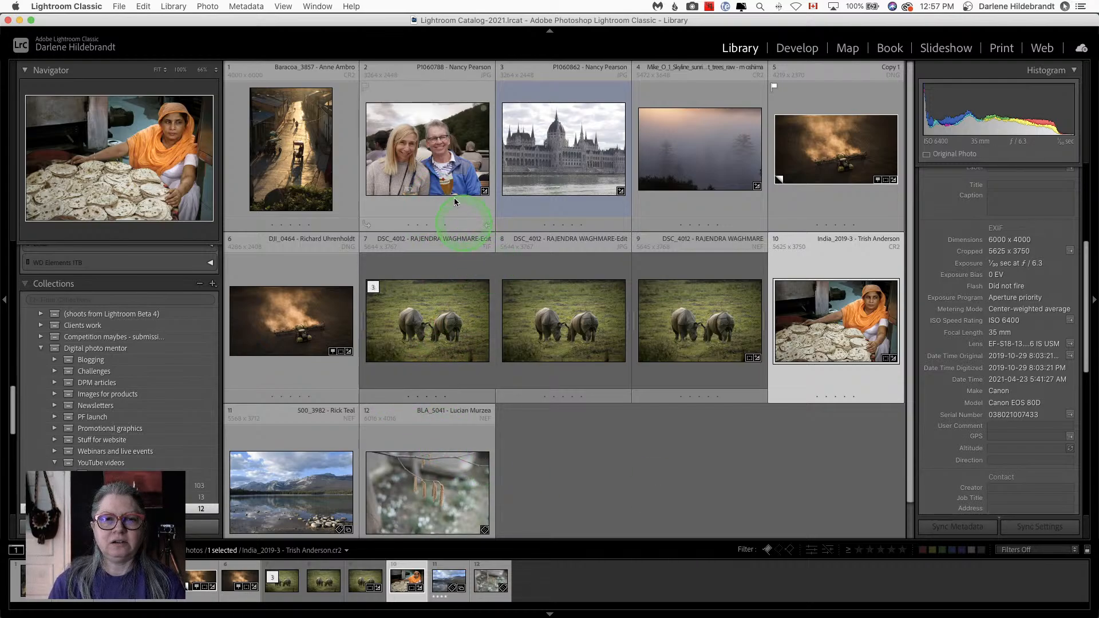
click(438, 167)
key(e)
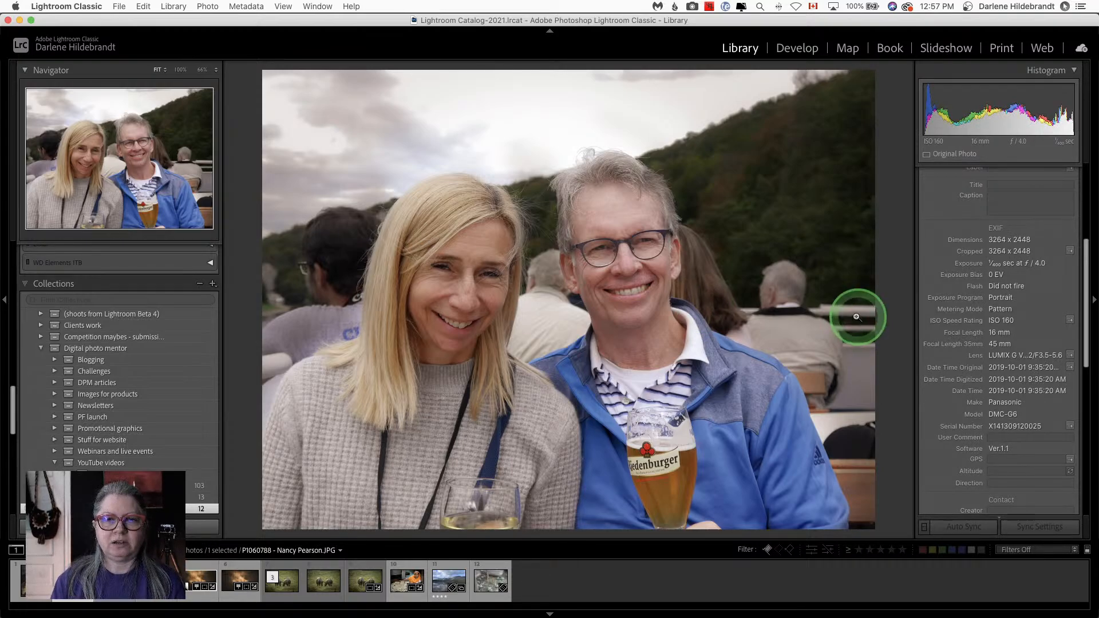
key(g)
double_click(851, 164)
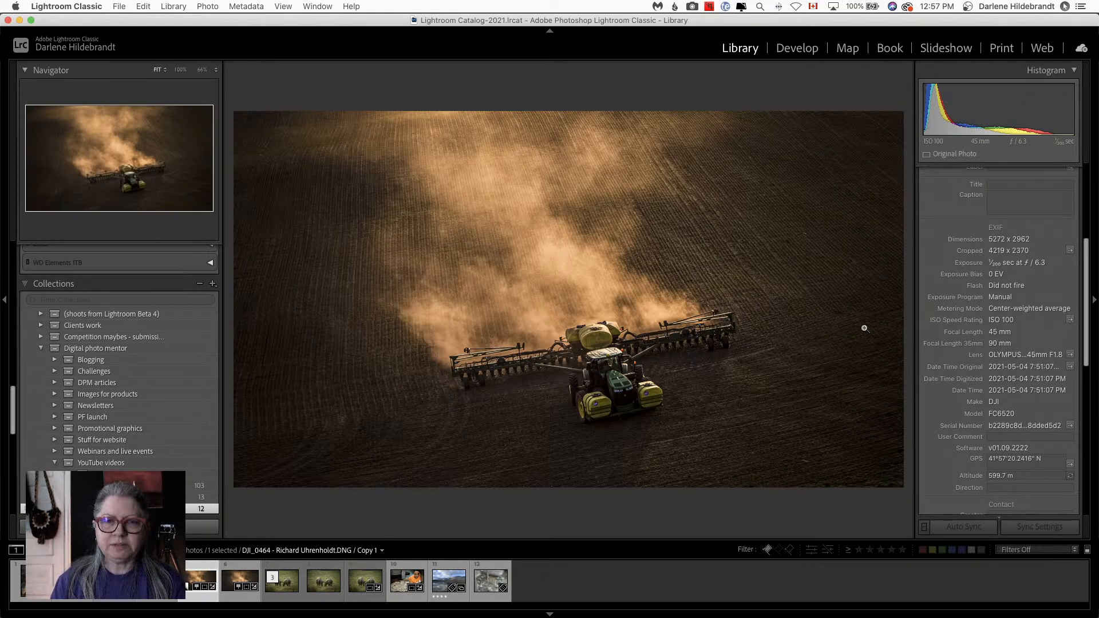
key(g)
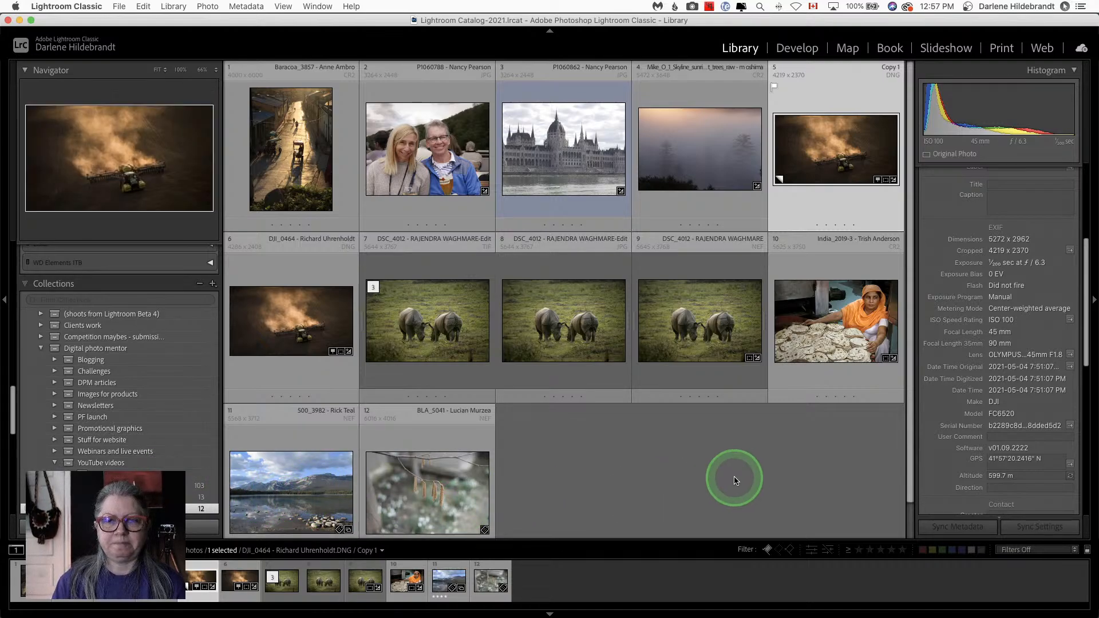
Step: Open the backlit street photo with the horse carts for developing, with its Basic adjustments shown
double_click(286, 149)
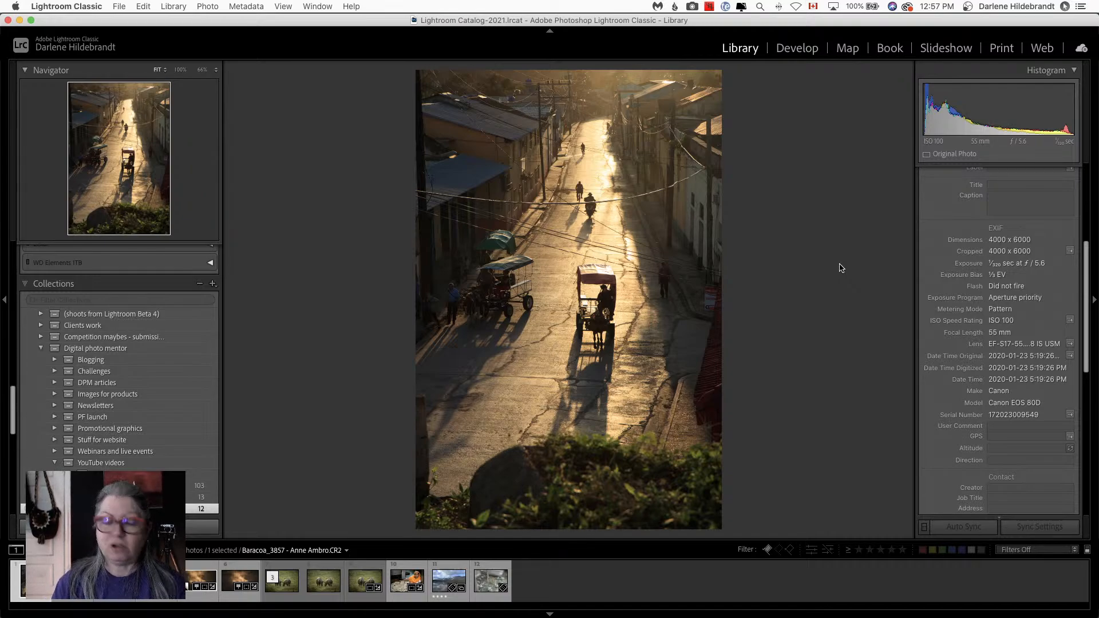
key(d)
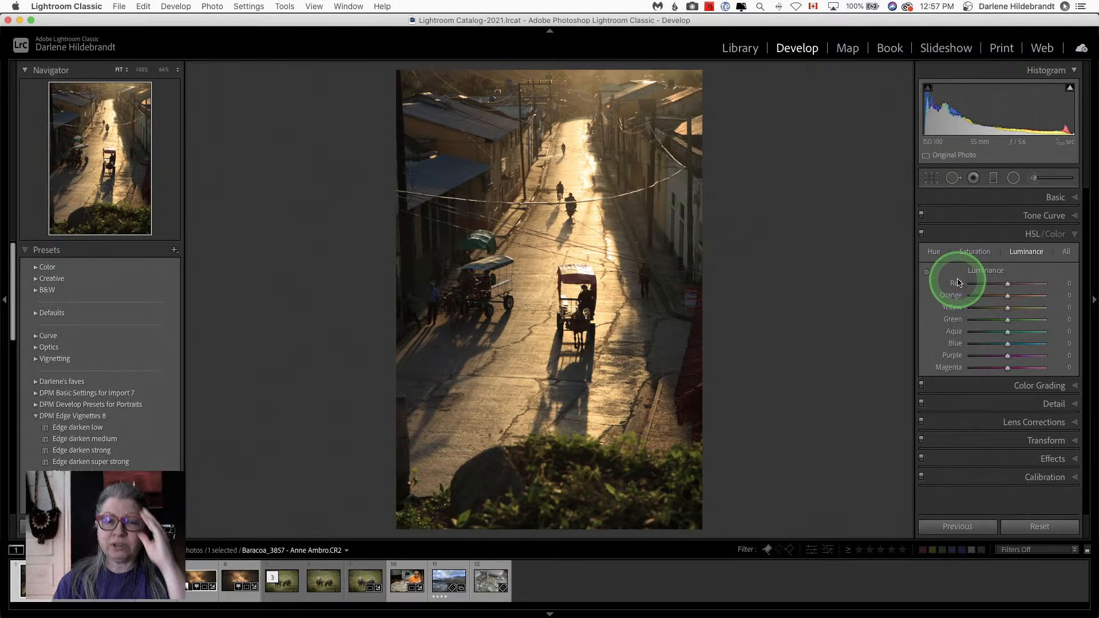
click(1054, 198)
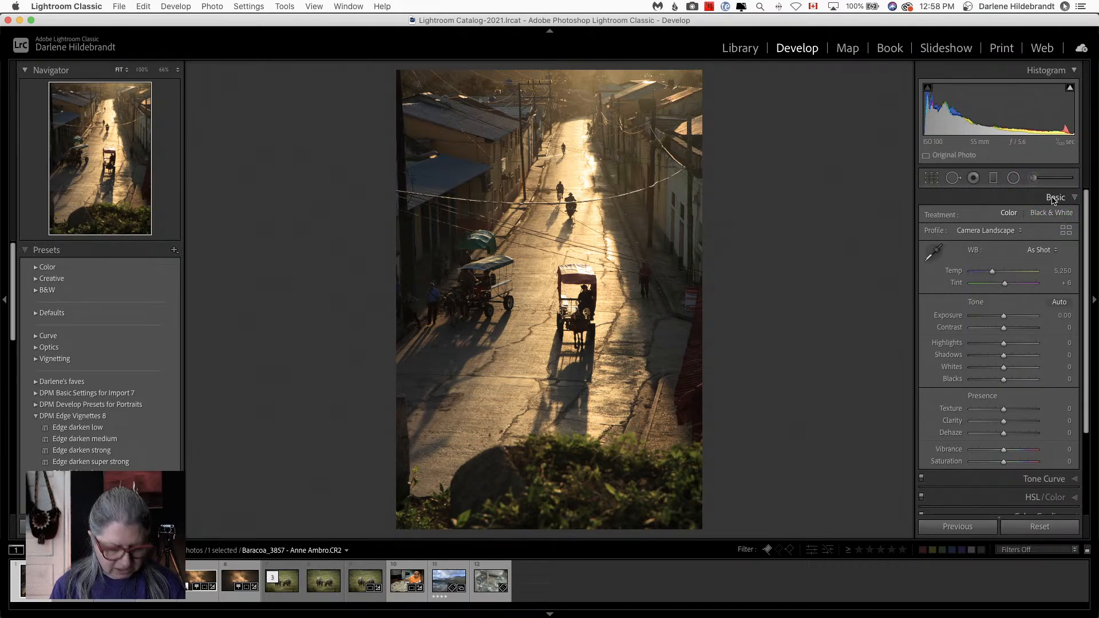
click(1011, 319)
key(e)
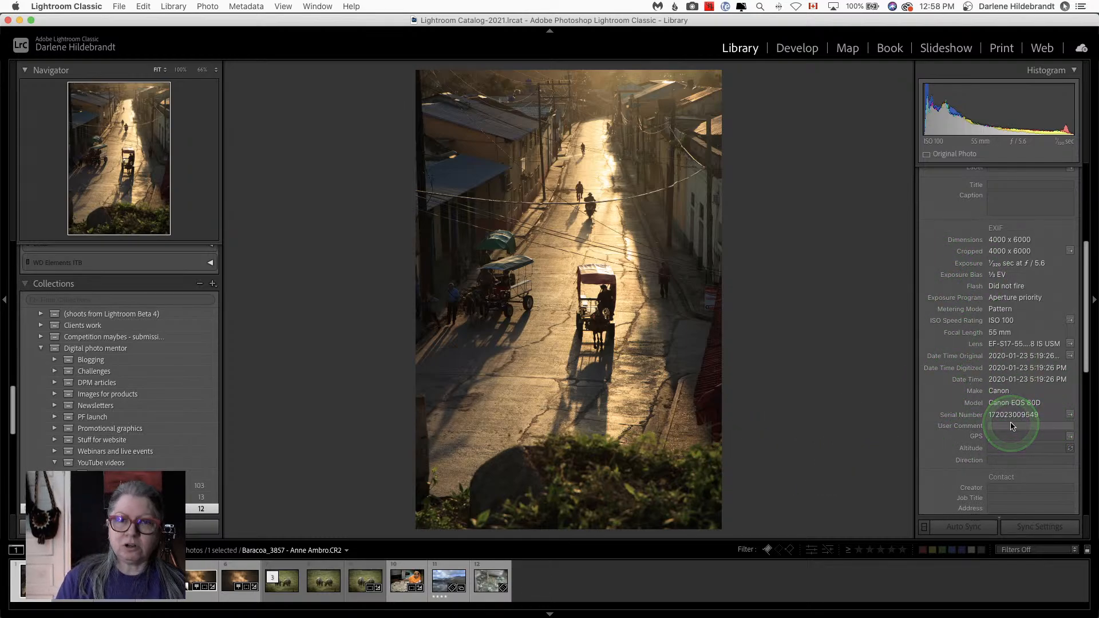
key(d)
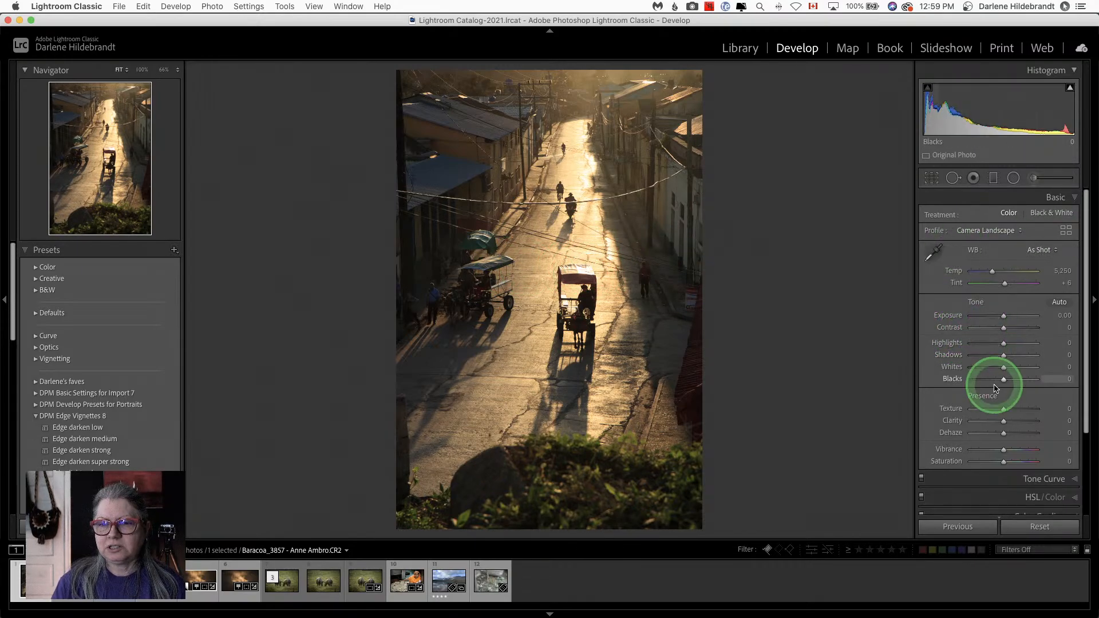
Step: Try a heavy edit of the street photo with Highlights -83, Shadows +100, Blacks 0 and Saturation +51, and compare it with the original
drag(1001, 380, 998, 345)
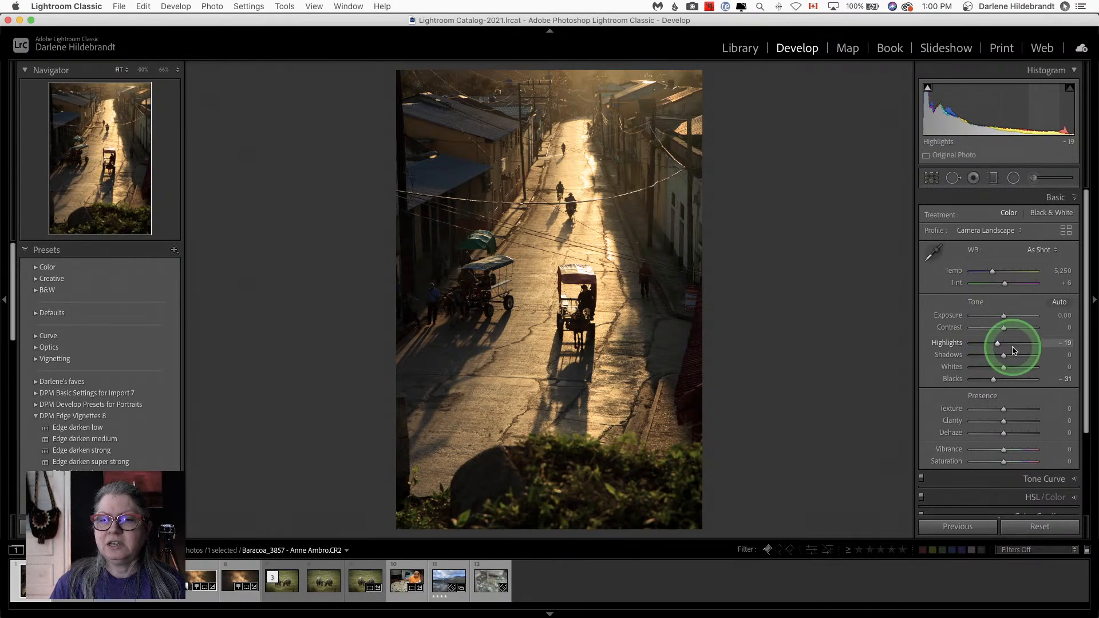
drag(1018, 359, 980, 344)
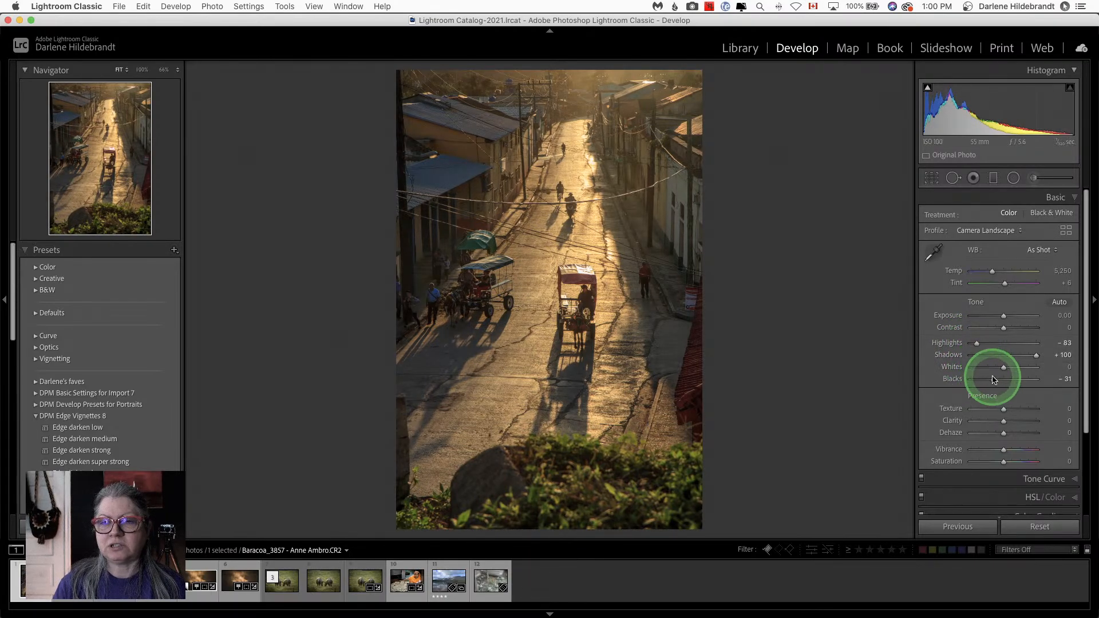
double_click(994, 381)
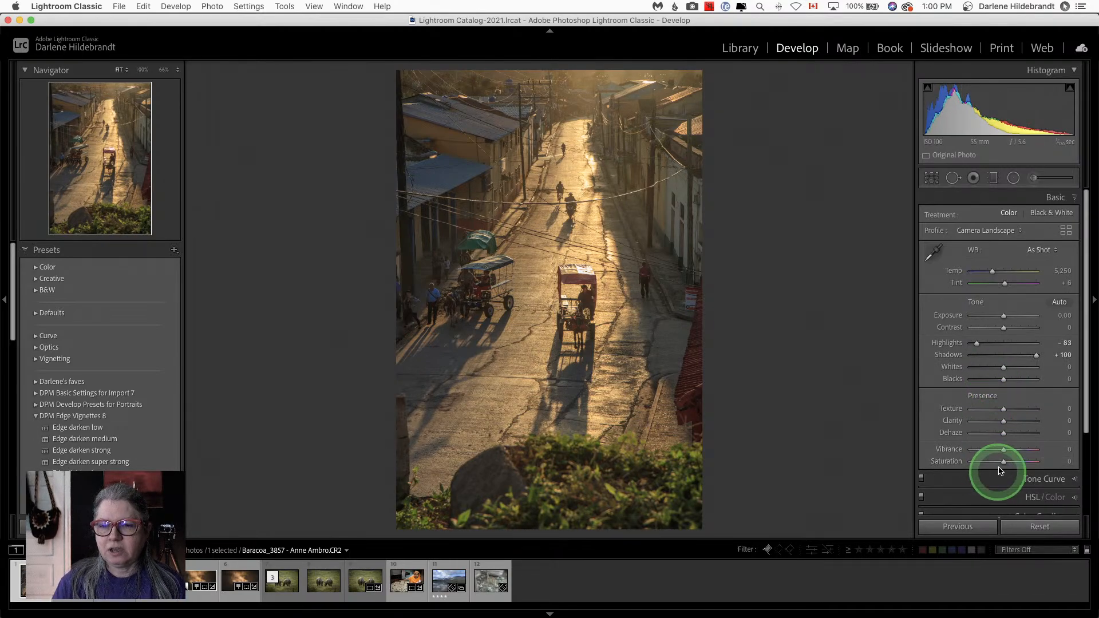
drag(1003, 465, 1020, 464)
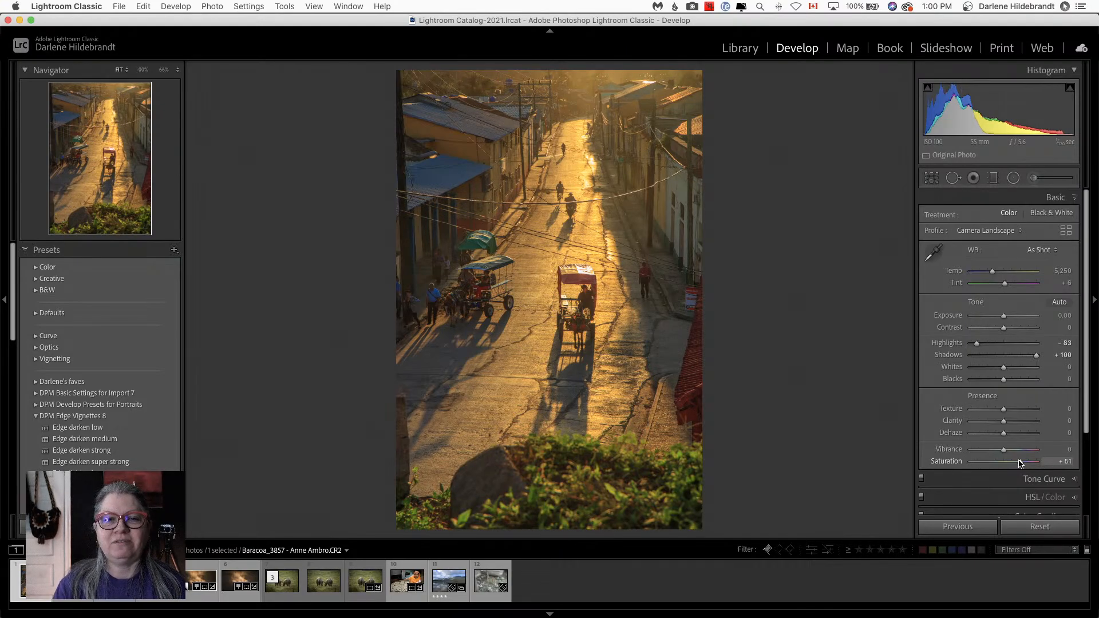
key(backslash)
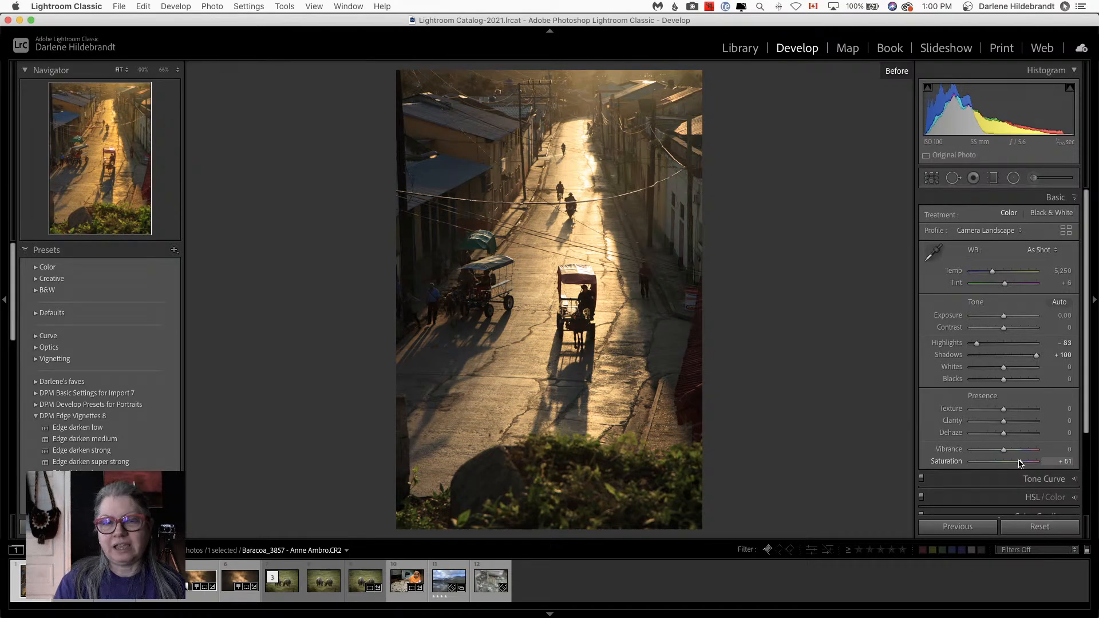
key(backslash)
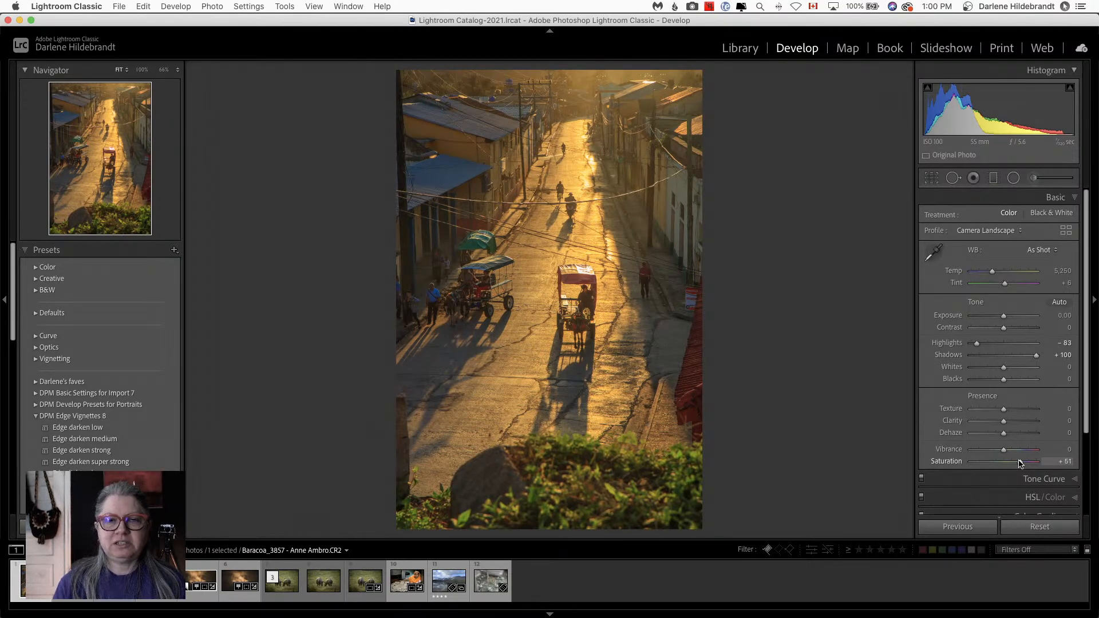
Step: Reset the street photo's Saturation and Shadows to 0
click(1021, 463)
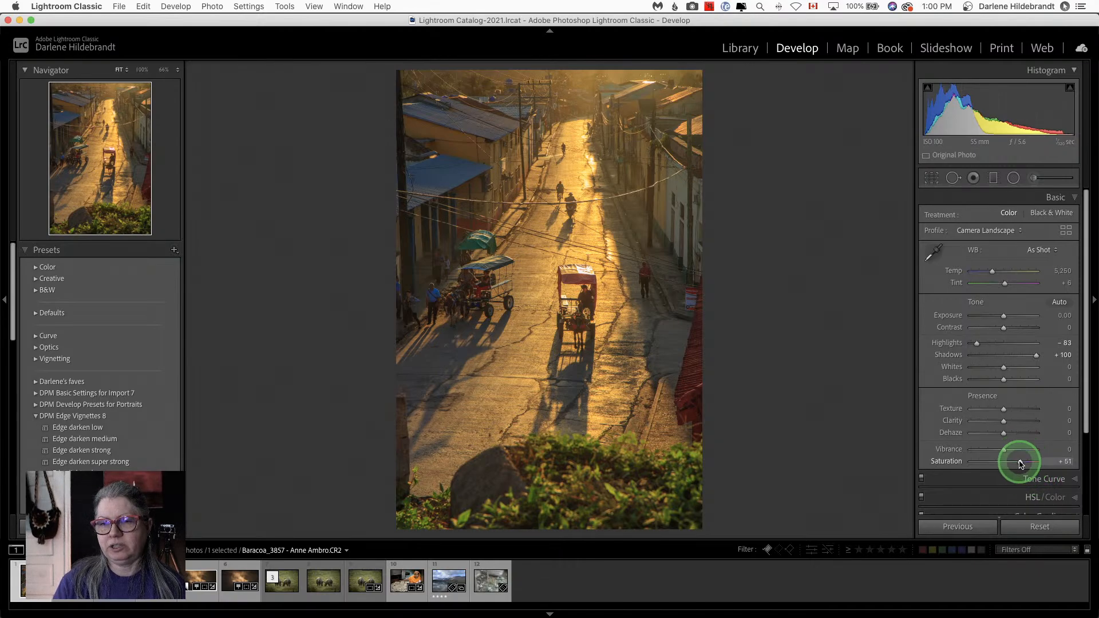
double_click(1020, 462)
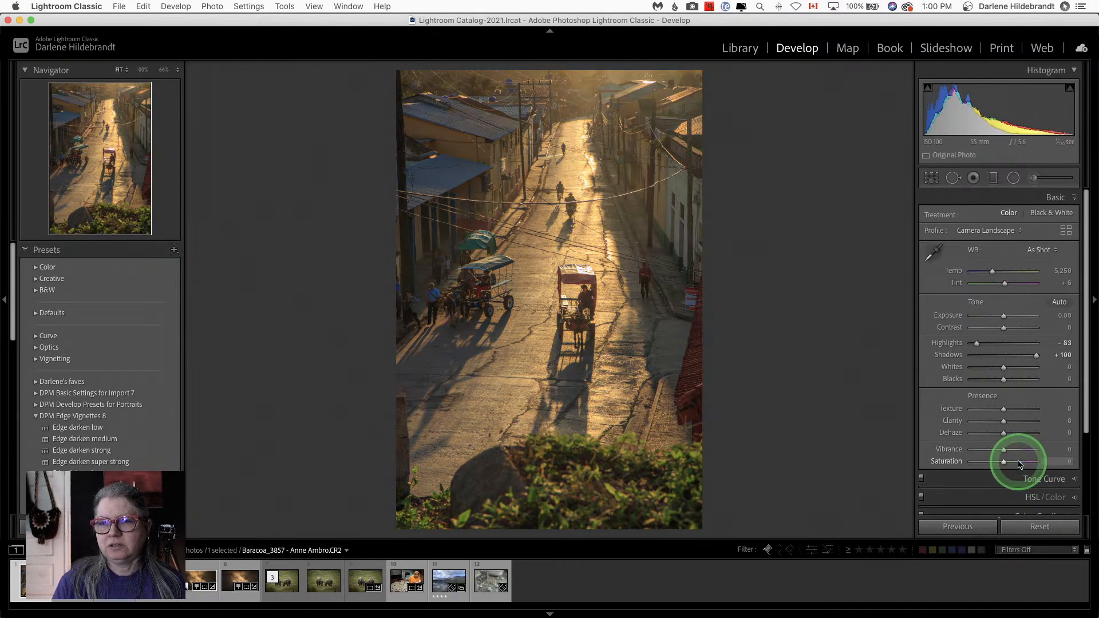
double_click(1034, 355)
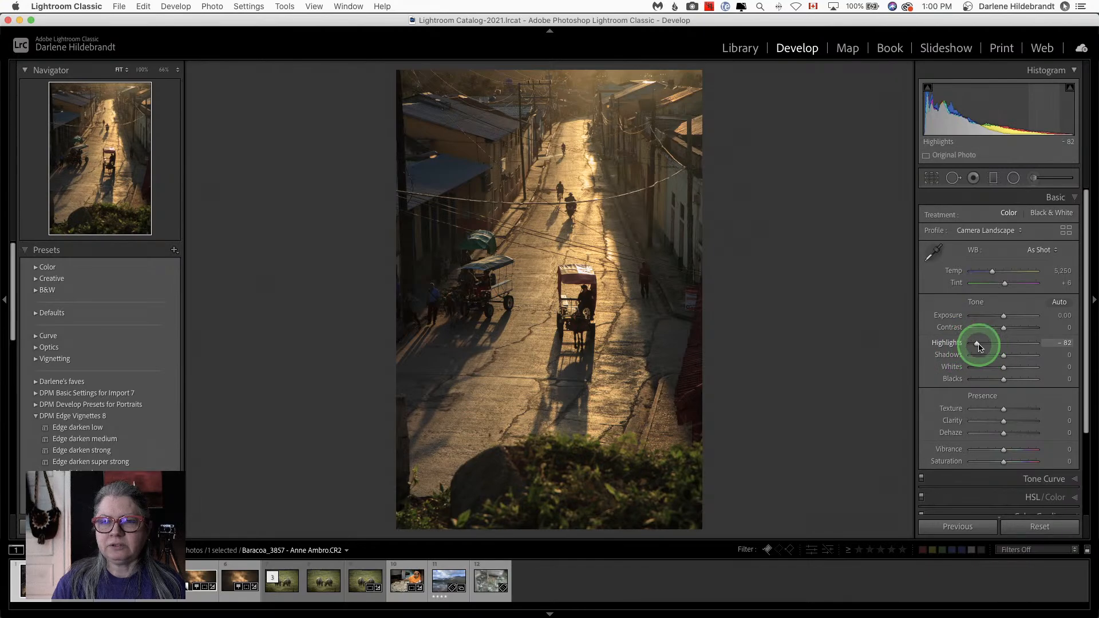
Step: Set the street photo's Highlights to -34 and deepen its Blacks to -41
drag(976, 345, 994, 345)
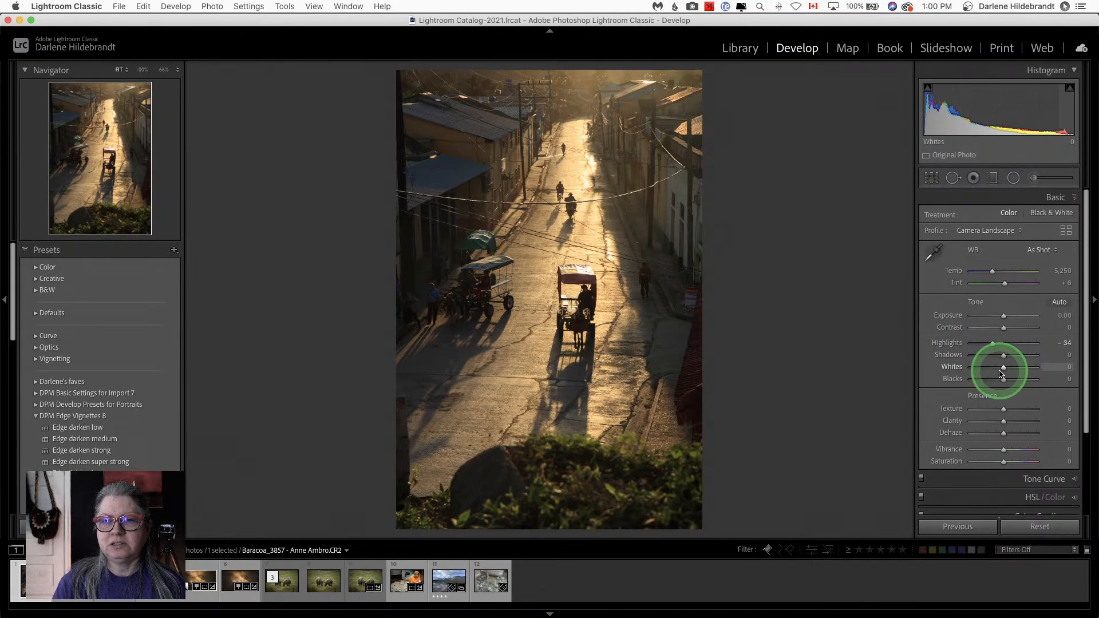
drag(1004, 383, 991, 385)
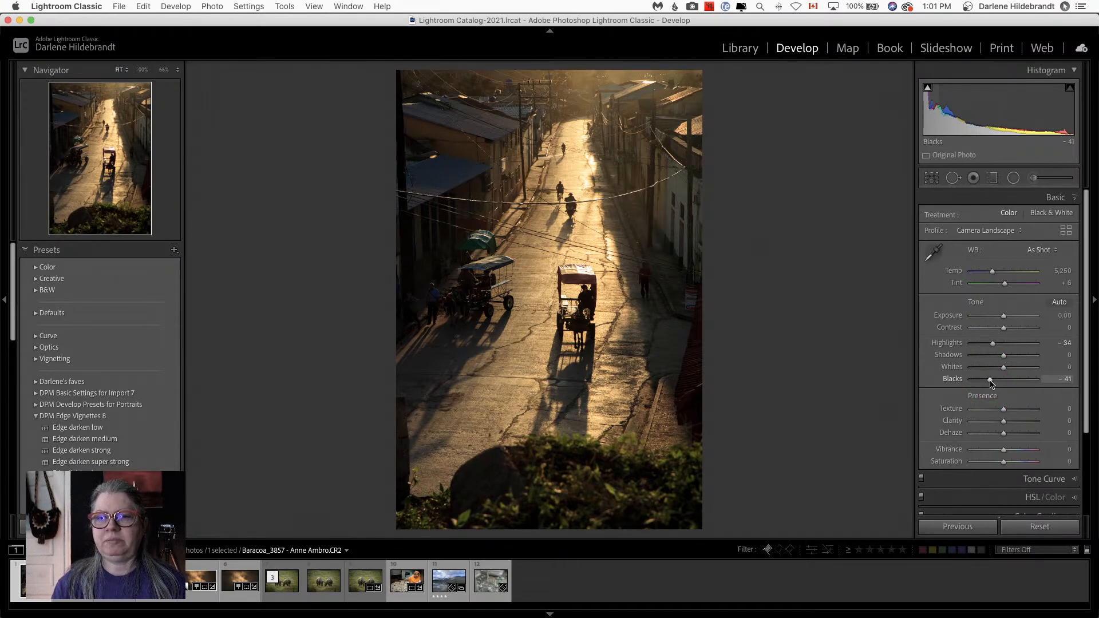
click(991, 383)
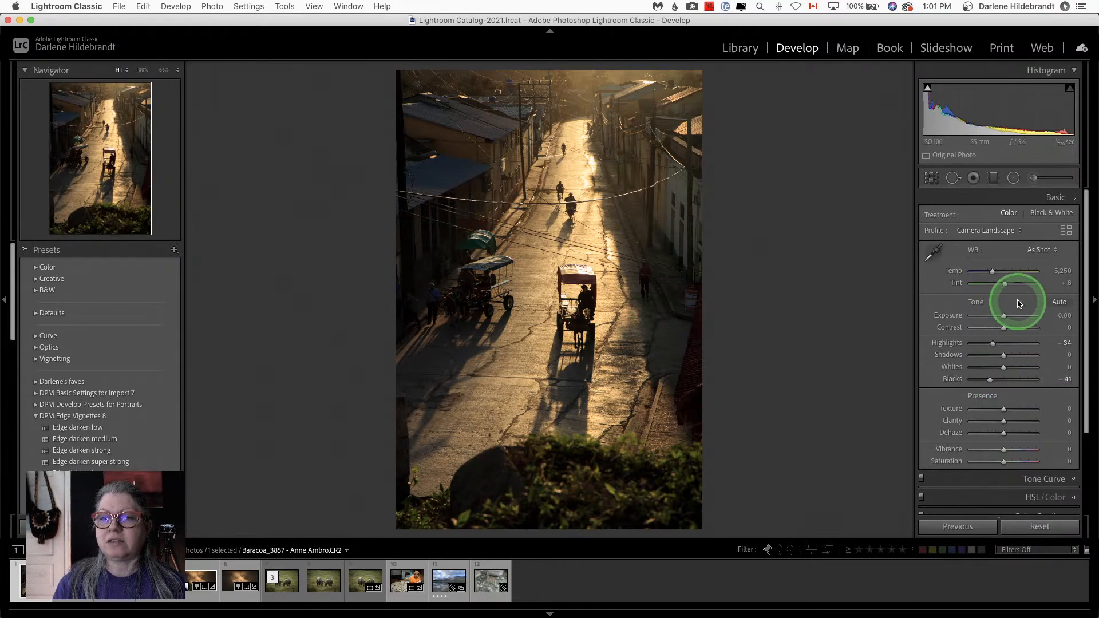
Step: Warm the street photo's white balance to Temp 5,933 and Tint -2, and toggle between the before and after views
drag(1049, 270, 1056, 269)
click(1065, 231)
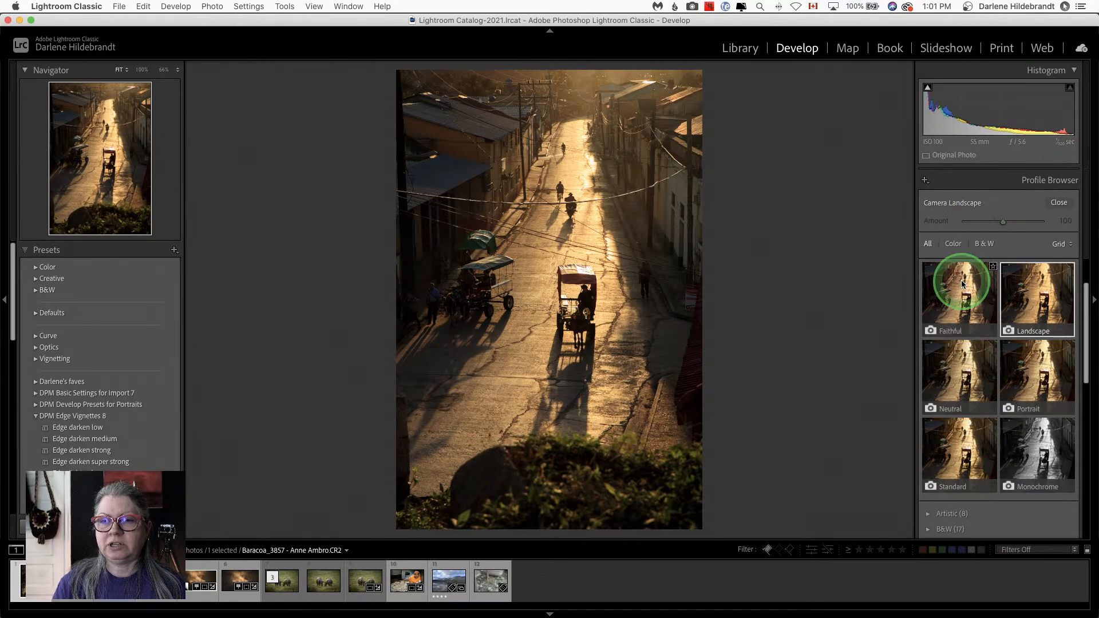
click(1058, 204)
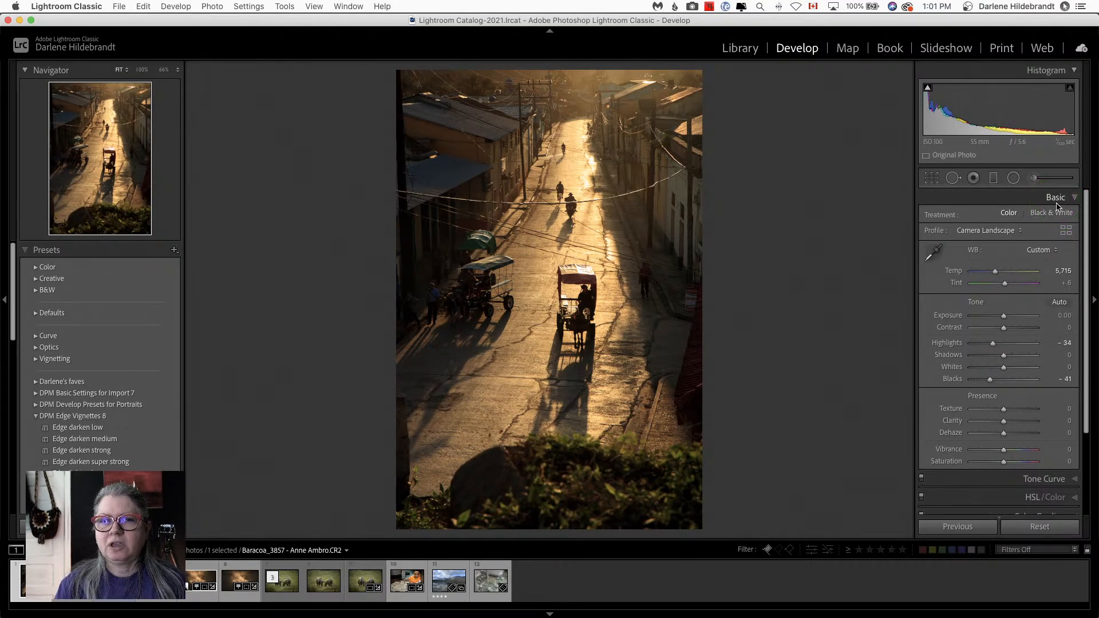
drag(1050, 265, 1057, 265)
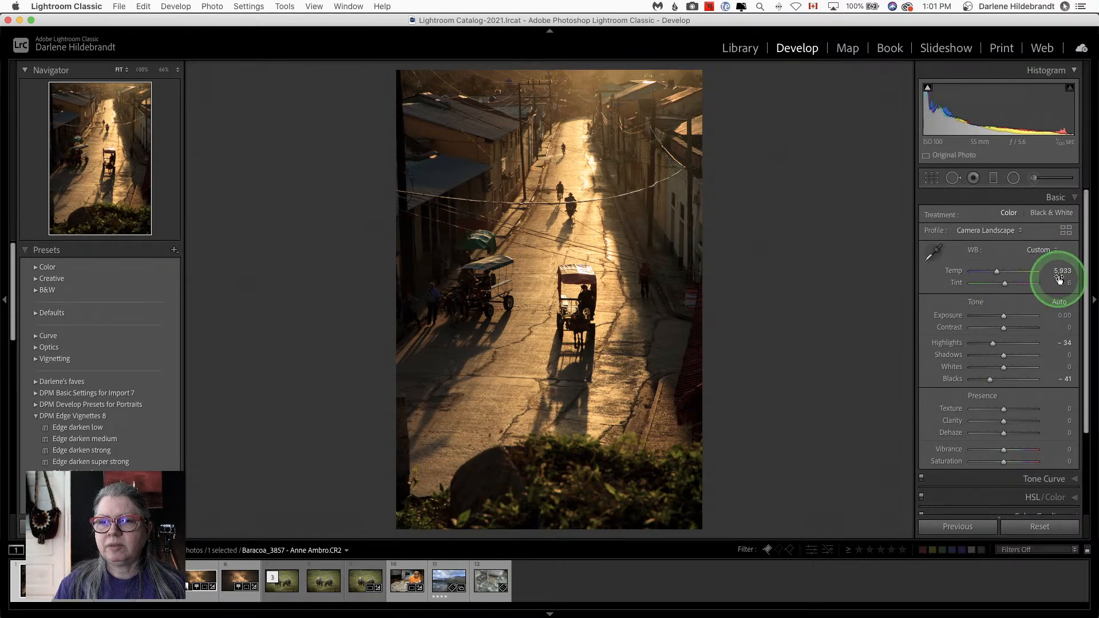
drag(1054, 279, 1058, 283)
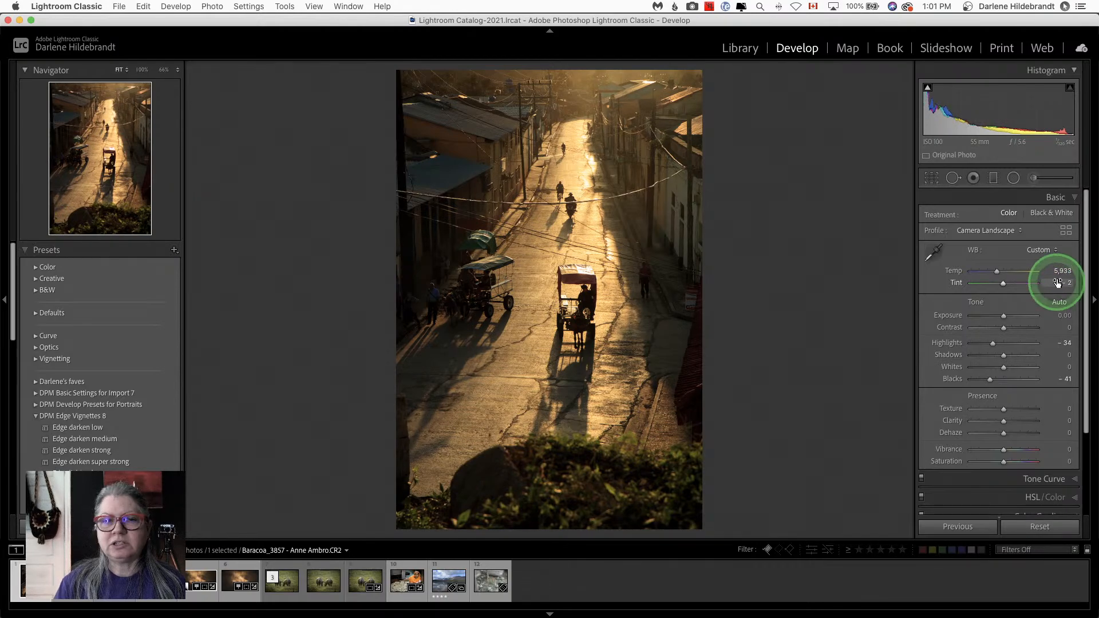
key(backslash)
key(backslash)
key(backslash)
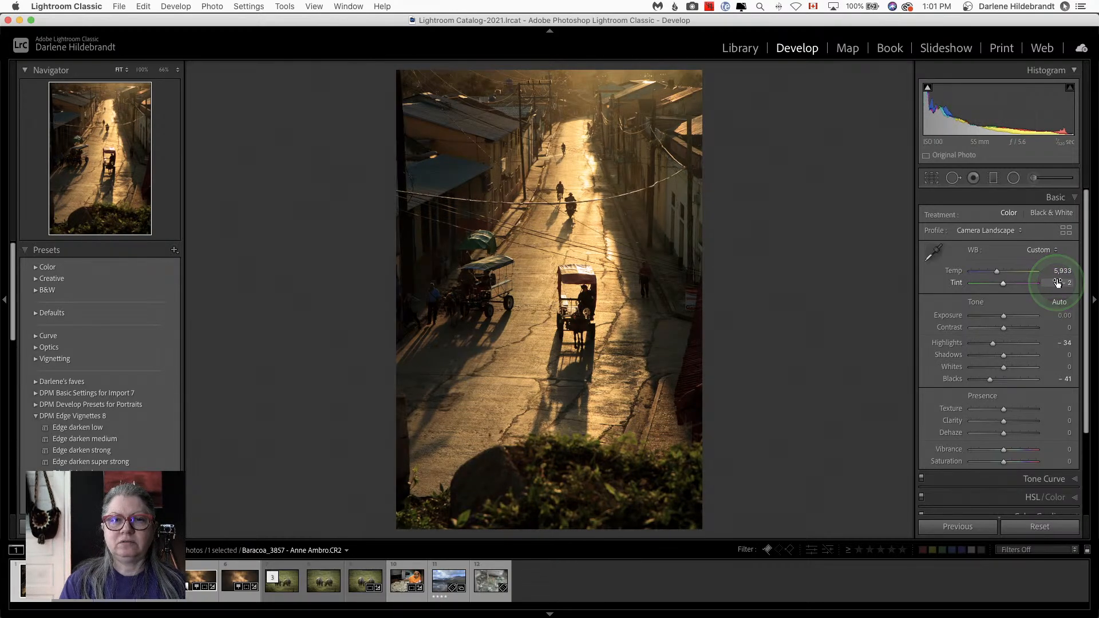
key(backslash)
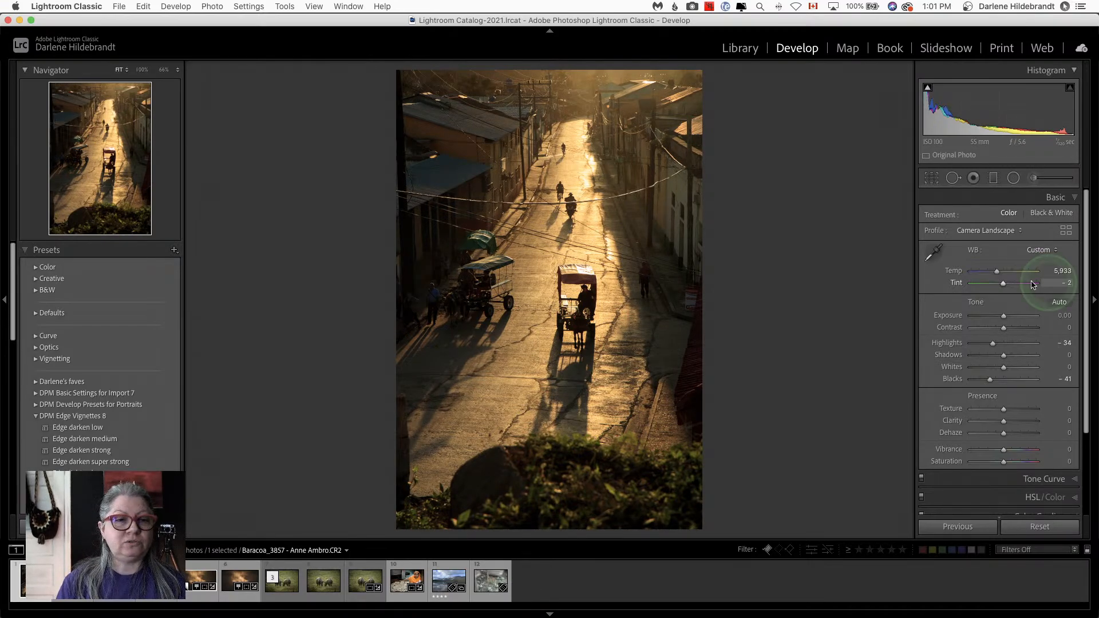
Step: Apply the Edge darken low vignette preset to the street photo and raise its Exposure to +0.35
click(91, 439)
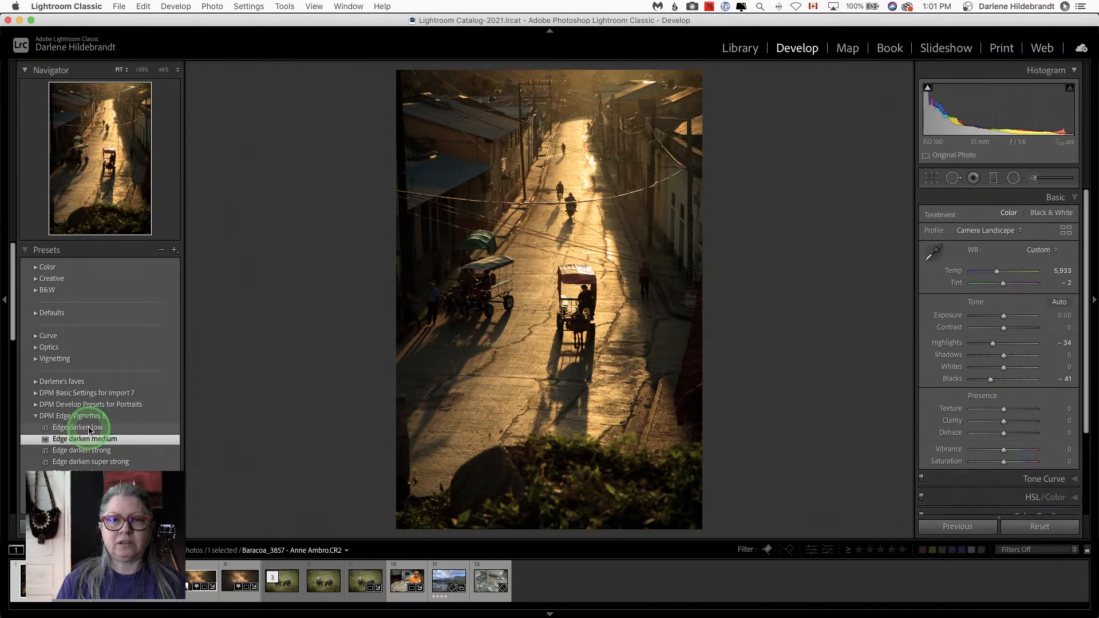
click(86, 428)
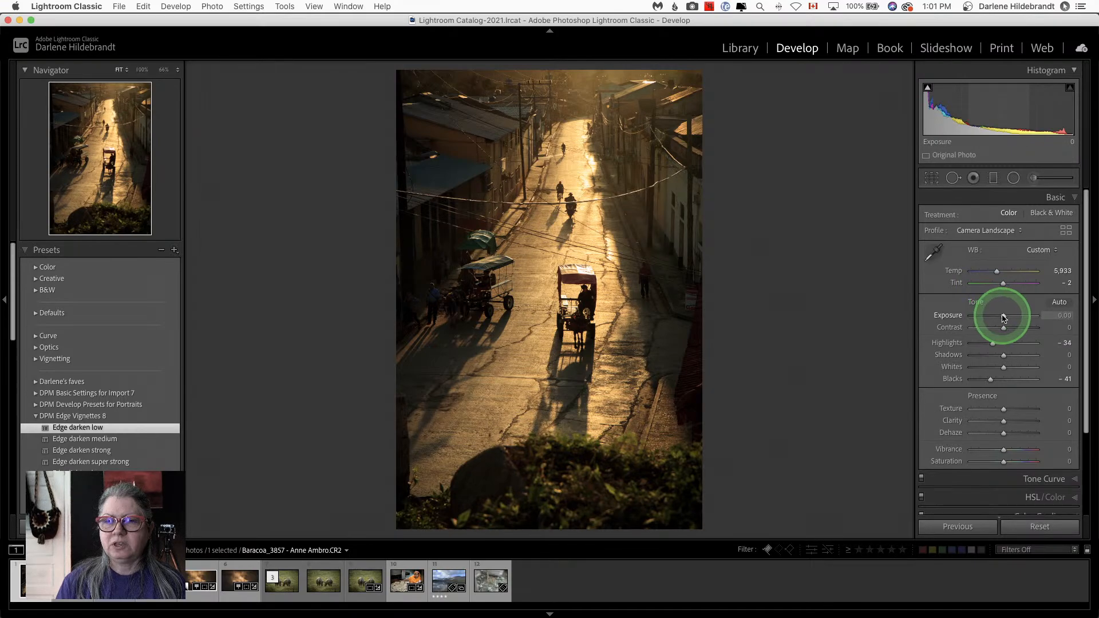
drag(1003, 316, 1007, 319)
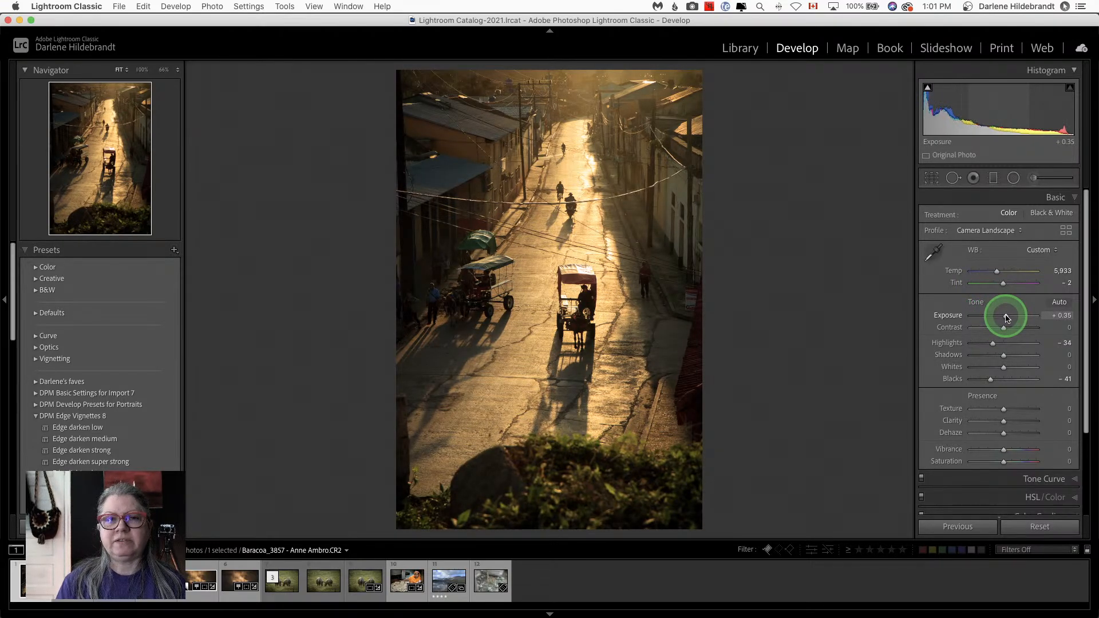
Step: Lower the street photo's Highlights to -48
alt+click(993, 343)
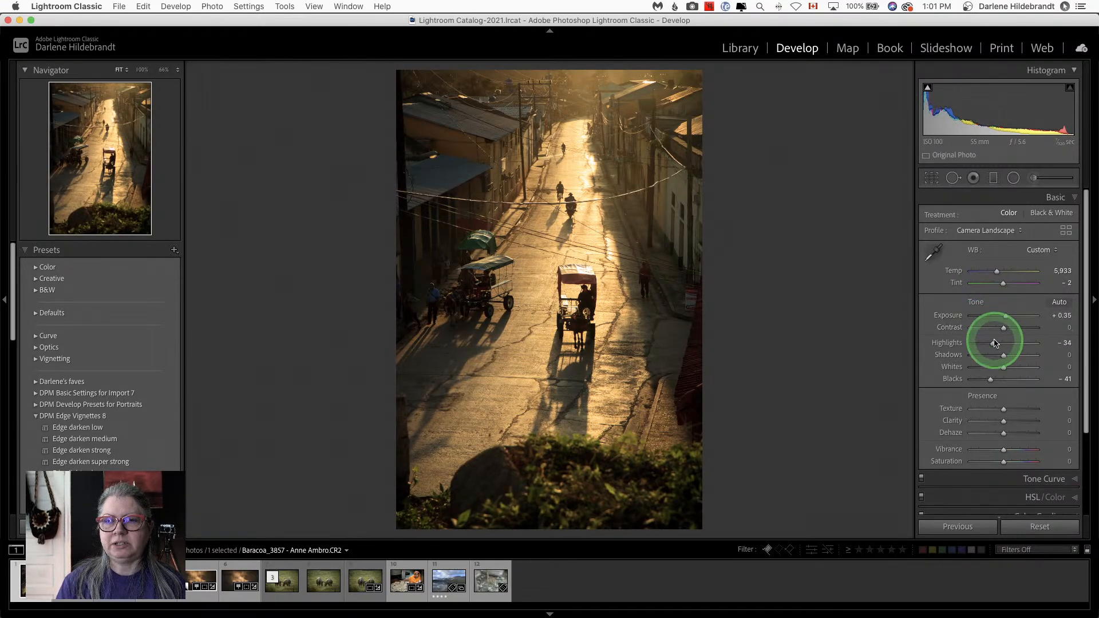
drag(993, 344, 987, 345)
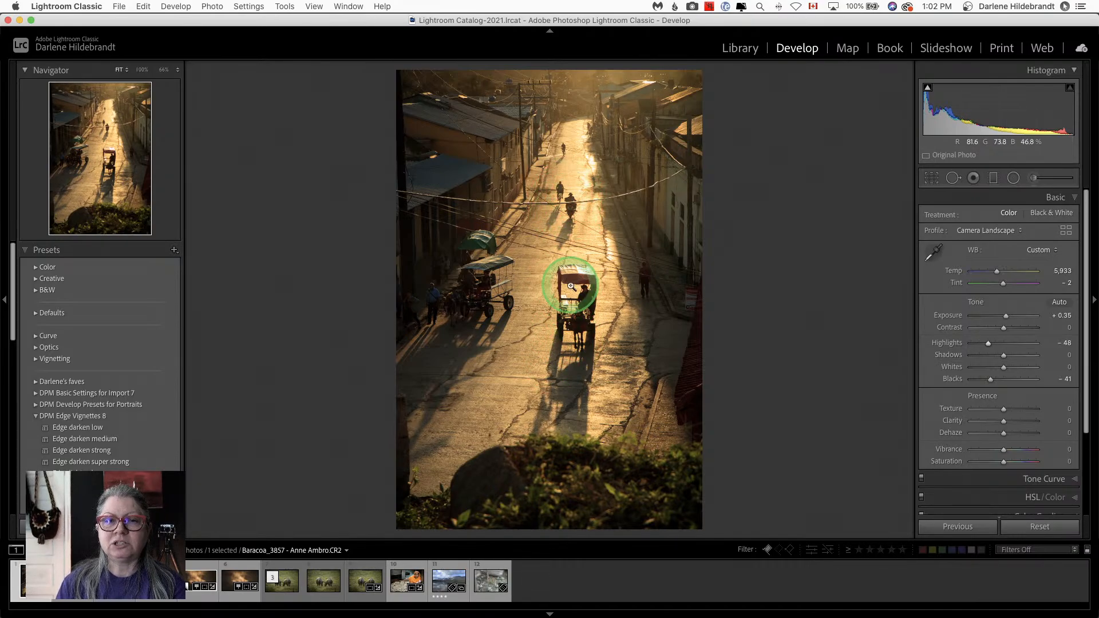
click(905, 289)
Step: Switch to Luminar AI, open the street photo from the catalog in Templates, and return to the main template overview
key(super+Tab)
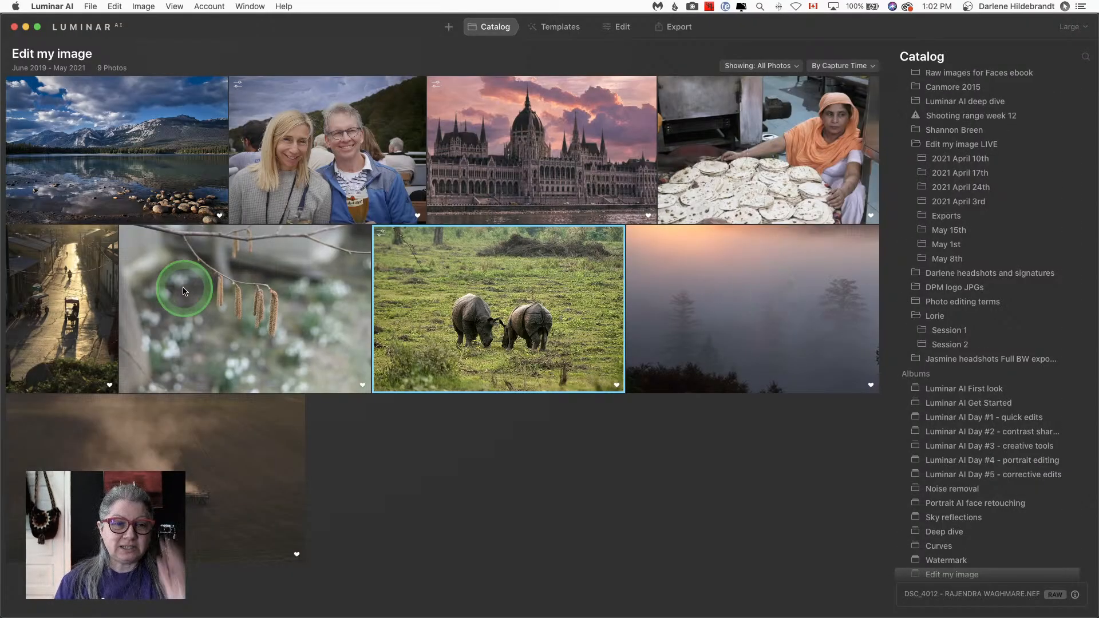
click(32, 278)
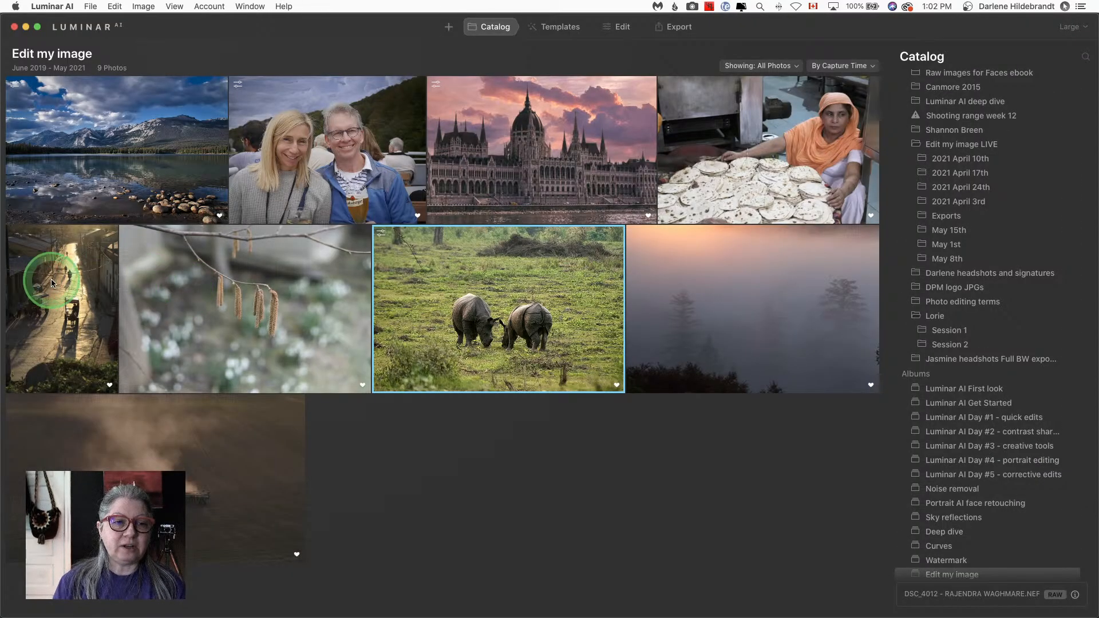
click(556, 29)
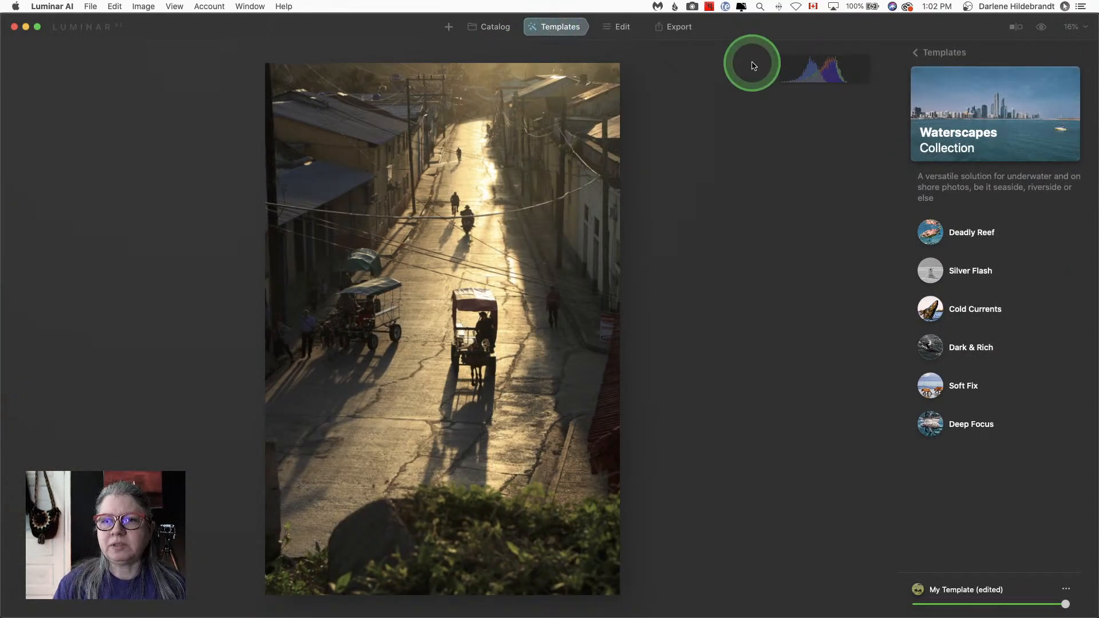
click(931, 57)
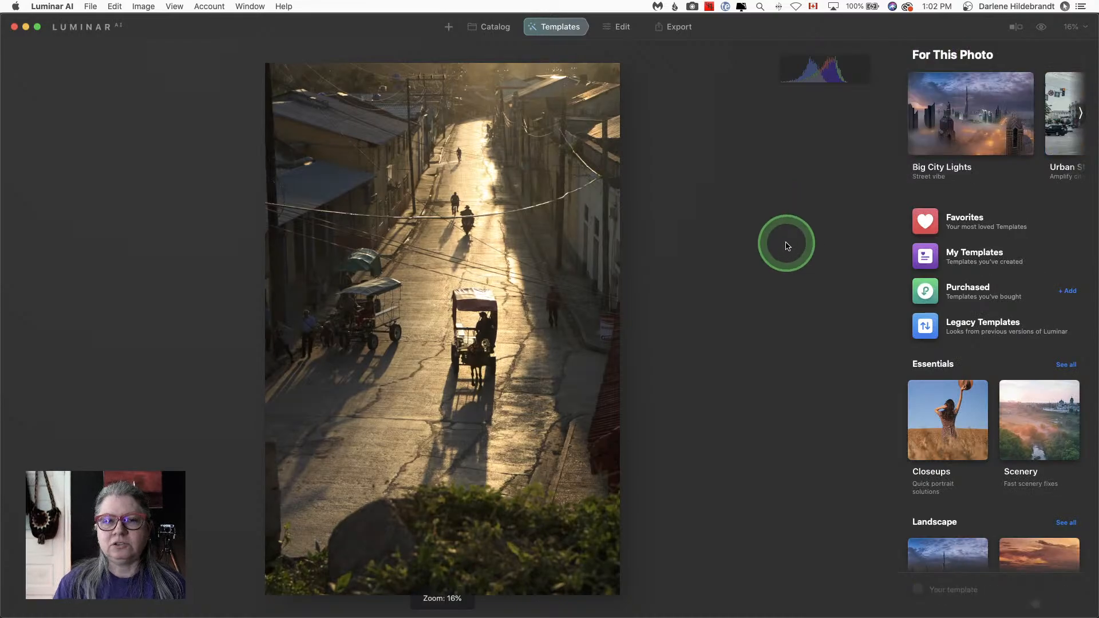
Step: Switch back to Lightroom Classic and send the street photo for editing in Luminar AI
key(super+Tab)
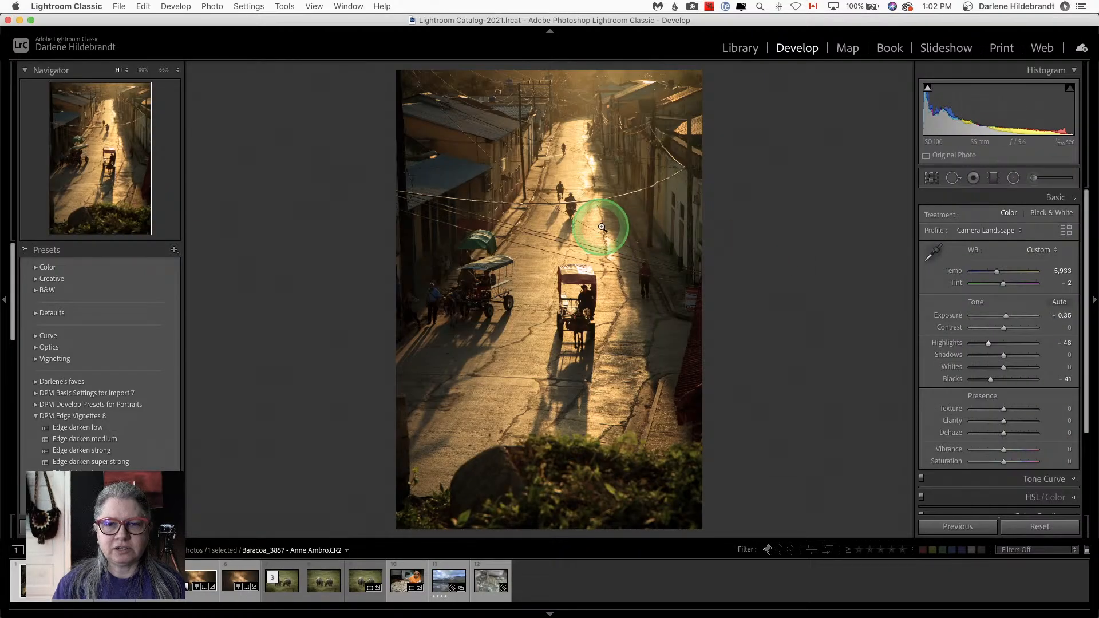
right_click(614, 223)
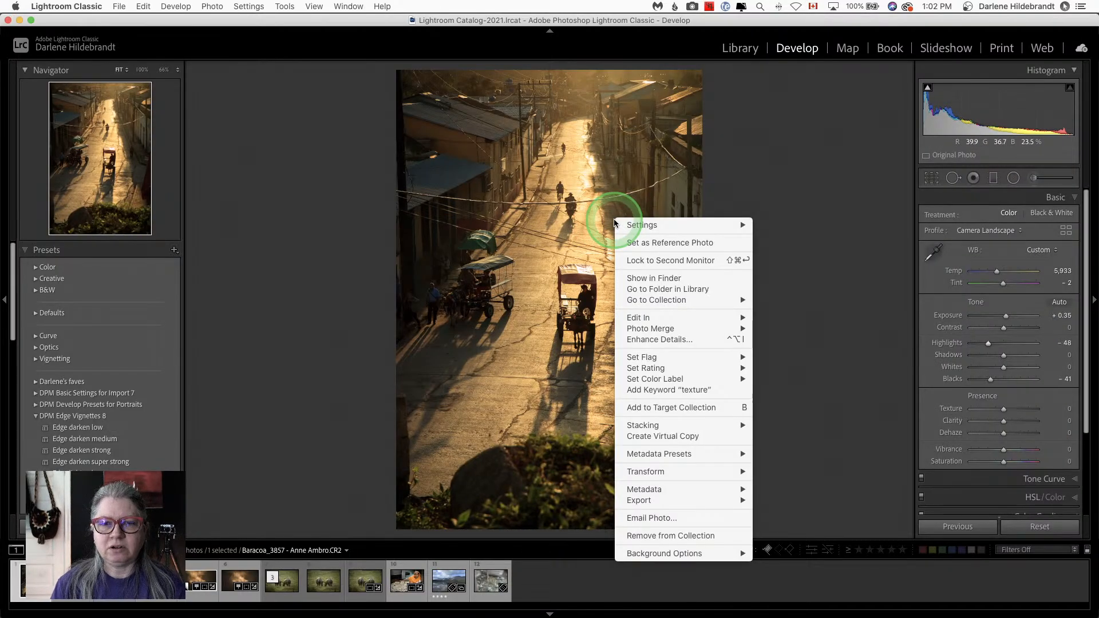
click(639, 318)
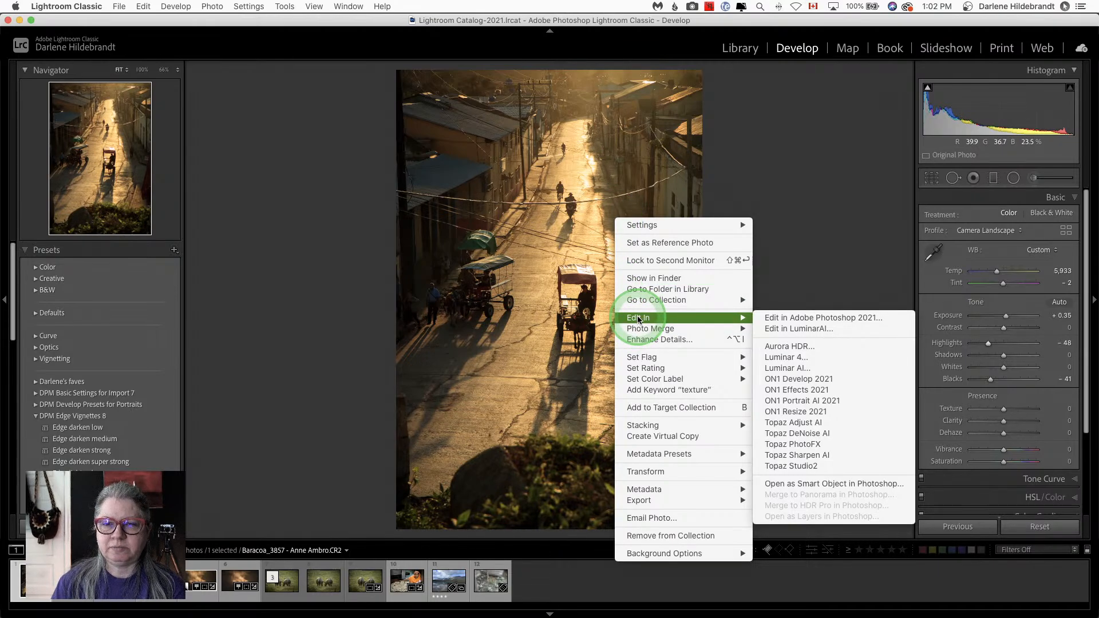
click(795, 370)
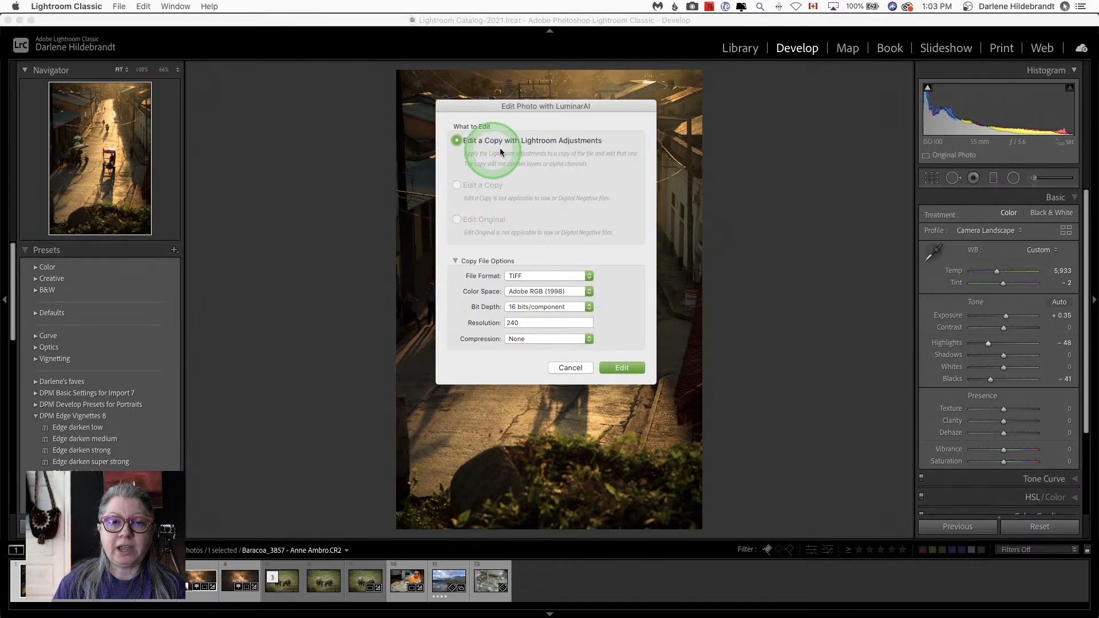
Step: Set the adjusted copy's file format to JPEG and color space to sRGB, and create it for editing
click(530, 276)
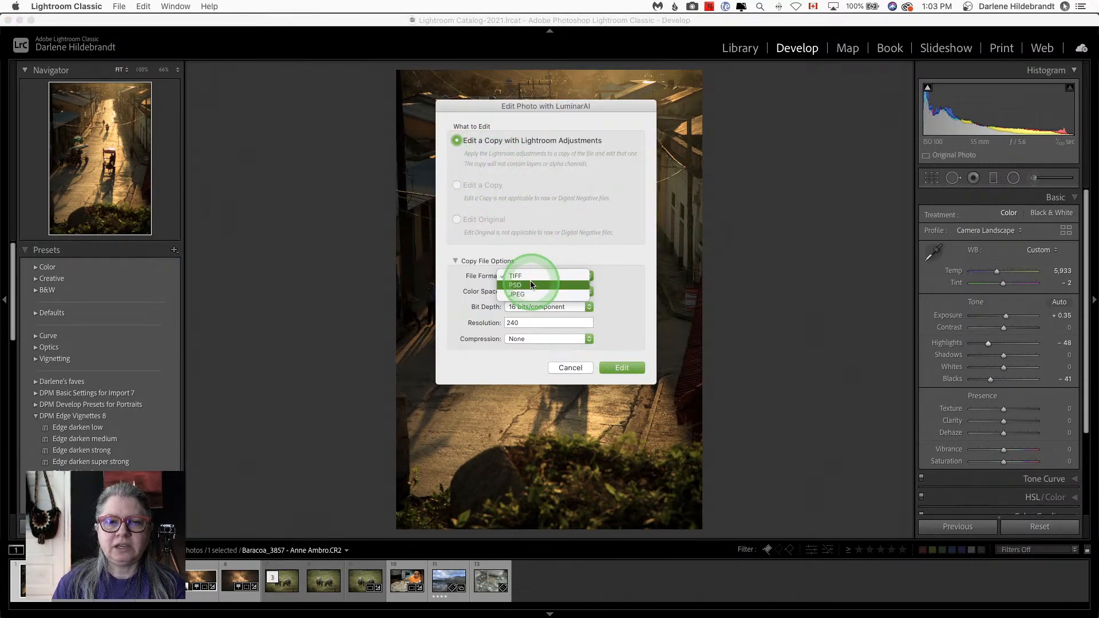
click(530, 294)
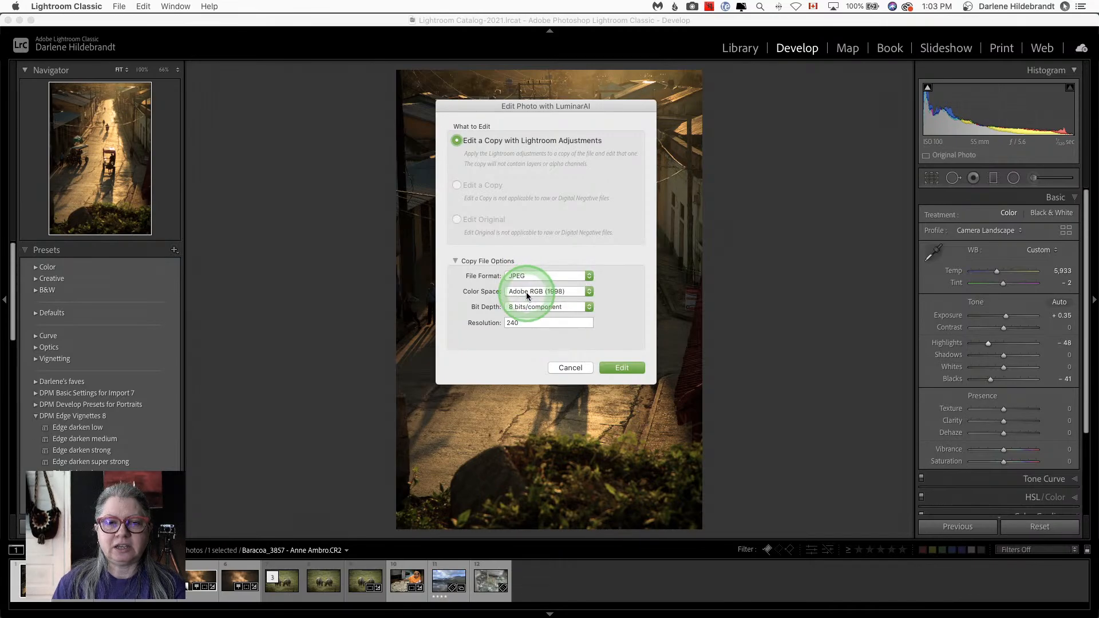
click(527, 292)
click(527, 310)
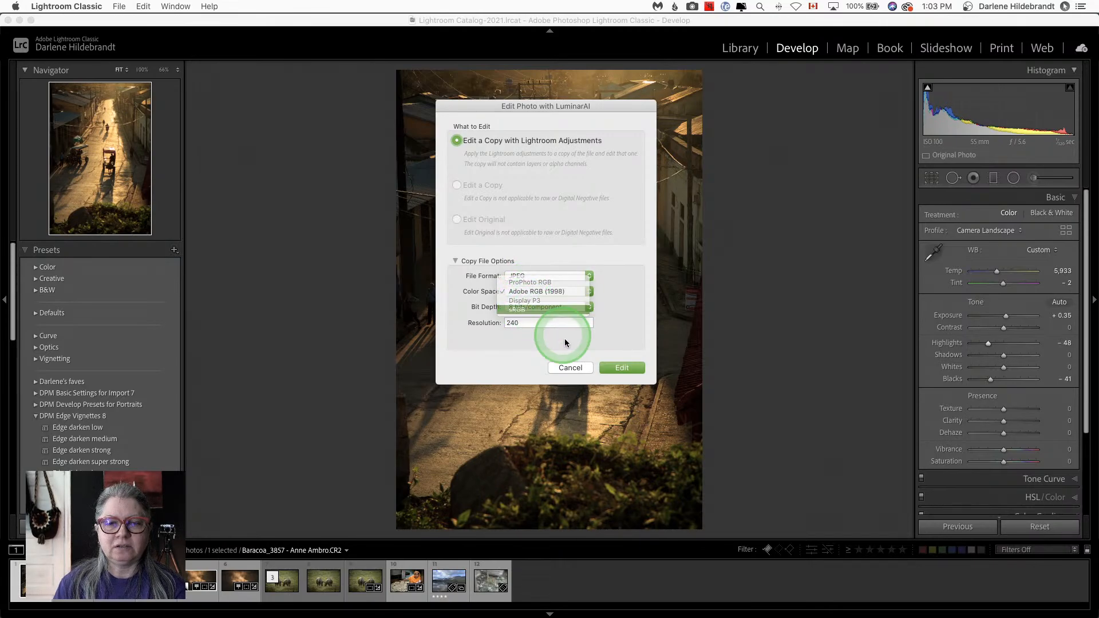
click(618, 367)
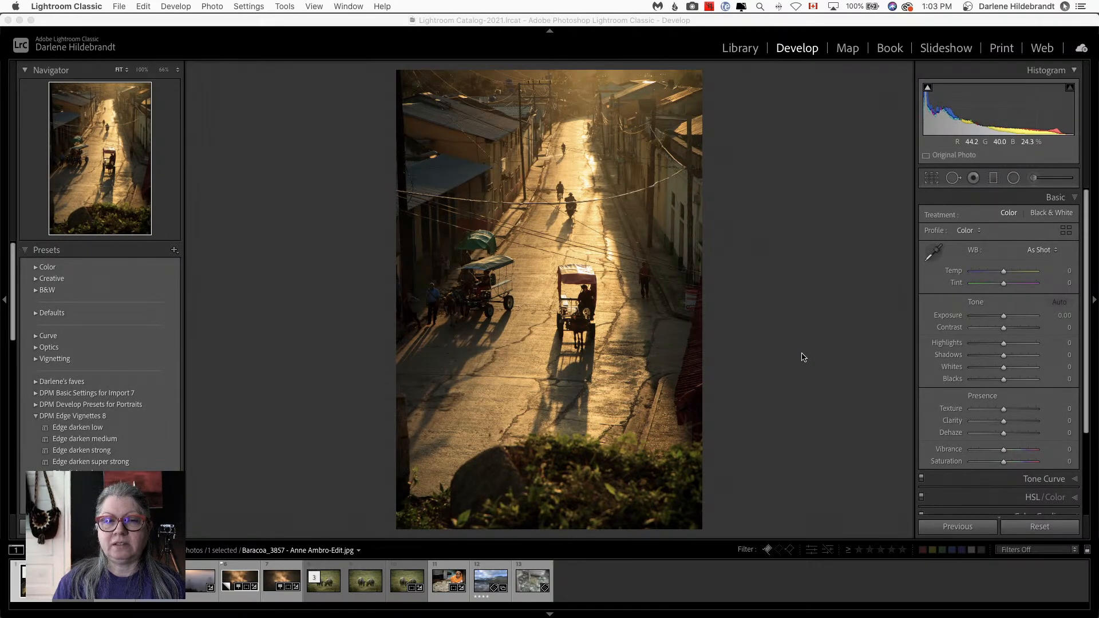
Step: Switch to the open Luminar AI window, return to its catalog, and quit the application
click(802, 357)
key(super+Tab)
key(super+Tab)
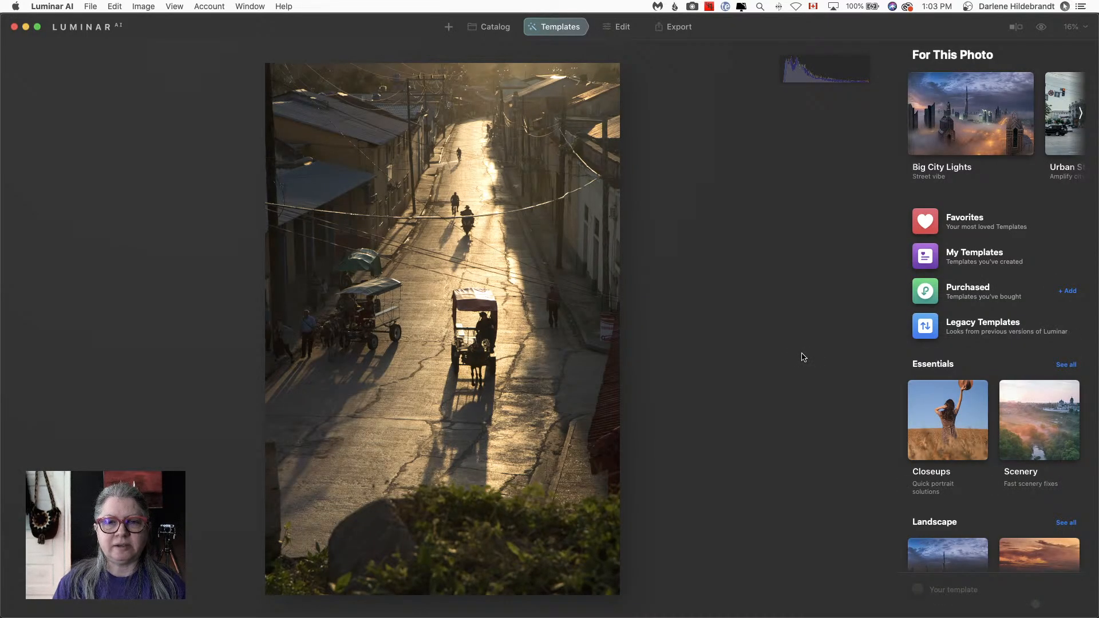
click(494, 27)
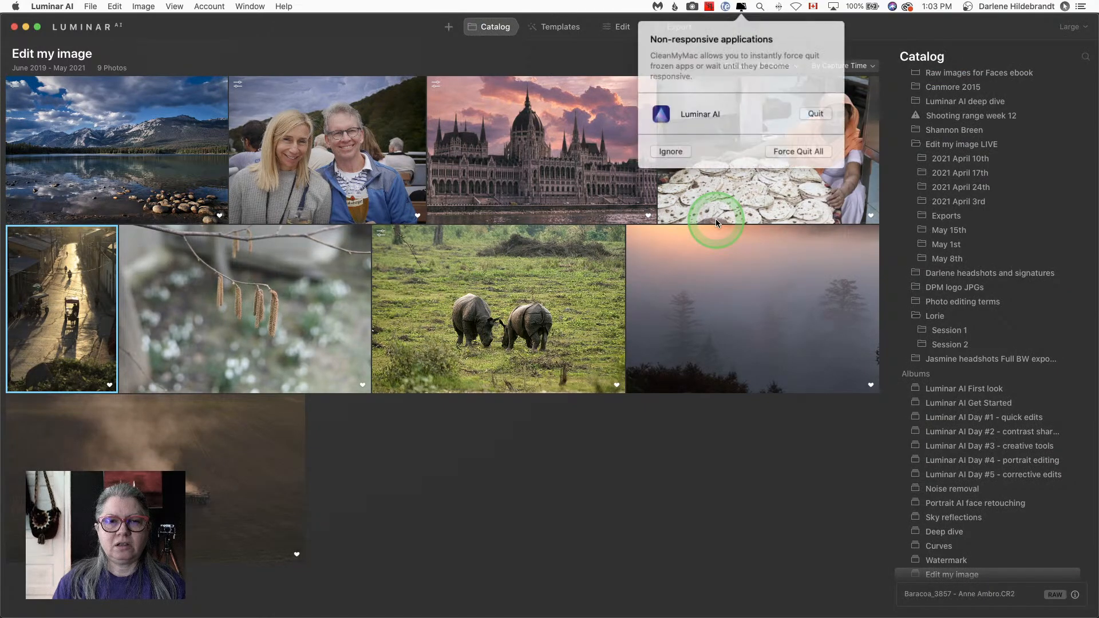
key(super+Tab)
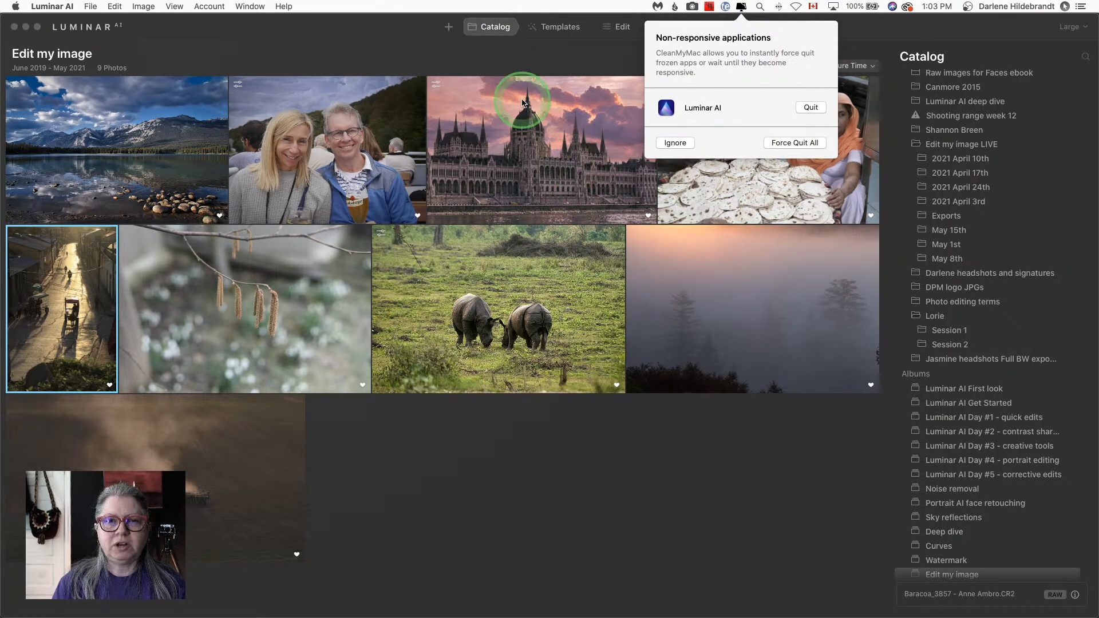
click(363, 63)
key(super+Tab)
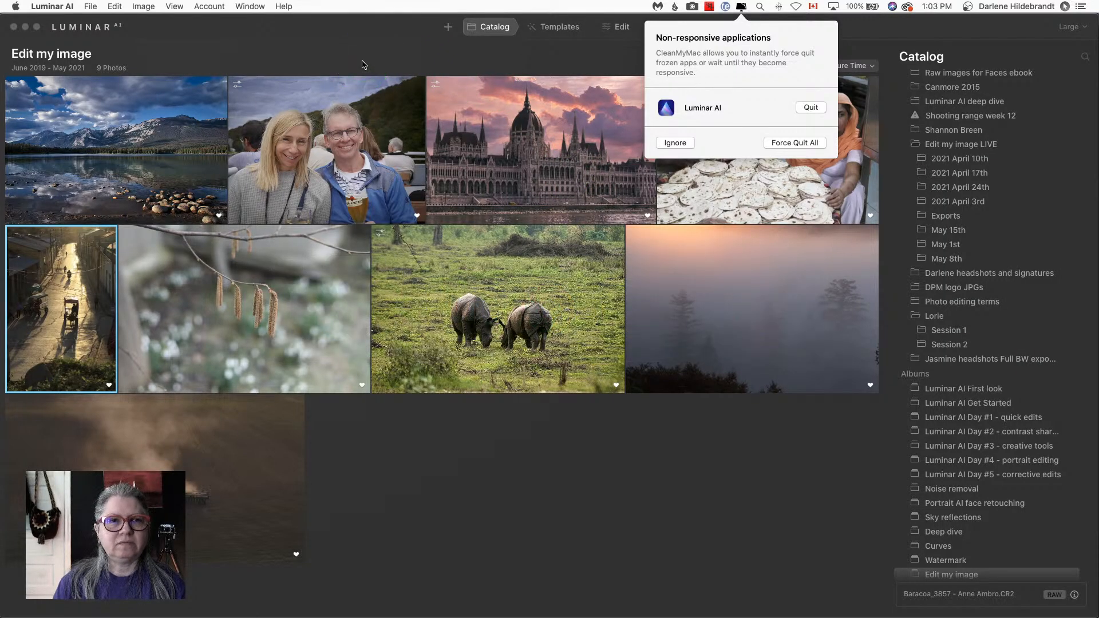
click(364, 54)
key(super+q)
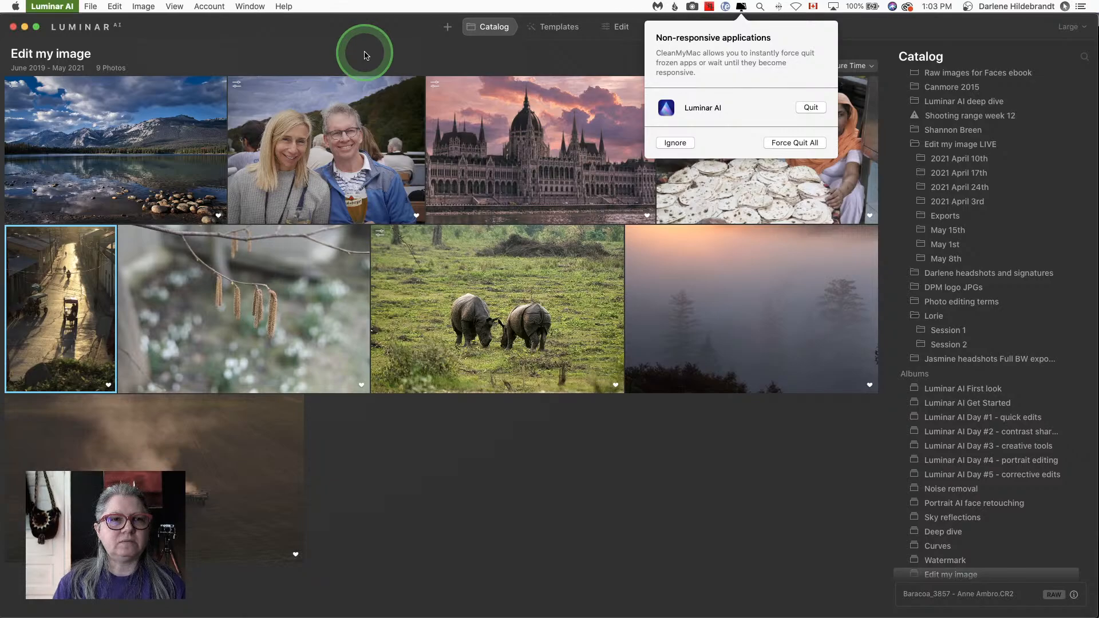
click(523, 271)
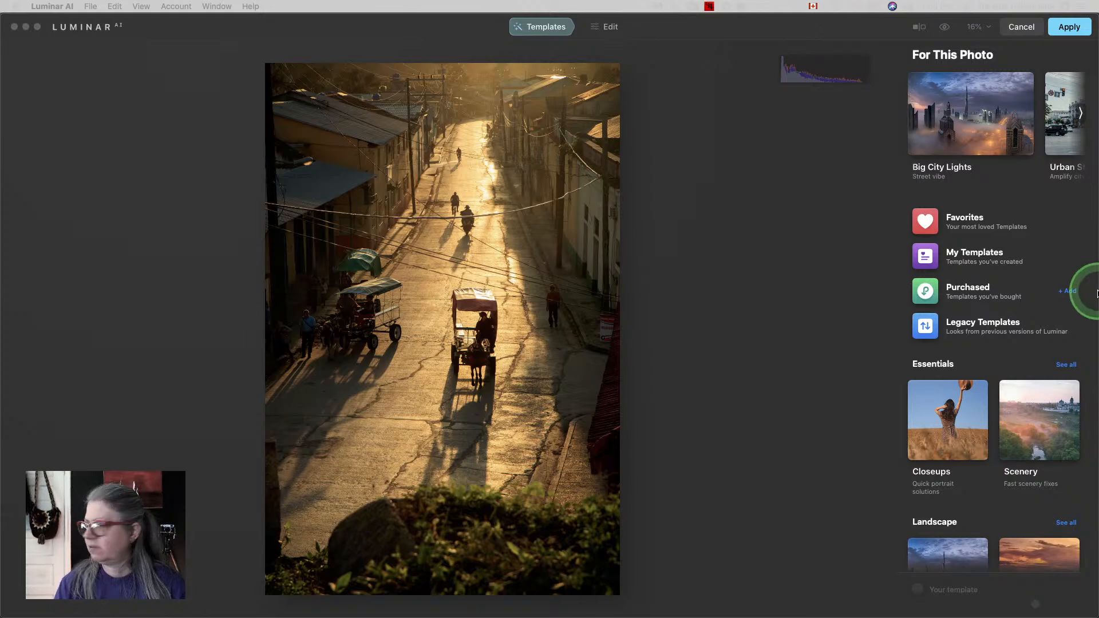
Step: Show the editing tools for the street photo copy in the Luminar AI plugin window
click(765, 233)
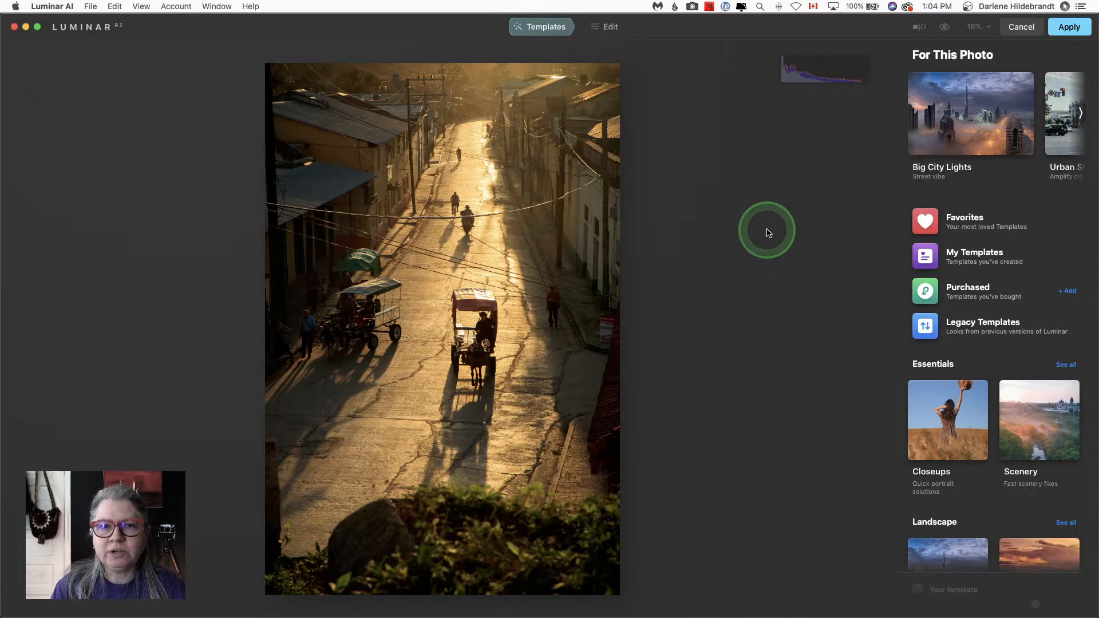
click(610, 27)
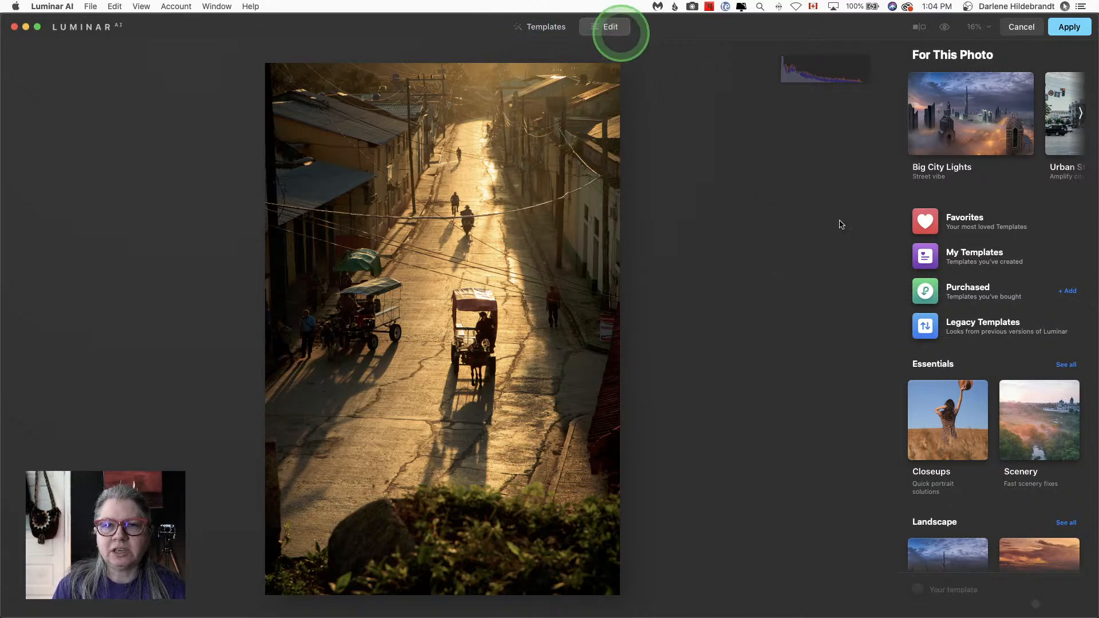
scroll(944, 279, down, 5)
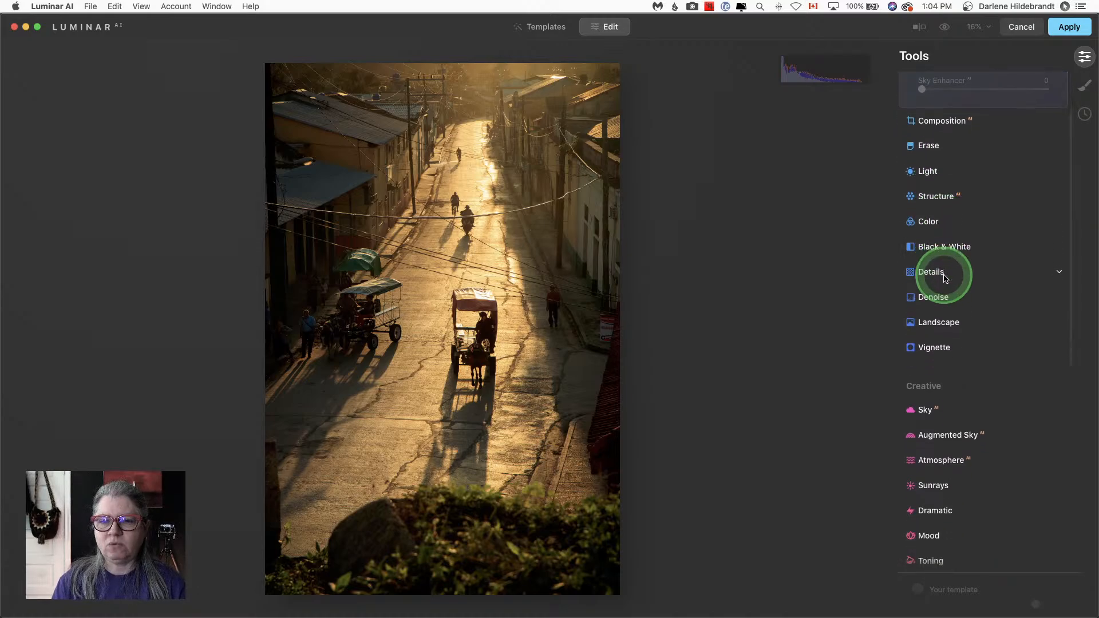
Step: Look into the Mood tool, try the Dramatic effect on the street photo, and return its Amount to 0
click(927, 335)
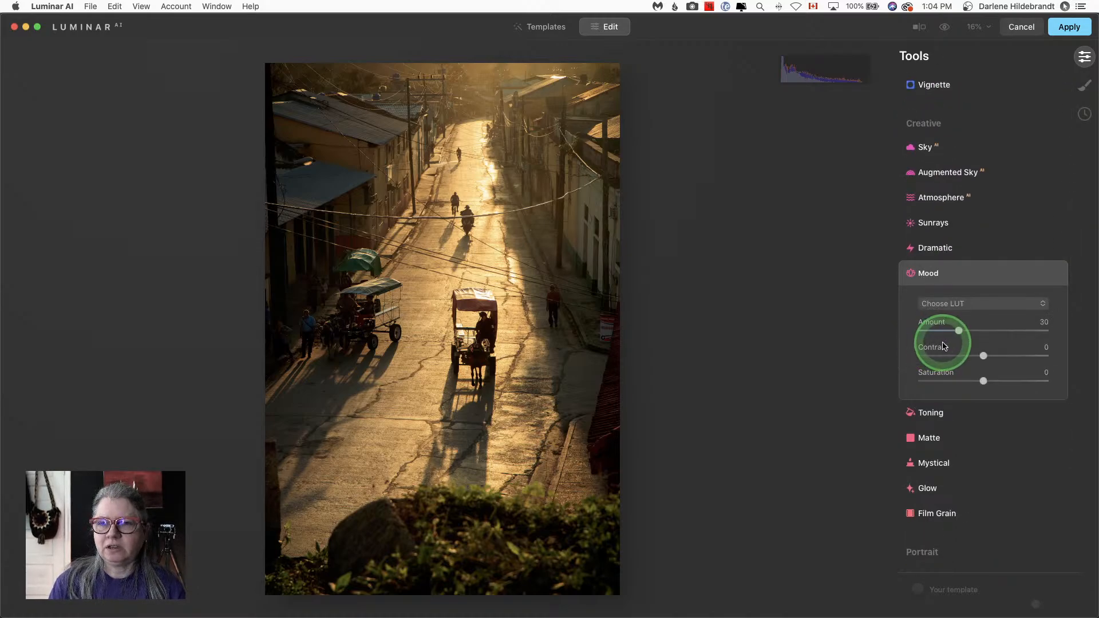
click(927, 248)
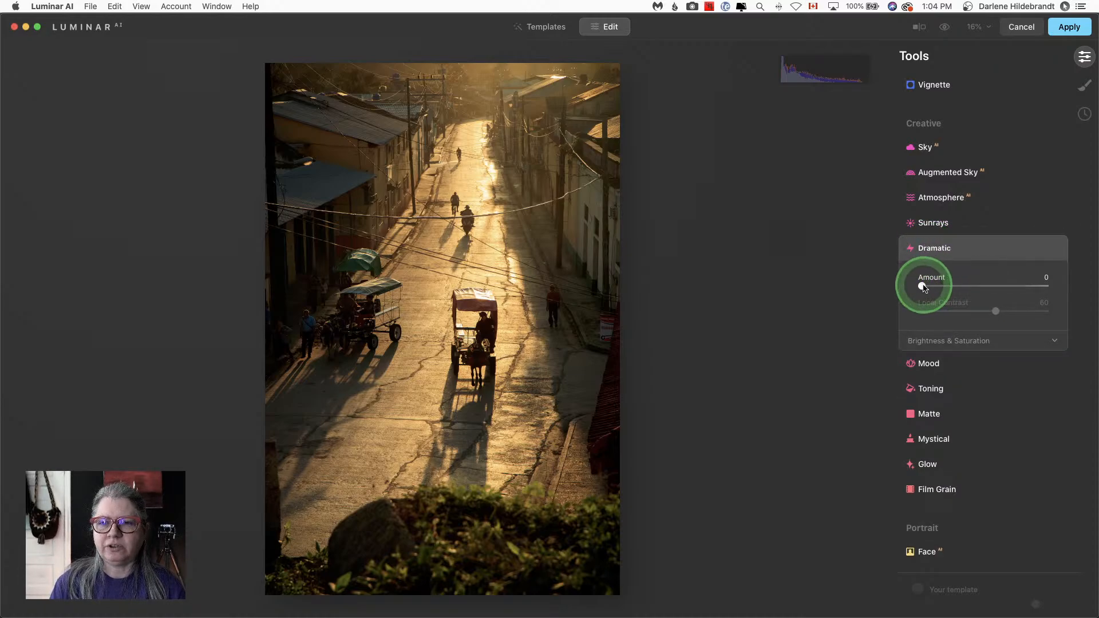
drag(923, 285, 888, 277)
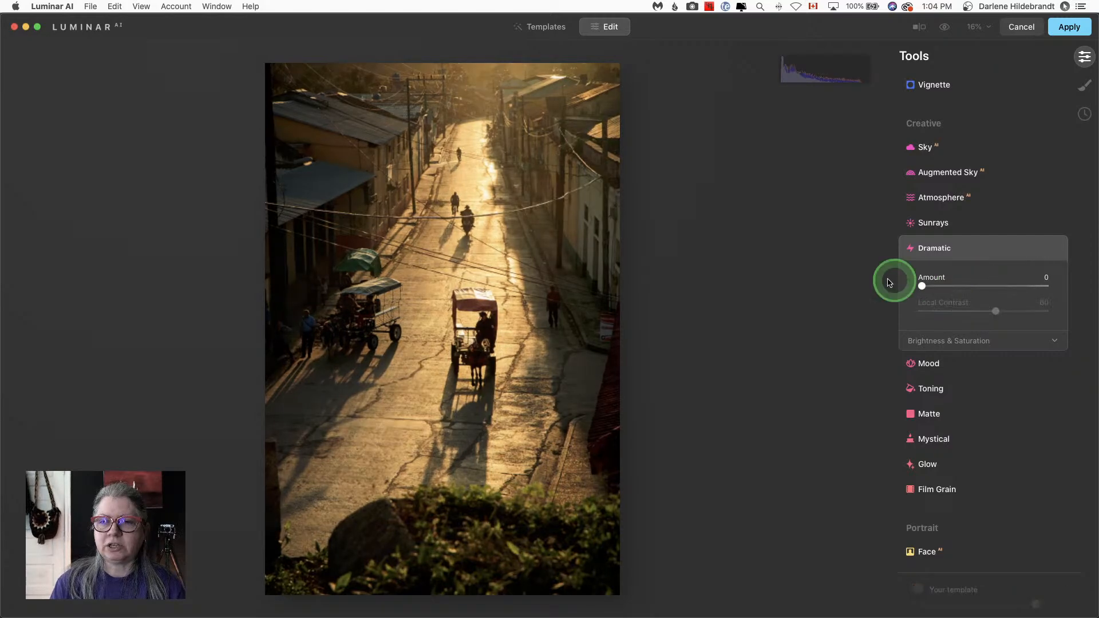
click(952, 250)
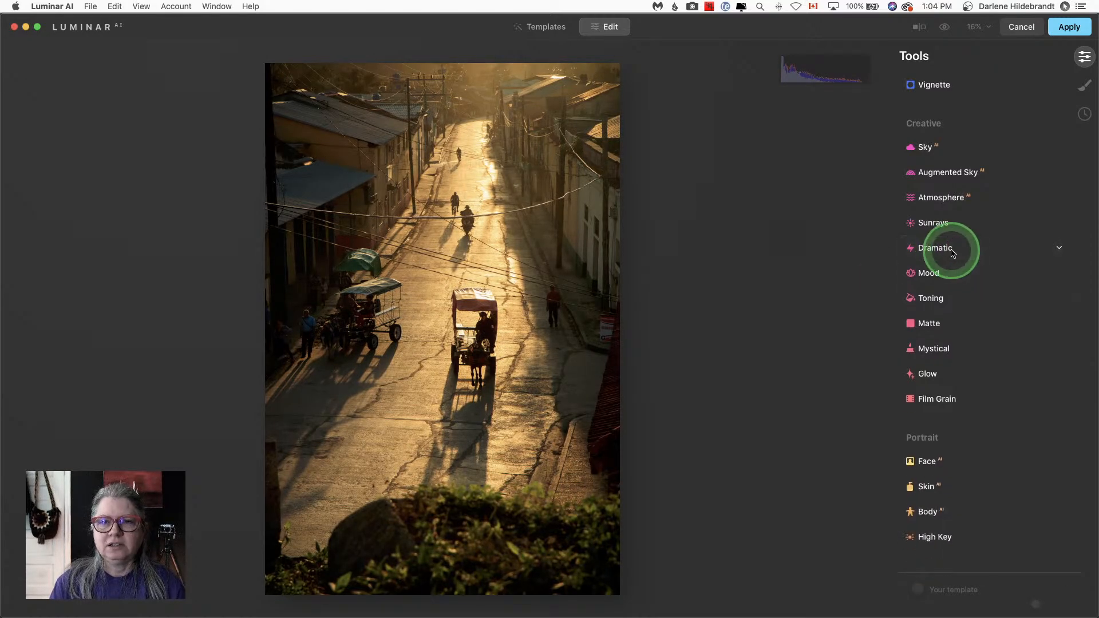
Step: Add Sunrays to the street photo with an Amount of 44 and inspect the rays up close
click(935, 225)
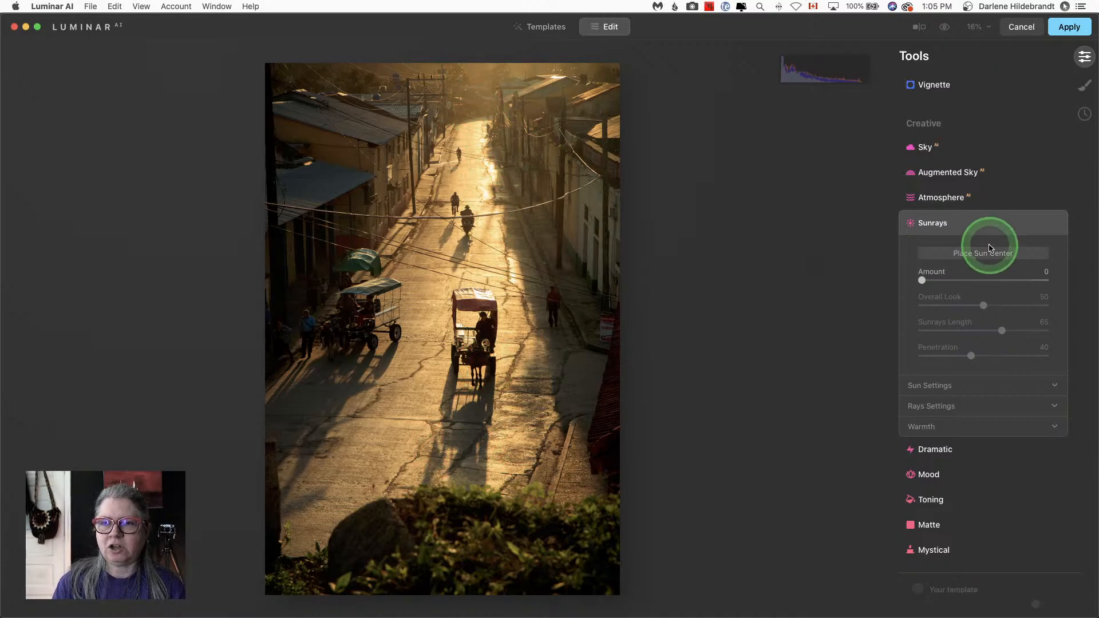
click(977, 281)
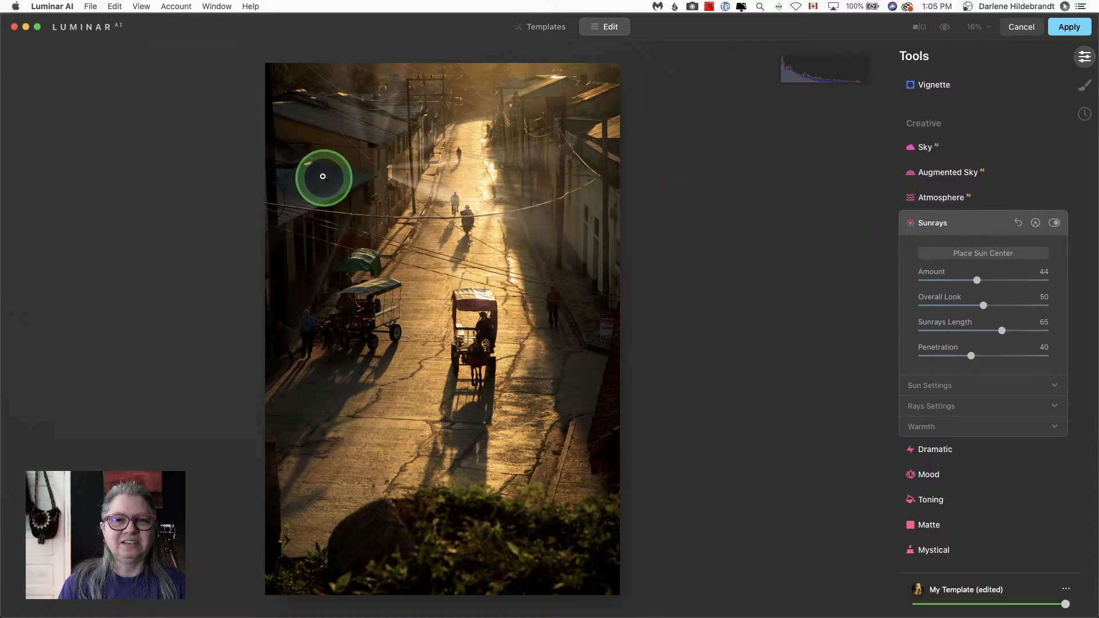
double_click(367, 180)
drag(408, 197, 432, 293)
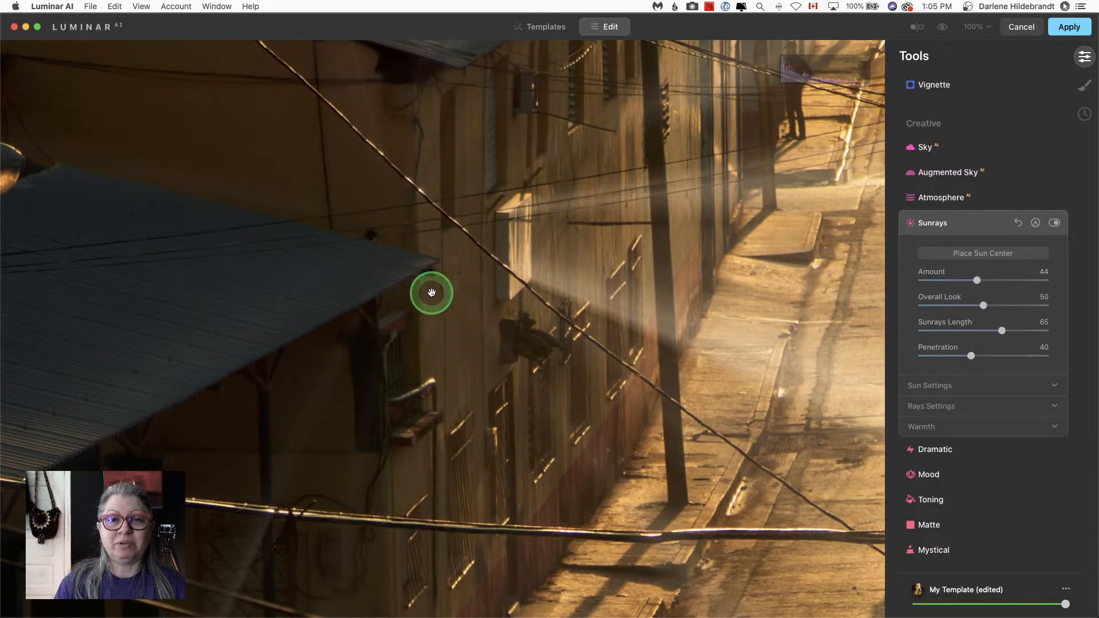
double_click(432, 292)
Step: Place the sun center just above the photo's upper edge, over the far end of the street
click(996, 255)
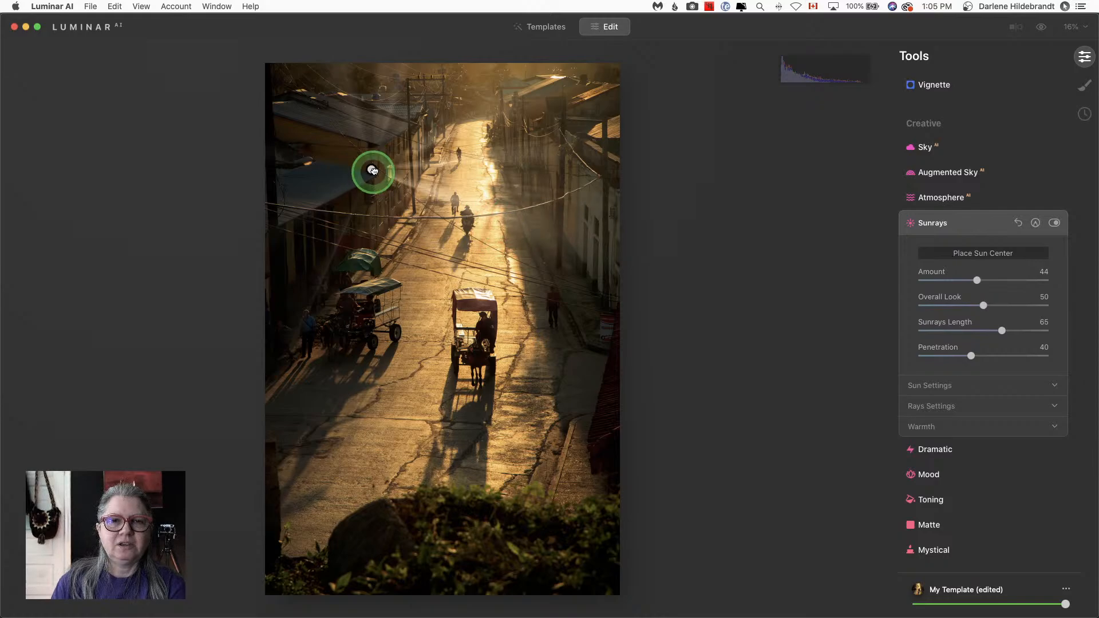
click(441, 78)
drag(464, 57, 471, 55)
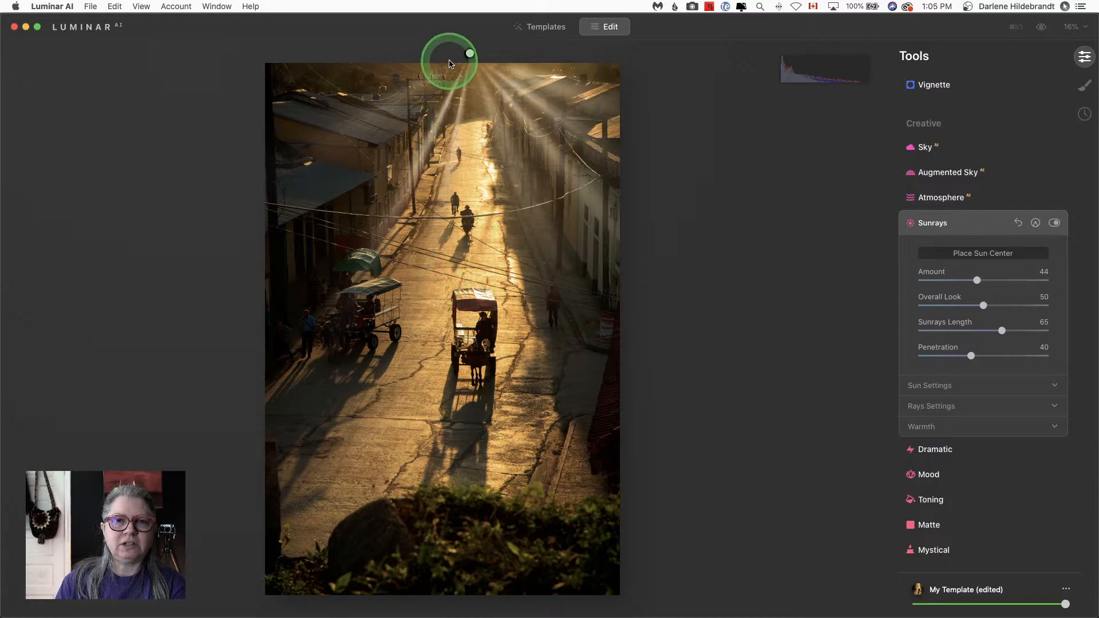
drag(470, 53, 481, 57)
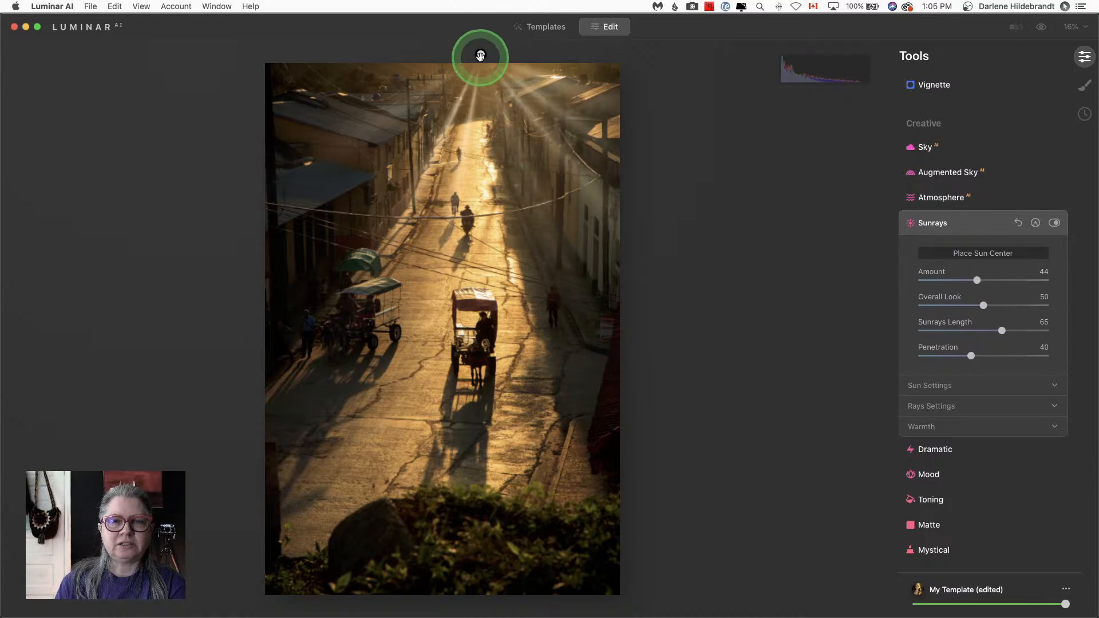
click(981, 255)
Step: Warm the light rays by setting Sunrays Warmth to 62 and Sun Warmth to 36
click(928, 425)
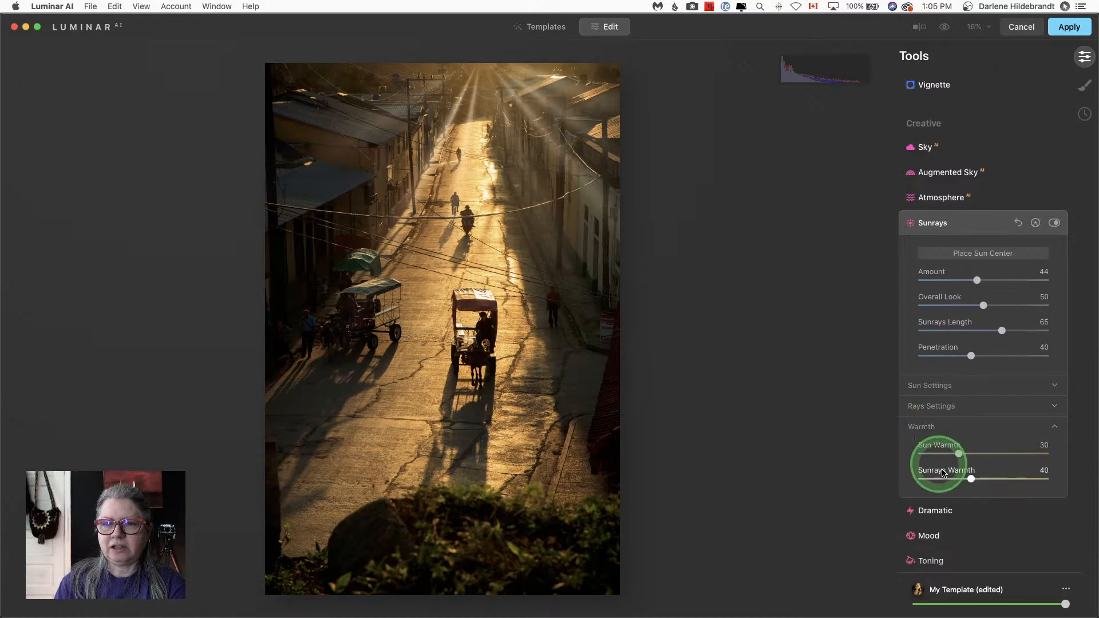
drag(969, 479, 966, 454)
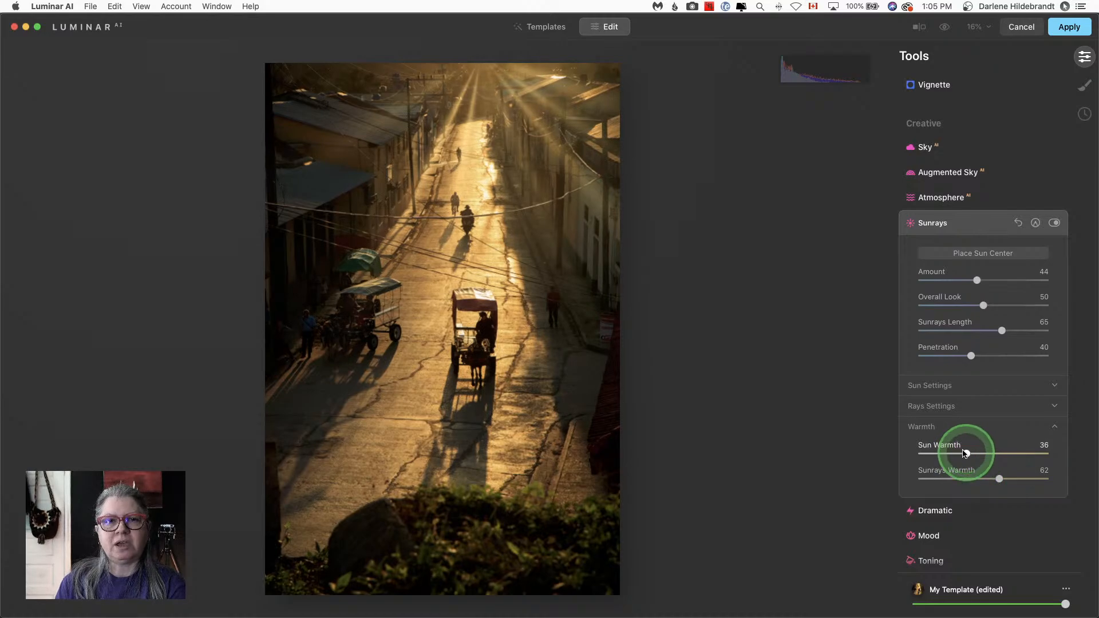
Step: Refine the sunrays with Penetration 30, Number of Sunrays 22, and Randomize 25
click(932, 405)
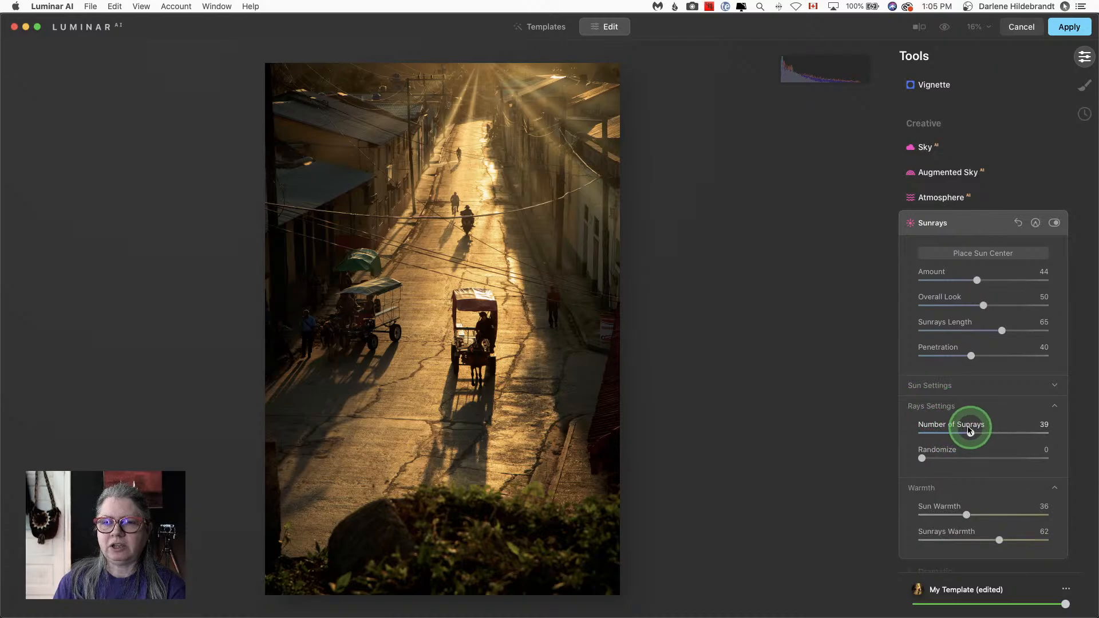
drag(970, 431, 956, 431)
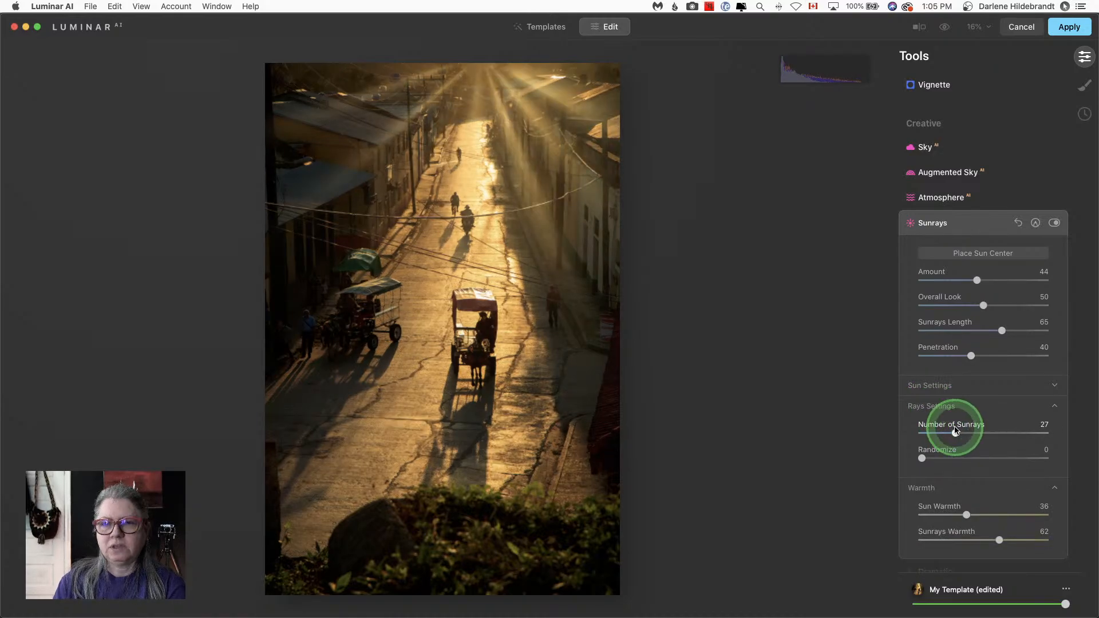
drag(971, 356, 967, 358)
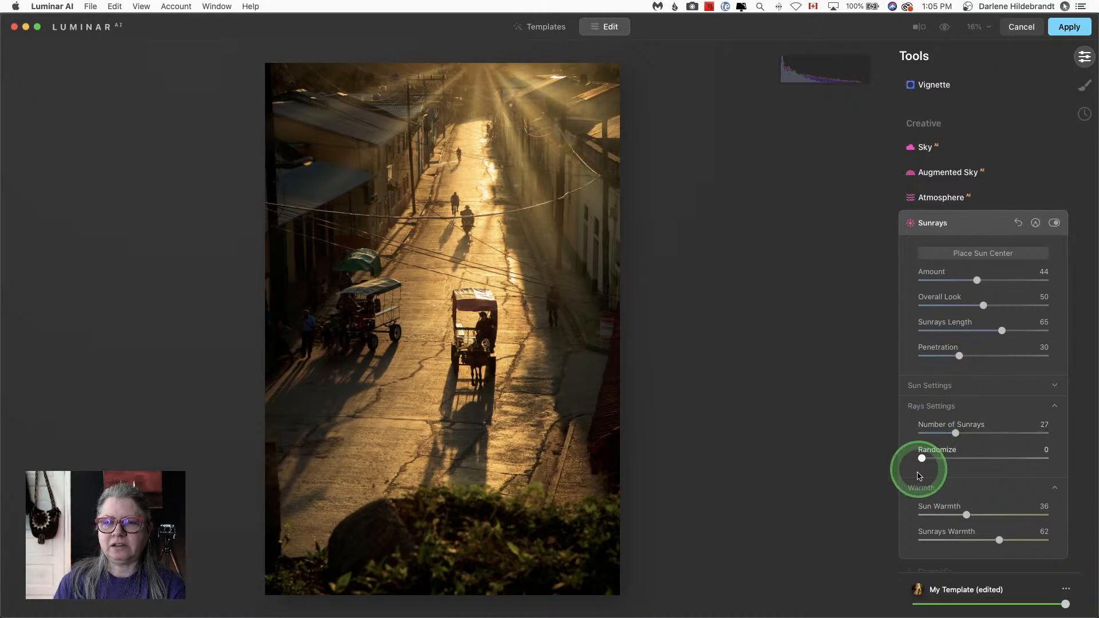
drag(923, 458, 943, 461)
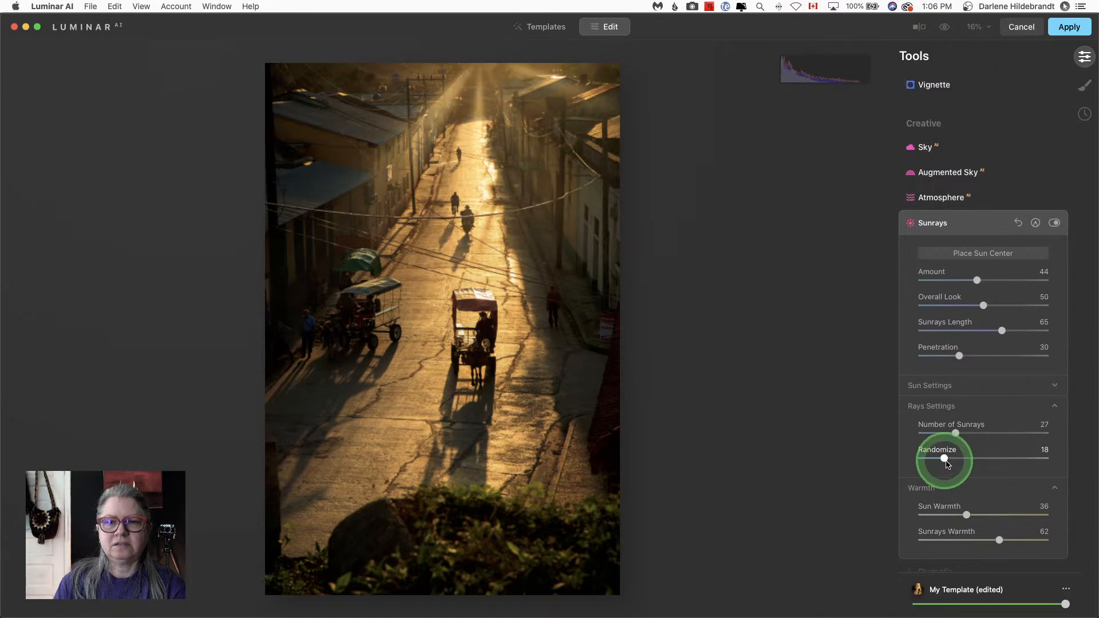
drag(944, 458, 947, 461)
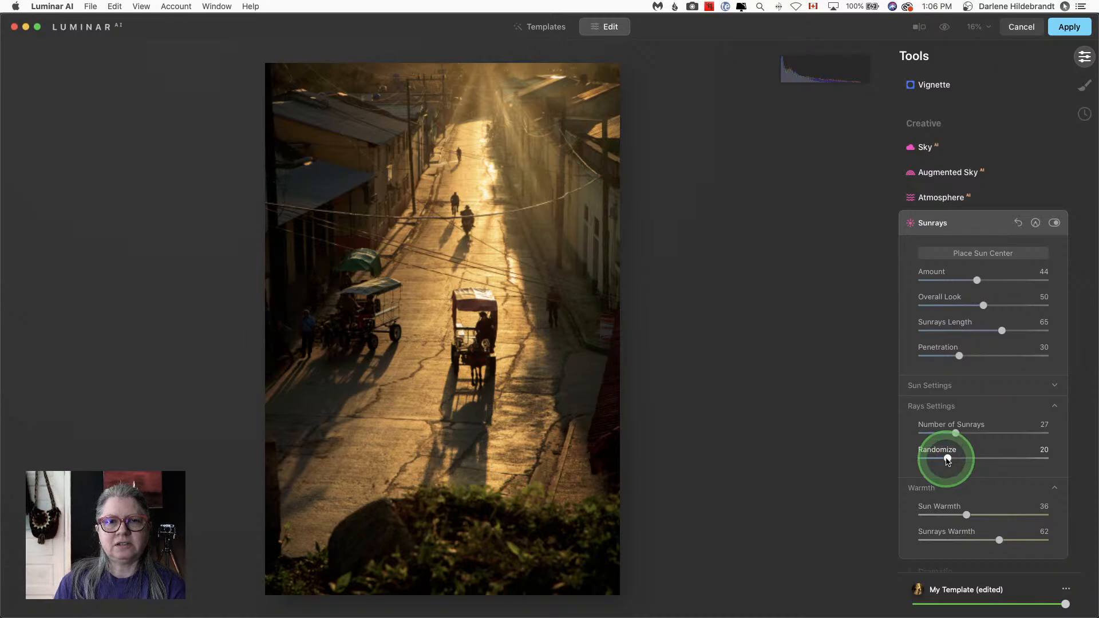
drag(948, 460, 960, 464)
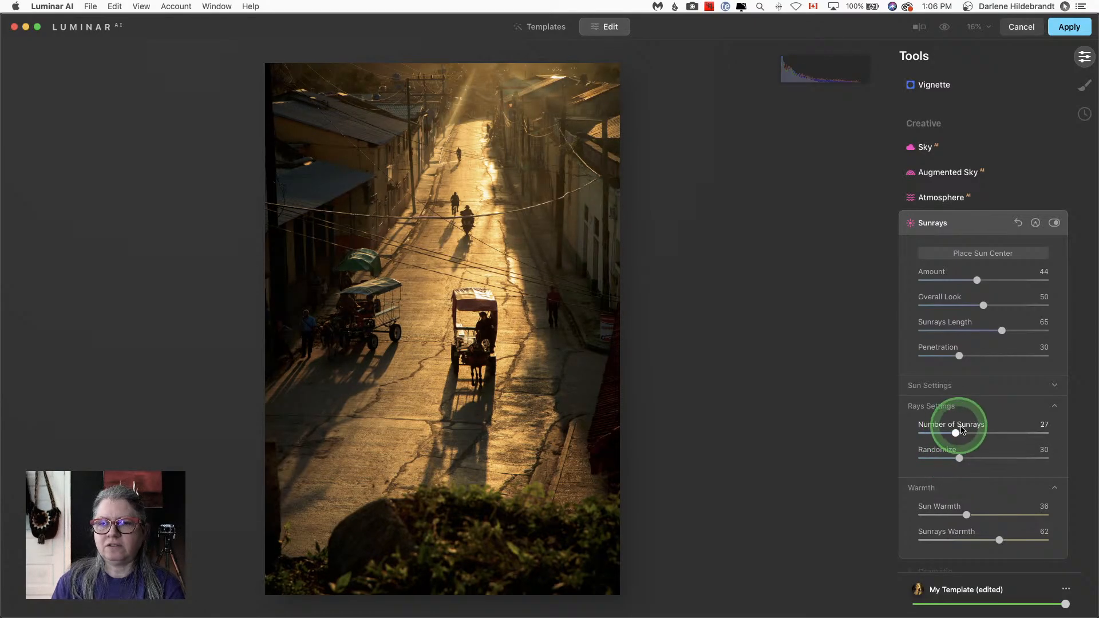
click(986, 433)
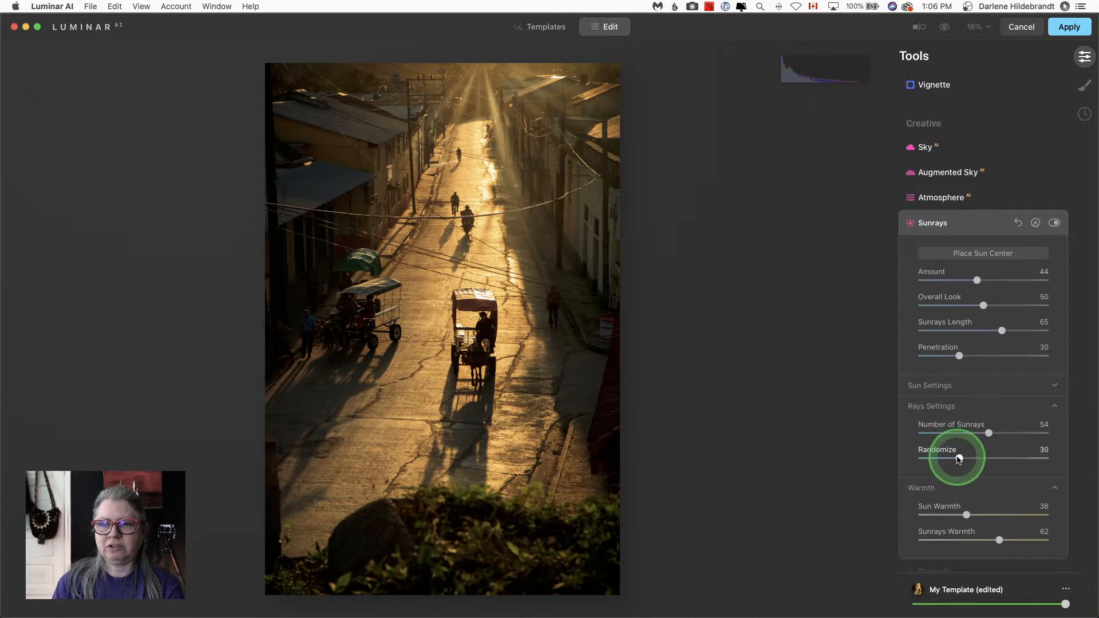
mouse_move(963, 458)
mouse_down()
mouse_move(1011, 457)
mouse_move(941, 458)
mouse_move(956, 460)
mouse_up()
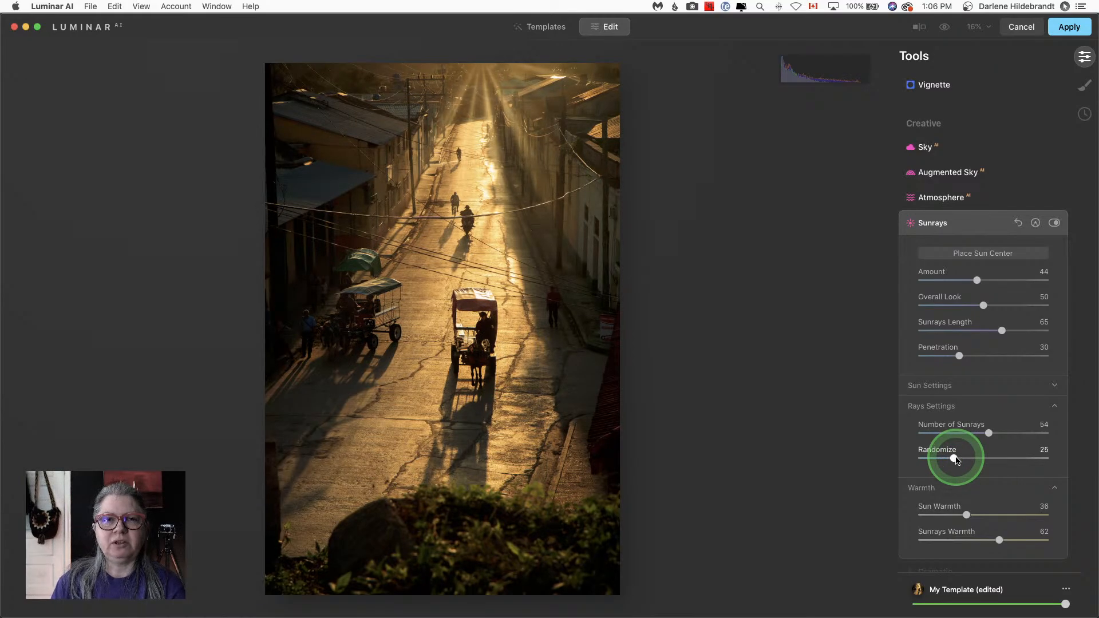
click(949, 433)
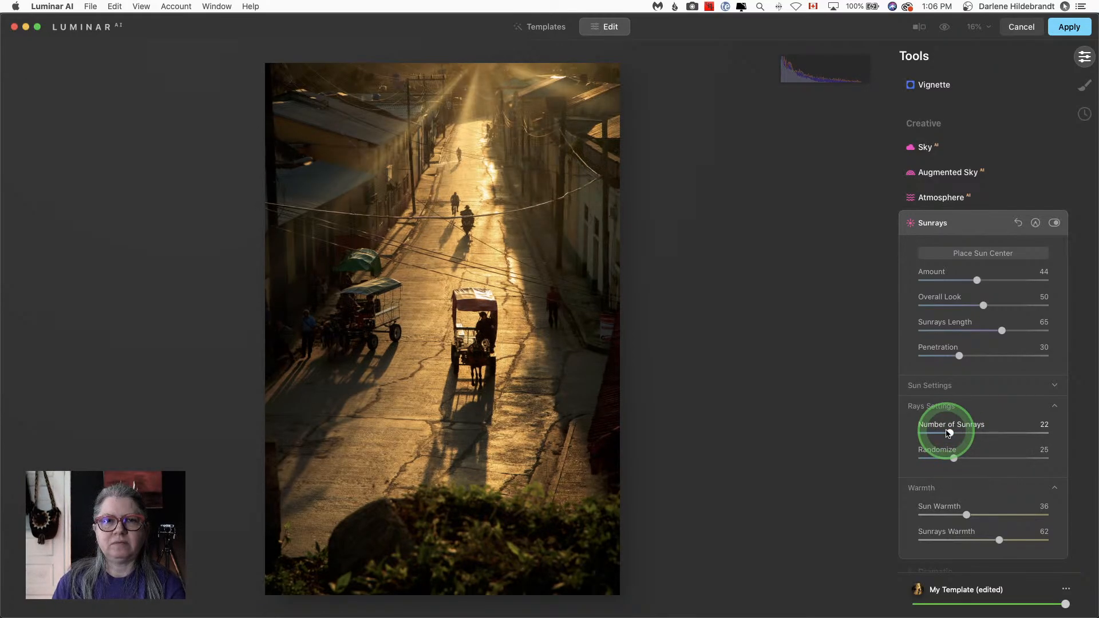
Step: Shorten and soften the rays by setting Sunrays Length to 61 and Overall Look to 41
click(1001, 331)
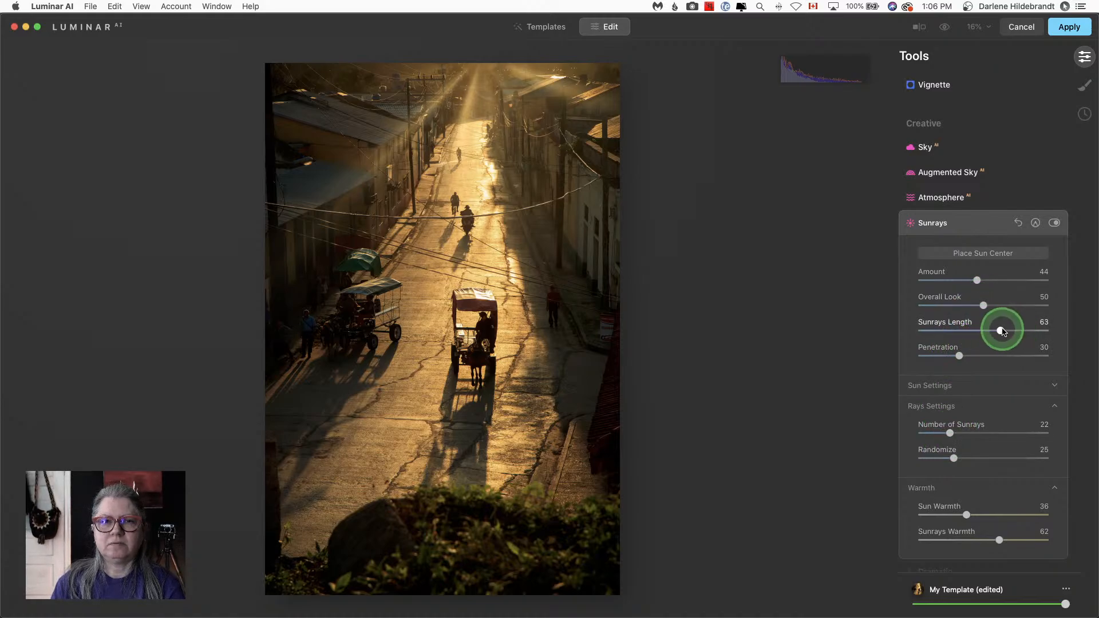
mouse_move(997, 332)
mouse_down()
mouse_move(970, 331)
mouse_move(990, 333)
mouse_up()
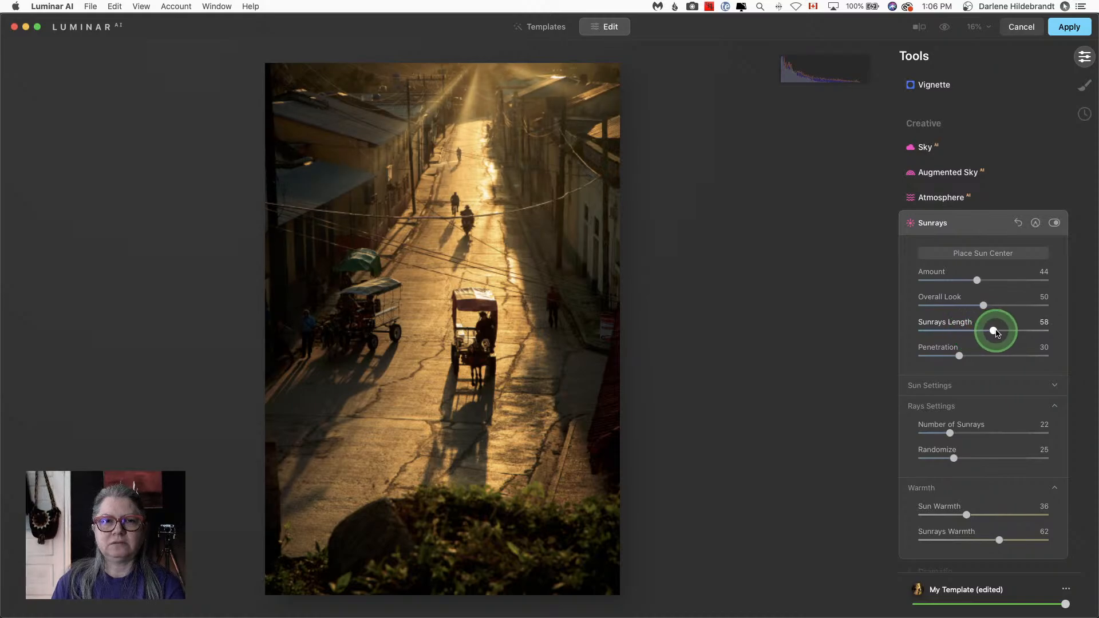
mouse_move(984, 304)
mouse_down()
mouse_move(943, 307)
mouse_move(1043, 310)
mouse_move(944, 308)
mouse_move(974, 309)
mouse_up()
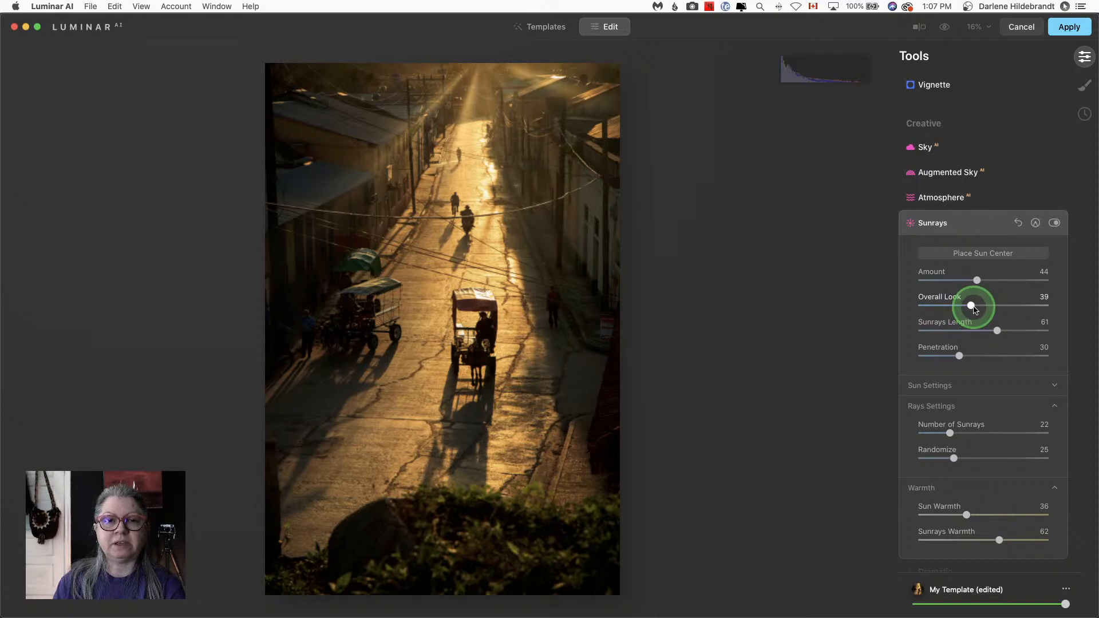
drag(976, 310, 977, 311)
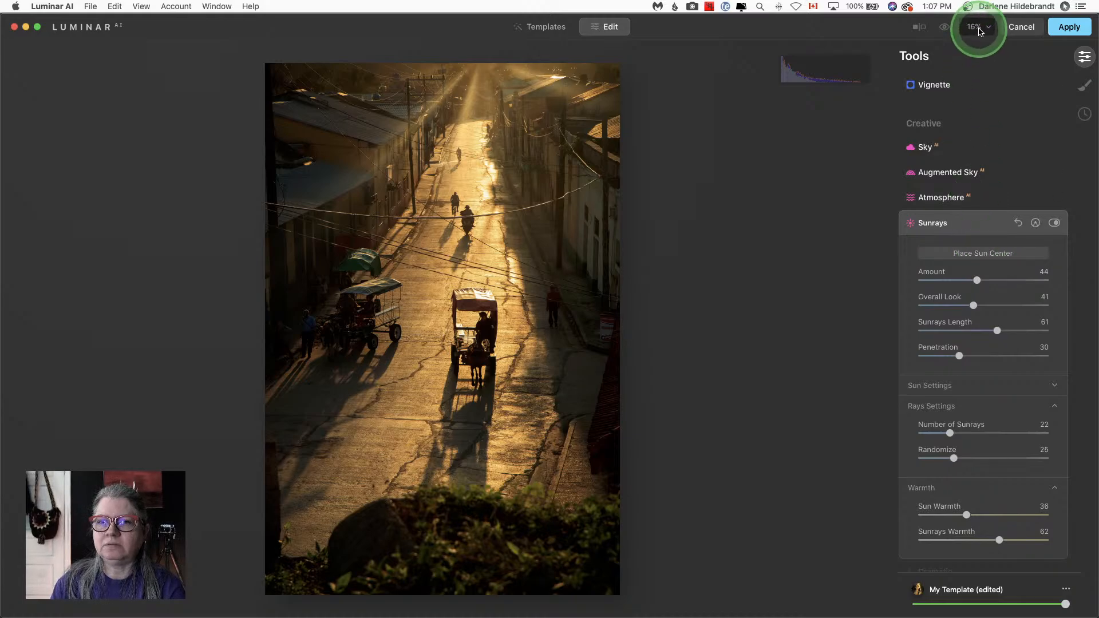
Step: Move the sun center slightly higher above the photo's upper edge, over the far end of the street
click(979, 253)
drag(480, 54, 484, 37)
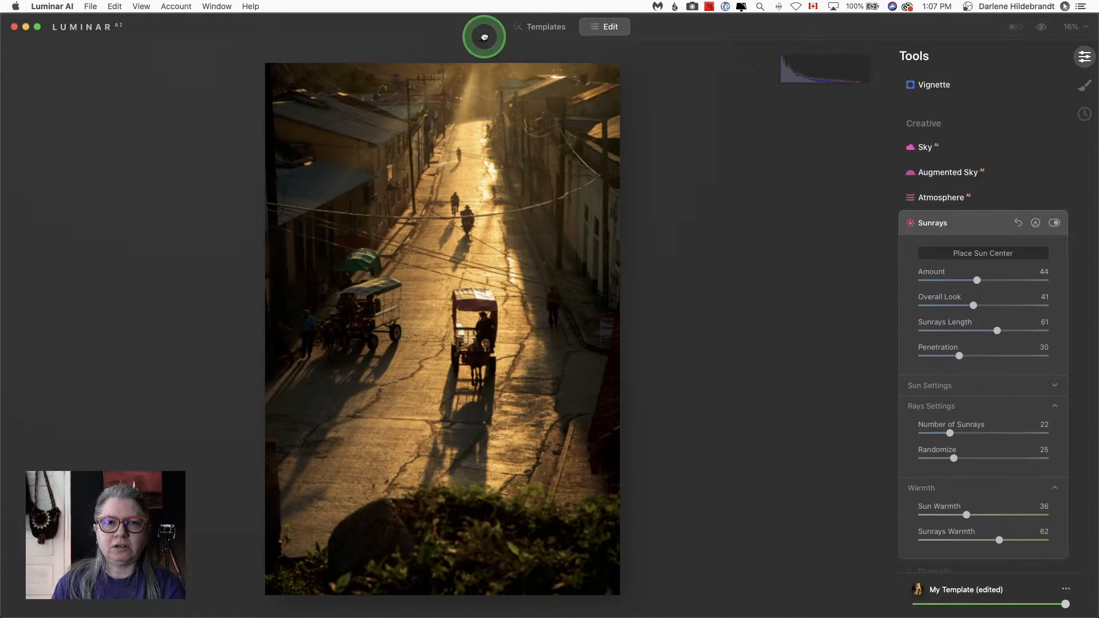
click(990, 254)
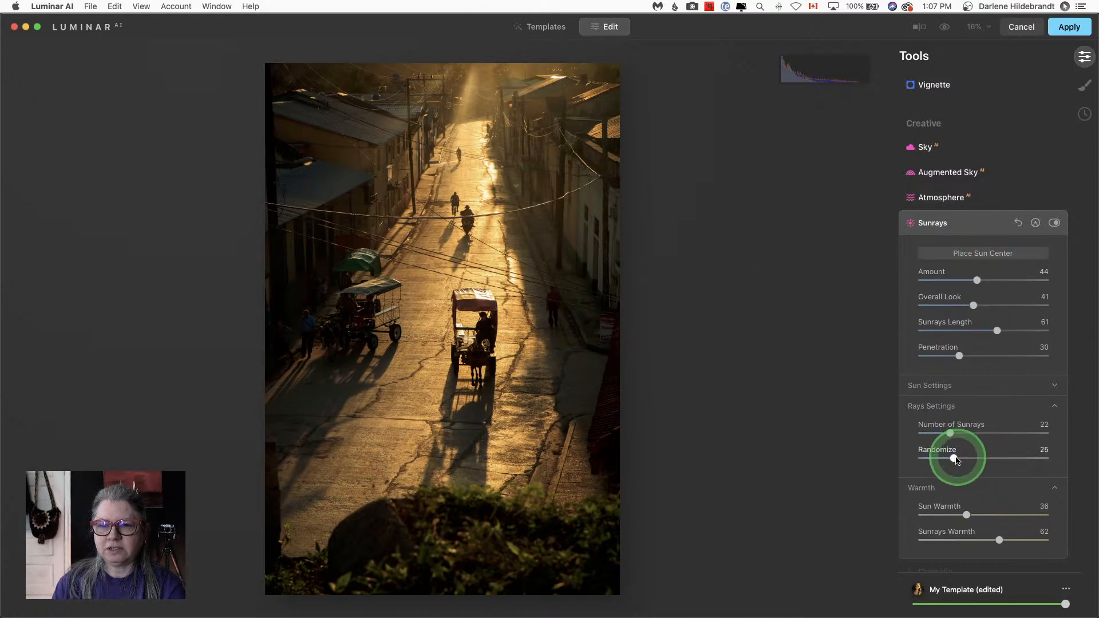
Step: Finish the Sunrays effect with Randomize at 36, Number of Sunrays at 18, and Sunrays Length at 71
click(956, 458)
drag(958, 461, 947, 433)
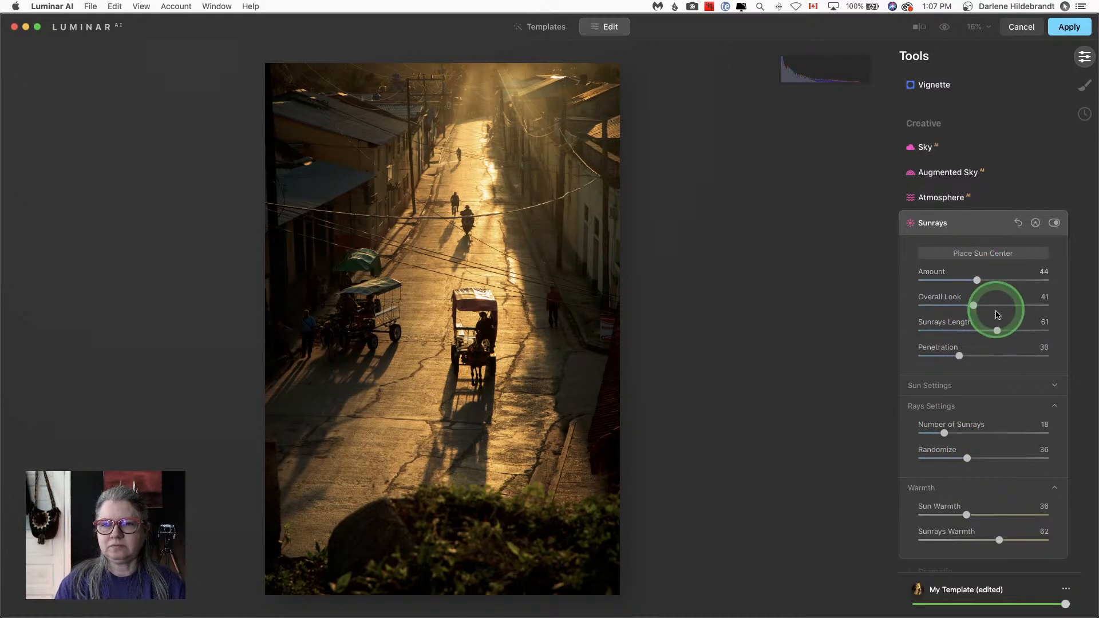
drag(998, 331, 1012, 332)
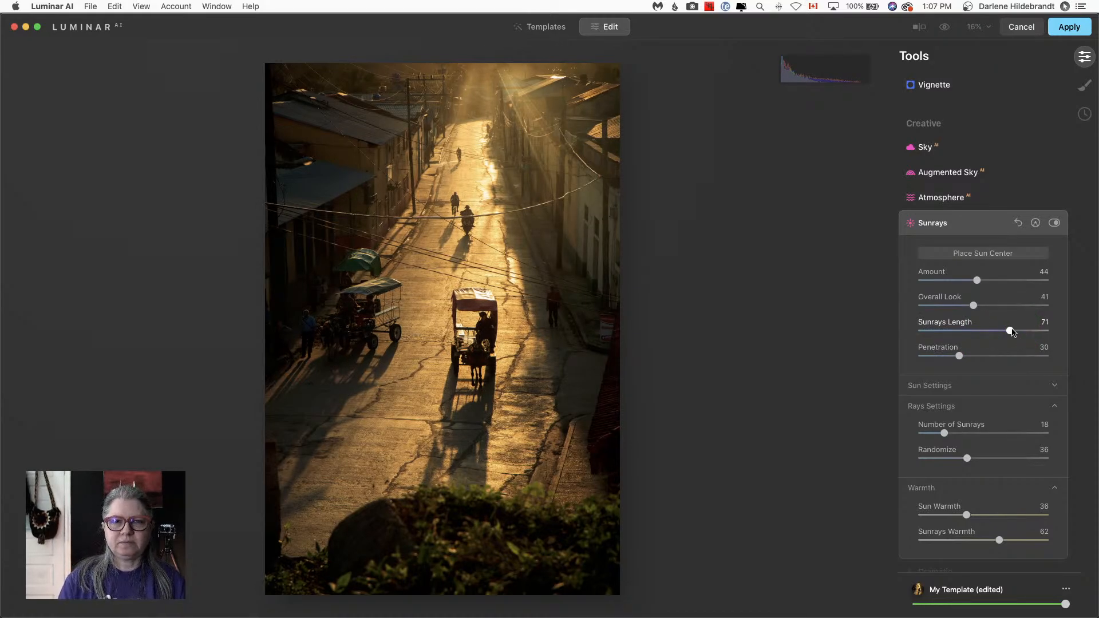
click(984, 227)
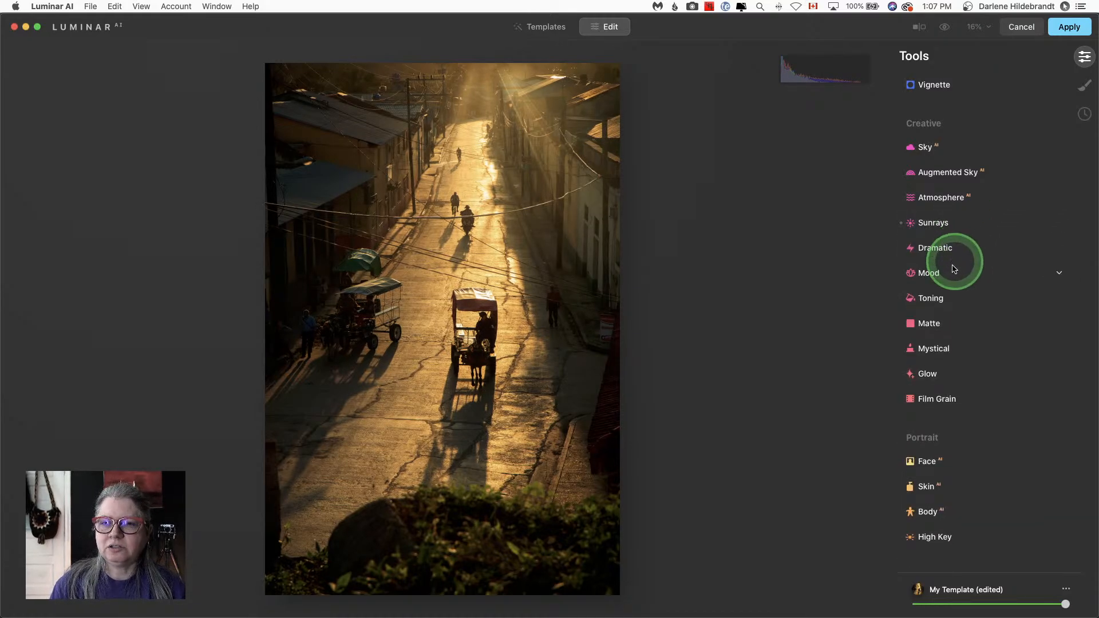
Step: Preview the Mood tool's creative LUTs, such as 1990 and Sepia, on the street photo
click(950, 270)
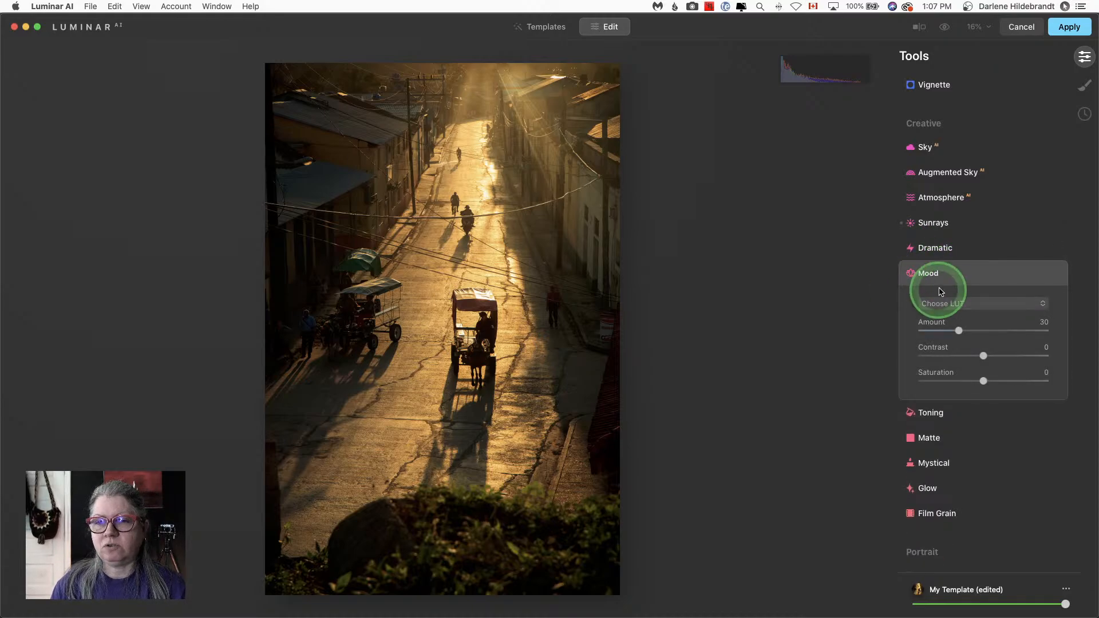
click(961, 304)
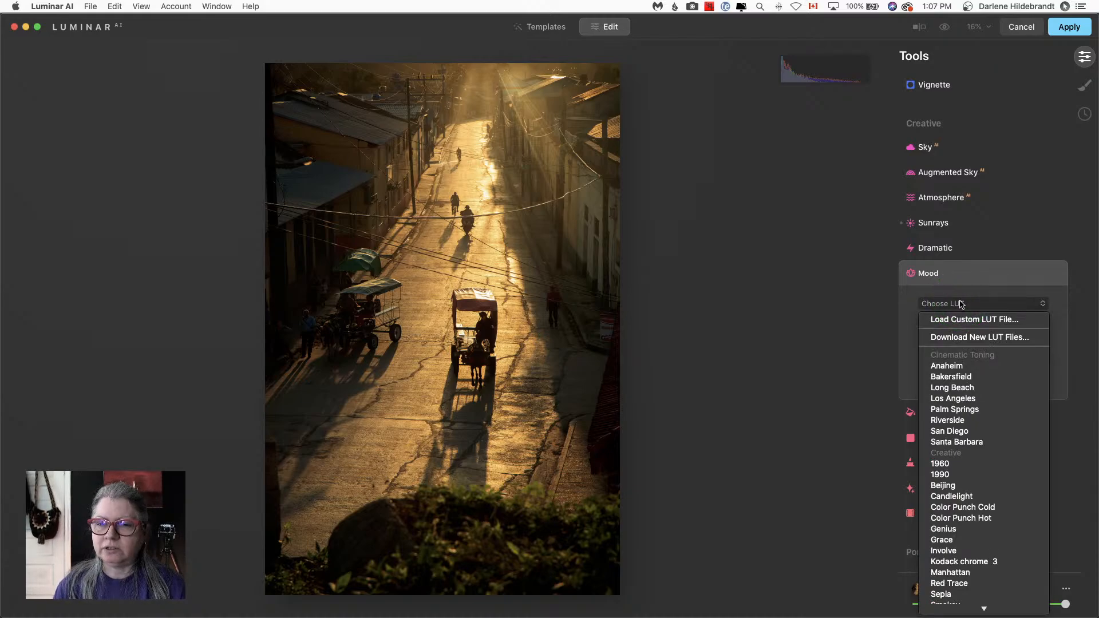
click(954, 304)
click(952, 304)
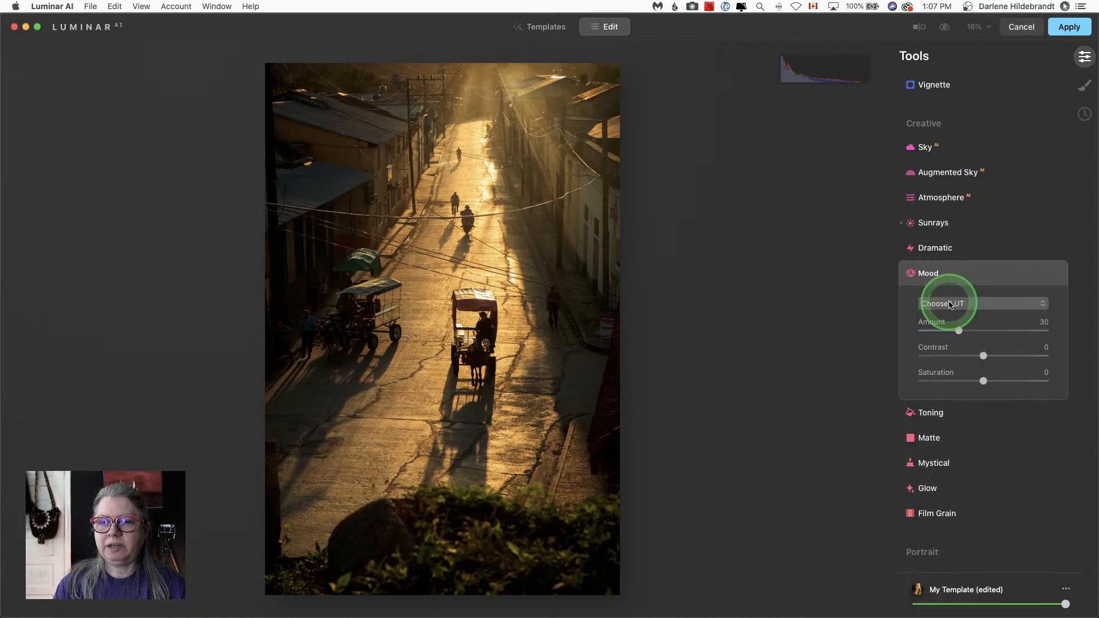
click(961, 304)
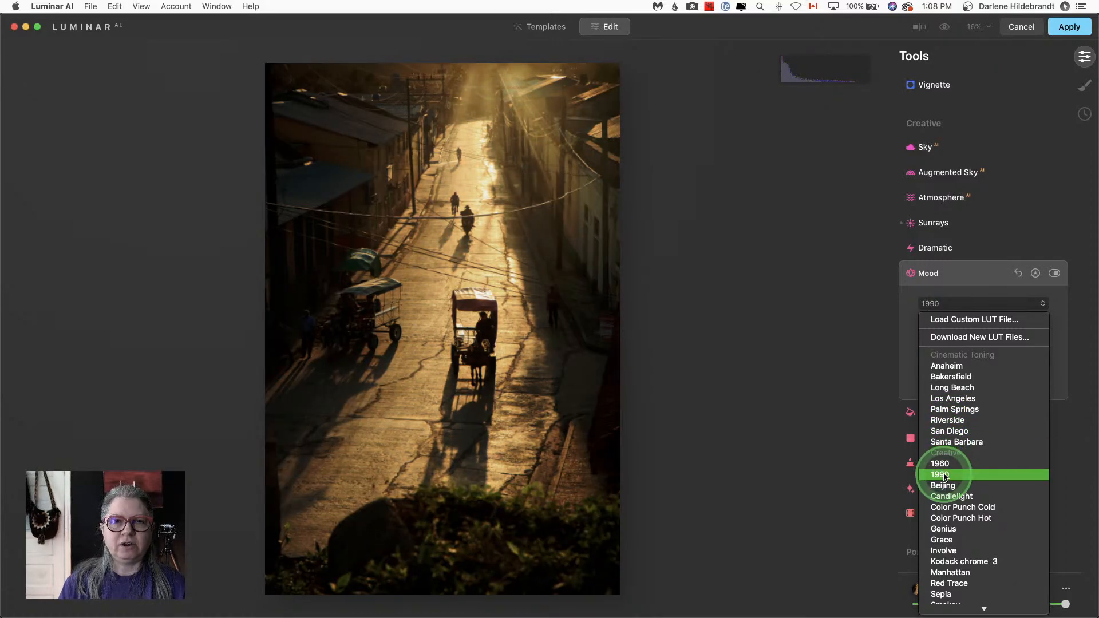
scroll(944, 488, down, 2)
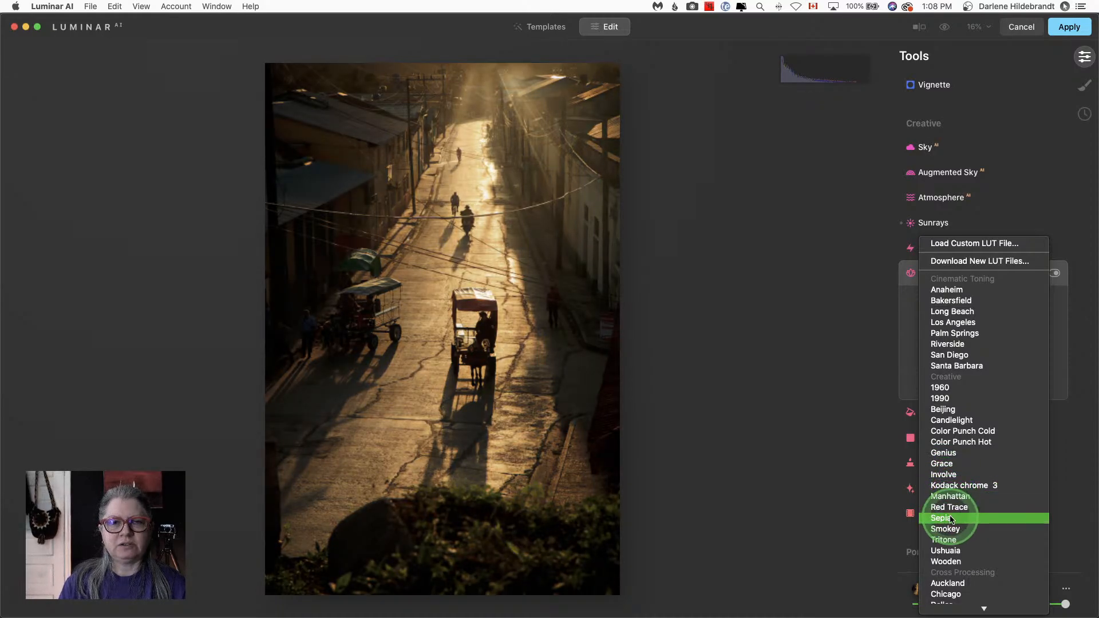
Step: Apply the Ushuaia LUT in the Mood tool with an Amount of 41 and compare the result with the original photo
click(945, 551)
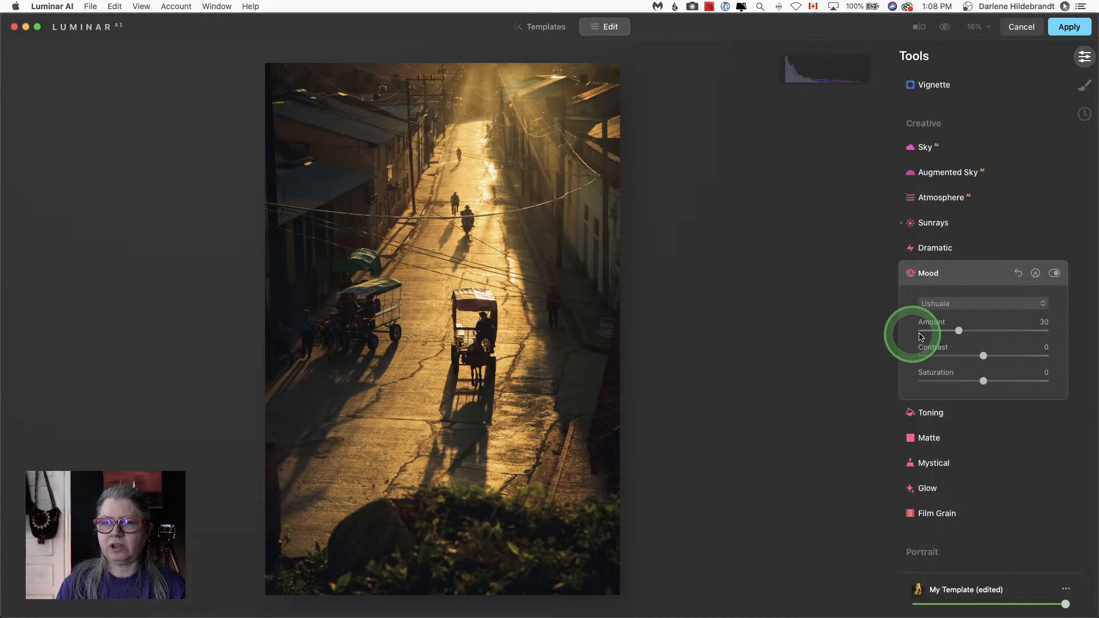
drag(959, 331, 980, 329)
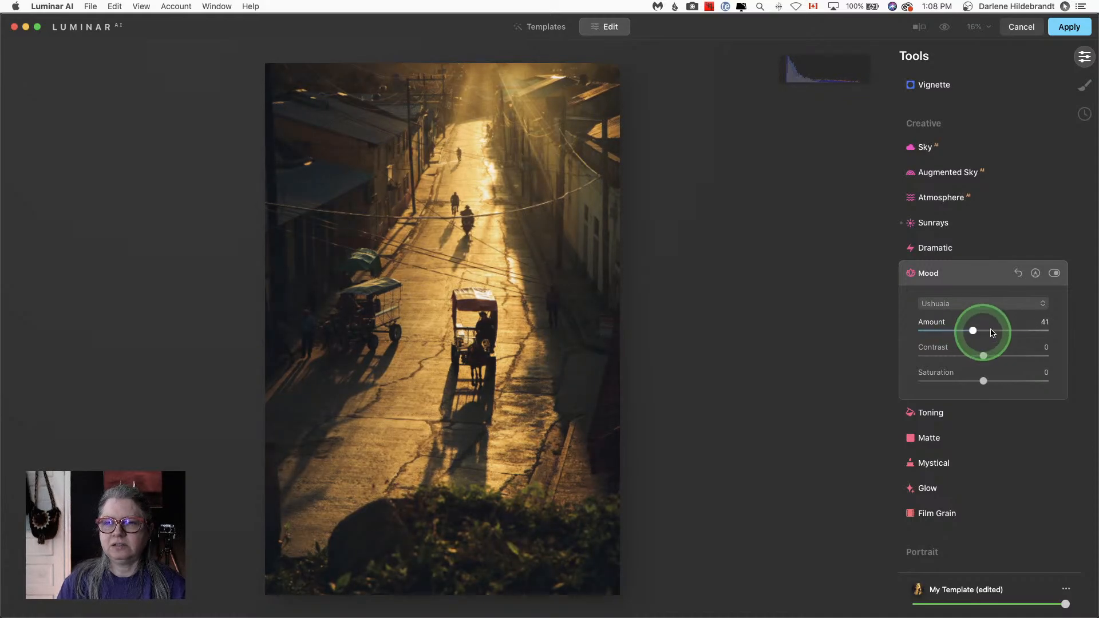
key(backslash)
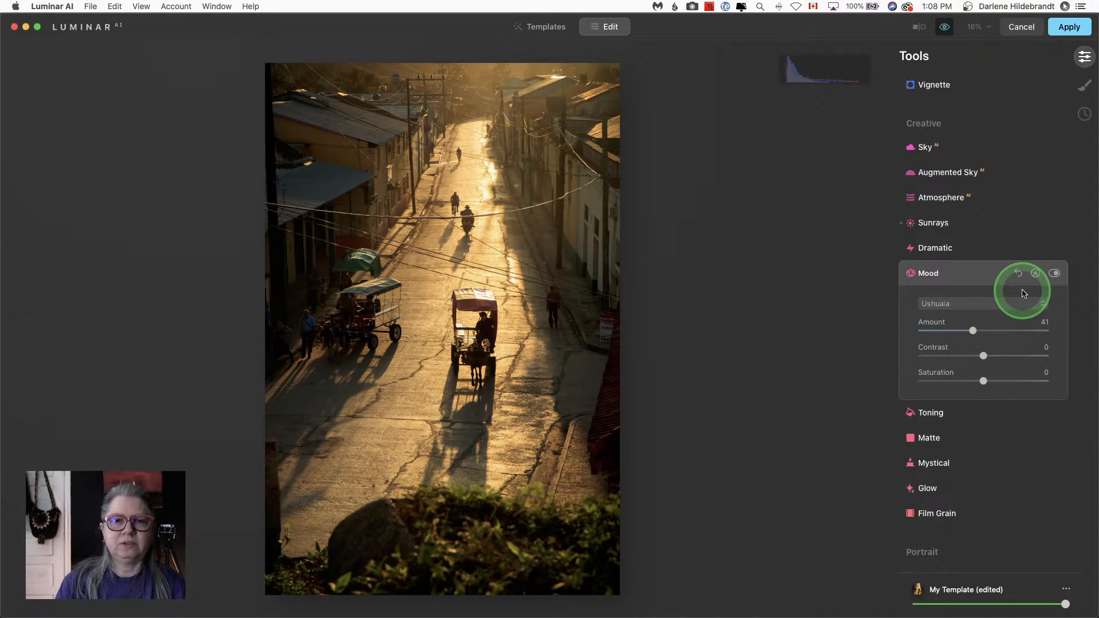
key(backslash)
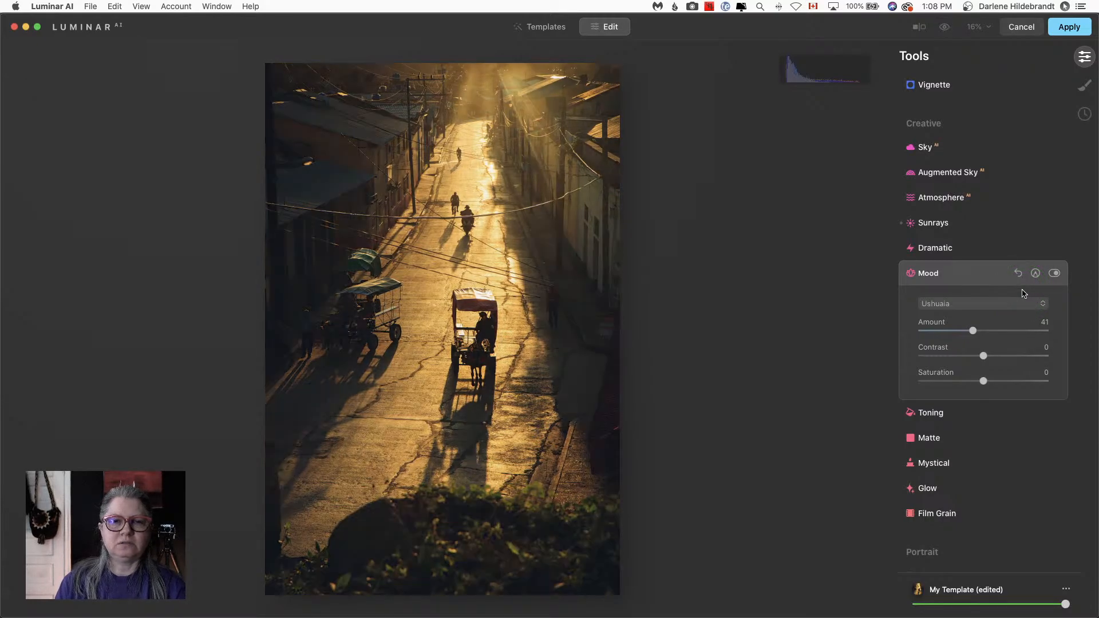
key(backslash)
key(backslash)
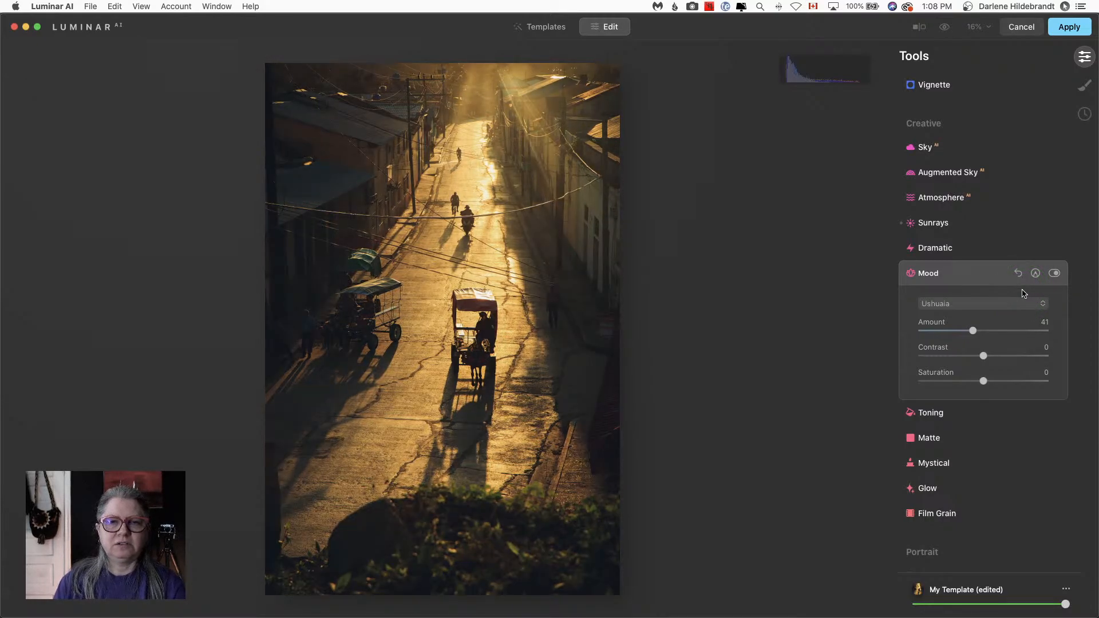
Step: Change the Mood LUT to Smokey and raise the Enhance tool's Accent to 15
click(967, 303)
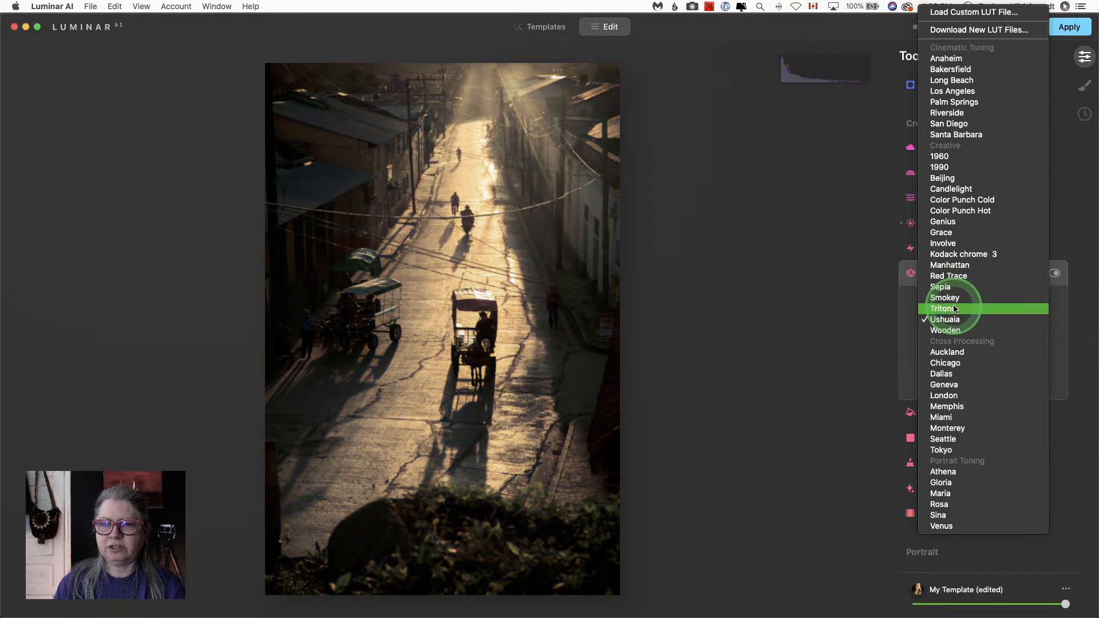
click(958, 300)
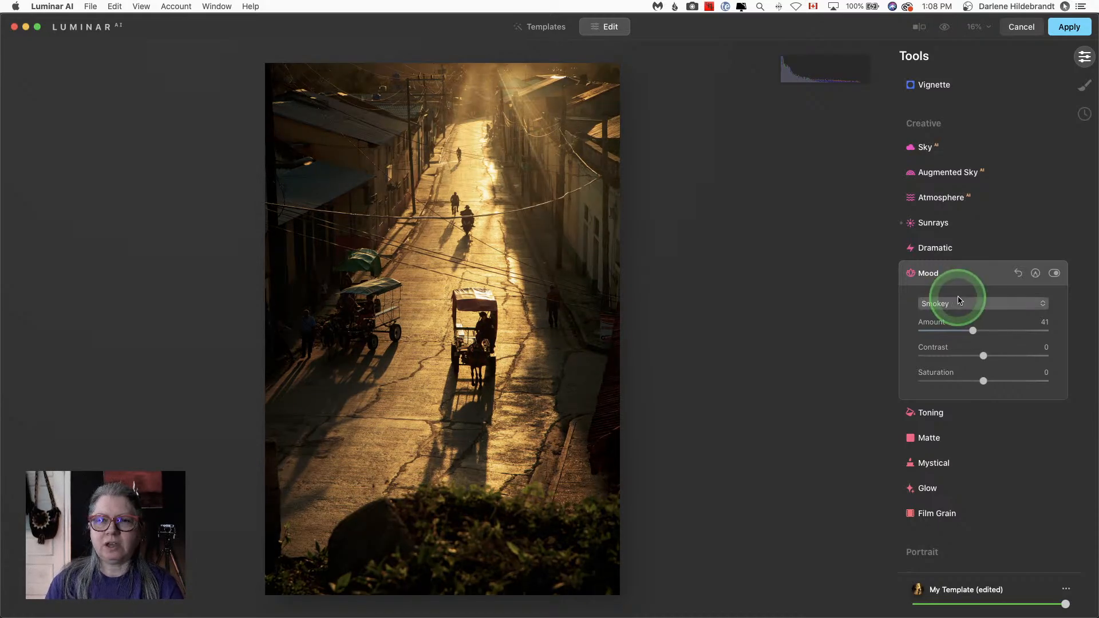
scroll(957, 299, up, 10)
click(936, 114)
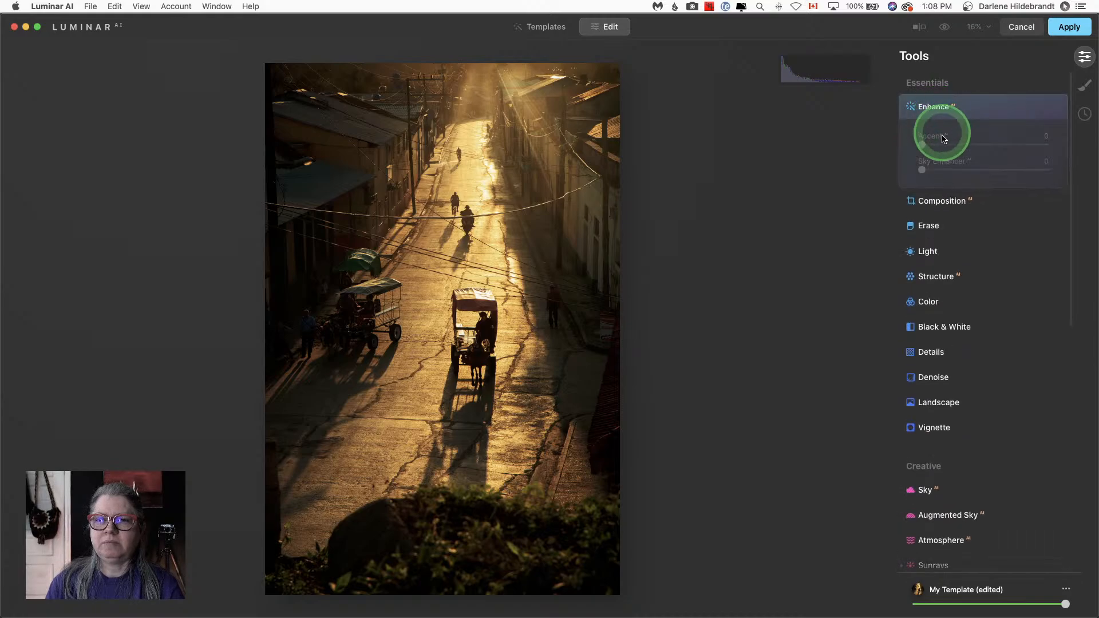
drag(931, 144, 941, 145)
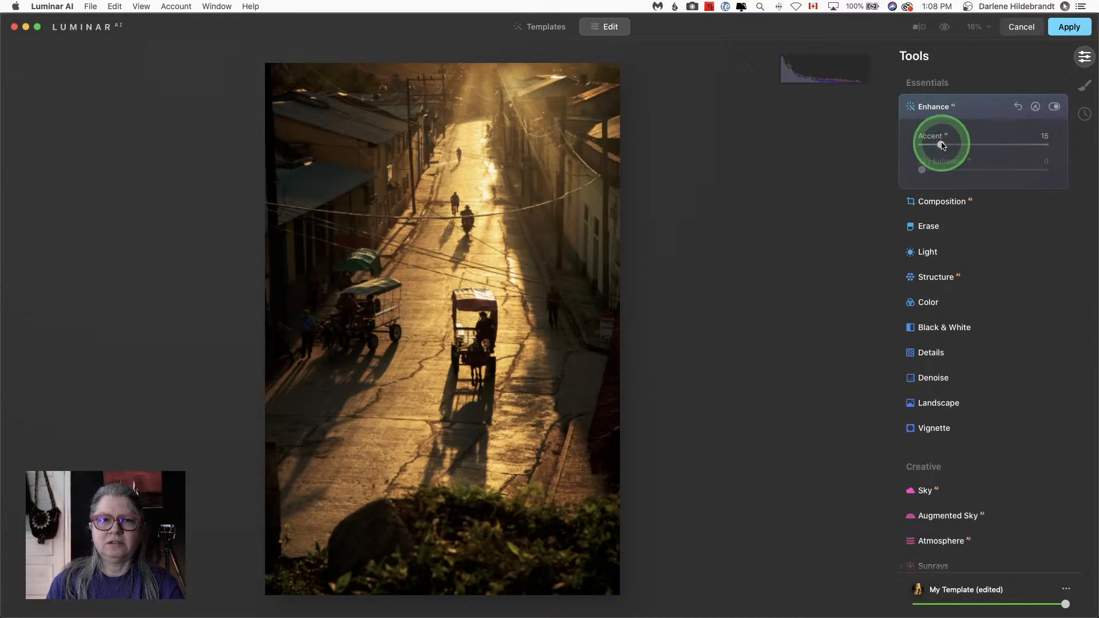
Step: Set the Sunrays Overall Look to 44 and apply all edits to the street photo
scroll(952, 140, down, 5)
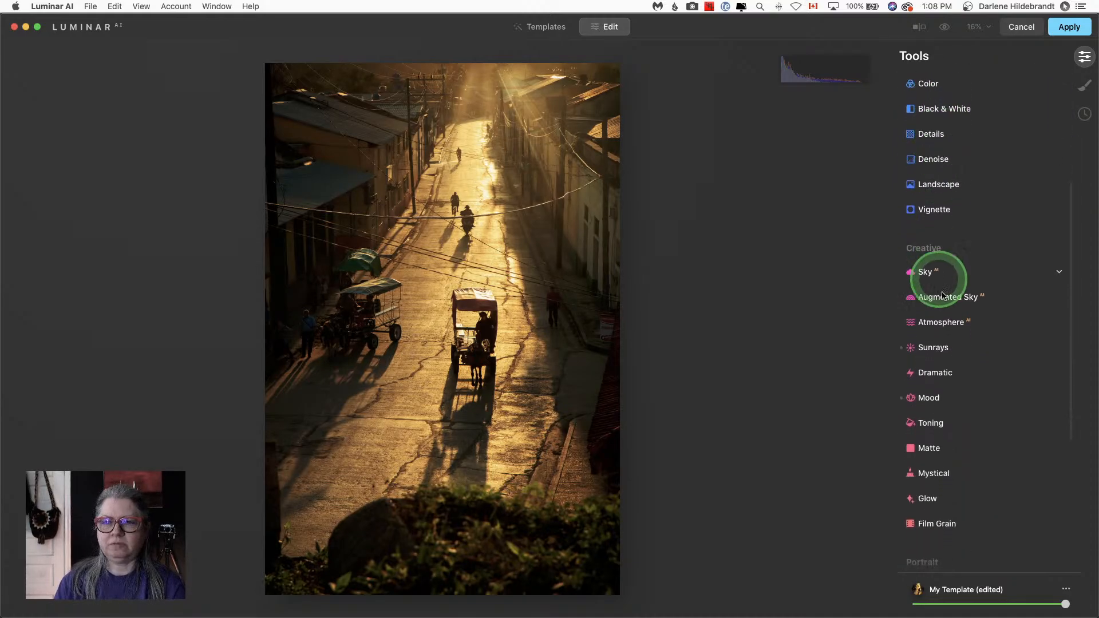
click(948, 354)
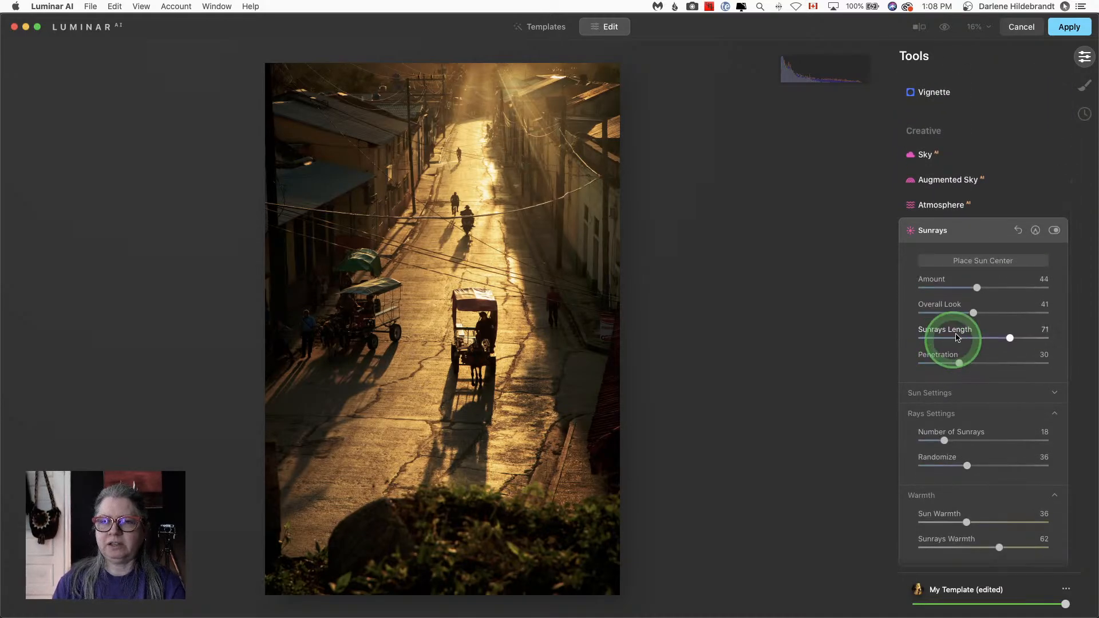
drag(970, 314, 976, 314)
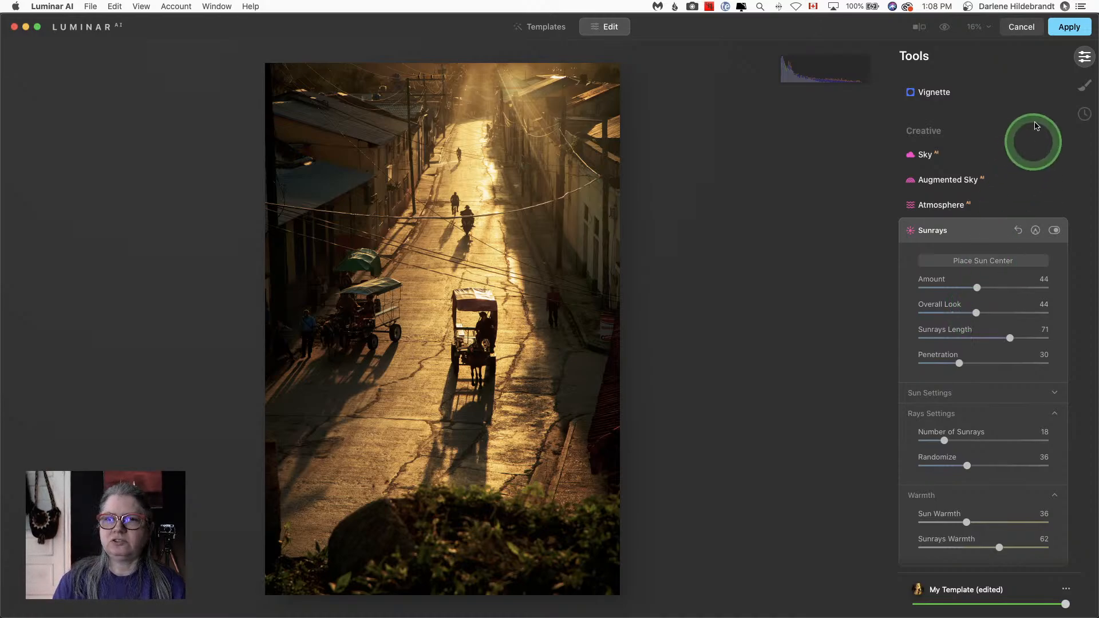
click(1063, 29)
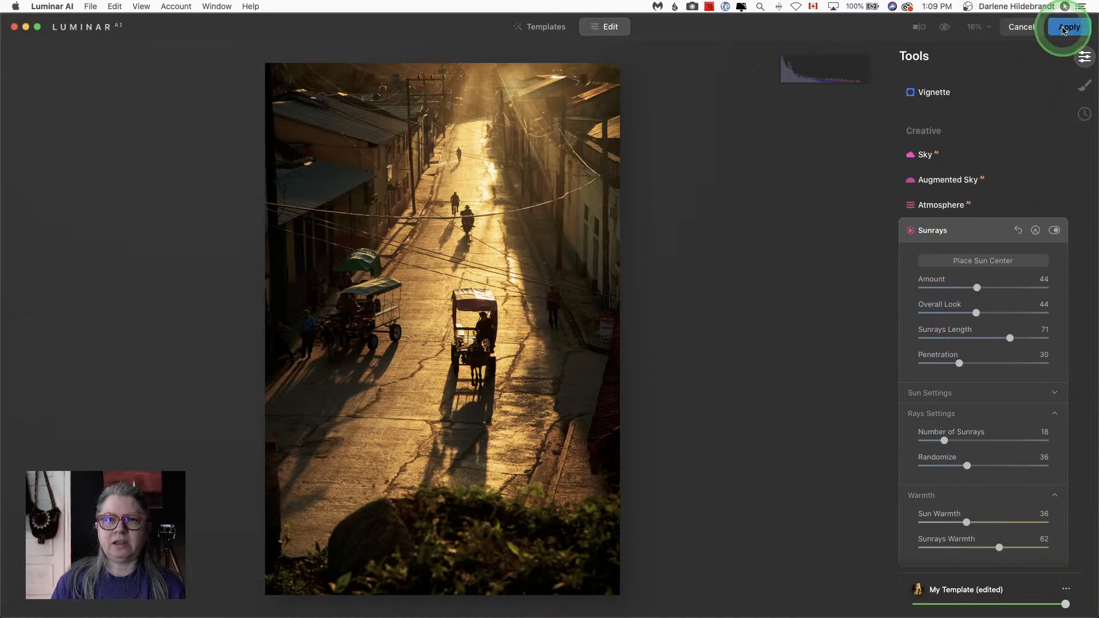
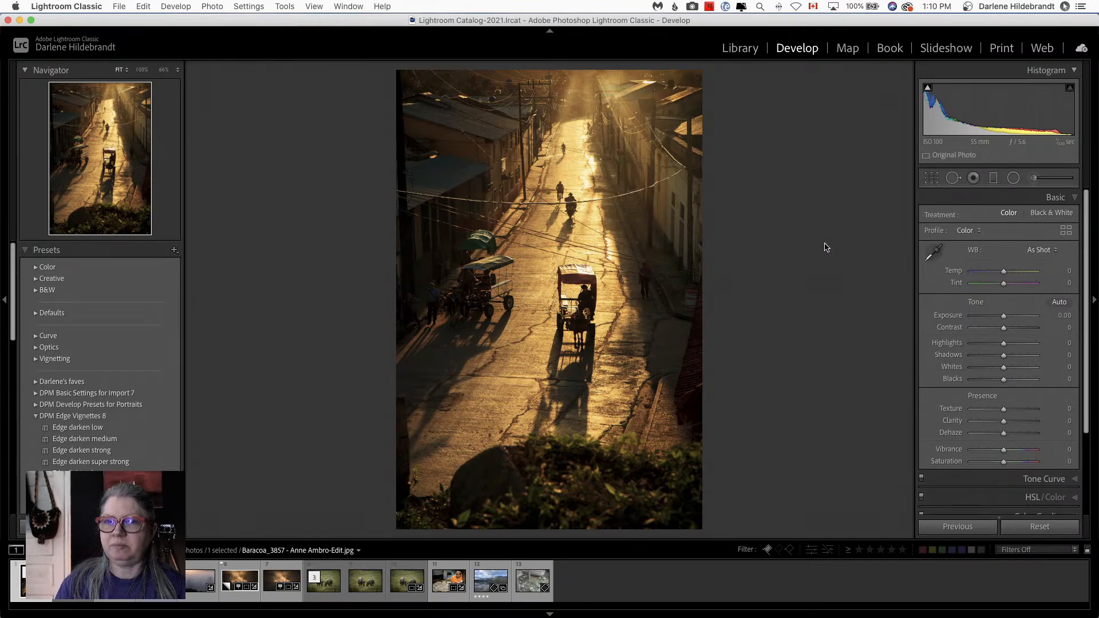
Step: Return to the Library grid and open the foggy sunrise photo of the trees in the Develop module
key(g)
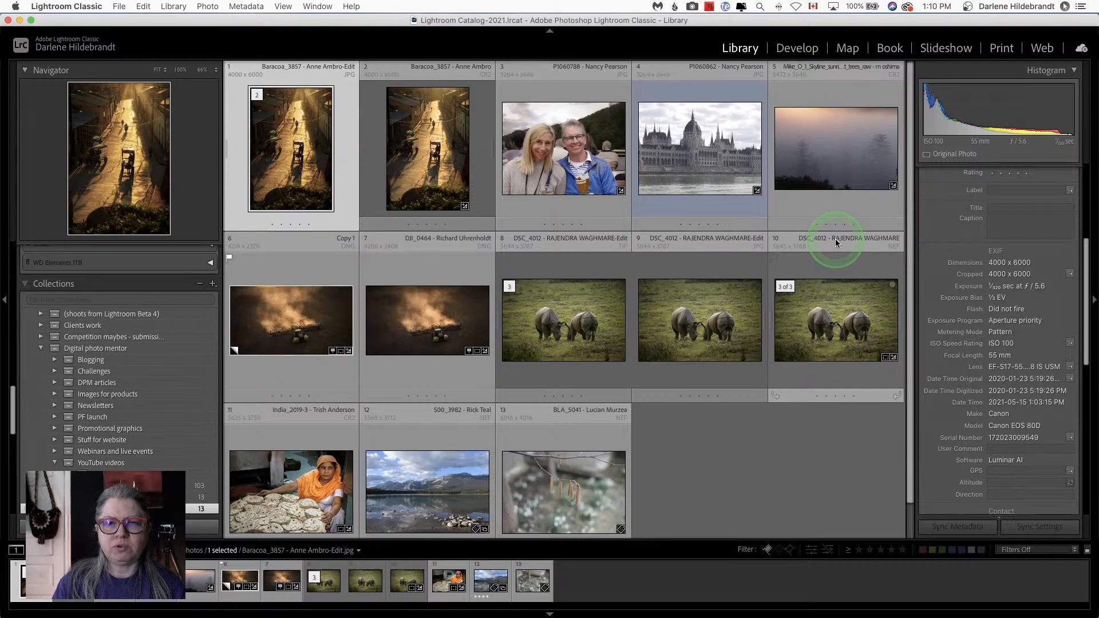
scroll(836, 238, down, 1)
scroll(836, 243, up, 1)
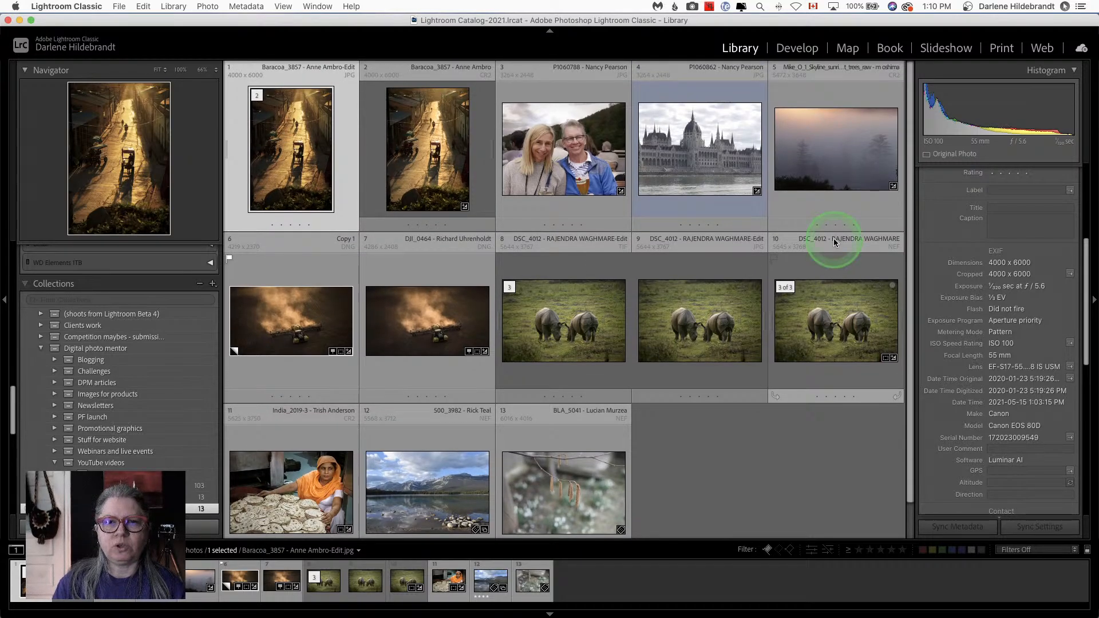
click(829, 143)
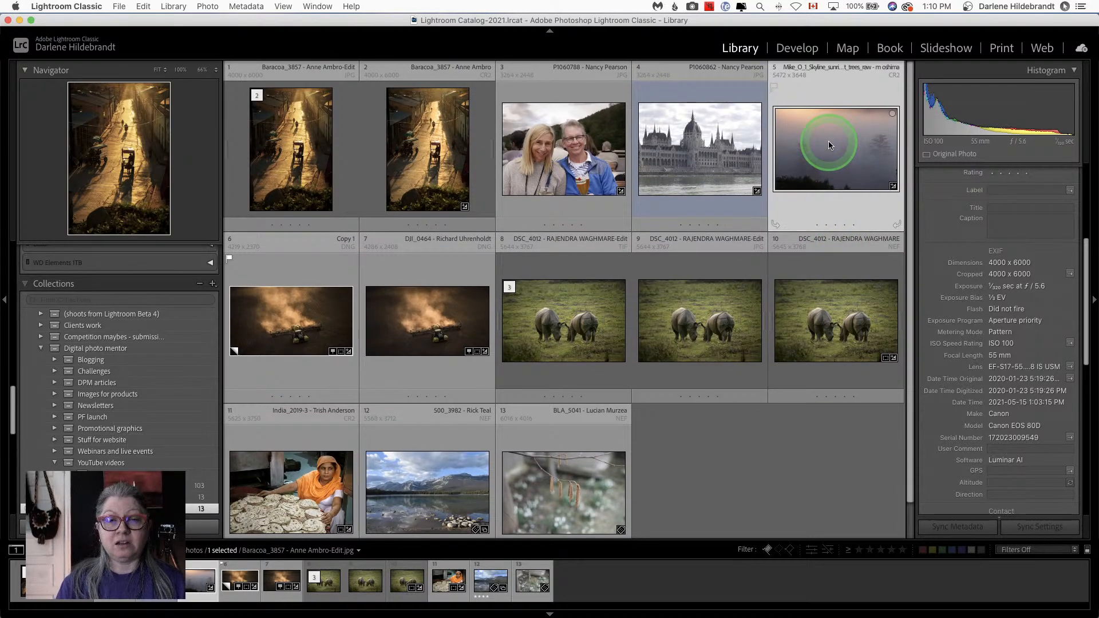
click(829, 143)
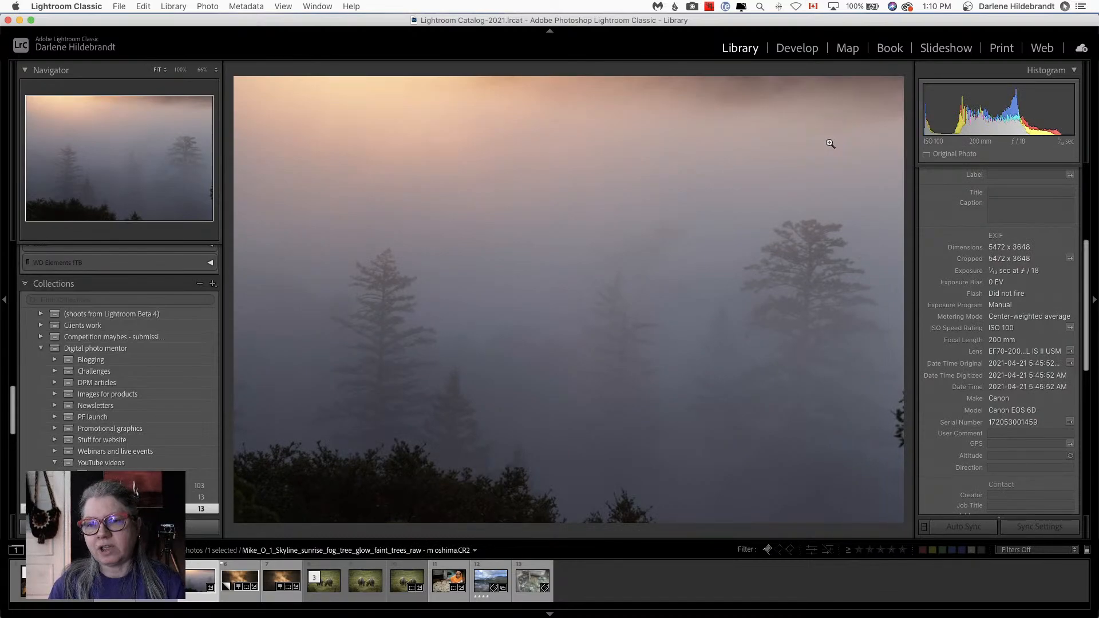
key(d)
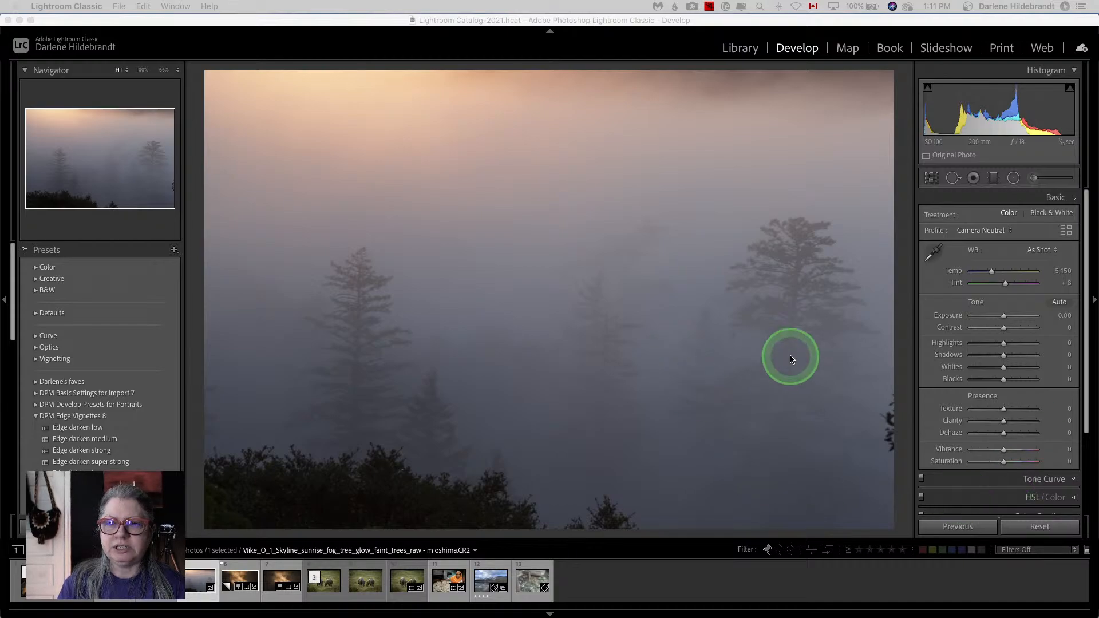
Step: Set Blacks to -30, Whites to +48 and Highlights to -53 on the foggy photo, comparing it with the before view
click(900, 196)
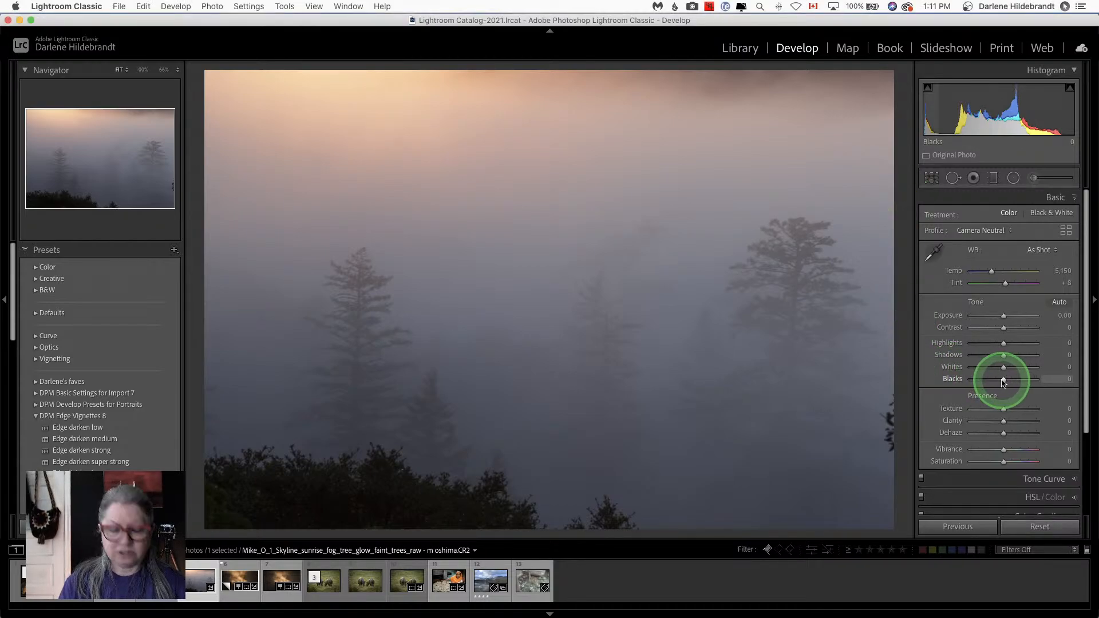
drag(1002, 383, 1021, 368)
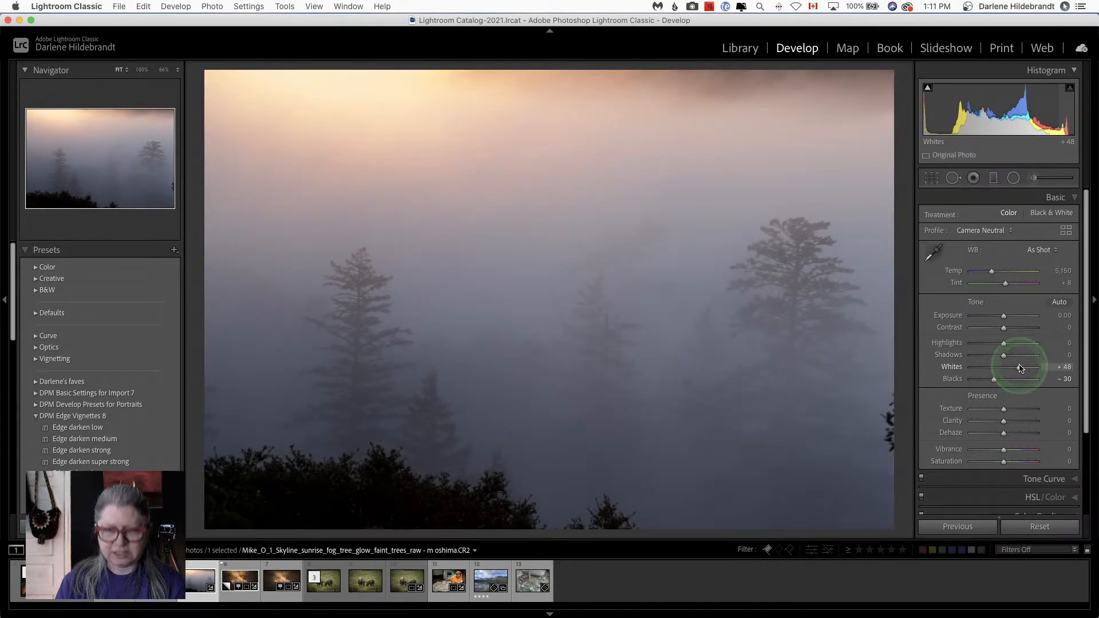
key(backslash)
key(backslash)
key(backslash)
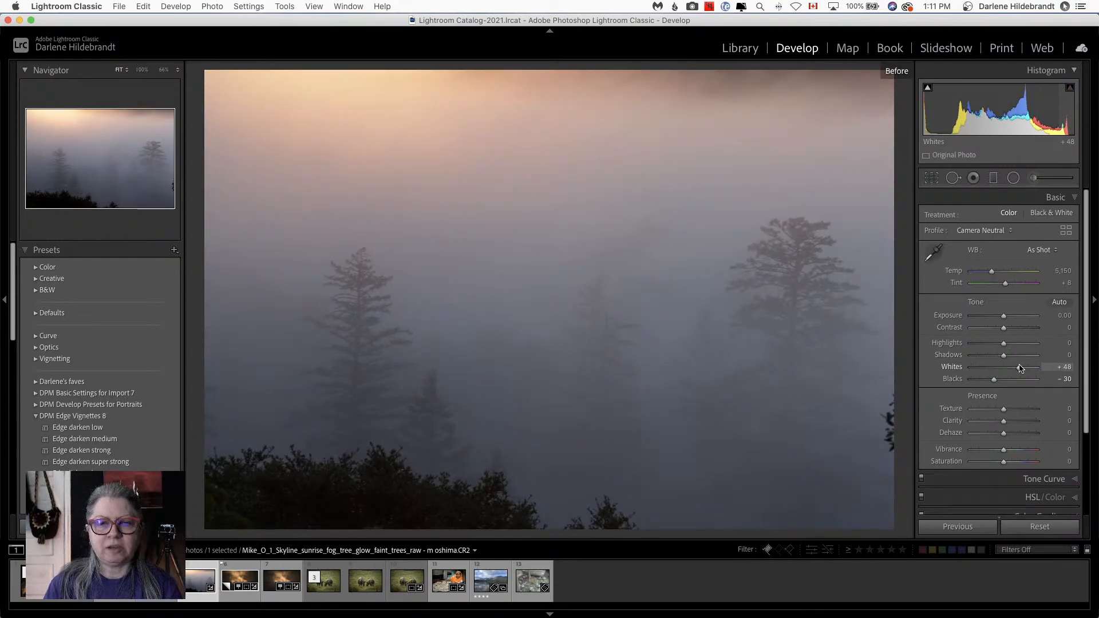
key(backslash)
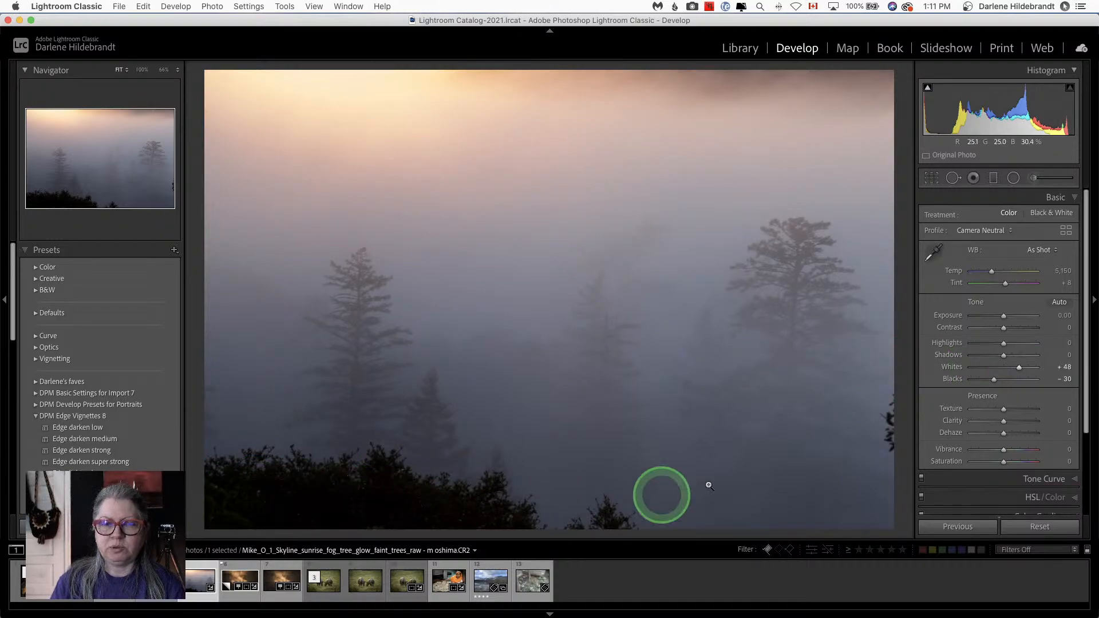
drag(992, 344, 984, 344)
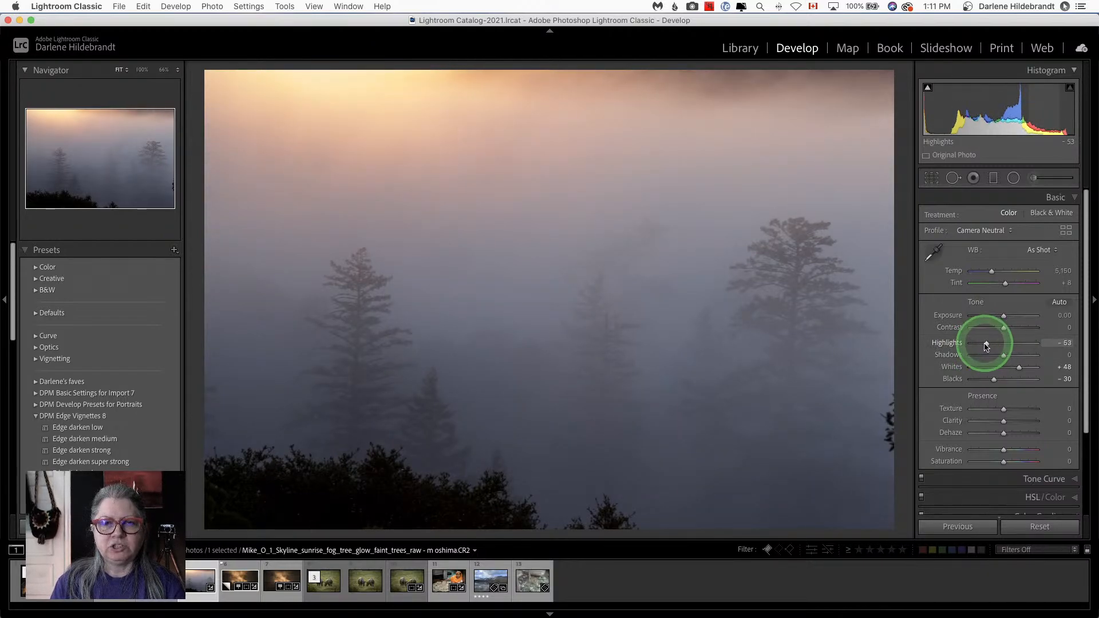
Step: Change the photo's profile to Camera Landscape and compare the before and after views
click(1064, 231)
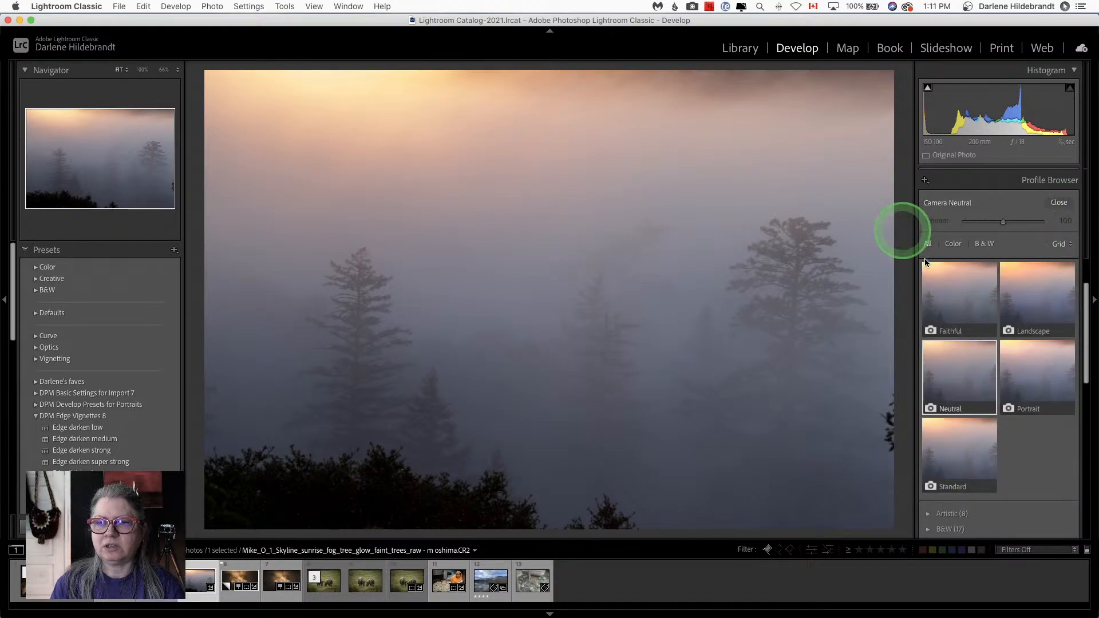
click(1045, 291)
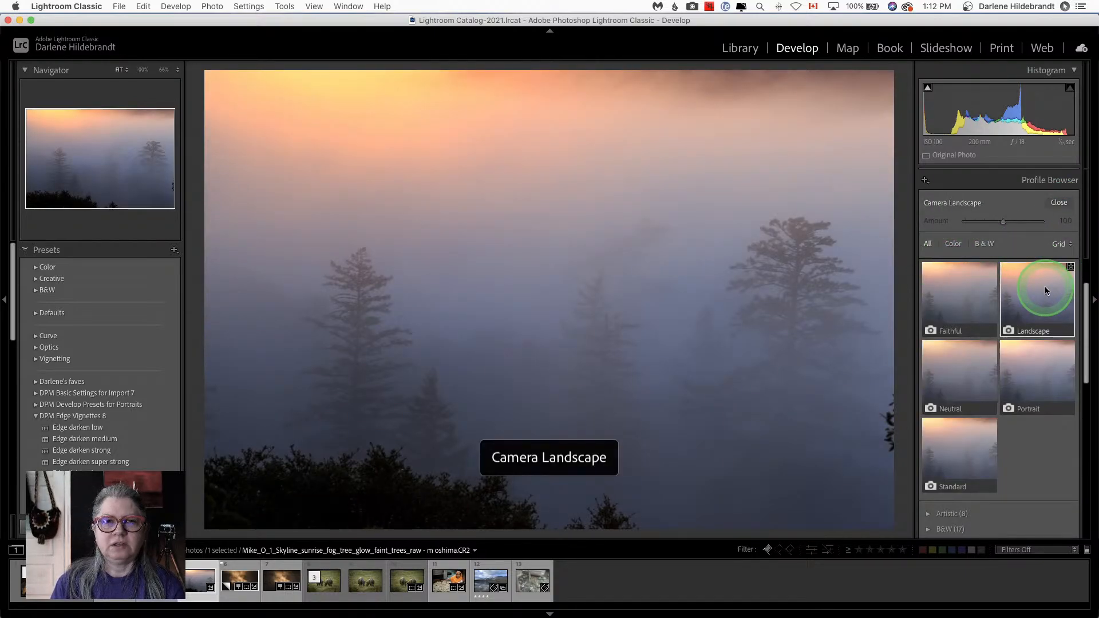
click(1059, 203)
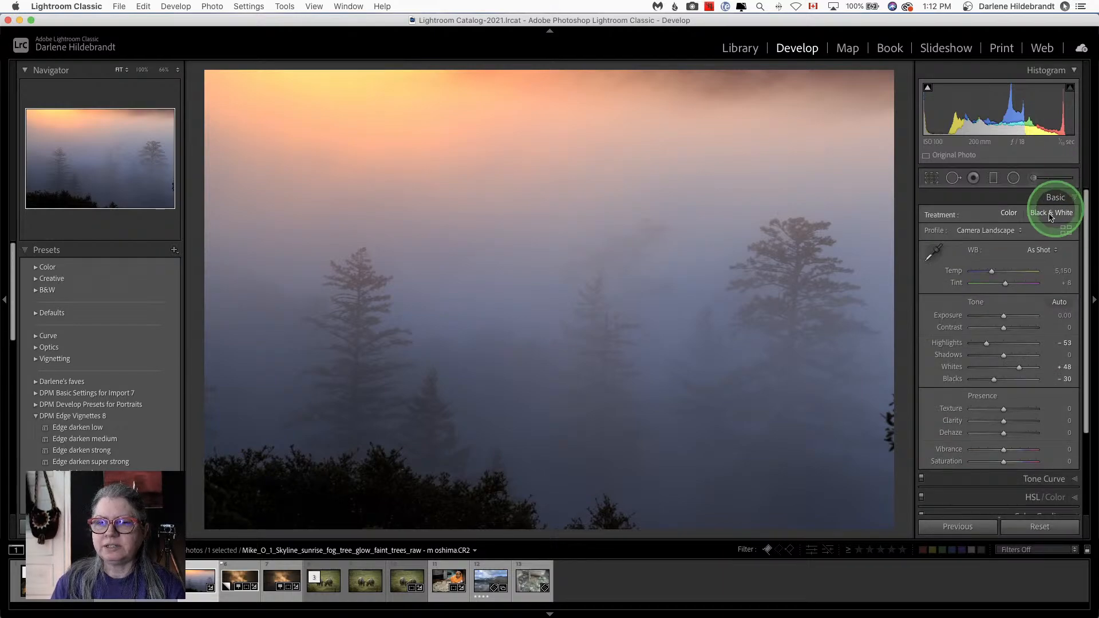
click(1005, 299)
key(backslash)
key(backslash)
key(backslash)
key(backslash)
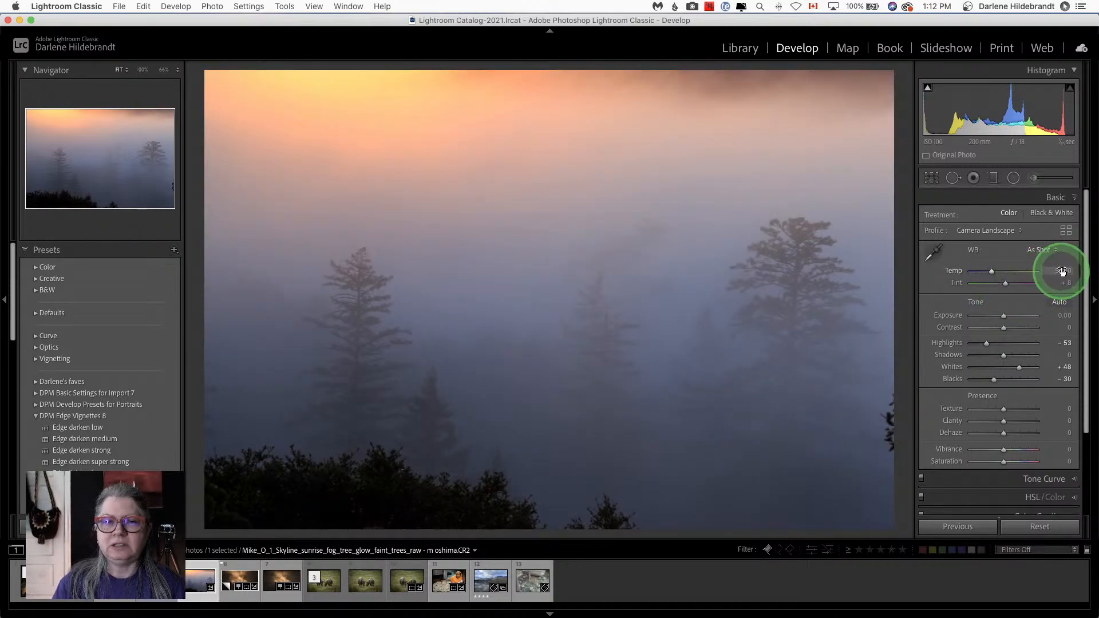
Step: Cool the foggy photo's white balance by setting Temp to 4,576
drag(1059, 274, 1021, 269)
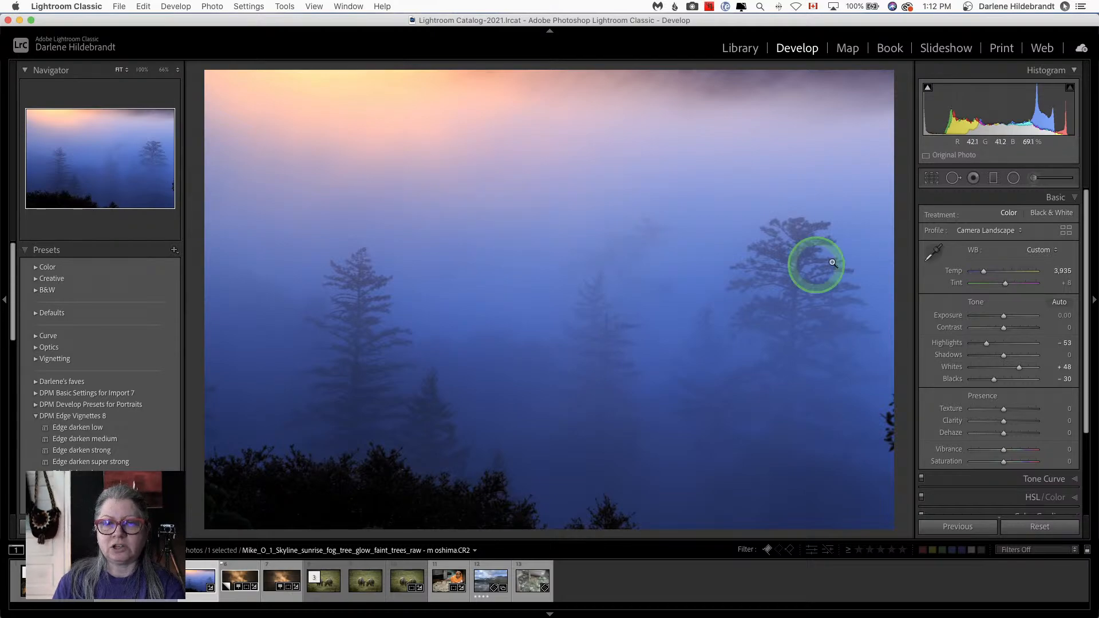
drag(984, 271, 989, 272)
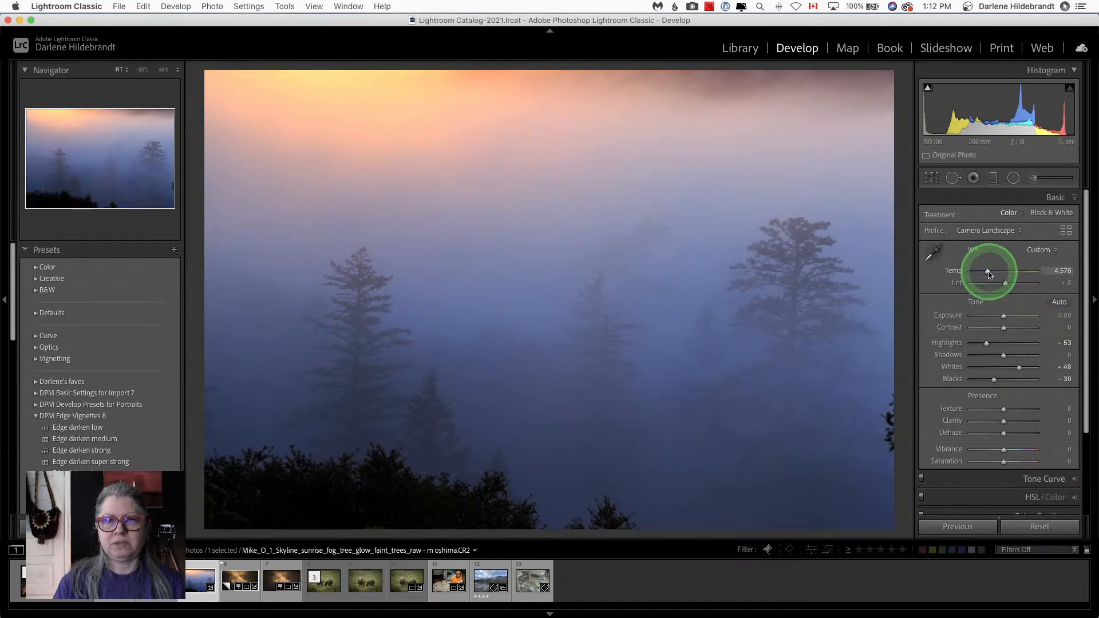
Step: Find Luminar AI with a system-wide search and launch it
key(super+Tab)
key(super+Tab)
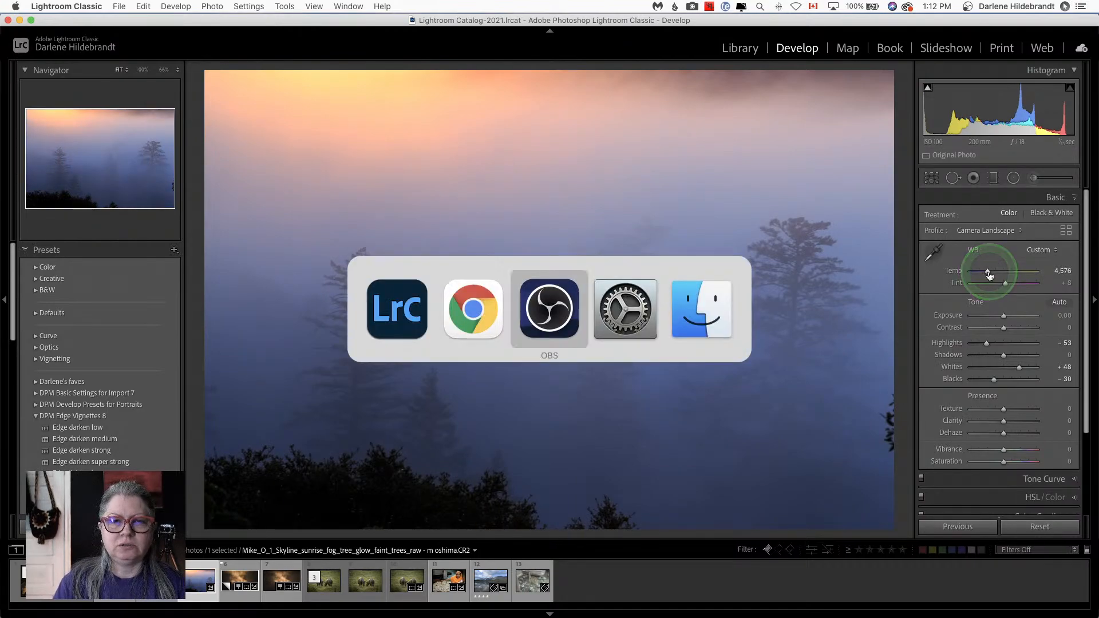
key(super+Tab)
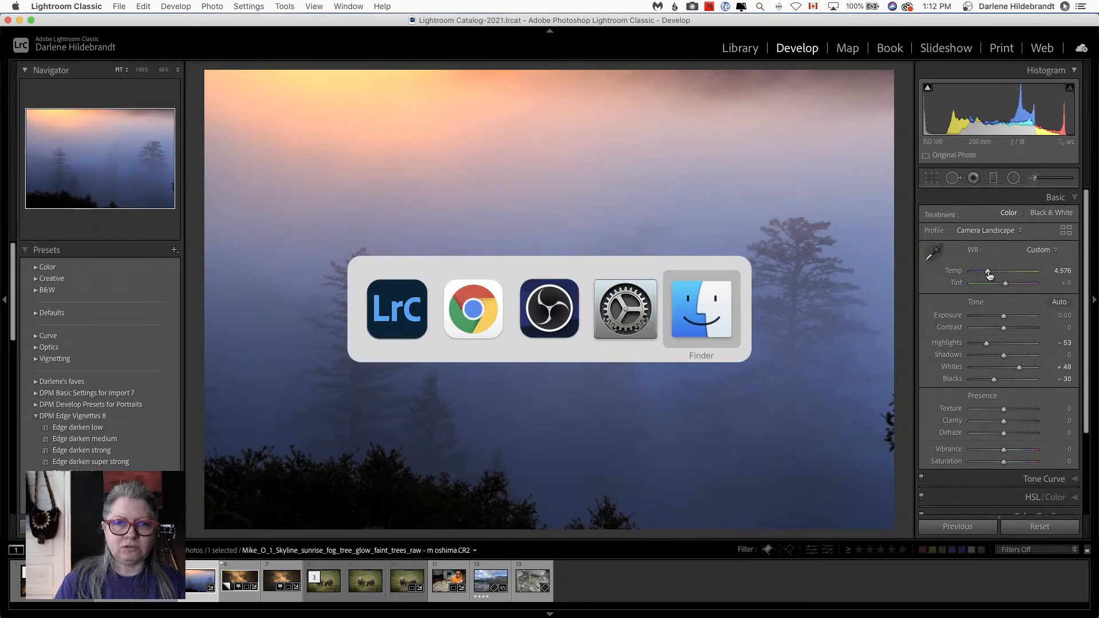
key(super+Tab)
click(988, 275)
key(super+space)
text(lumi)
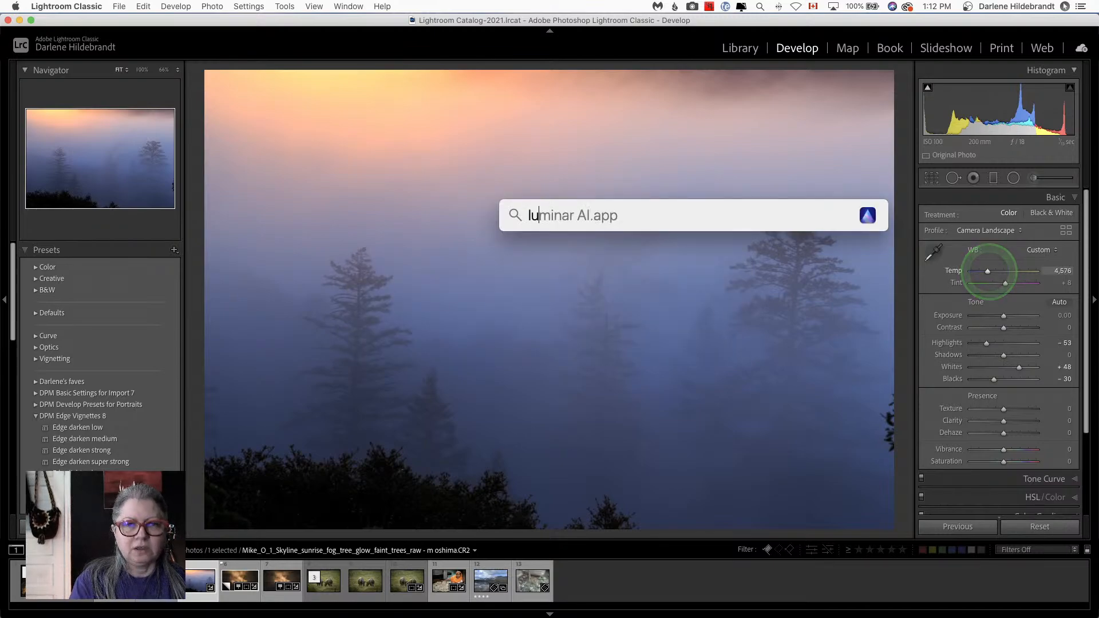
key(Return)
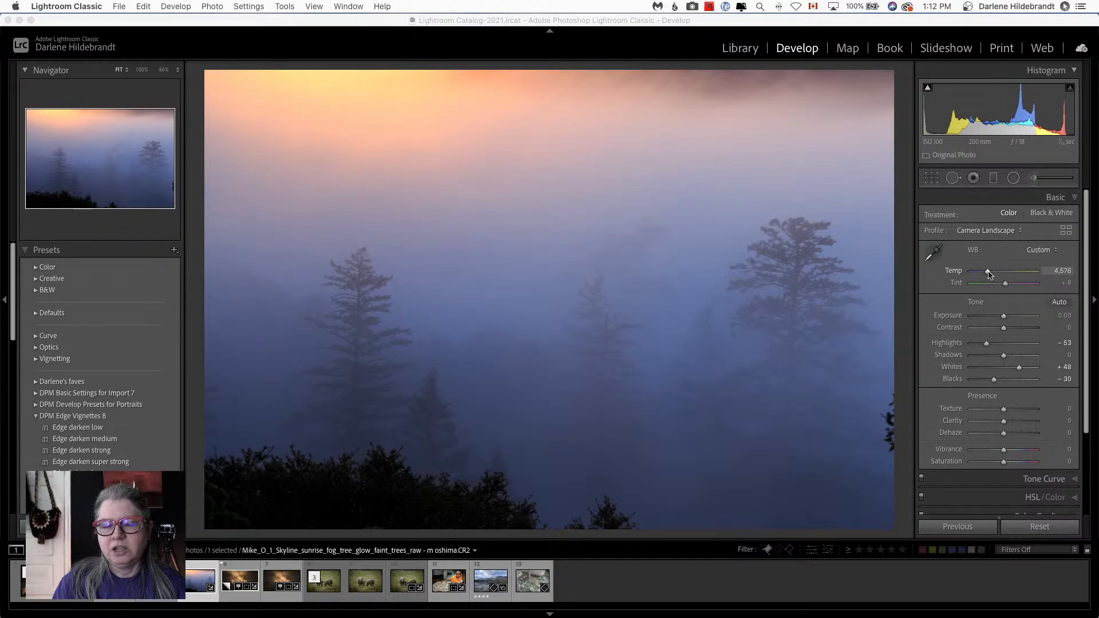
click(989, 275)
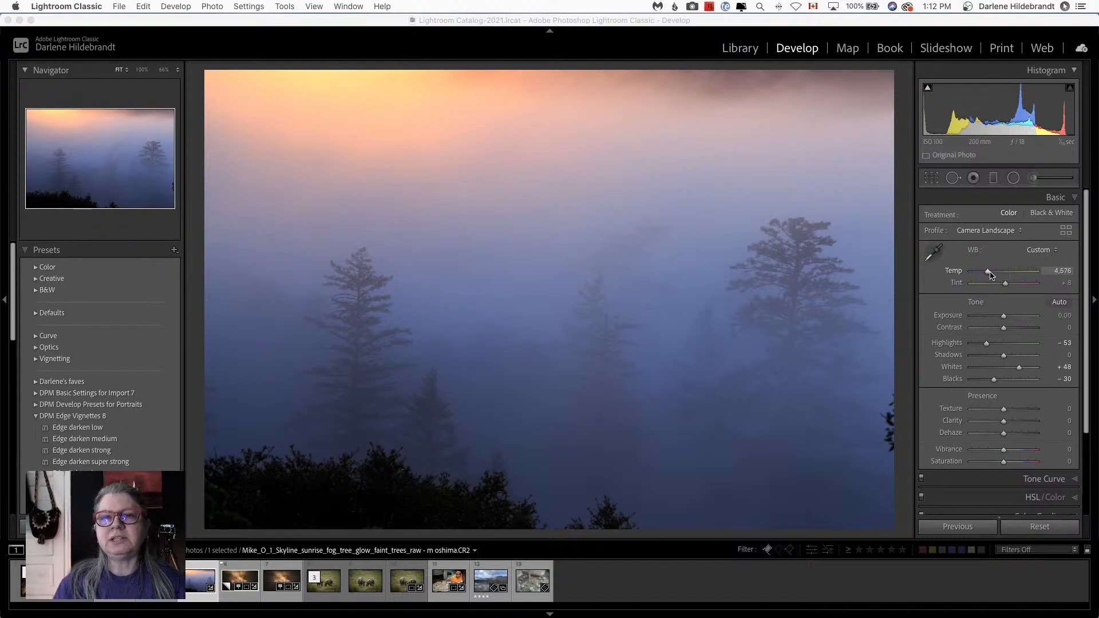
click(989, 274)
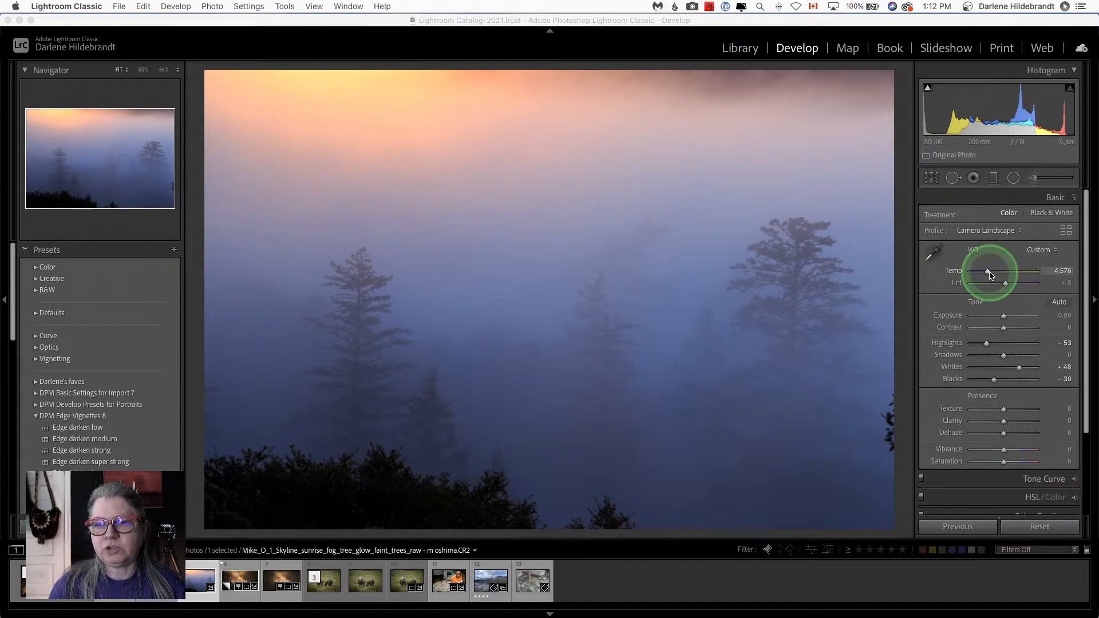
click(908, 211)
key(super+Tab)
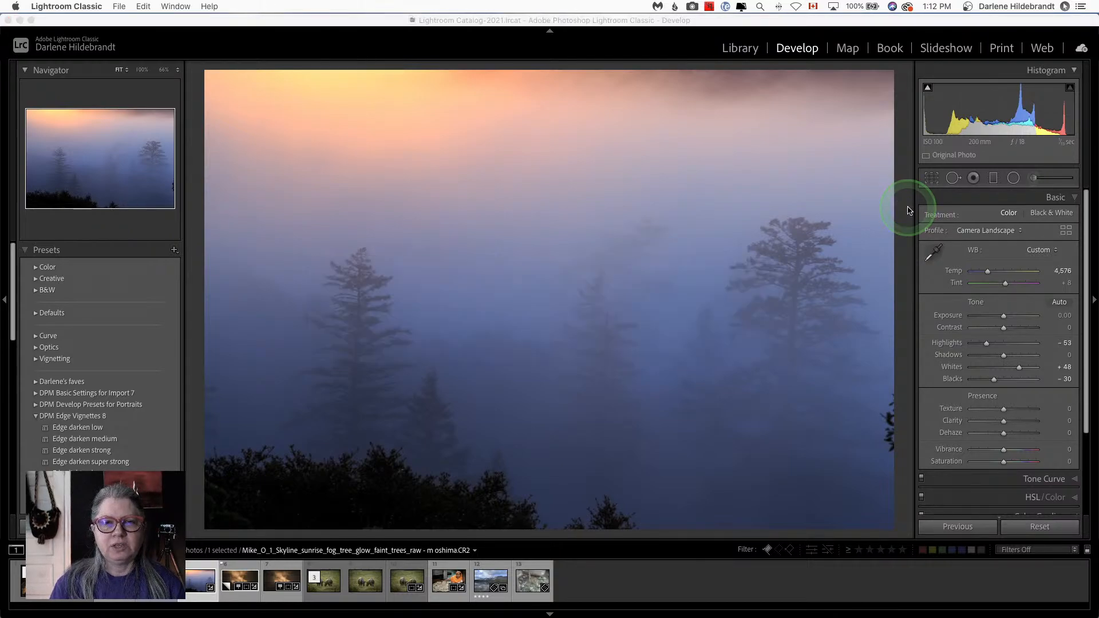
click(911, 211)
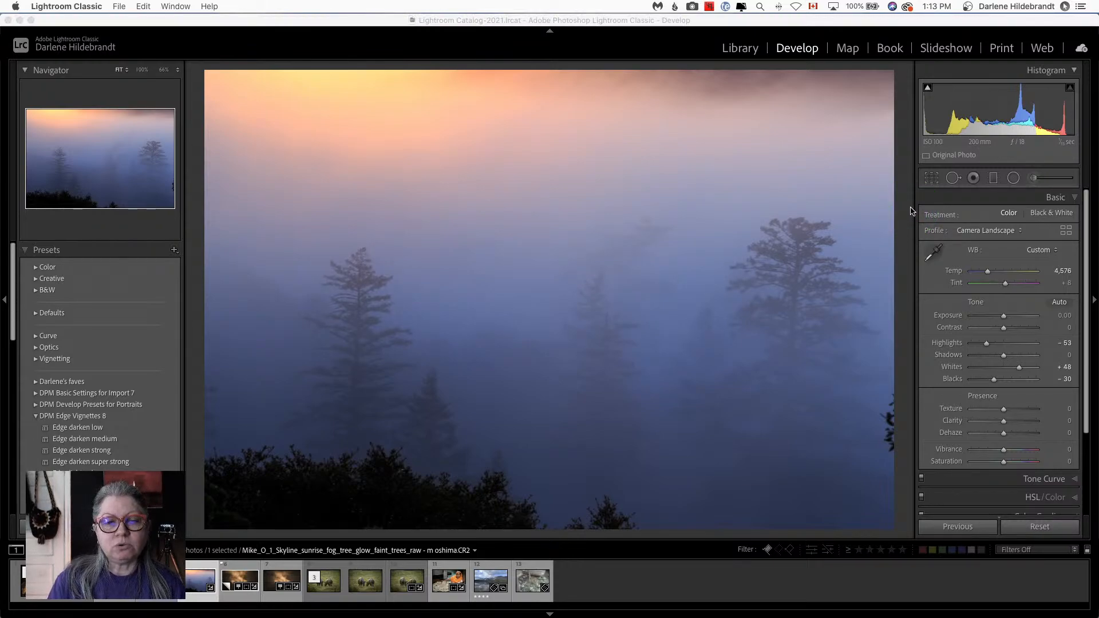
click(908, 223)
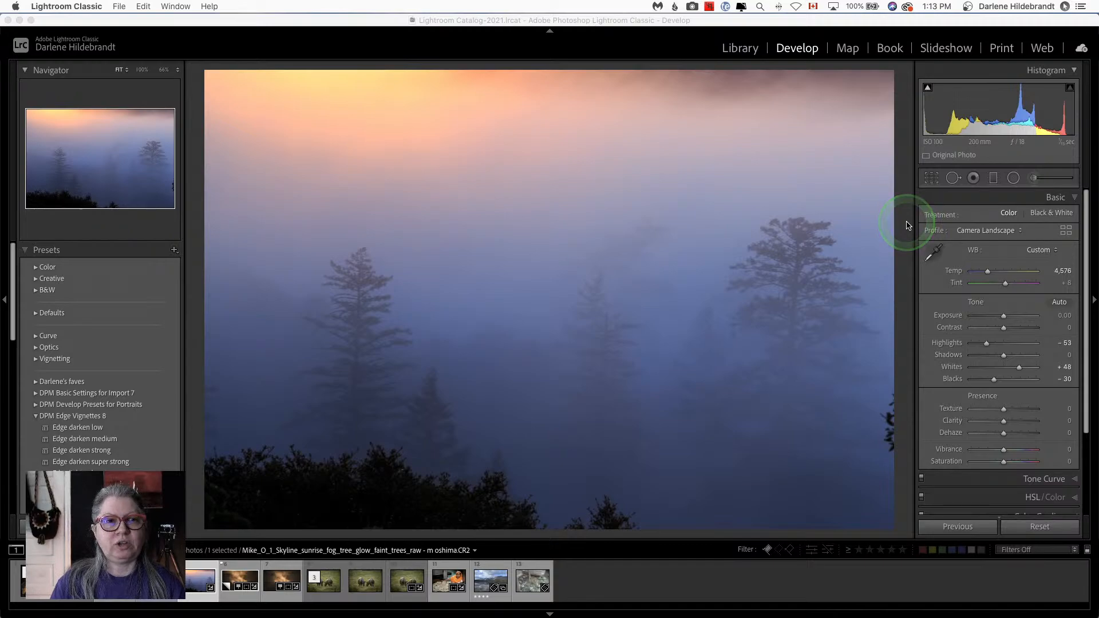
click(908, 224)
key(super+Tab)
click(908, 225)
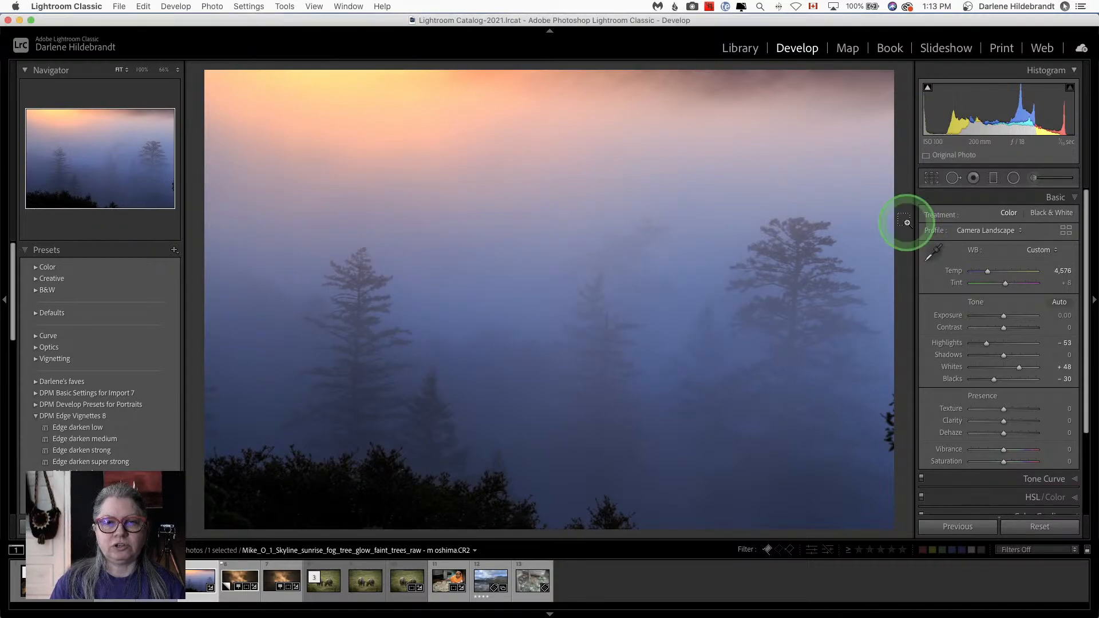
key(super+Tab)
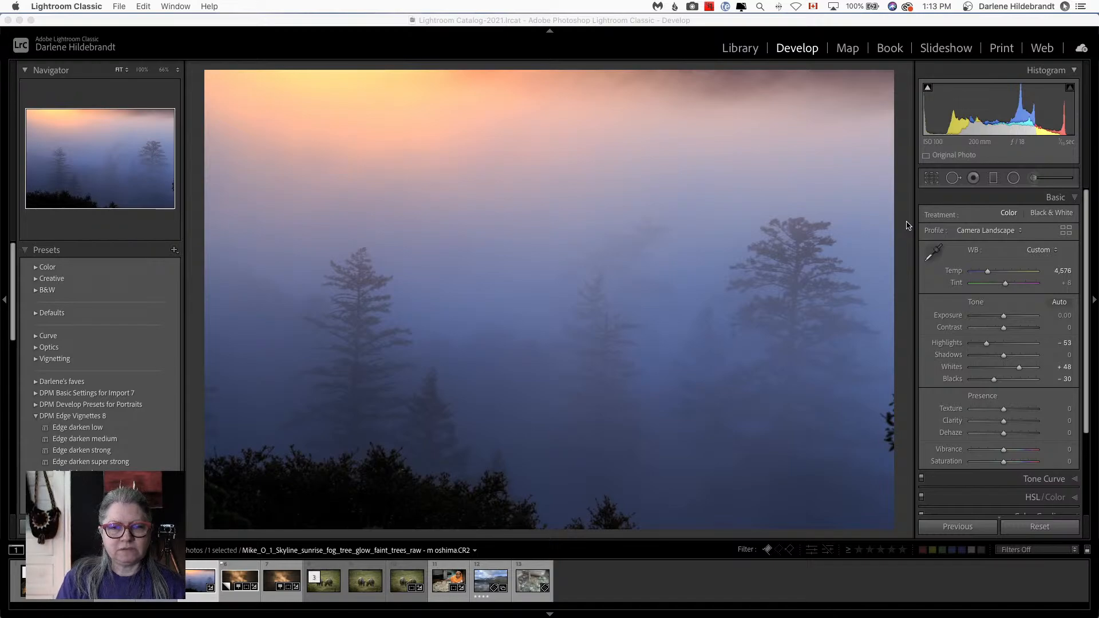
Step: Quit System Preferences and switch to Luminar AI
click(908, 225)
key(super+Tab)
key(super+Tab)
key(super+Tab)
key(super+Tab)
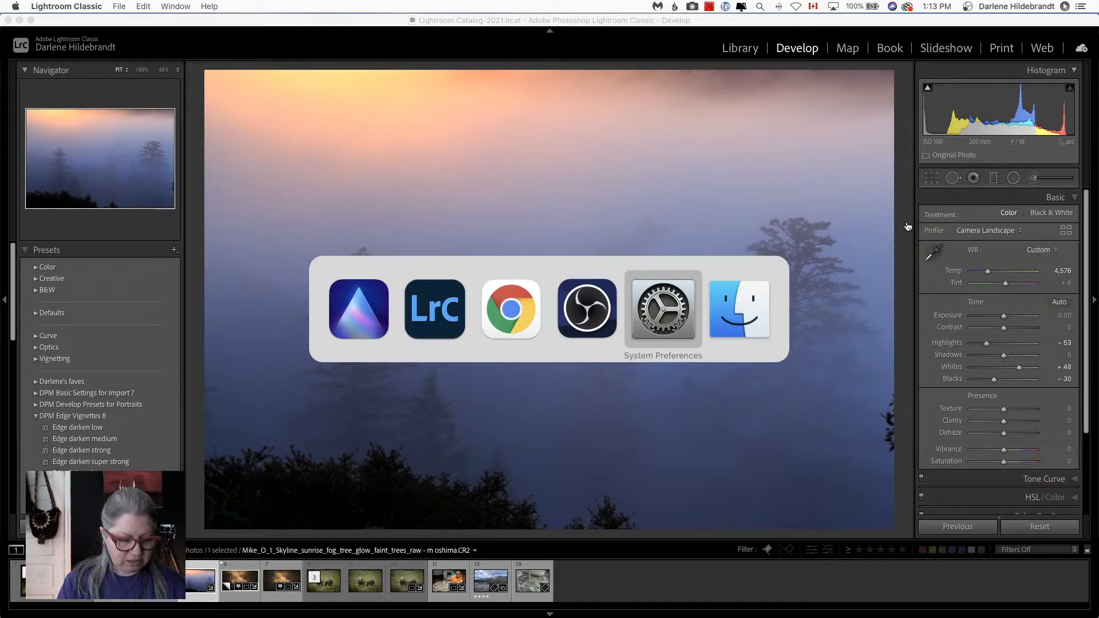
key(super+q)
key(super+Tab)
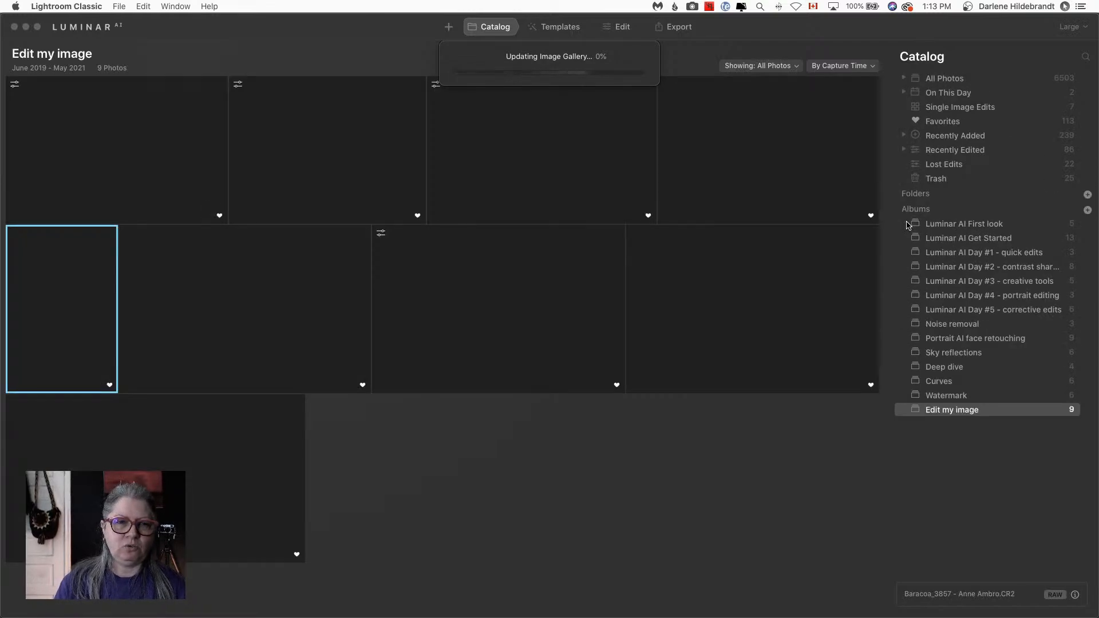
Step: Select the foggy sunrise tree photo in the Edit my image album and open the suggested Easy Landscapes template collection for it
click(909, 224)
click(748, 224)
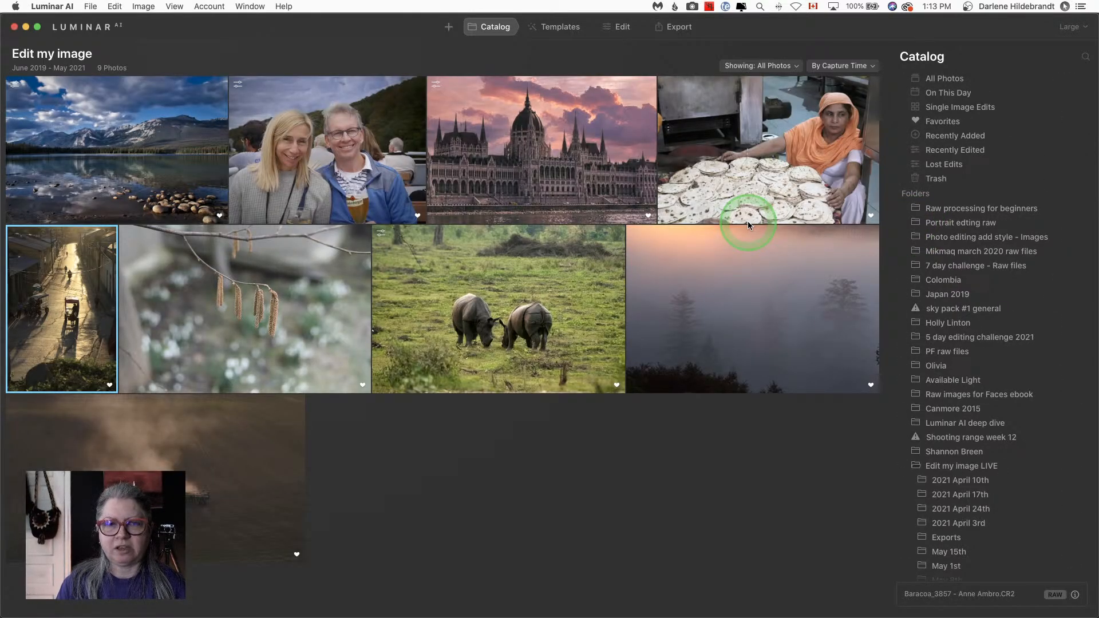
click(747, 268)
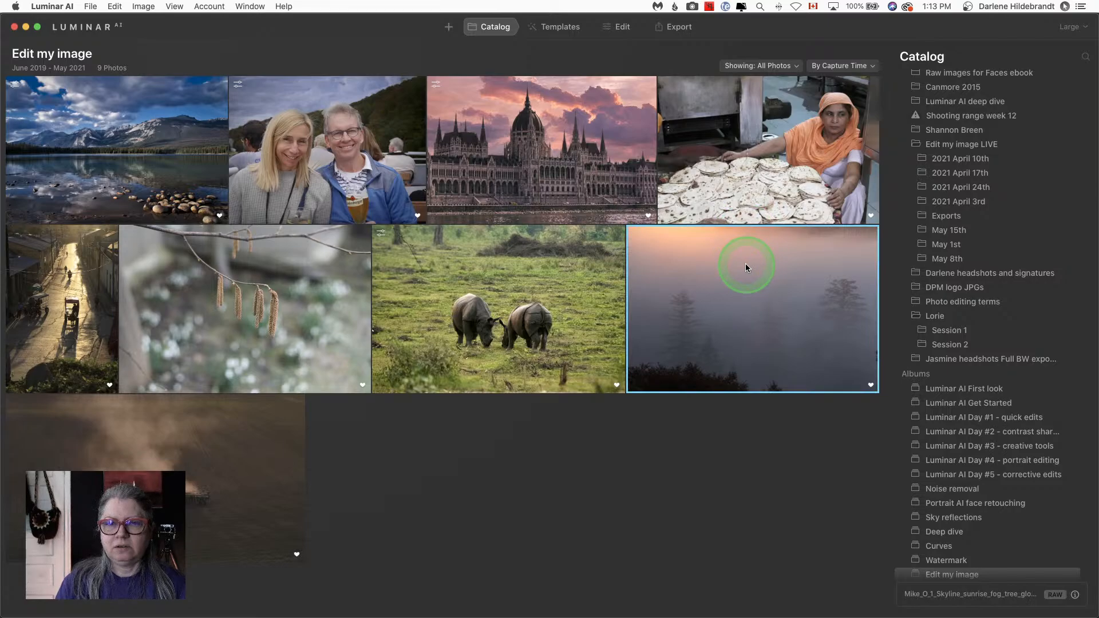
click(566, 27)
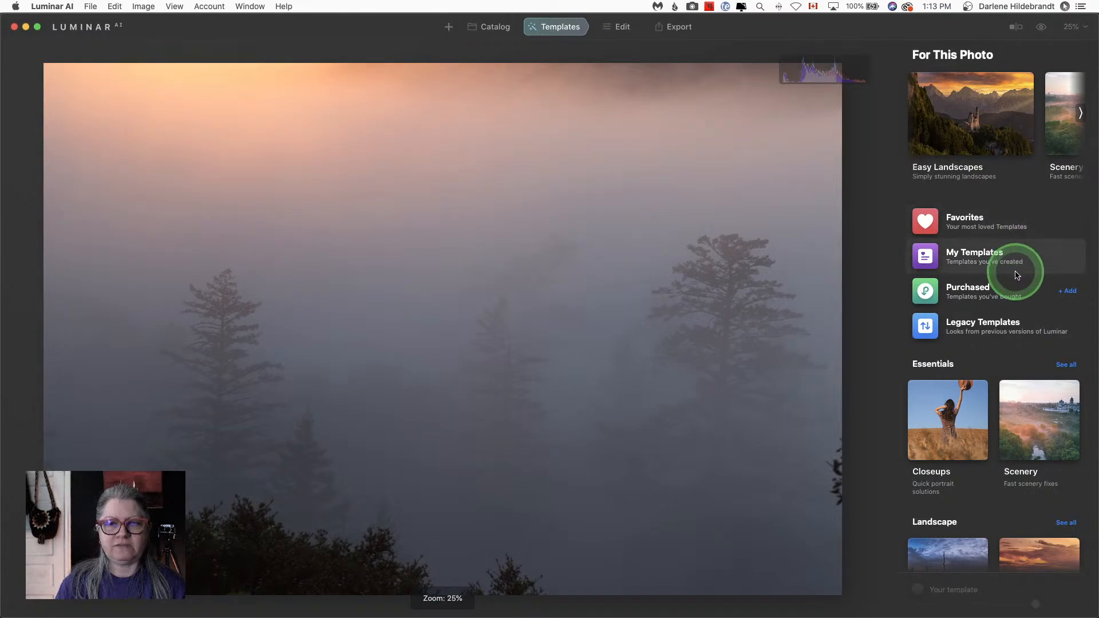
click(976, 126)
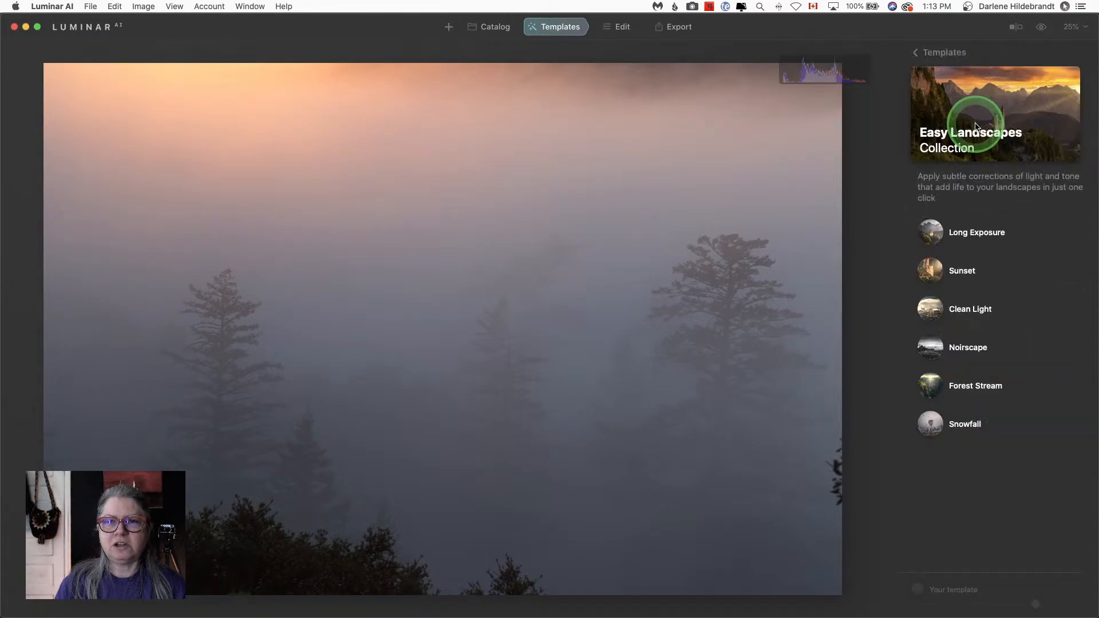
click(520, 277)
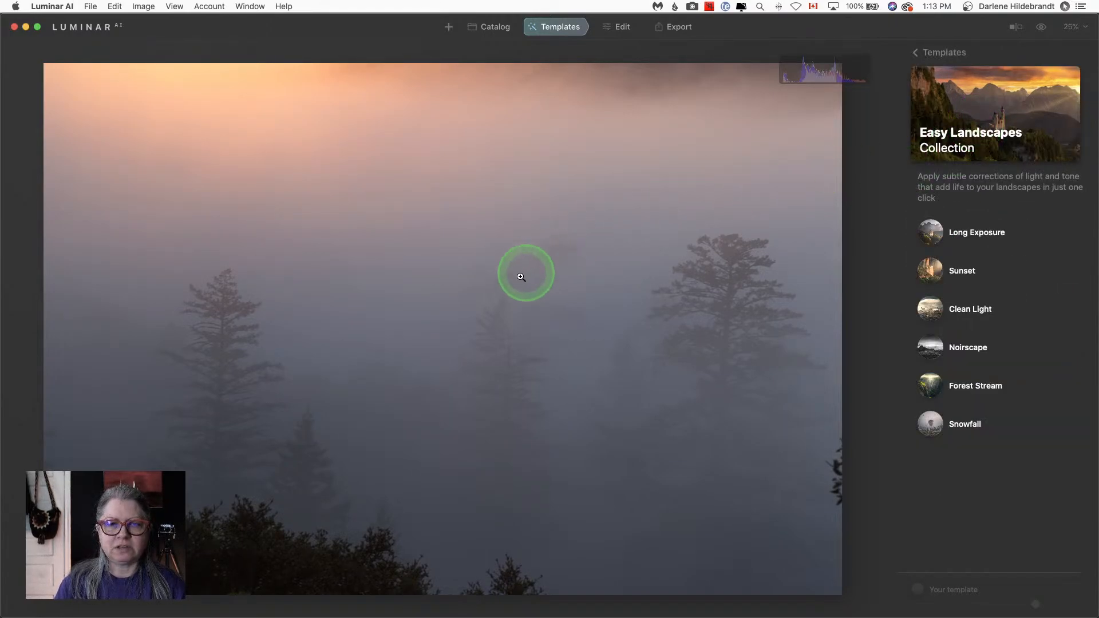
Step: Try the Easy Landscapes templates Long Exposure, Sunset, Clean Light, Noirscape, Forest Stream and Snowfall on the photo, returning to Long Exposure
click(953, 231)
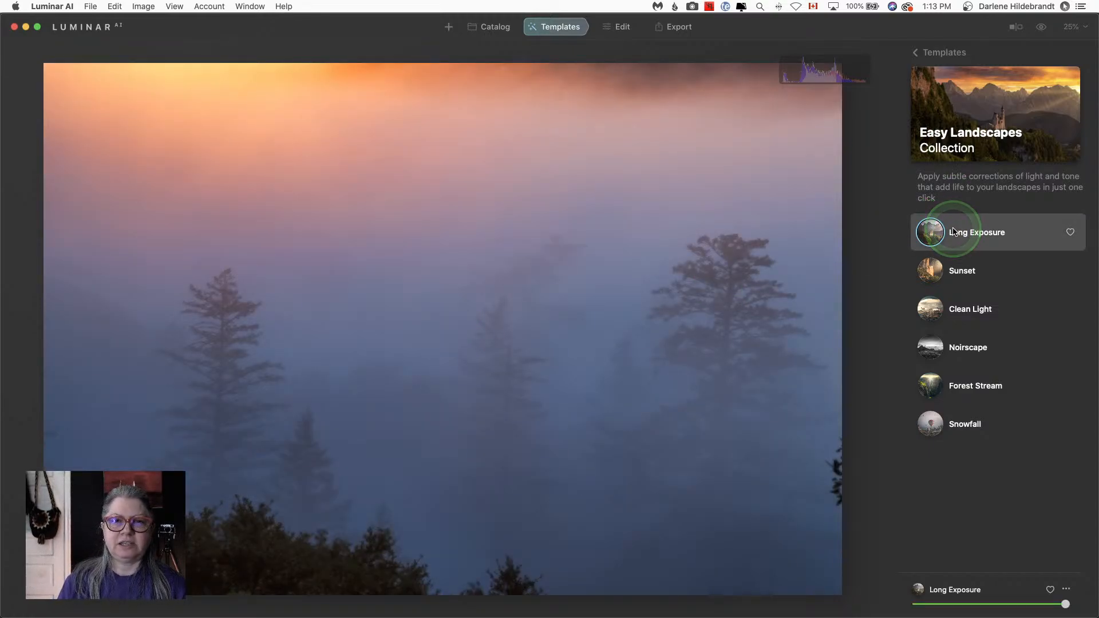
click(978, 233)
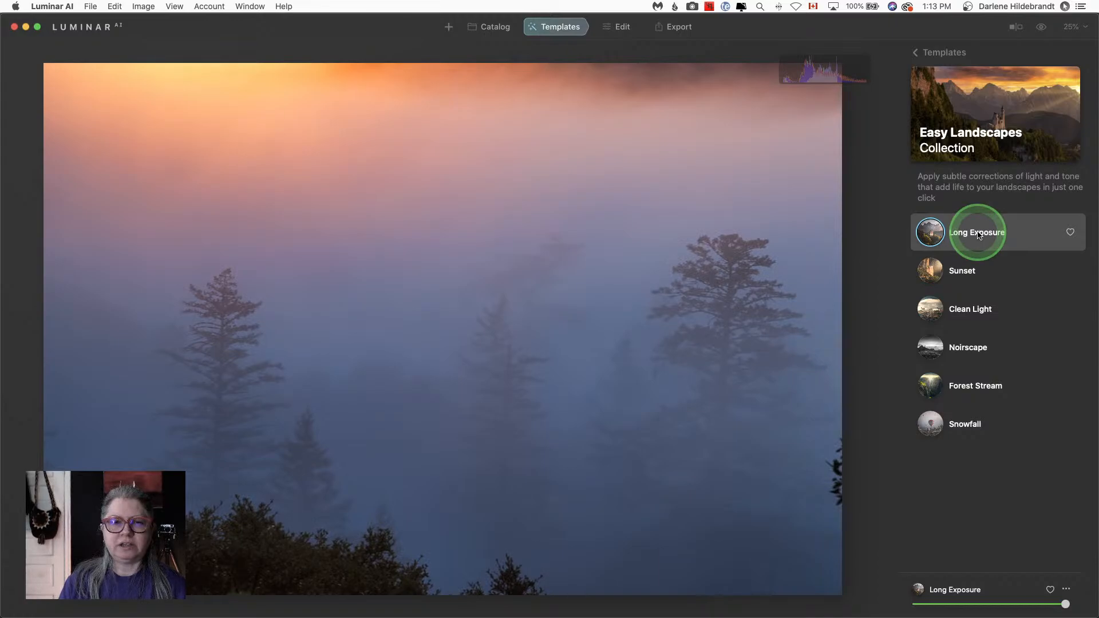
click(971, 266)
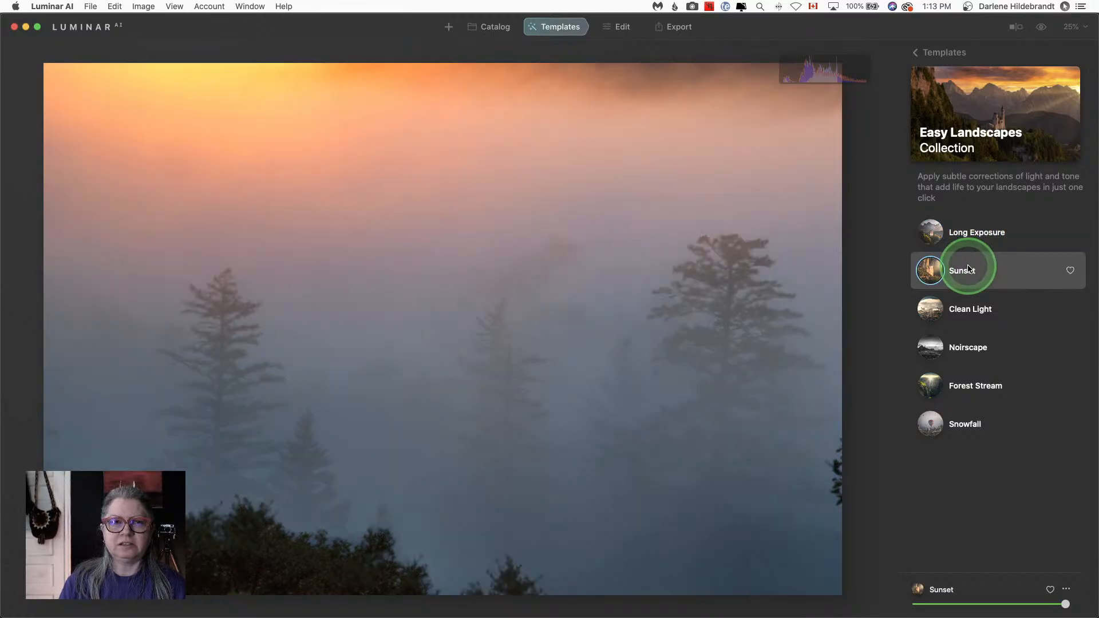
click(970, 304)
click(967, 347)
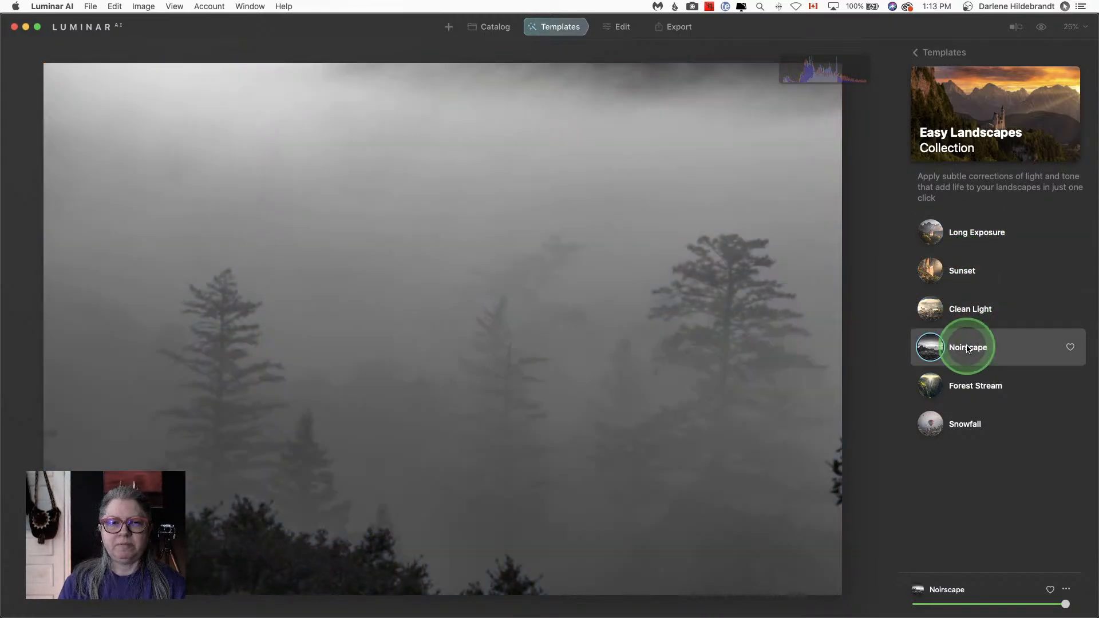
click(969, 385)
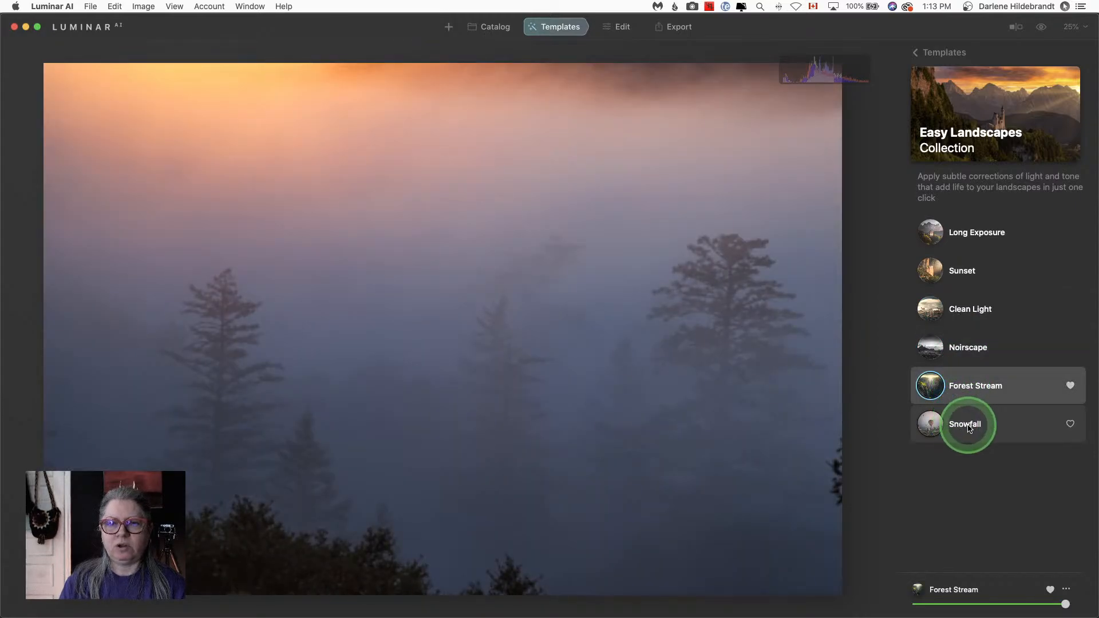
click(969, 428)
click(975, 228)
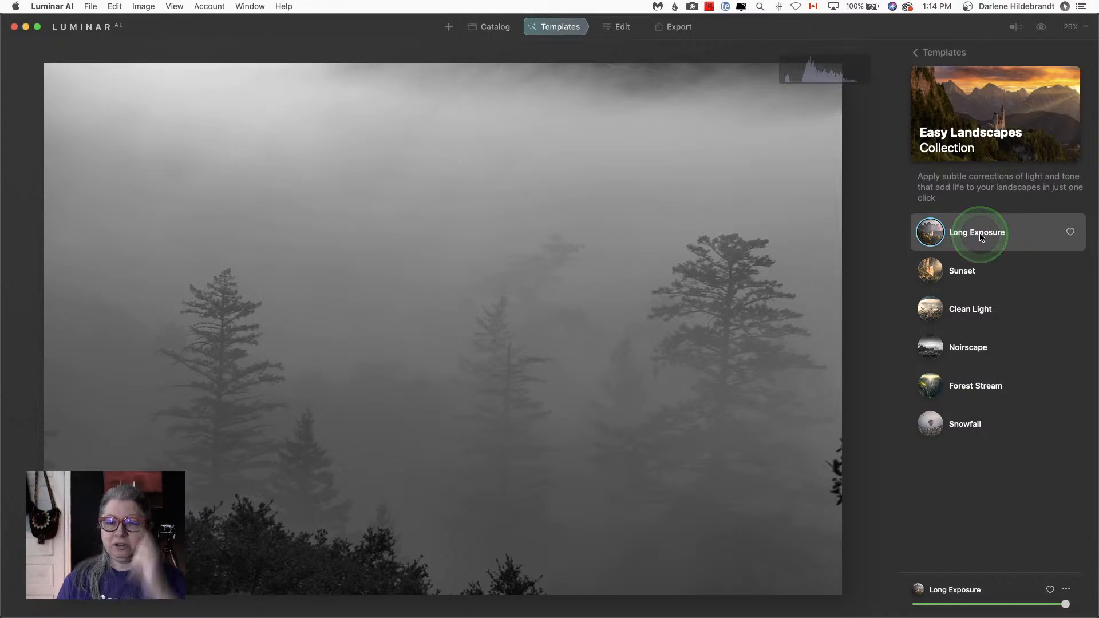
click(981, 237)
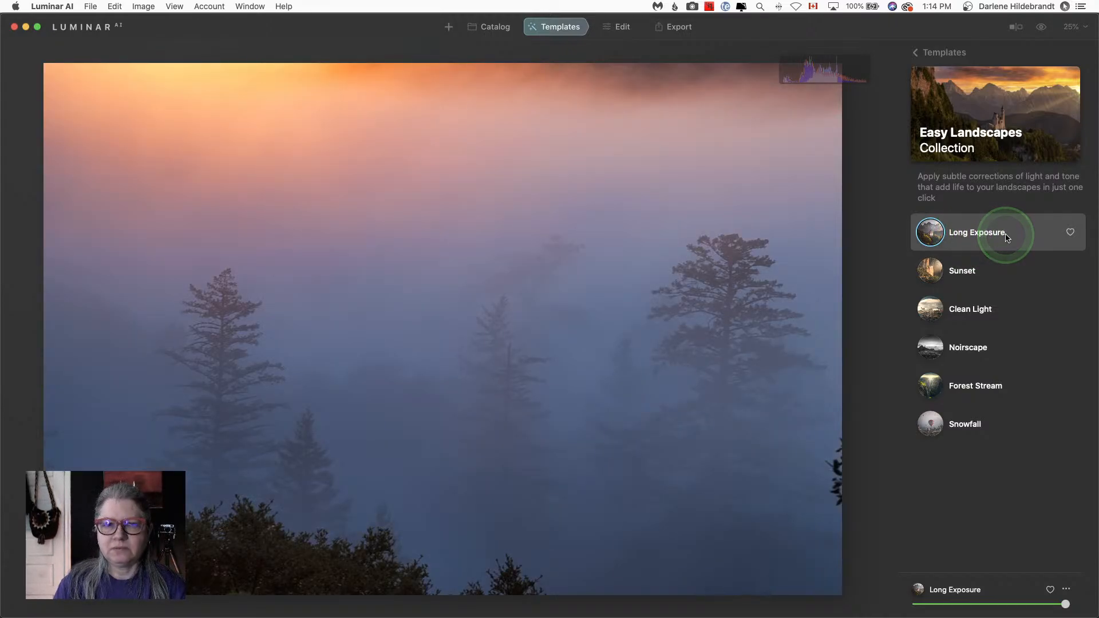
Step: Open the suggested Scenery collection and try its Clear & Sharp, Fast Fix, Pleasing Touch, More Volume, Simple and Clear Skies templates
click(933, 52)
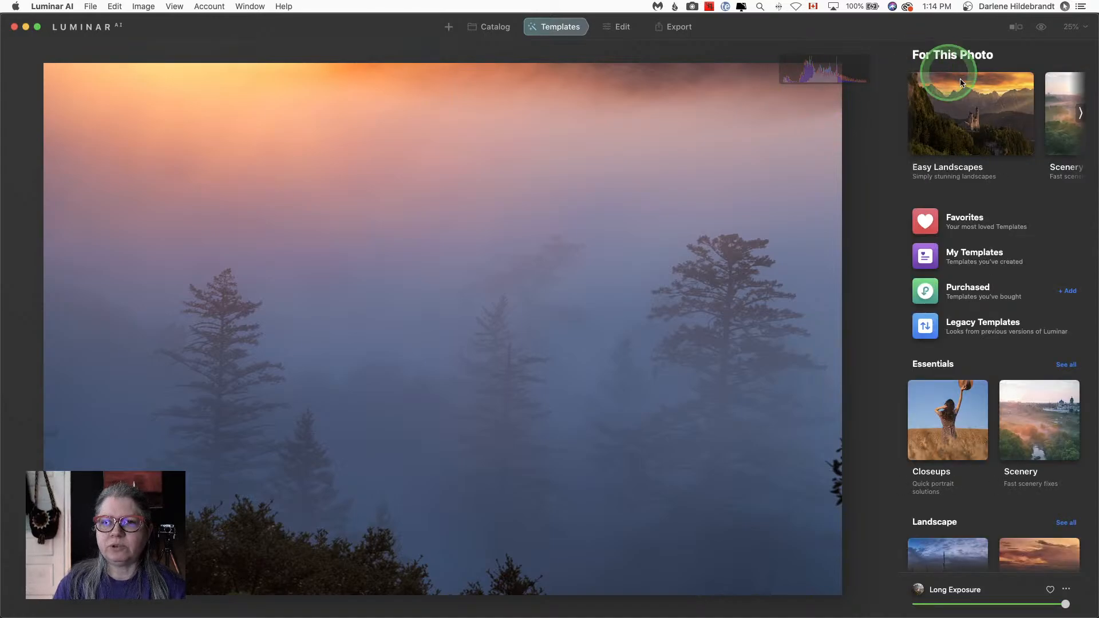
click(1080, 112)
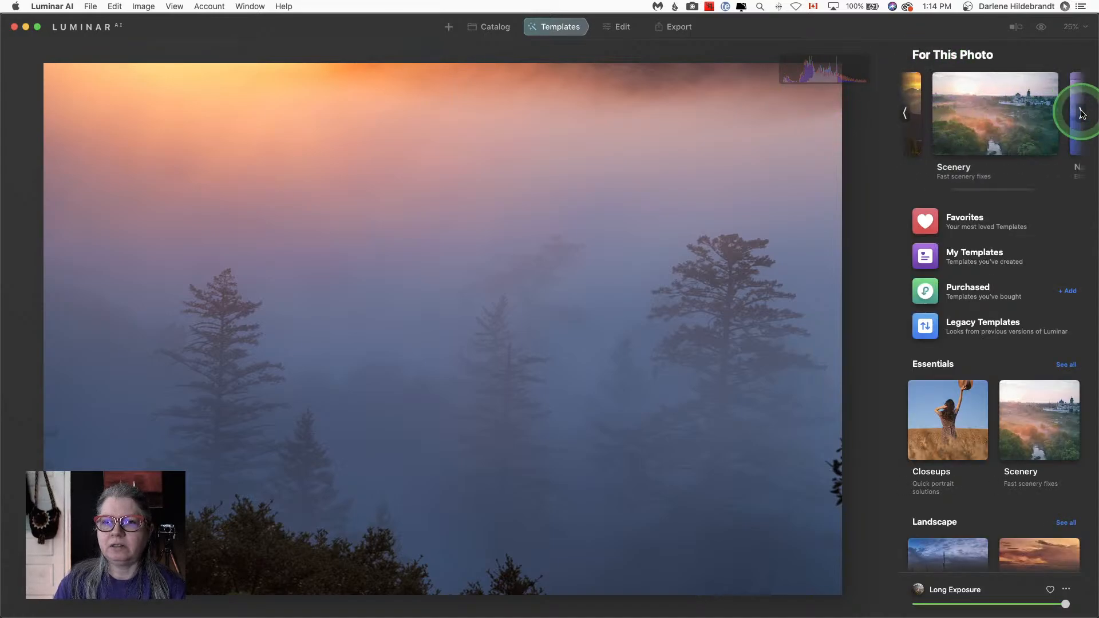
click(974, 112)
click(974, 222)
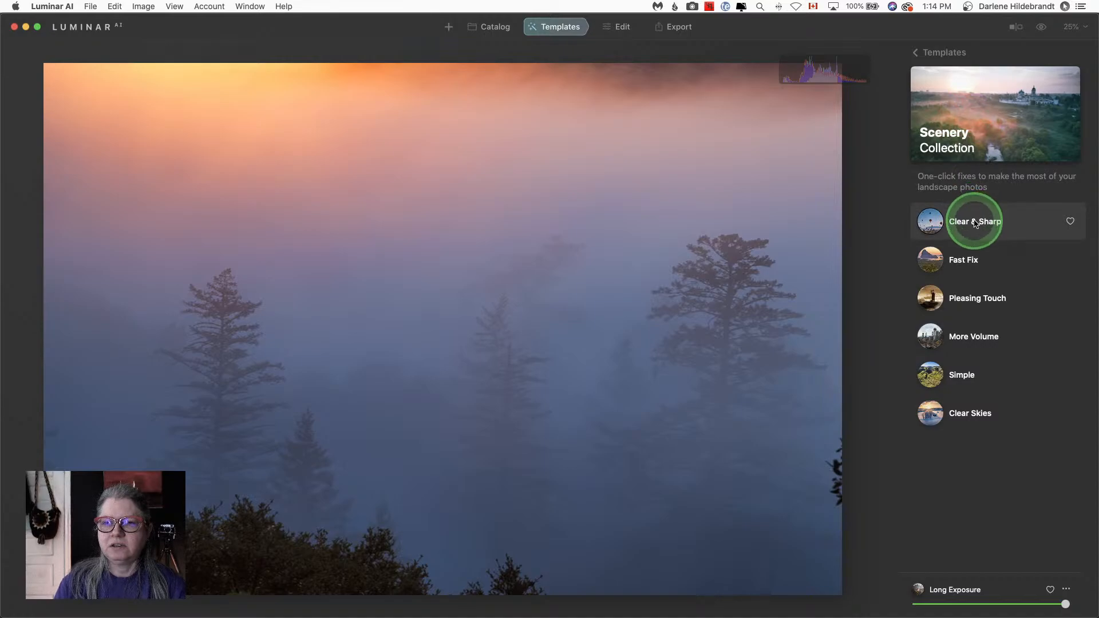
click(959, 264)
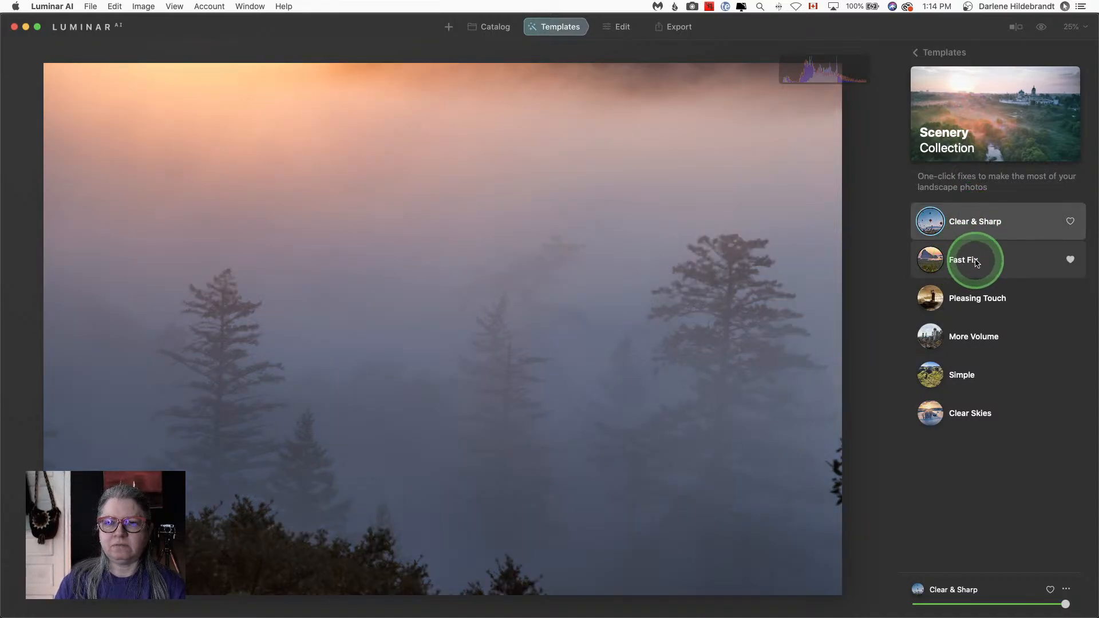
click(976, 263)
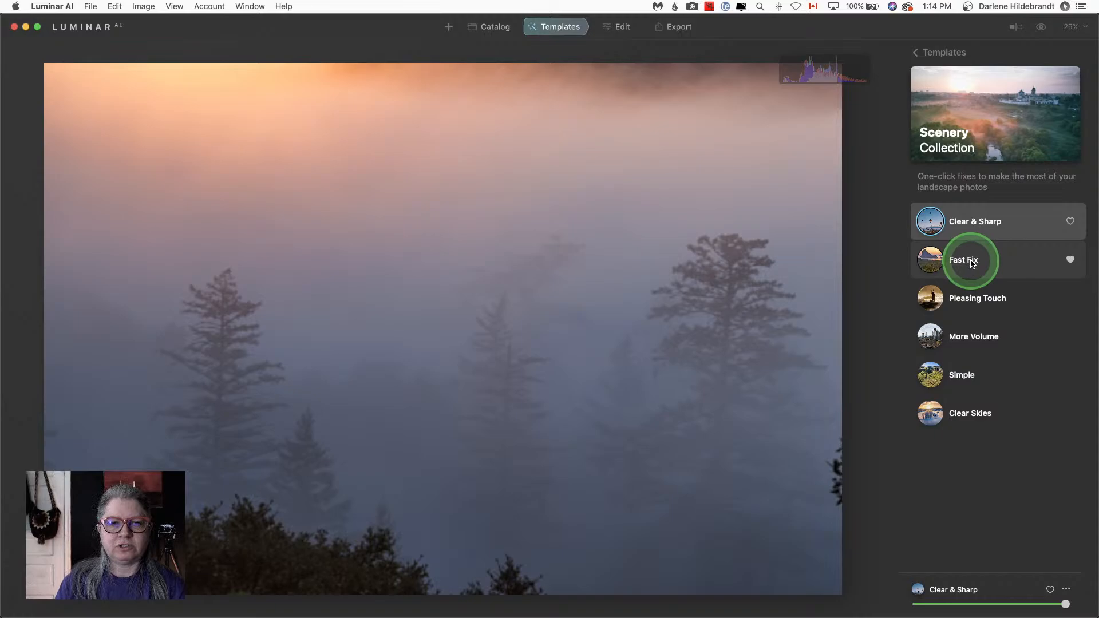
click(979, 297)
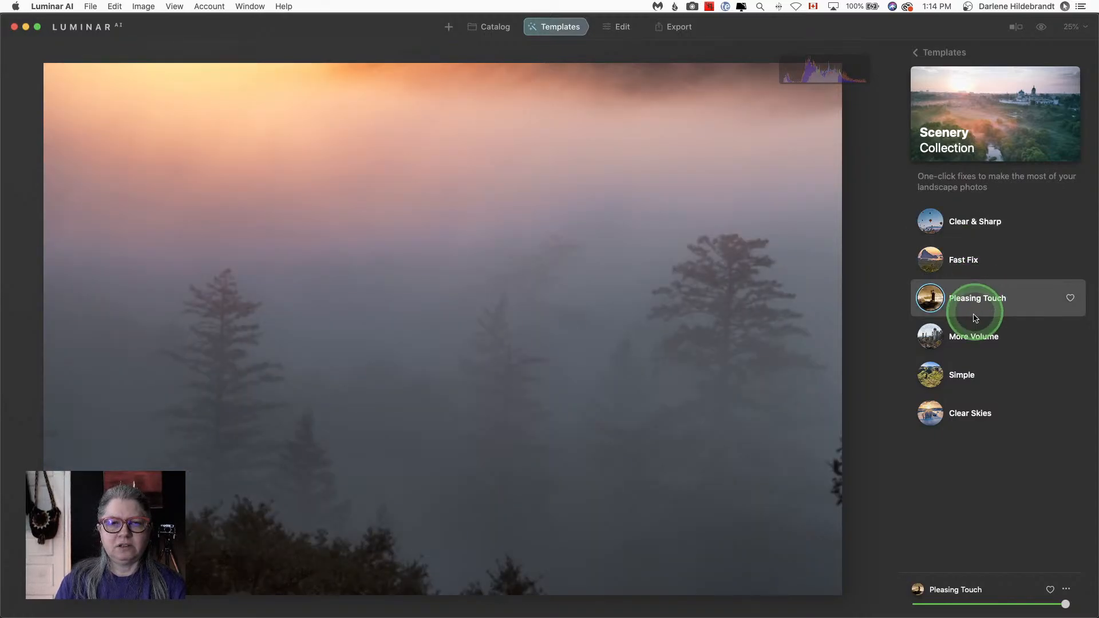
click(977, 338)
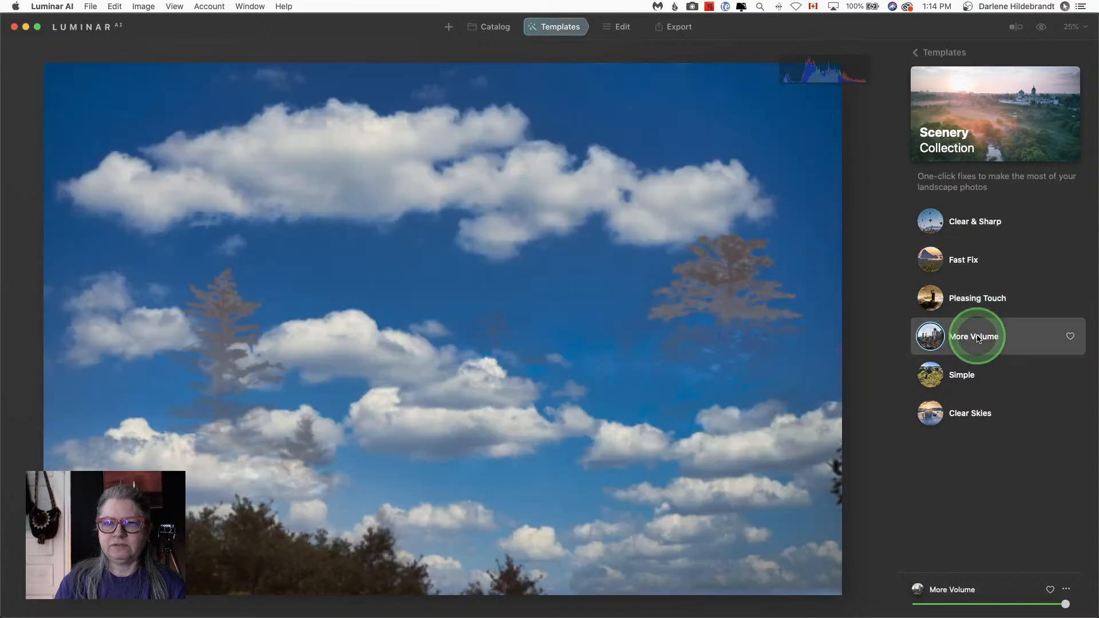
click(965, 371)
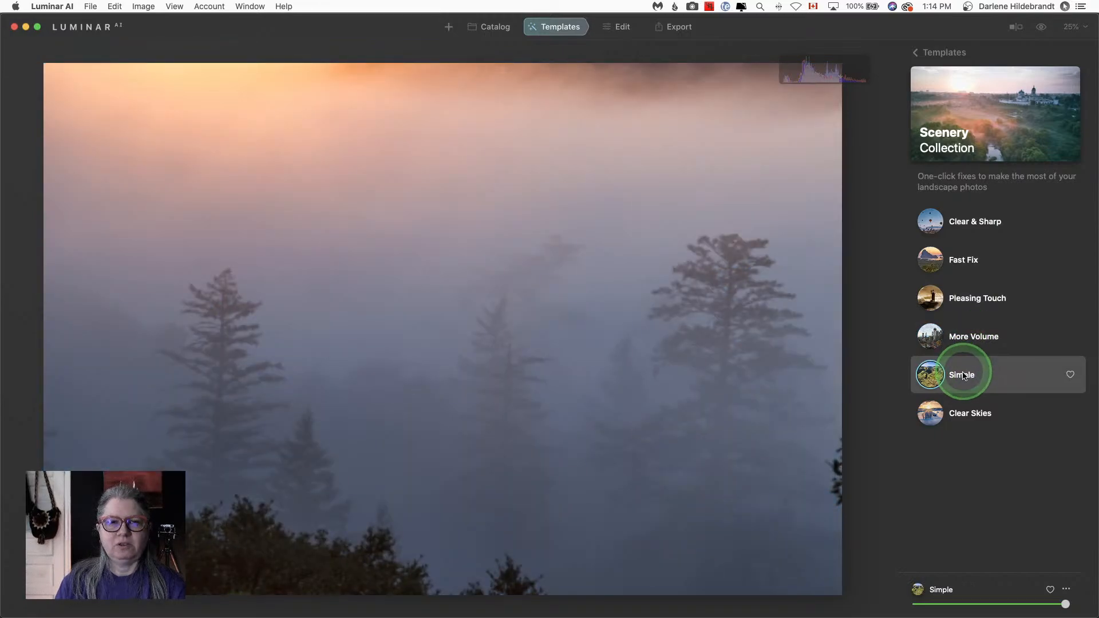
click(967, 415)
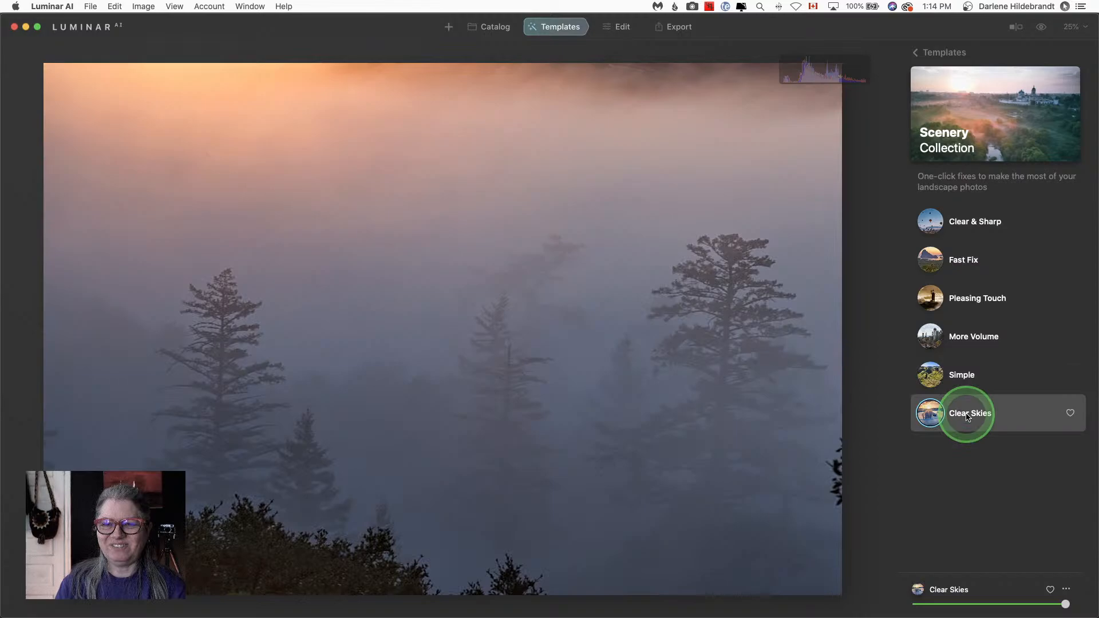
Step: Open the Natural Skies collection and try Afterhours, Crack of Dawn, Dreamscape Noir and Morning Dew, ending with the Silken Skies template applied
click(945, 53)
click(1073, 117)
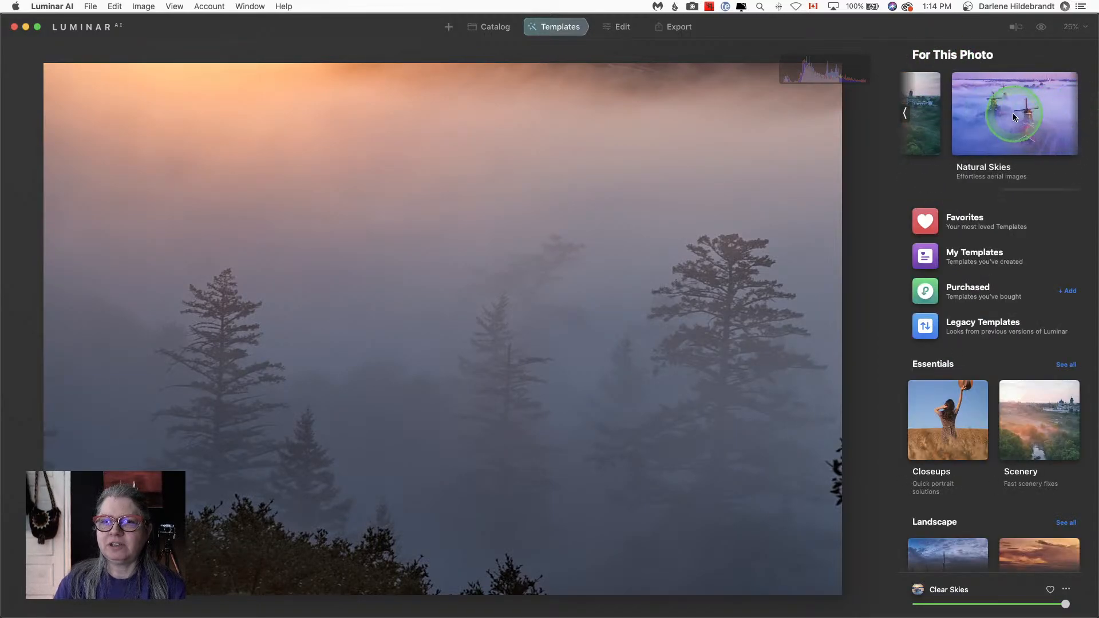
click(1013, 117)
click(975, 243)
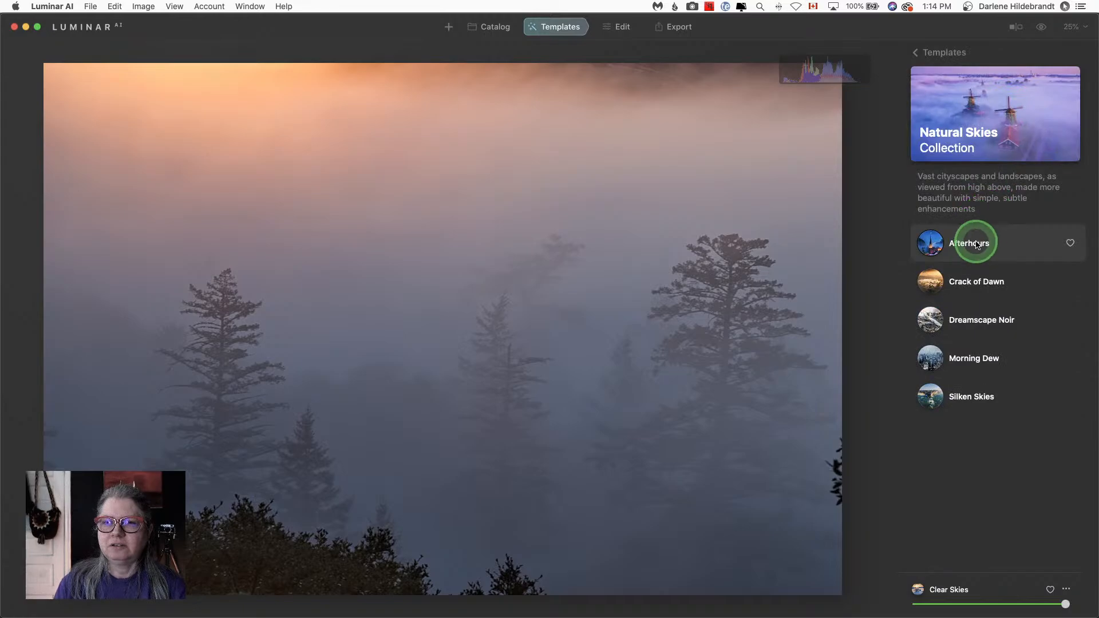
click(979, 281)
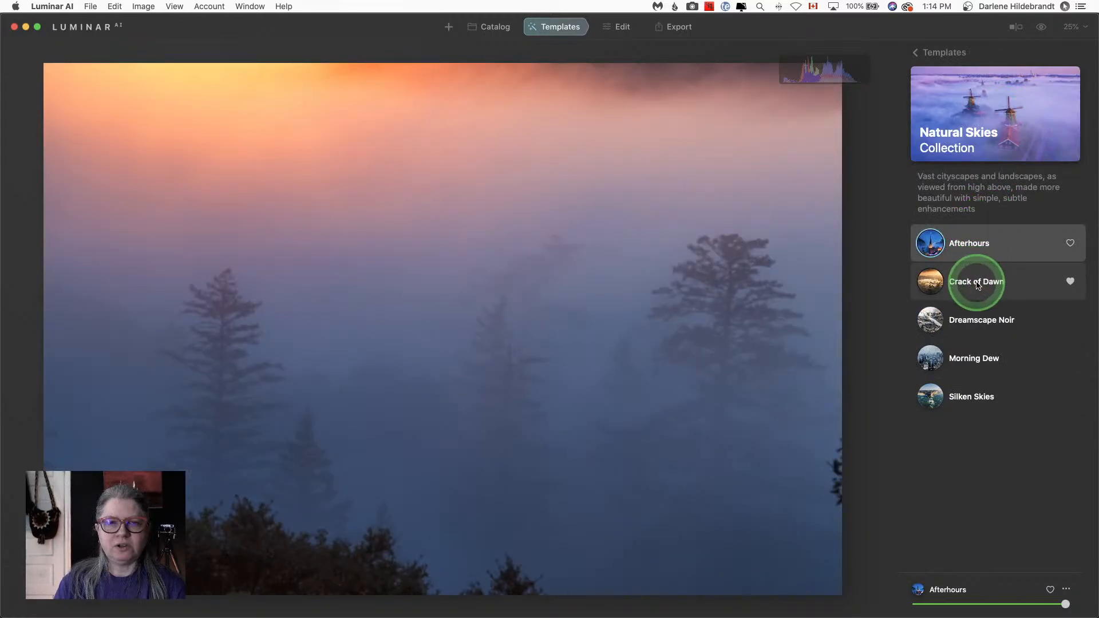
click(981, 314)
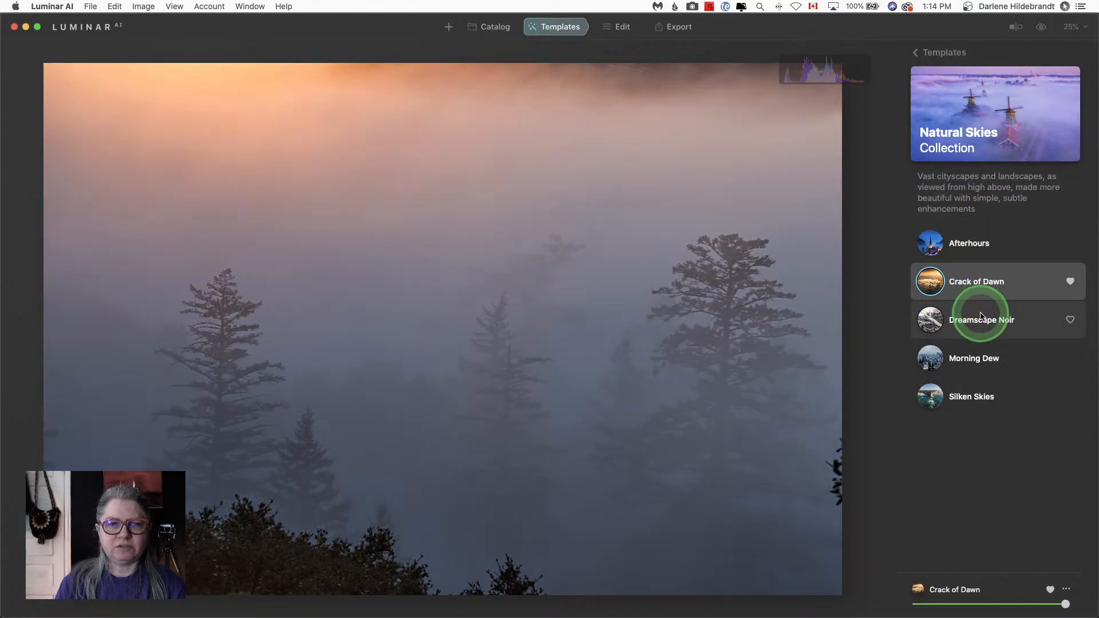
click(973, 355)
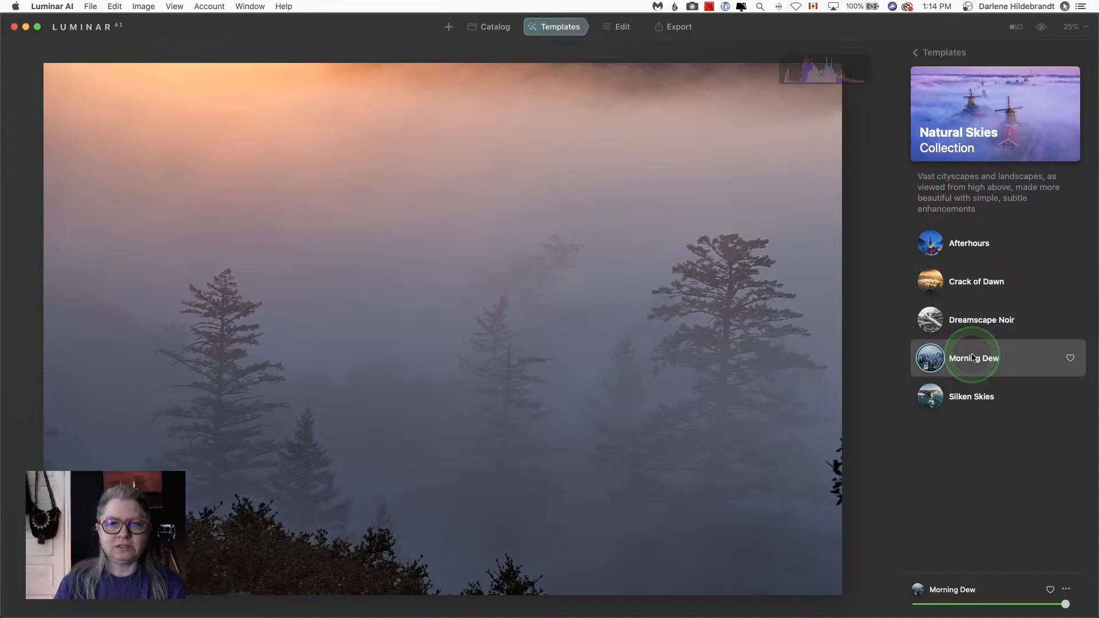
click(962, 395)
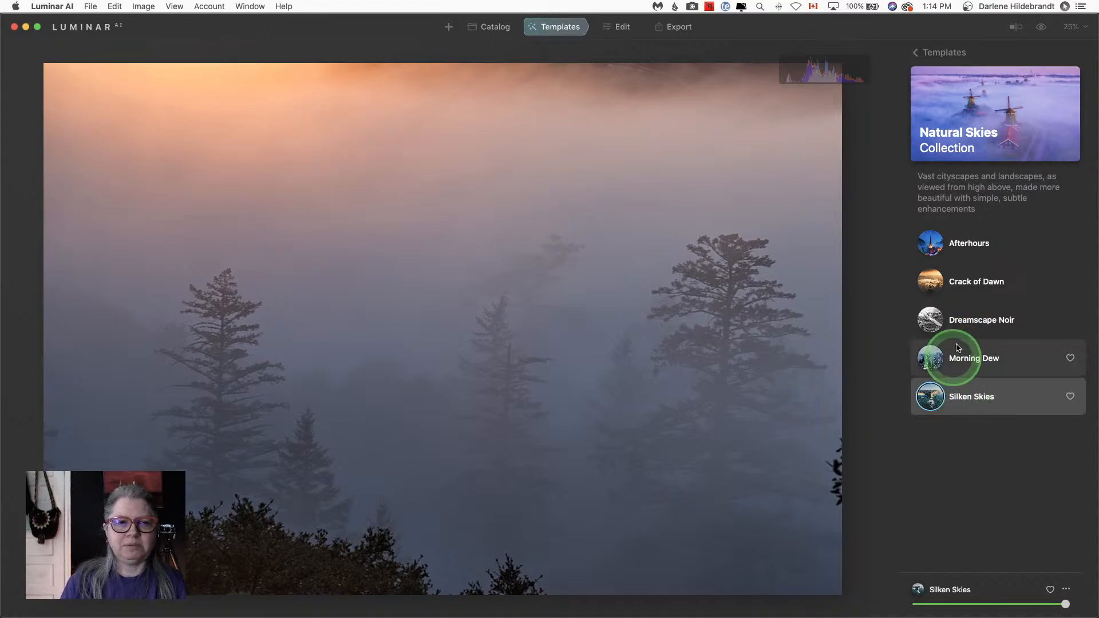
Step: Compare the Crack of Dawn, Afterhours and Dreamscape Noir templates on the foggy tree photo and apply Afterhours
click(969, 289)
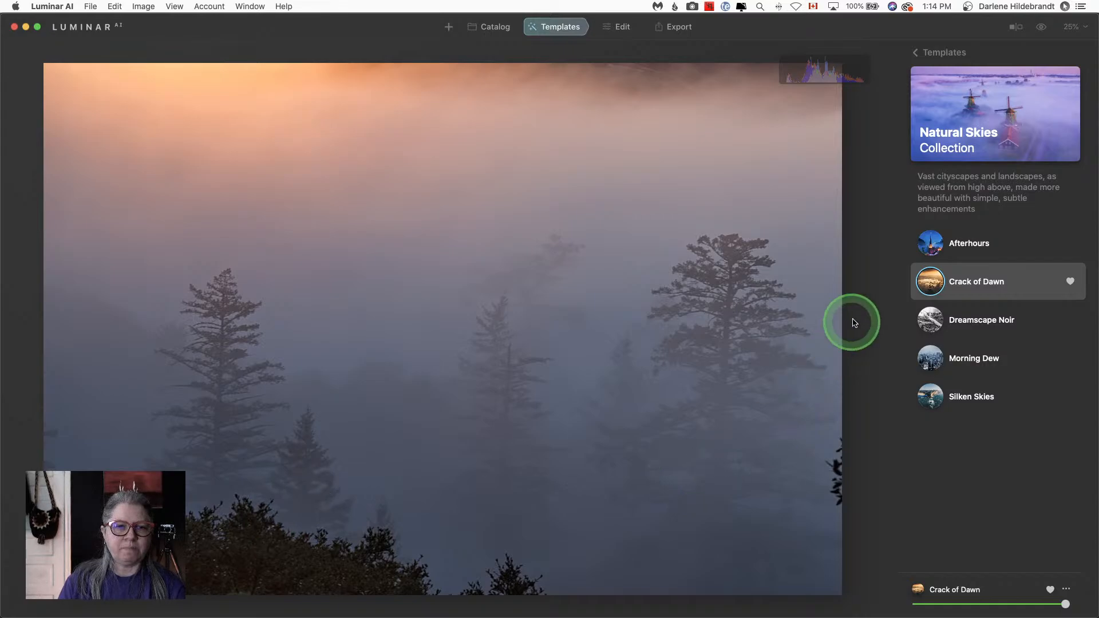
click(972, 251)
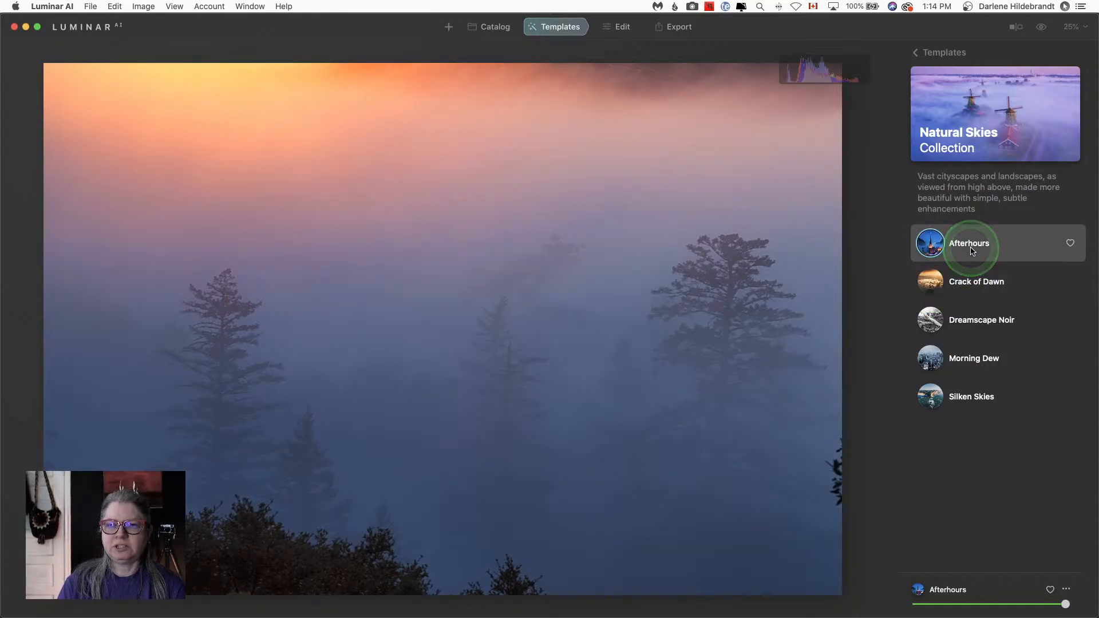
click(976, 281)
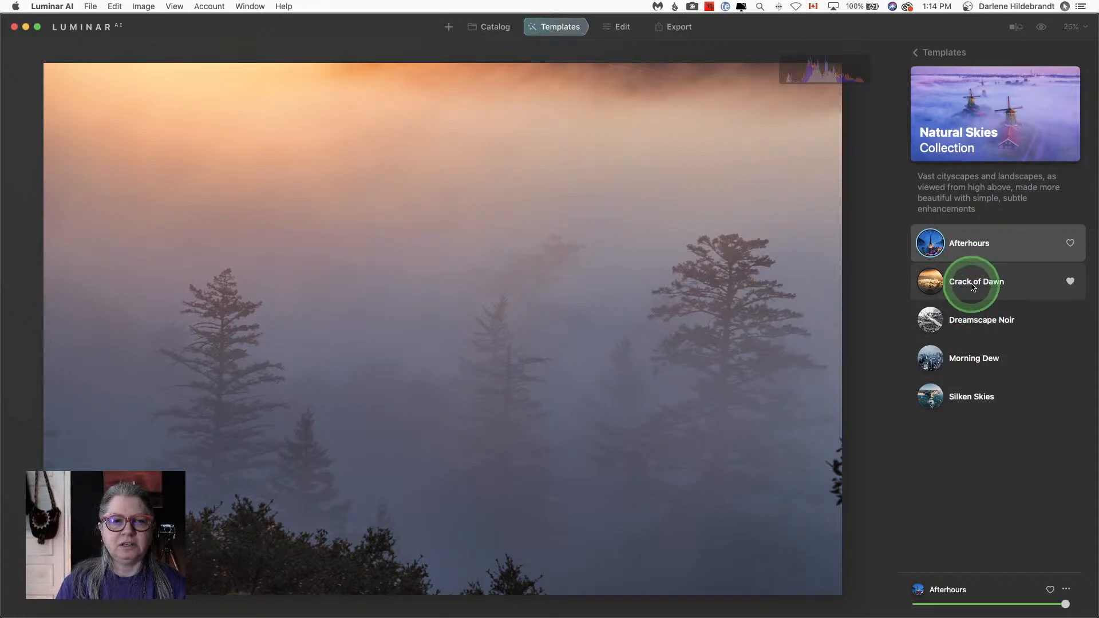
click(972, 286)
click(975, 319)
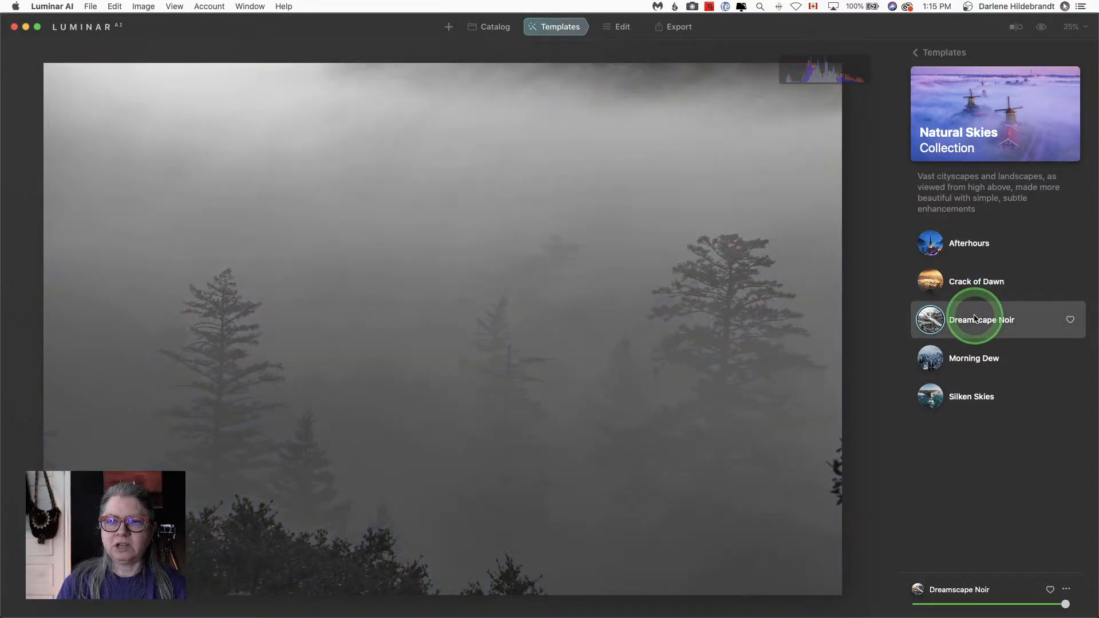
click(971, 250)
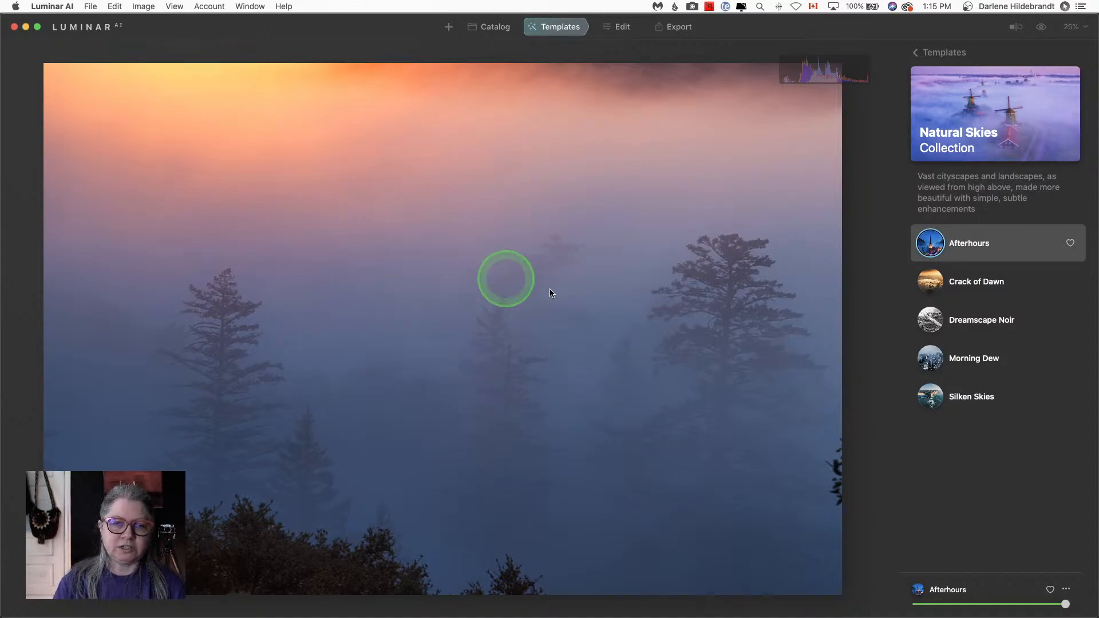
Step: Crop the photo with Composition AI at the original ratio and reposition the image within the crop frame
click(623, 28)
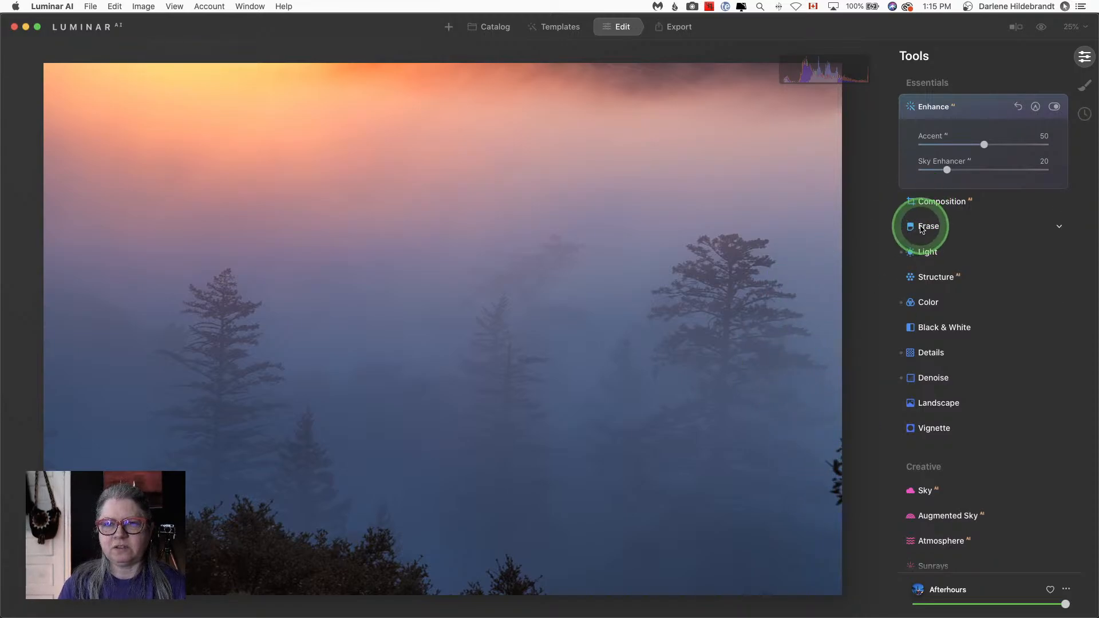
click(931, 202)
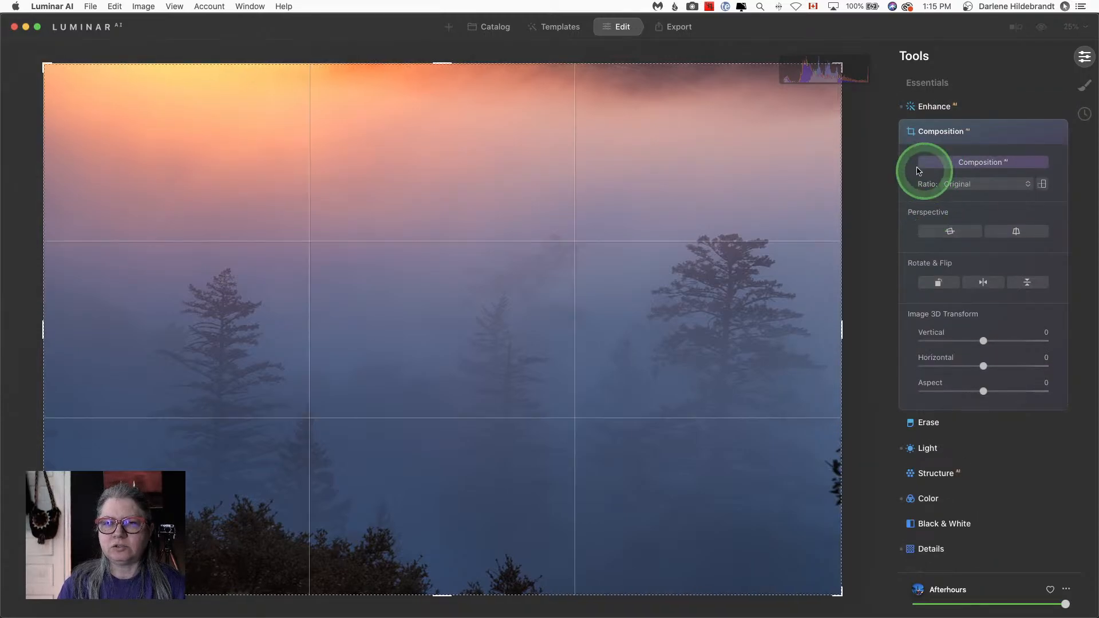
click(975, 163)
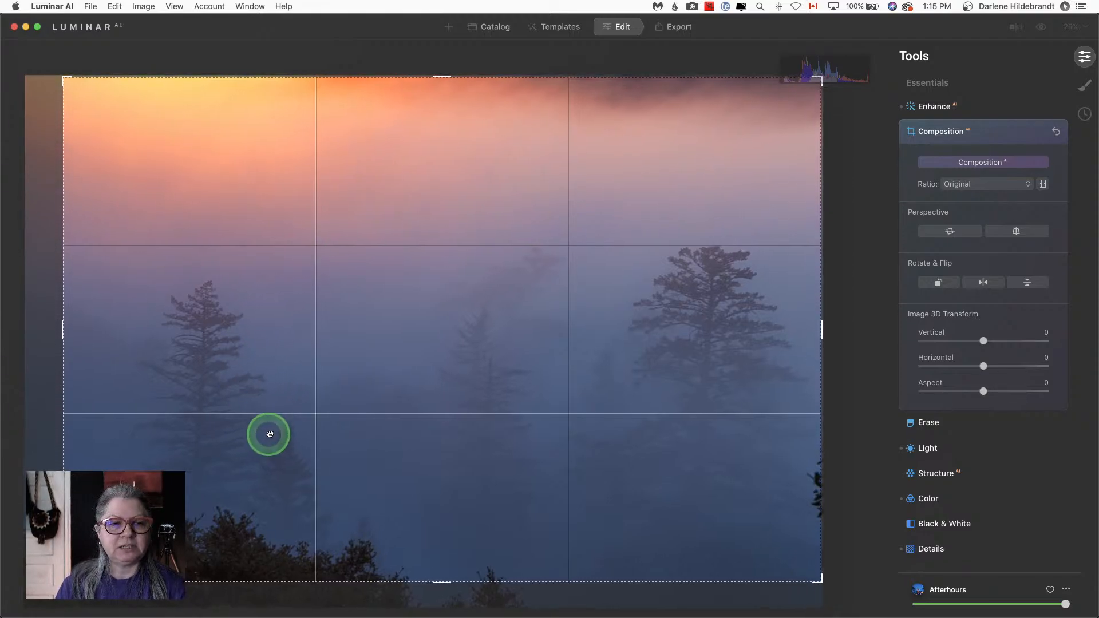
drag(265, 434, 283, 409)
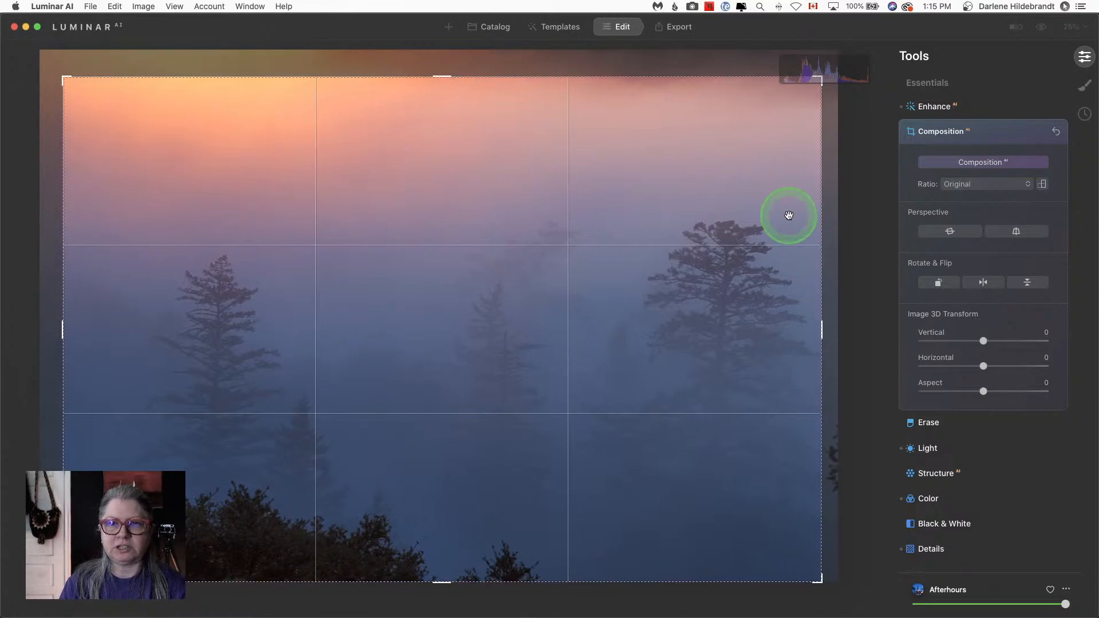
click(953, 166)
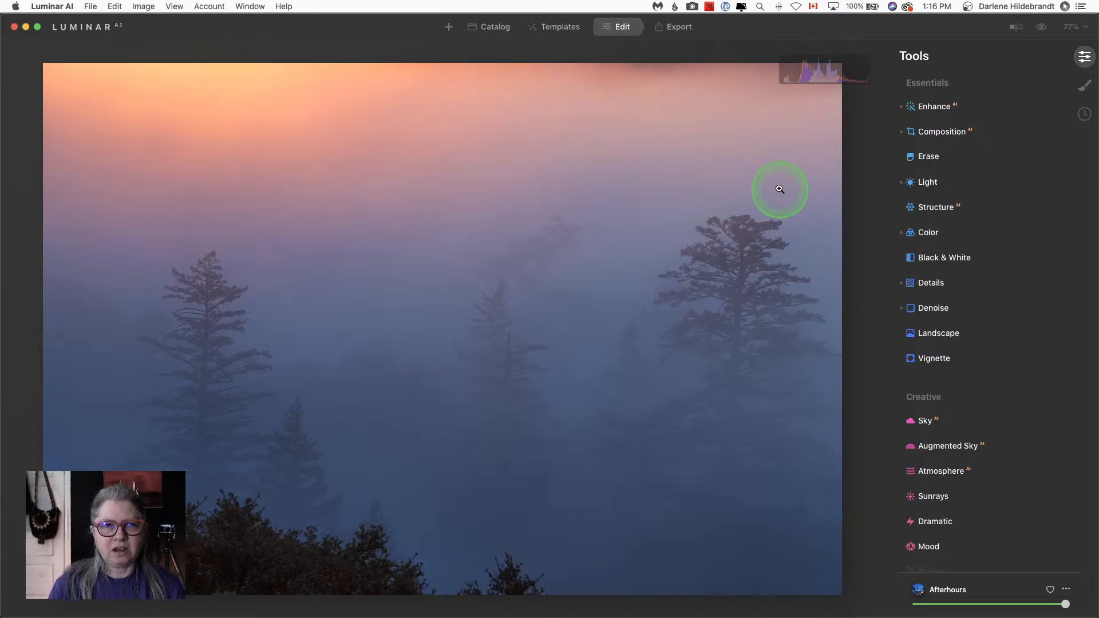
Step: Try different Sky Enhancer strengths in the Enhance AI tool, returning the value to 20
click(977, 112)
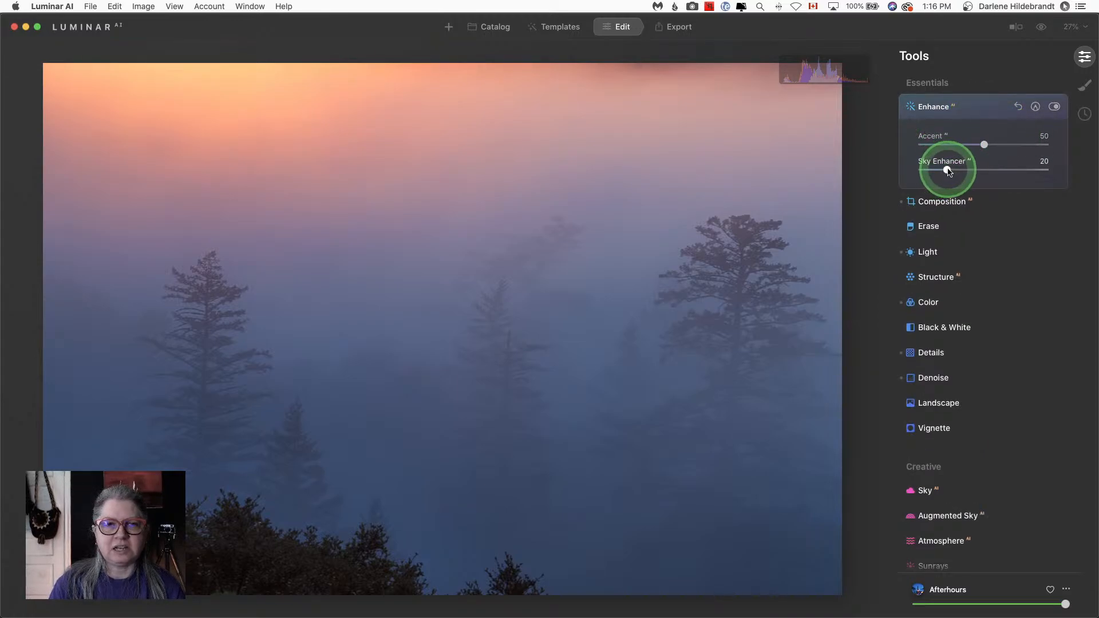
mouse_move(949, 170)
mouse_down()
mouse_move(1049, 172)
mouse_move(886, 172)
mouse_move(1068, 173)
mouse_move(900, 177)
mouse_move(1048, 170)
mouse_move(922, 172)
mouse_move(1047, 170)
mouse_move(933, 177)
mouse_move(1048, 172)
mouse_move(949, 175)
mouse_up()
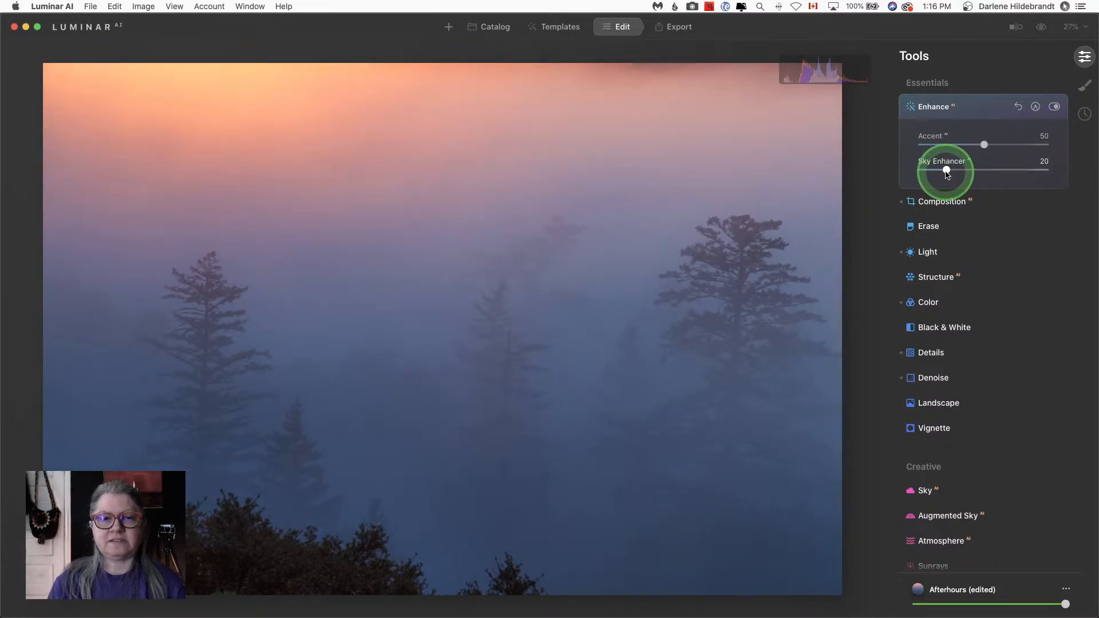
click(980, 108)
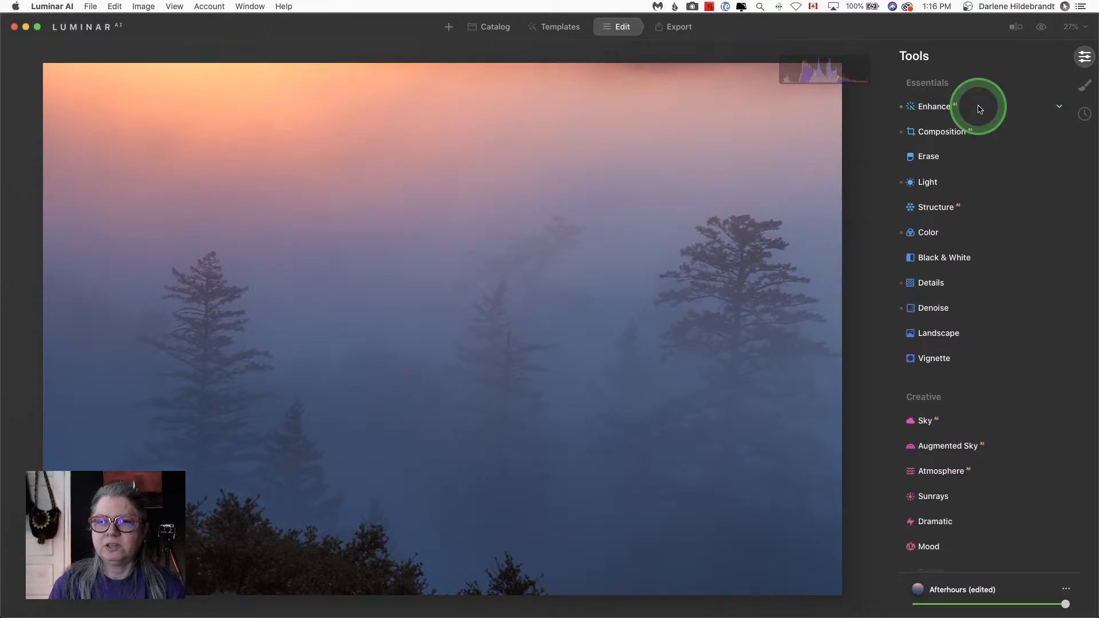
Step: Test Landscape Dehaze strengths of 36 and 0 on the photo, settling on 16
click(957, 335)
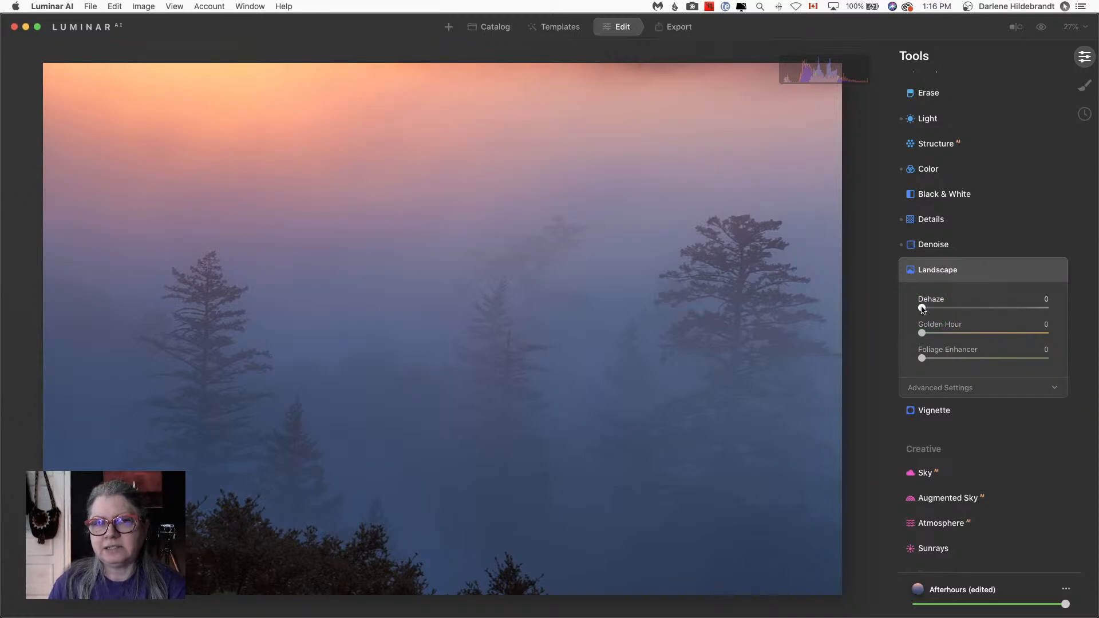
drag(923, 309, 969, 308)
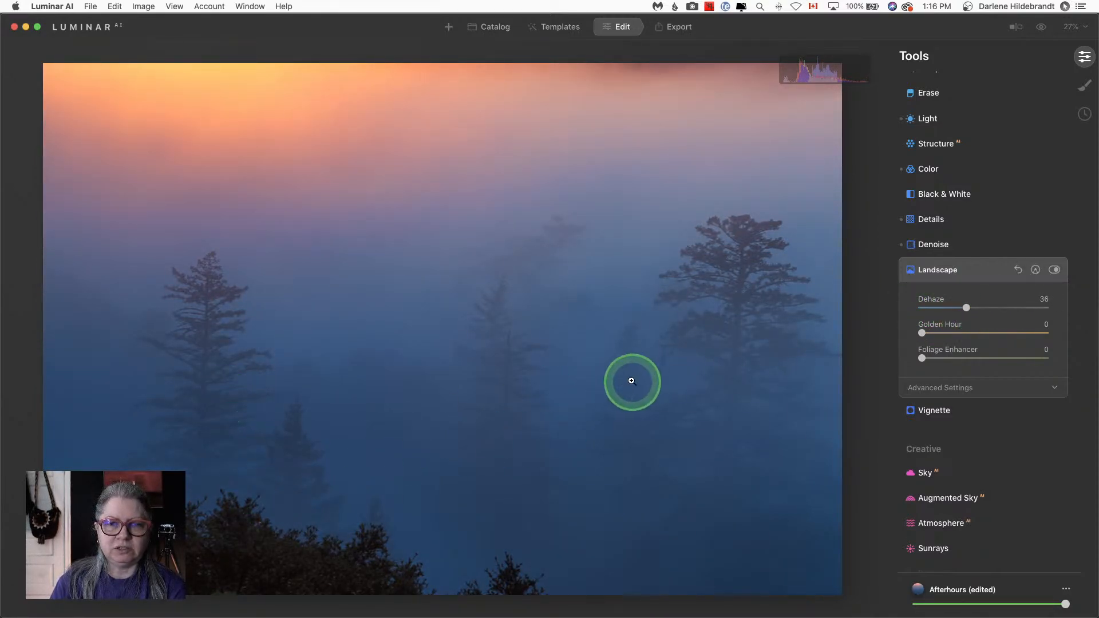
drag(966, 308, 861, 304)
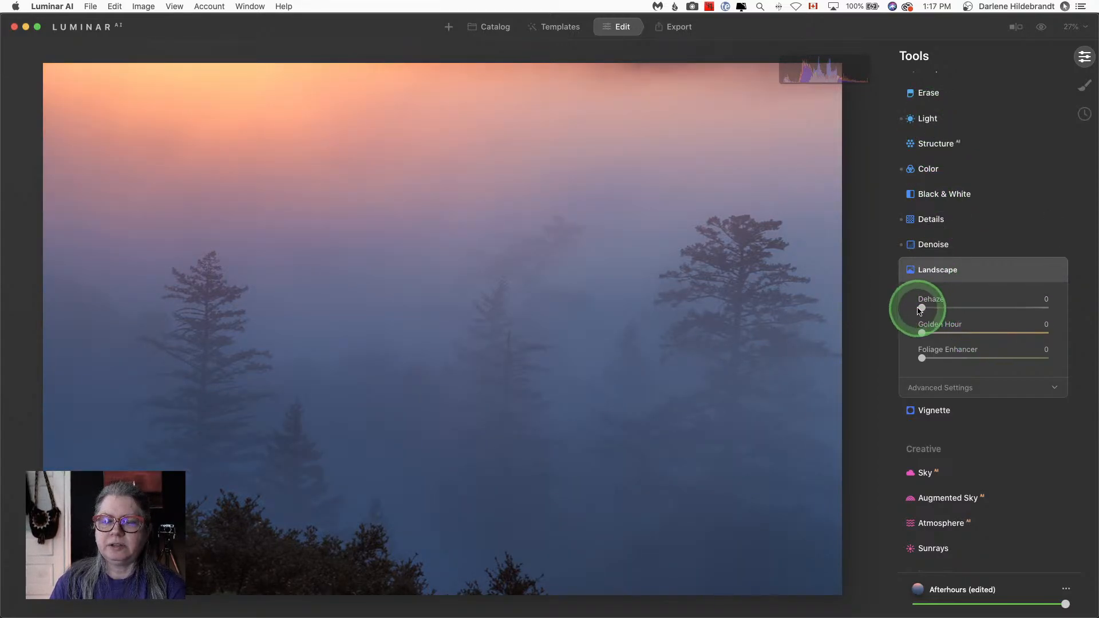
drag(919, 311, 933, 311)
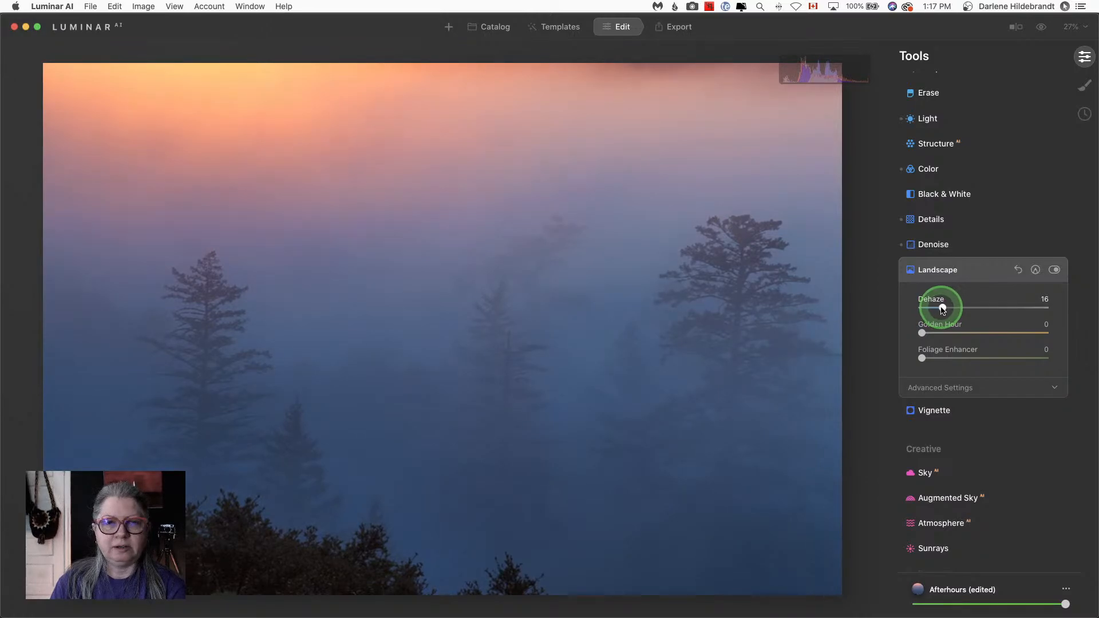
click(951, 272)
Step: In the Color tool's HSL settings, reduce the Orange saturation to -20 and the Red saturation to -9
click(939, 171)
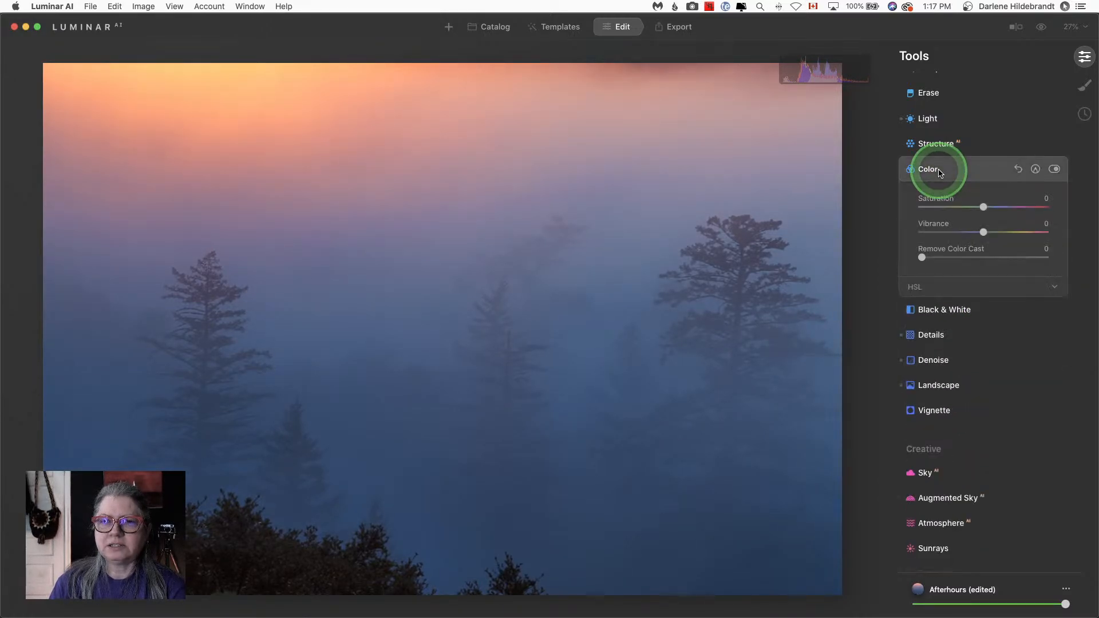
click(949, 291)
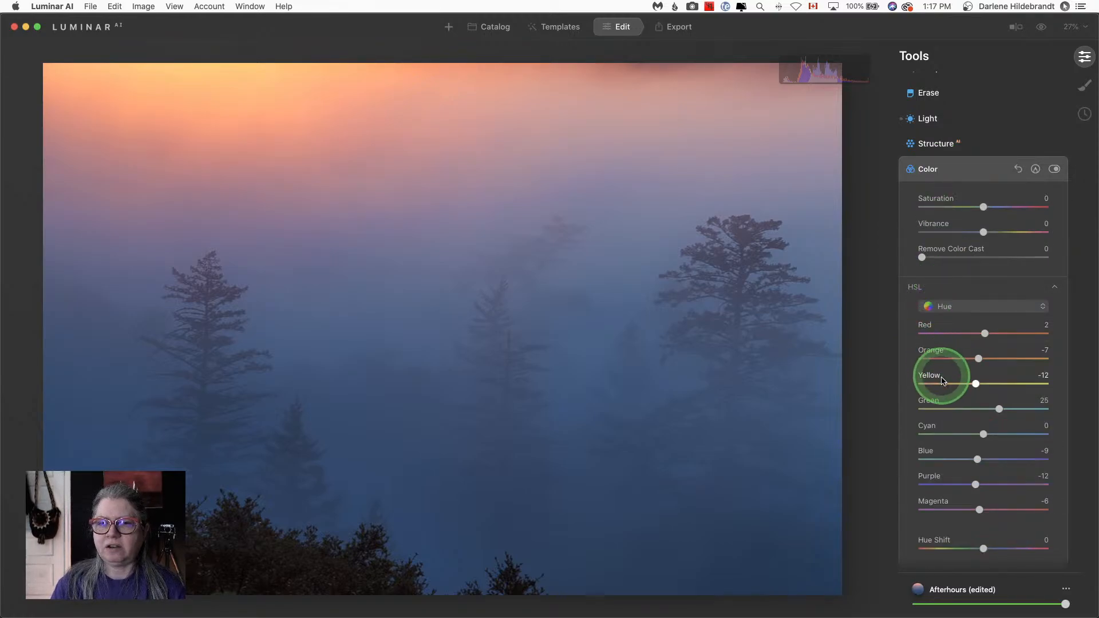
click(955, 306)
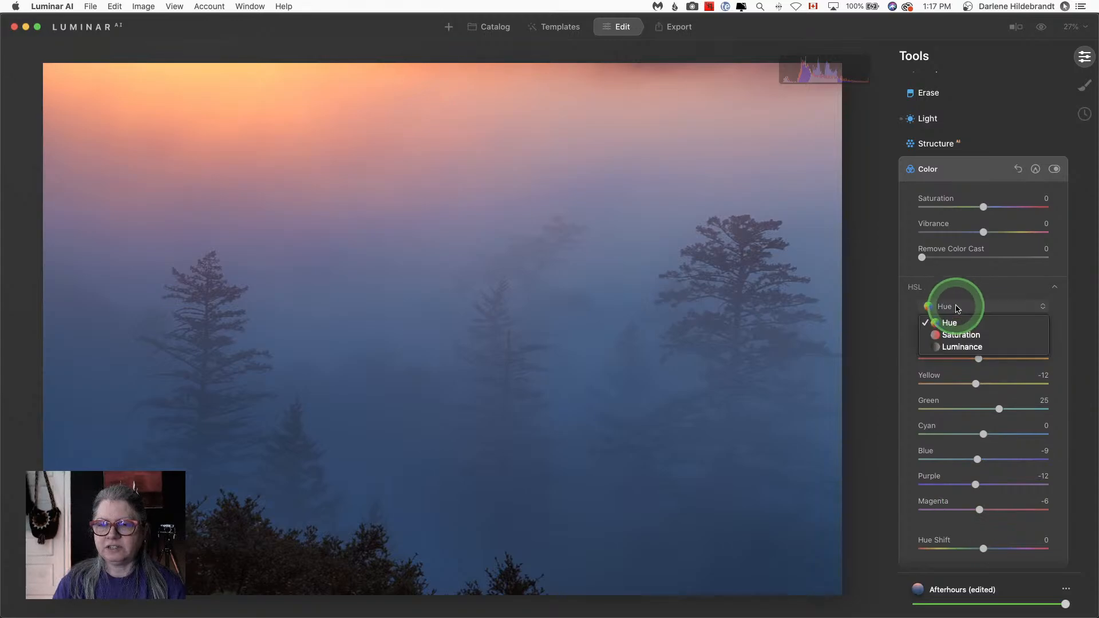
click(956, 335)
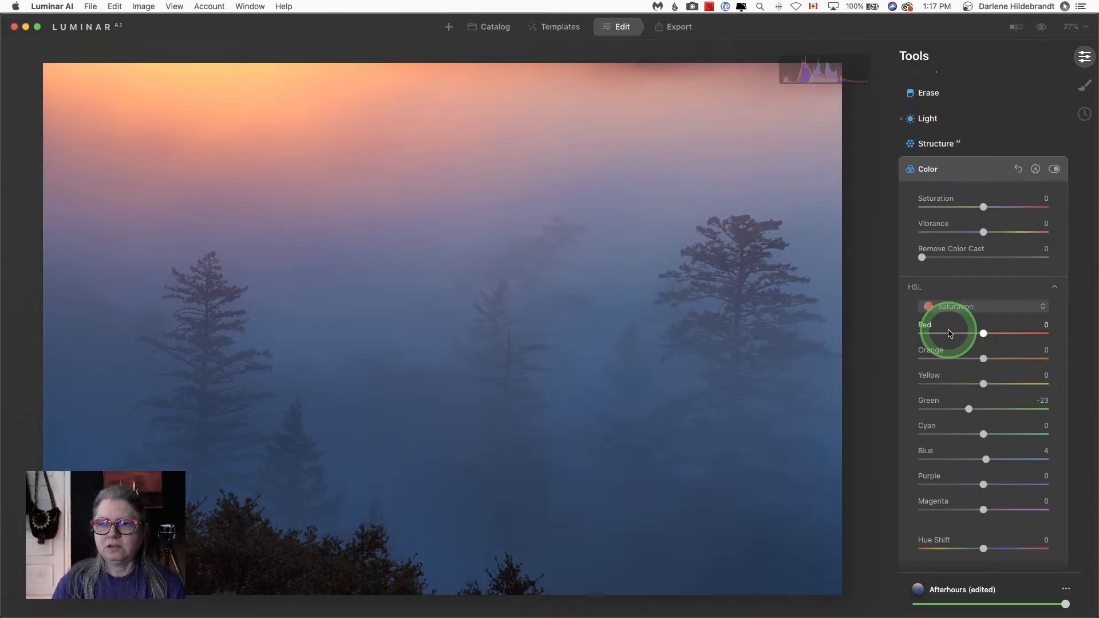
drag(984, 409, 967, 408)
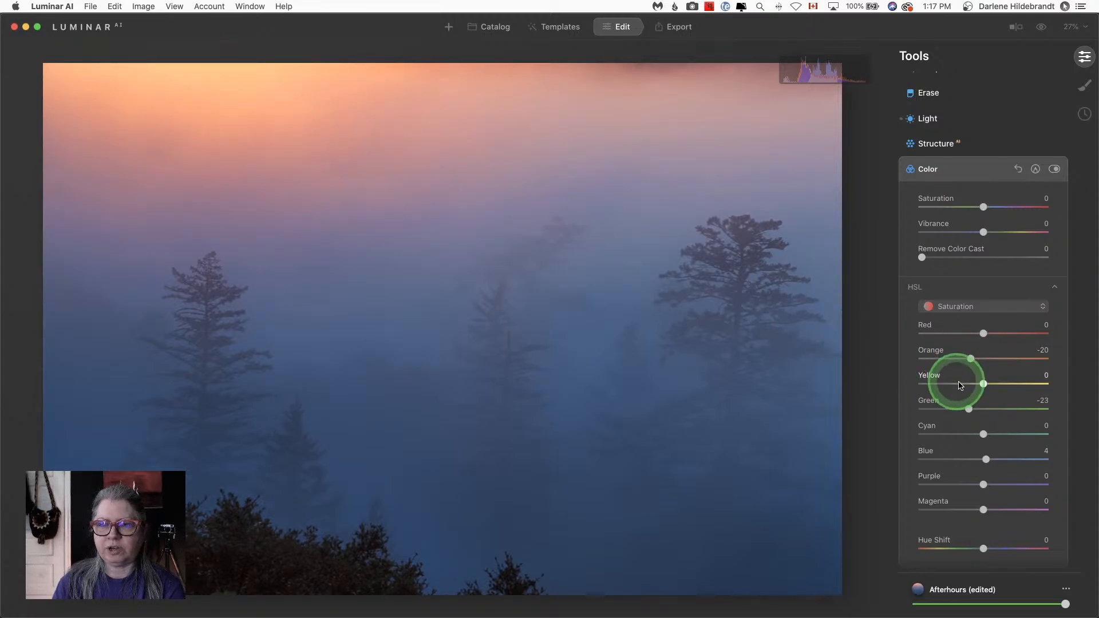
drag(980, 337, 976, 339)
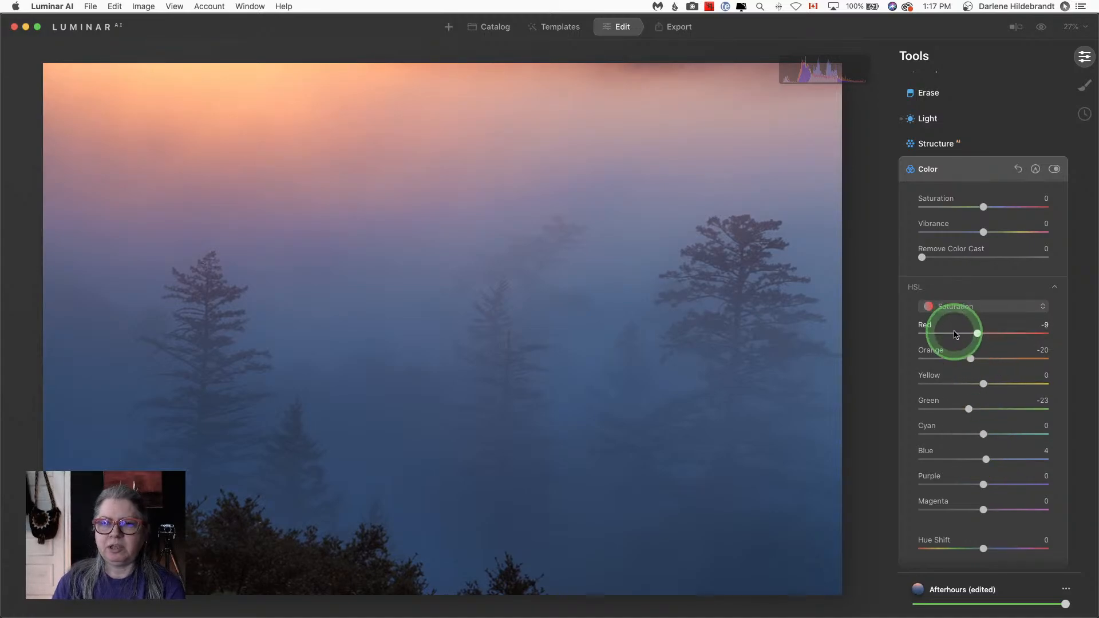
Step: Try Remove Color Cast at 13, compare the photo with and without the Color adjustments, and set it to 7
click(926, 259)
mouse_move(925, 259)
mouse_down()
mouse_move(1008, 261)
mouse_move(898, 263)
mouse_move(958, 261)
mouse_move(905, 259)
mouse_move(928, 259)
mouse_up()
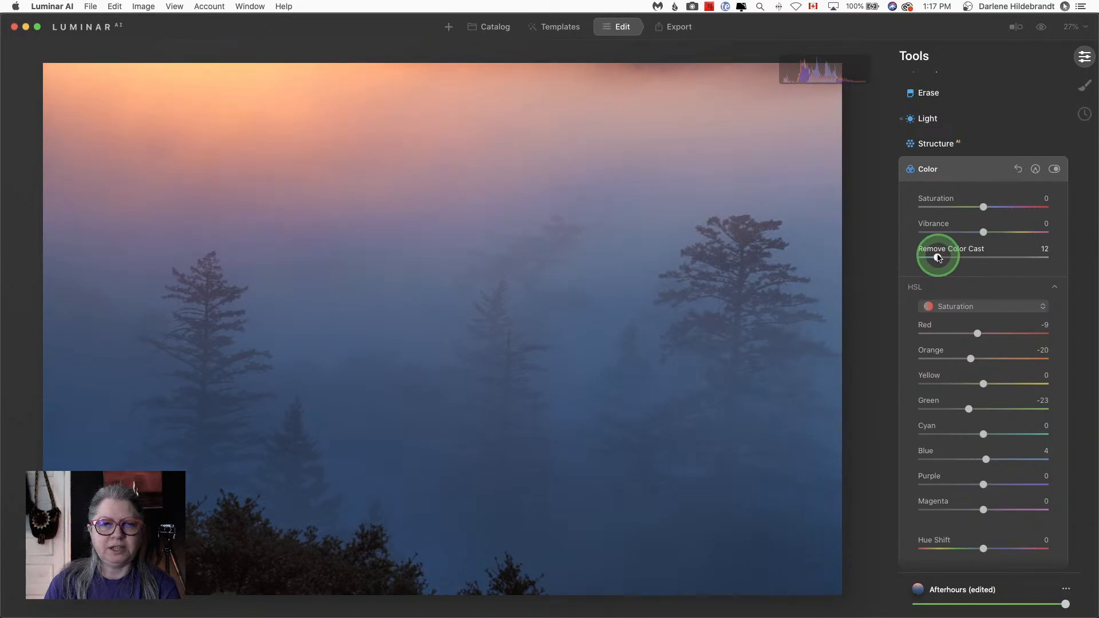
click(1054, 168)
click(1055, 170)
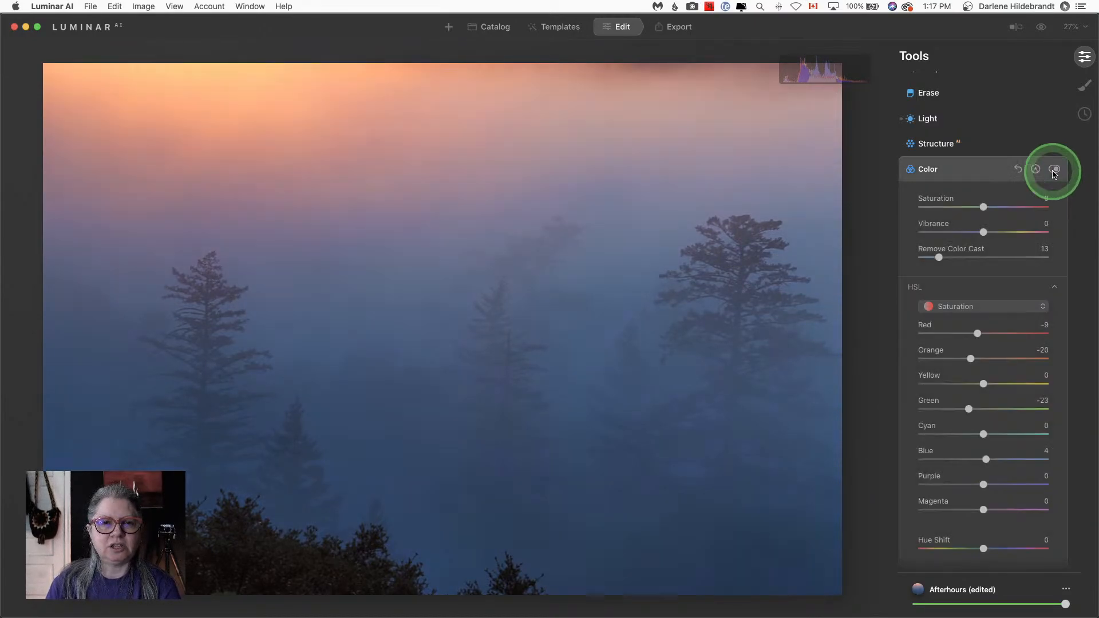
click(1055, 170)
click(1054, 170)
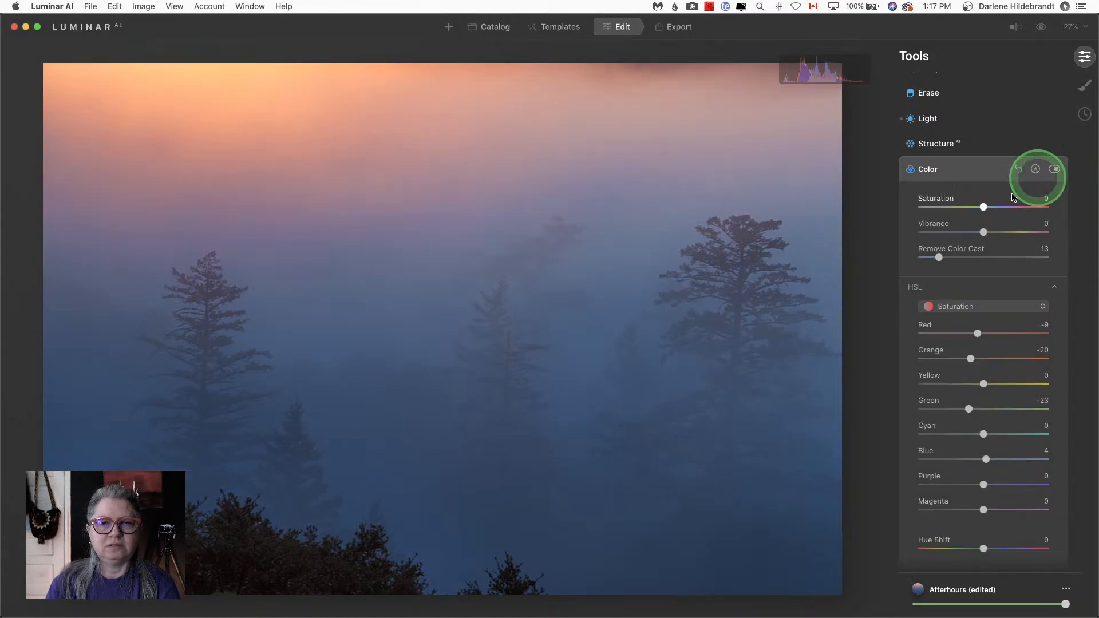
drag(939, 256, 936, 257)
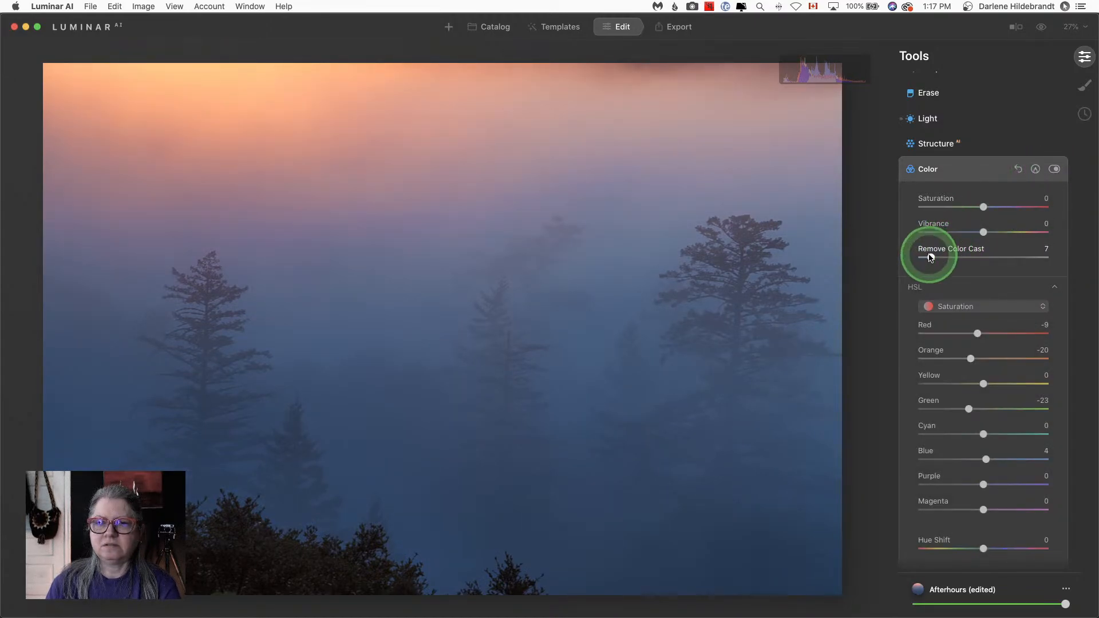
Step: Raise the HSL Blue saturation to 10, and set the Blue hue to -13 and the Cyan hue to -12
drag(967, 452, 990, 459)
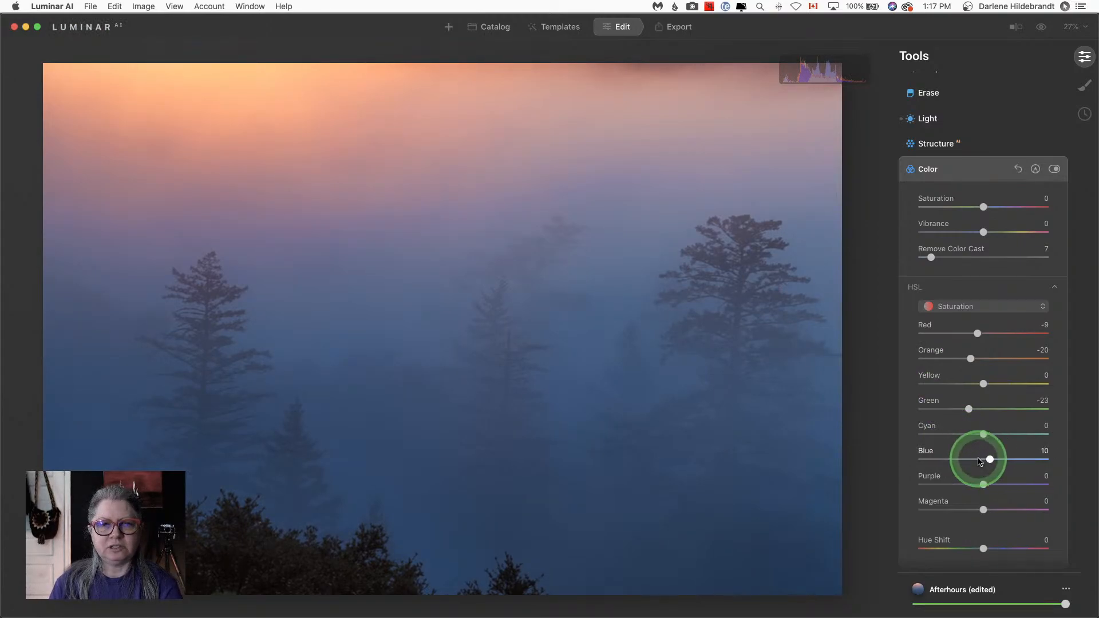
click(949, 311)
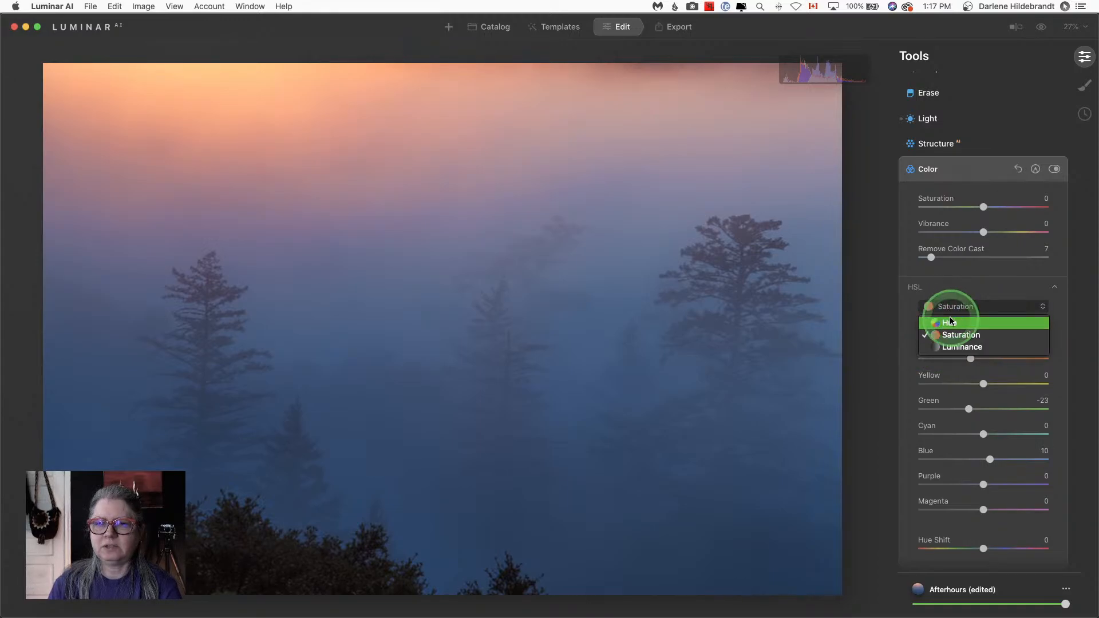
click(949, 319)
click(958, 424)
click(975, 458)
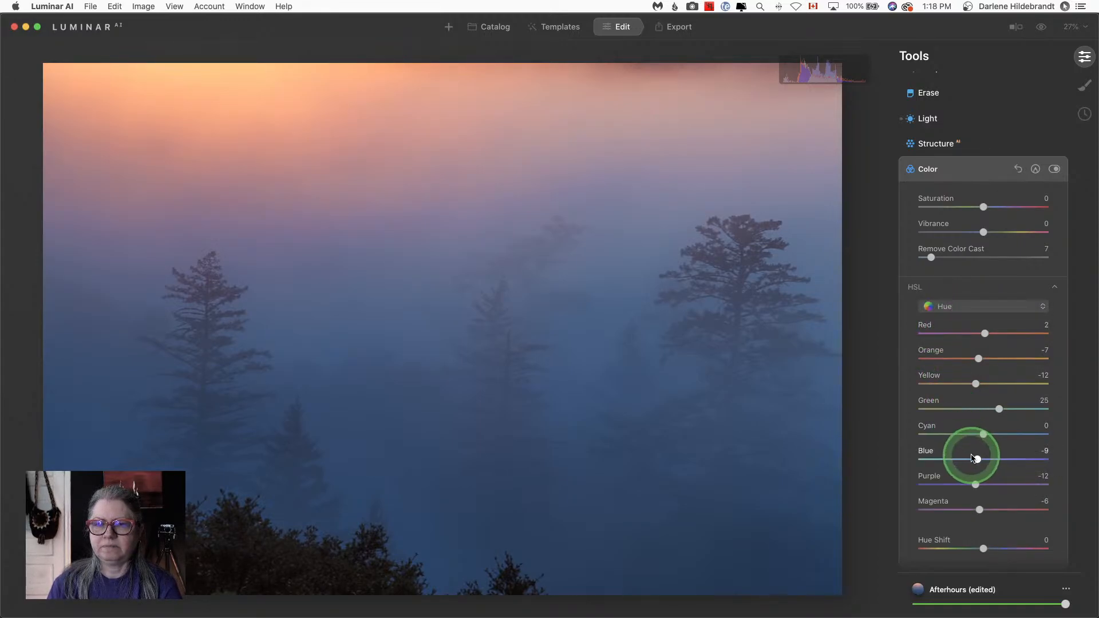
mouse_move(978, 461)
mouse_down()
mouse_move(942, 460)
mouse_move(1040, 458)
mouse_move(969, 460)
mouse_up()
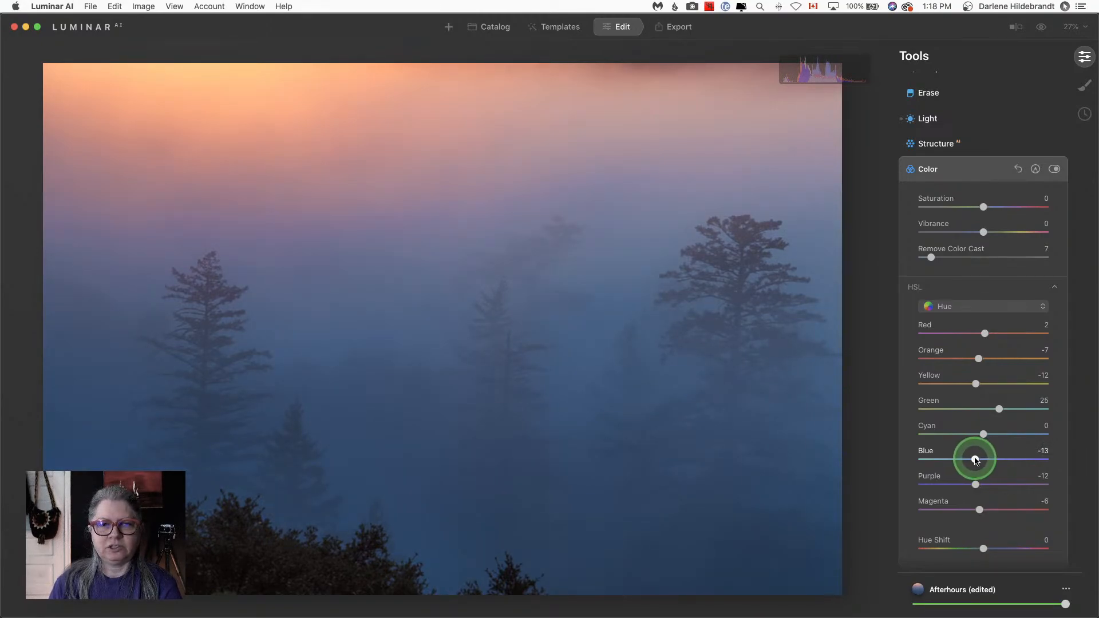
mouse_move(983, 434)
mouse_down()
mouse_move(995, 433)
mouse_move(950, 435)
mouse_move(974, 434)
mouse_up()
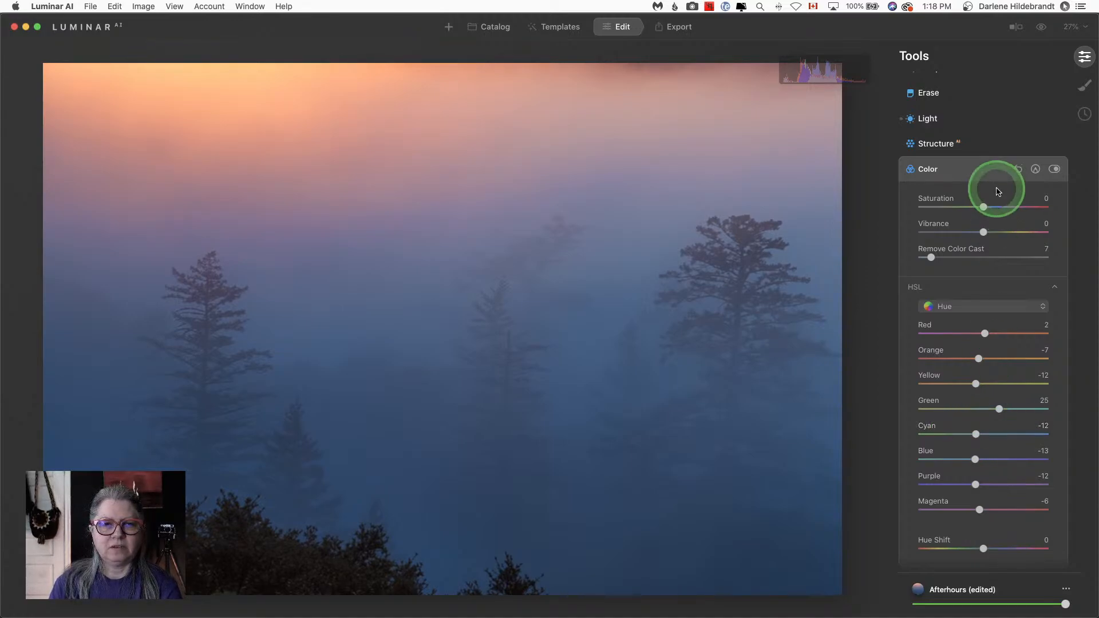
click(981, 172)
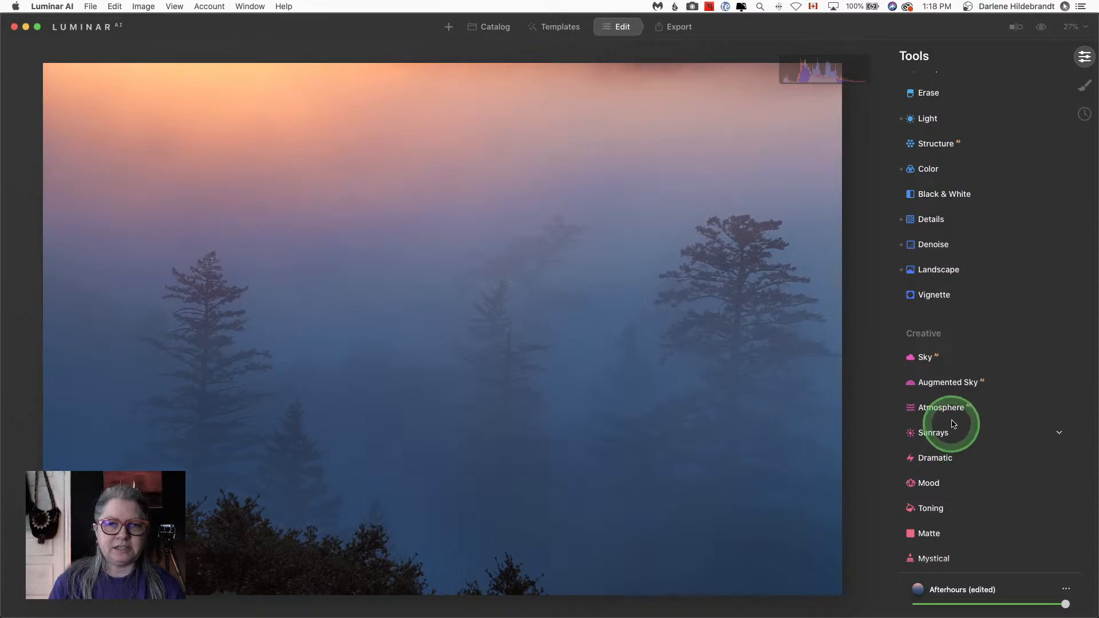
Step: Try the Atmosphere tool's Fog, Layered Fog and Haze modes at depth 56, return the amount to 0, and compare with the original
click(939, 408)
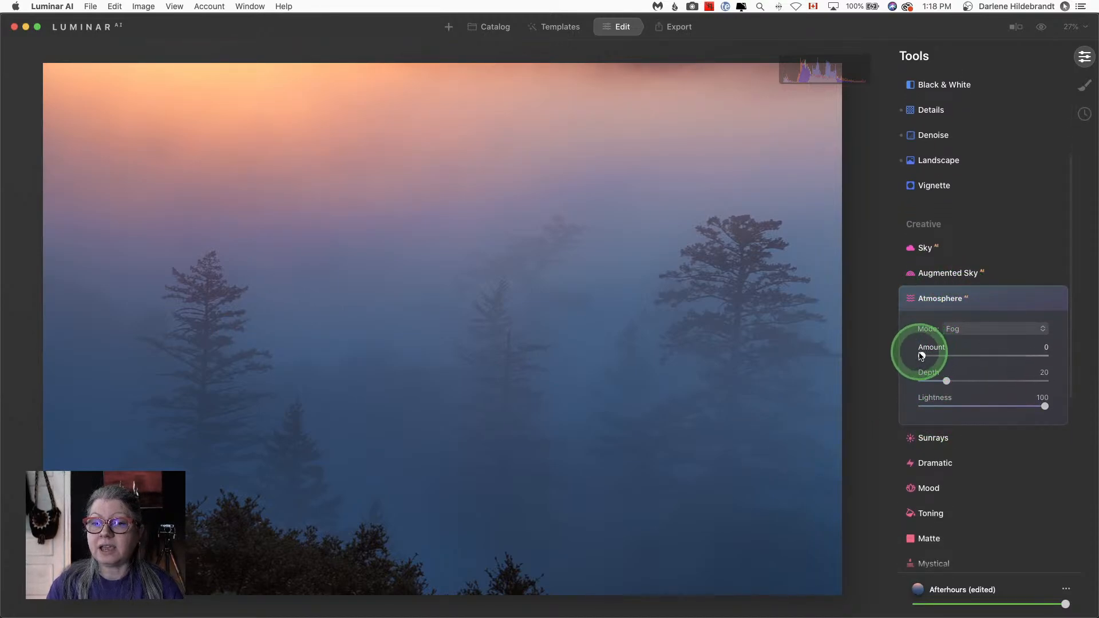
drag(922, 355, 991, 380)
click(976, 330)
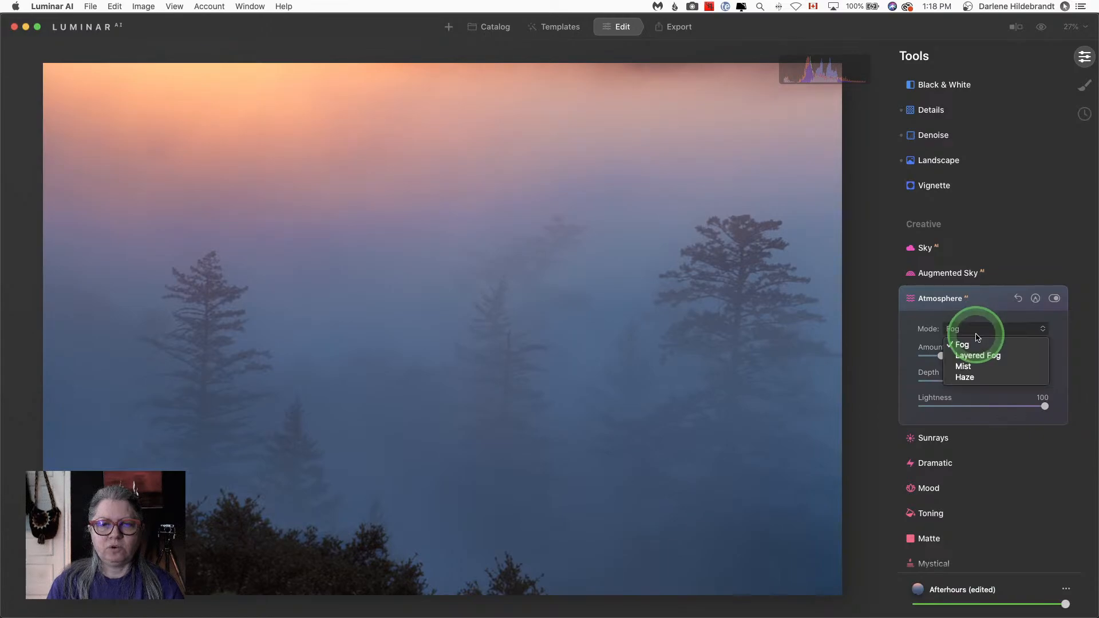
click(976, 355)
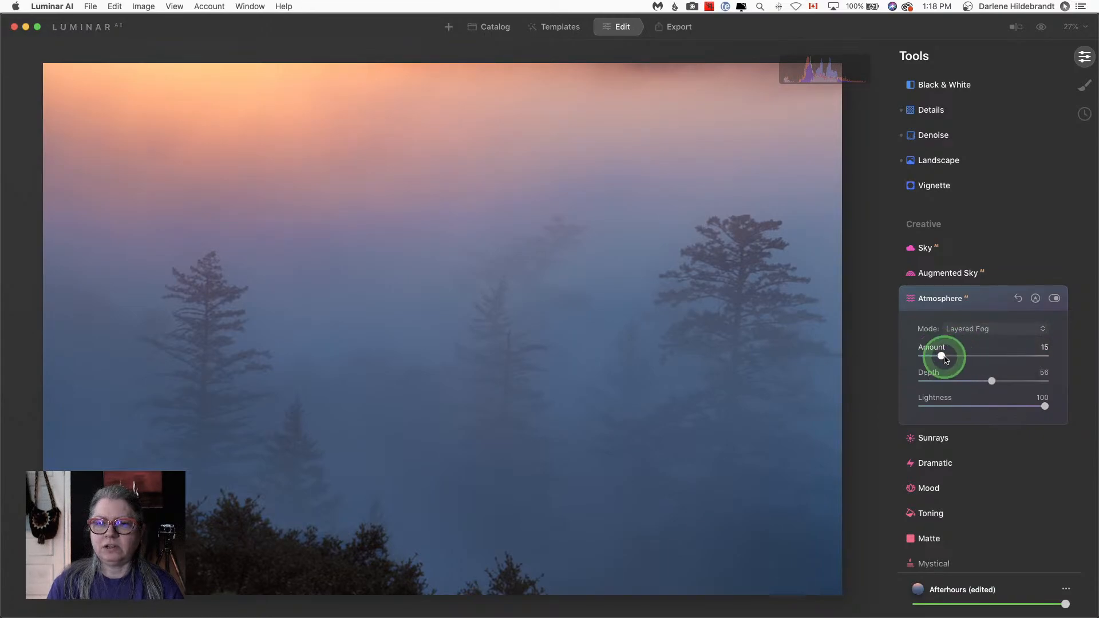
mouse_move(944, 359)
mouse_down()
mouse_move(1003, 358)
mouse_move(930, 356)
mouse_up()
click(961, 330)
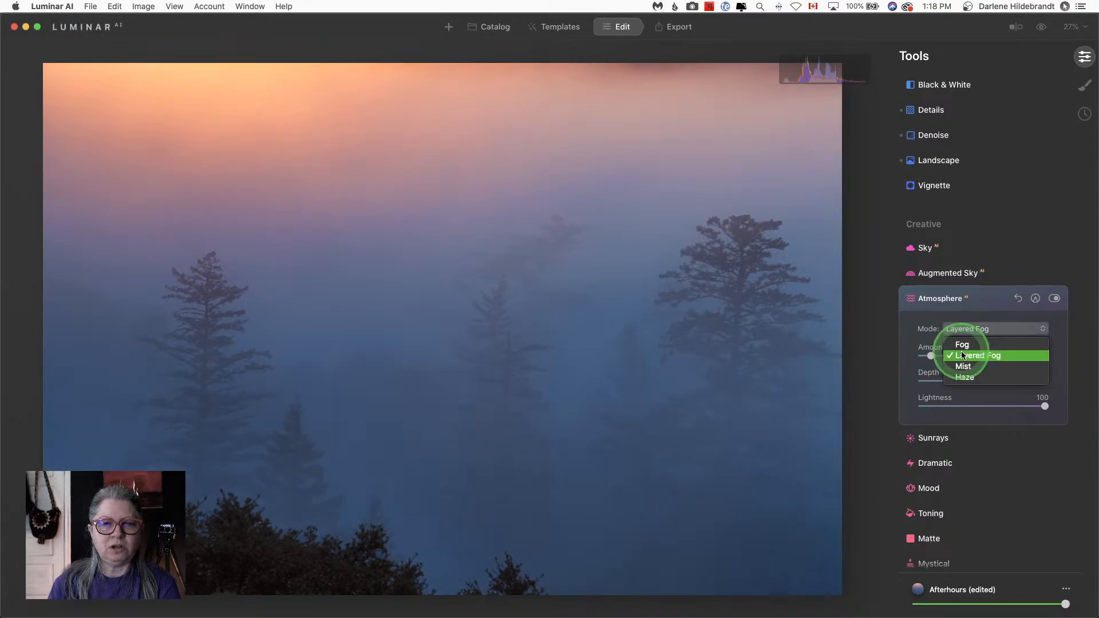
click(964, 377)
drag(932, 355, 895, 355)
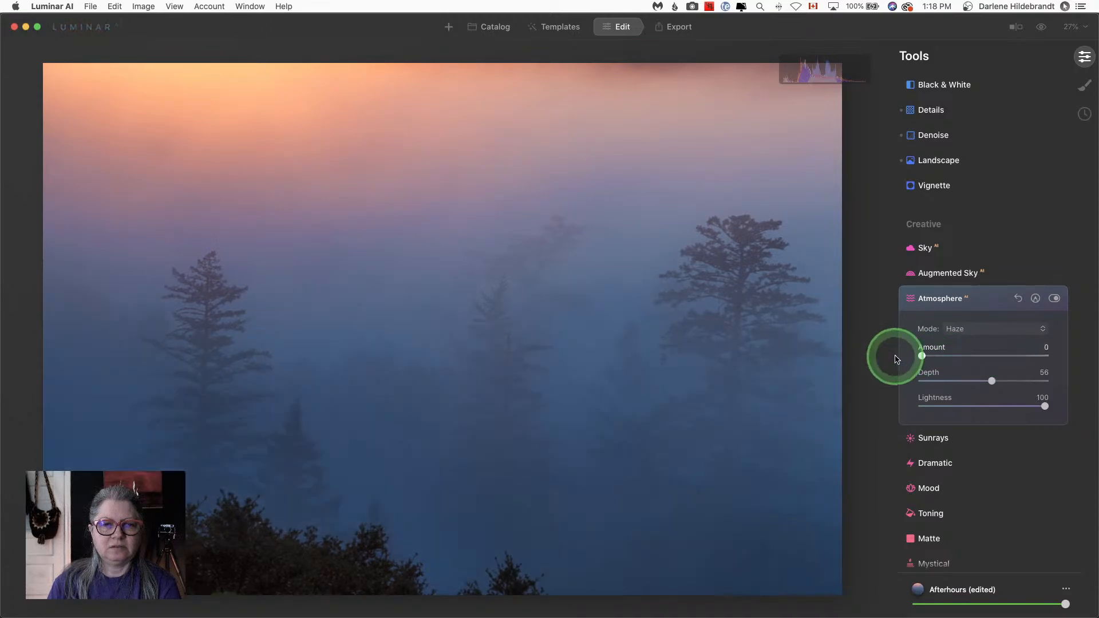
click(984, 304)
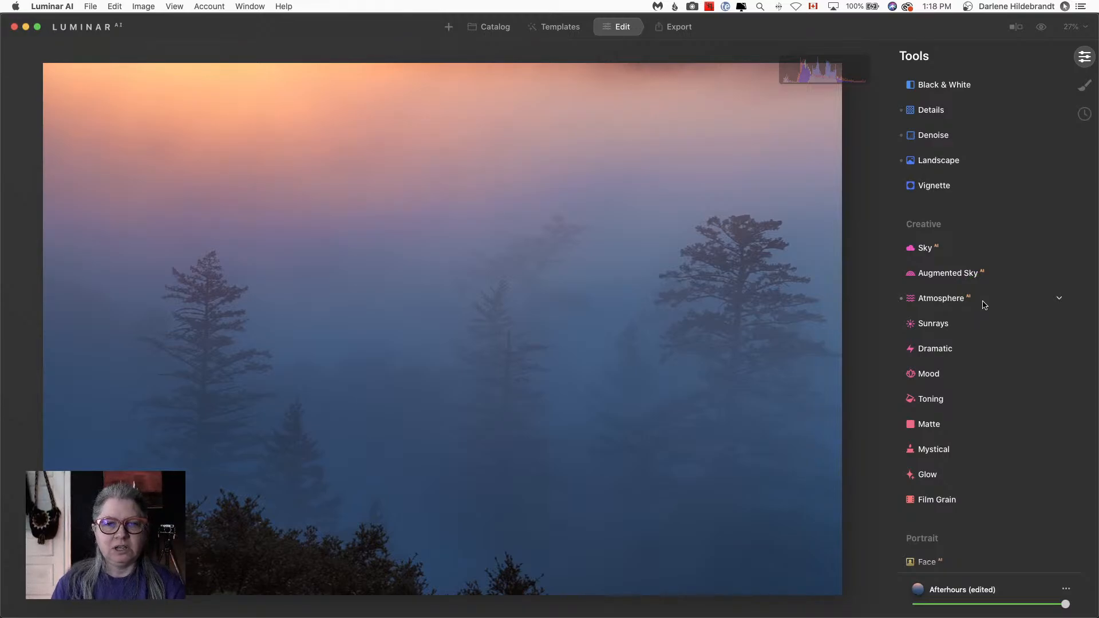
key(backslash)
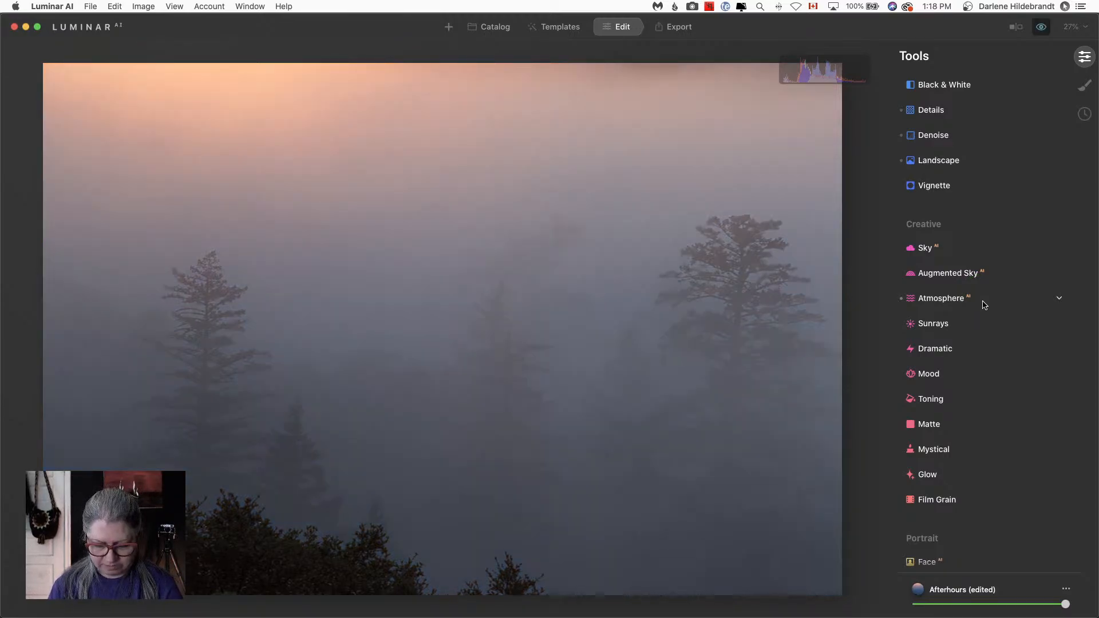
key(backslash)
Step: Darken the photo's edges with a Vignette amount of -35
scroll(983, 304, up, 4)
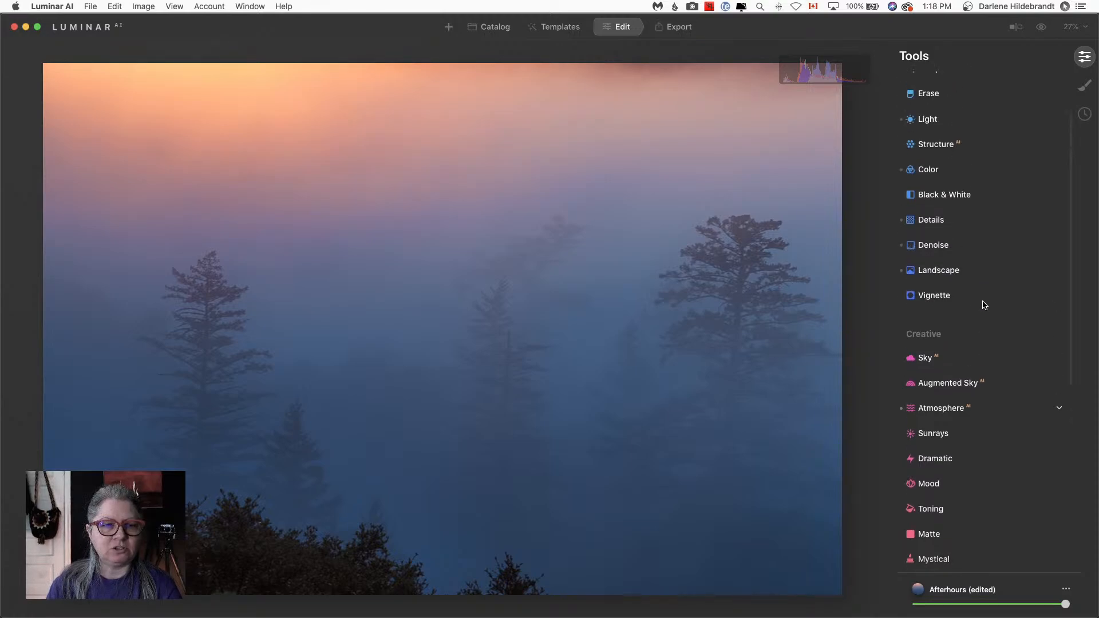
click(959, 315)
click(983, 371)
drag(983, 371, 957, 376)
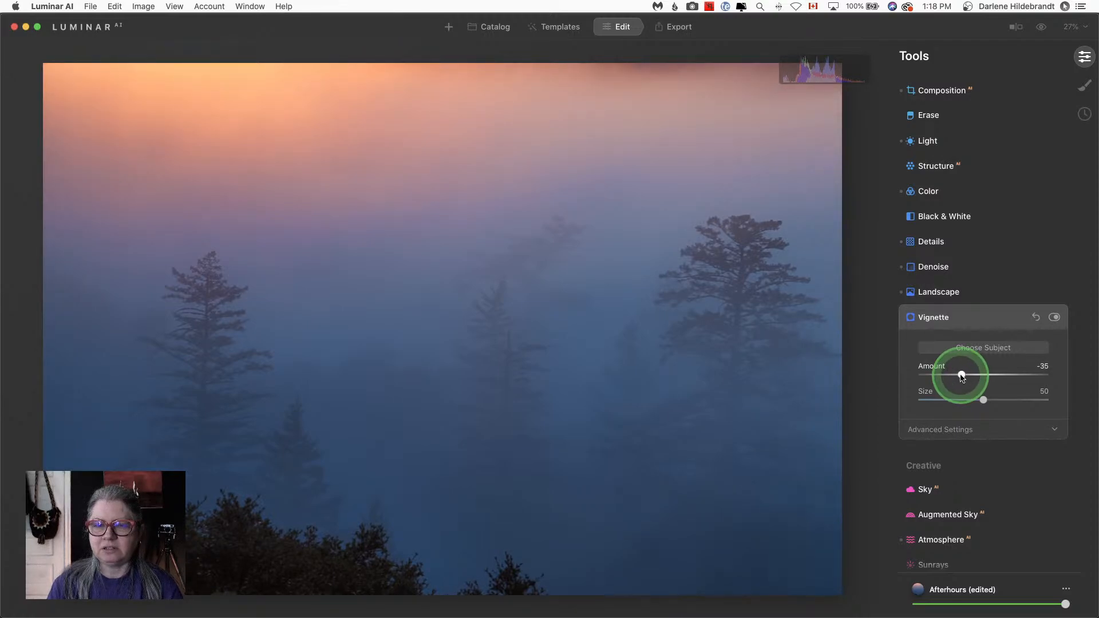
click(975, 319)
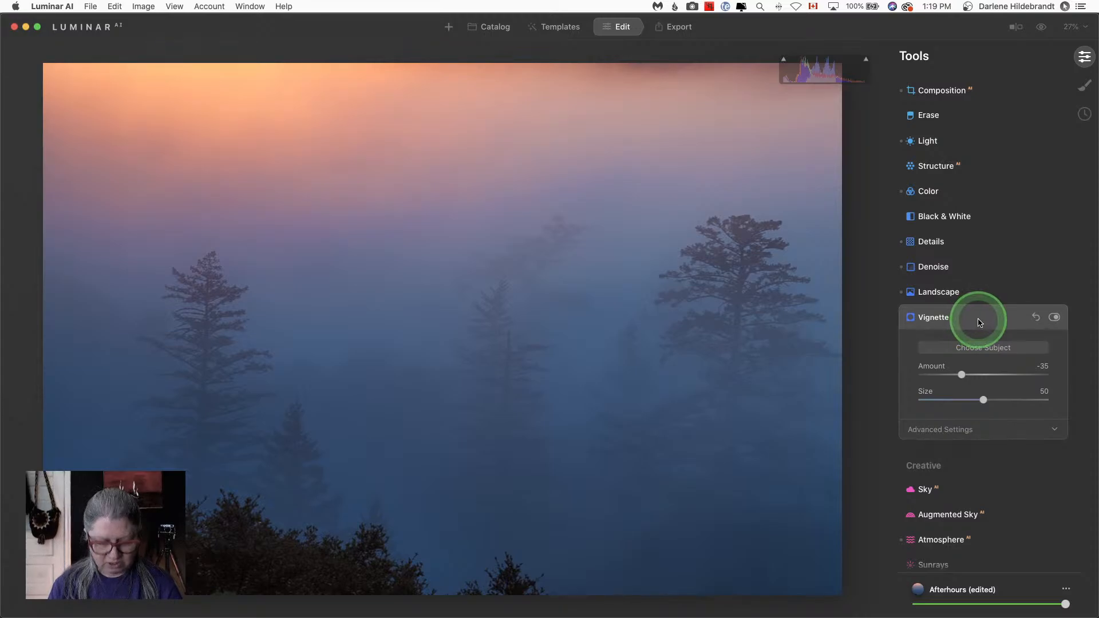
Step: In the Light tool, reveal the Curves and the Blacks & Whites settings, and lower Blacks to -33
click(953, 204)
click(939, 141)
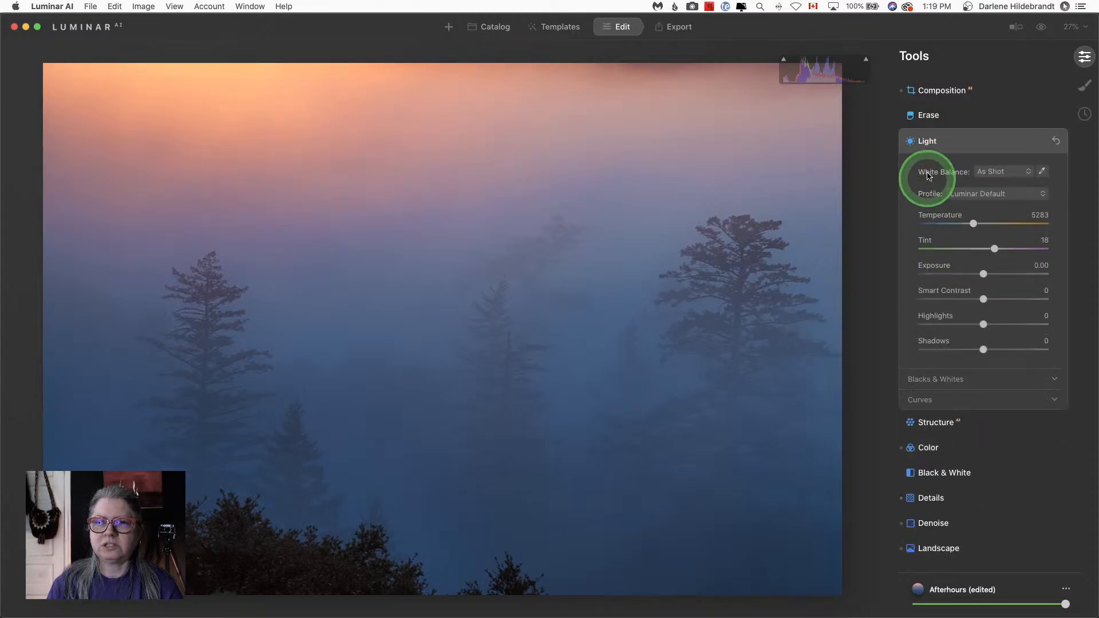
click(933, 398)
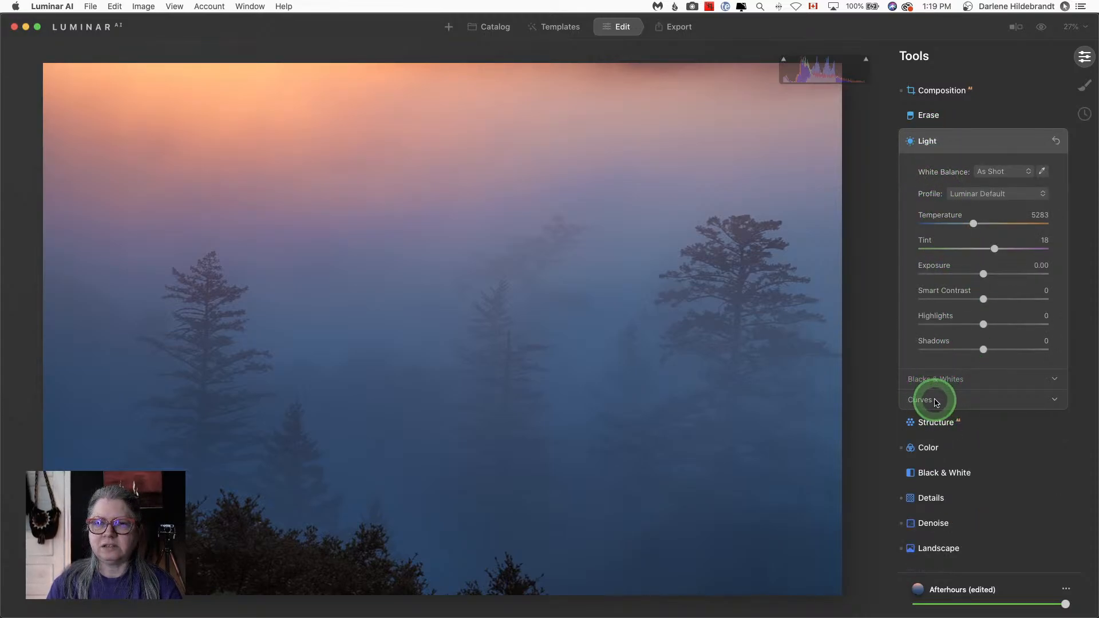
click(973, 279)
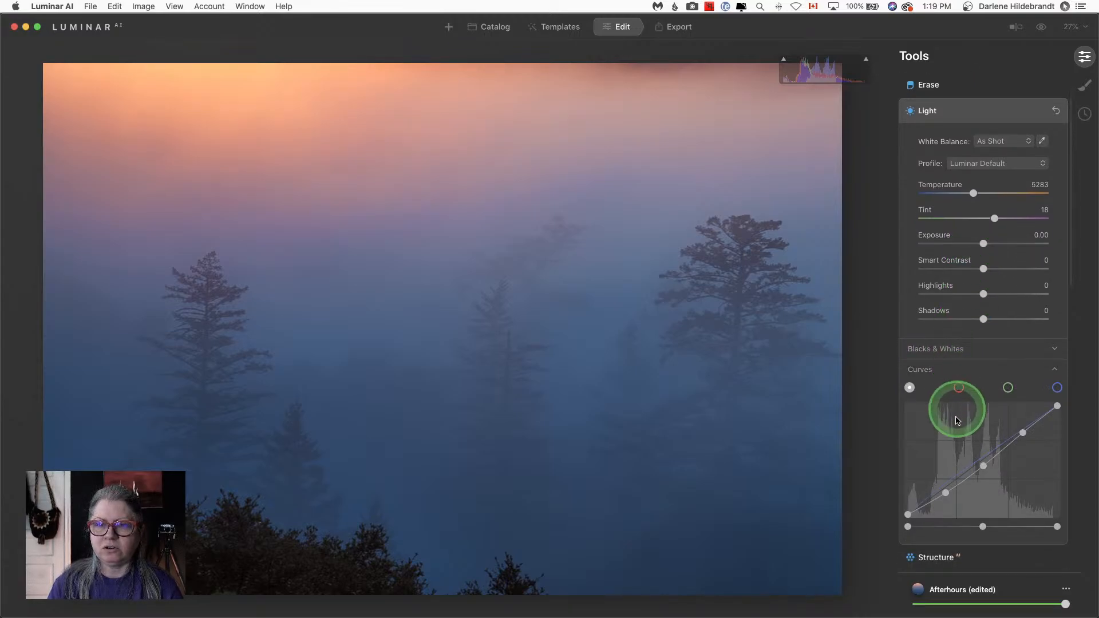
click(939, 348)
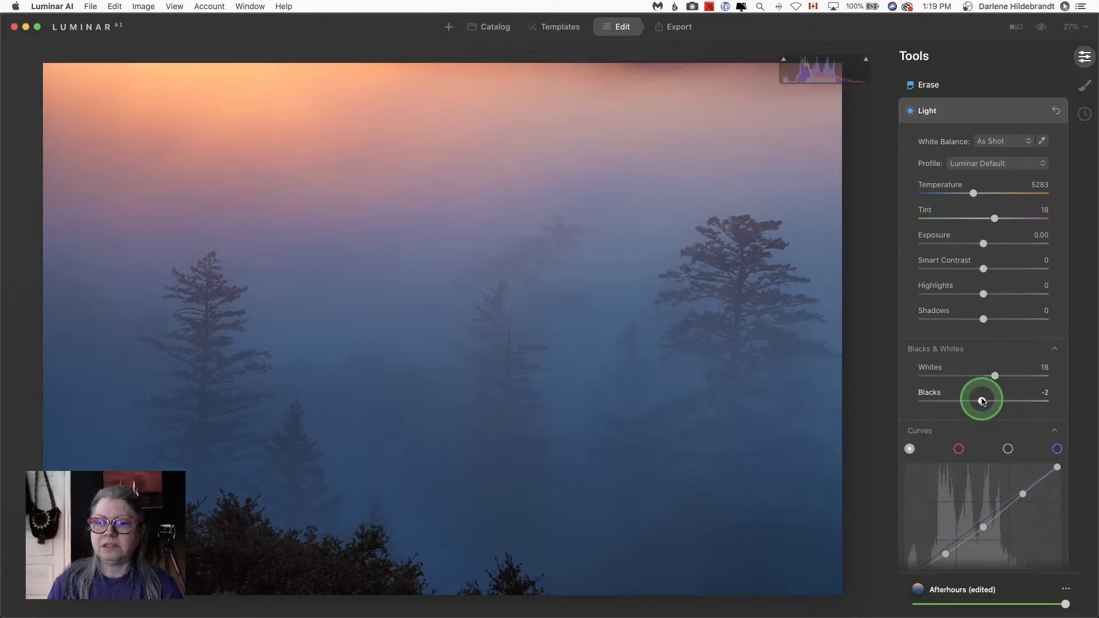
drag(982, 402, 977, 402)
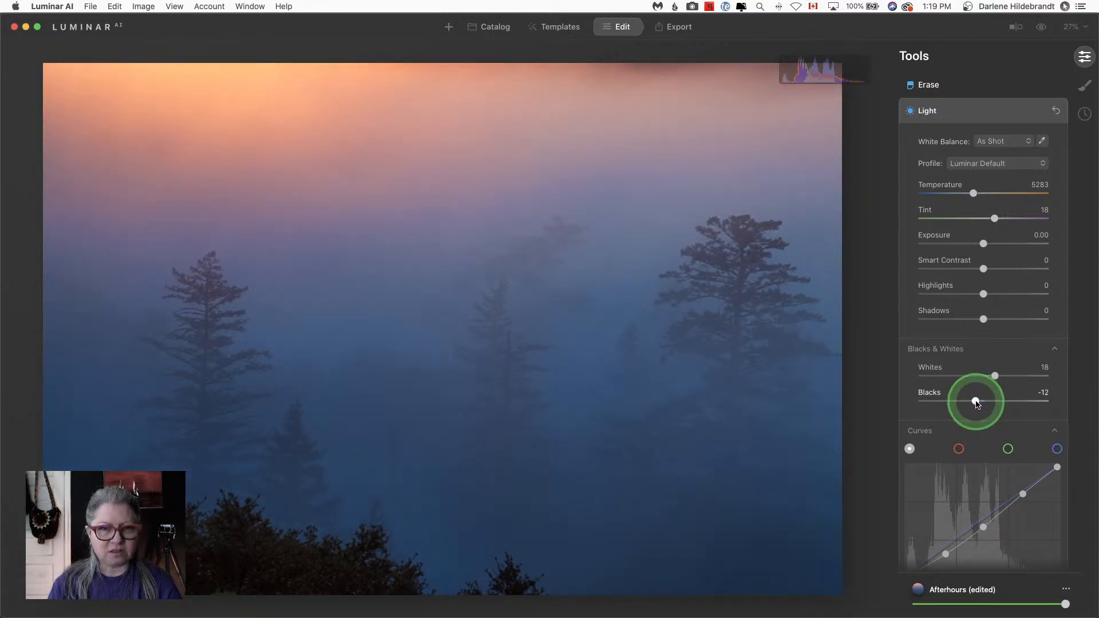
drag(977, 404, 962, 401)
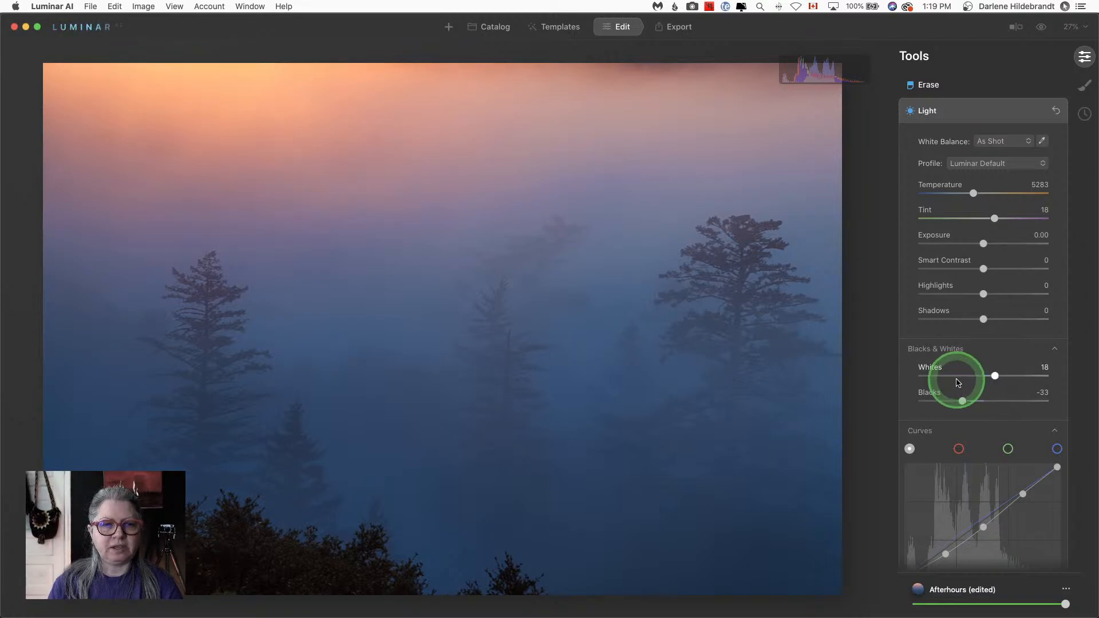
Step: Test the Light tool's Blacks at -100, set it to -82, and compare the photo with the original
scroll(937, 359, down, 3)
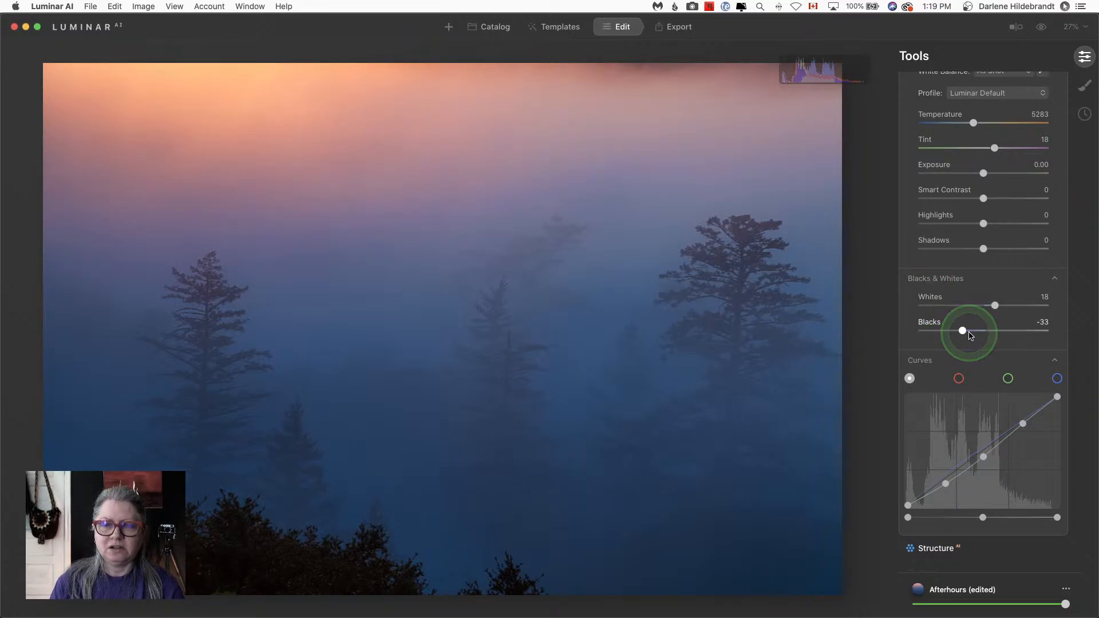
scroll(969, 335, up, 1)
drag(964, 346, 901, 346)
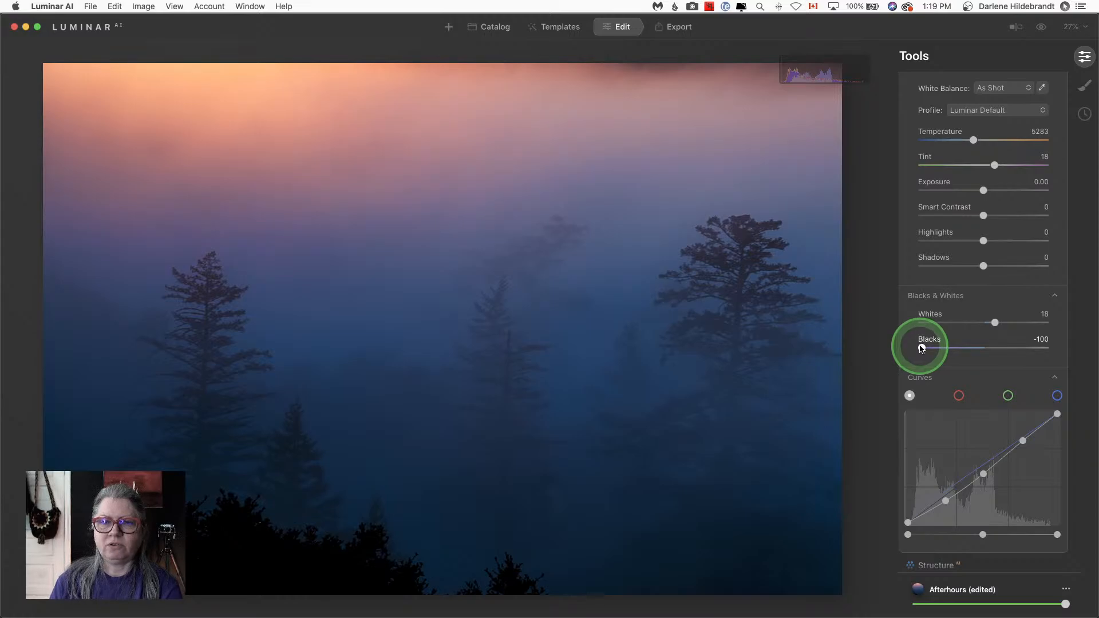
mouse_move(922, 348)
mouse_down()
mouse_move(933, 347)
mouse_move(898, 344)
mouse_move(1075, 354)
mouse_move(796, 338)
mouse_move(930, 352)
mouse_up()
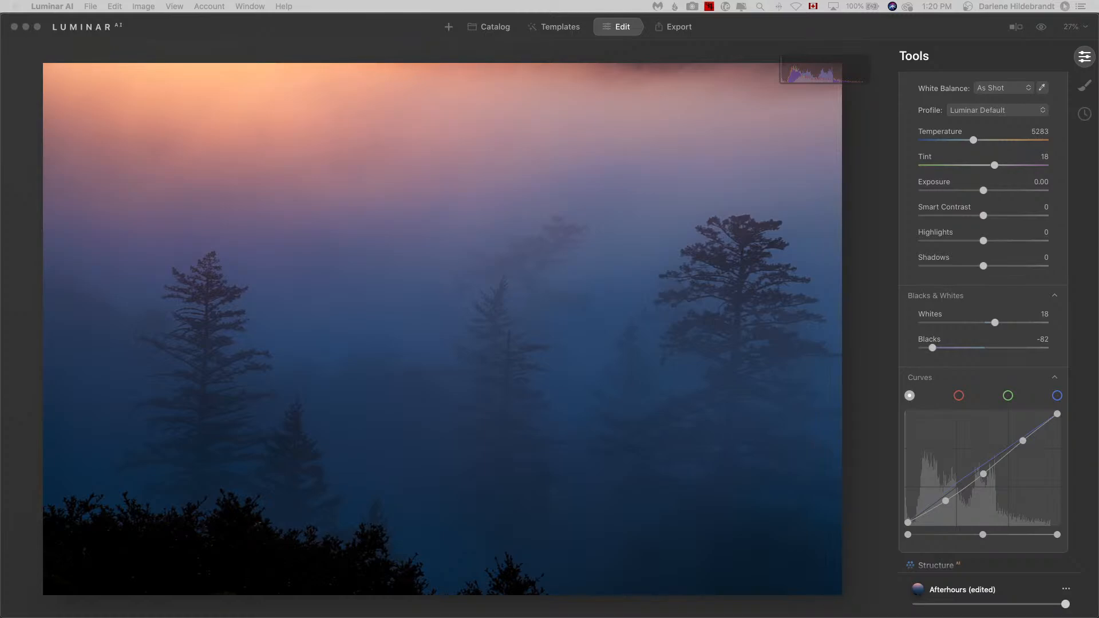
click(876, 307)
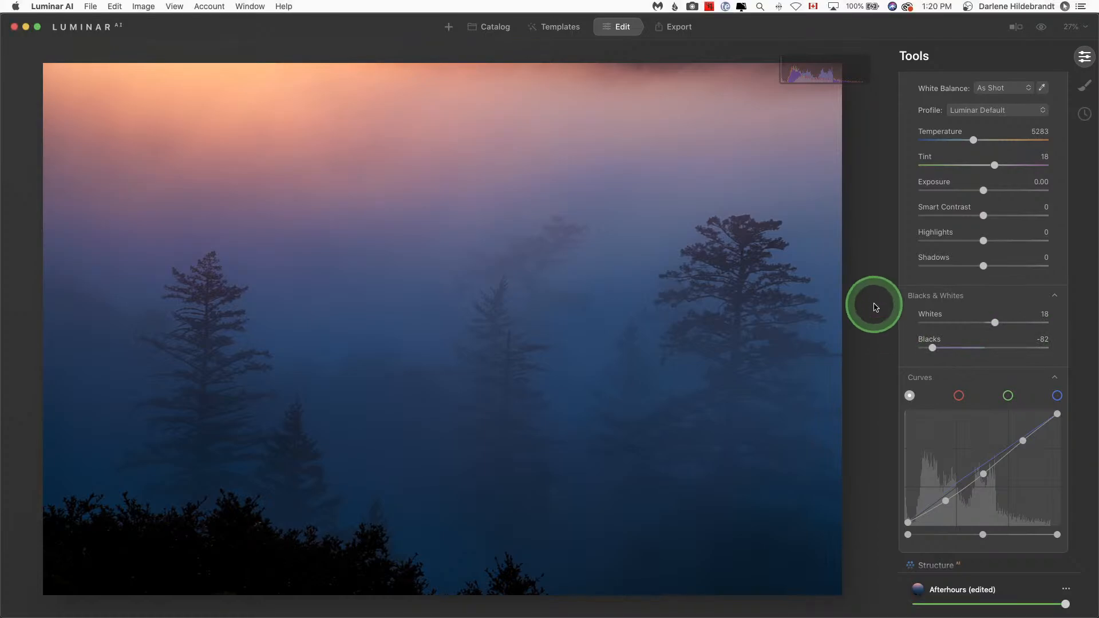
key(backslash)
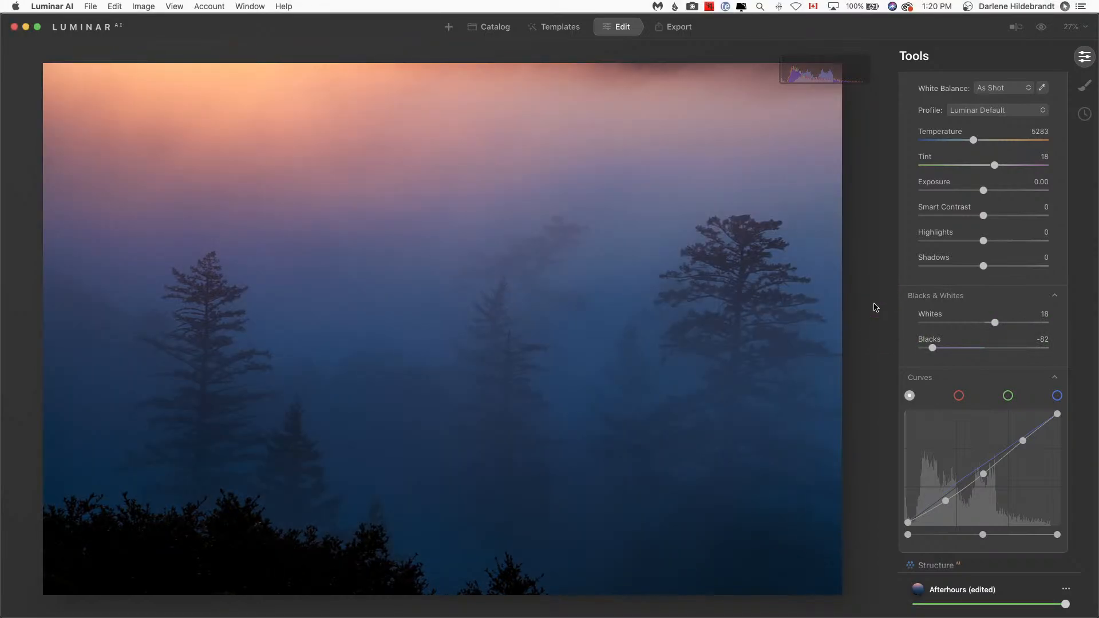
click(923, 297)
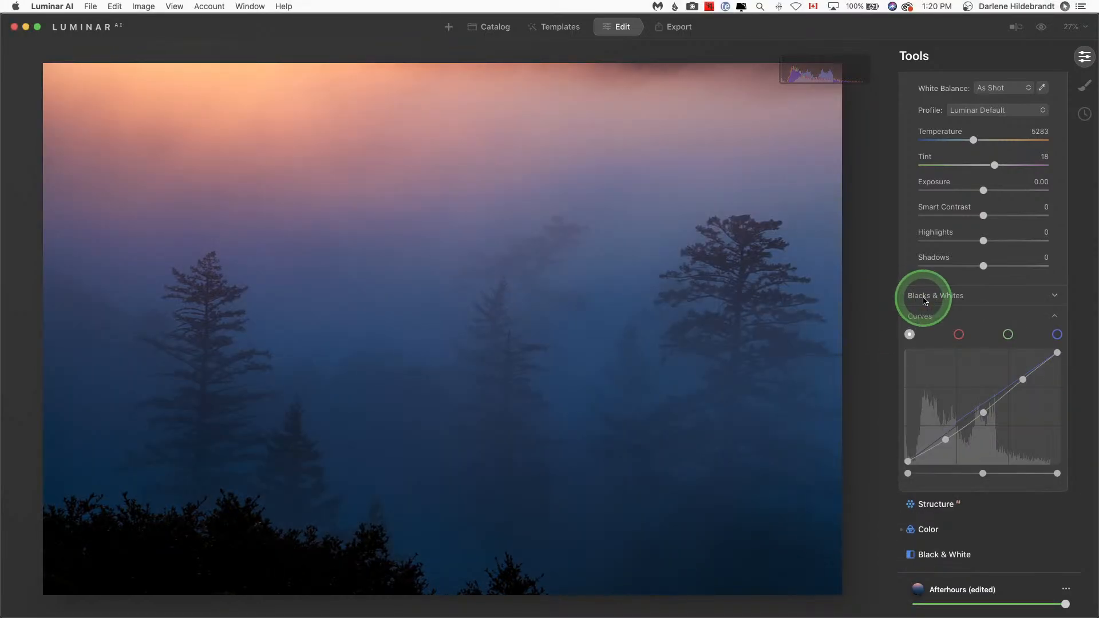
Step: Preview Mood LUTs such as Candlelight, apply Anaheim at amount 30, and compare the photo before and after
scroll(923, 297, down, 10)
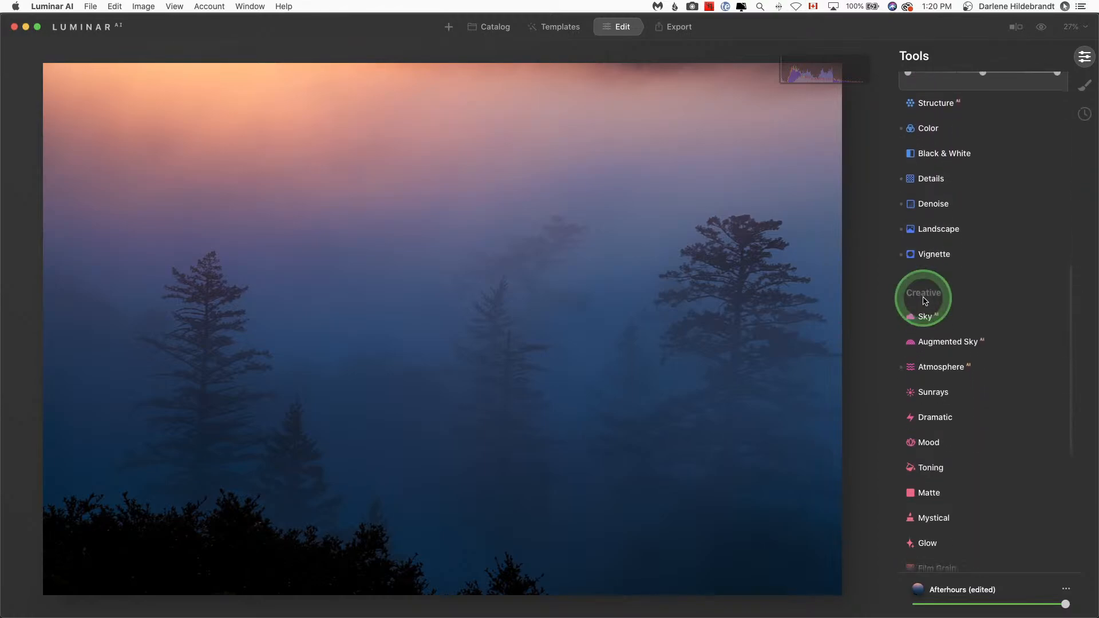
click(927, 399)
scroll(974, 285, down, 6)
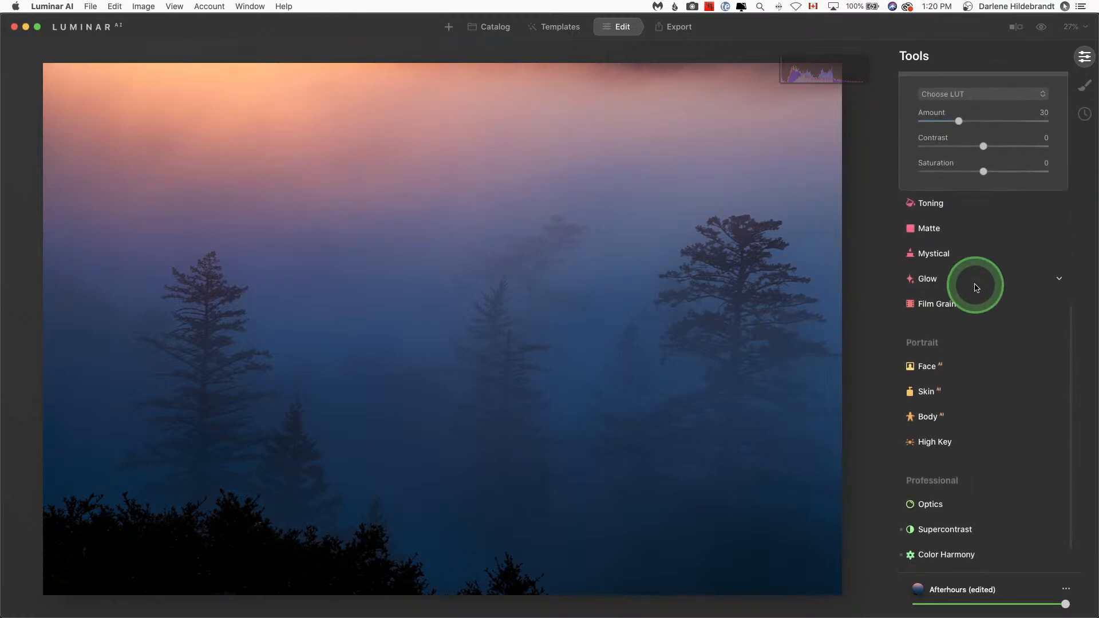
scroll(976, 287, up, 4)
click(971, 236)
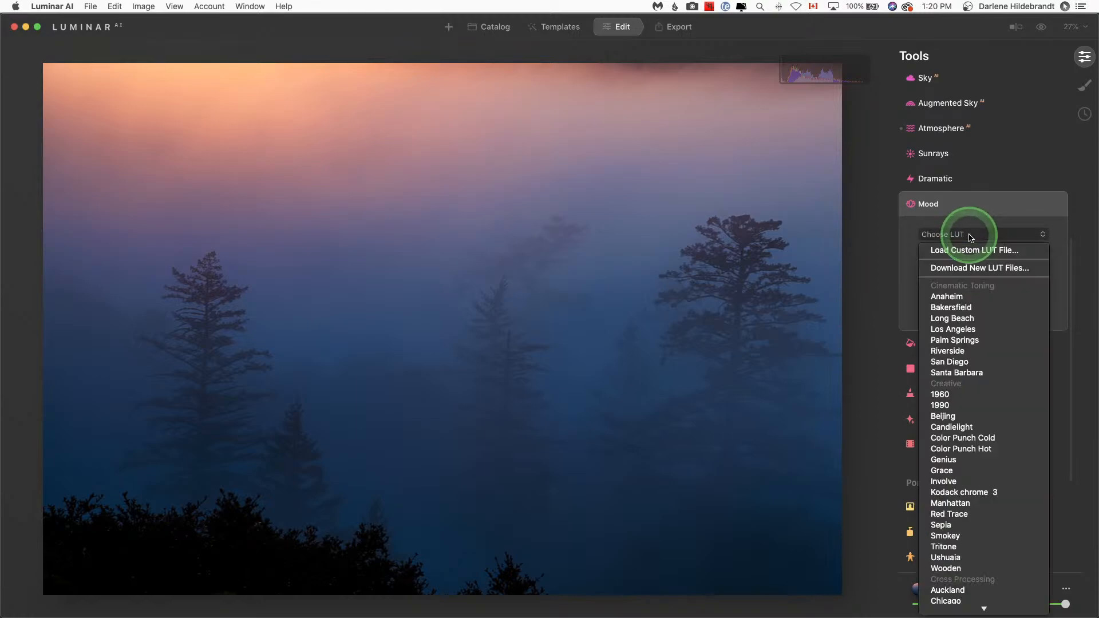
drag(971, 239, 948, 314)
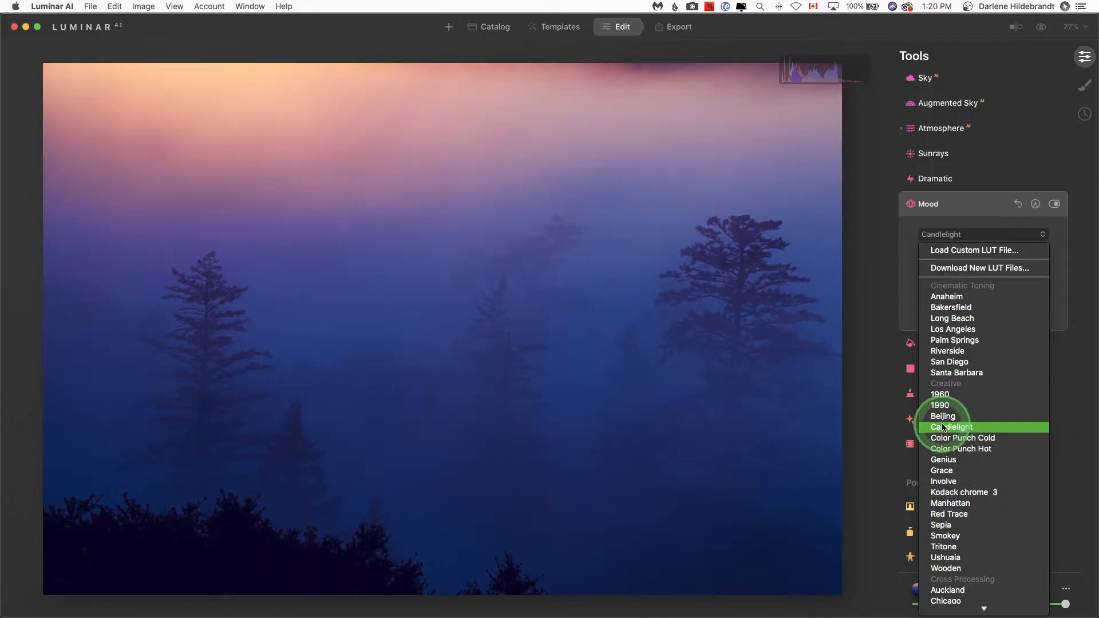
click(948, 297)
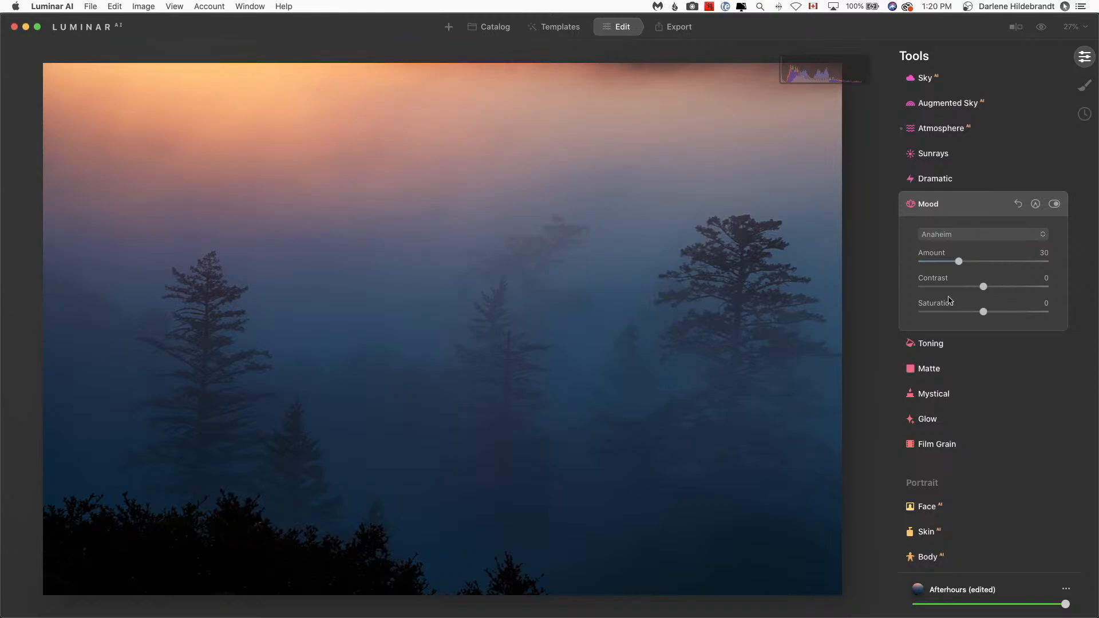
key(backslash)
key(backslash)
Step: Reset the crop in the Composition tool to the full original frame and apply it
scroll(952, 287, up, 10)
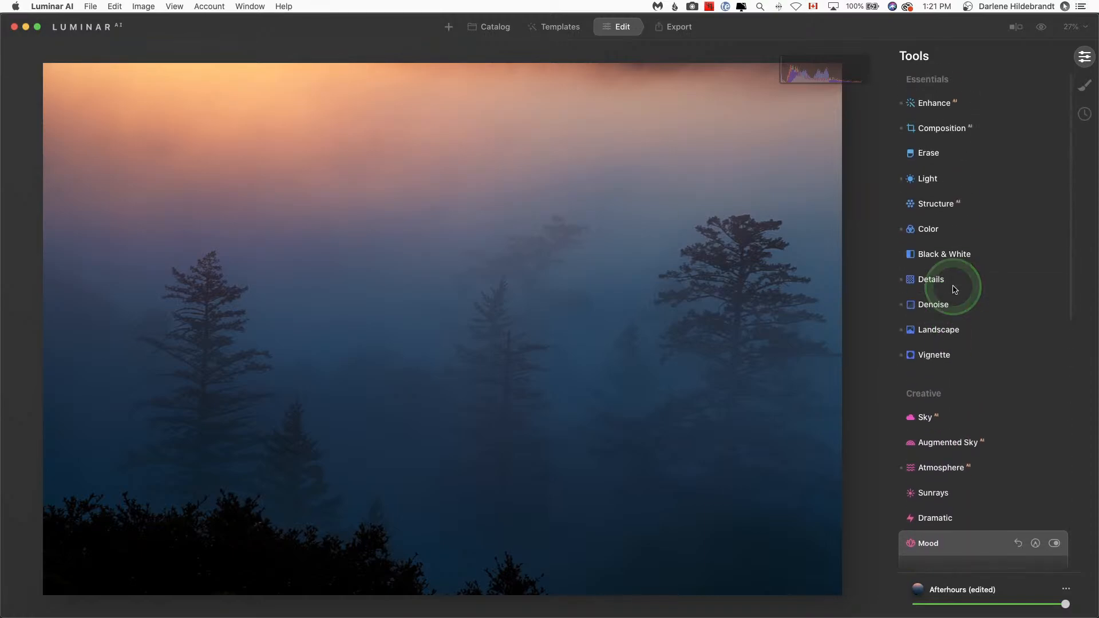
click(936, 133)
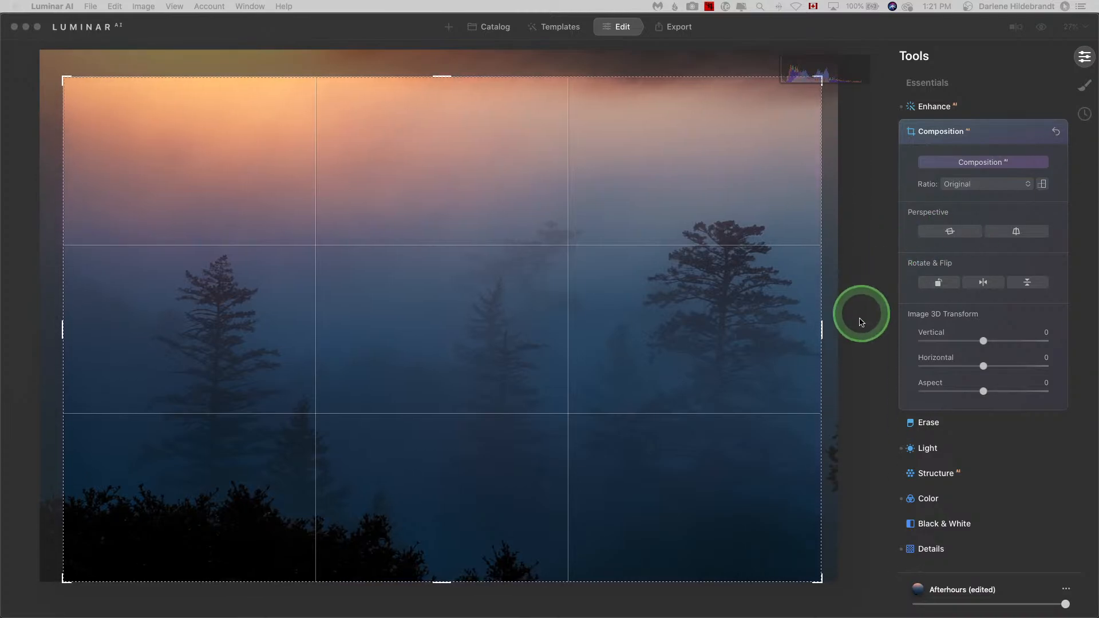
click(1055, 132)
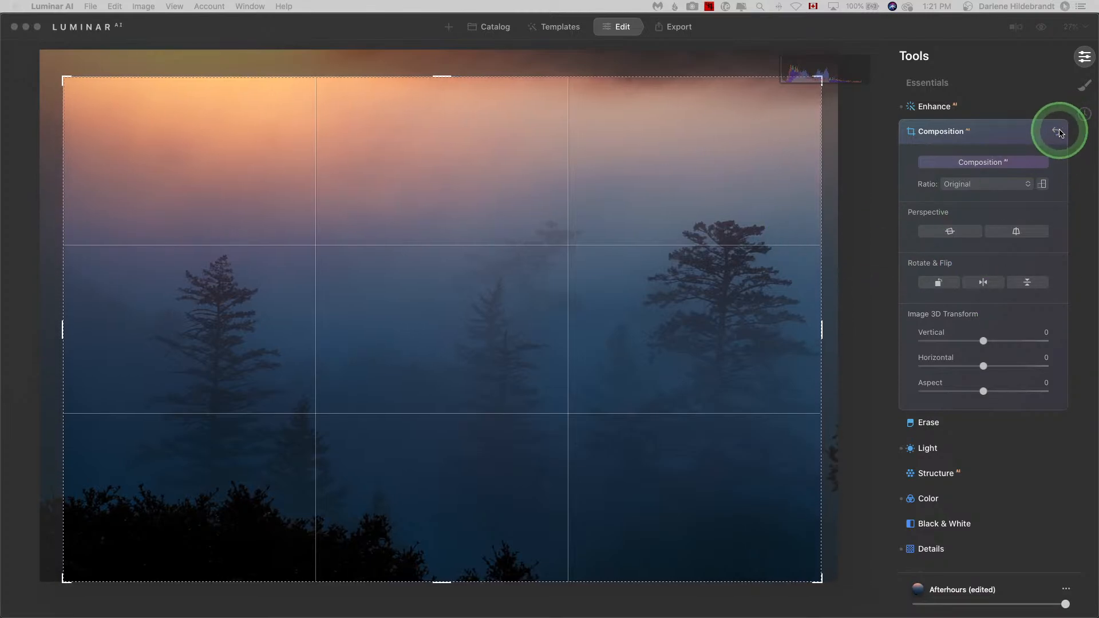
click(1059, 132)
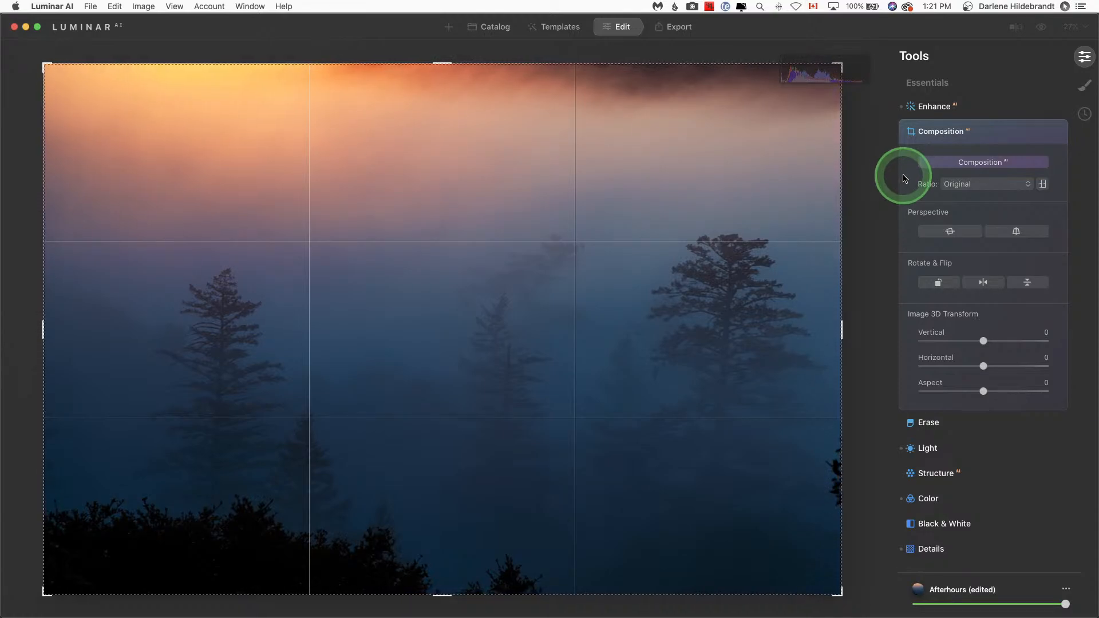
key(Return)
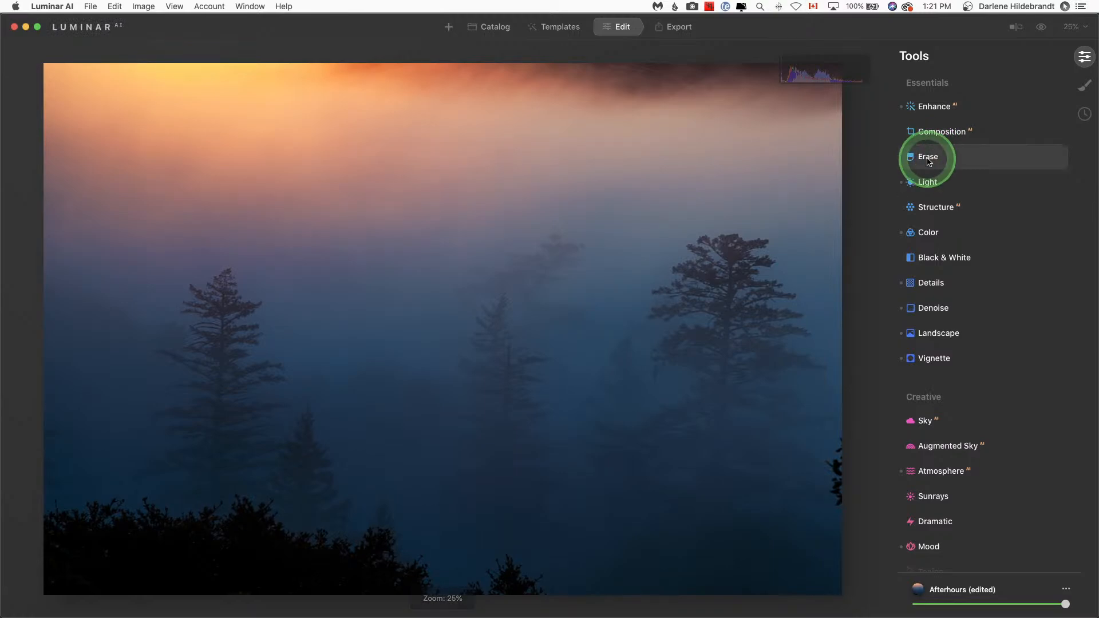
Step: Erase the dark branches at the photo's right edge with the Erase tool at brush radius 44
click(927, 157)
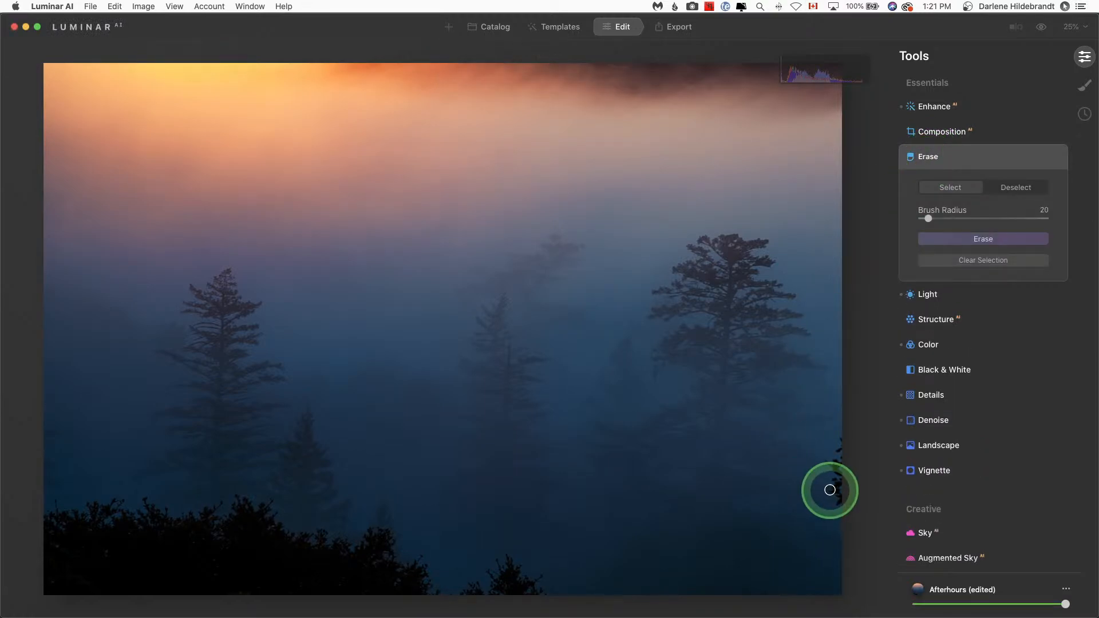
key(bracketright)
key(bracketright)
key(bracketright)
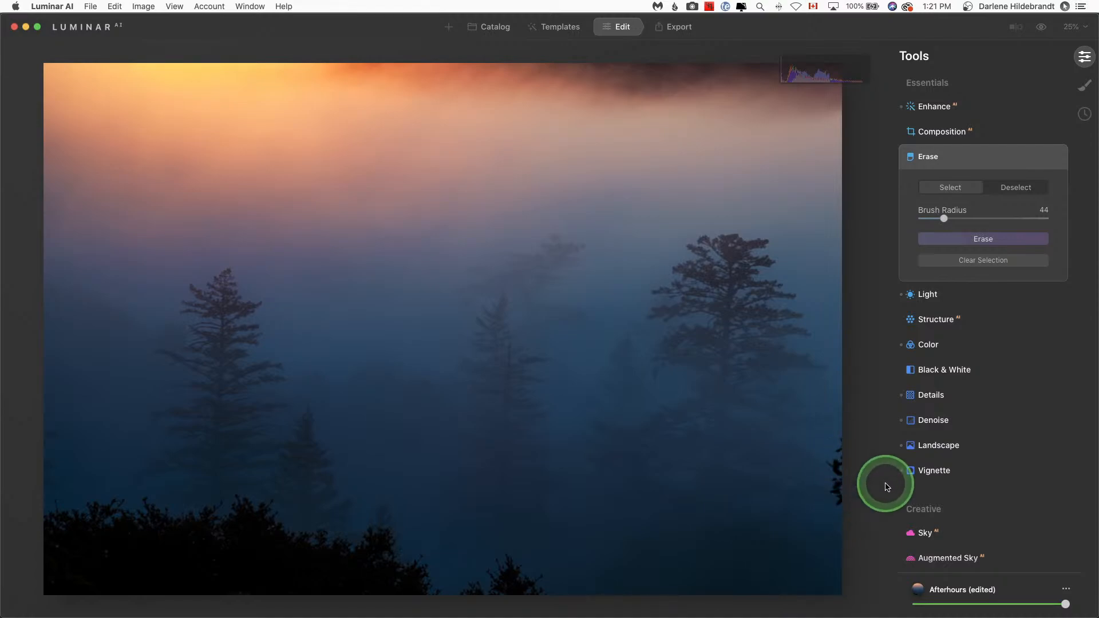
drag(835, 496, 840, 446)
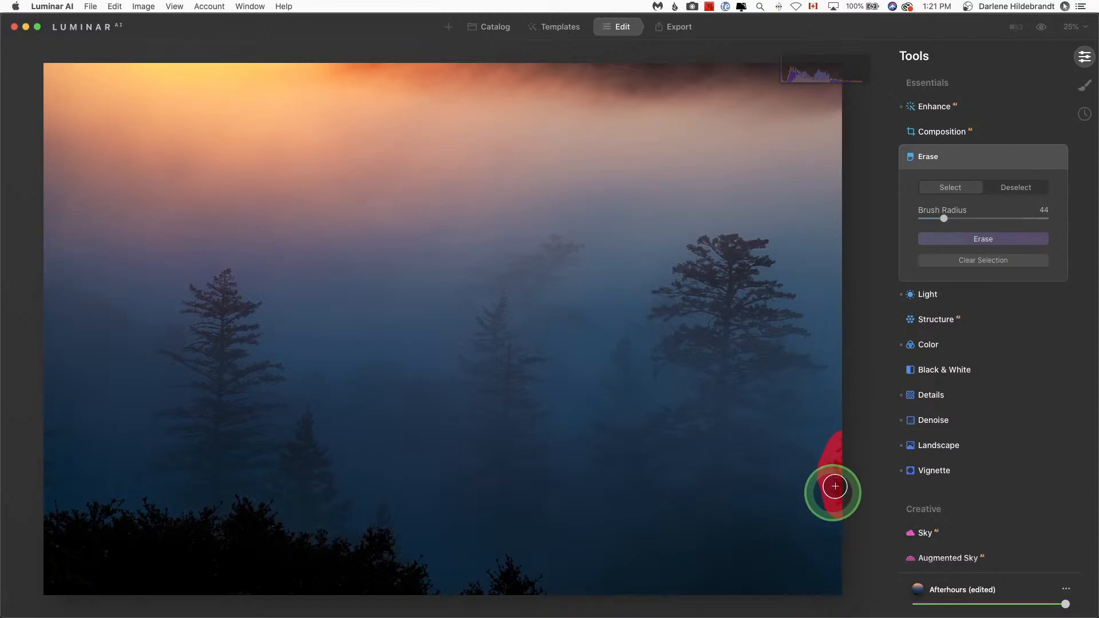
click(962, 241)
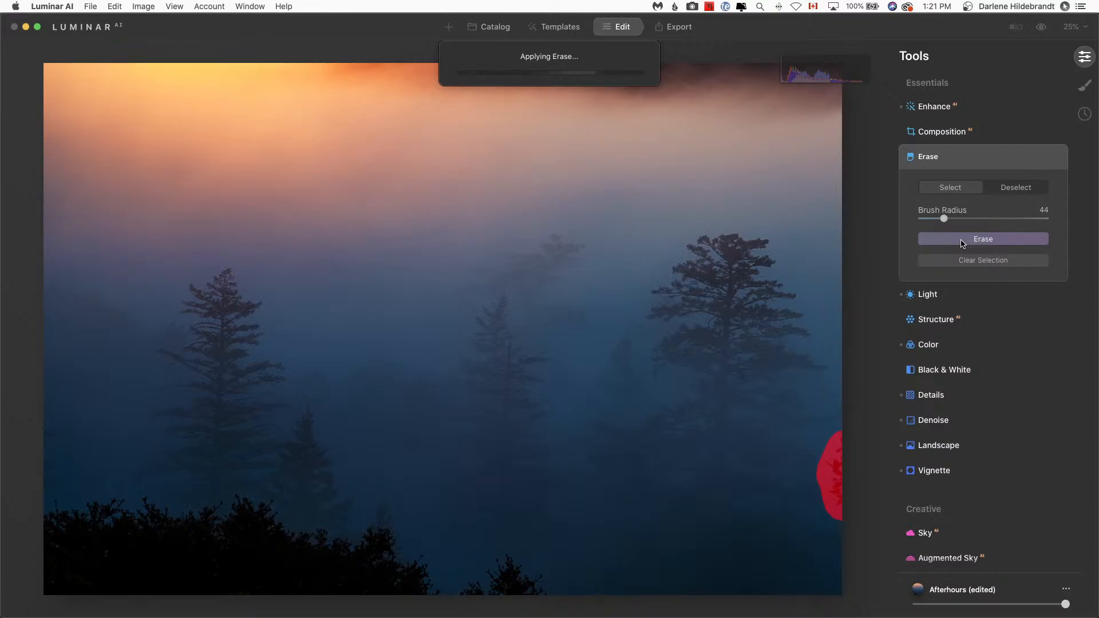
click(969, 241)
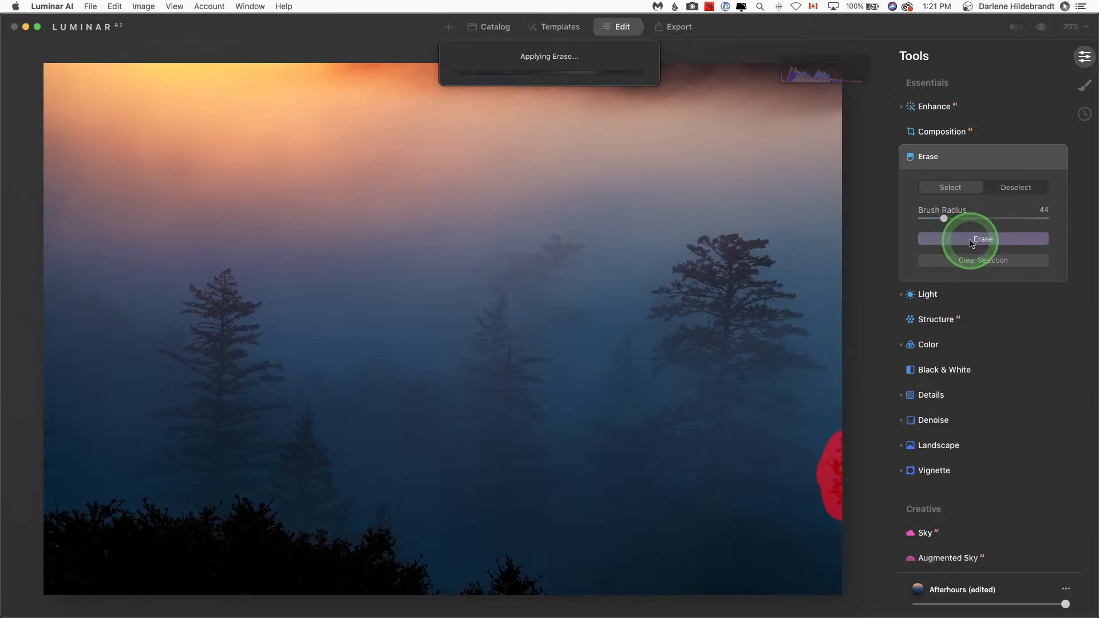
click(973, 240)
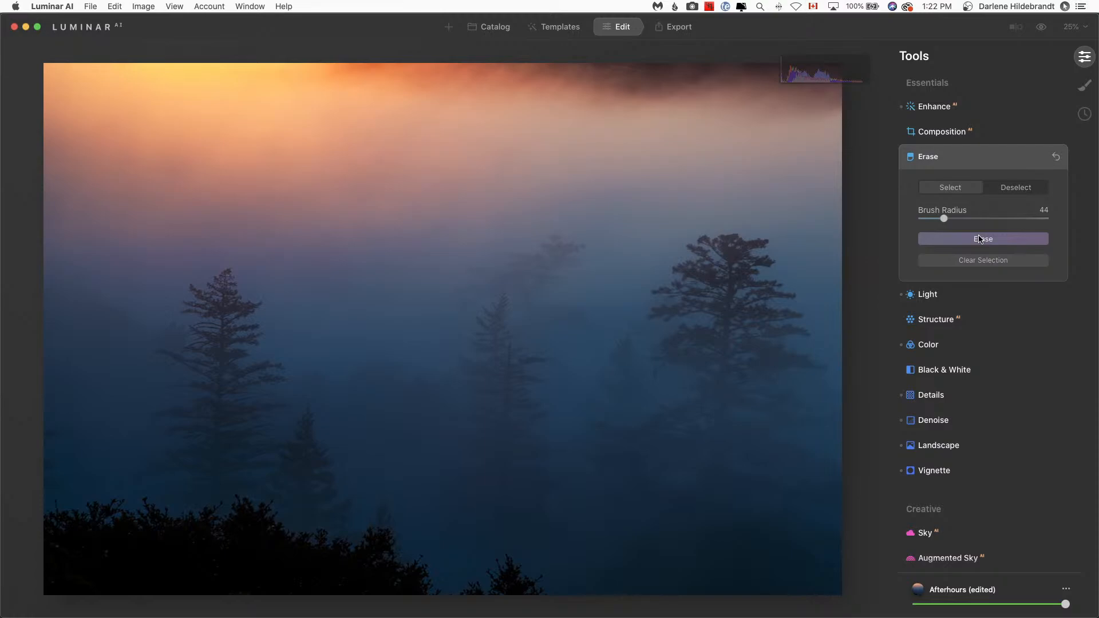
click(979, 239)
Step: Hide the histogram over the photo and collapse the Erase tool
click(176, 7)
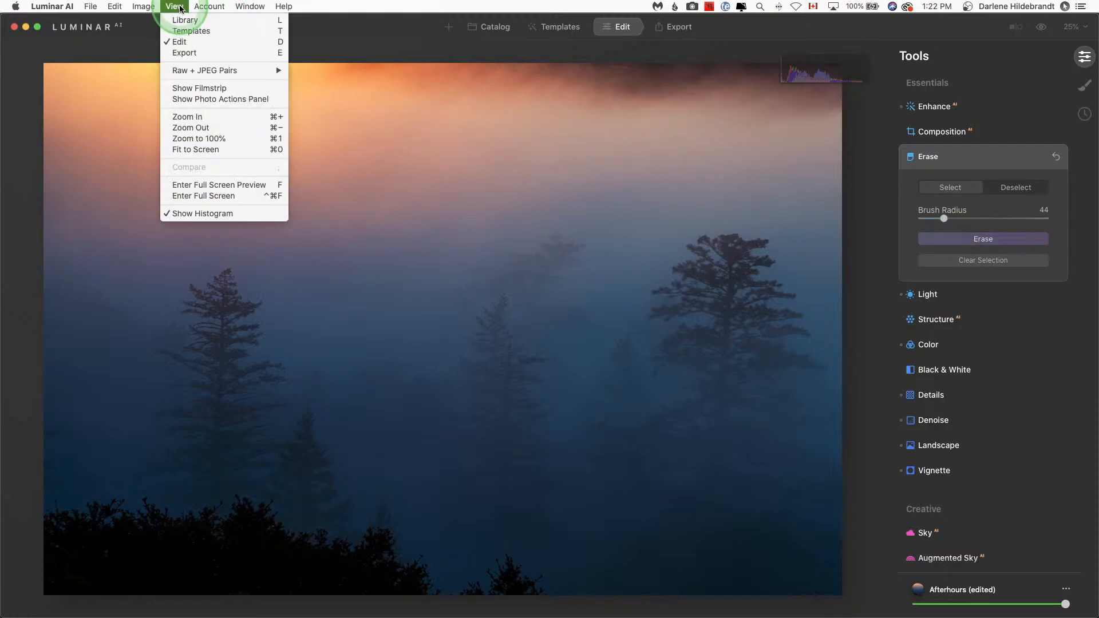
click(205, 213)
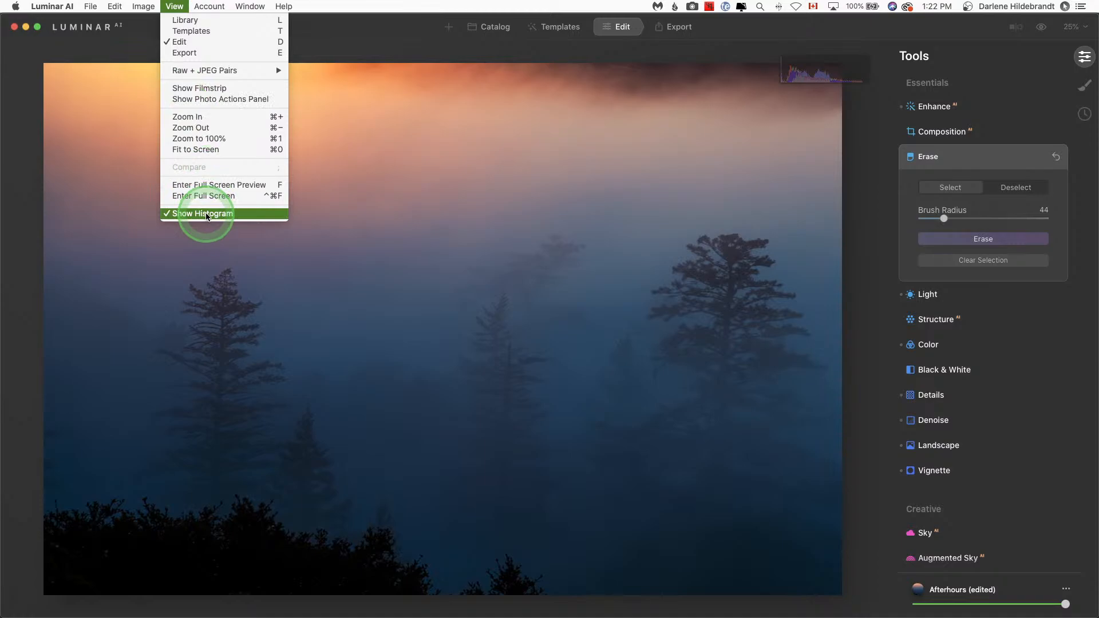
click(973, 160)
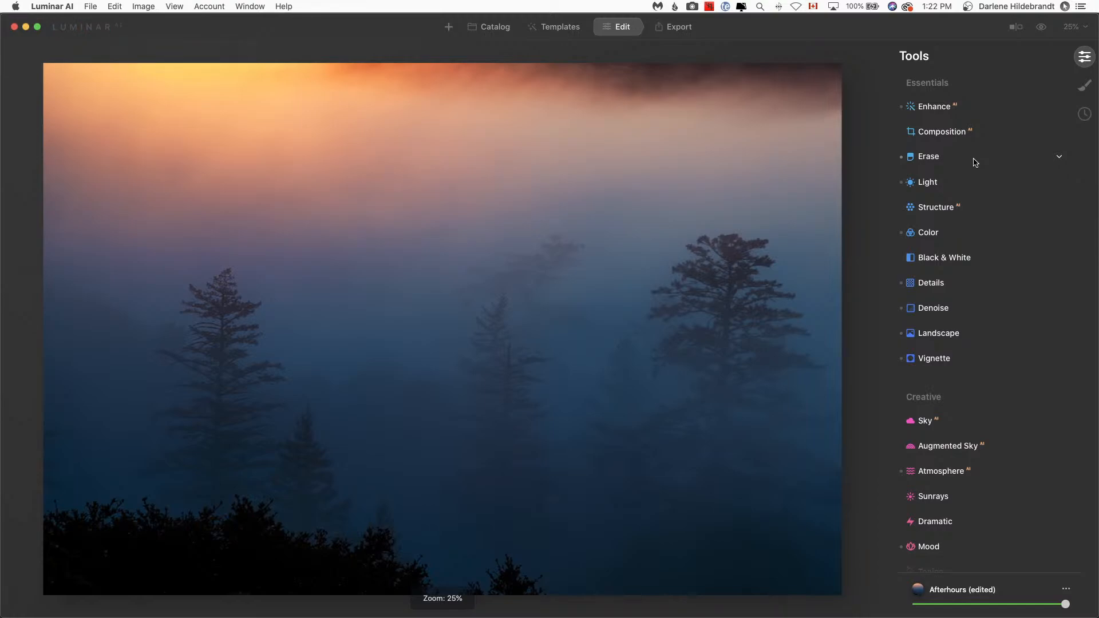
Step: Compare the edited photo with the original in full-screen preview and return to editing
key(f)
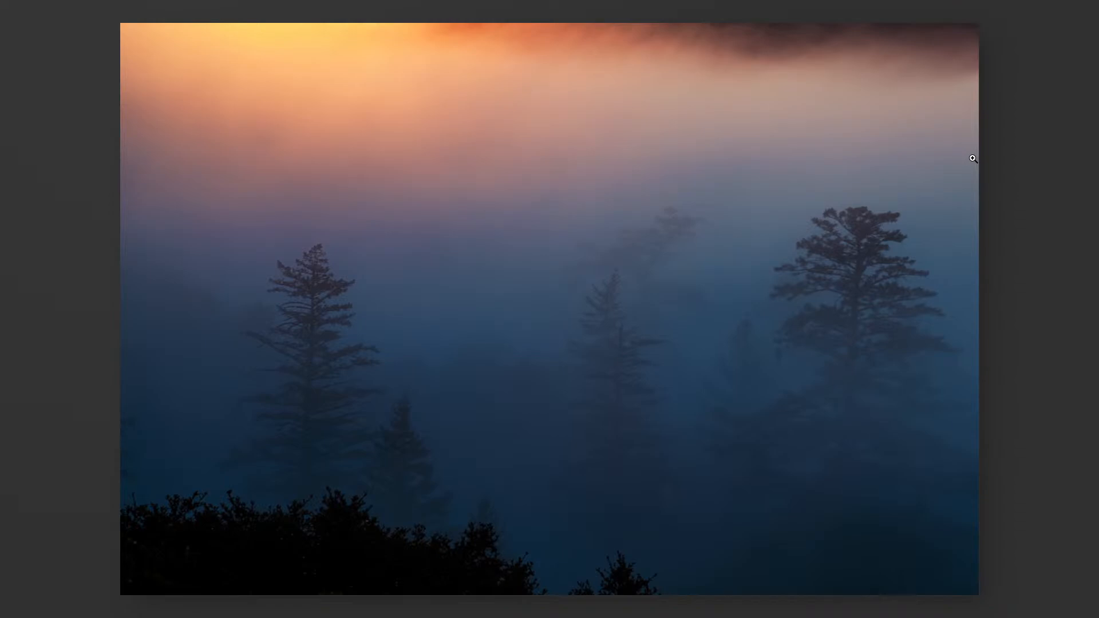
key(backslash)
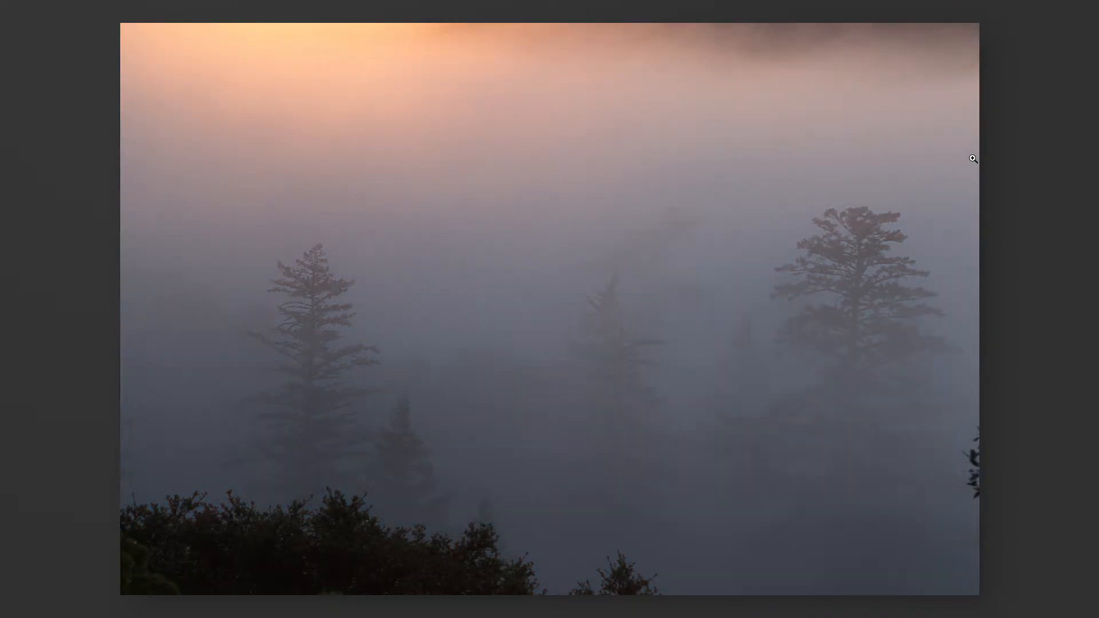
key(backslash)
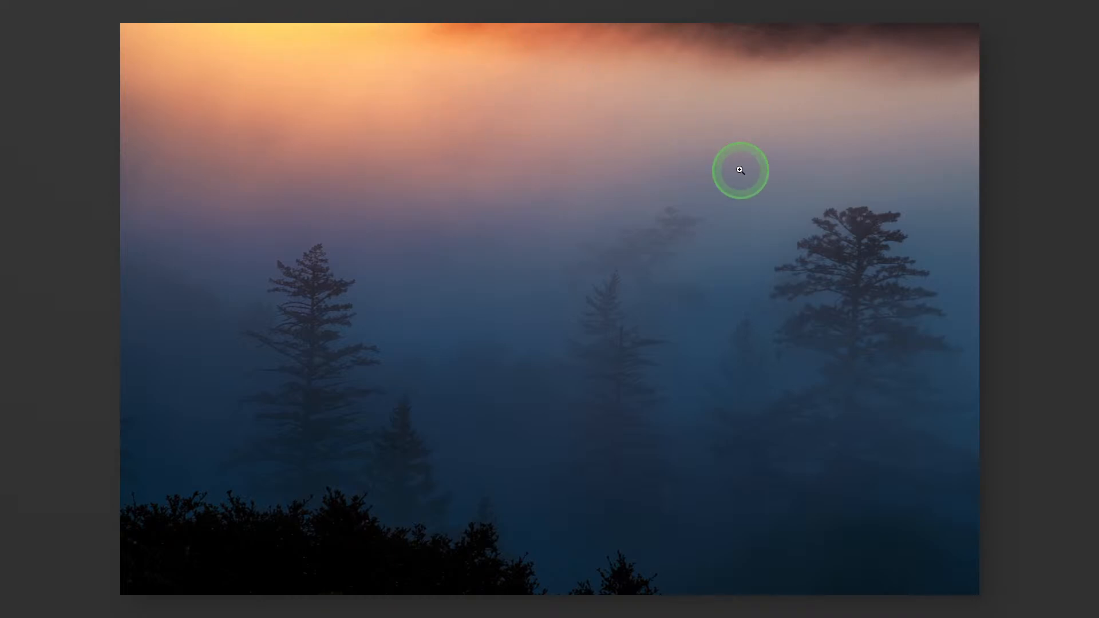
key(f)
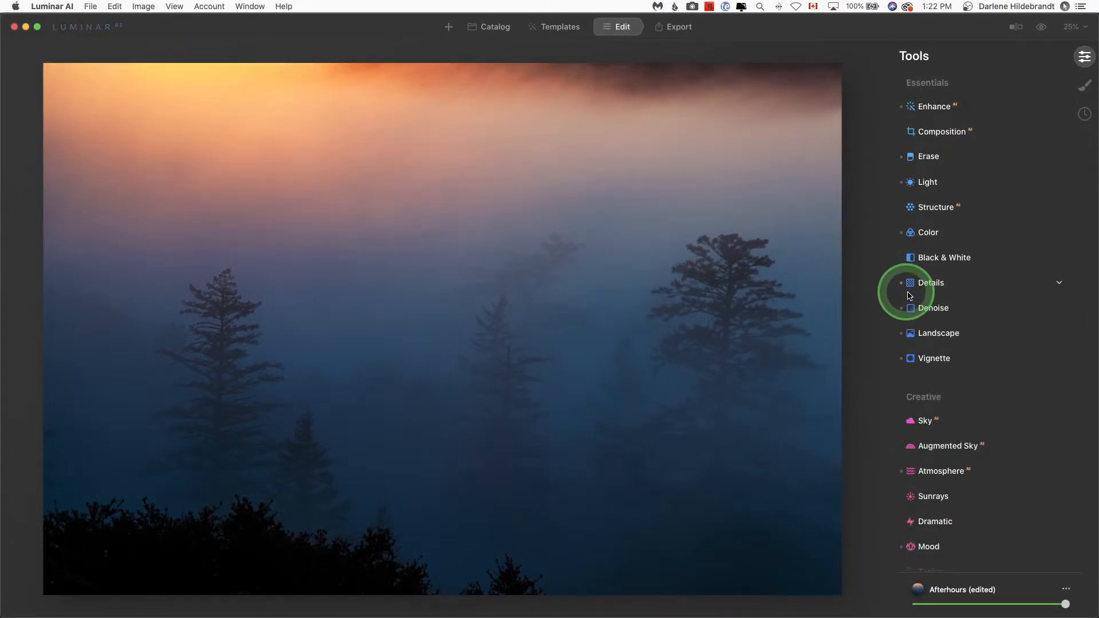
Step: Add a Basic local mask with Highlights at -67, Exposure at -1.17 and Saturation at -28
click(1085, 87)
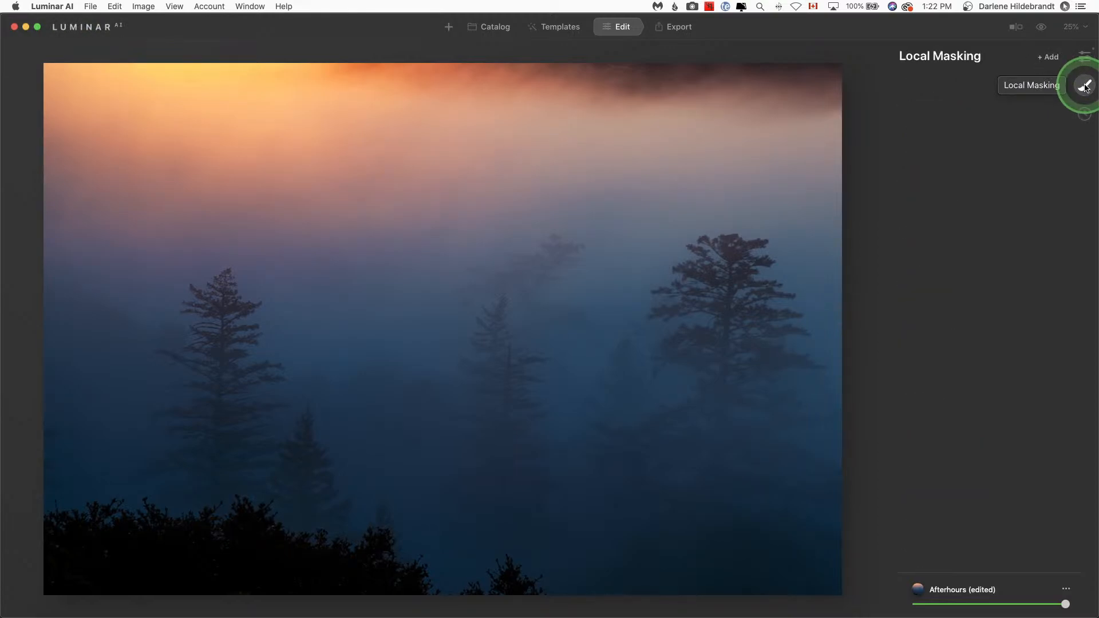
click(1048, 57)
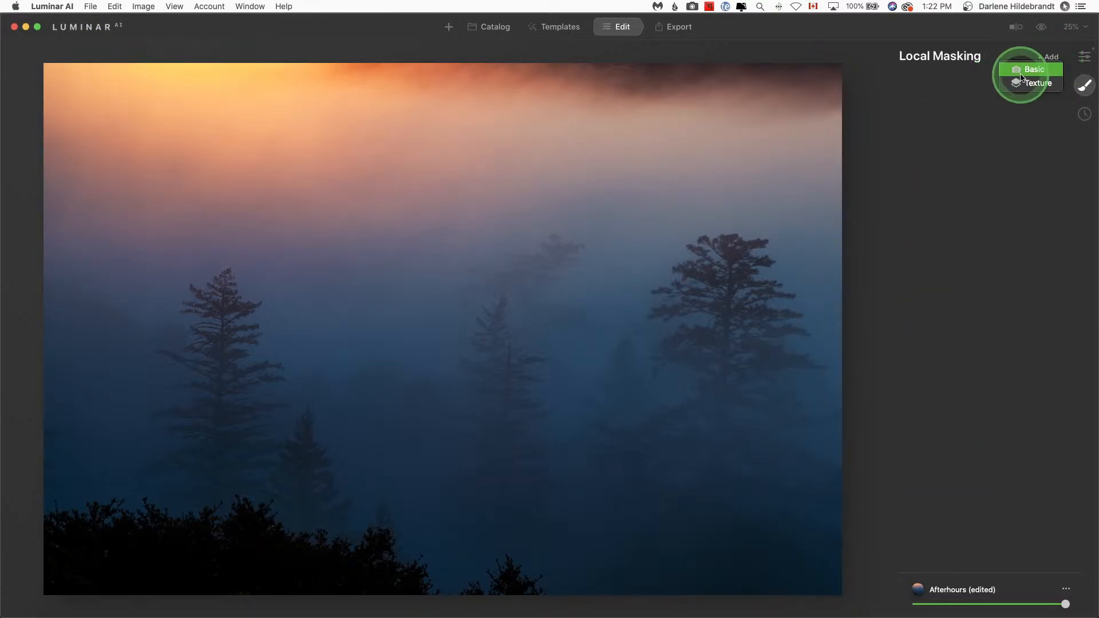
click(1022, 70)
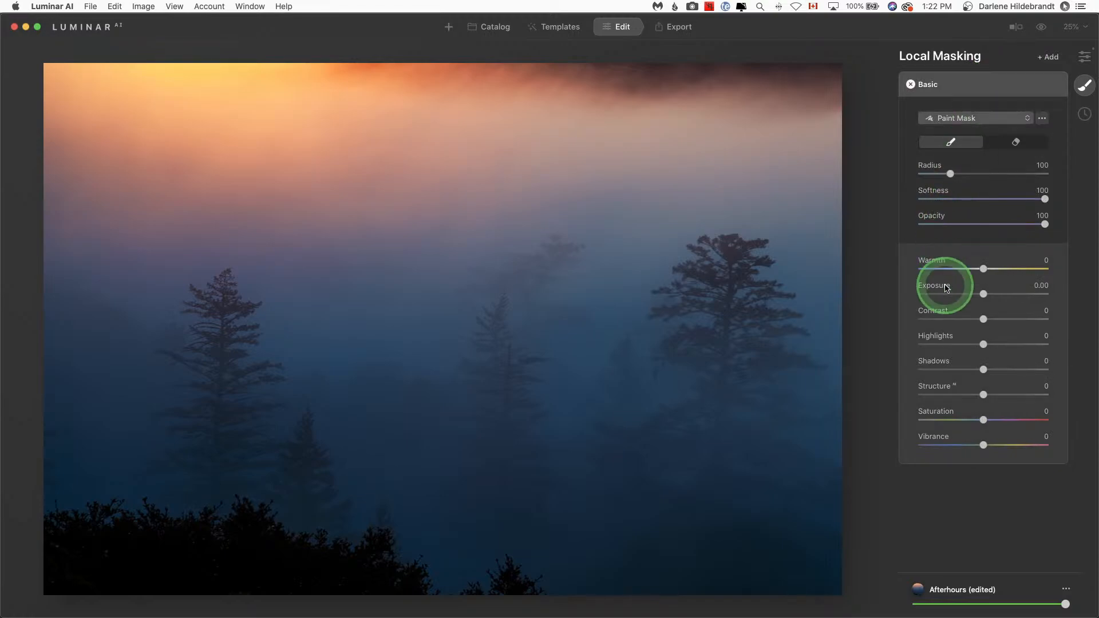
click(941, 344)
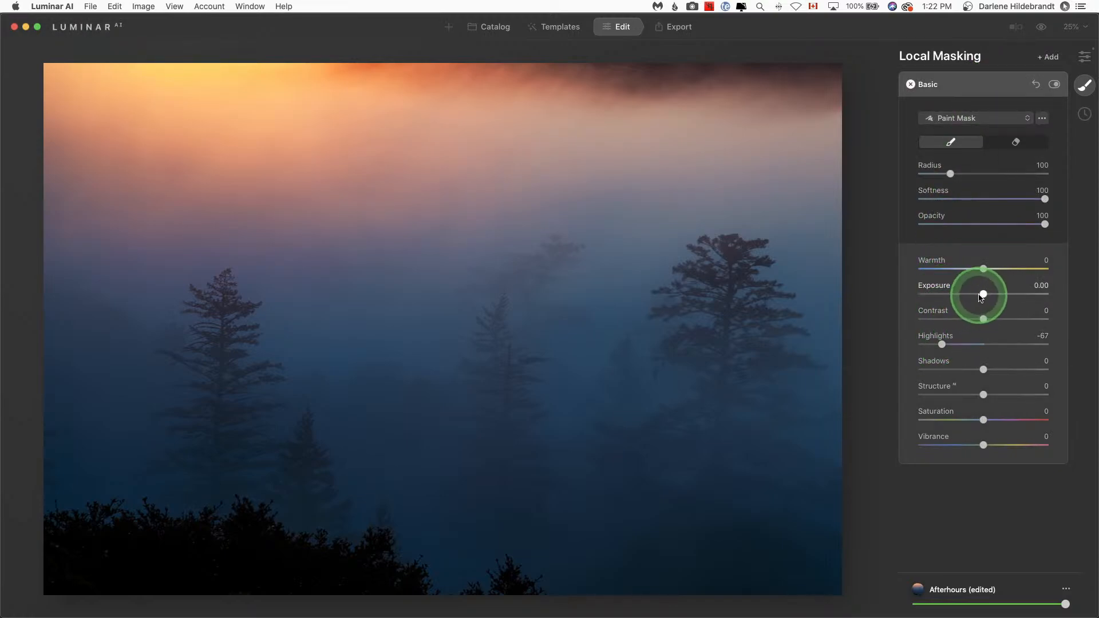
drag(981, 296, 969, 296)
drag(983, 420, 965, 418)
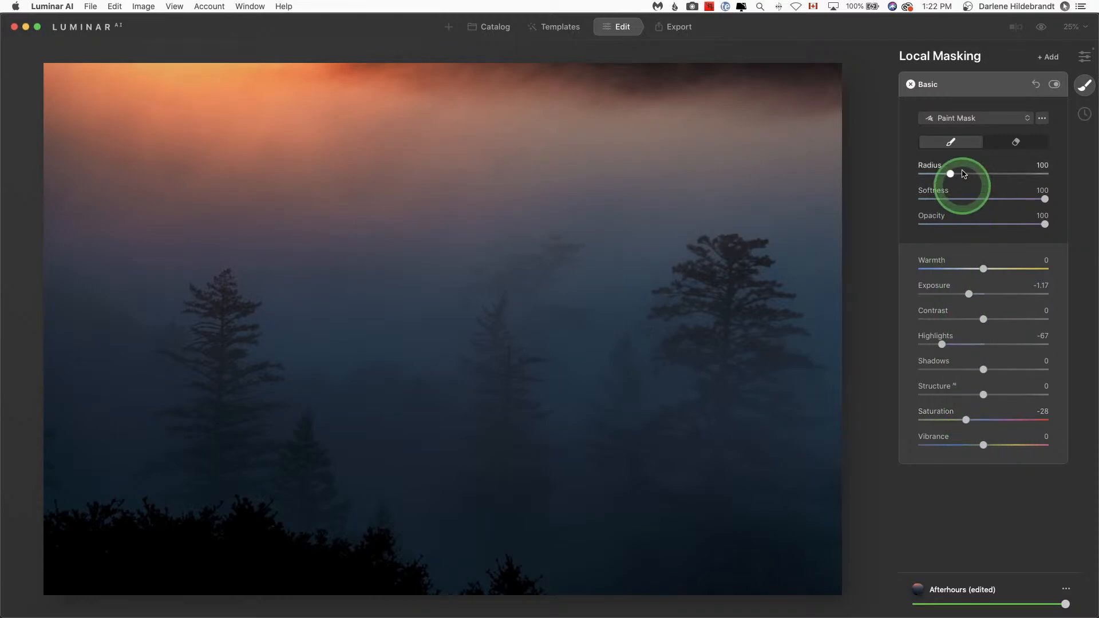
Step: Switch the local adjustment to a Gradient Mask drawn down across the upper sky, and set its Saturation to -37
click(947, 121)
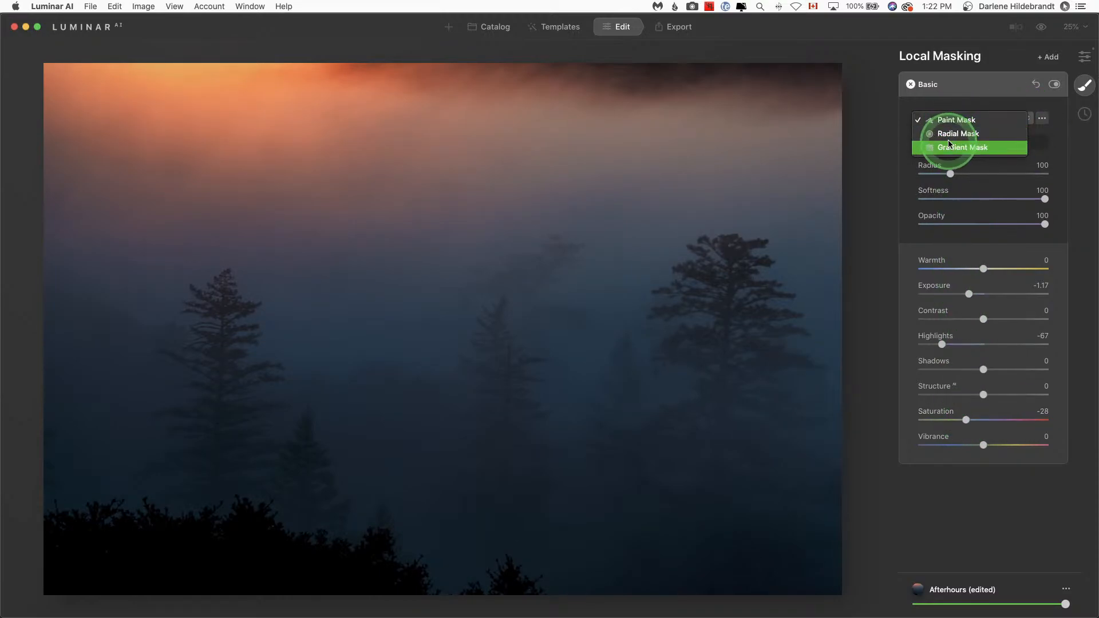
click(948, 143)
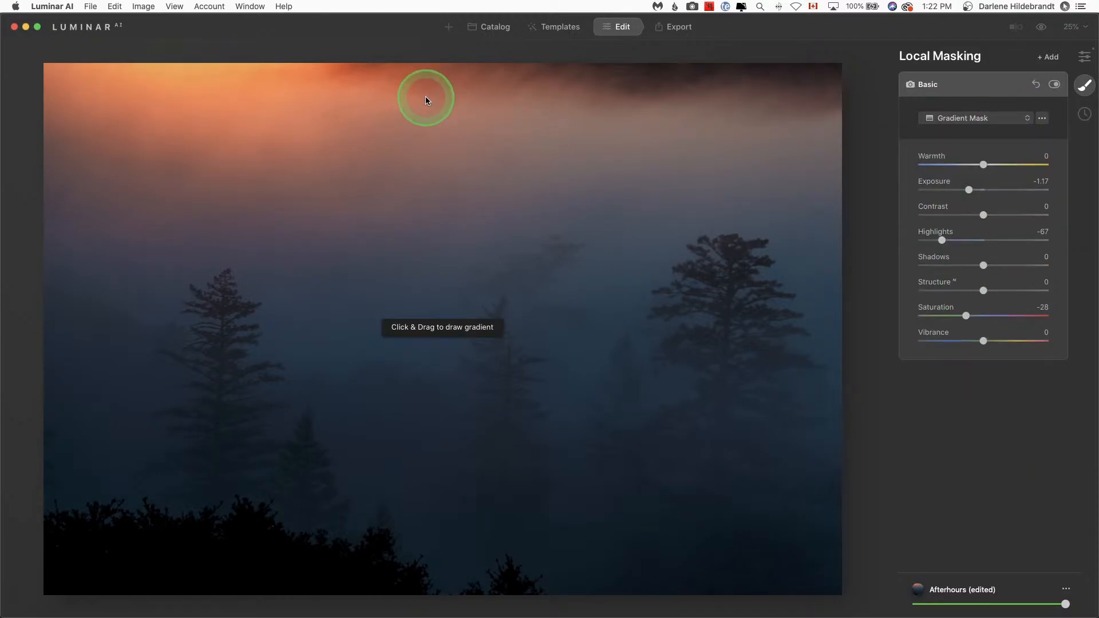
drag(434, 101, 441, 206)
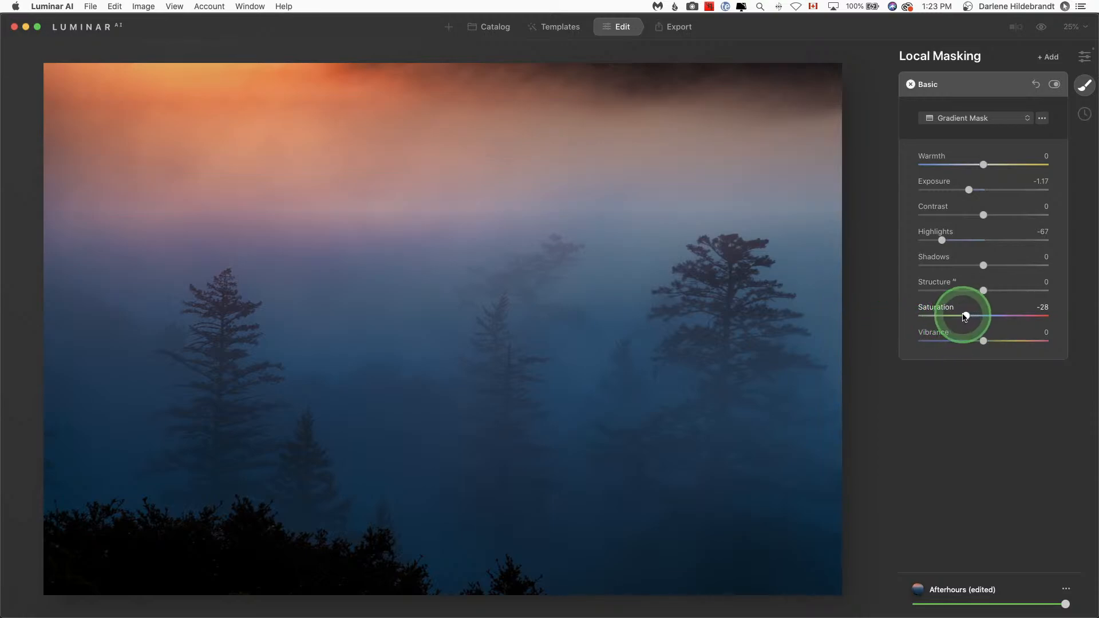
drag(966, 315, 960, 316)
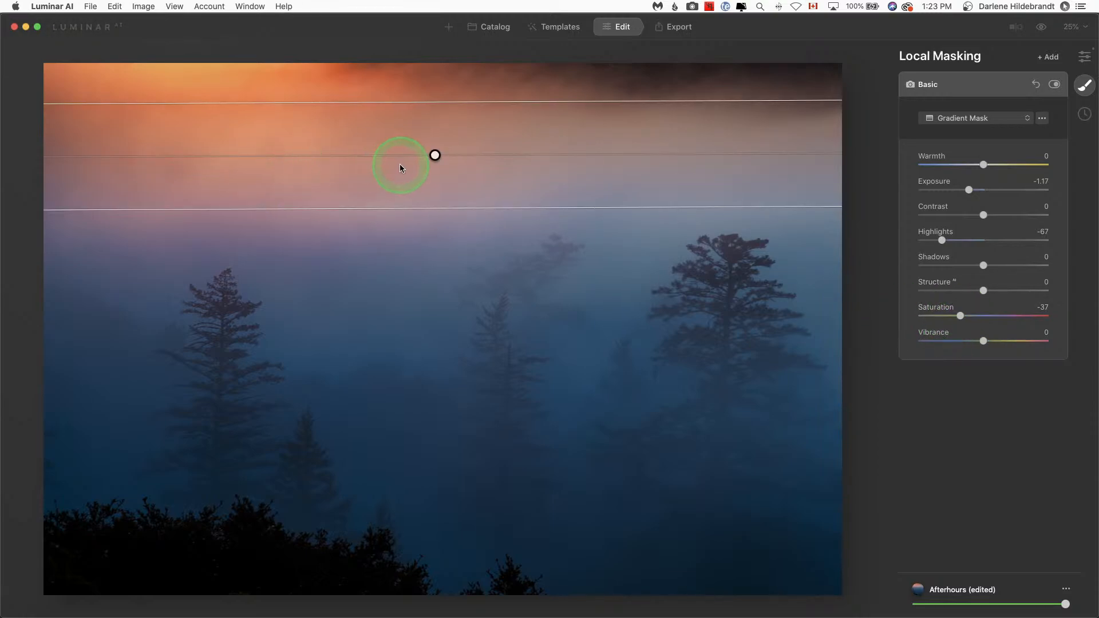
Step: Test narrower and wider gradient transitions, keep a wide one, and move the gradient up over the bright sky
drag(438, 207, 434, 383)
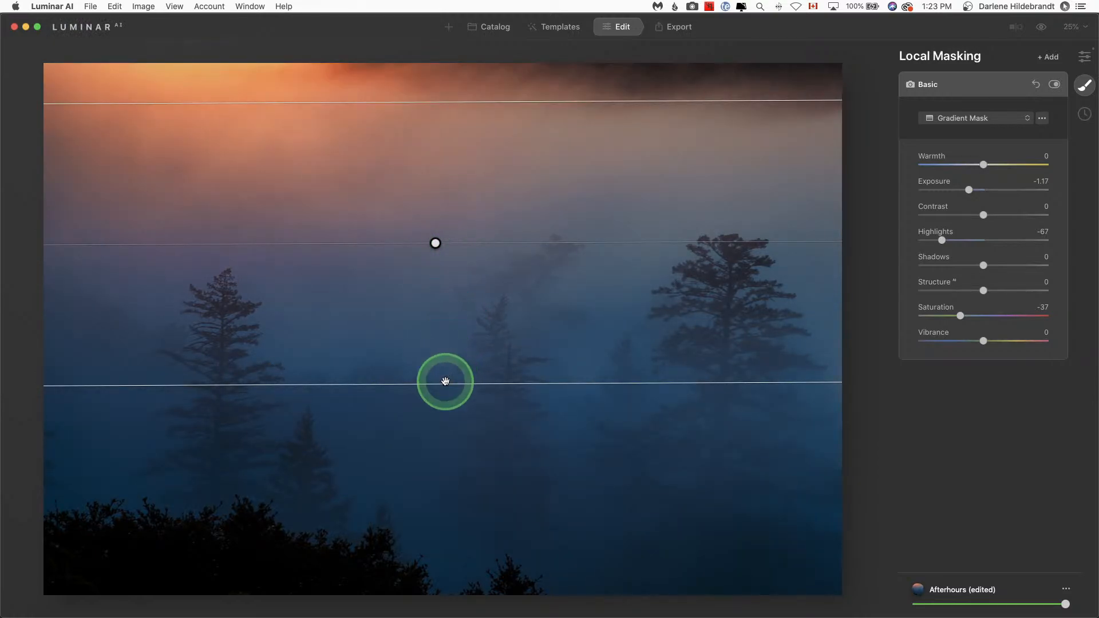
drag(445, 383, 445, 166)
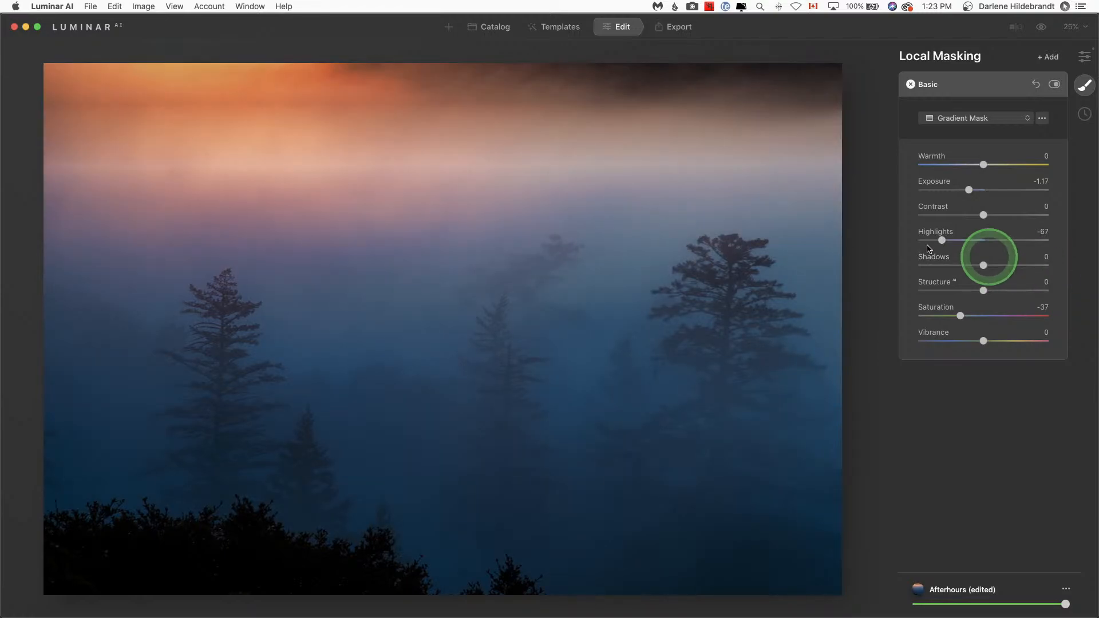
drag(440, 164, 437, 351)
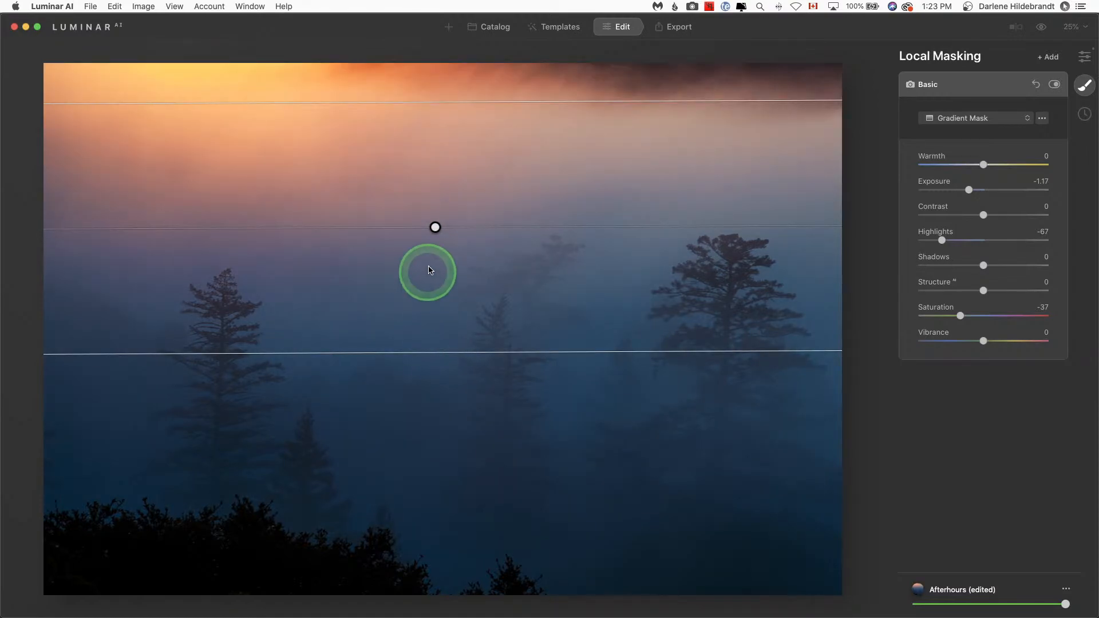
drag(435, 227, 438, 119)
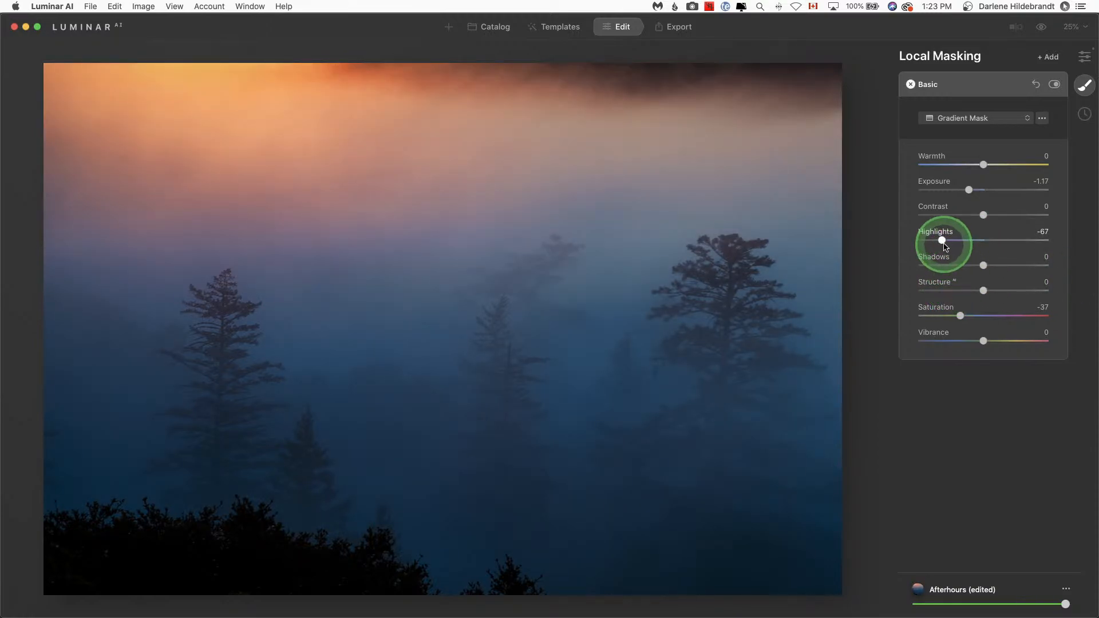
Step: Set the gradient mask's Highlights to -48 and Saturation to -57, and return to the main tools
drag(945, 246, 953, 241)
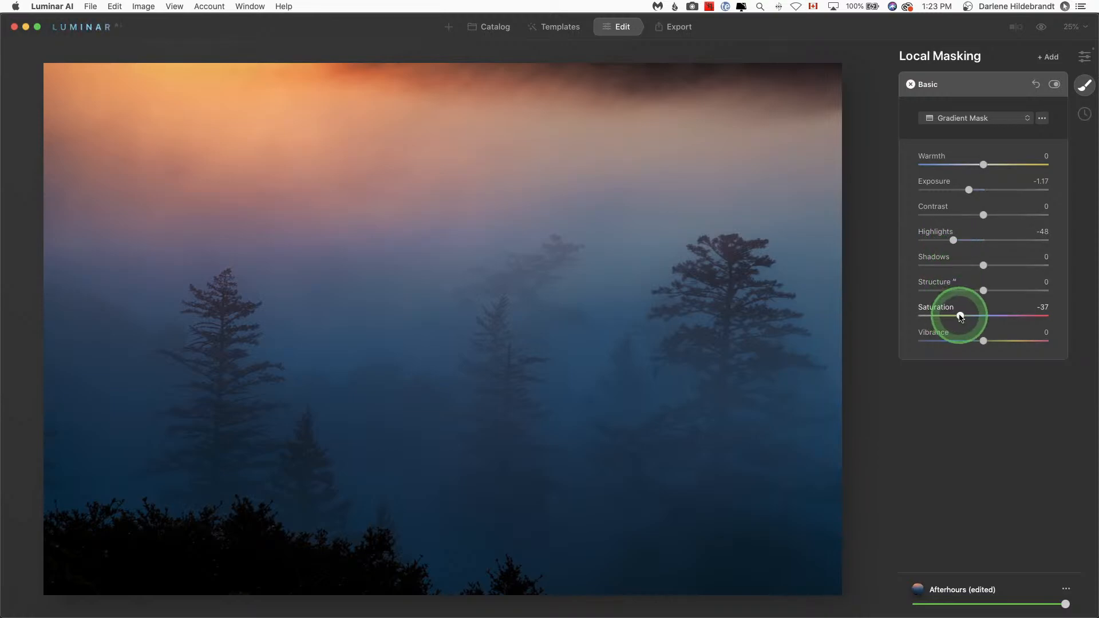
drag(961, 318, 948, 315)
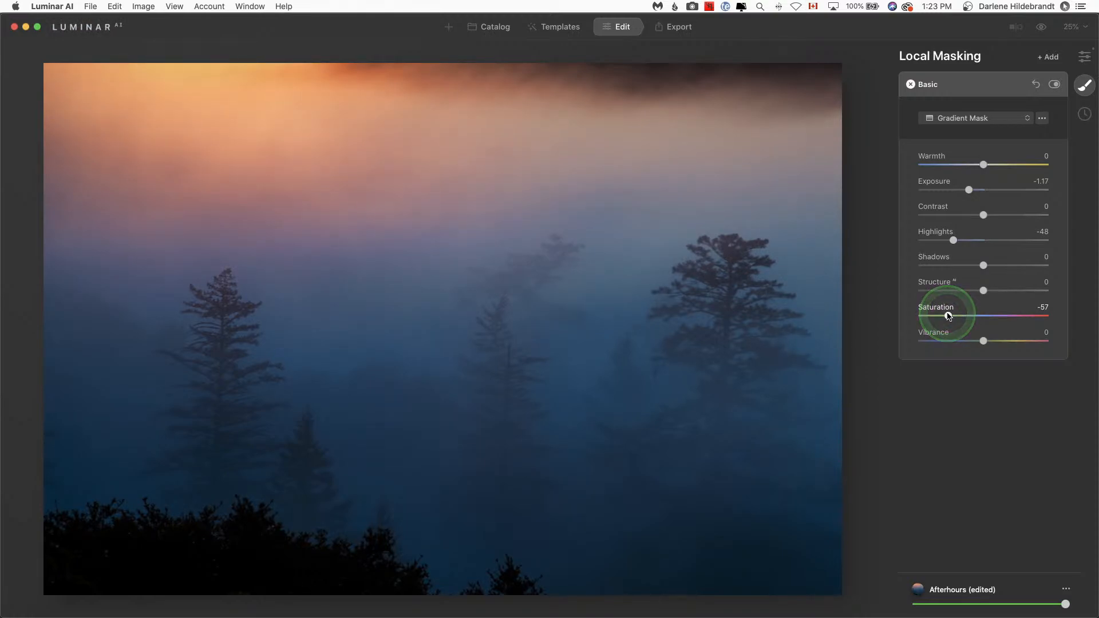
click(1083, 59)
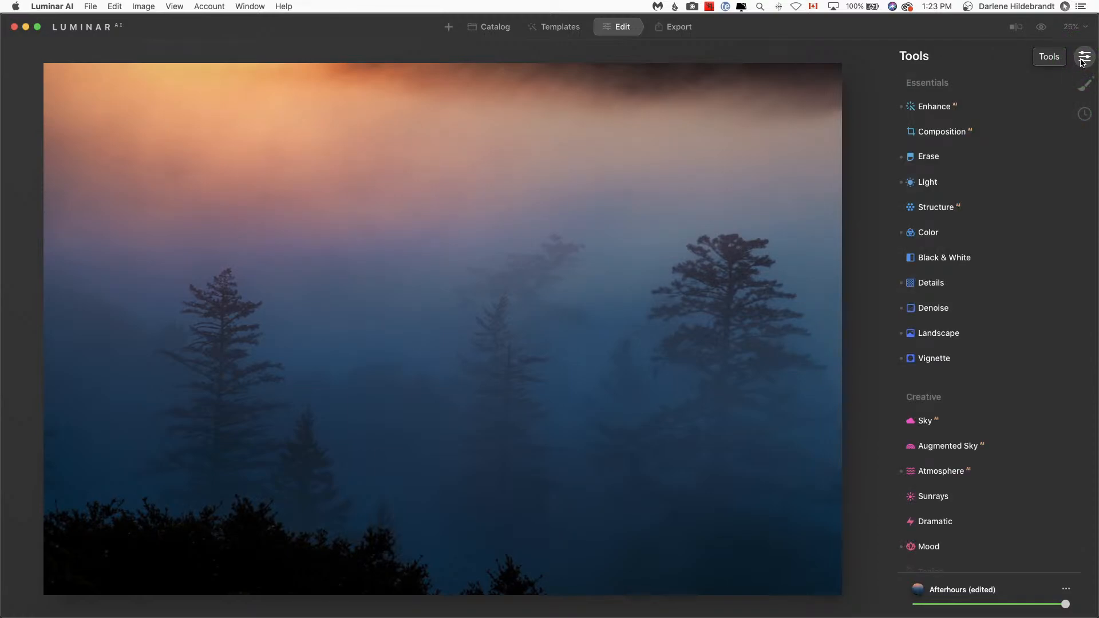
Step: Compare the photo before and after the edits
key(backslash)
key(backslash)
key(backslash)
key(backslash)
Step: Lower the whole photo's Saturation to -6 in the Color tool and collapse the tool
click(953, 235)
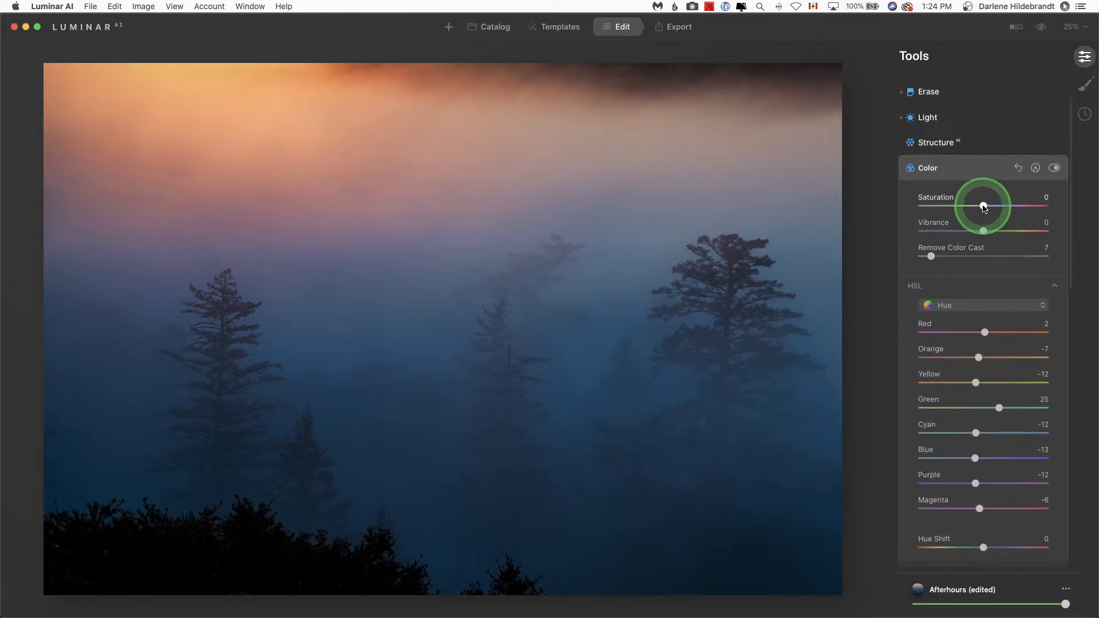
drag(984, 207, 979, 209)
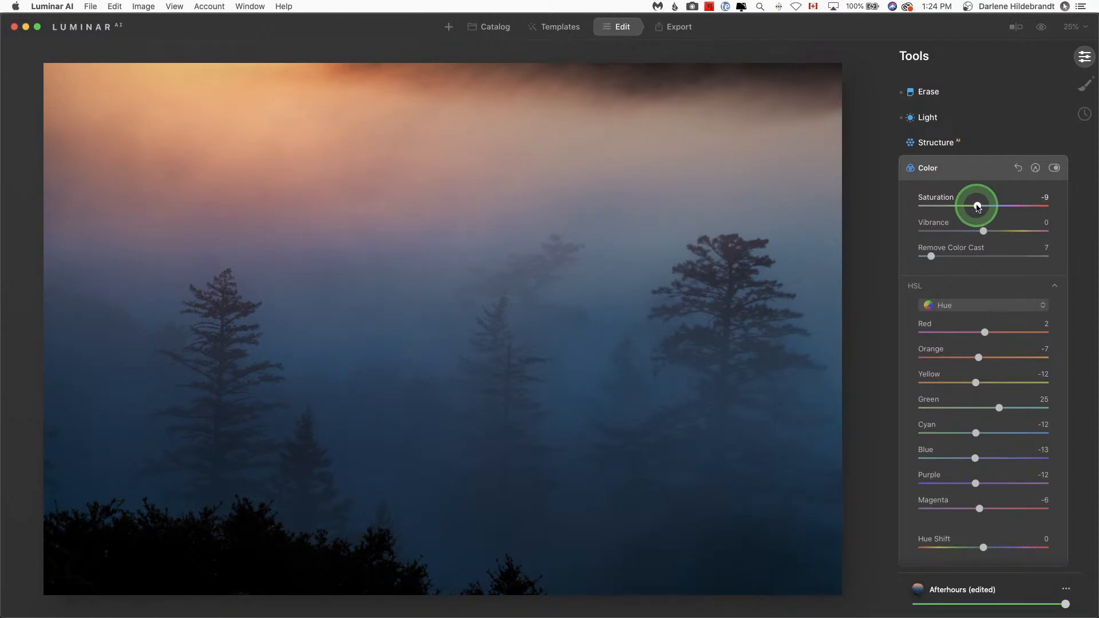
drag(977, 207, 980, 206)
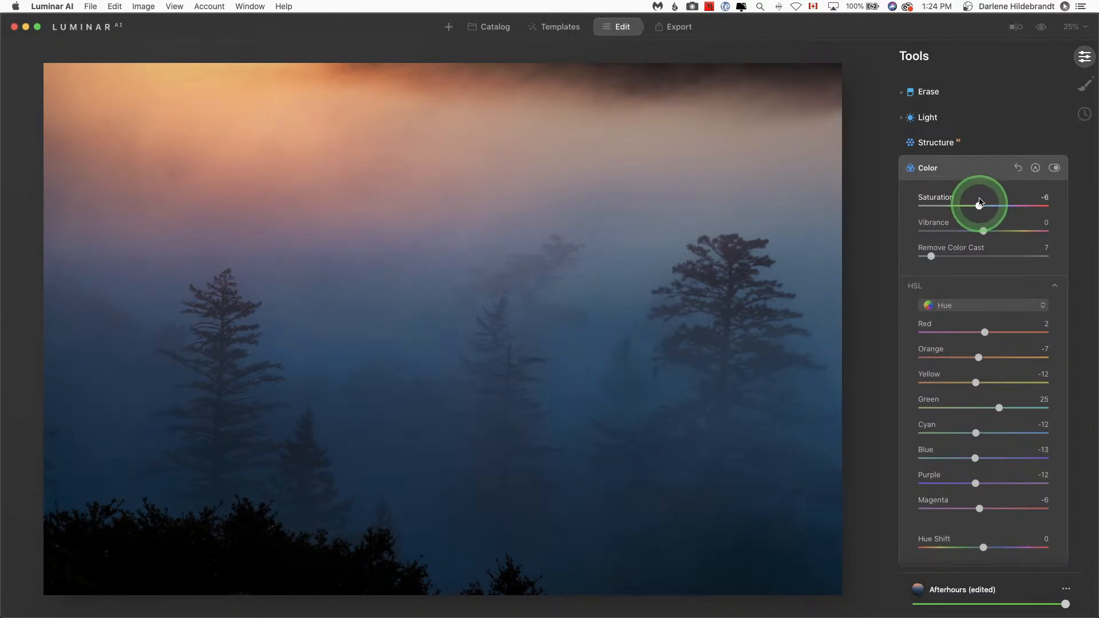
click(973, 170)
Step: Apply the Matte effect to the foggy tree photo with Amount 29 and Fade 11
scroll(981, 290, down, 3)
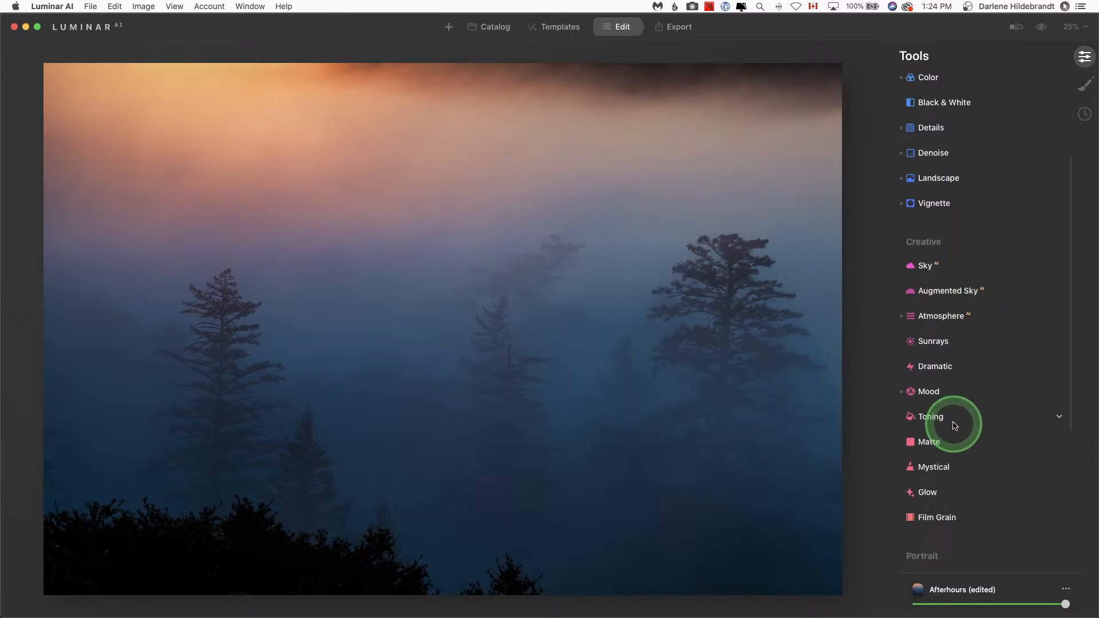
scroll(944, 338, down, 2)
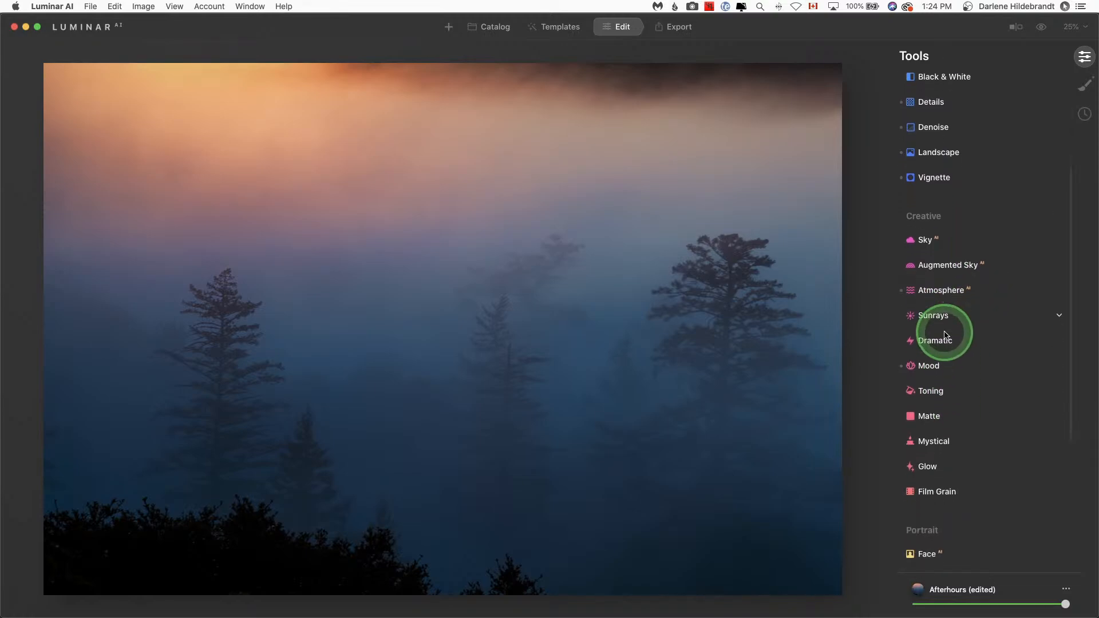
click(933, 405)
scroll(935, 397, down, 3)
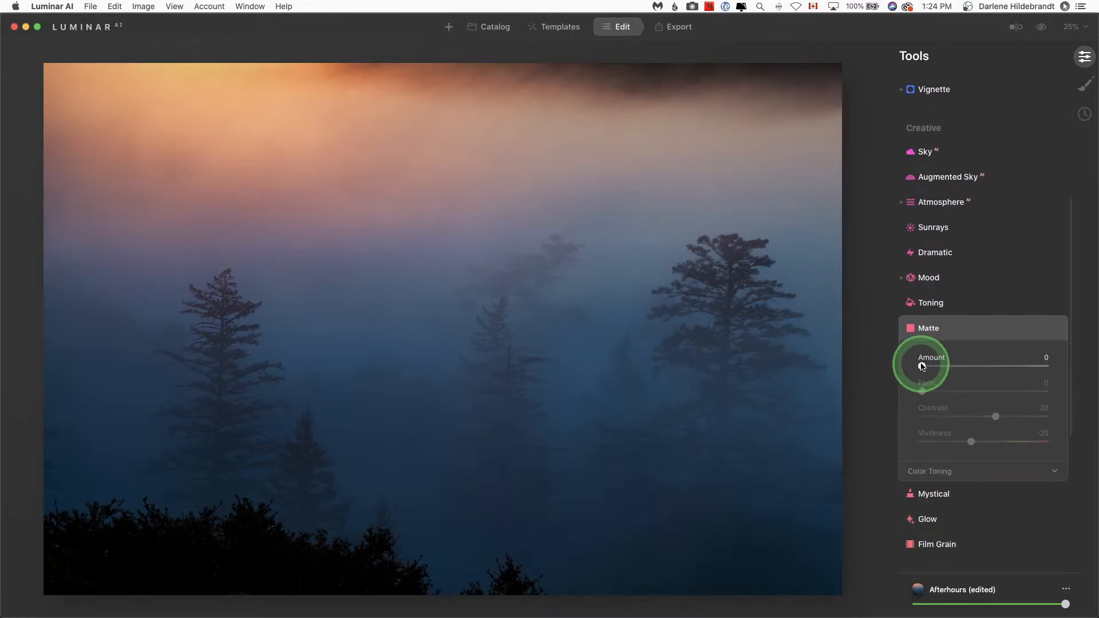
drag(922, 366, 1005, 366)
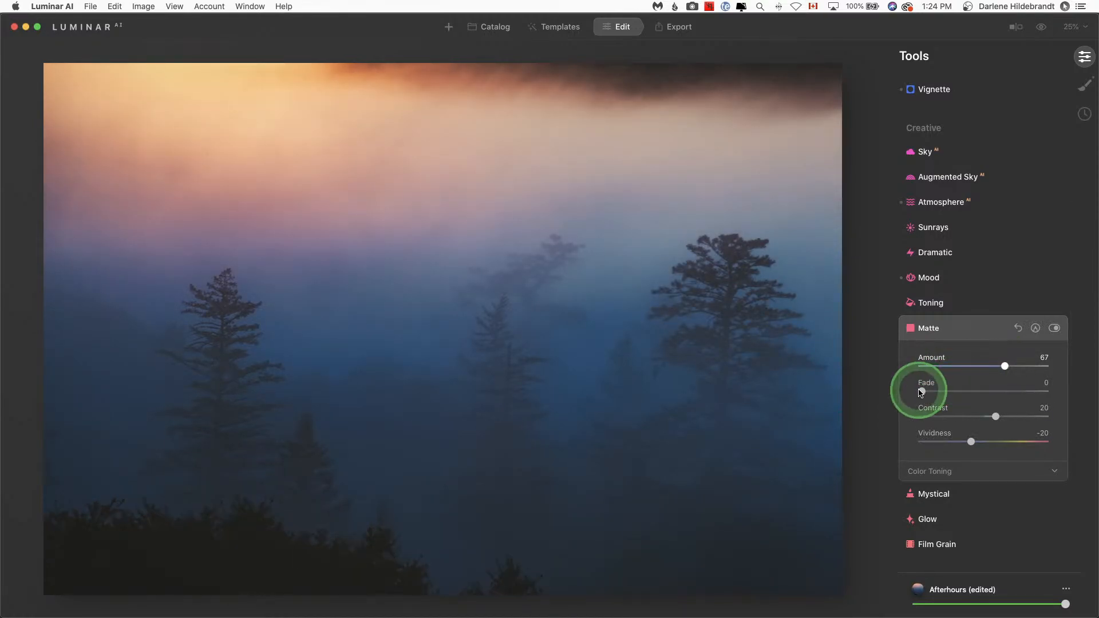
drag(921, 392, 953, 361)
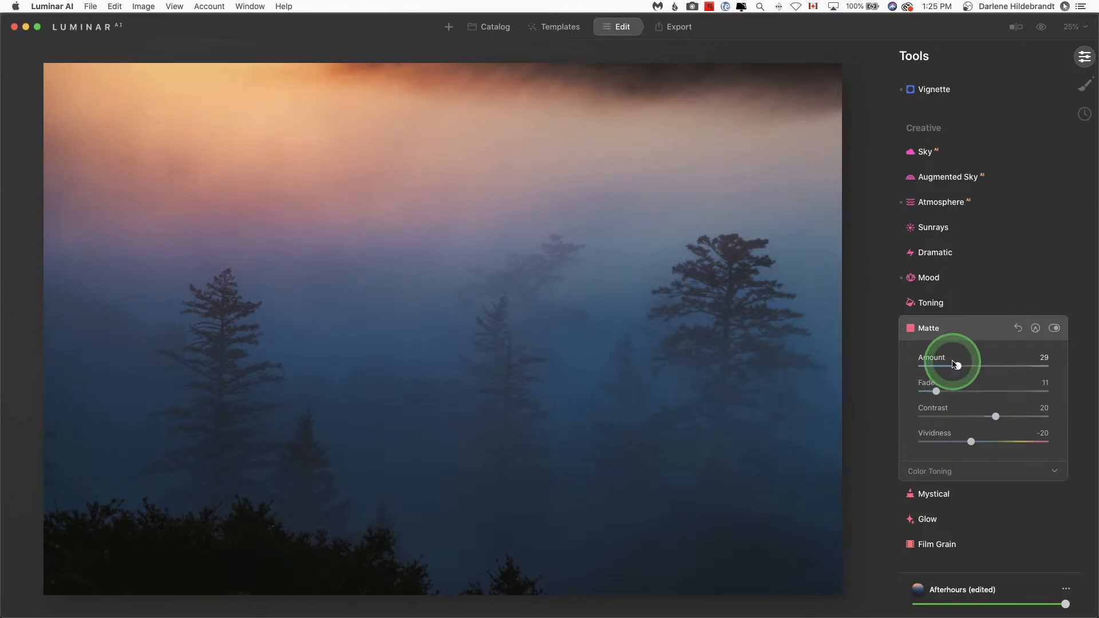
Step: Compare the photo with and without the Matte effect and review it in full-screen view
click(1054, 329)
click(1056, 330)
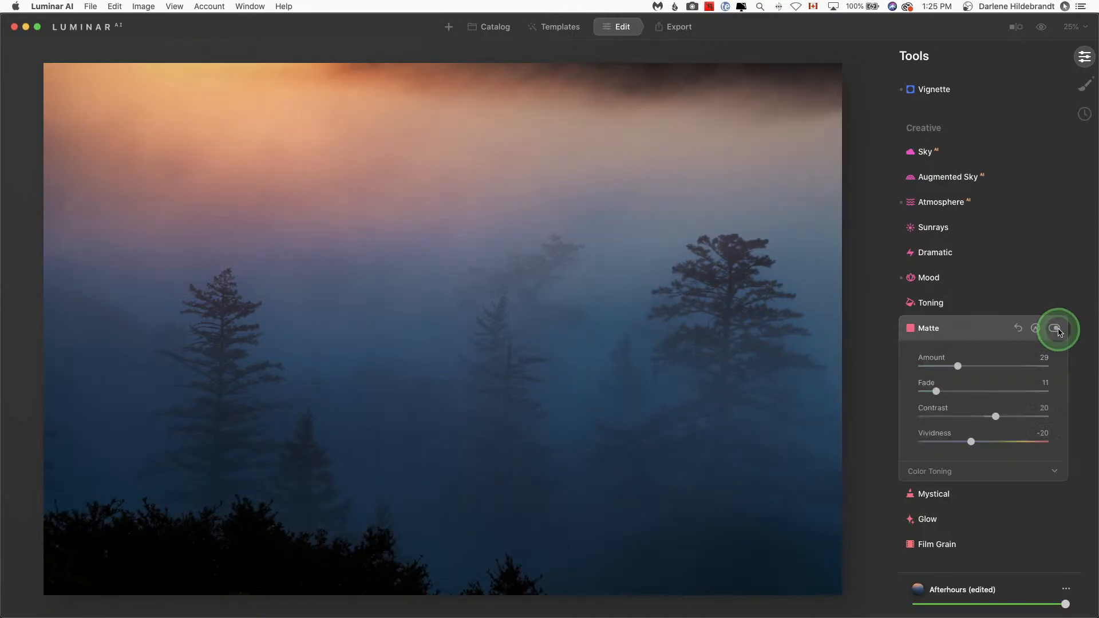
click(1057, 330)
click(1054, 331)
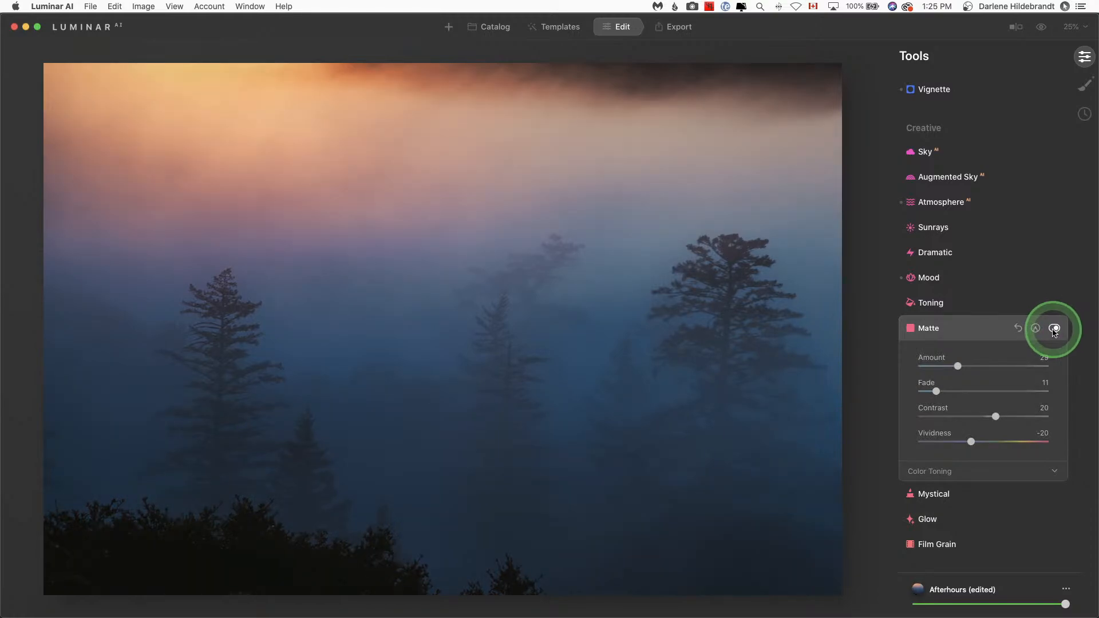
key(f)
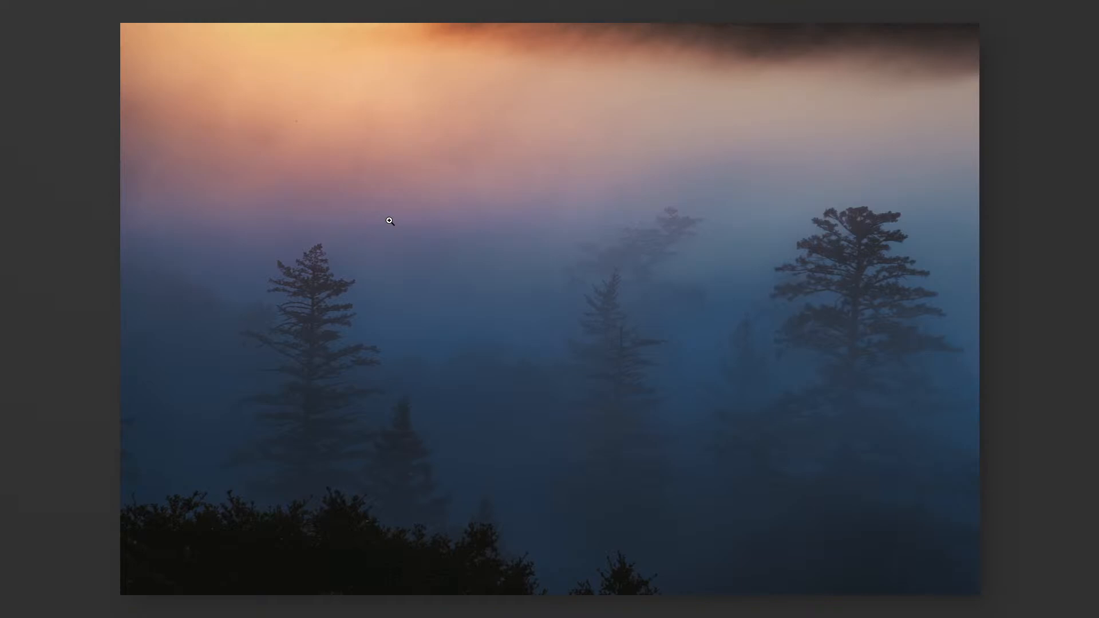
key(f)
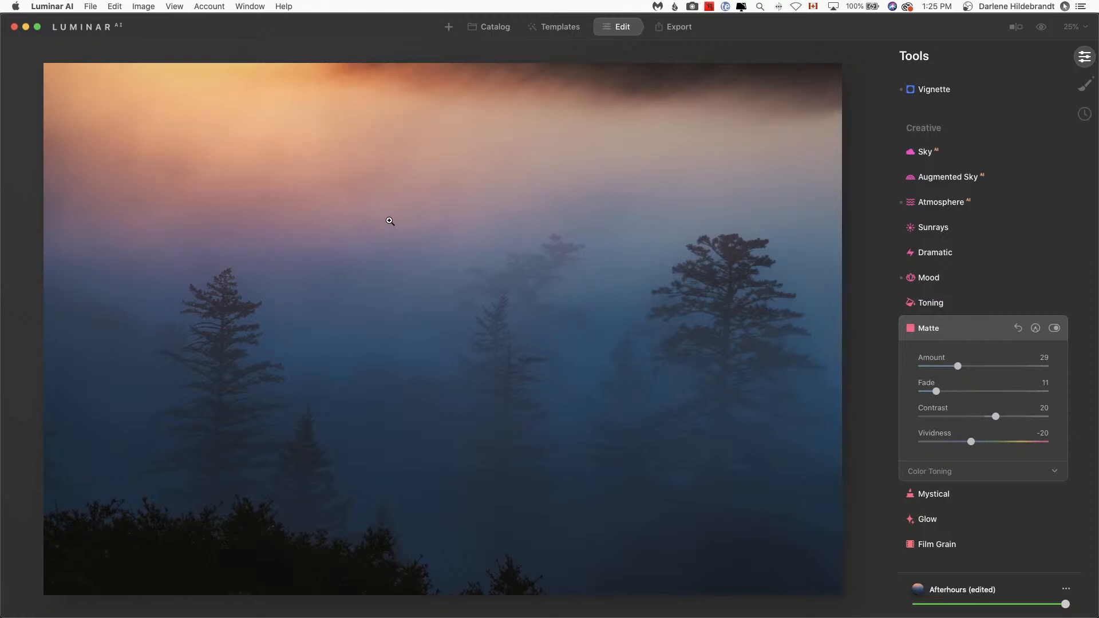
Step: Return to the catalog and open the hanging catkins photo in the single-image view
click(495, 29)
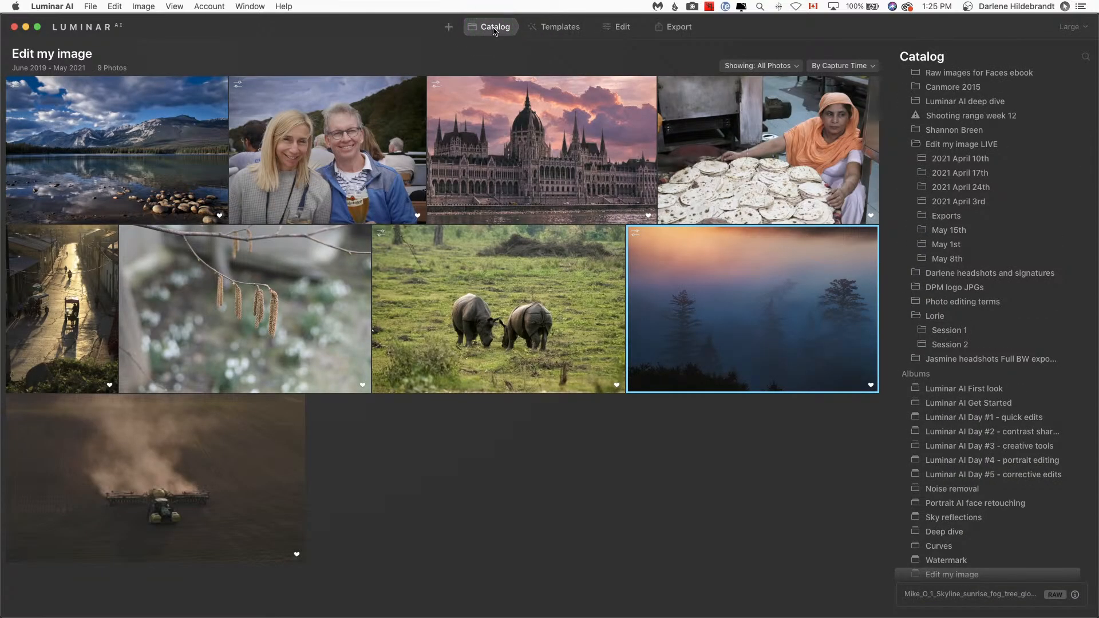
click(494, 30)
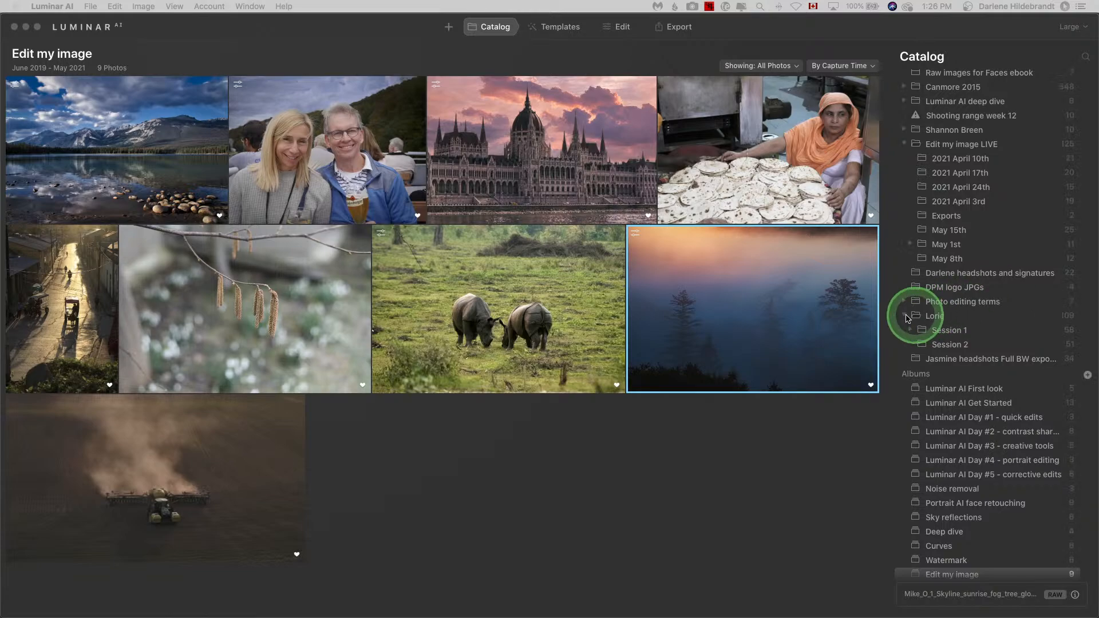
click(553, 488)
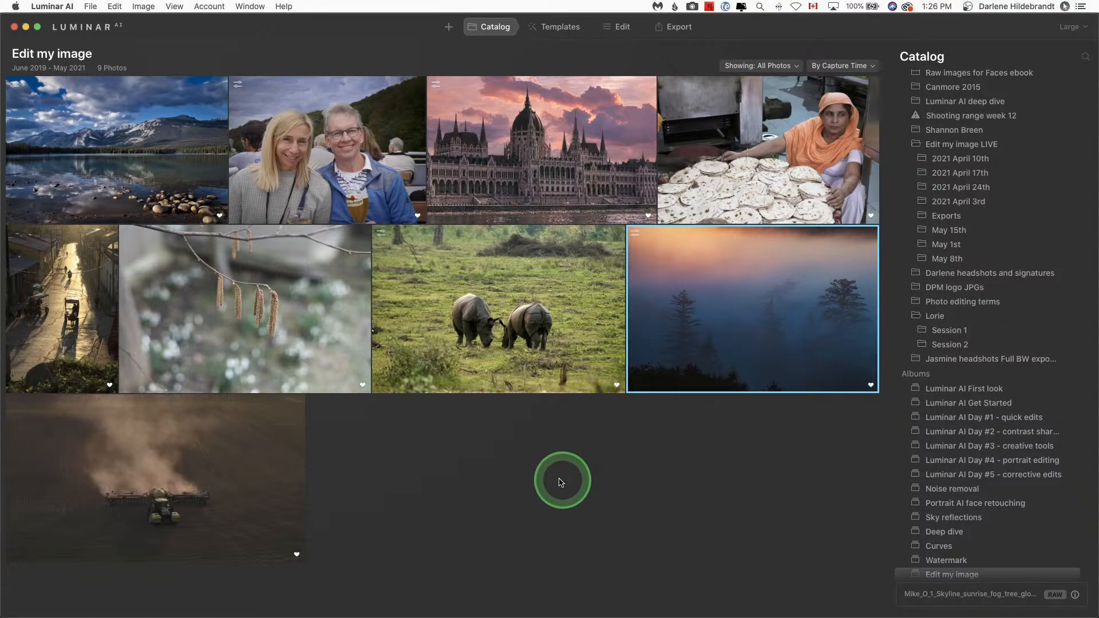
click(219, 313)
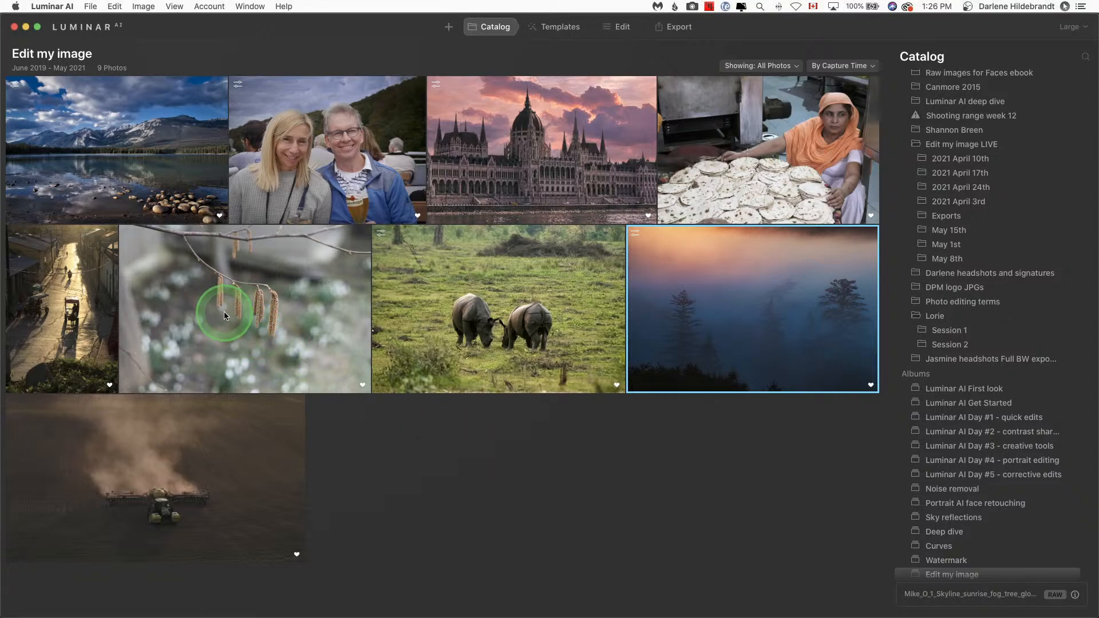
double_click(225, 314)
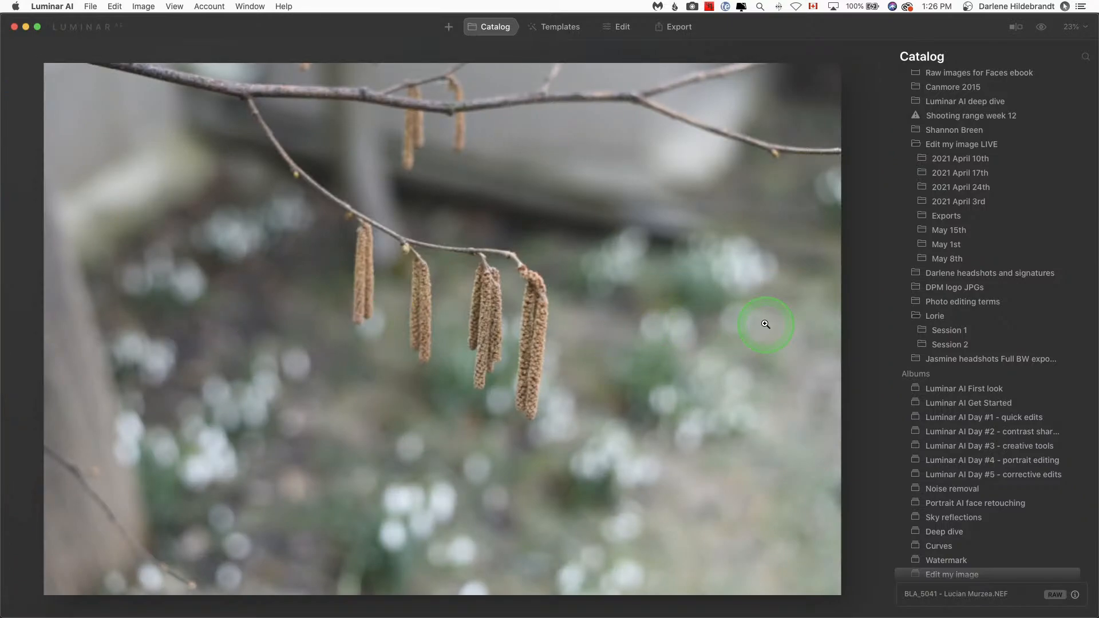
Step: Switch to Lightroom Classic and open the hanging catkins photo for developing
key(super+Tab)
key(super+Tab)
key(super+Tab)
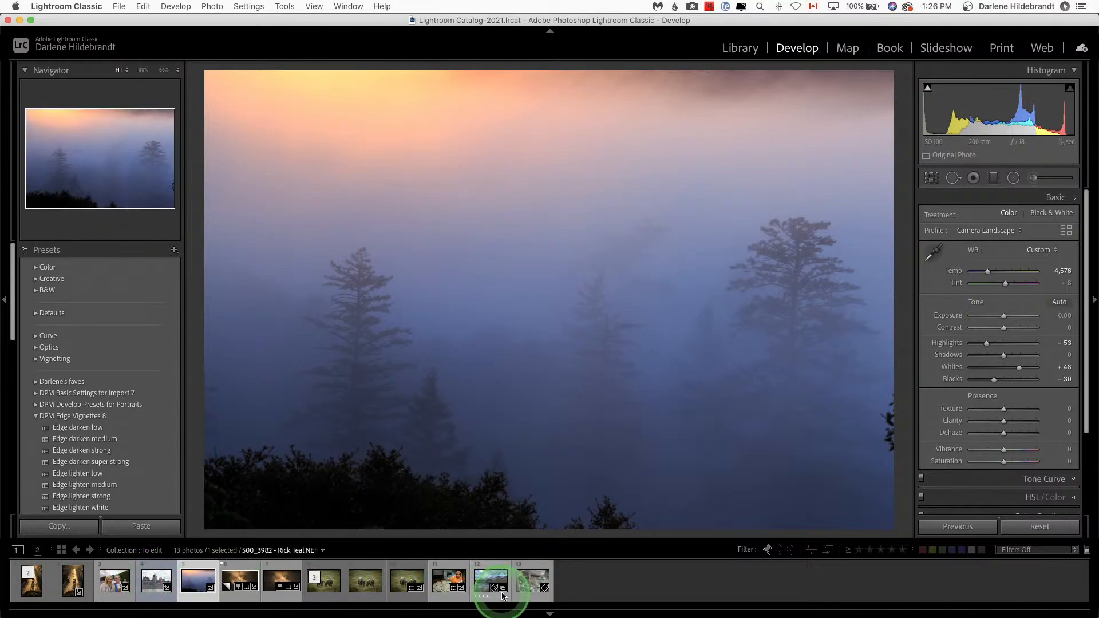
click(531, 583)
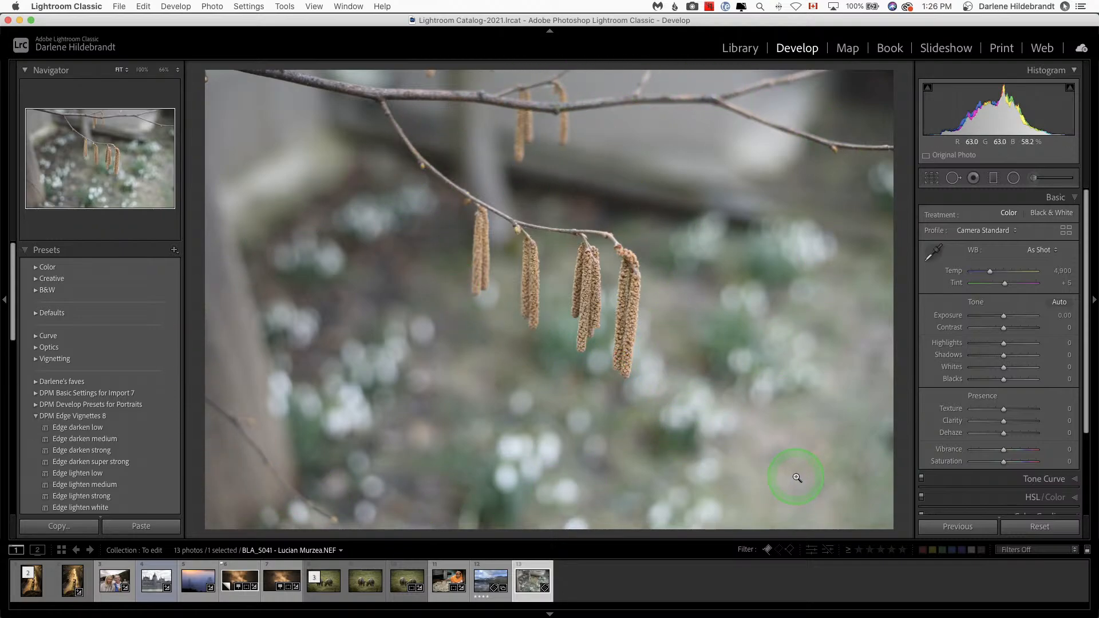
Step: Crop the photo tighter around the four hanging catkins, excluding the thick upper branch and the tree trunk
key(r)
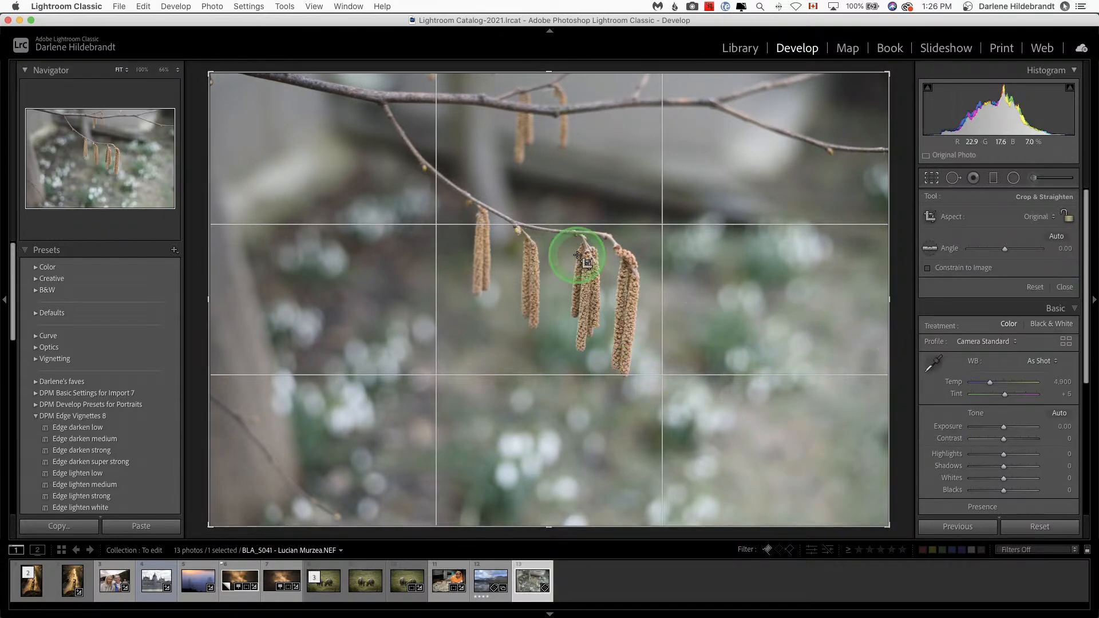
drag(547, 73, 550, 117)
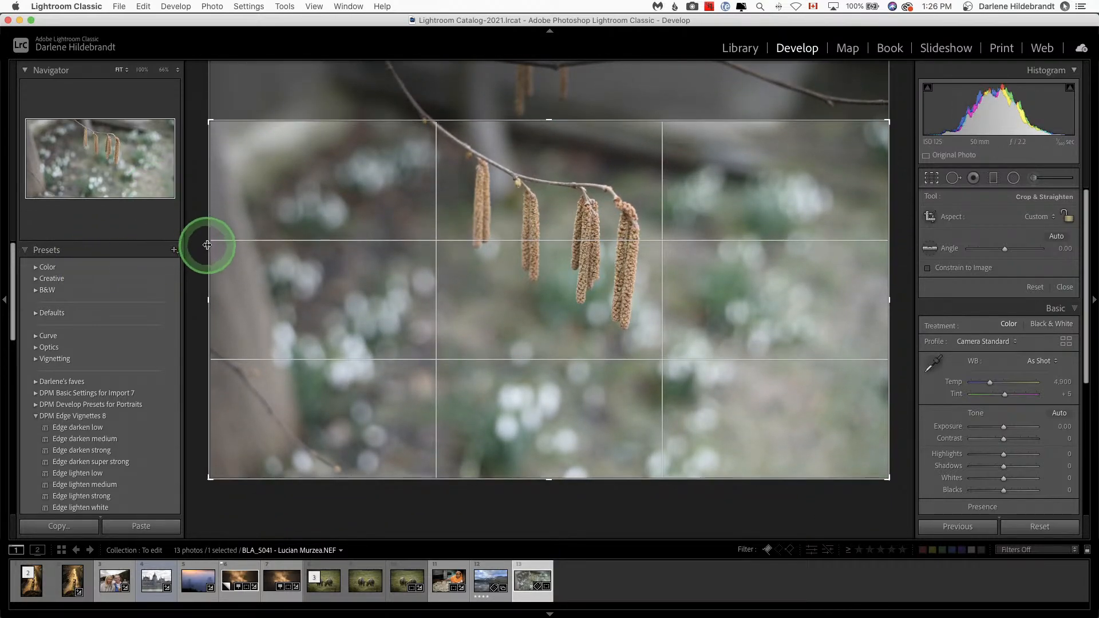
drag(207, 245, 256, 251)
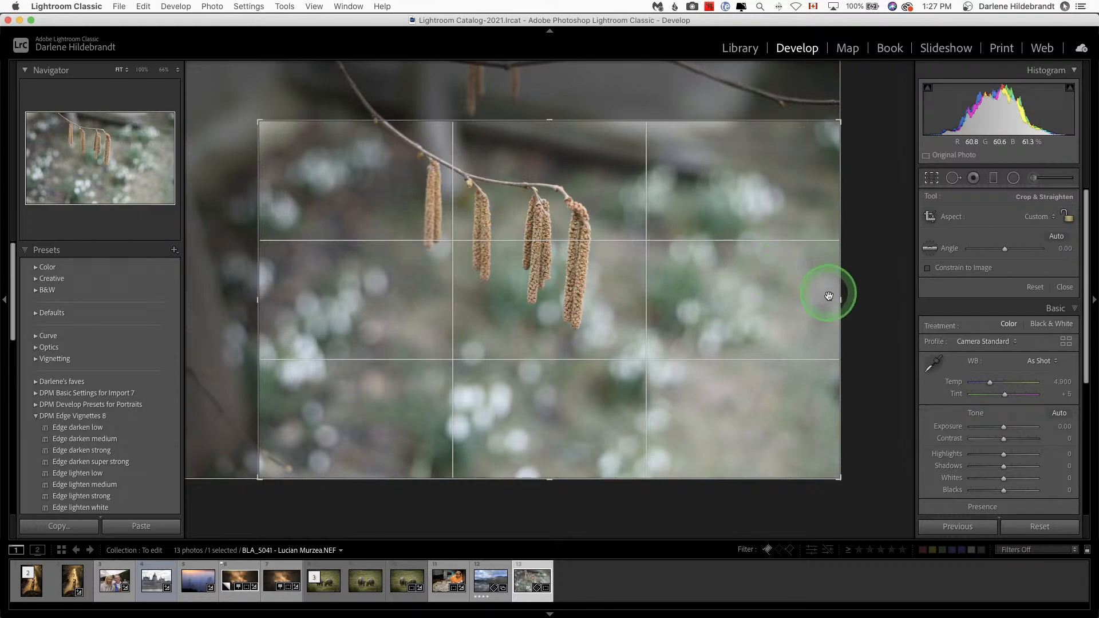
drag(836, 297, 759, 300)
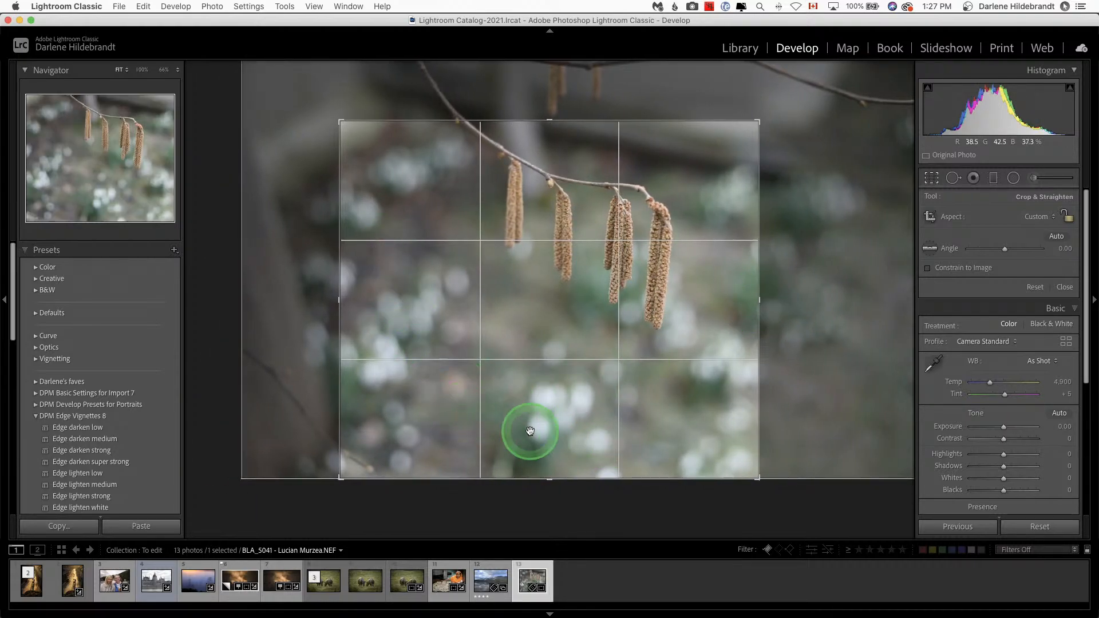
drag(552, 122, 549, 98)
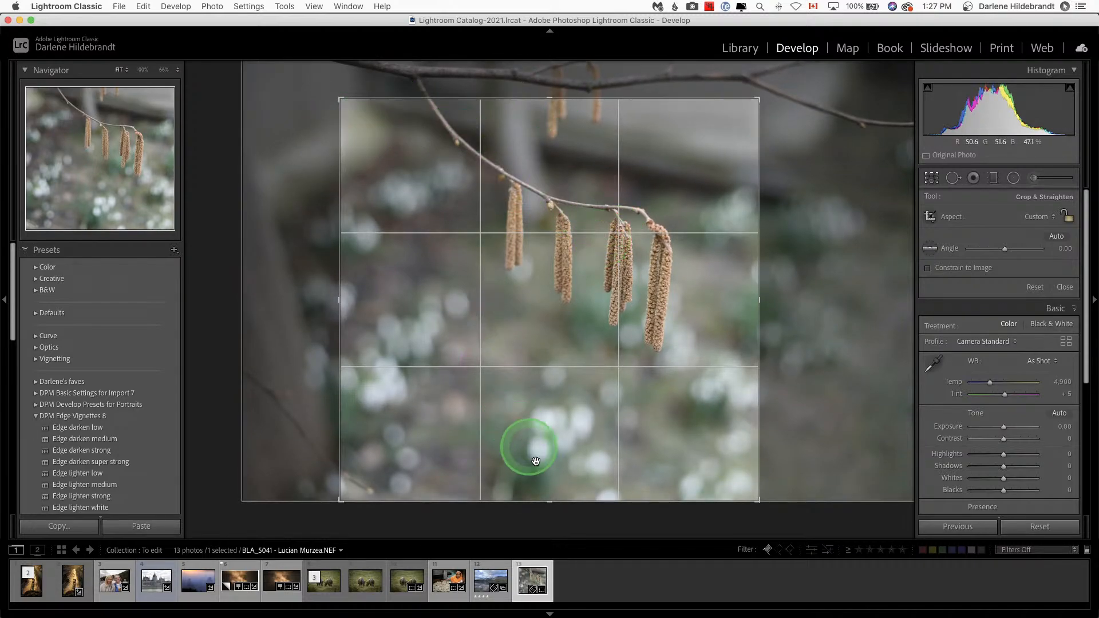
drag(545, 502, 544, 458)
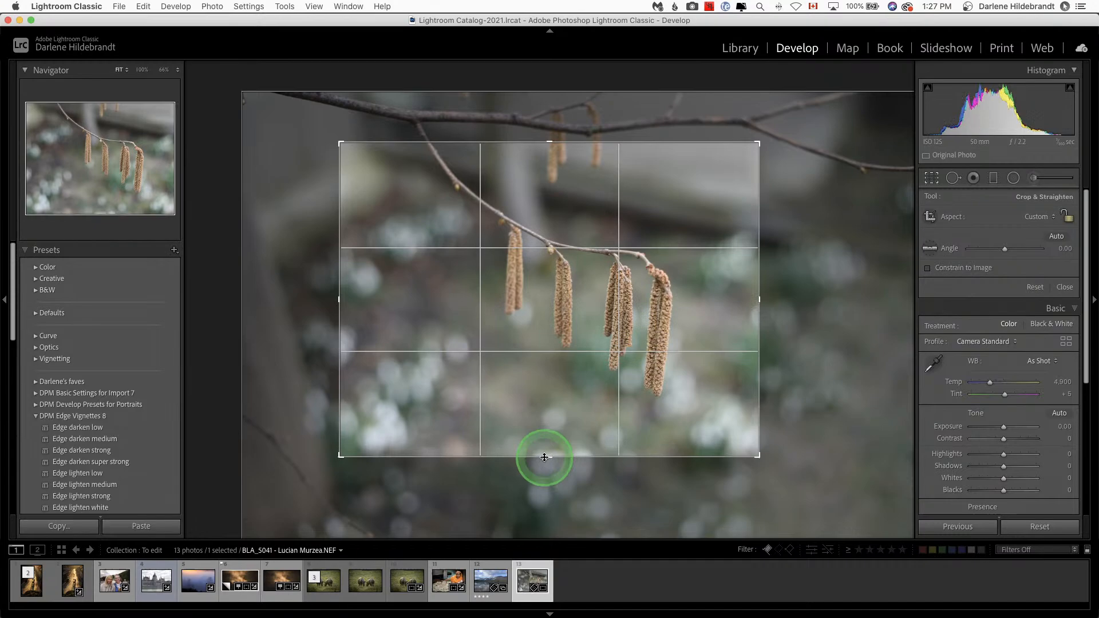
Step: Rotate the crop to an angle of -5.05 and fine-tune its edges and position around the catkins
click(846, 245)
drag(846, 245, 846, 215)
drag(846, 219, 841, 213)
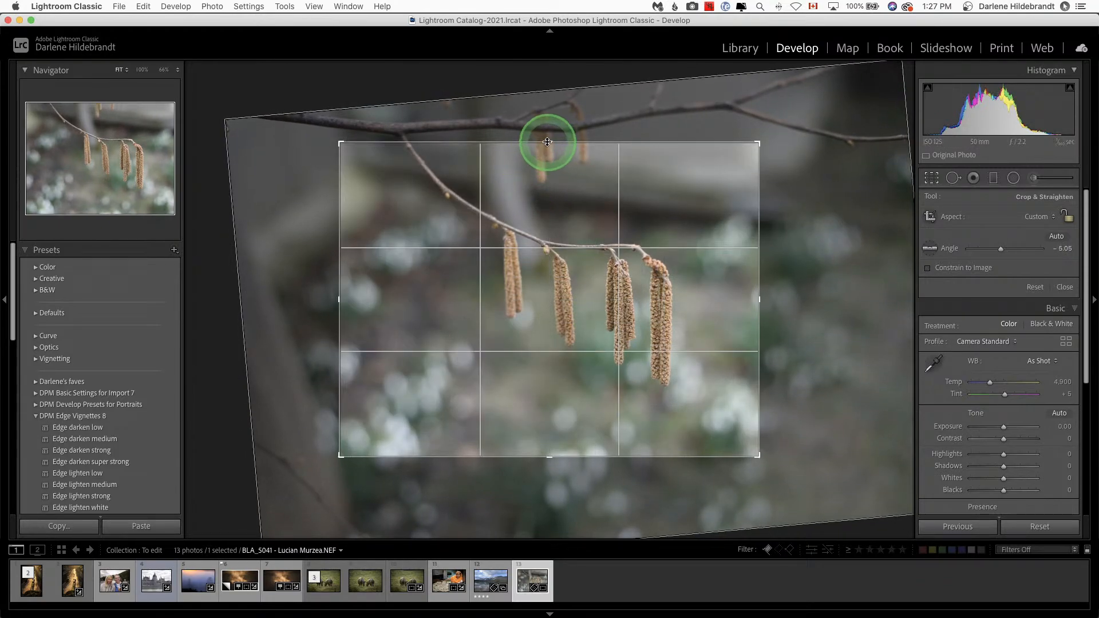
drag(547, 142, 547, 143)
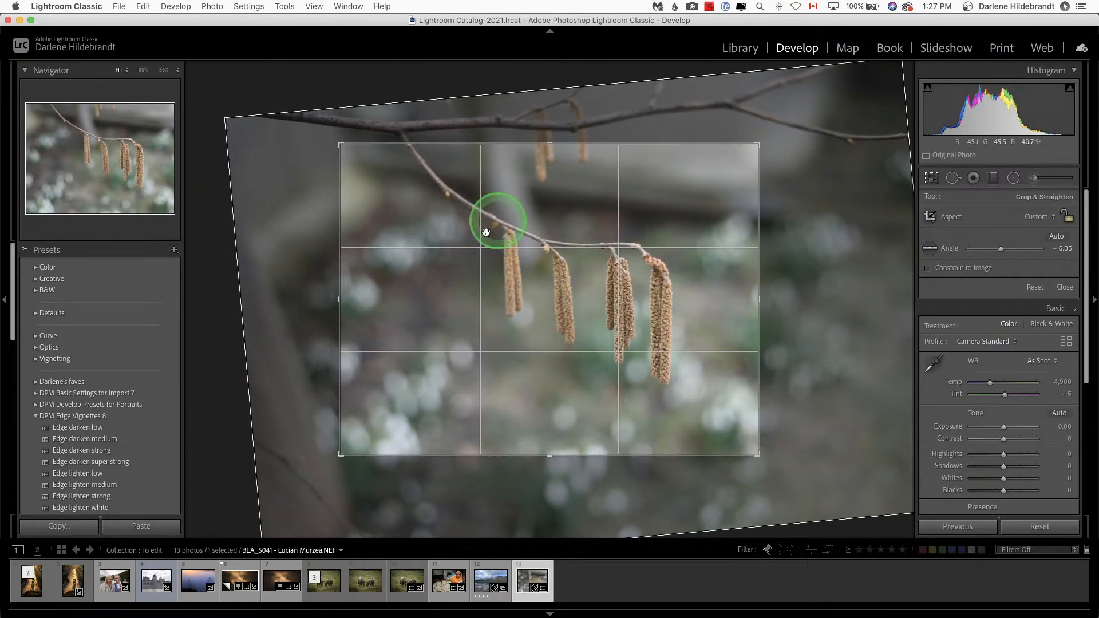
drag(491, 229, 493, 241)
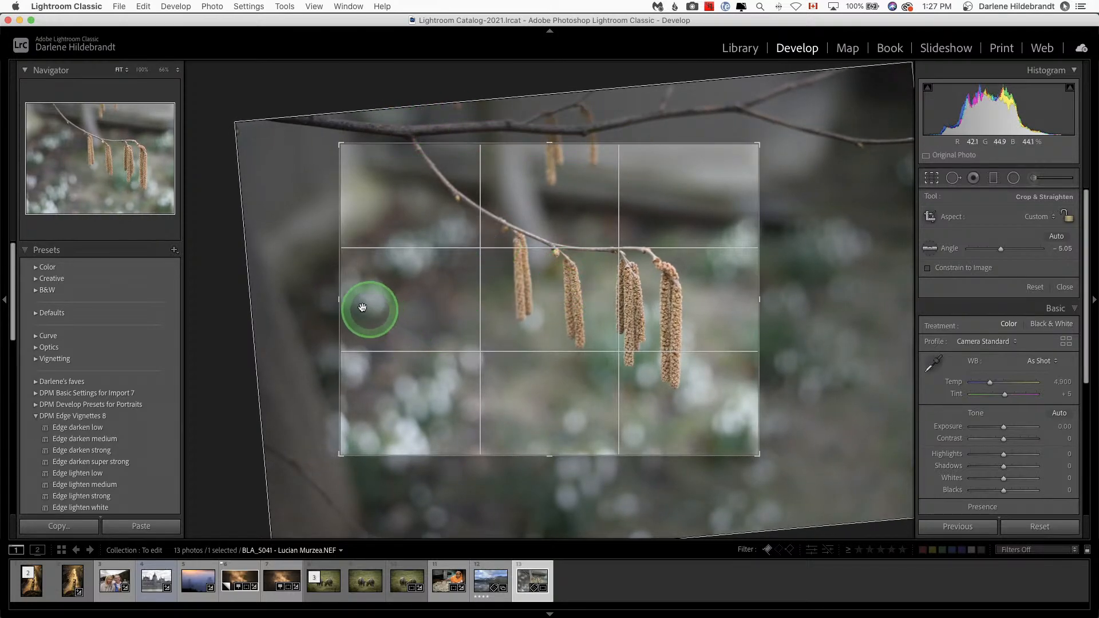
drag(338, 299, 346, 299)
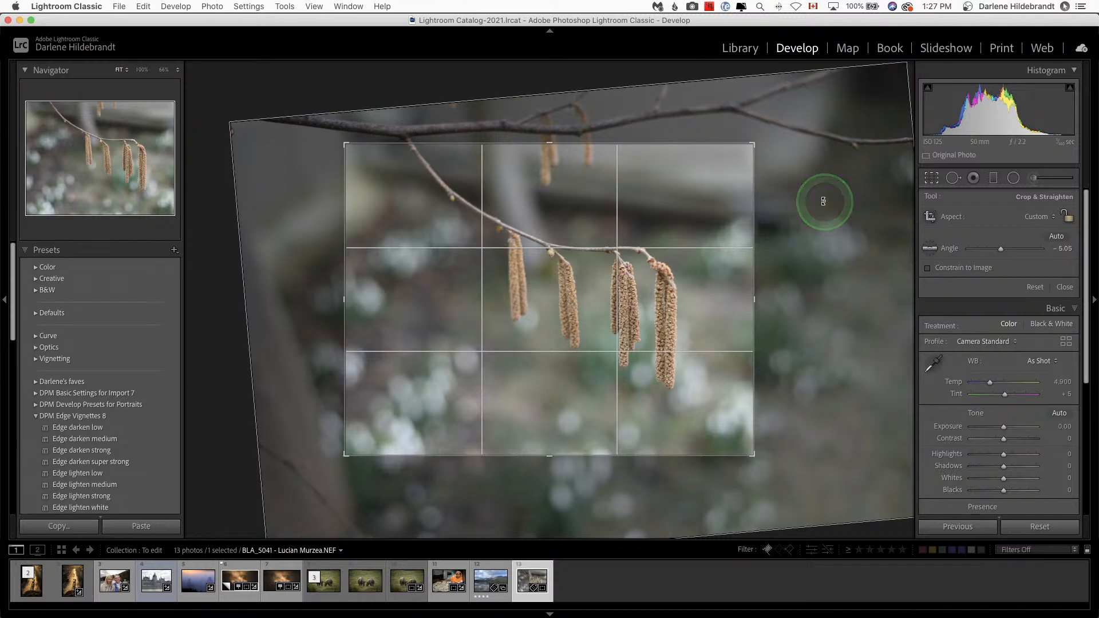
Step: Apply the crop and check the photo's cropped pixel dimensions in the Library metadata
key(t)
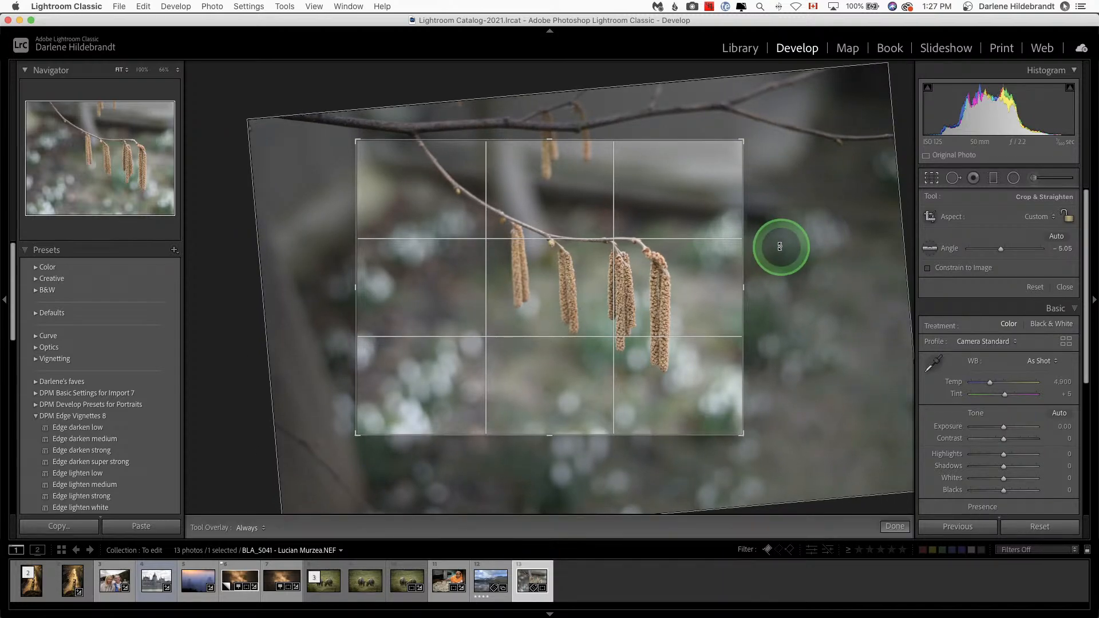
key(Return)
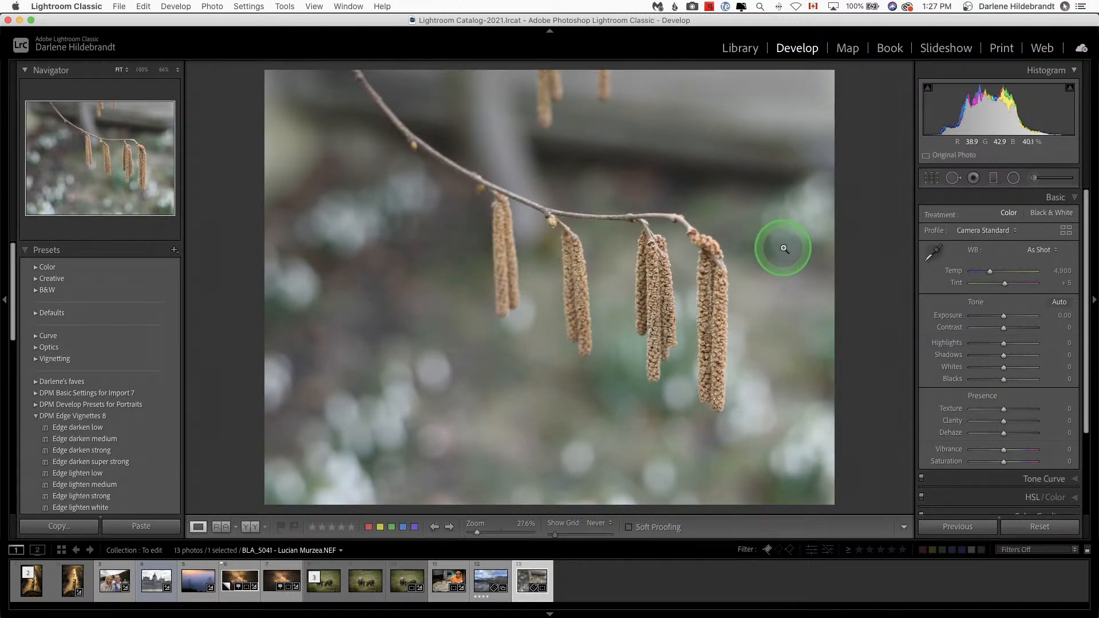
key(t)
key(e)
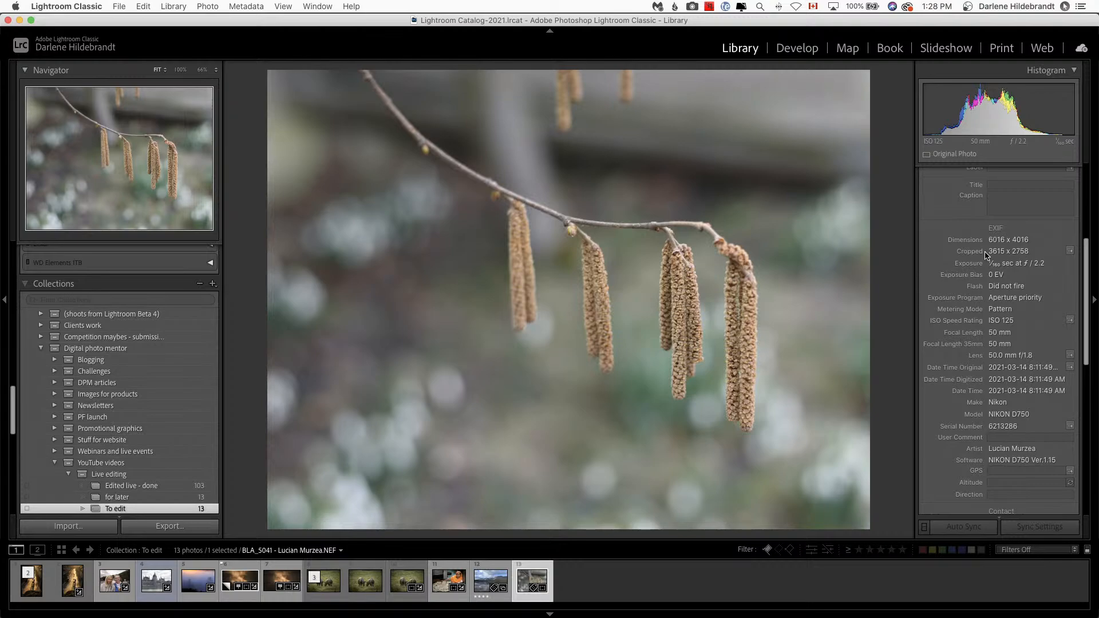
Step: Reopen the crop, reduce its rotation to -1.48, tighten and reposition the frame around the catkins, and apply it
key(r)
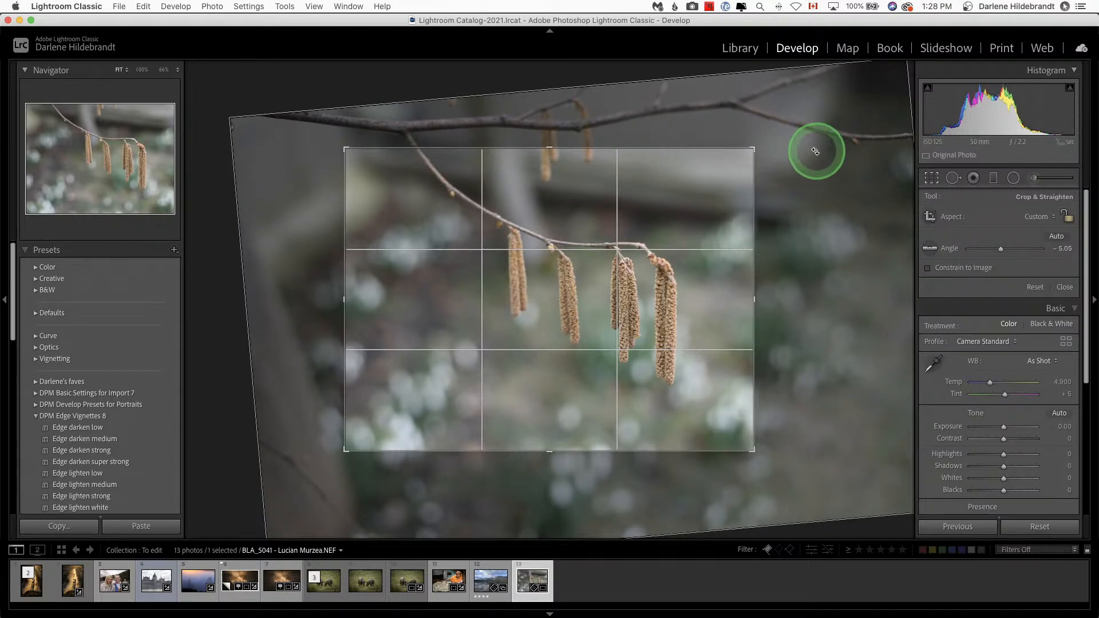
drag(812, 149, 817, 172)
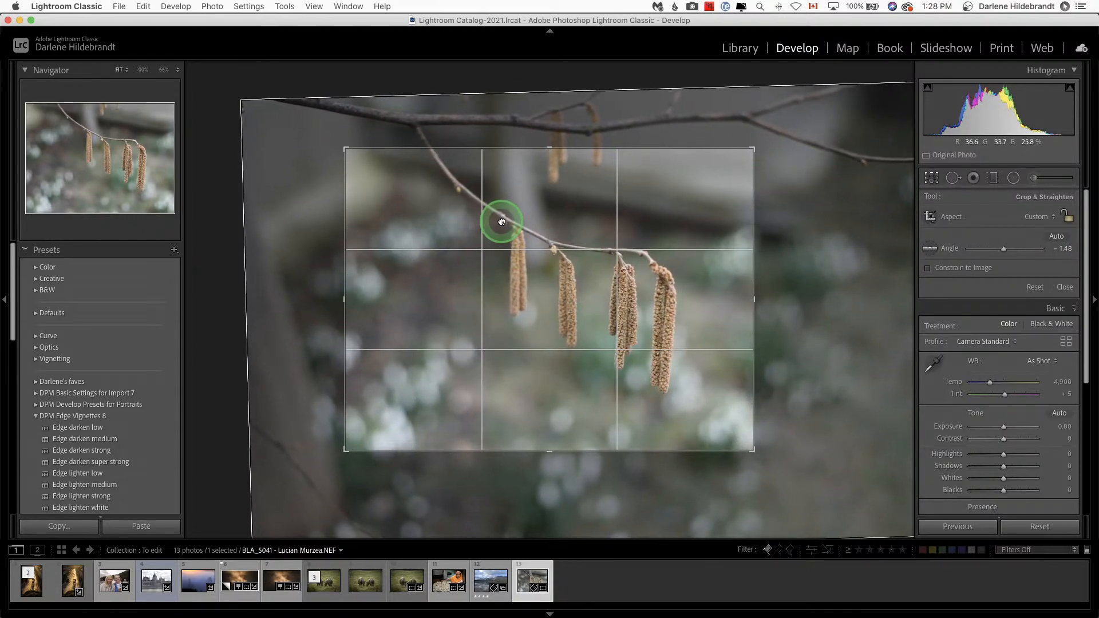
mouse_move(345, 450)
mouse_down()
mouse_move(327, 442)
mouse_move(360, 435)
mouse_up()
mouse_move(449, 336)
mouse_down()
mouse_move(431, 321)
mouse_move(440, 328)
mouse_up()
drag(556, 161, 555, 162)
key(Return)
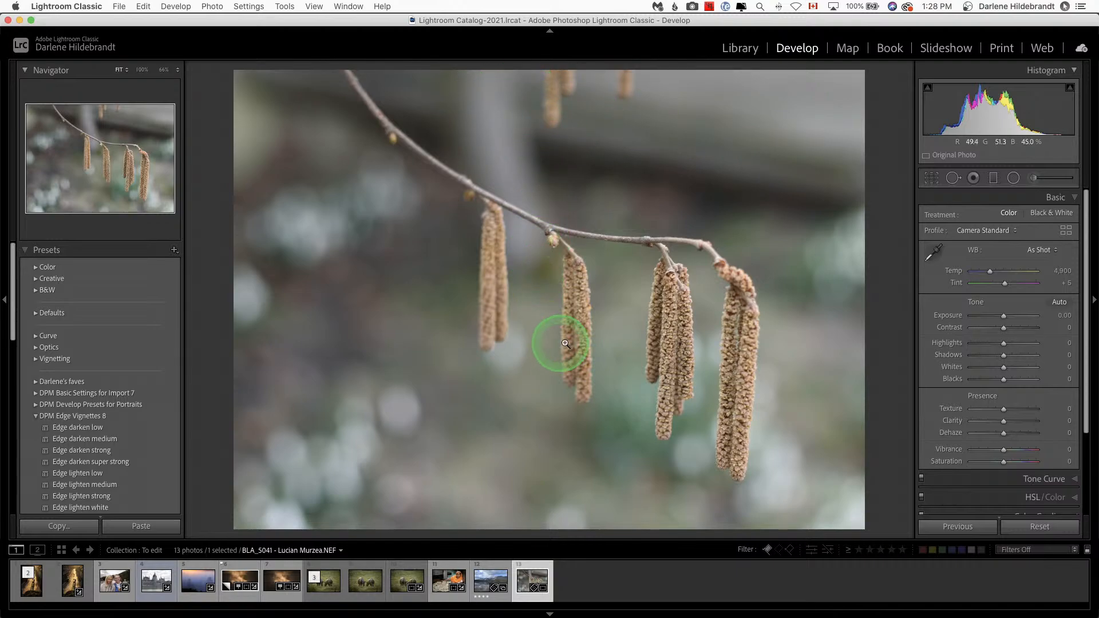
Step: Heal away the rightmost blurred catkin cut off at the photo's upper edge
click(566, 110)
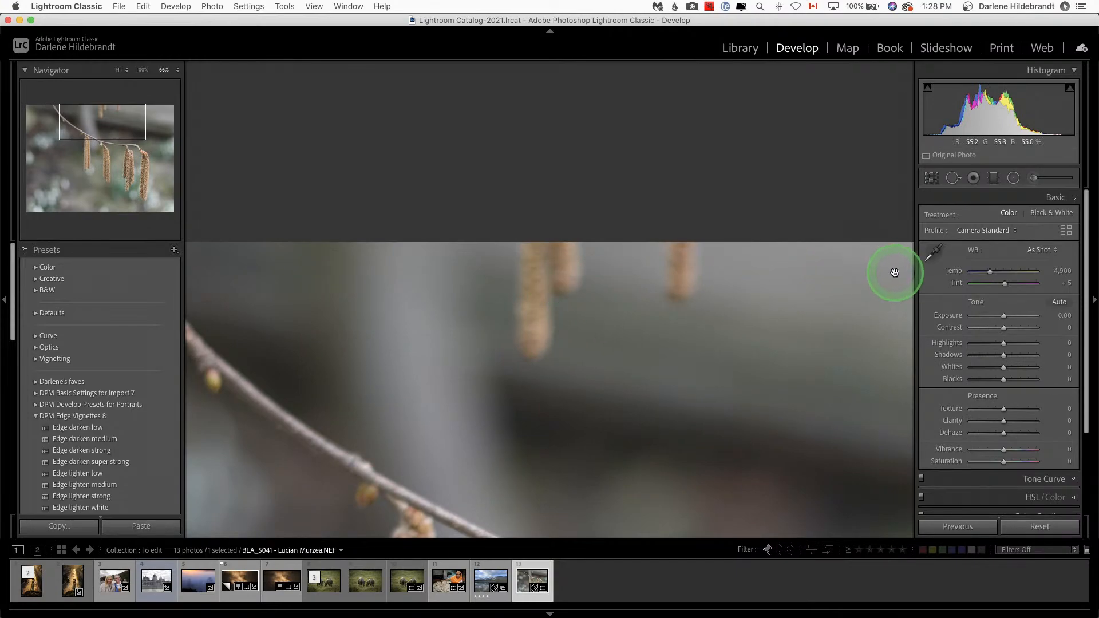
key(q)
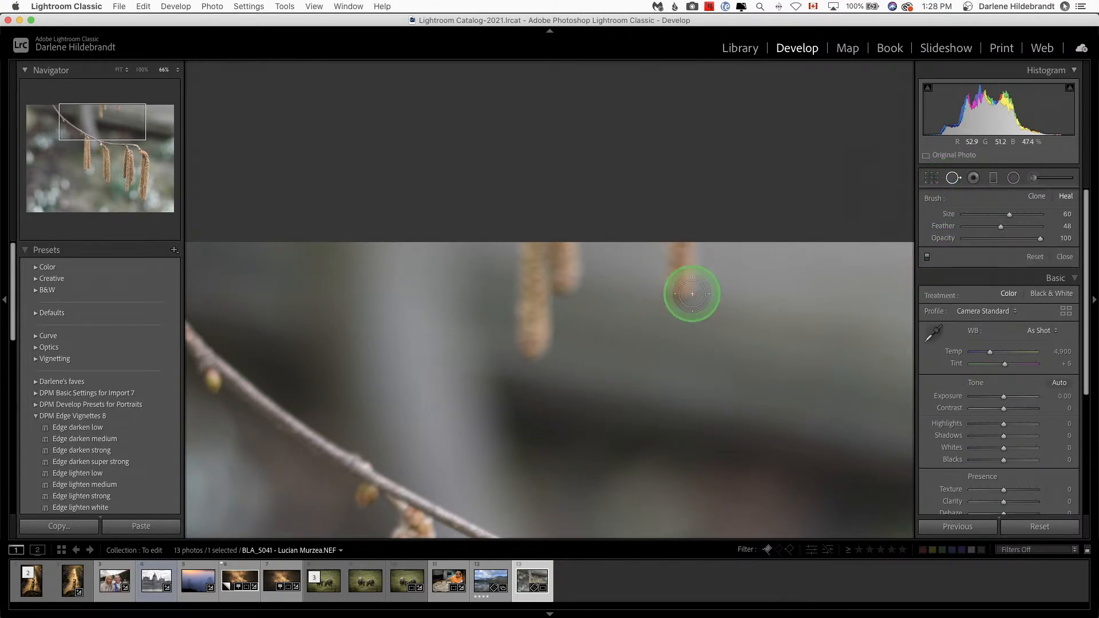
mouse_move(688, 294)
mouse_down()
mouse_move(695, 236)
mouse_move(679, 293)
mouse_move(673, 246)
mouse_move(672, 287)
mouse_up()
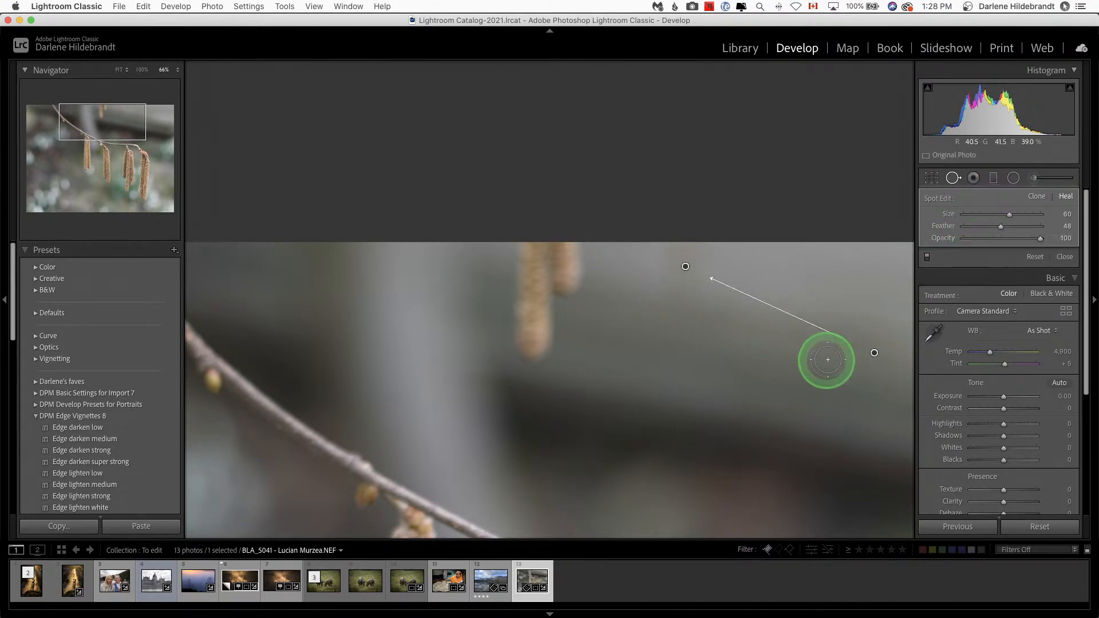
Step: Move the existing heal's source and heal away the remaining blurred catkins at the upper edge, sampling the plain background beside them
mouse_move(826, 360)
mouse_down()
mouse_move(863, 334)
mouse_move(825, 299)
mouse_move(826, 282)
mouse_up()
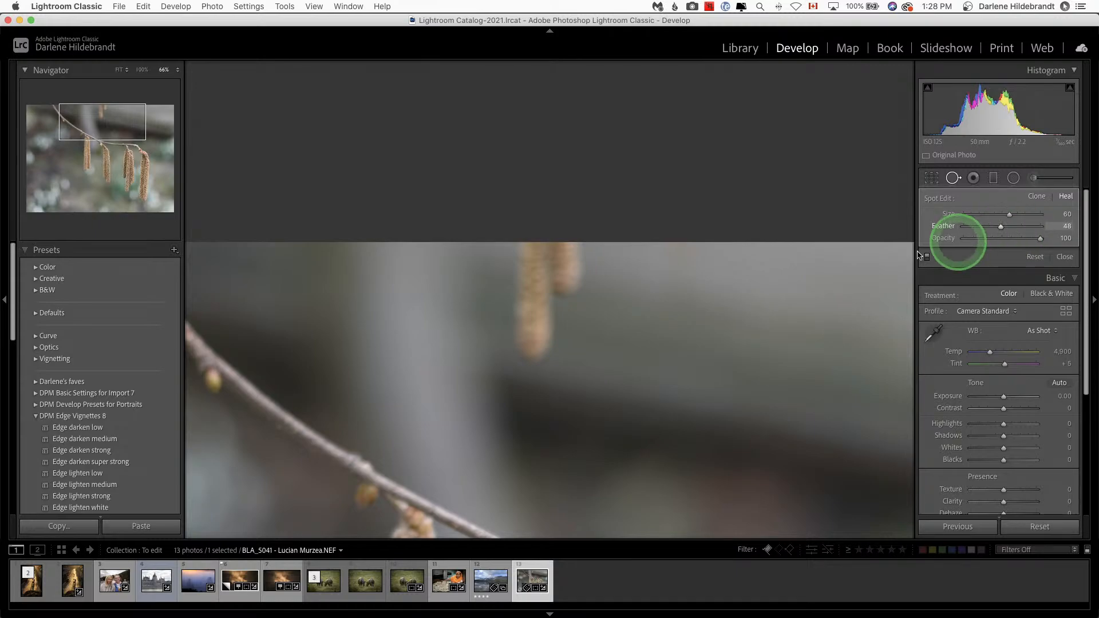
mouse_move(576, 290)
mouse_down()
mouse_move(557, 246)
mouse_move(527, 251)
mouse_move(516, 329)
mouse_move(531, 355)
mouse_move(548, 328)
mouse_move(546, 258)
mouse_move(535, 309)
mouse_move(513, 244)
mouse_move(516, 292)
mouse_up()
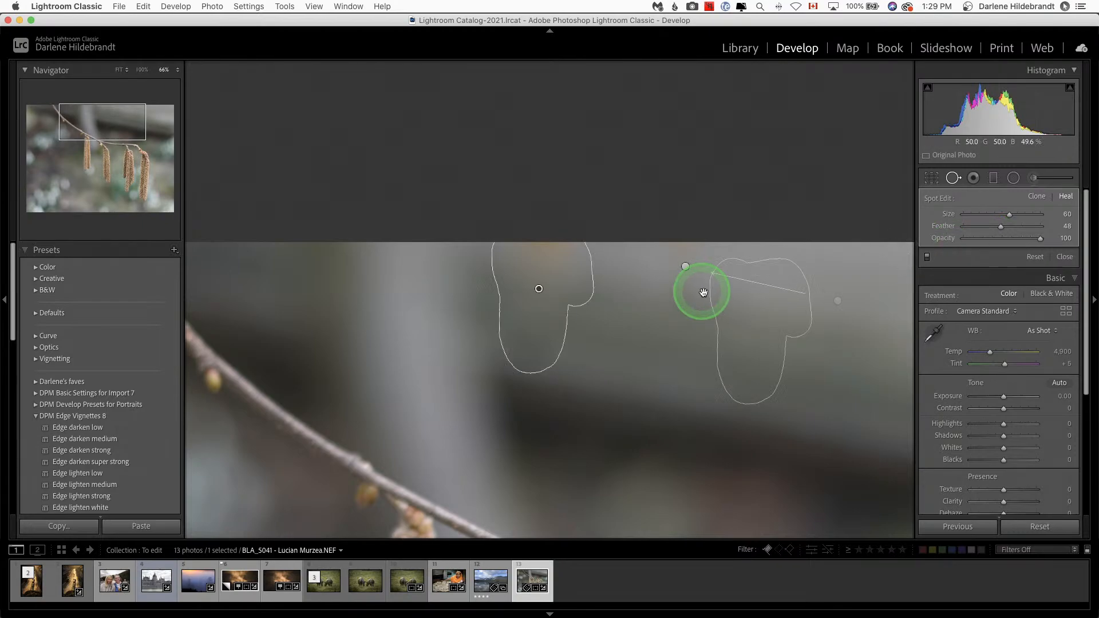
mouse_move(755, 336)
mouse_down()
mouse_move(700, 321)
mouse_move(709, 334)
mouse_up()
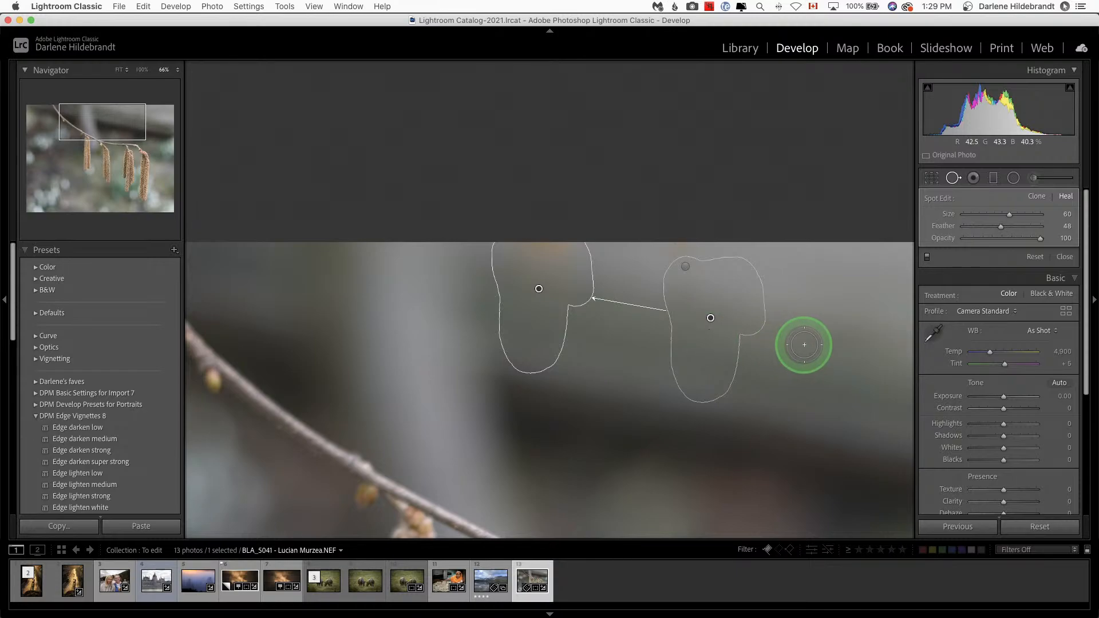
key(q)
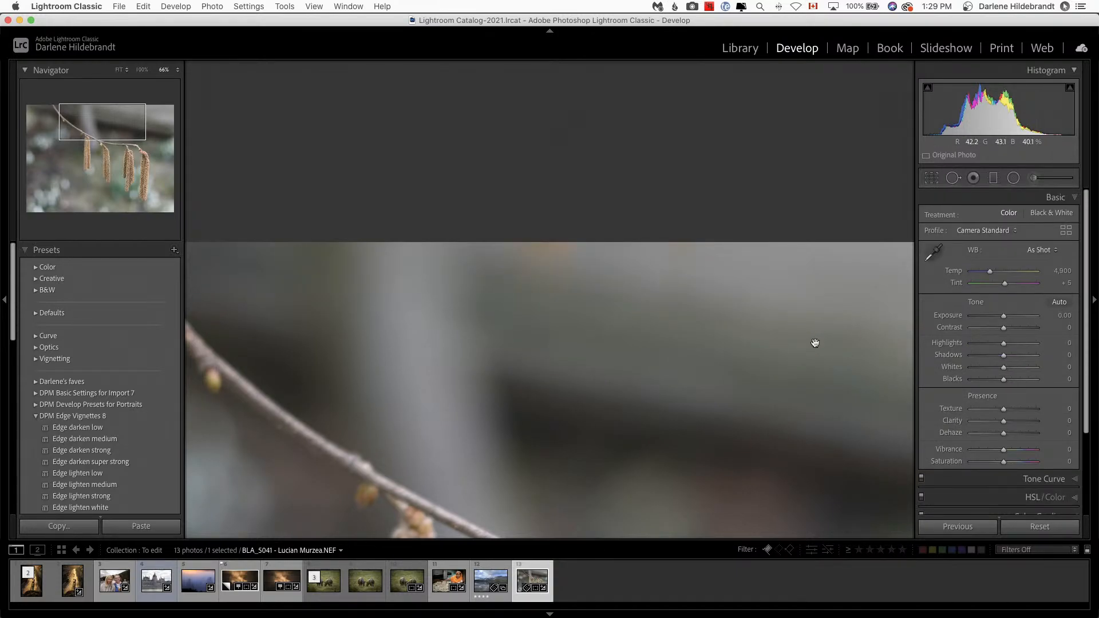
key(backslash)
click(775, 342)
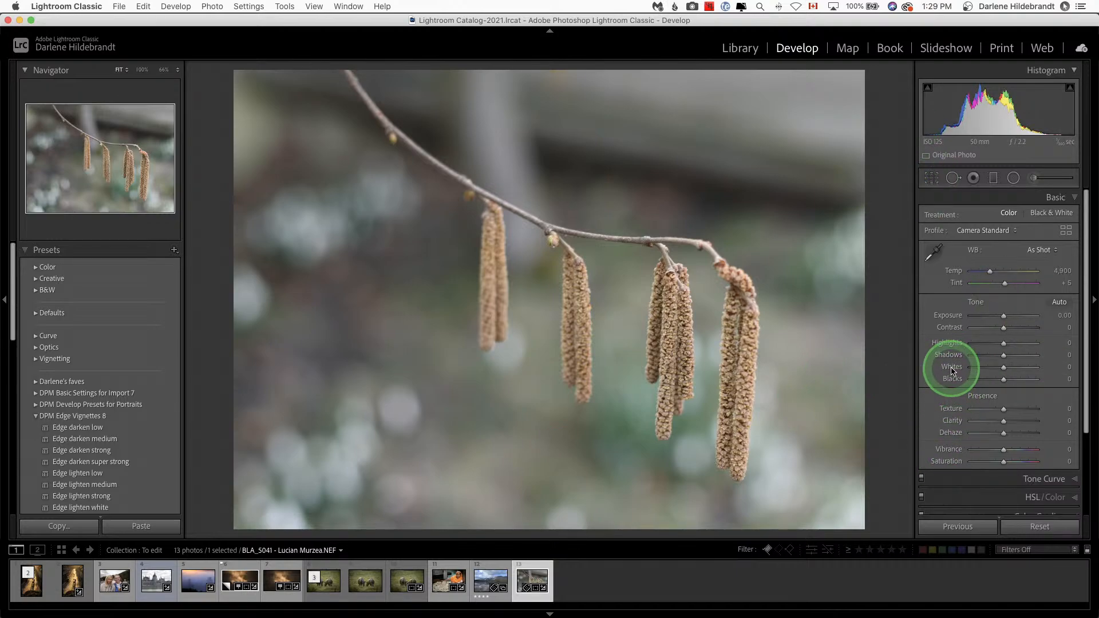
Step: Auto-set the Whites and Blacks, and soften them to +34 and -25
drag(952, 371, 953, 382)
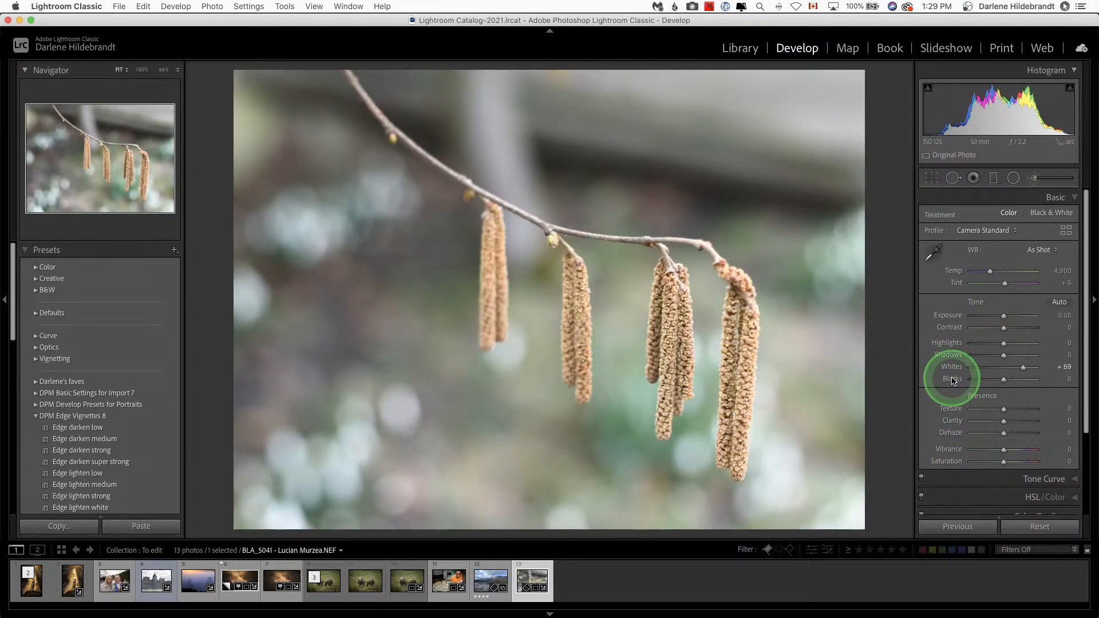
shift+double_click(953, 381)
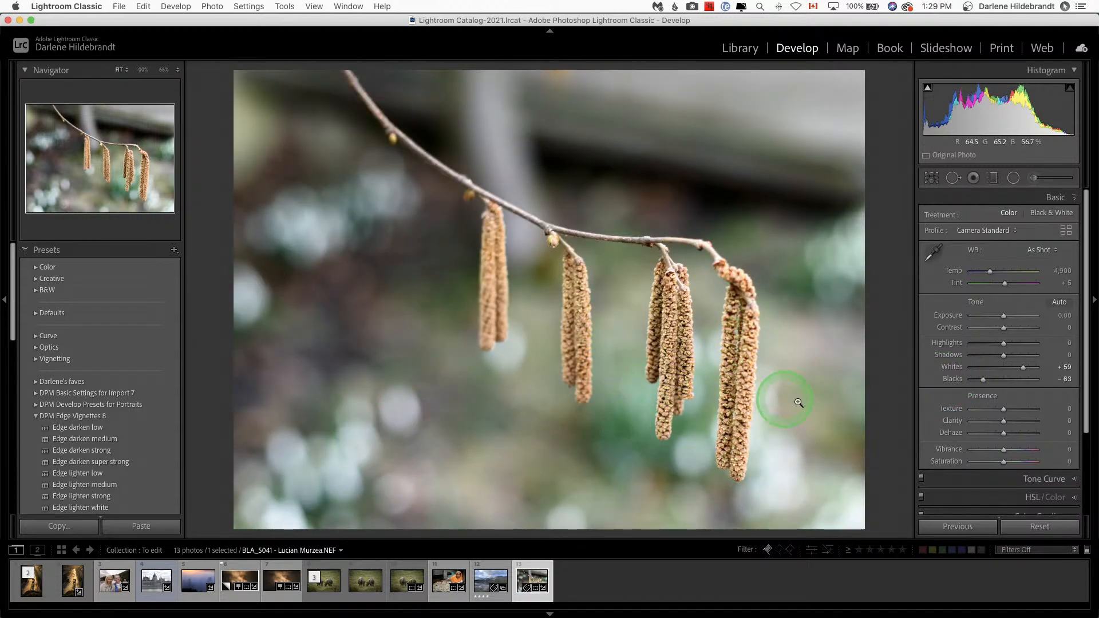
drag(1023, 370, 994, 380)
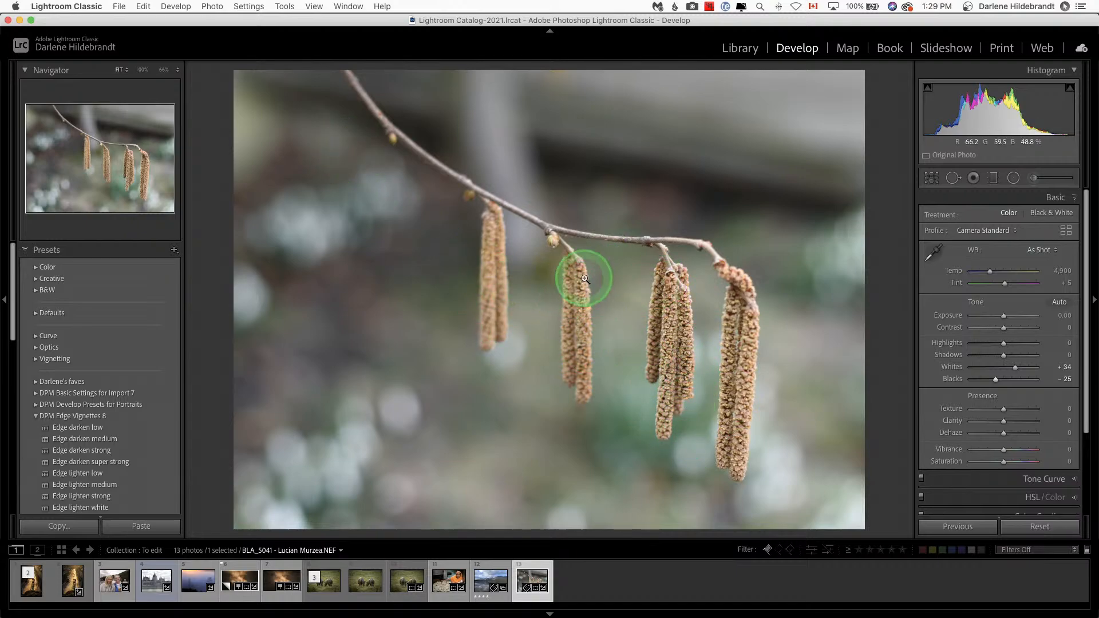
Step: Apply the Edge darken medium vignette preset and compare the photo before and after the edits
click(80, 439)
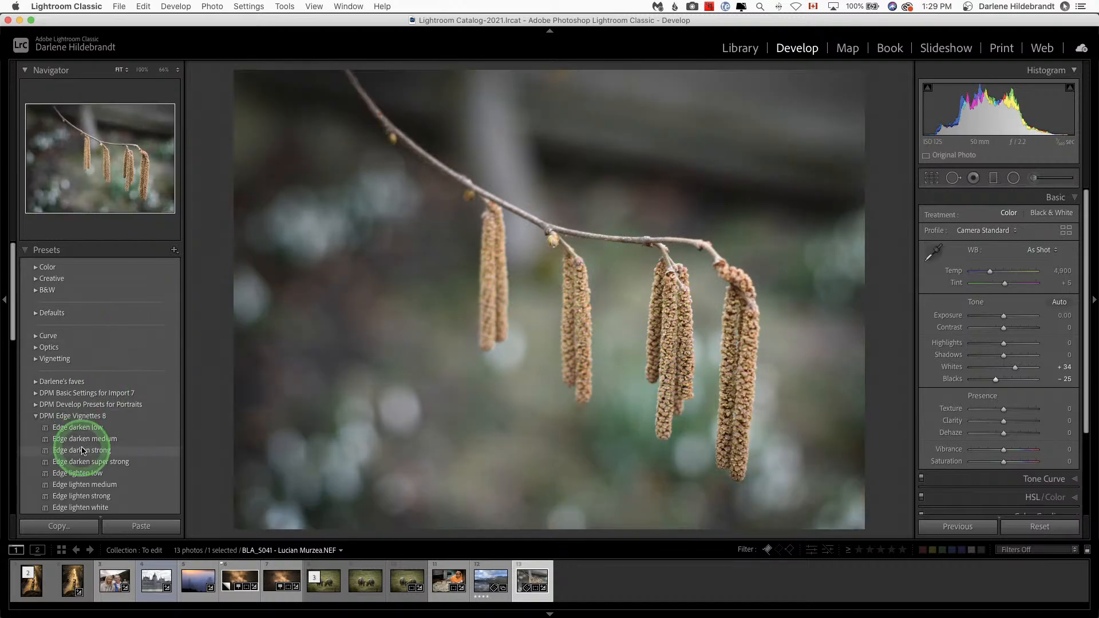
scroll(1017, 415, down, 4)
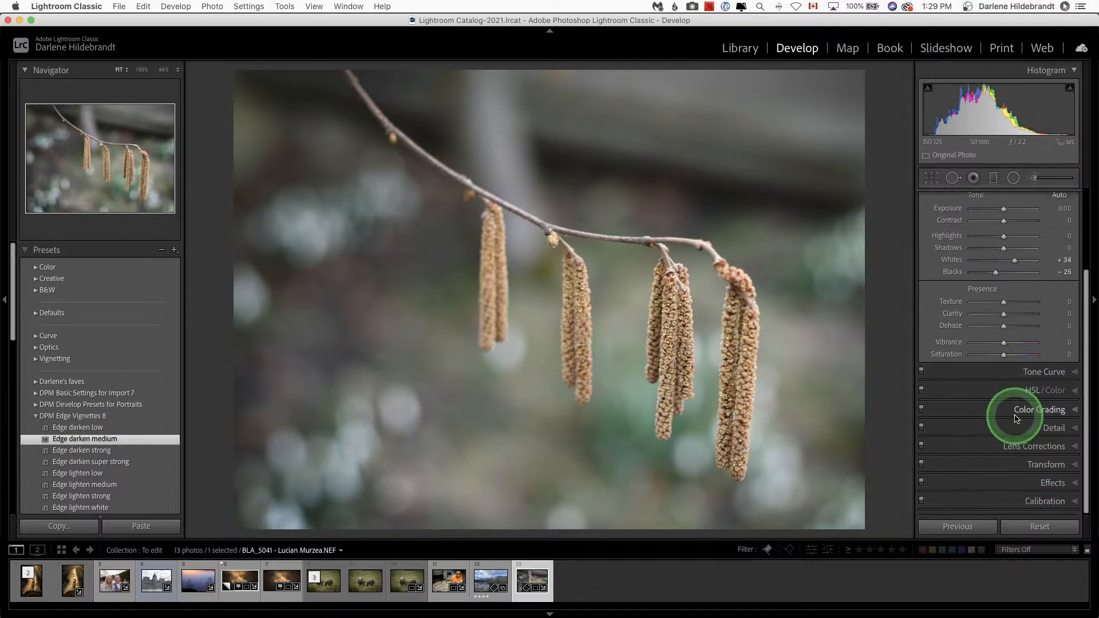
click(1046, 483)
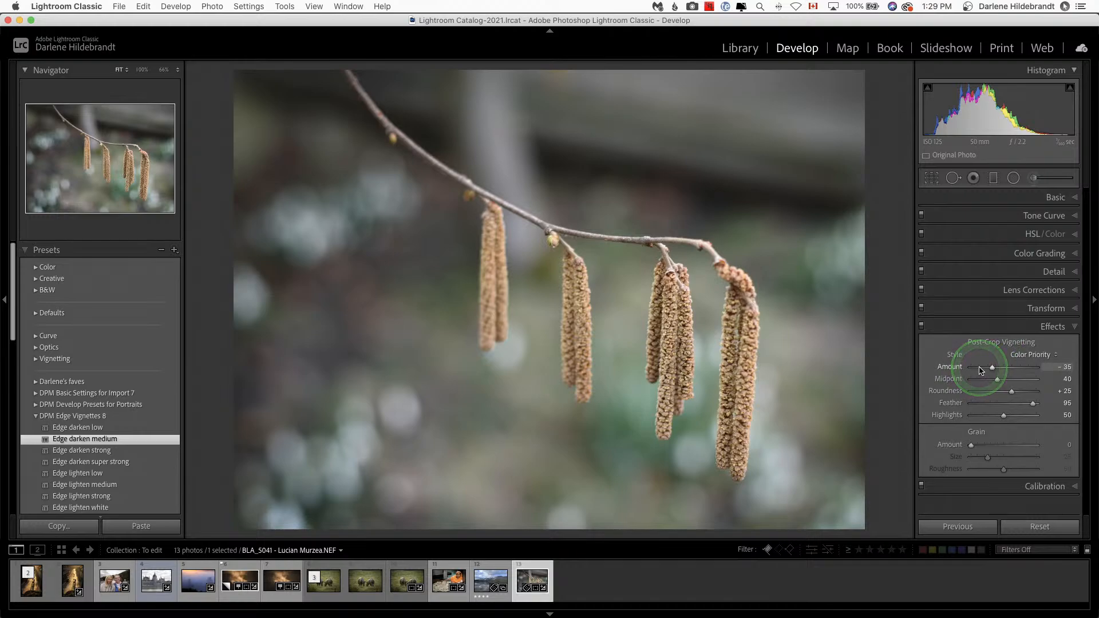
key(backslash)
key(backslash)
key(backslash)
key(backslash)
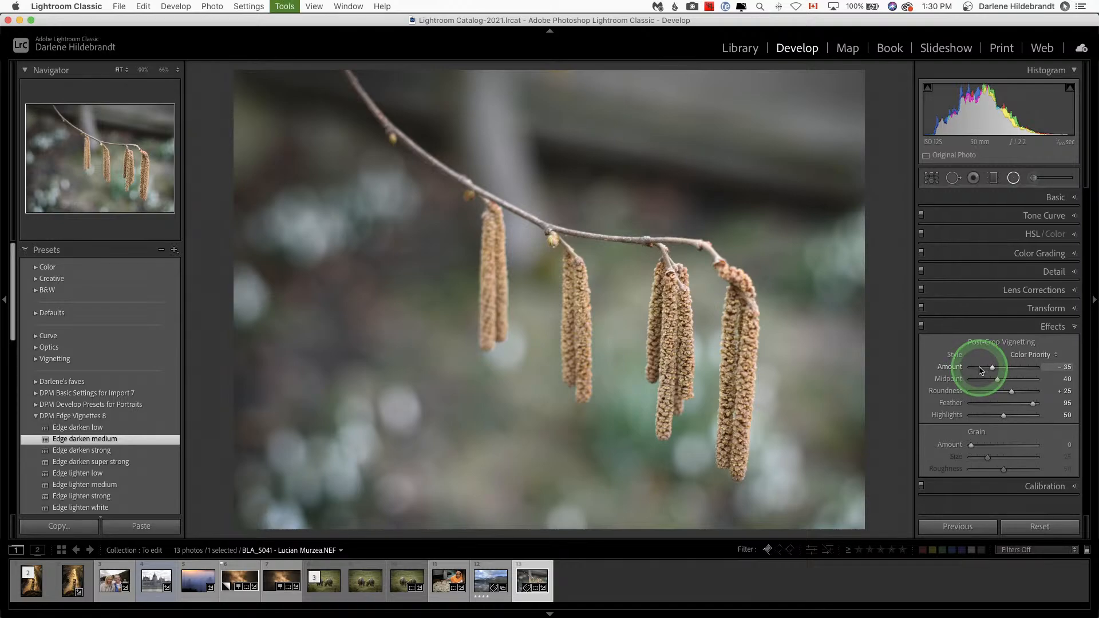
Step: Draw a large radial filter around the three rightmost catkins and make it affect the area outside the ellipse
key(shift+m)
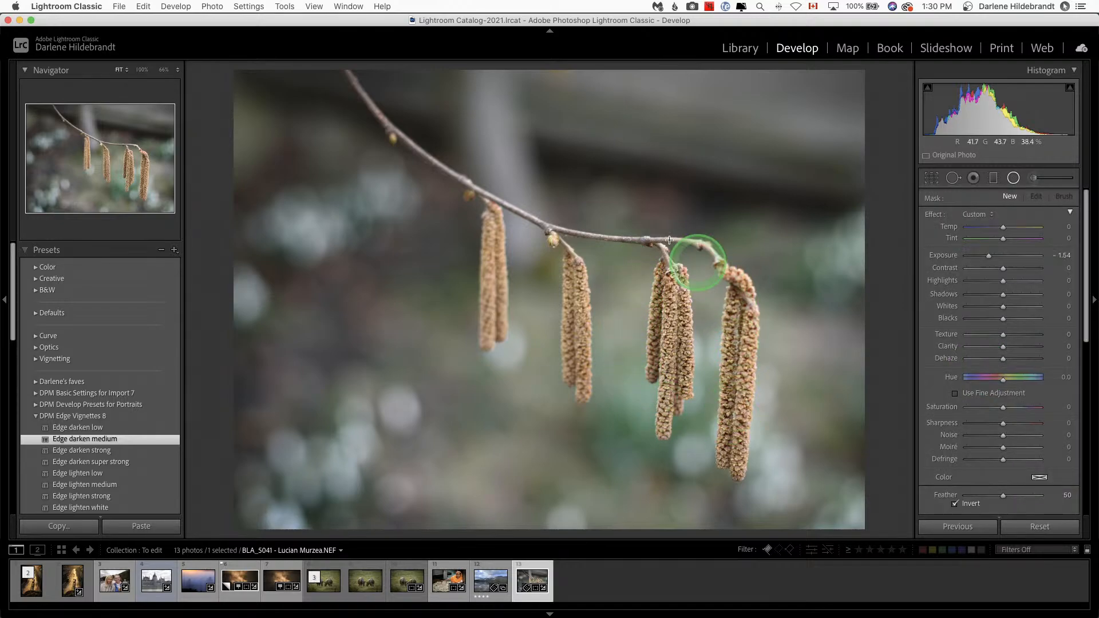
drag(660, 284, 816, 478)
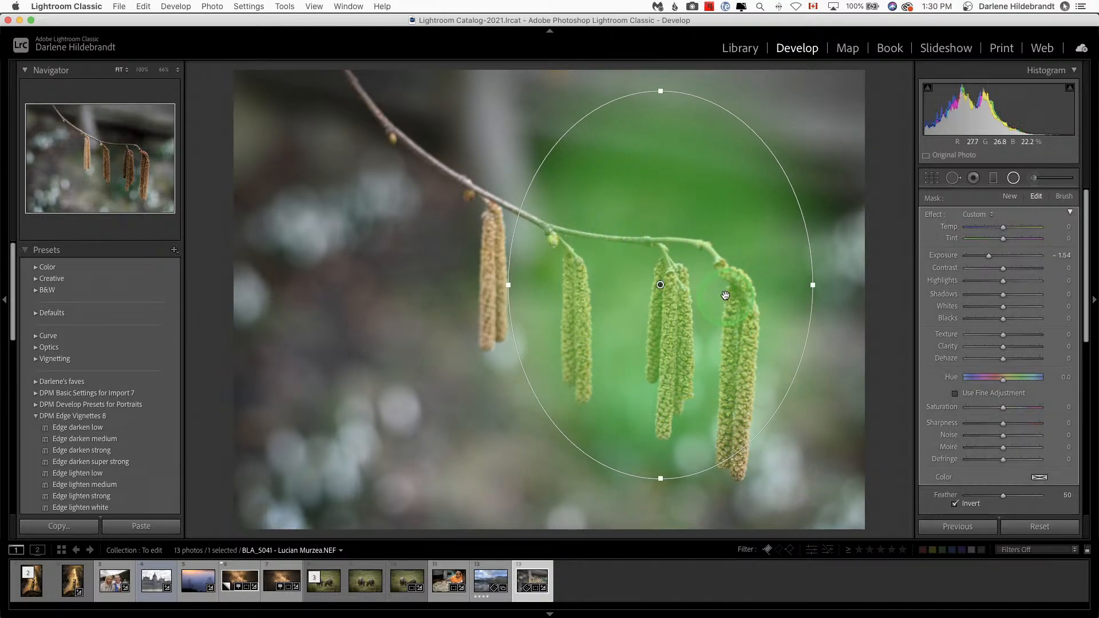
drag(725, 296, 734, 320)
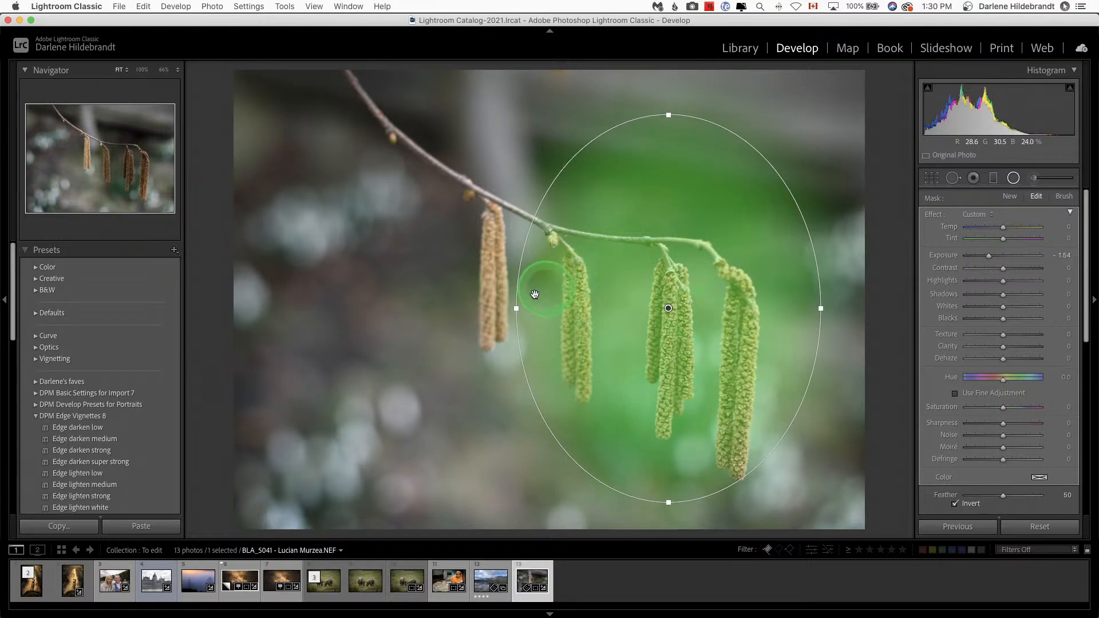
drag(515, 308, 501, 307)
drag(649, 339, 642, 339)
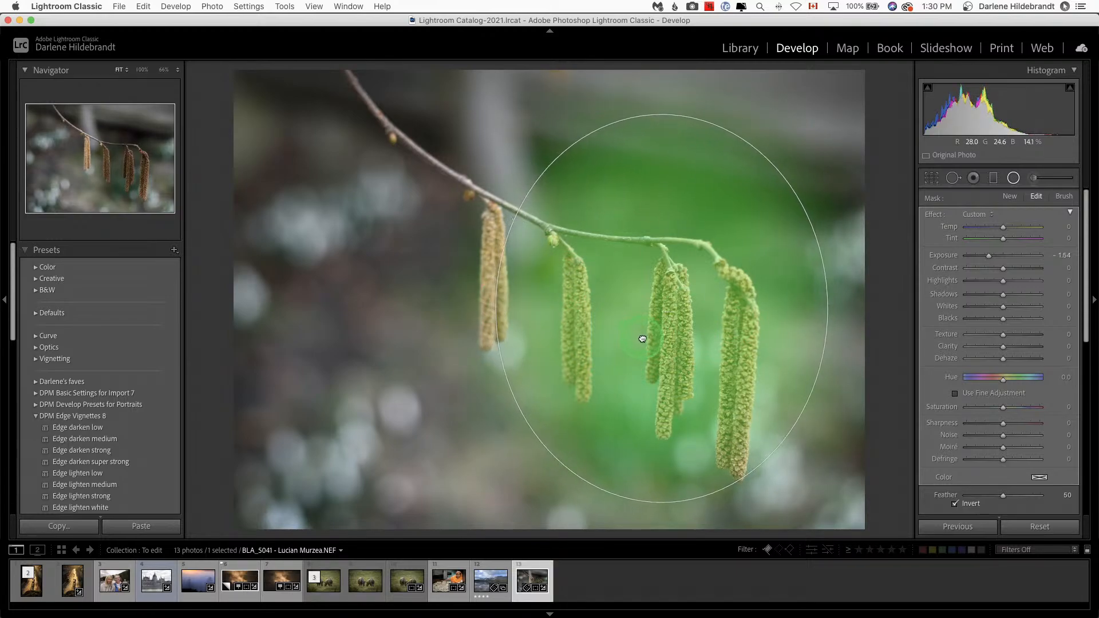
click(955, 504)
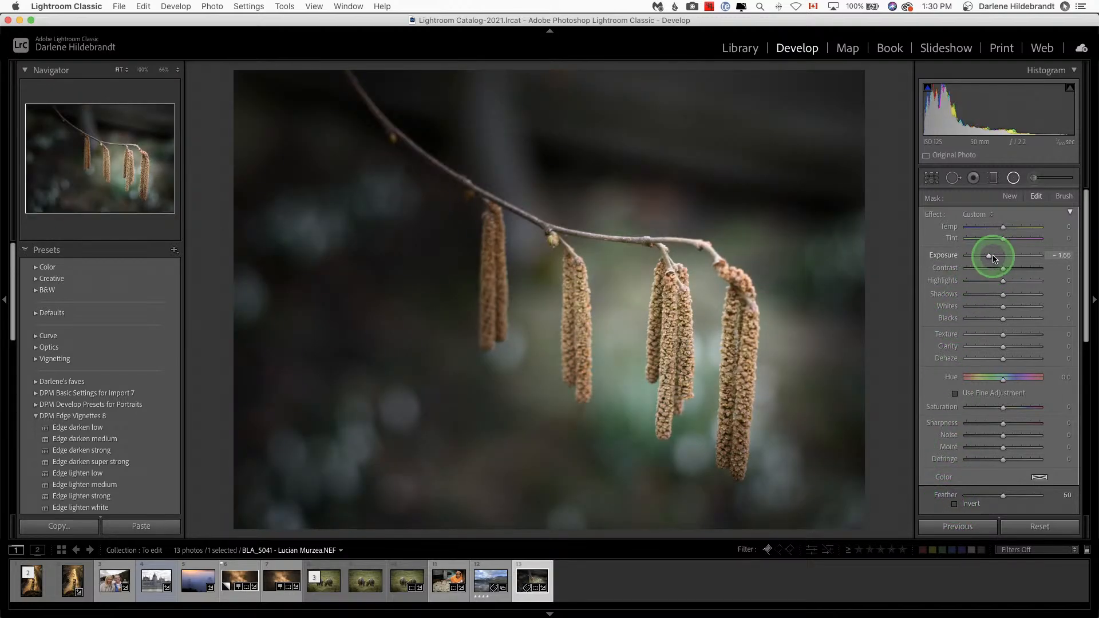
Step: Set the radial filter's Exposure to -0.43 and reset its Highlights after trying a lower value
drag(994, 259, 988, 283)
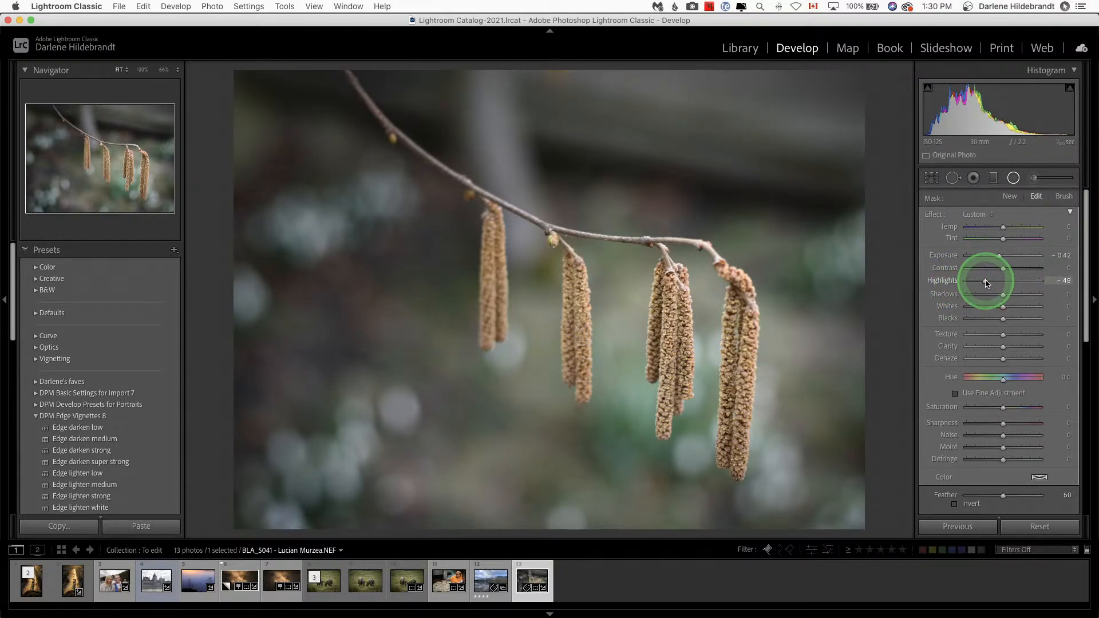
double_click(987, 283)
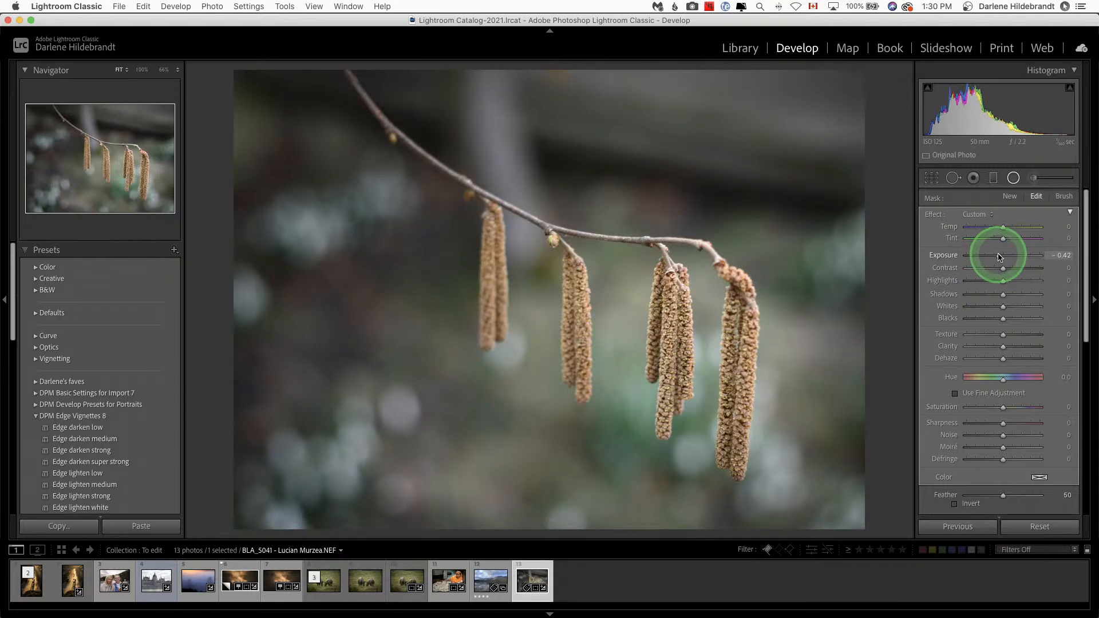
drag(999, 257, 999, 257)
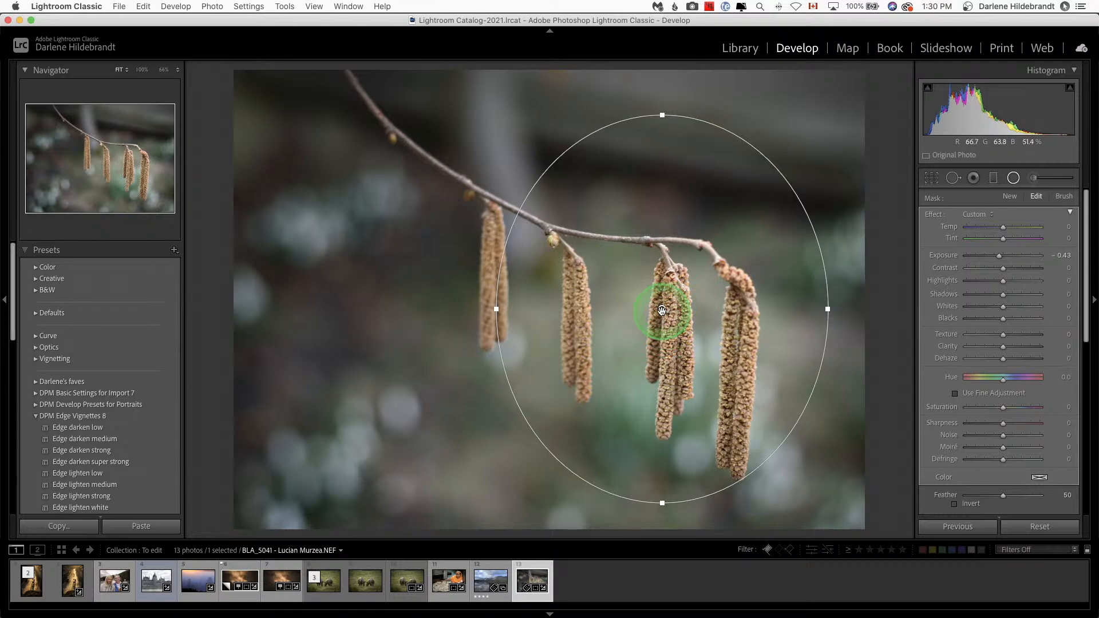
Step: Duplicate the radial filter and shrink the copy to a narrower ellipse over the two rightmost catkin clusters
right_click(663, 310)
click(674, 315)
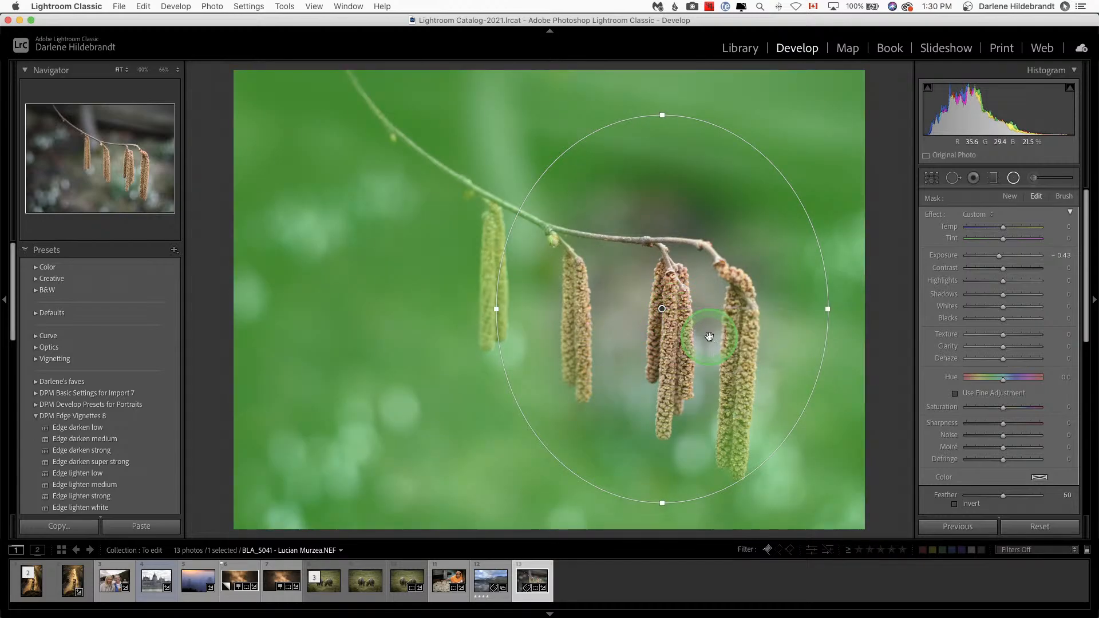
drag(717, 349, 733, 351)
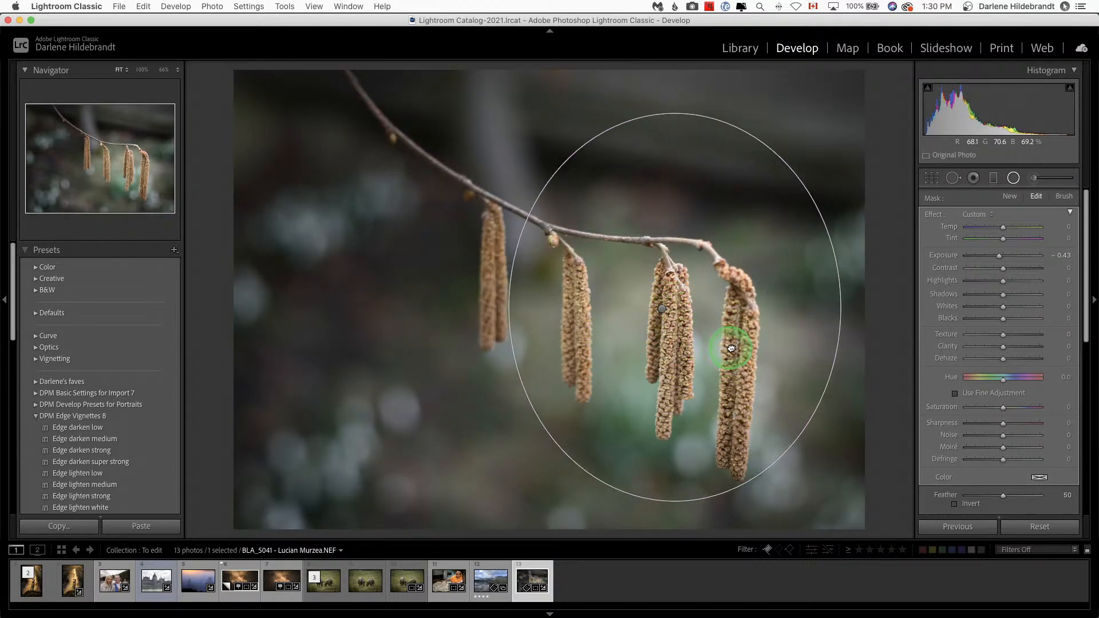
drag(844, 312, 773, 312)
drag(678, 118, 679, 164)
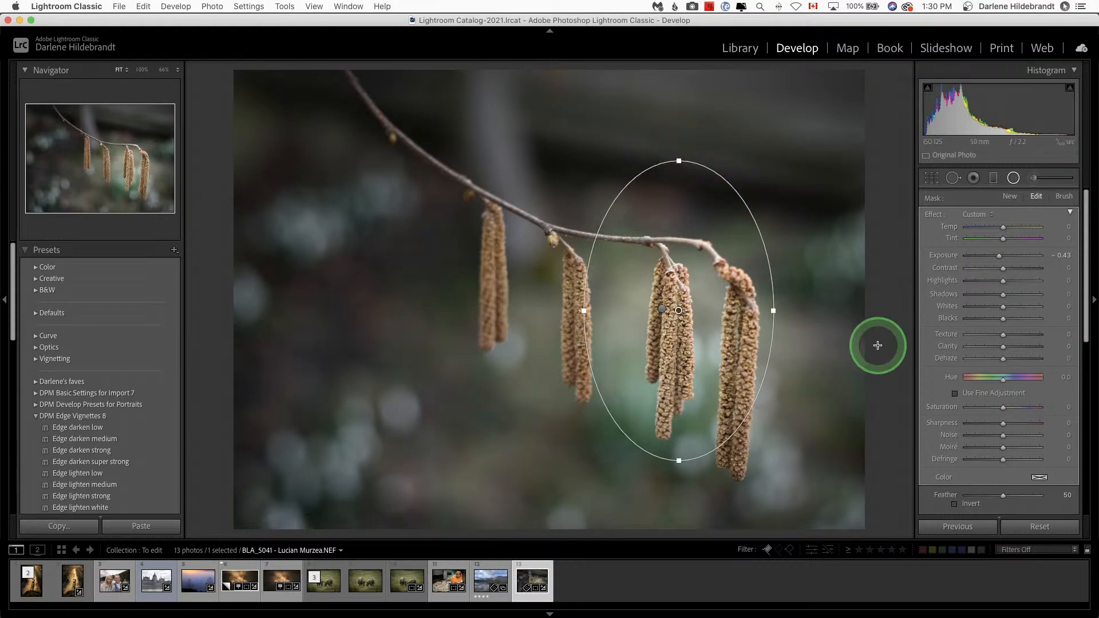
Step: Invert the duplicate filter to affect its interior, and replace its effect settings with Texture 43 only
click(952, 504)
click(934, 215)
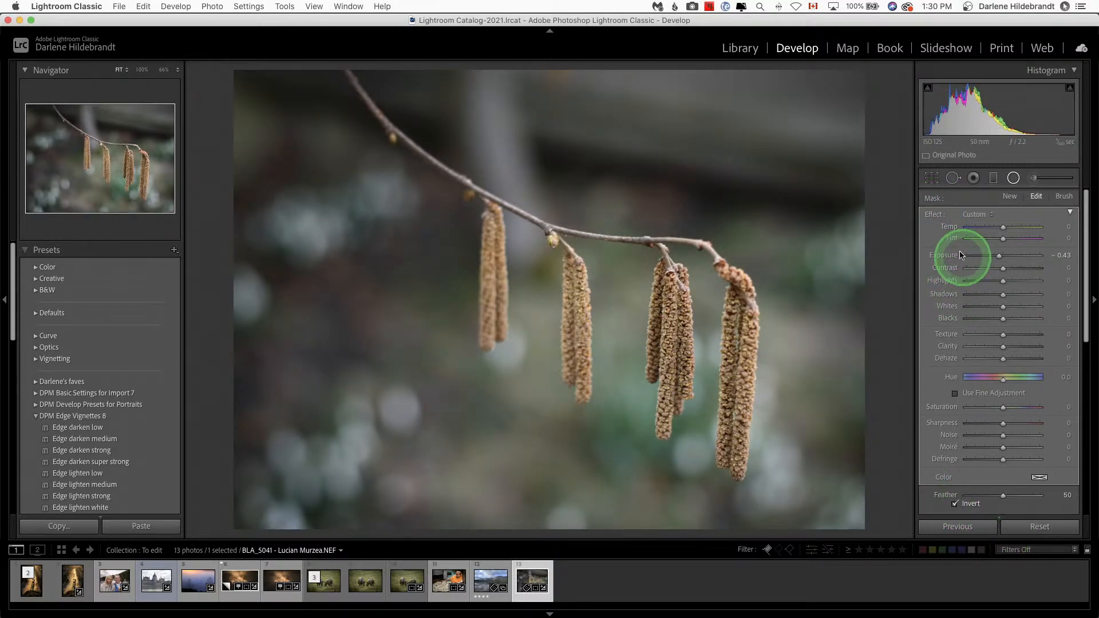
double_click(934, 216)
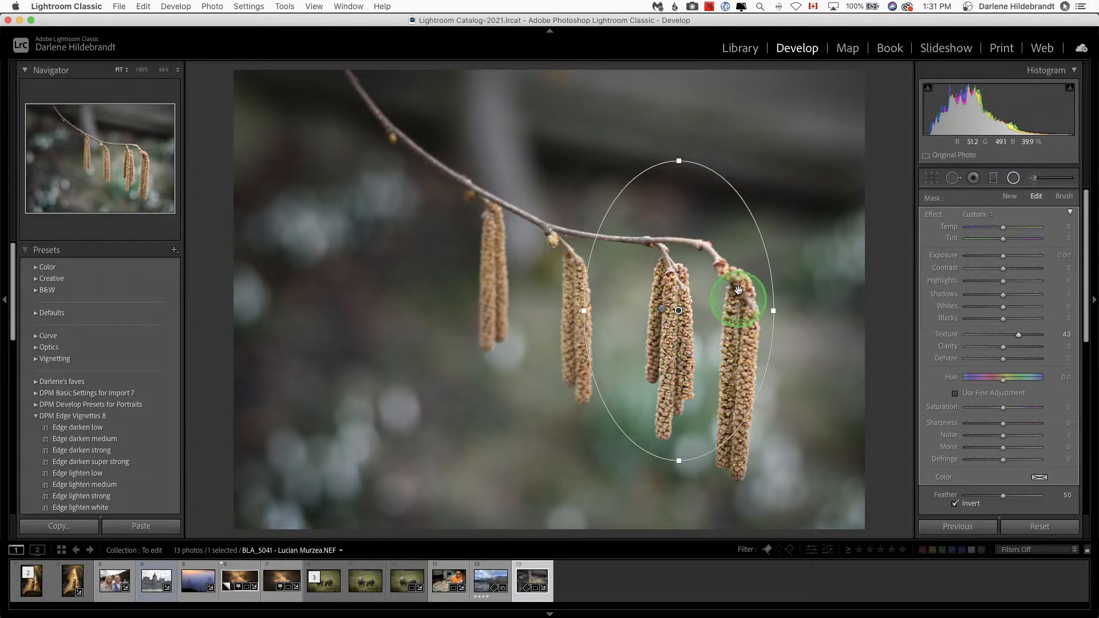
Step: Reposition and widen the texture filter's ellipse to surround the two rightmost catkin clusters
drag(739, 291, 773, 332)
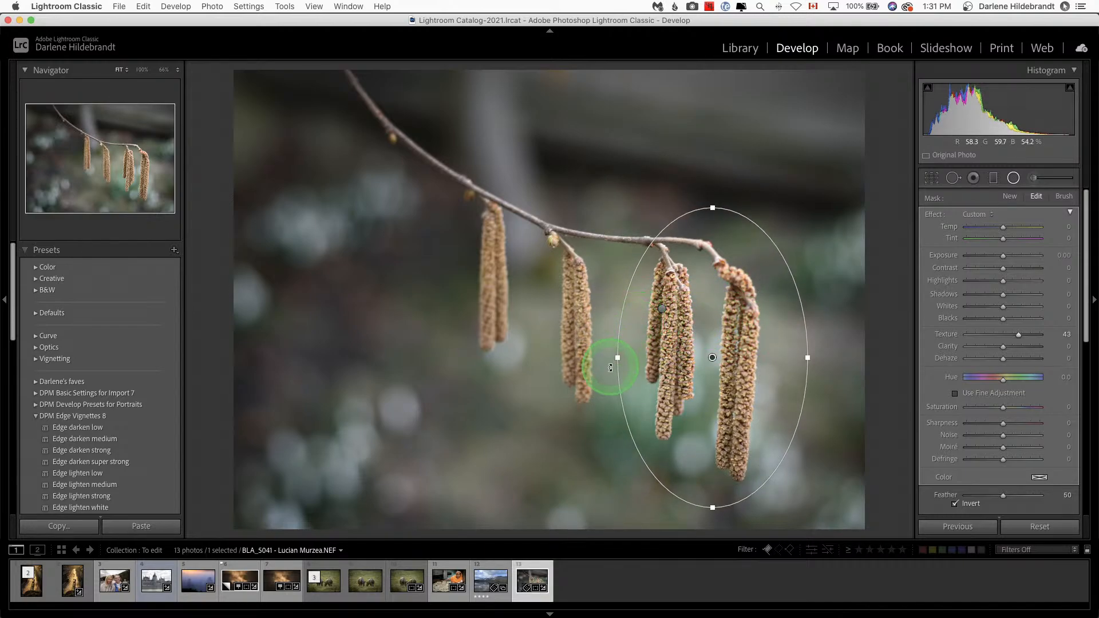
drag(615, 358, 577, 358)
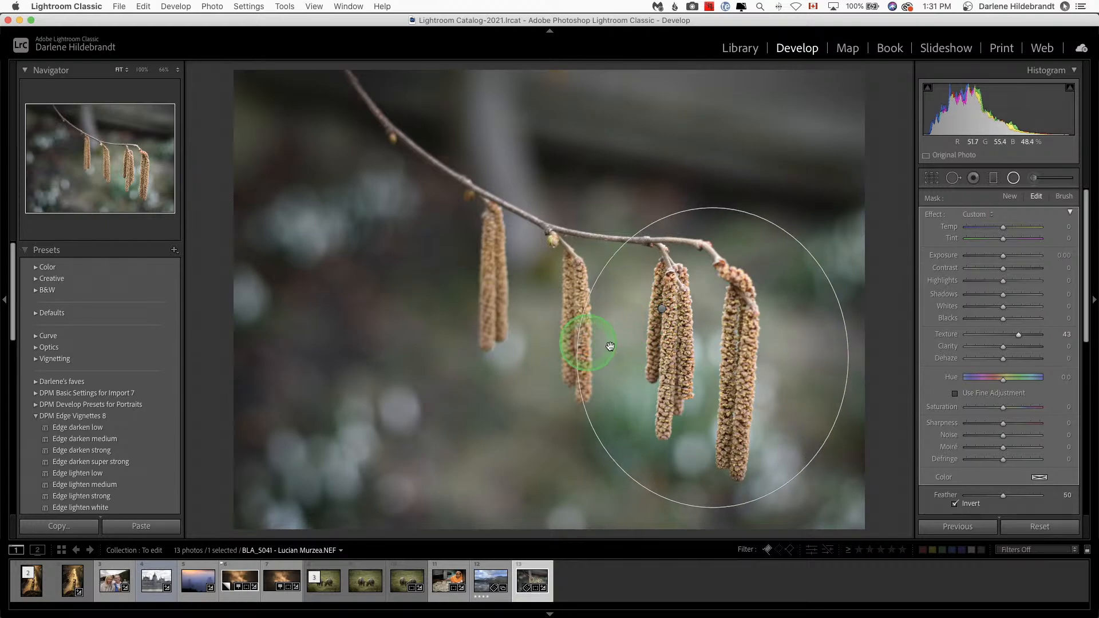
drag(771, 399, 764, 392)
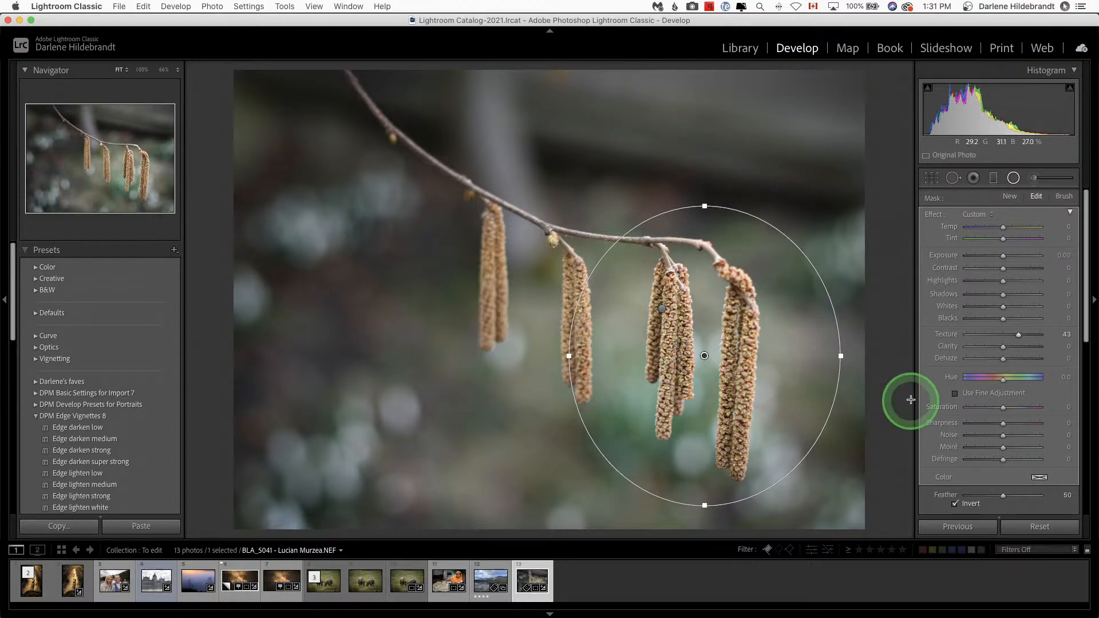
Step: Set the texture filter's Range Mask to Luminance and display the luminance mask
scroll(968, 343, down, 3)
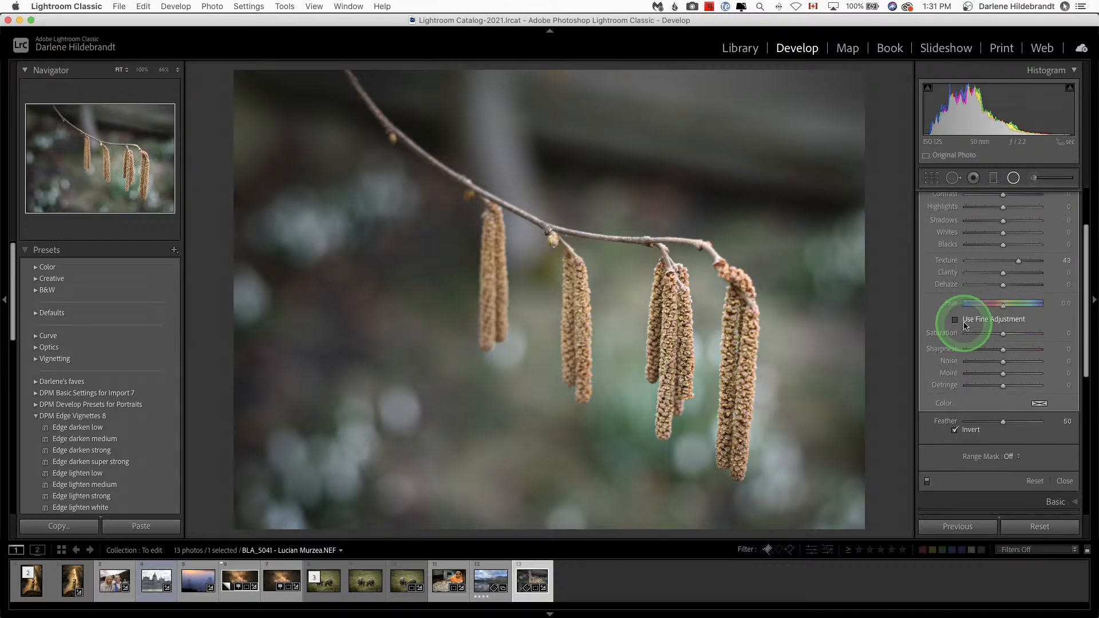
scroll(961, 451, down, 2)
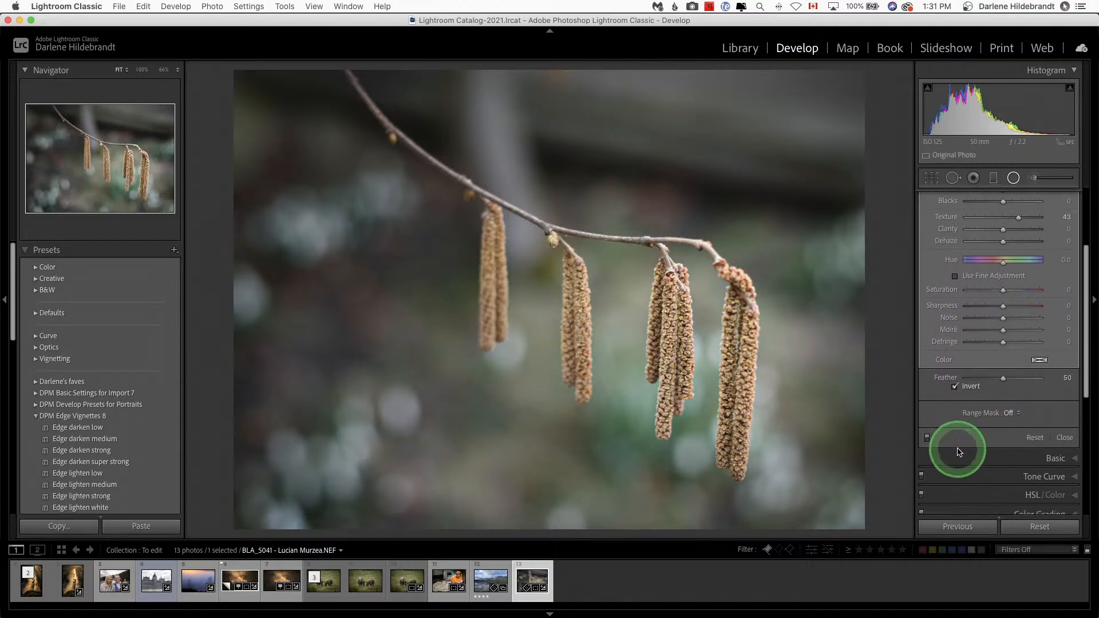
scroll(979, 403, down, 2)
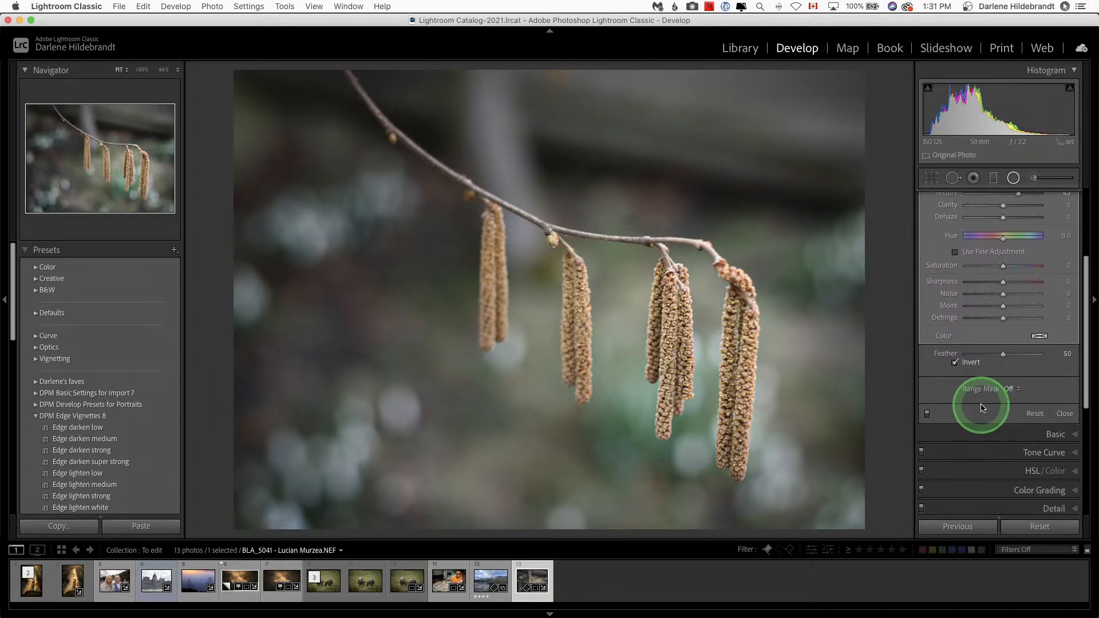
click(1008, 388)
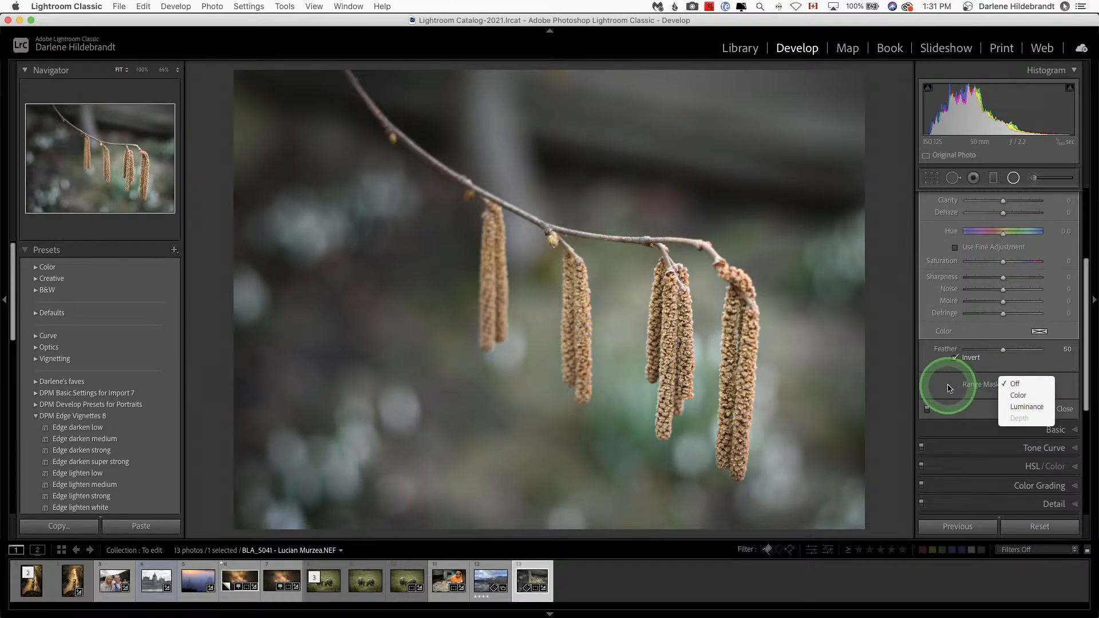
click(1013, 394)
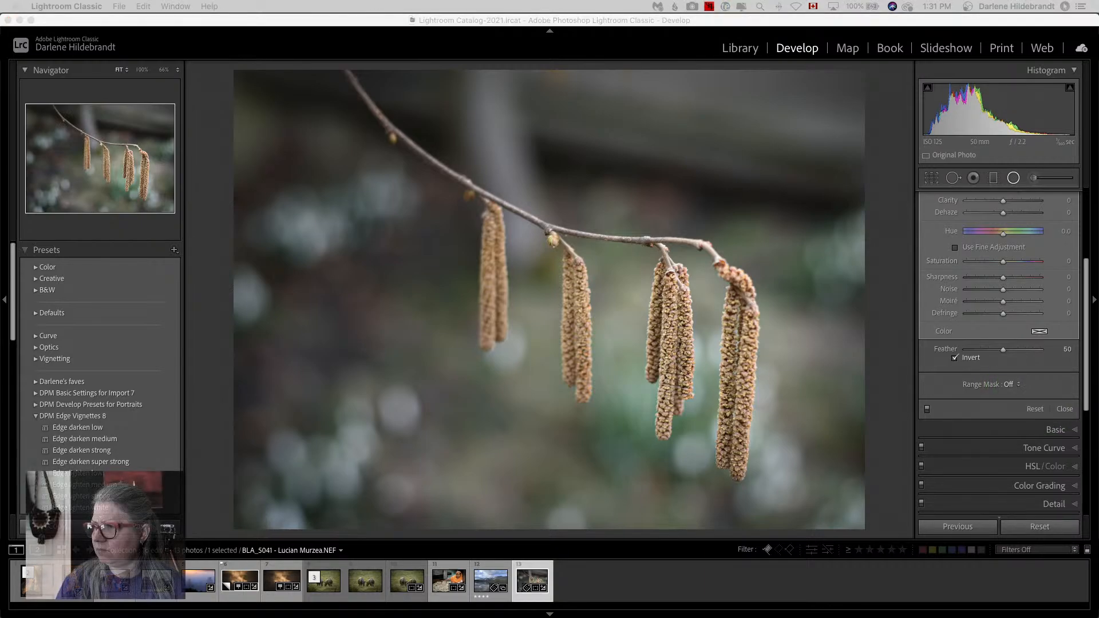
click(1014, 384)
drag(1014, 384, 1018, 407)
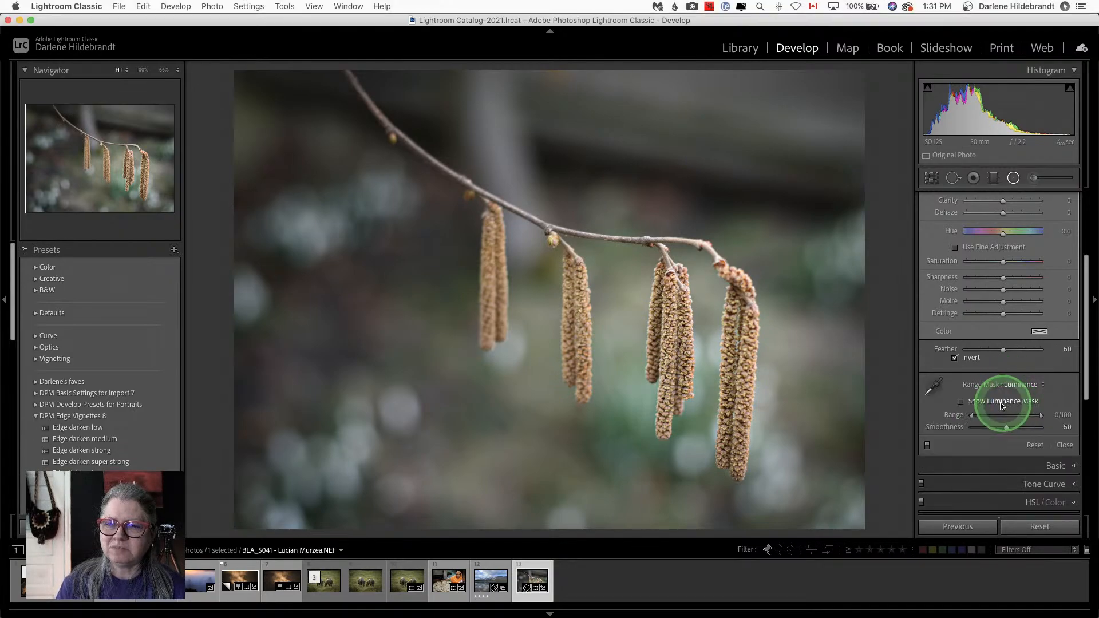
click(961, 401)
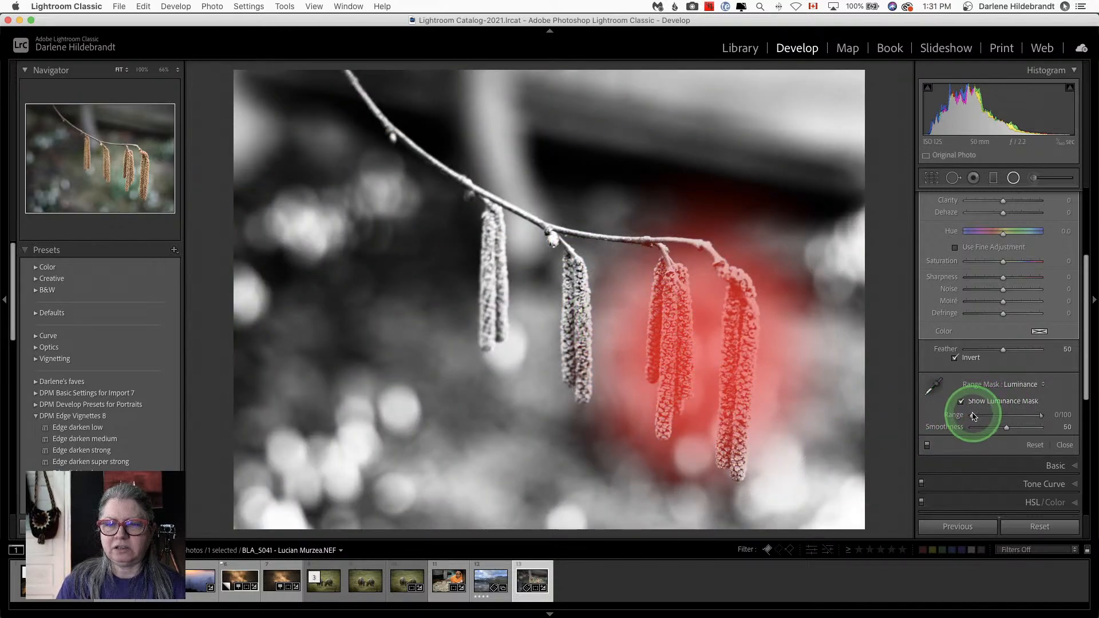
Step: Try narrowing the texture filter's luminance range to 70/100, and restore it to 0/100
drag(974, 416, 1021, 416)
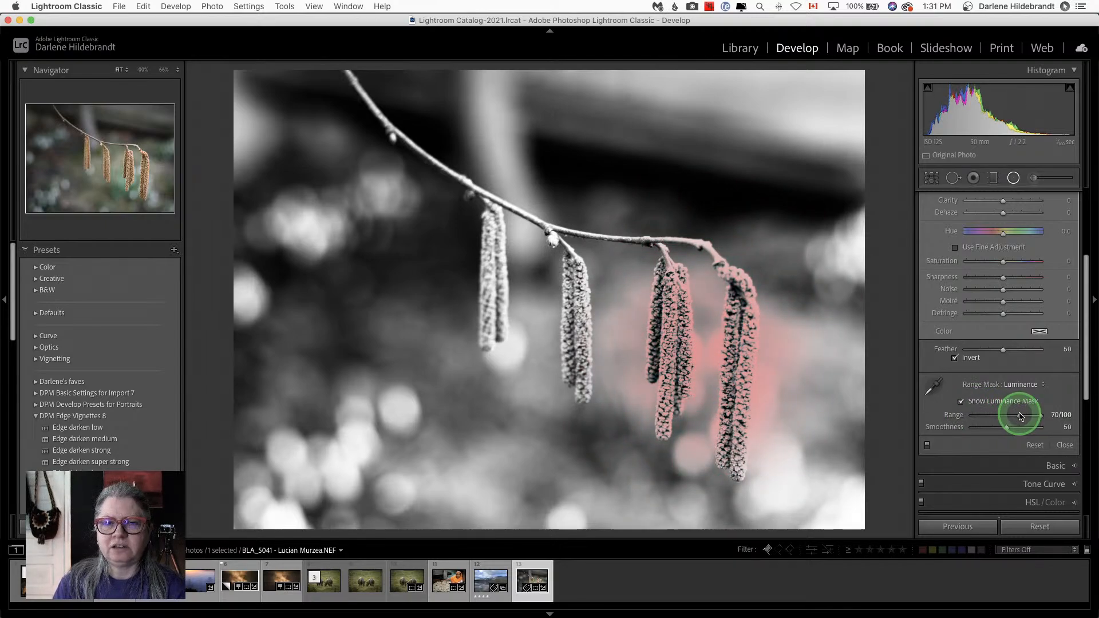
drag(1021, 416, 923, 413)
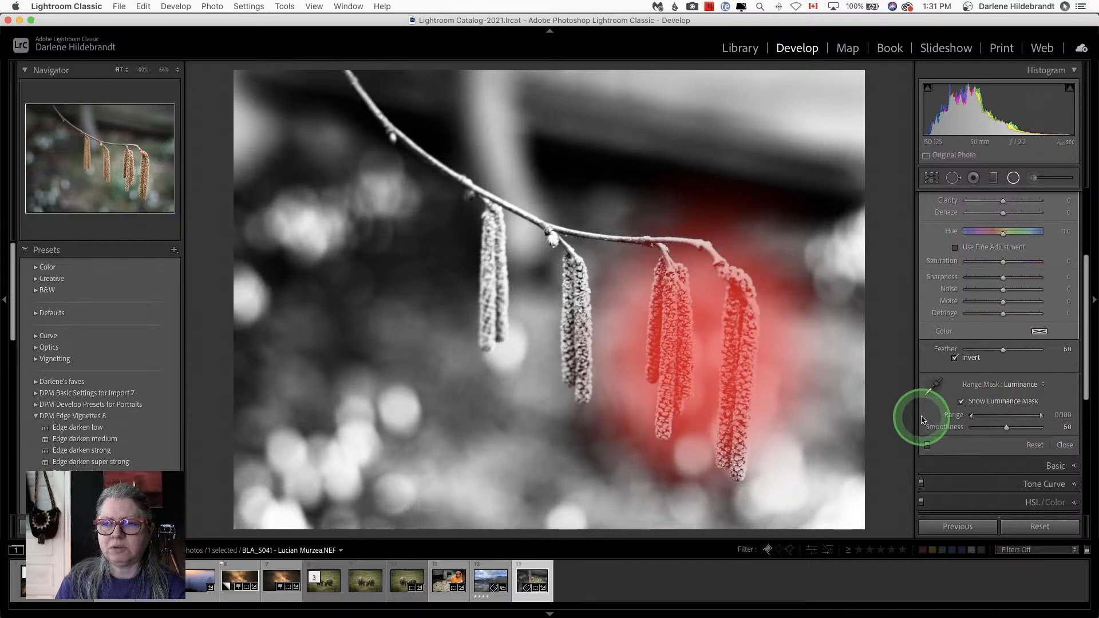
Step: Switch the texture filter's Range Mask to Color and sample the color of the rightmost catkin cluster
click(1015, 385)
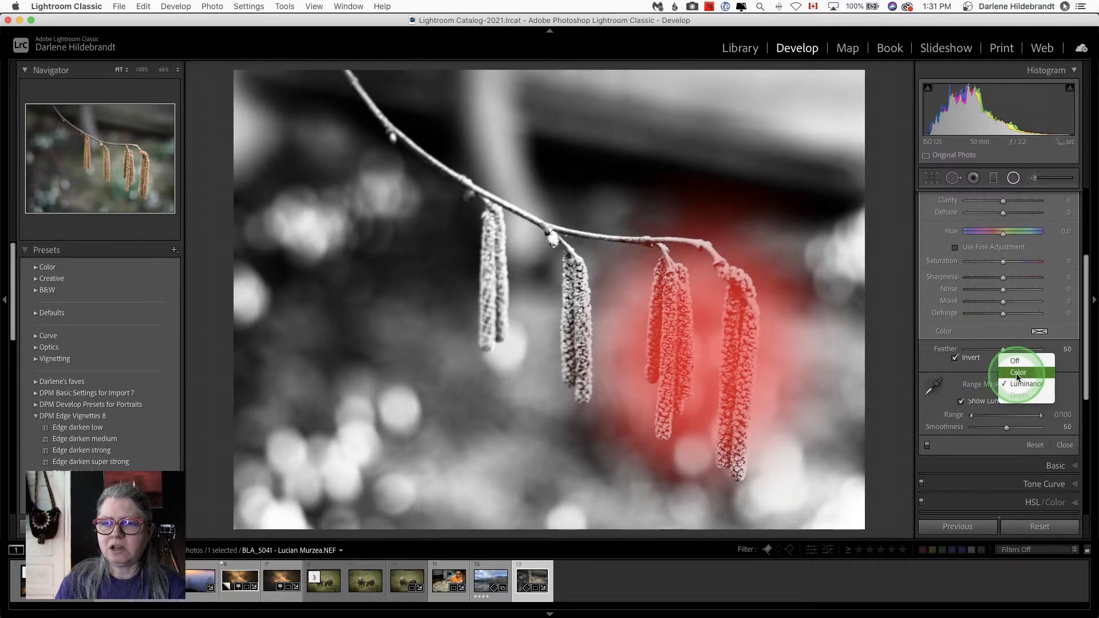
click(1018, 373)
click(934, 388)
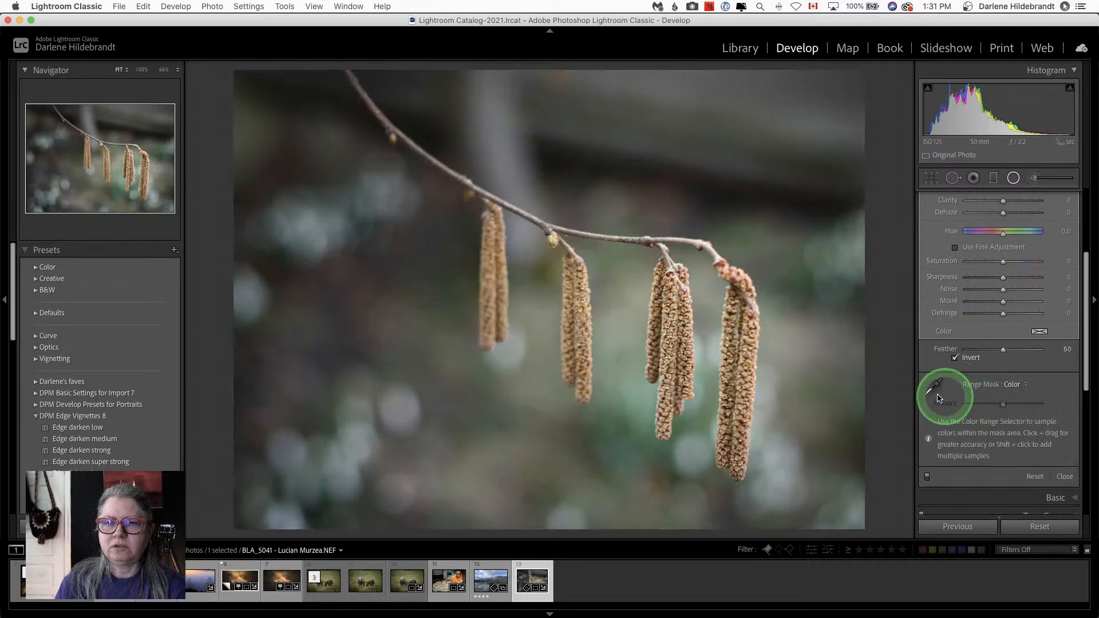
click(731, 375)
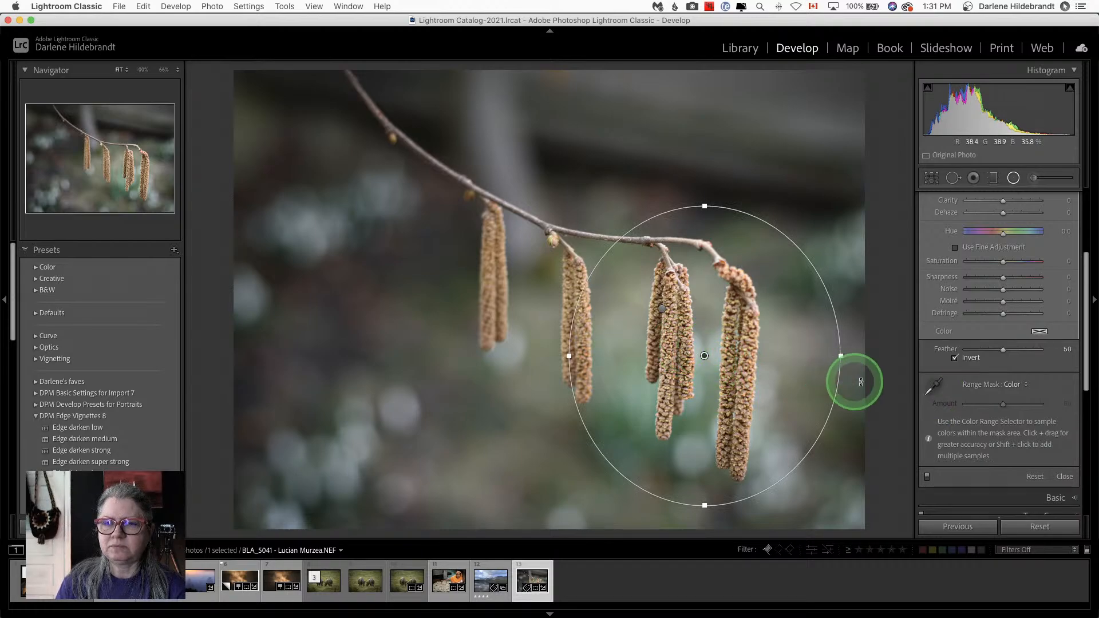
click(933, 388)
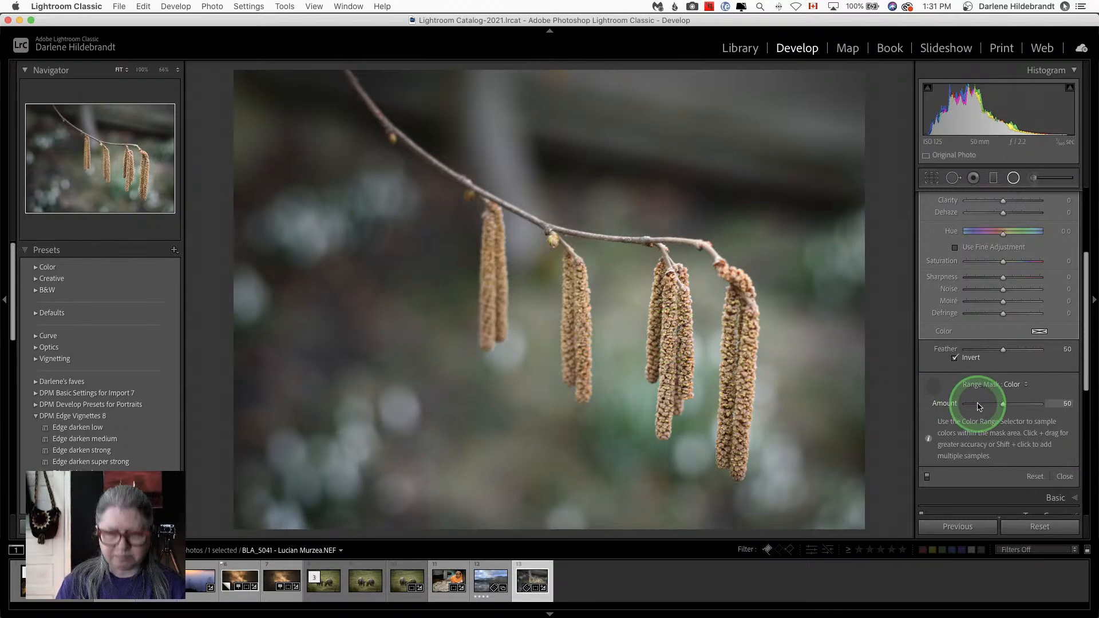
drag(979, 406, 983, 407)
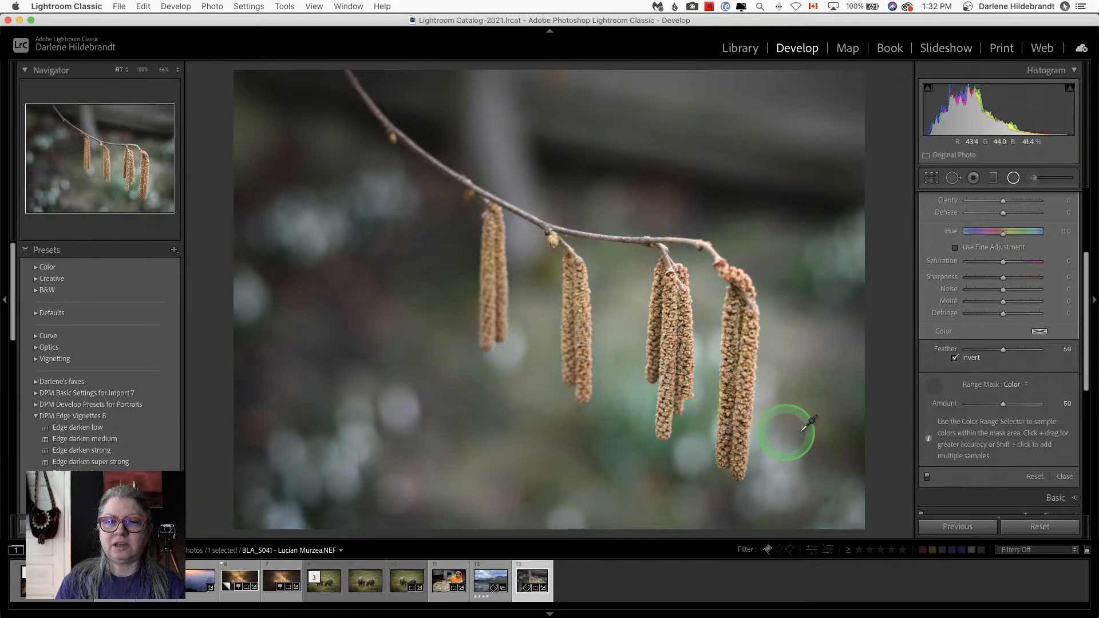
Step: Toggle the mask overlay to check which areas the color range mask covers
key(o)
key(o)
key(o)
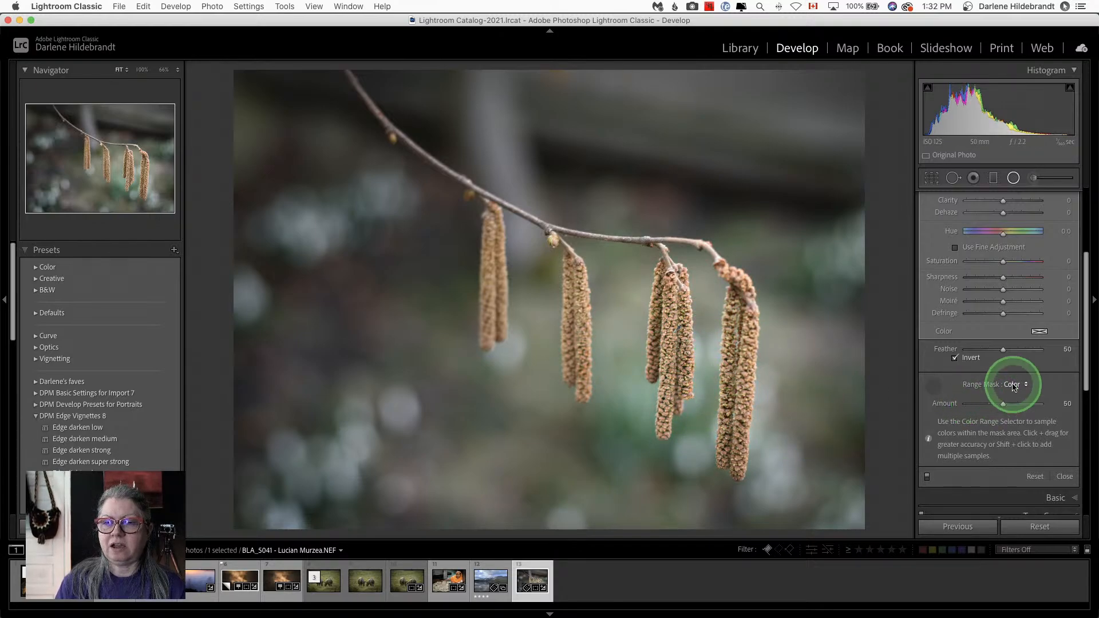
Step: Set the masked radial filter's Texture to 29, Clarity to 17 and Temp to 27
scroll(1013, 386, up, 5)
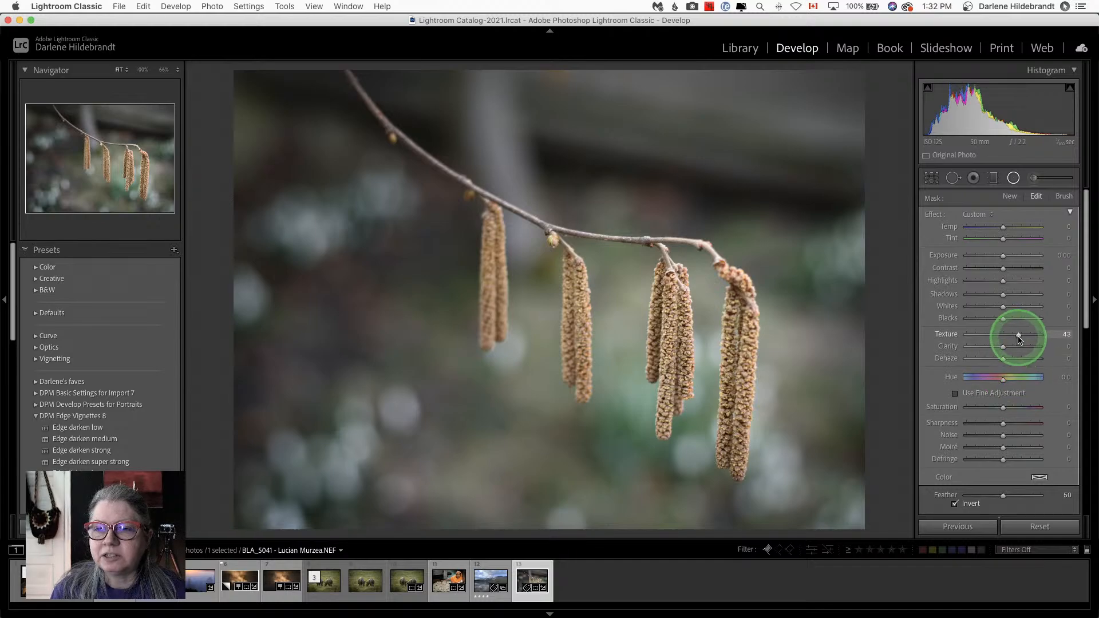
drag(1018, 334, 1018, 339)
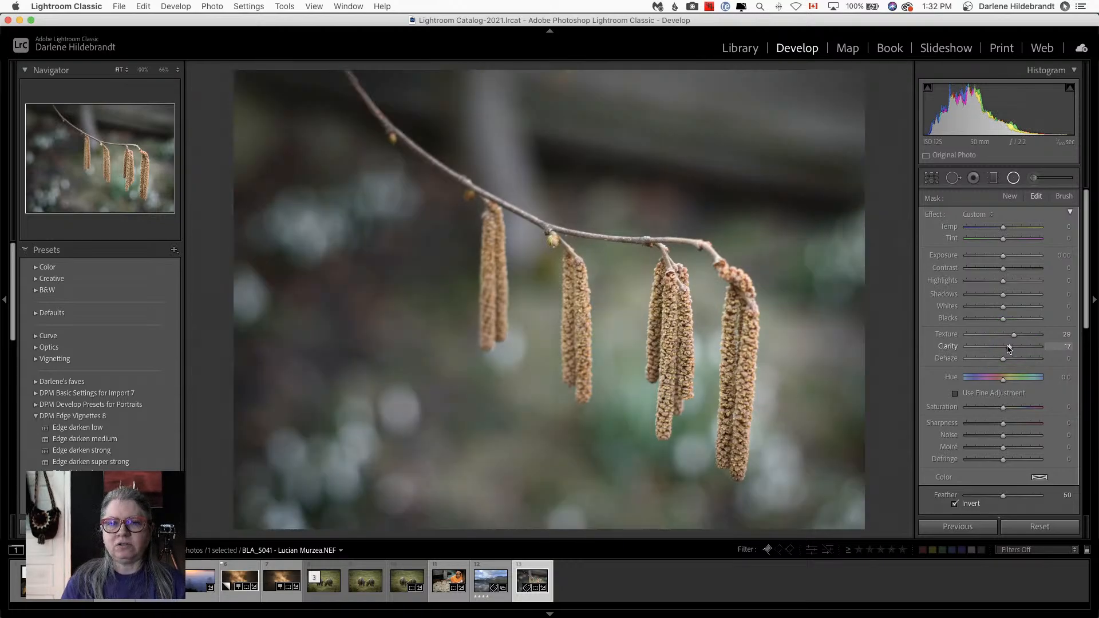
click(1003, 235)
drag(1003, 231, 1006, 229)
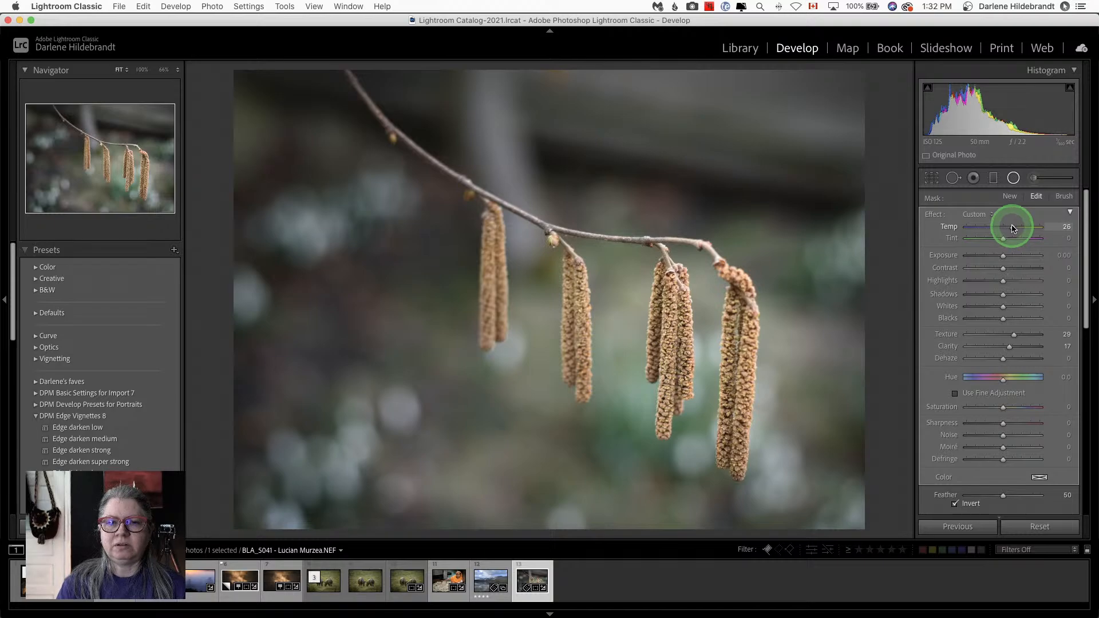
drag(1013, 228, 1013, 228)
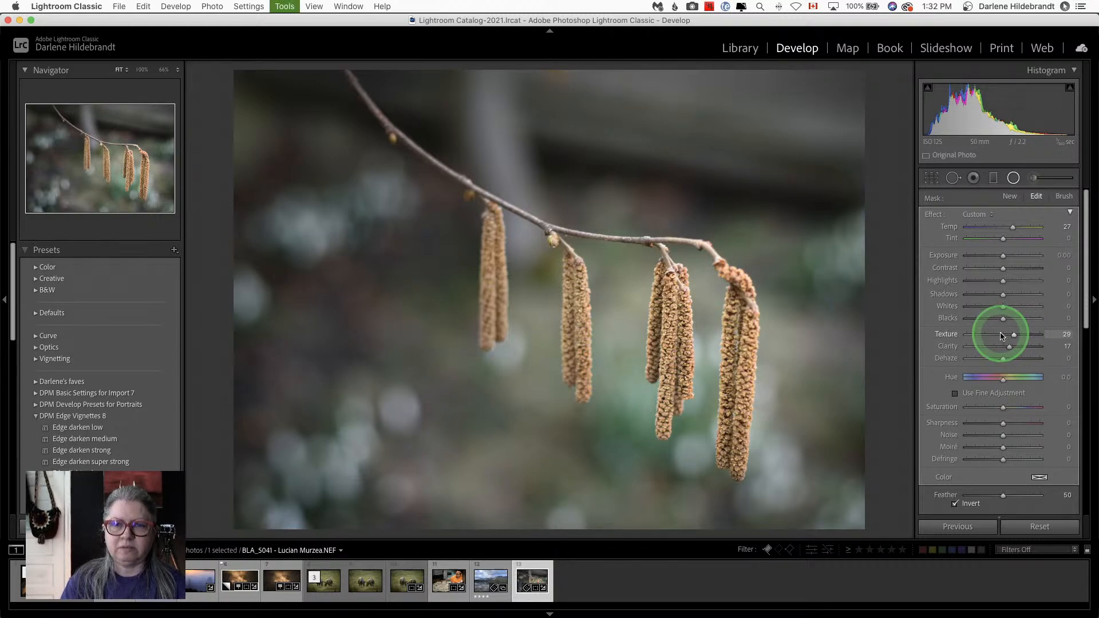
Step: Crop the catkins photo to a shorter frame, straighten it to an angle of -0.04 and reposition it slightly within the crop
key(r)
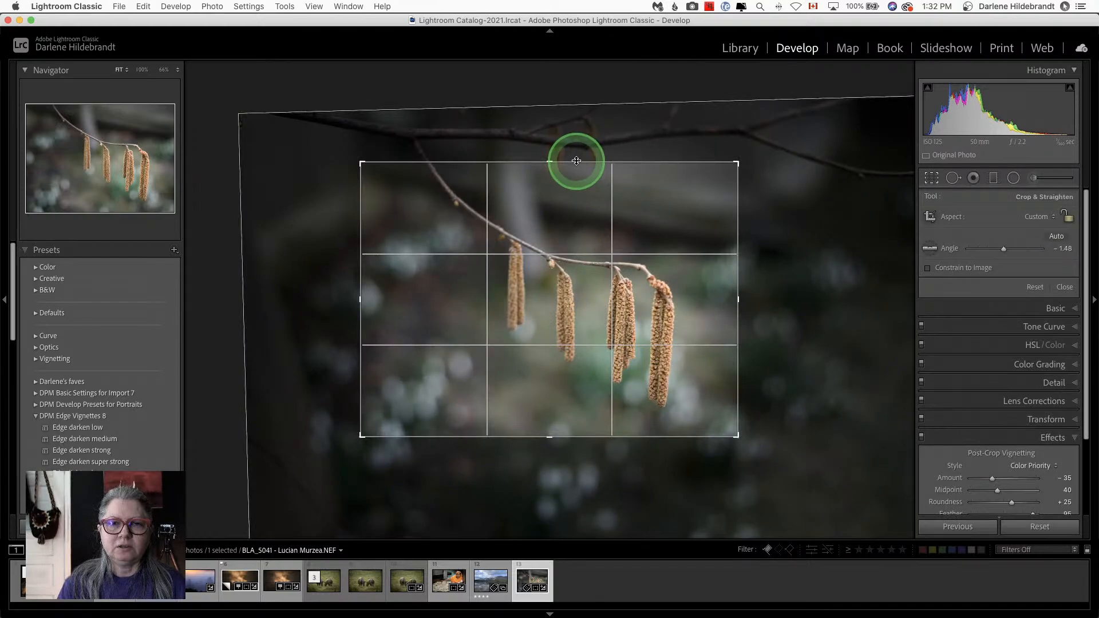
drag(576, 160, 575, 178)
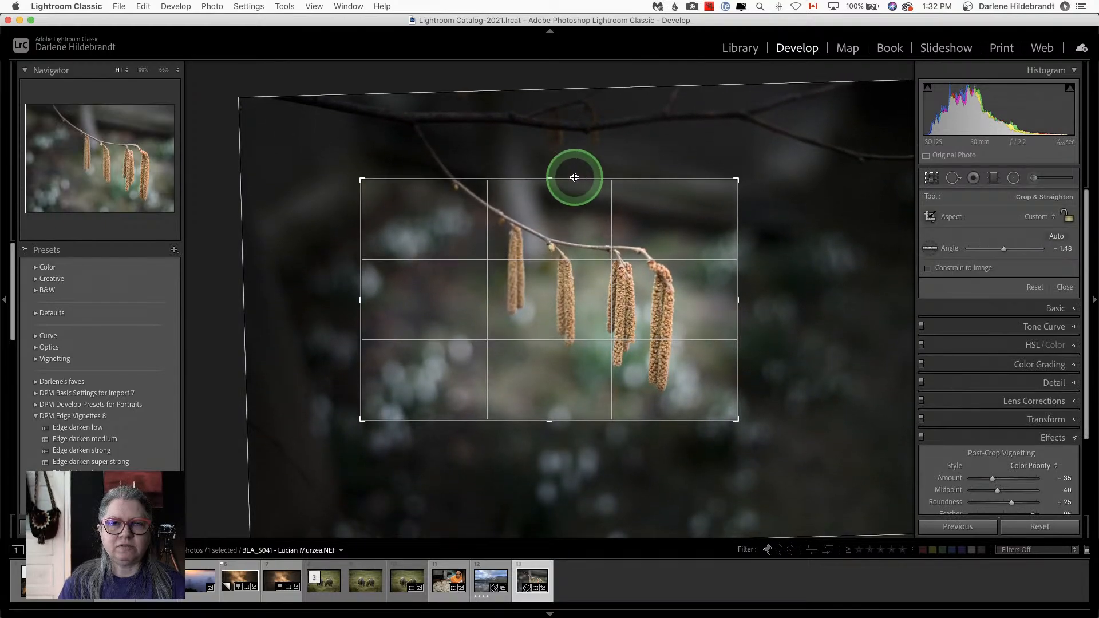
drag(830, 187, 832, 199)
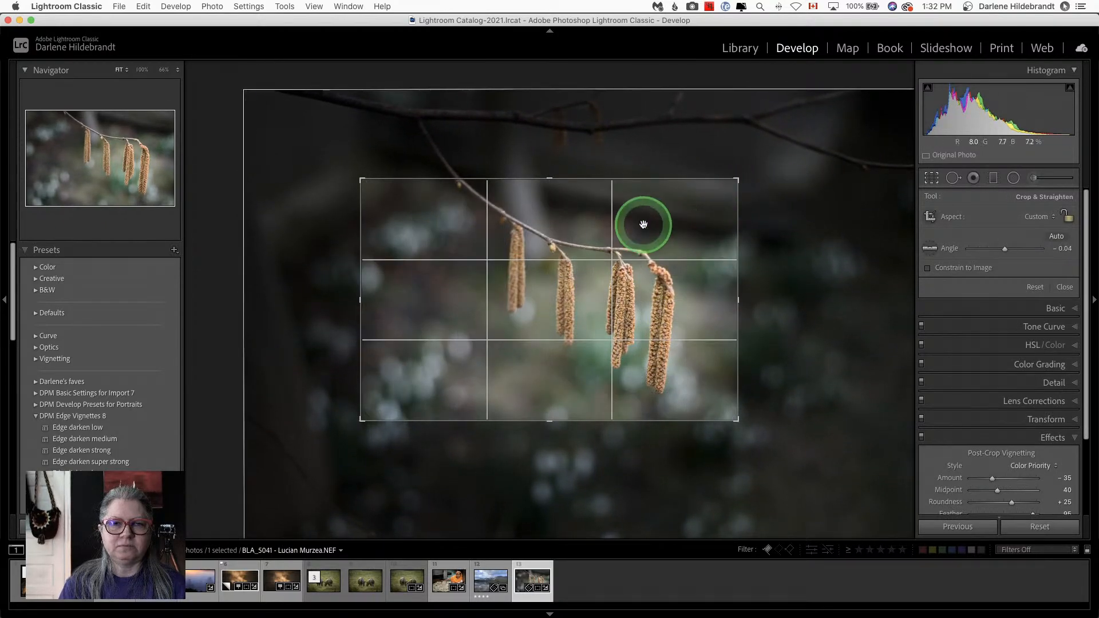
drag(643, 225, 640, 226)
key(Return)
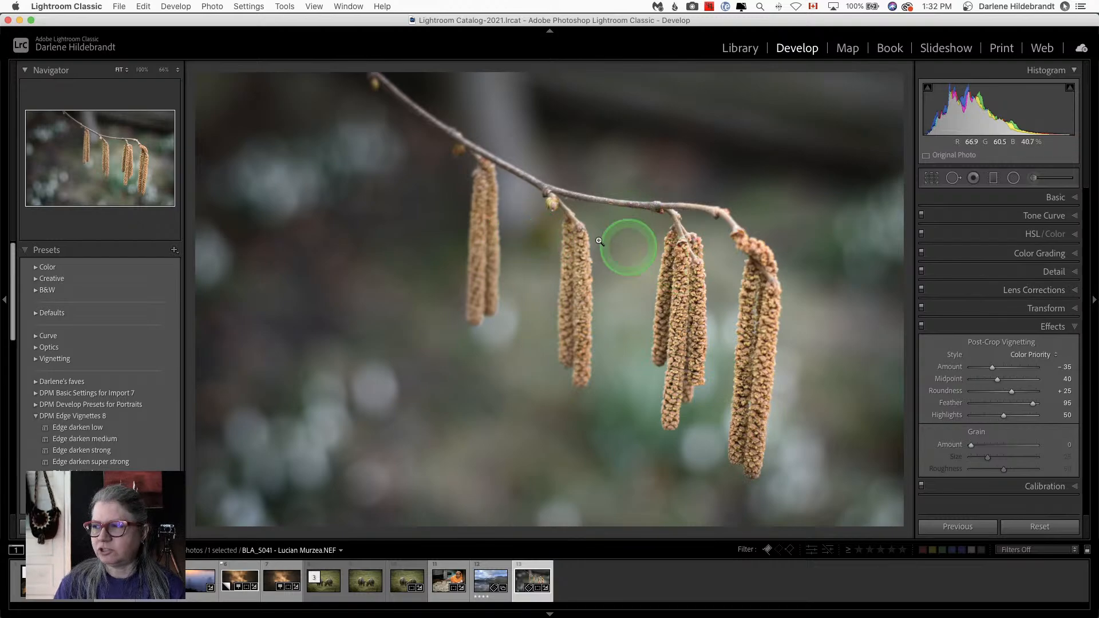
Step: Check the catkins photo's crop frame and view its cropped dimensions and EXIF data in the Library module
key(r)
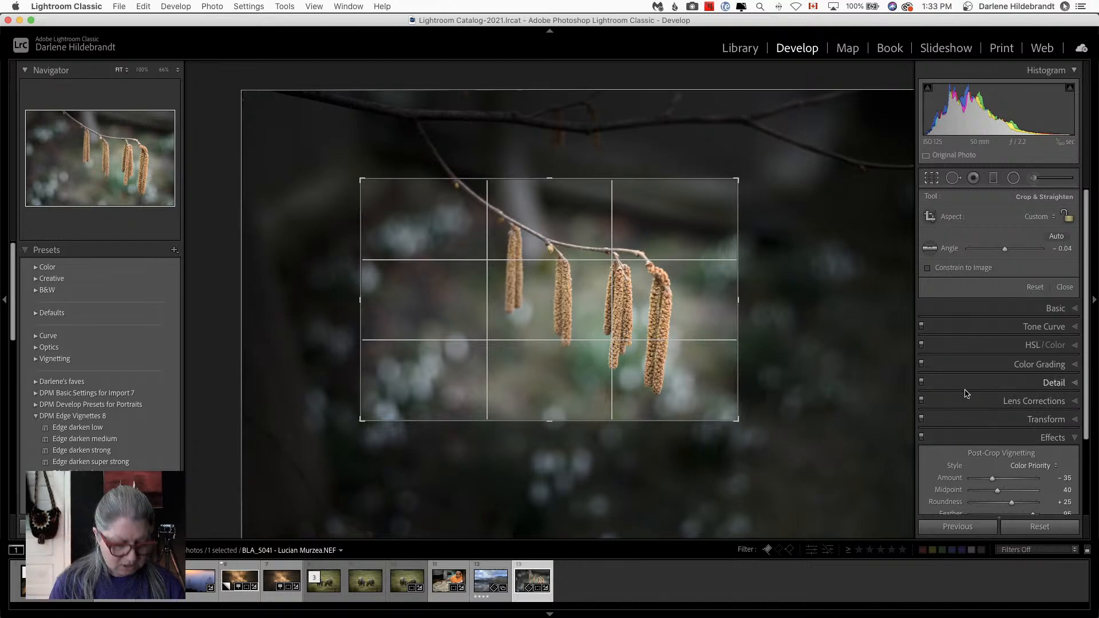
key(r)
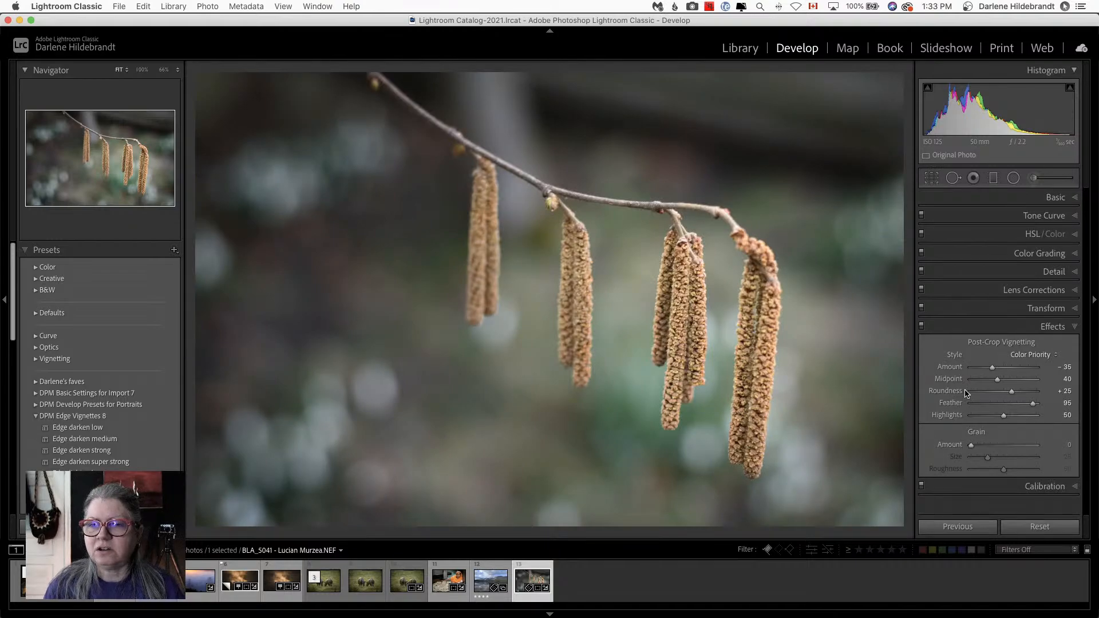
key(e)
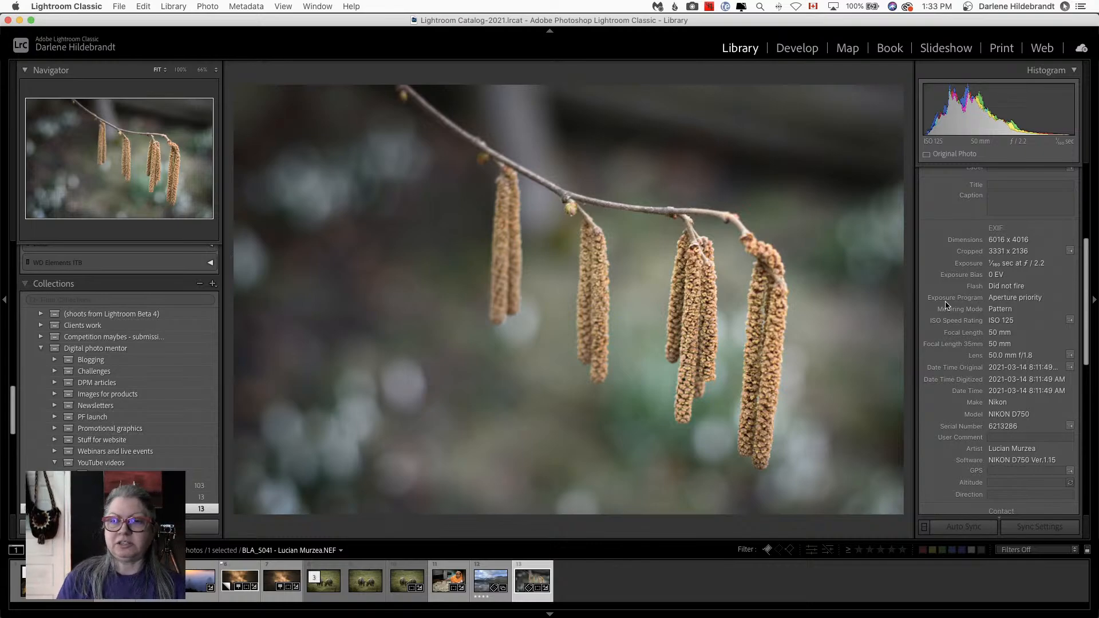
click(959, 305)
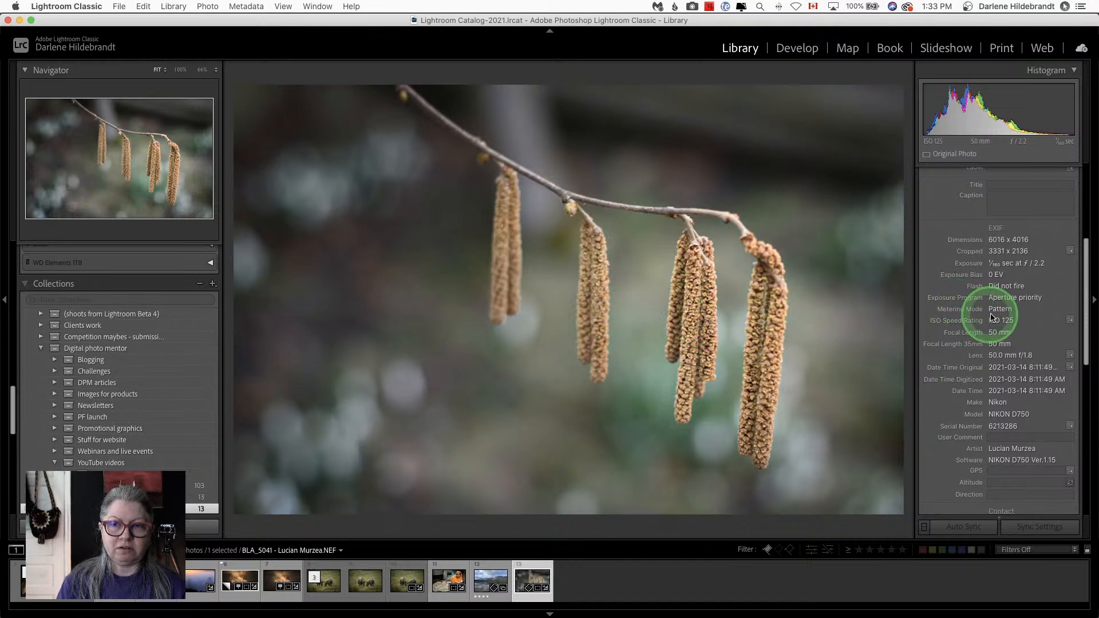
Step: Return to the Develop module and compare the edited catkins photo with its Before version
key(r)
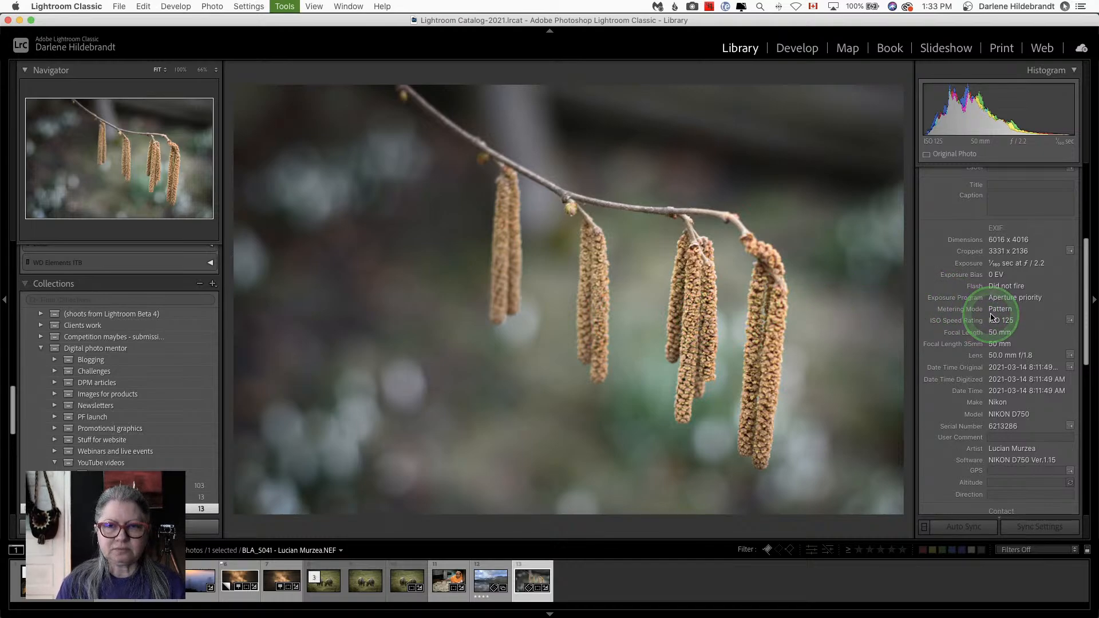
key(Return)
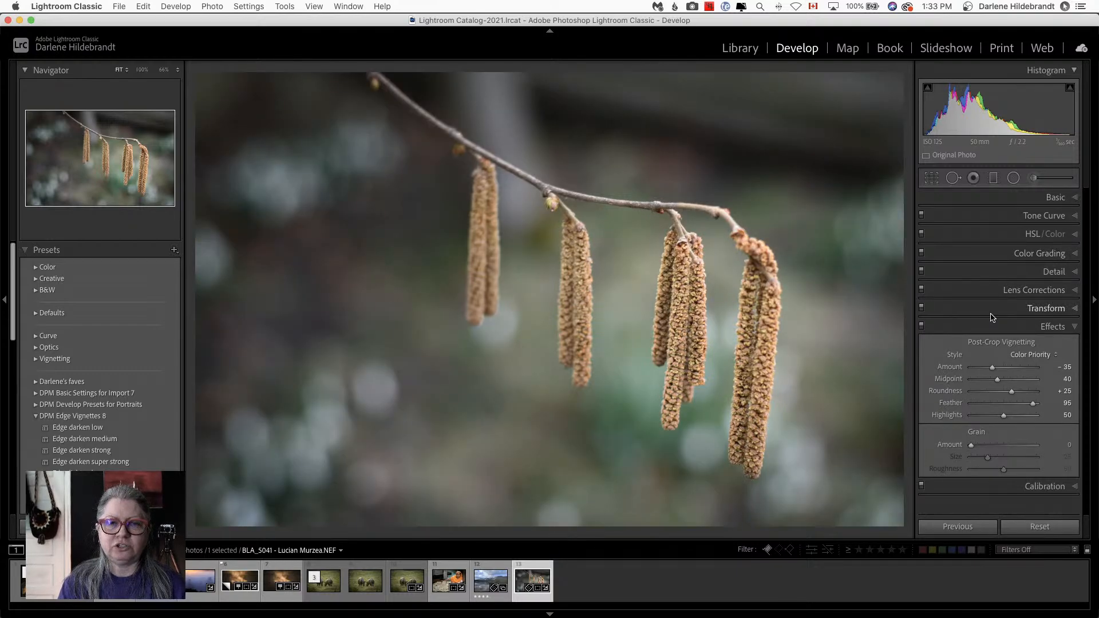
key(backslash)
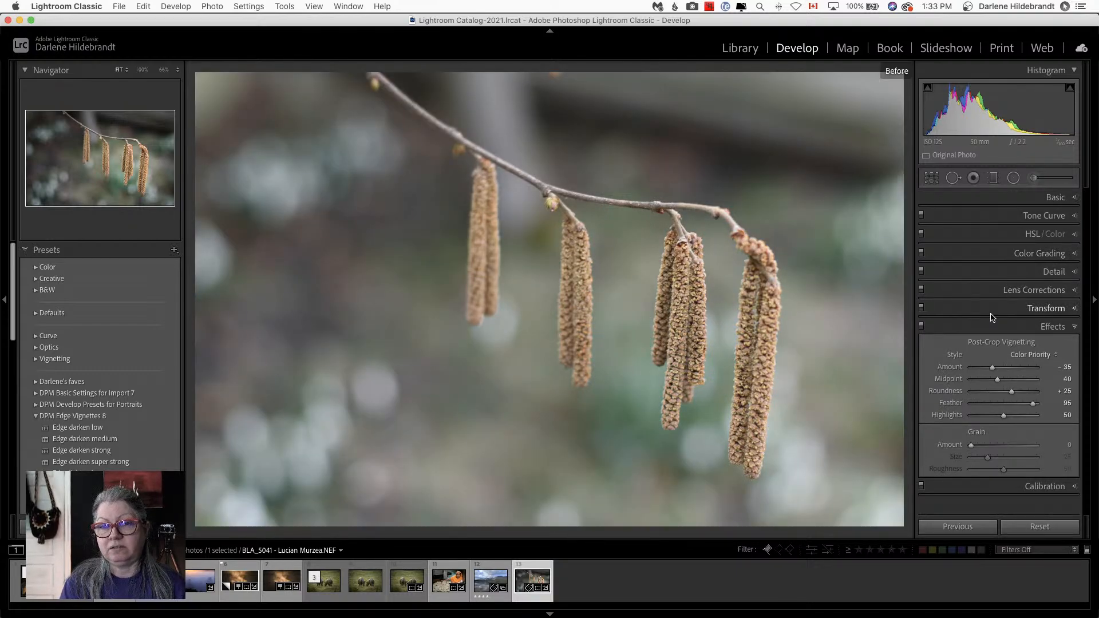
key(backslash)
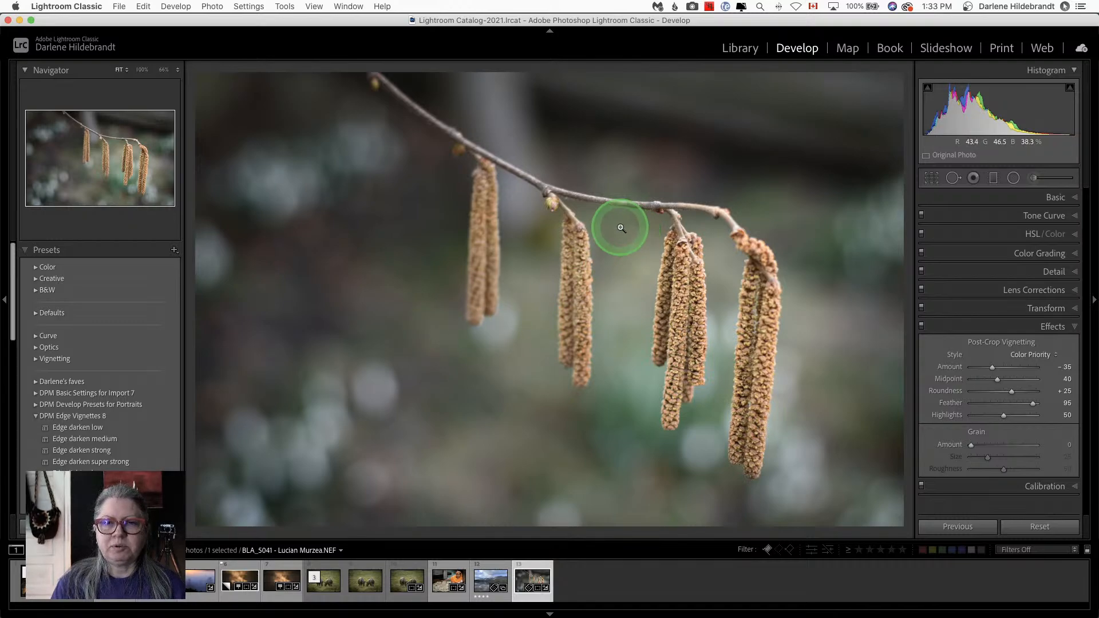
Step: Send the catkins photo to Luminar AI as a copy with Lightroom adjustments, in JPEG format and sRGB color space
right_click(590, 214)
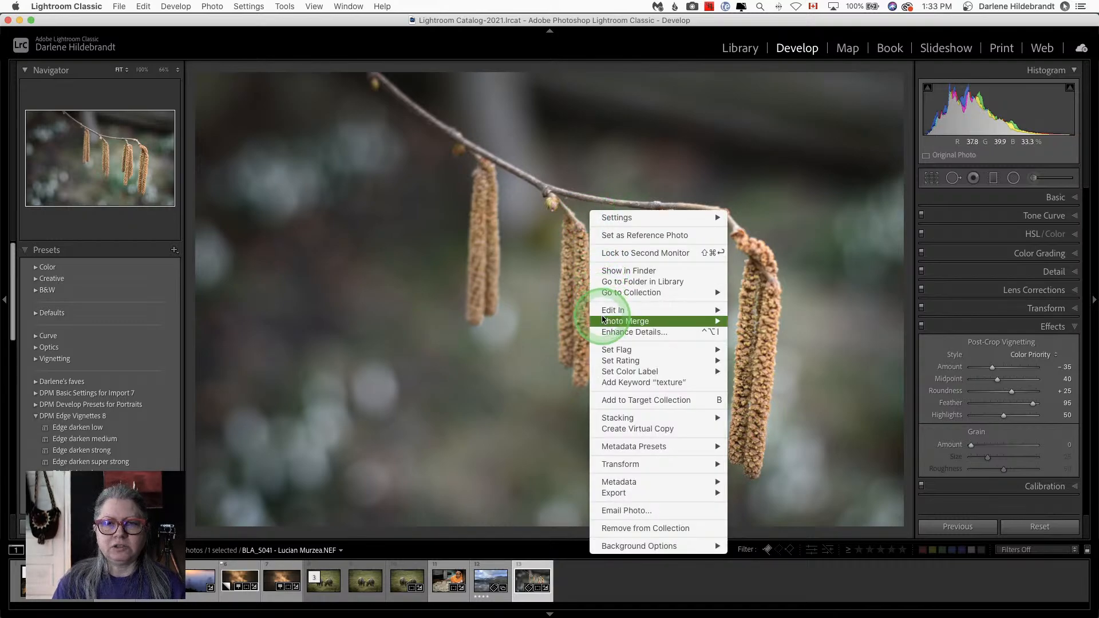
mouse_move(650, 312)
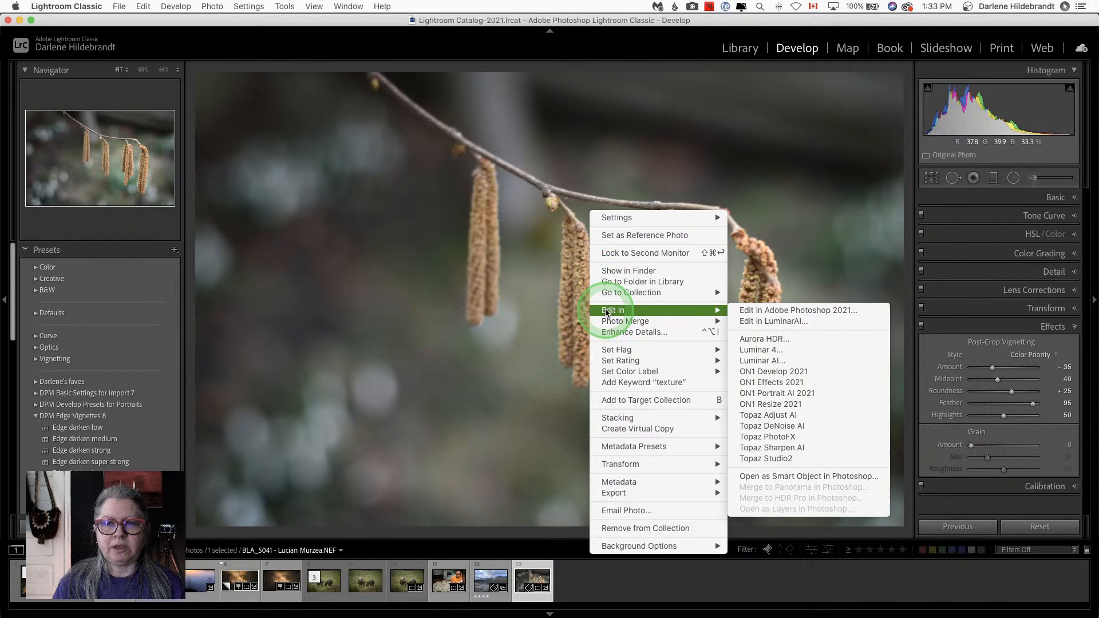
click(747, 360)
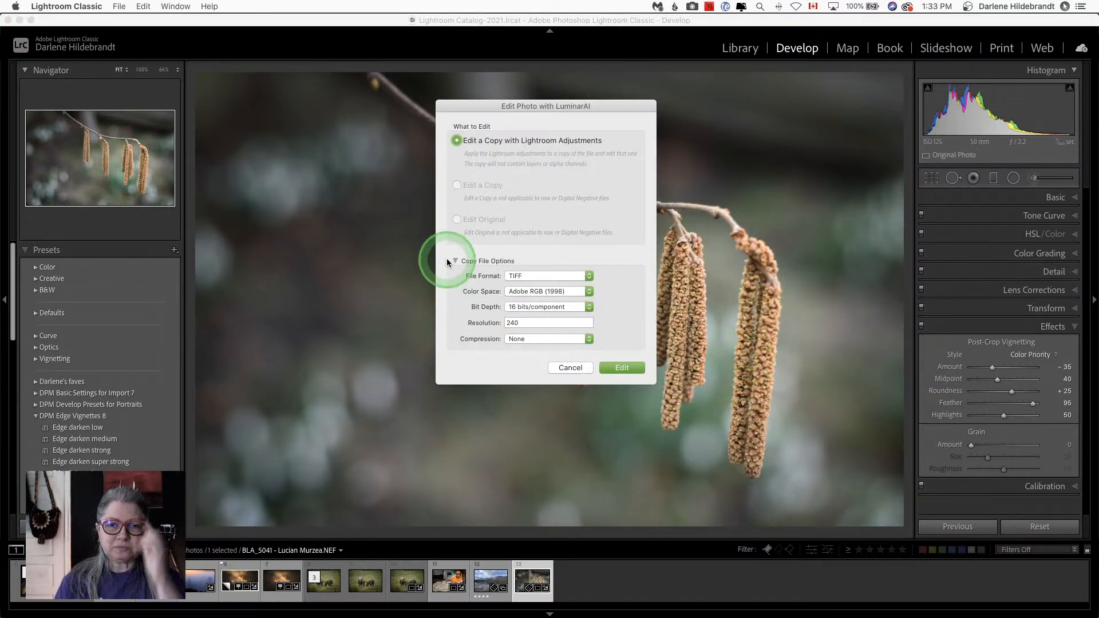
click(516, 277)
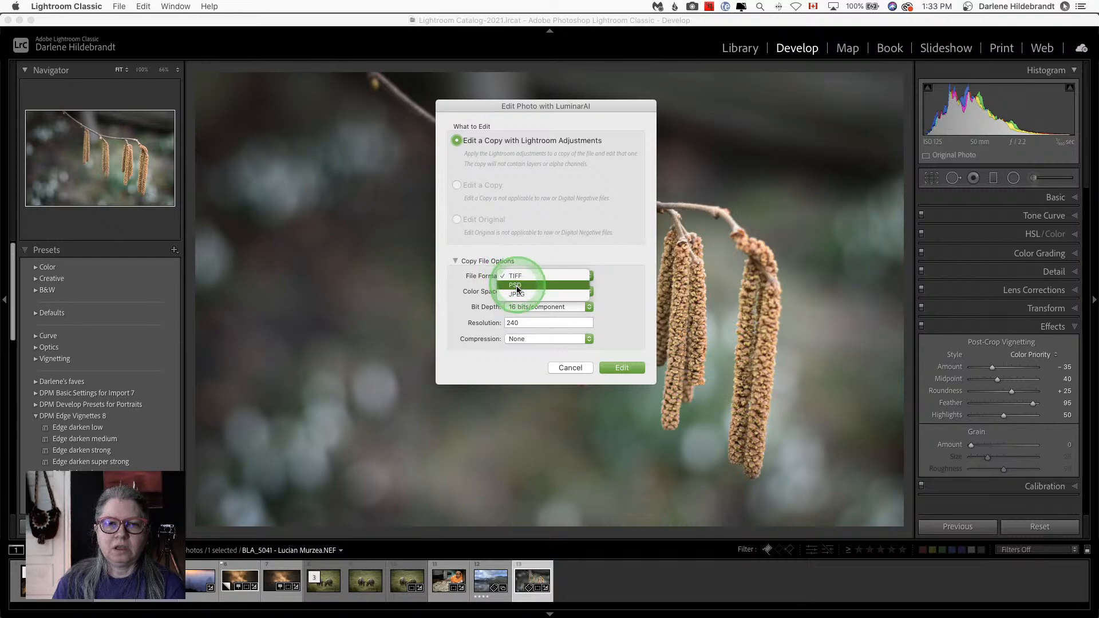
click(519, 290)
click(520, 290)
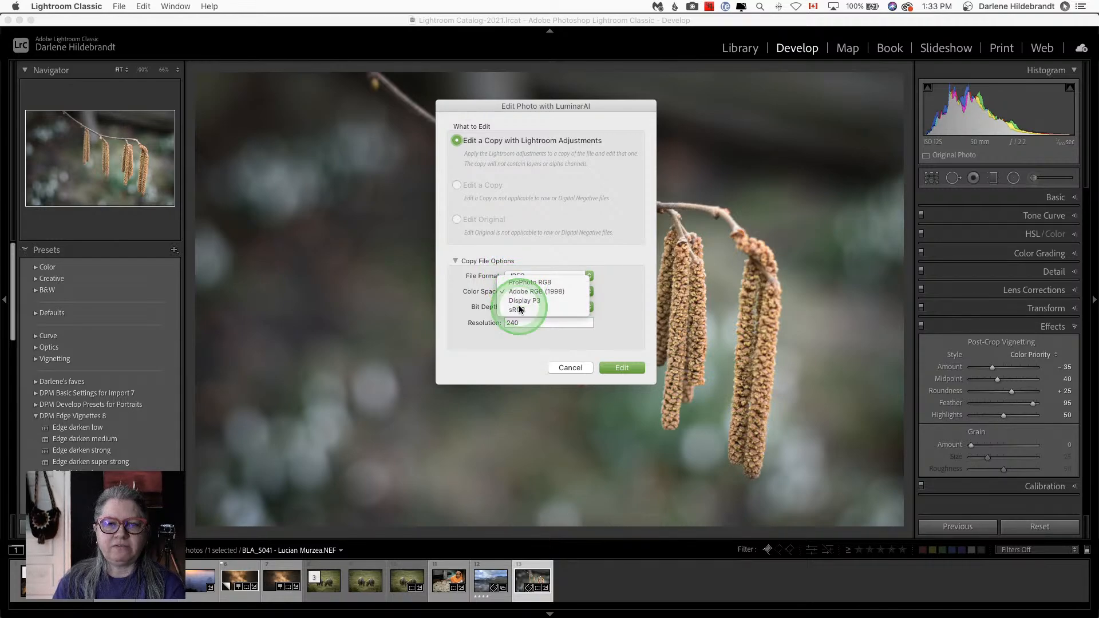
click(519, 310)
click(613, 365)
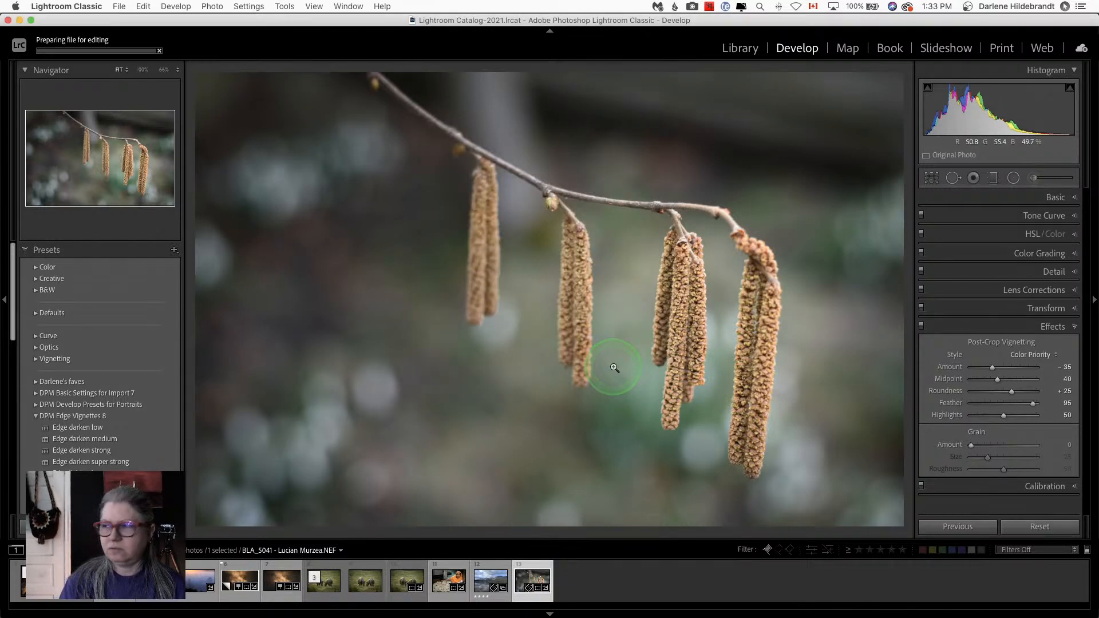
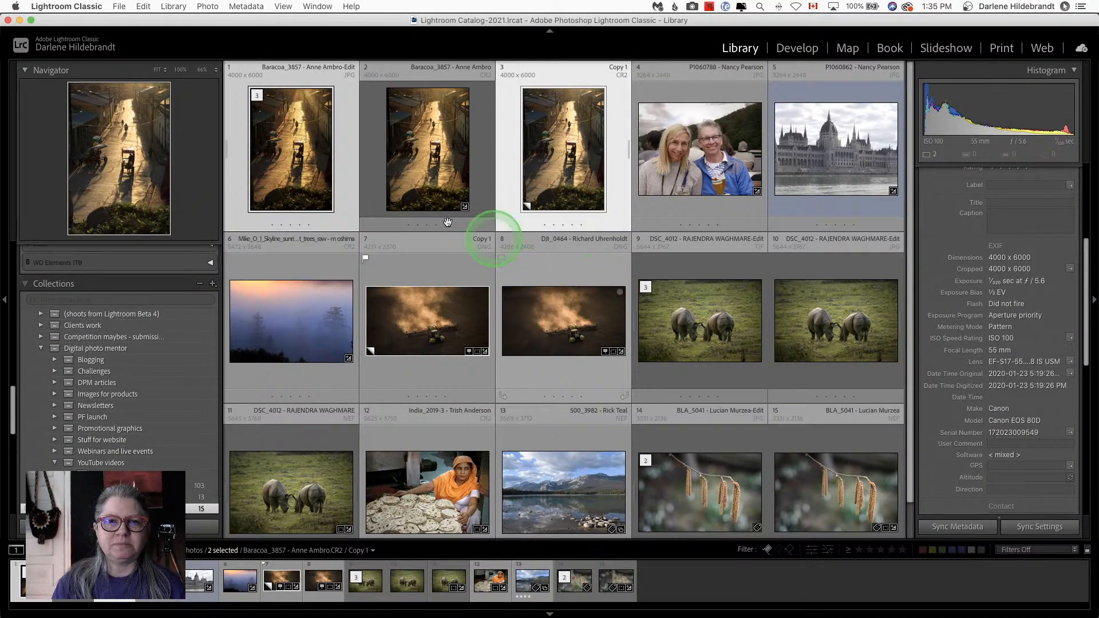
Step: Compare the two selected street photos side by side with the side panels hidden, and return to the thumbnail grid
key(c)
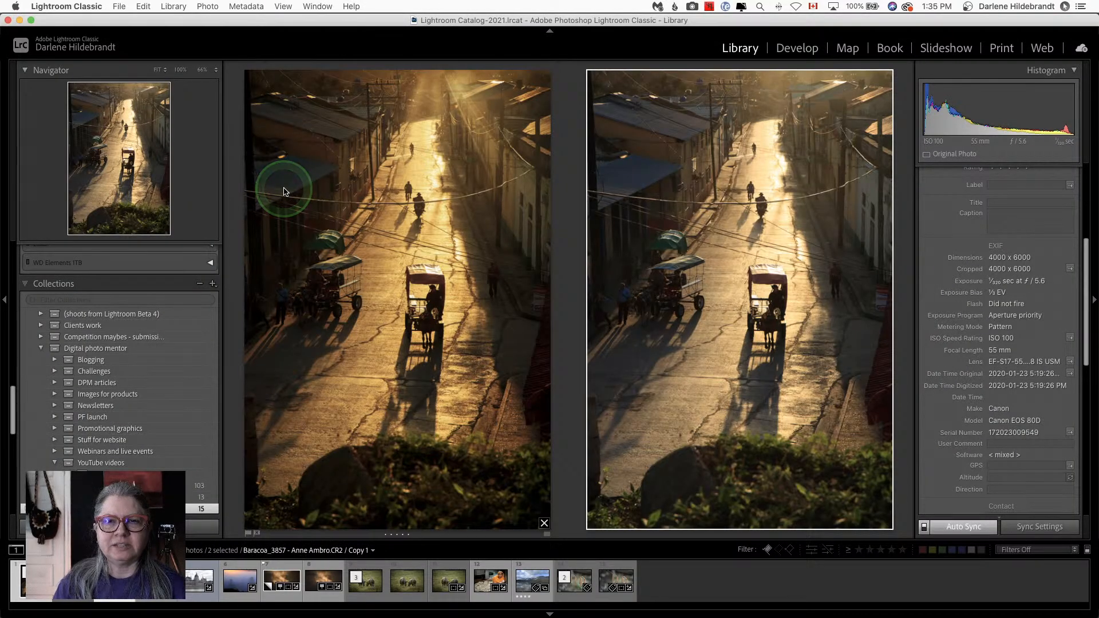
key(Tab)
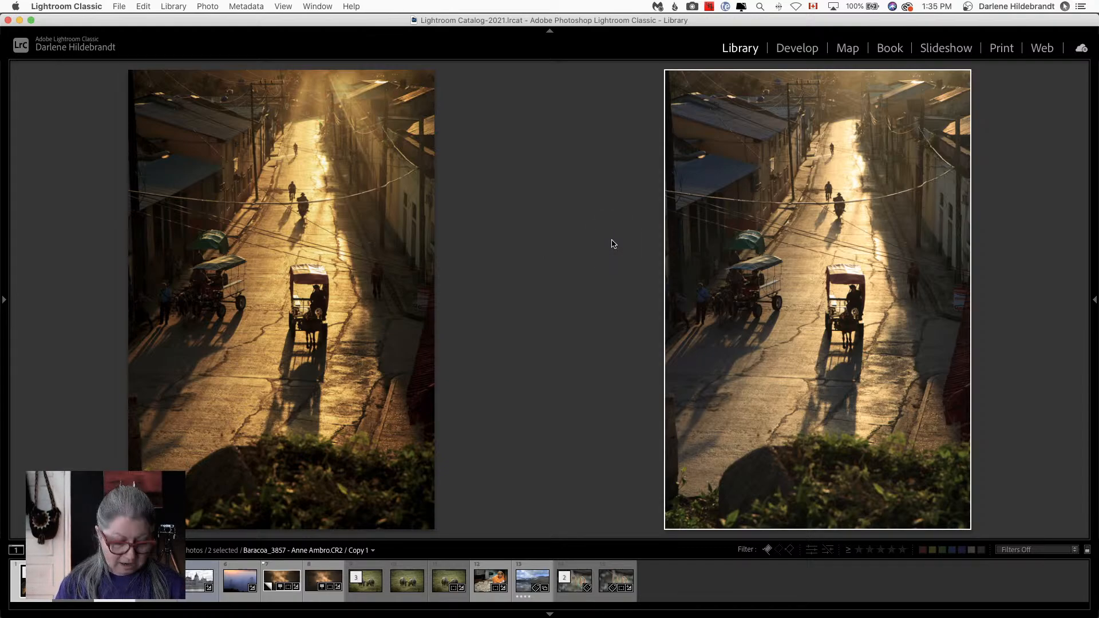
key(g)
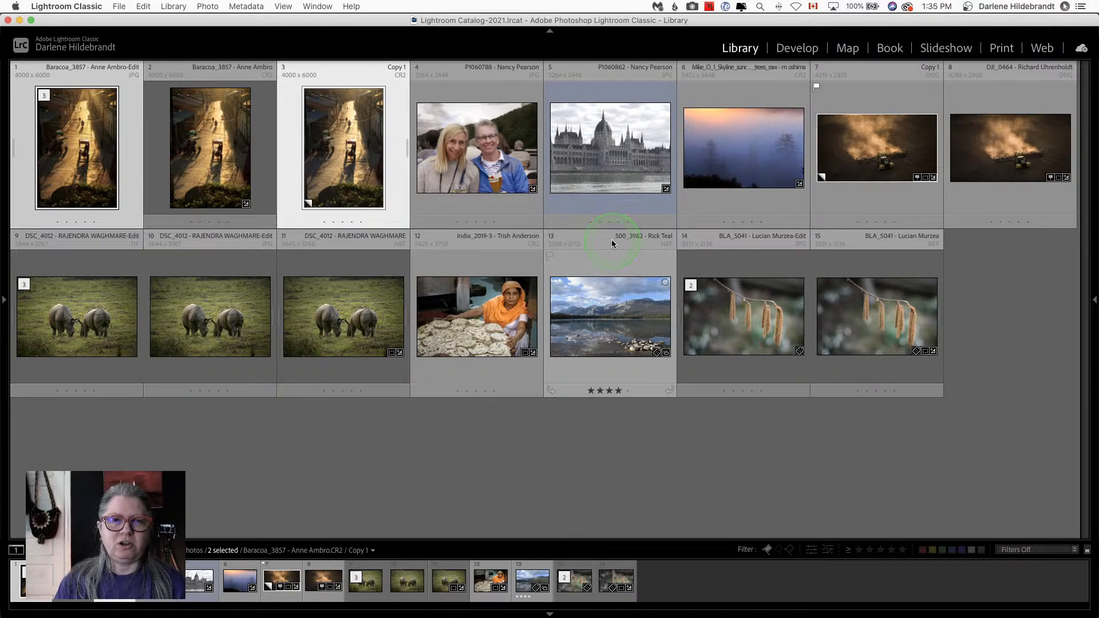
Step: Switch to Luminar AI, try the Nature collection templates on the catkins photo, and apply MicroWorld
key(super+Tab)
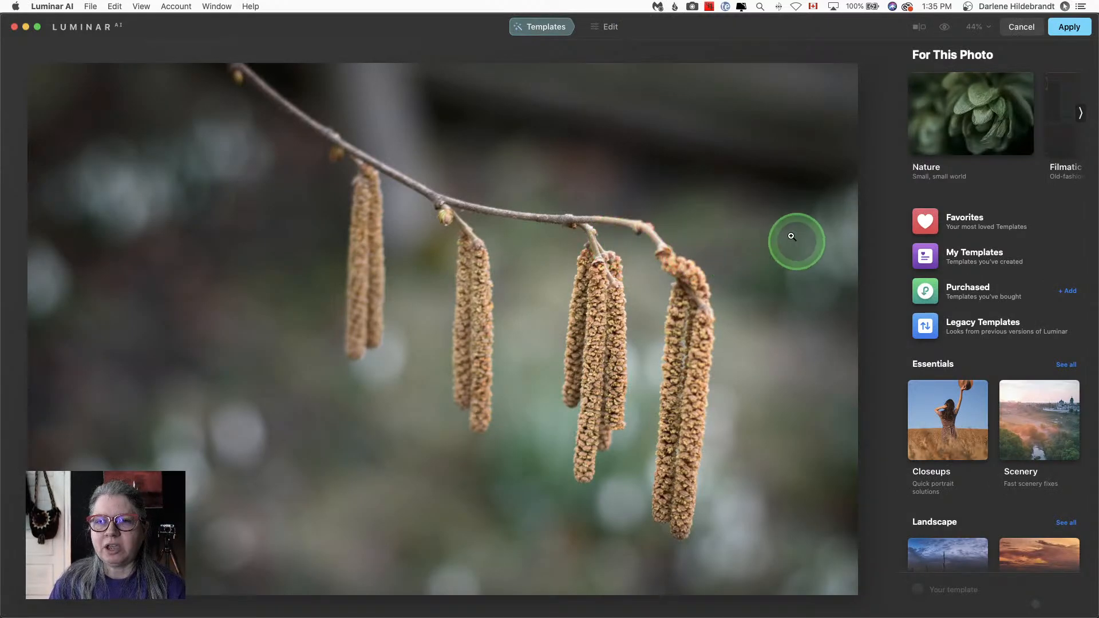
click(963, 126)
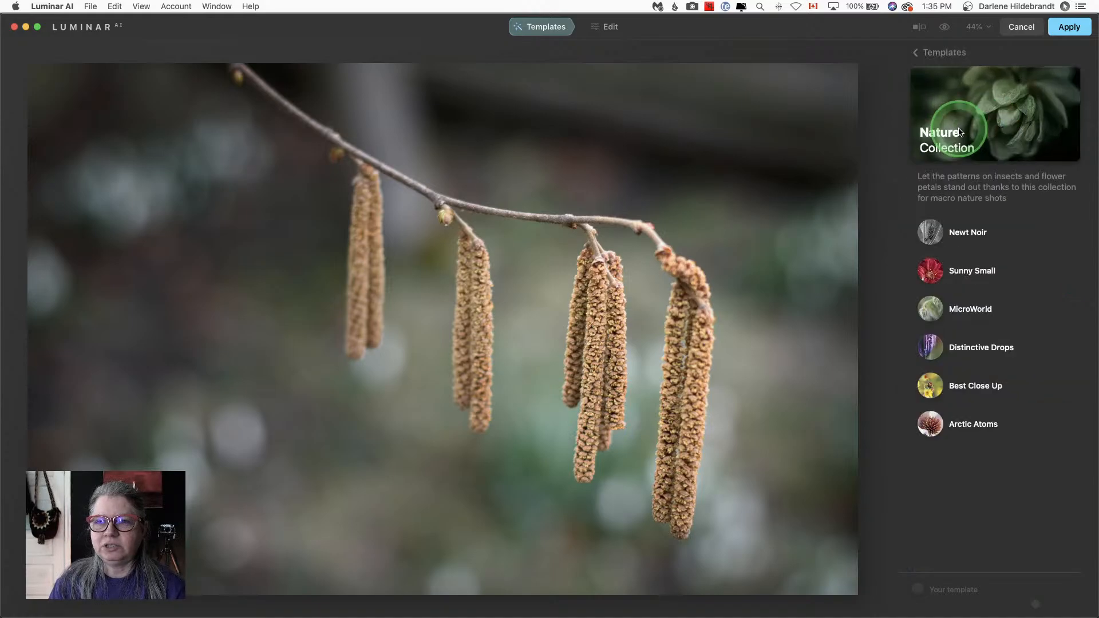
click(964, 272)
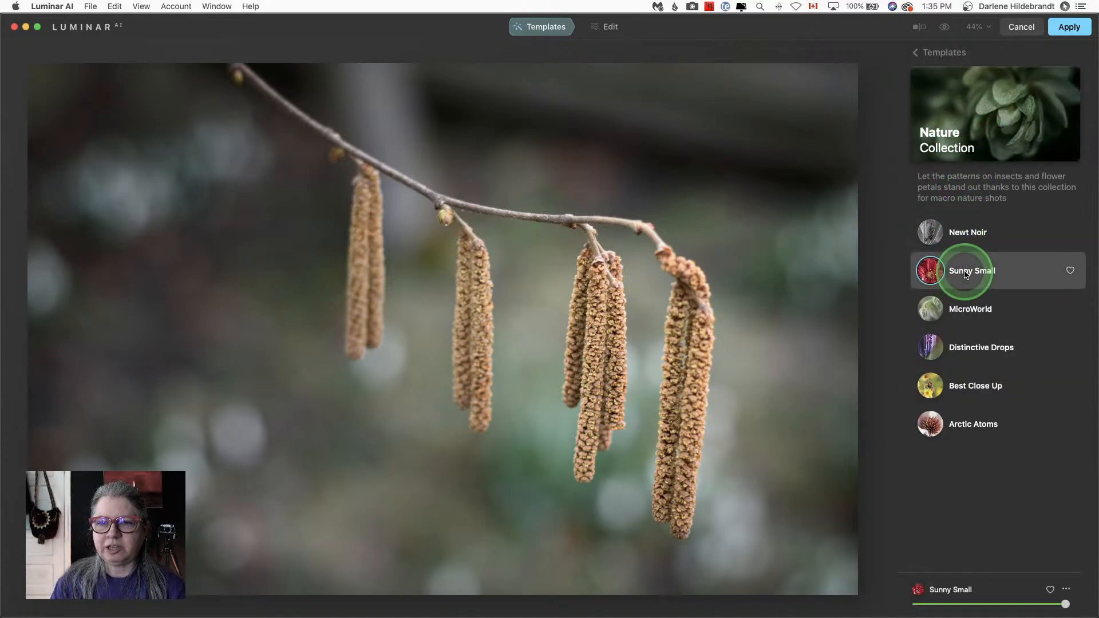
click(972, 309)
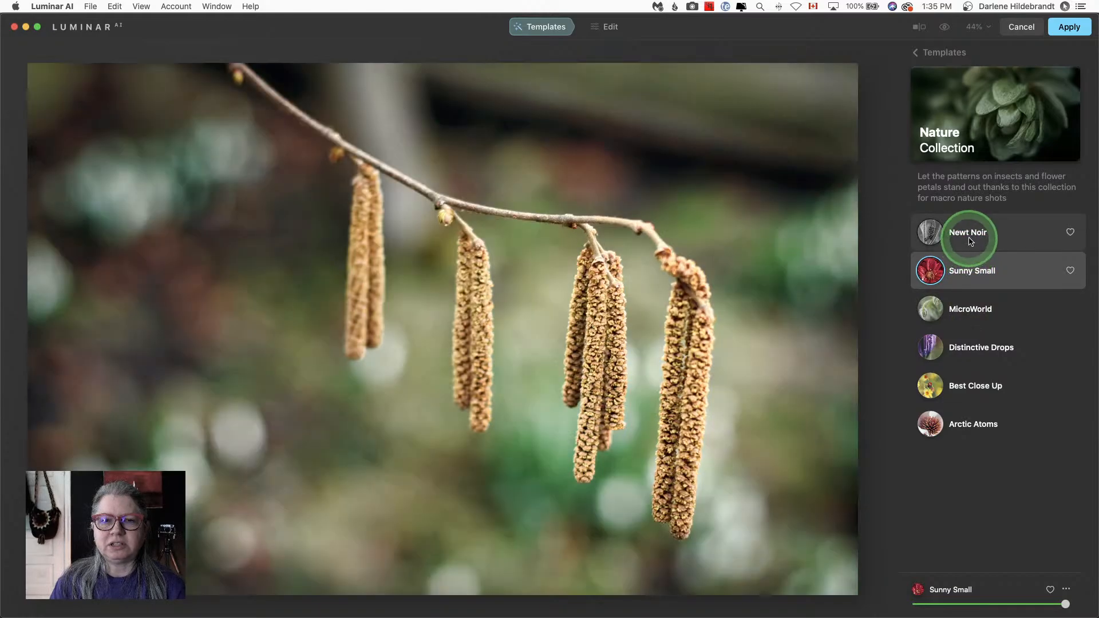
click(967, 308)
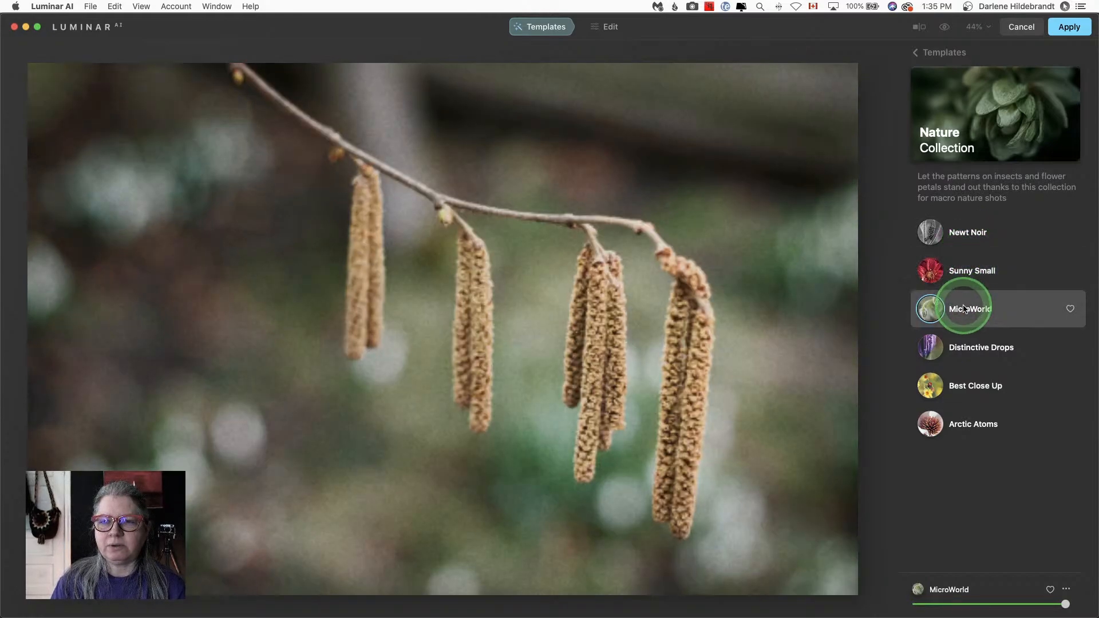
click(979, 350)
click(973, 386)
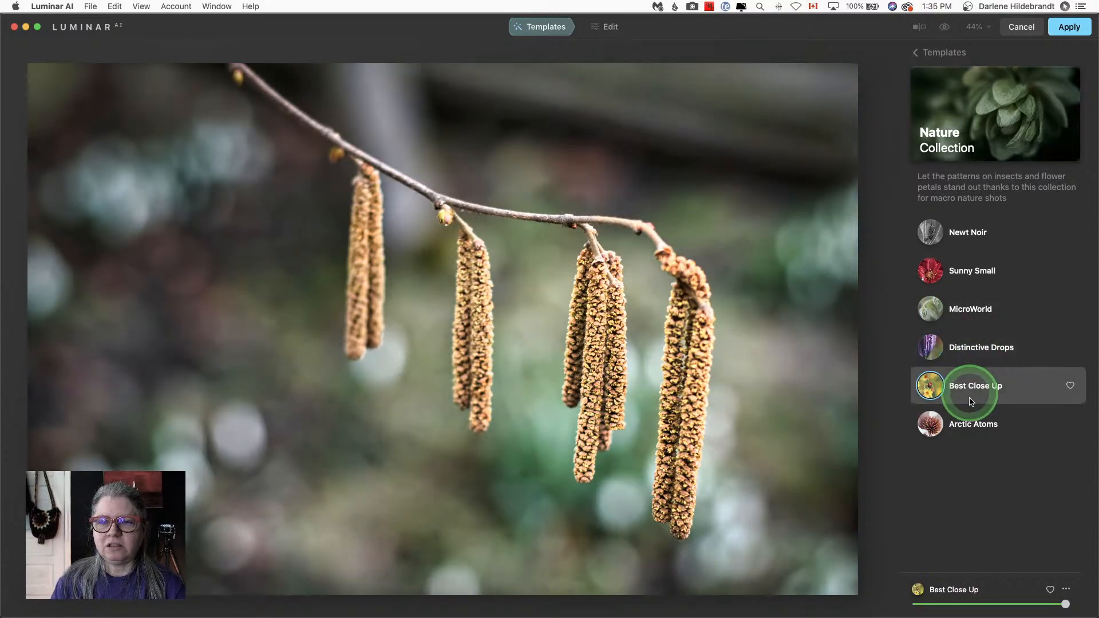
click(969, 426)
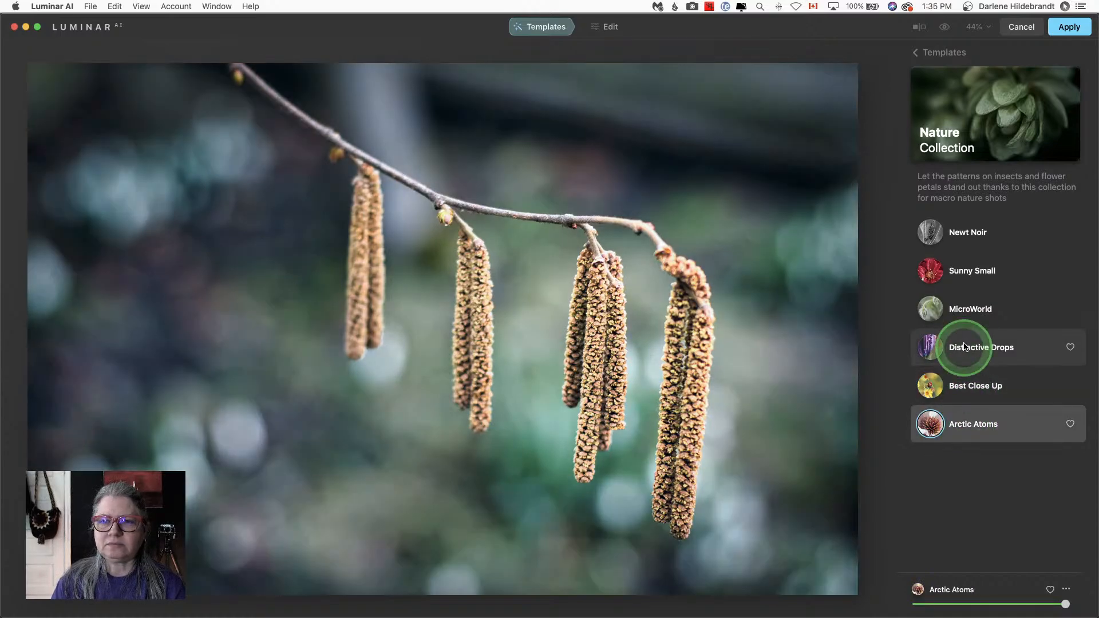
click(970, 312)
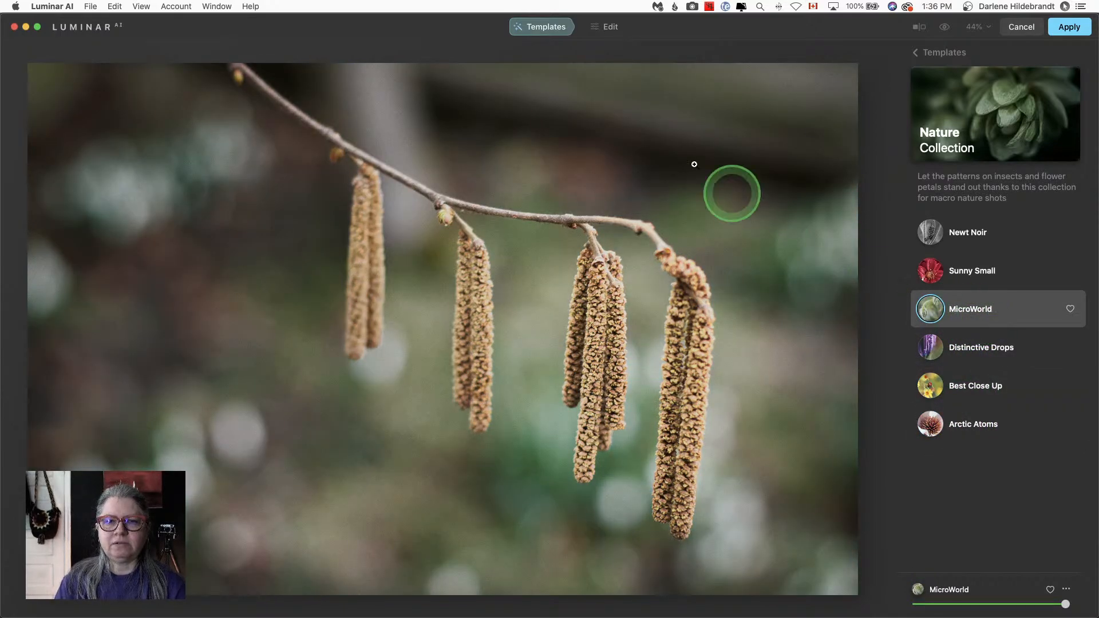
Step: Add a vignette with Amount -85, Size 26 and Feather -100, trying different Roundness values and resetting Roundness to 0
click(607, 27)
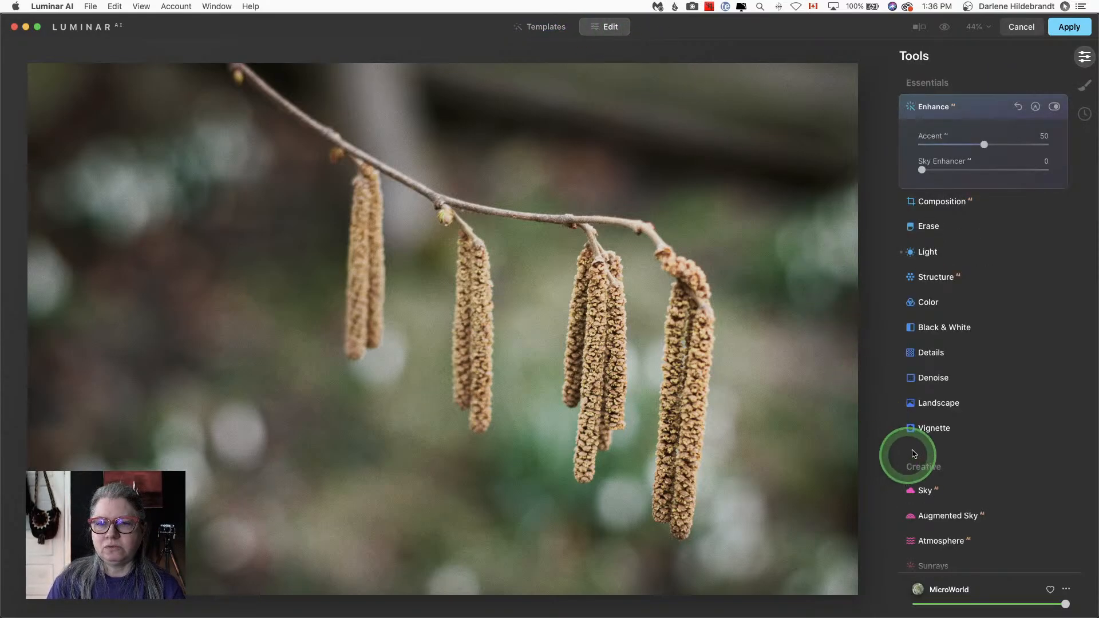
click(924, 429)
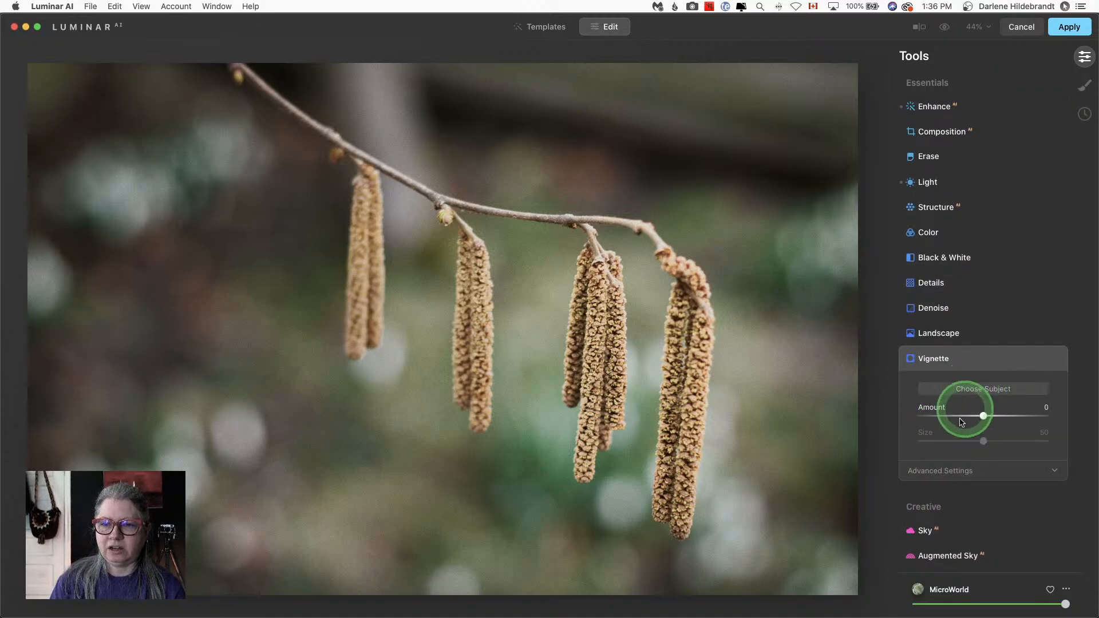
click(940, 471)
scroll(960, 379, down, 3)
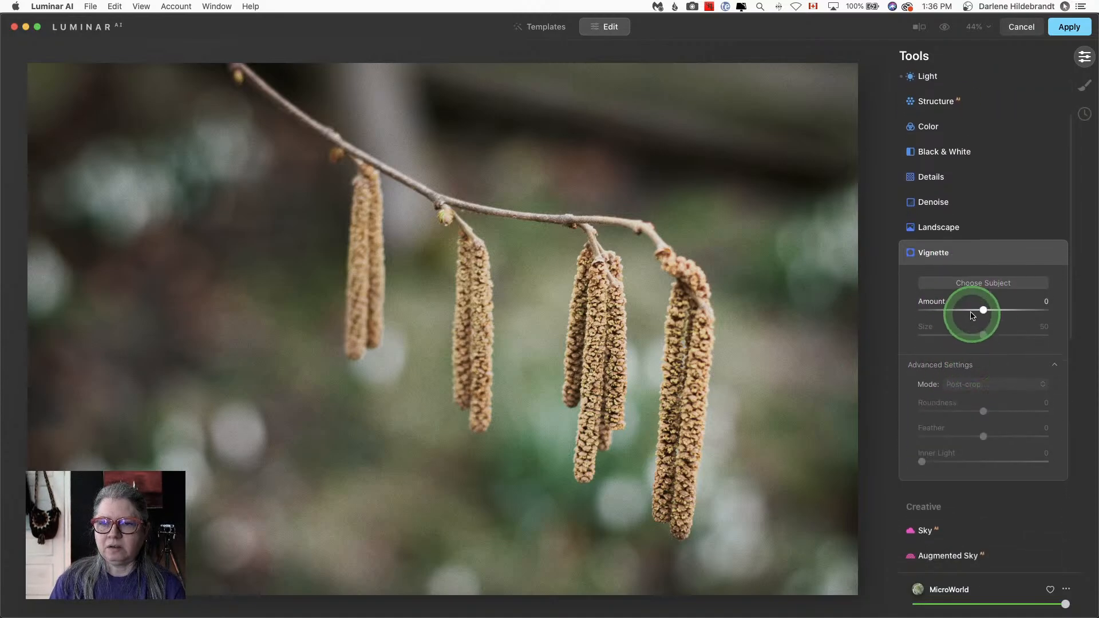
drag(977, 310, 929, 310)
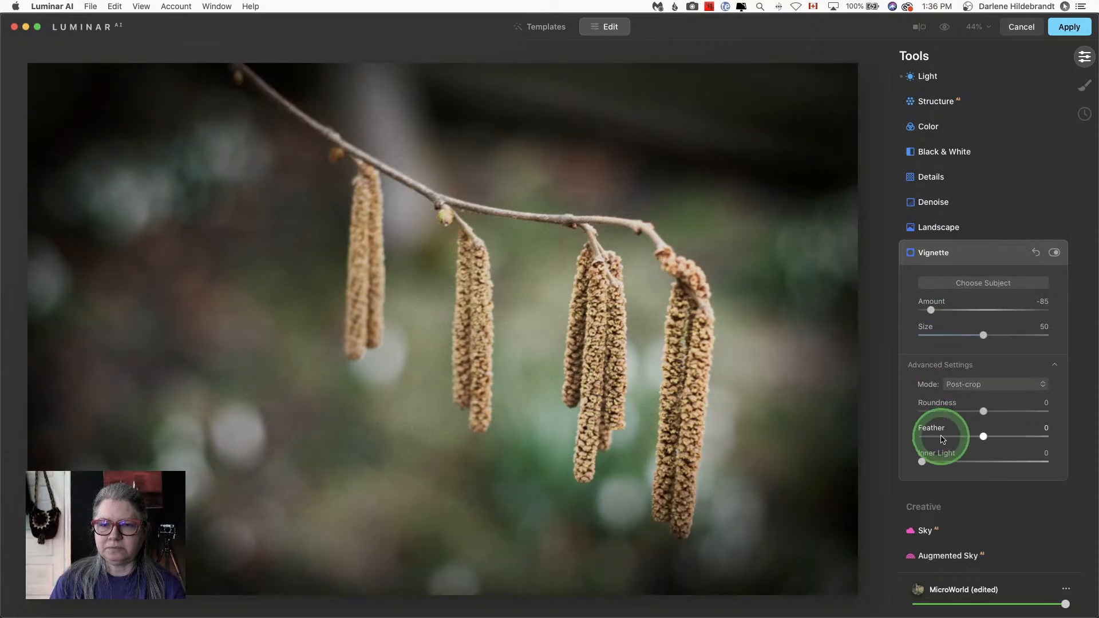
drag(942, 436, 900, 424)
drag(983, 335, 954, 334)
click(956, 412)
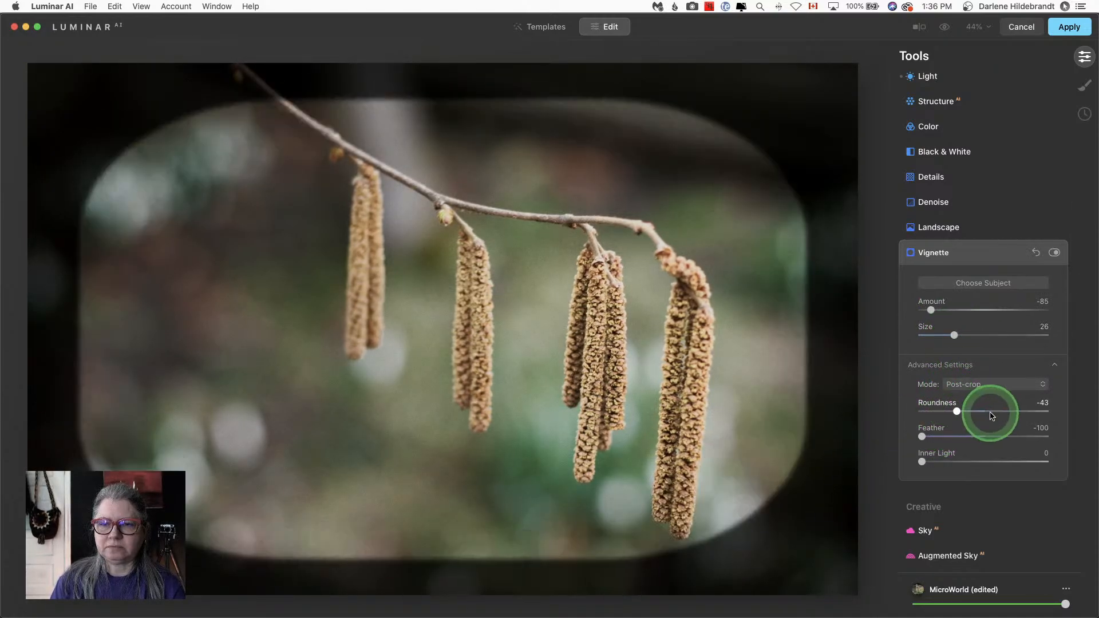
click(1020, 412)
double_click(1011, 411)
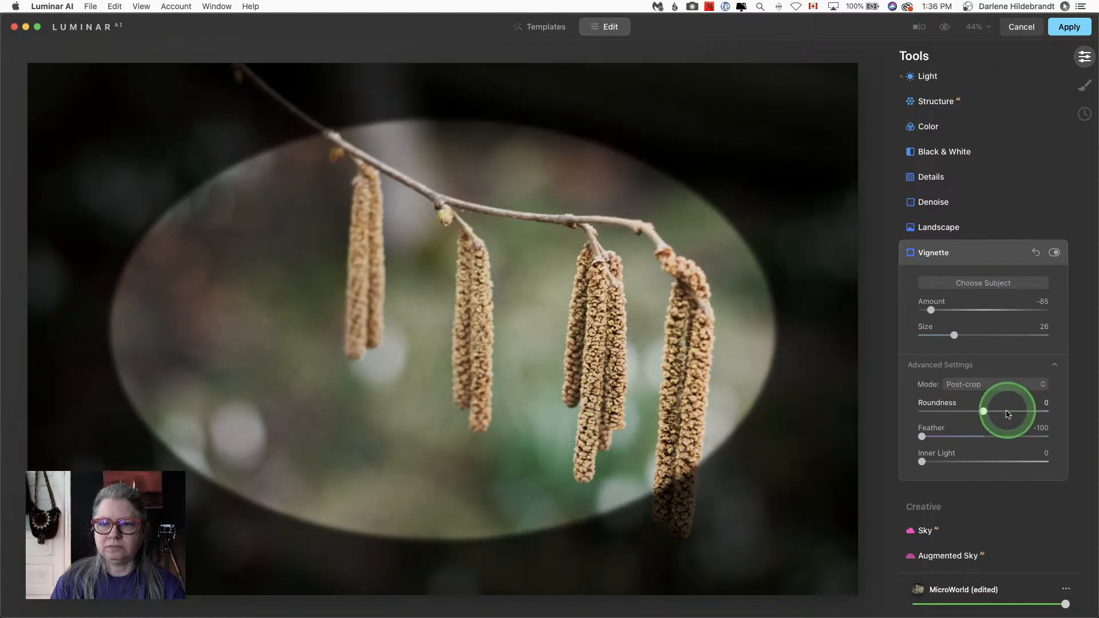
Step: Choose the vignette's subject, centering it between the second and third groups of catkins
click(946, 285)
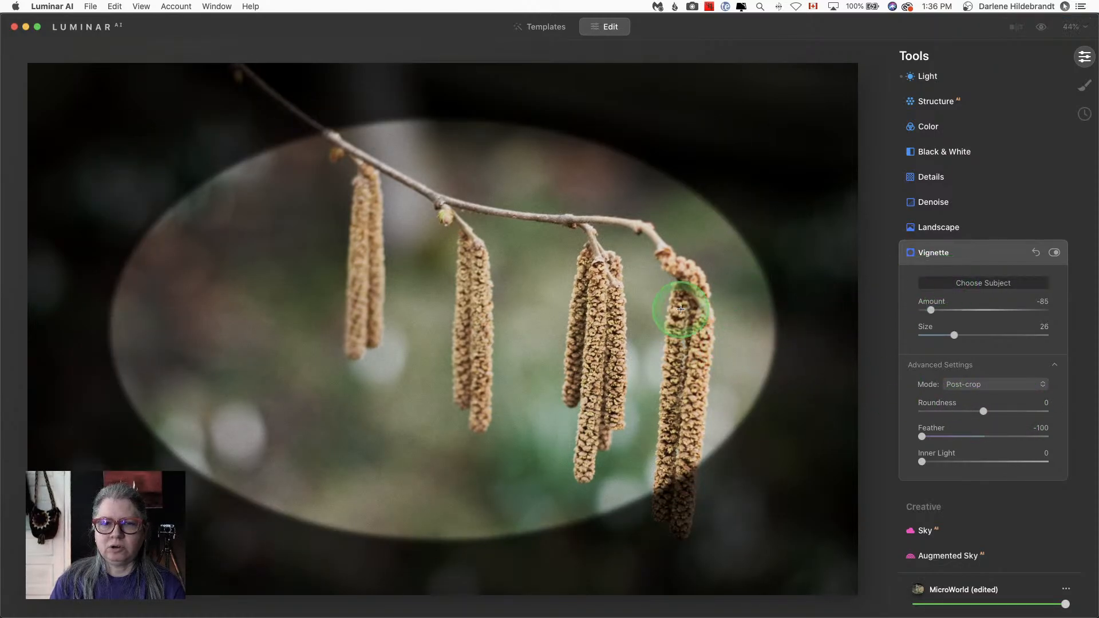
click(635, 325)
click(528, 361)
click(535, 370)
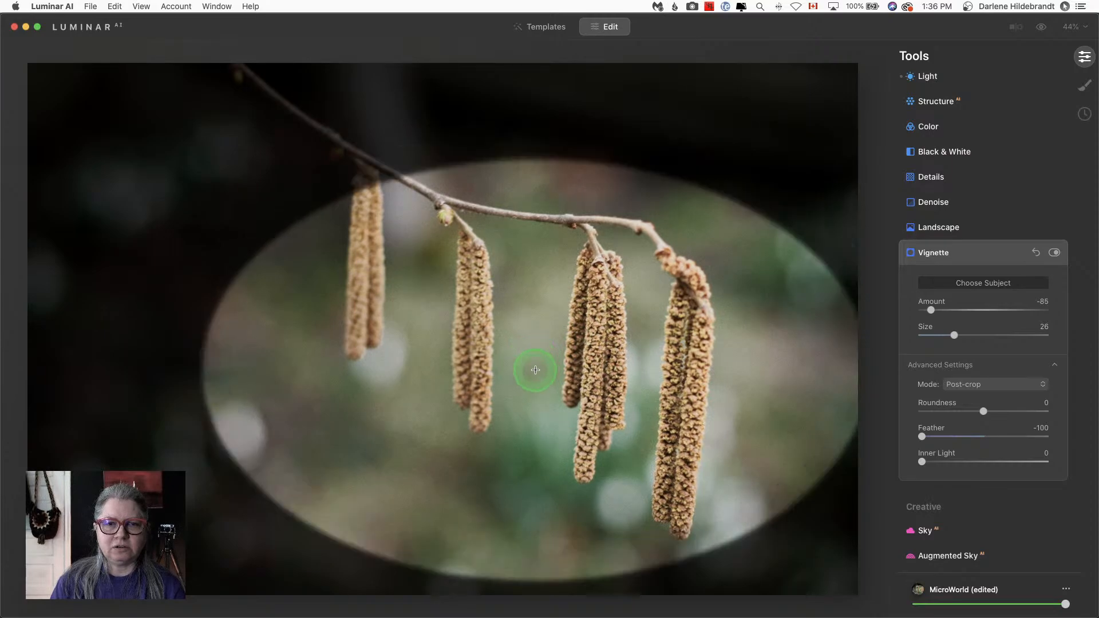
click(560, 352)
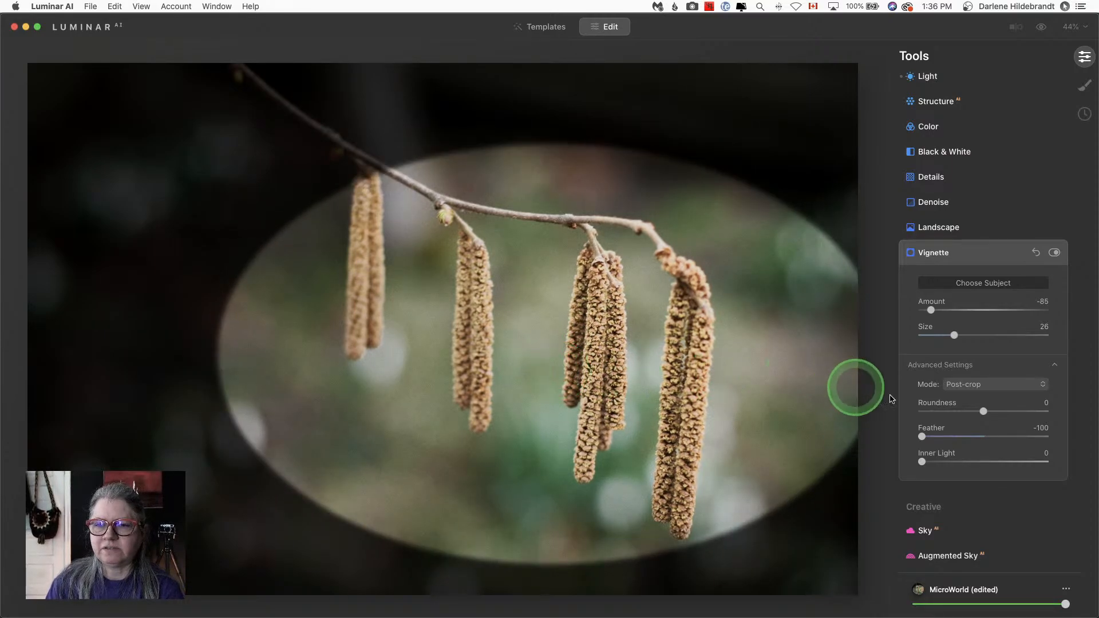
Step: Soften the vignette with Feather 34 and Amount about -49, and close its settings
click(1002, 436)
drag(931, 310, 957, 312)
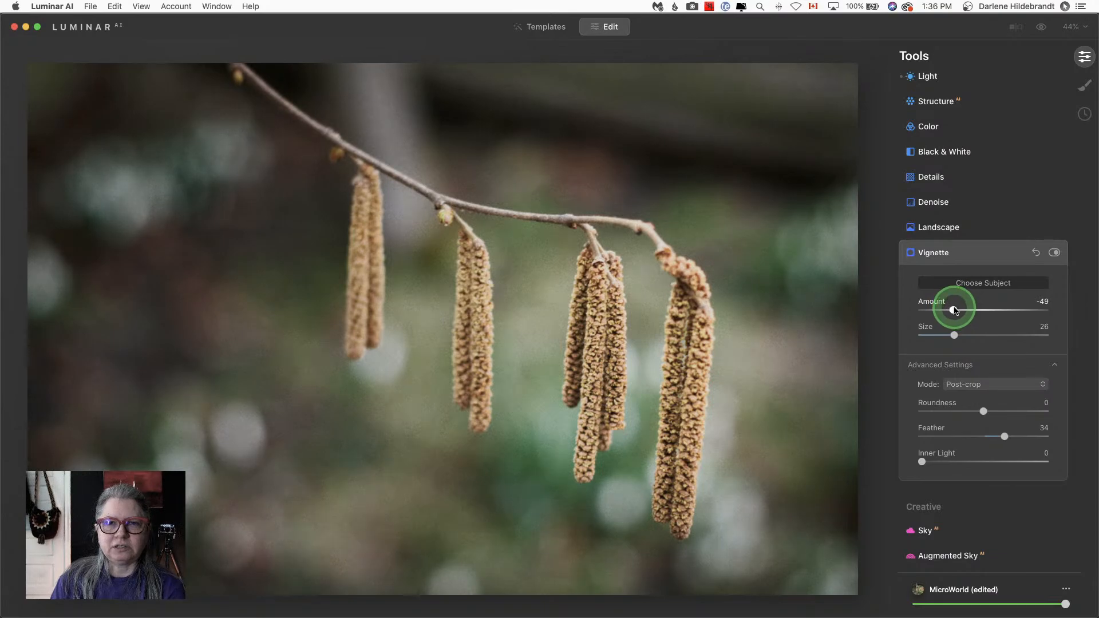
click(968, 252)
Step: Try the Manhattan LUT in the Mood tool and set its Amount to 75
scroll(971, 255, down, 2)
scroll(971, 256, down, 5)
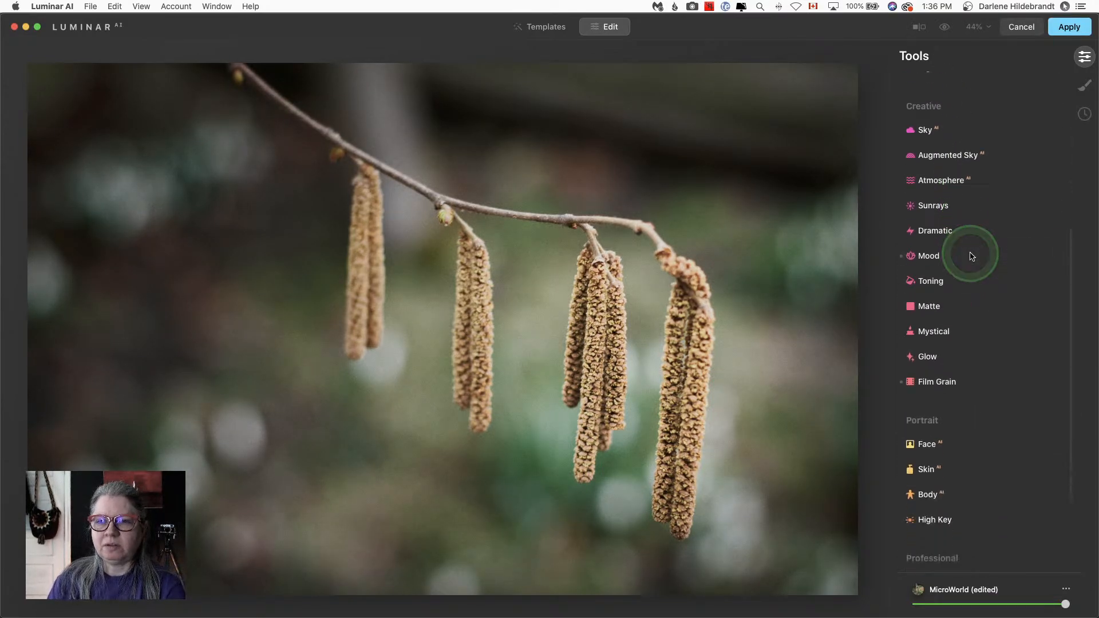
click(957, 252)
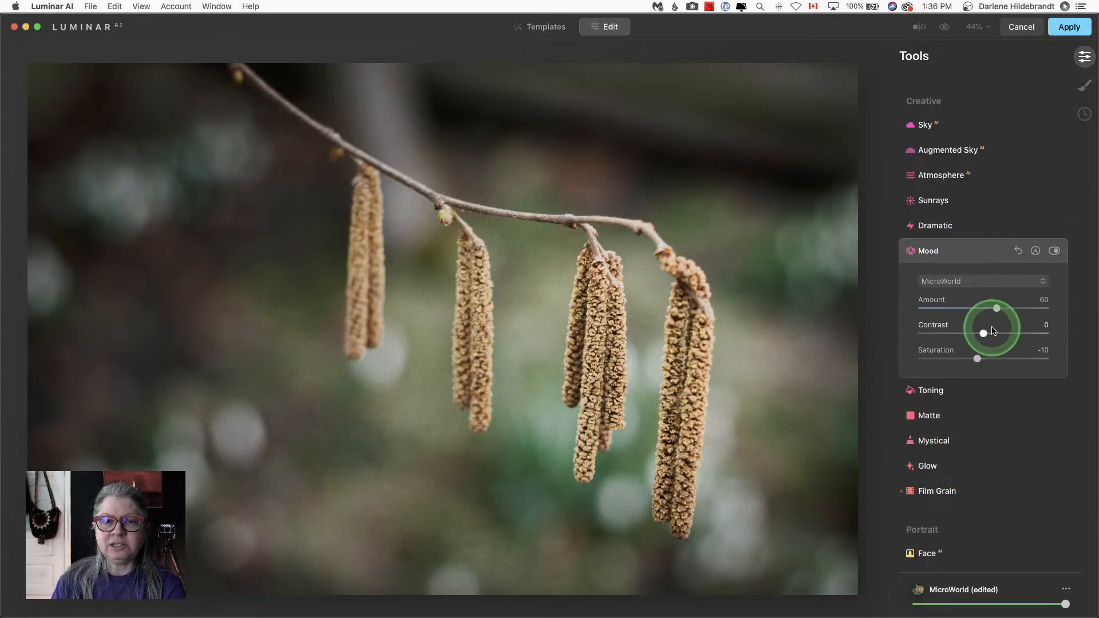
click(957, 283)
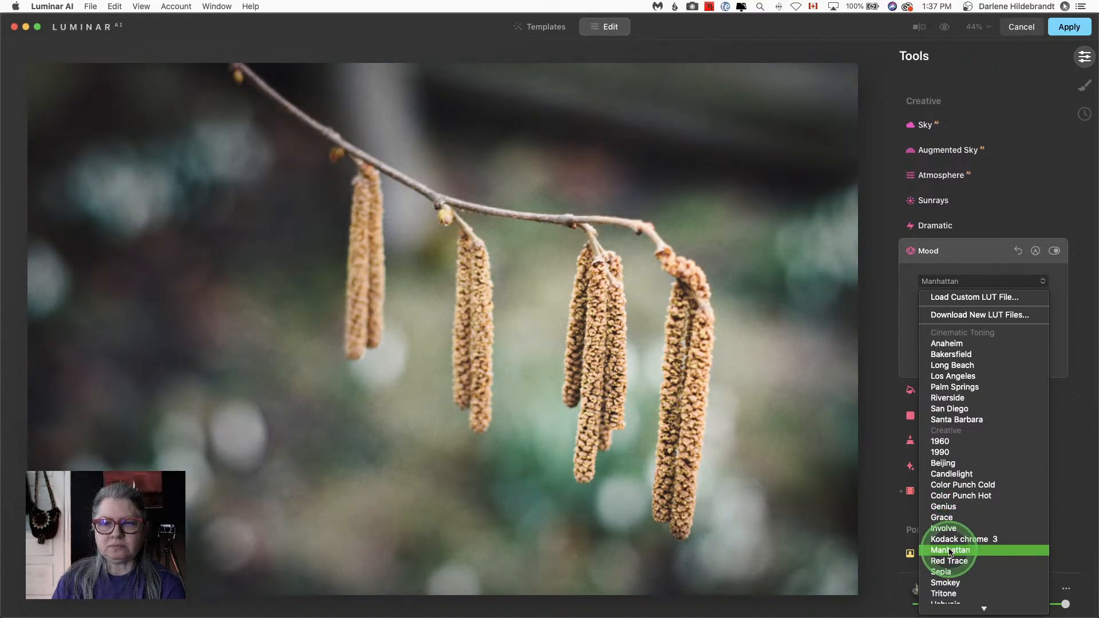
click(950, 552)
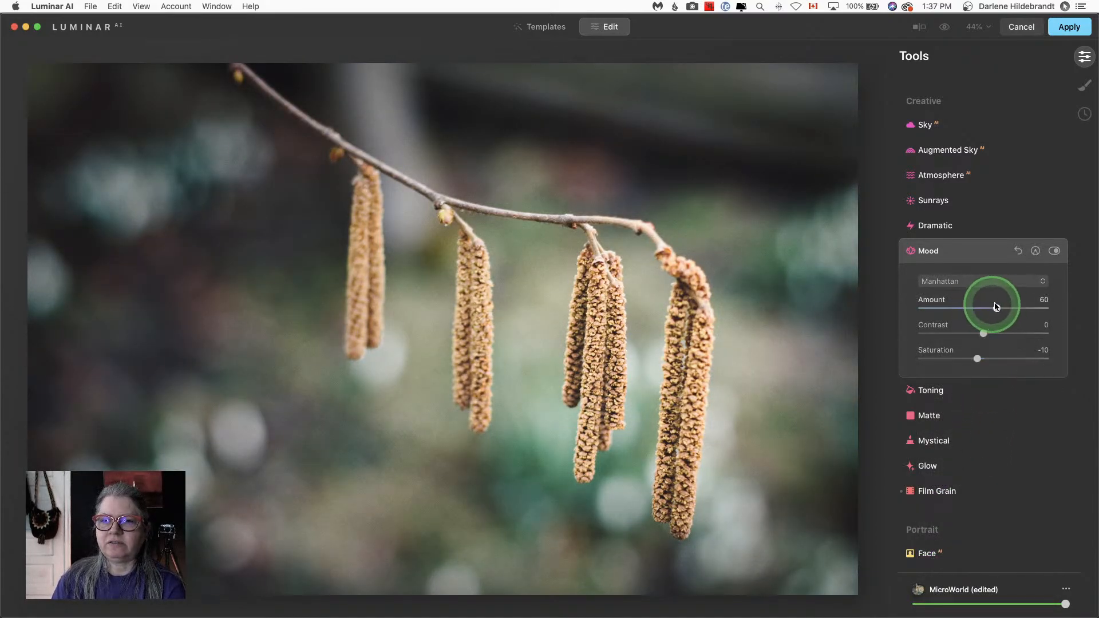
mouse_move(996, 307)
mouse_down()
mouse_move(910, 301)
mouse_move(1003, 312)
mouse_up()
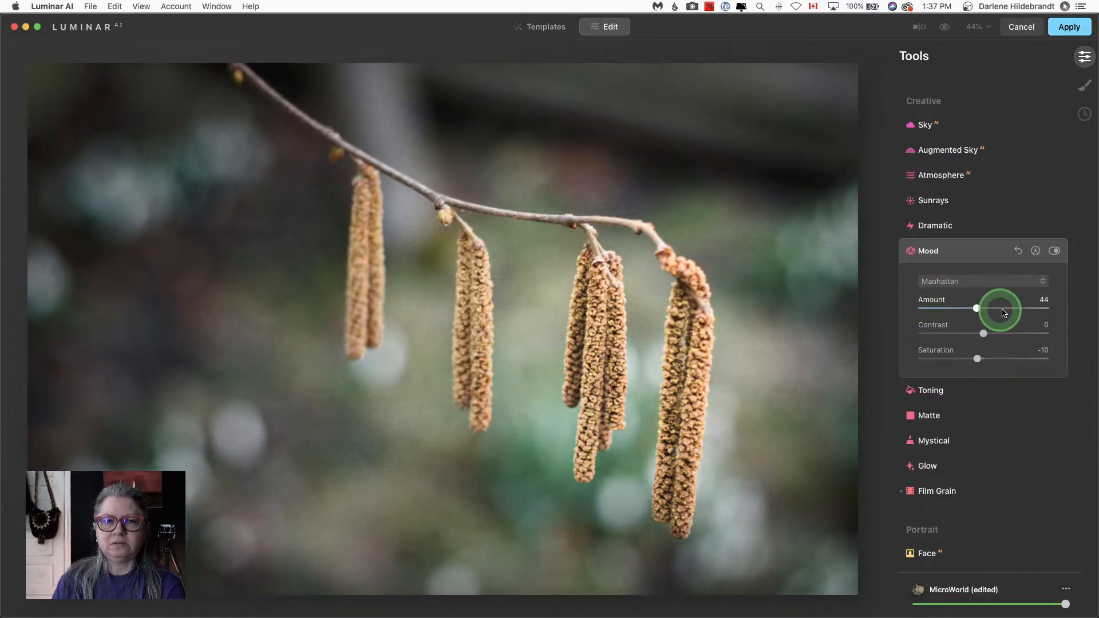
Step: Set the Mood LUT to Sepia, try it at full strength, and reduce its Amount to 28
click(941, 281)
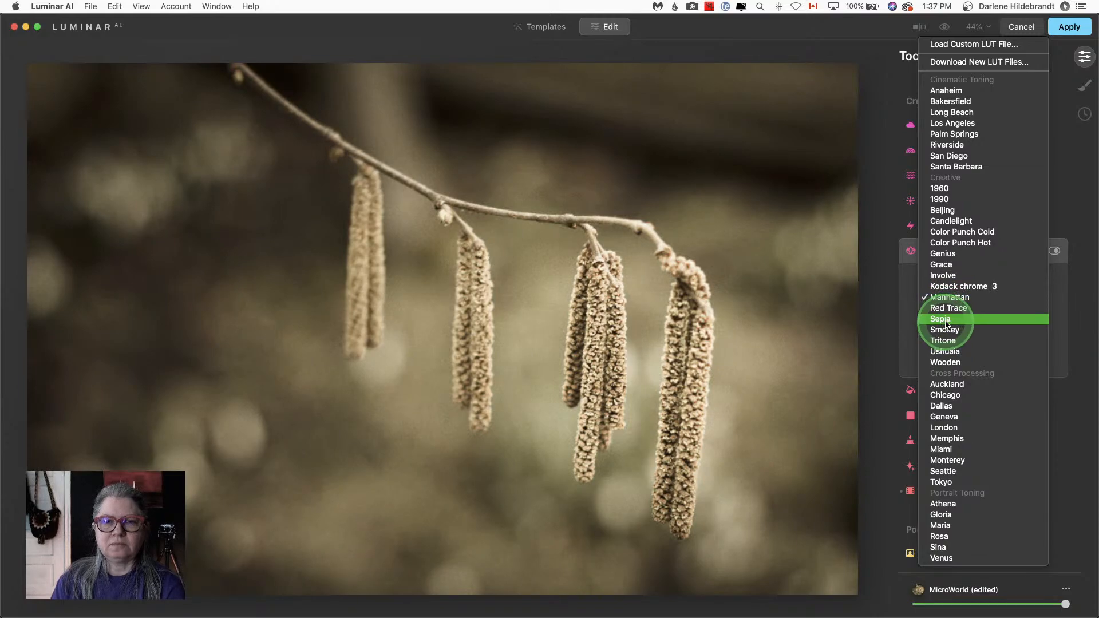
click(945, 322)
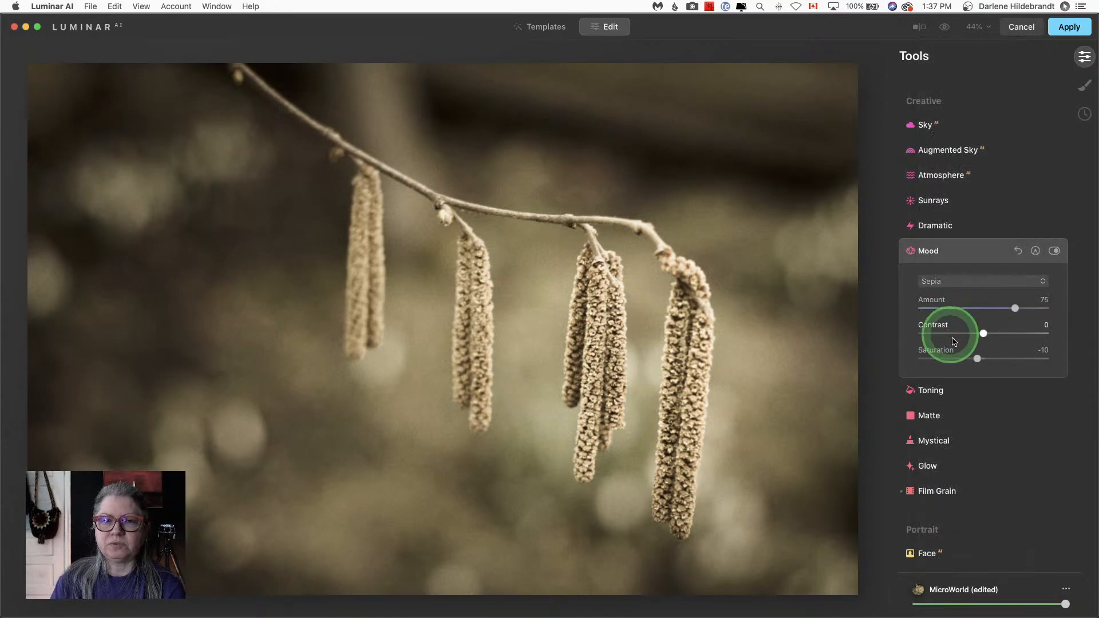
drag(1015, 310, 1076, 307)
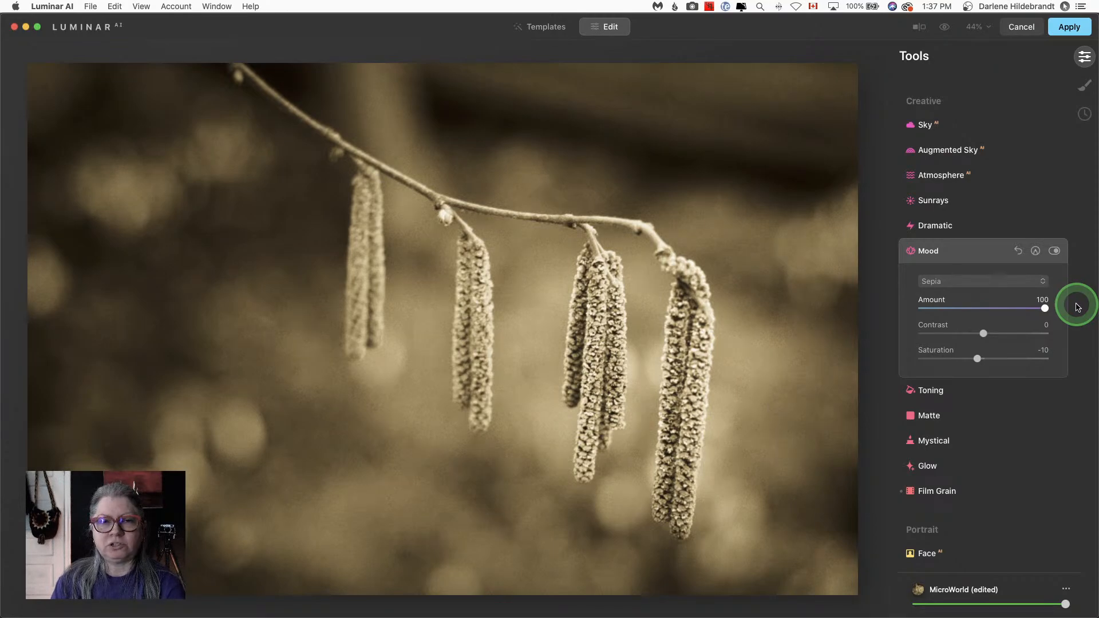
drag(1076, 307, 953, 309)
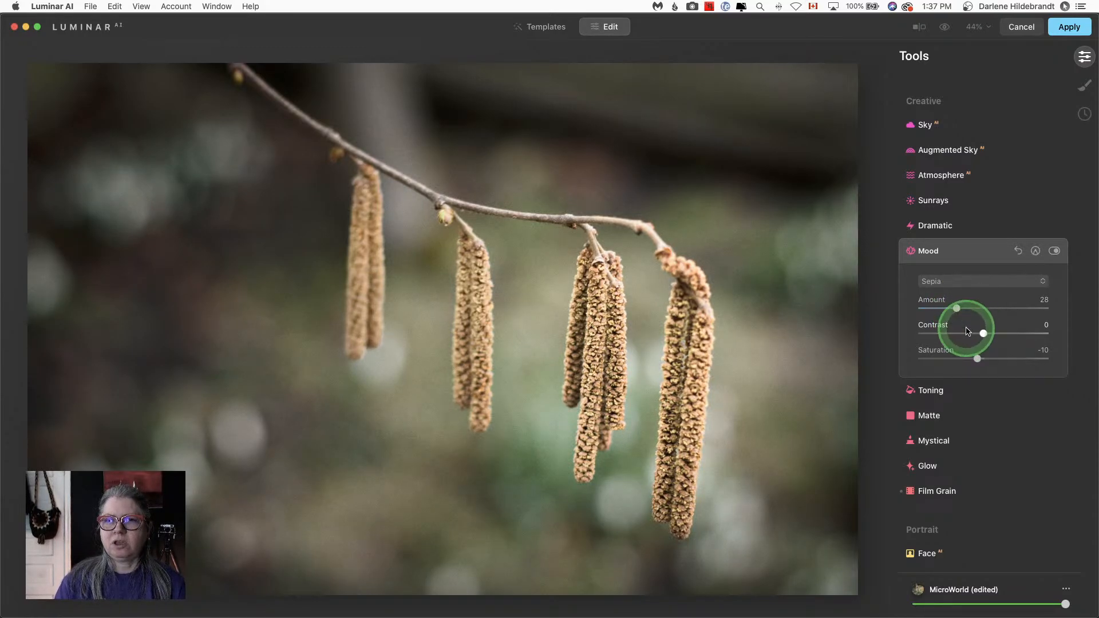
Step: Add a Texture layer to the catkins photo in Local Masking
click(1085, 87)
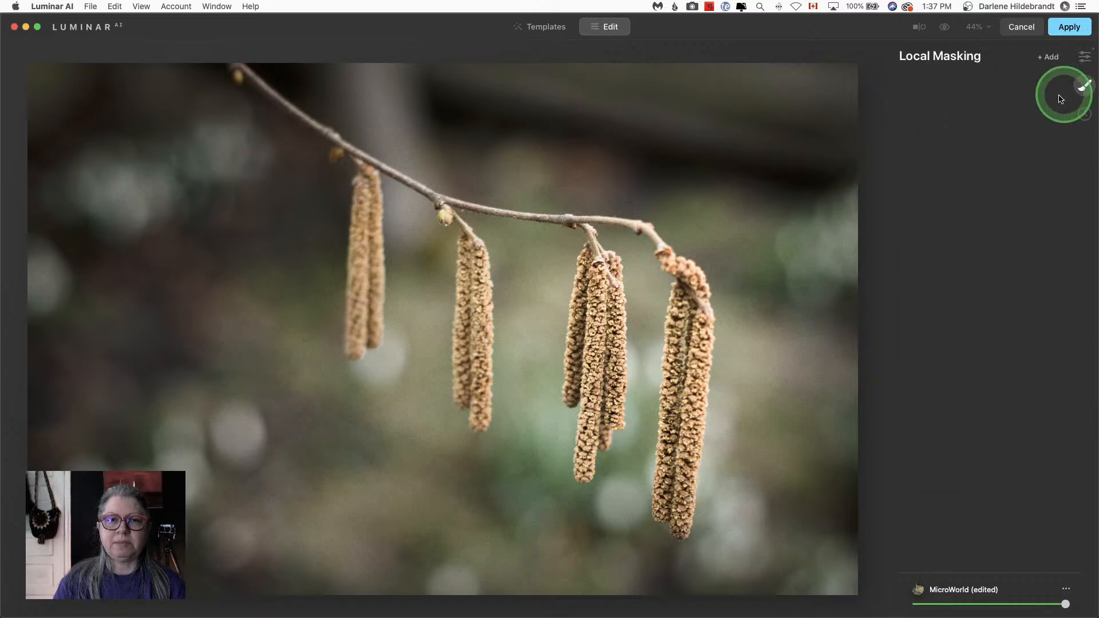
click(1050, 59)
click(1028, 84)
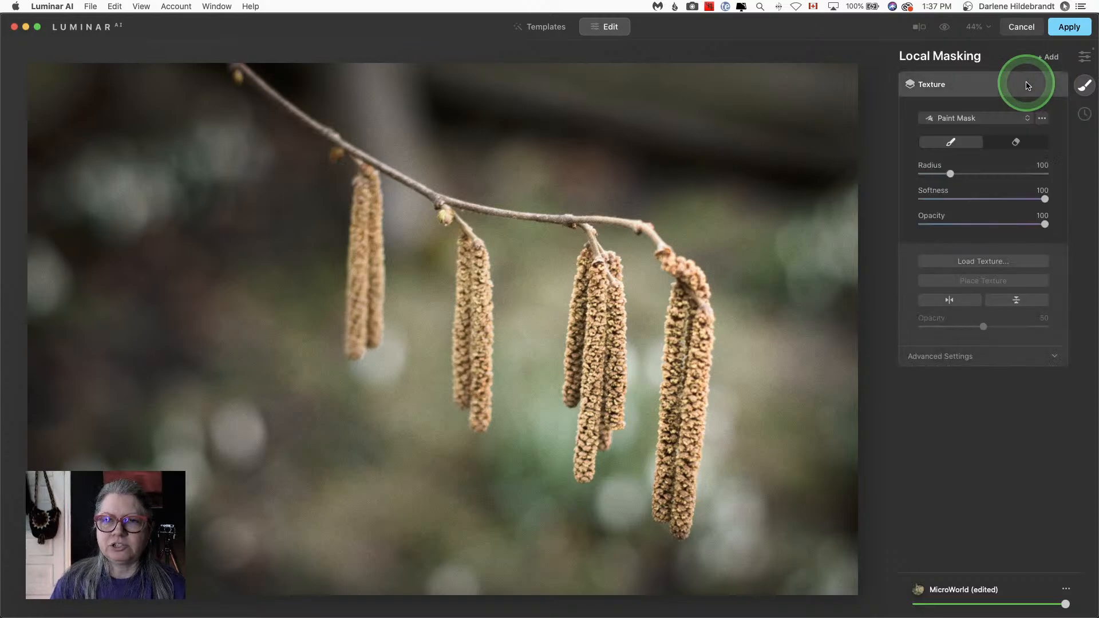
Step: Preview the texture pack images and load DPM-Texture-Pack-One-06.jpg into the Texture layer
click(972, 262)
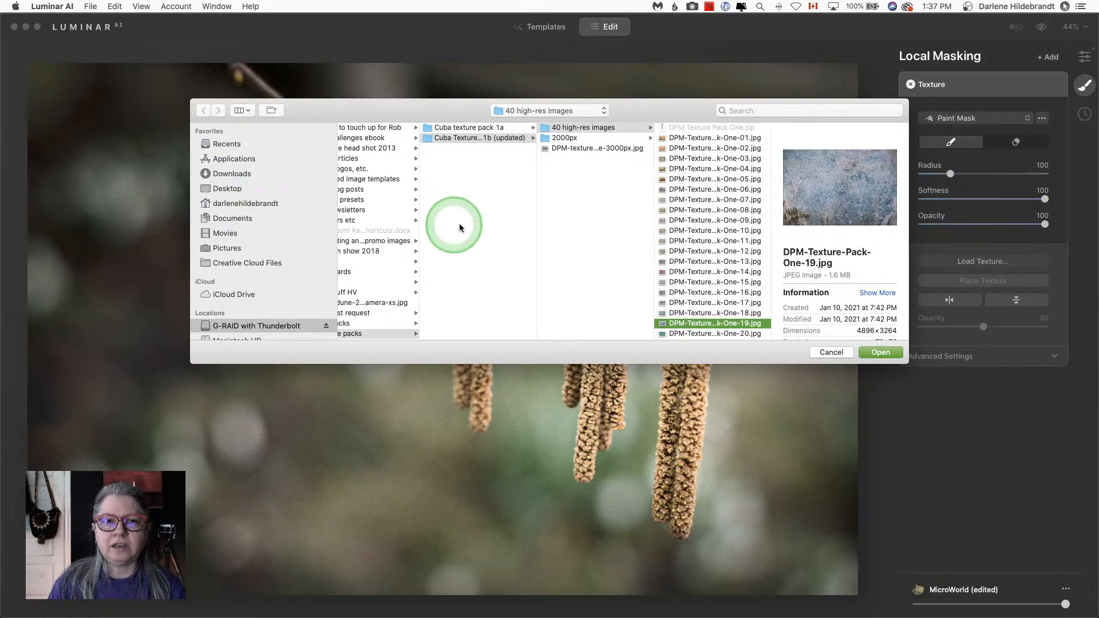
click(701, 139)
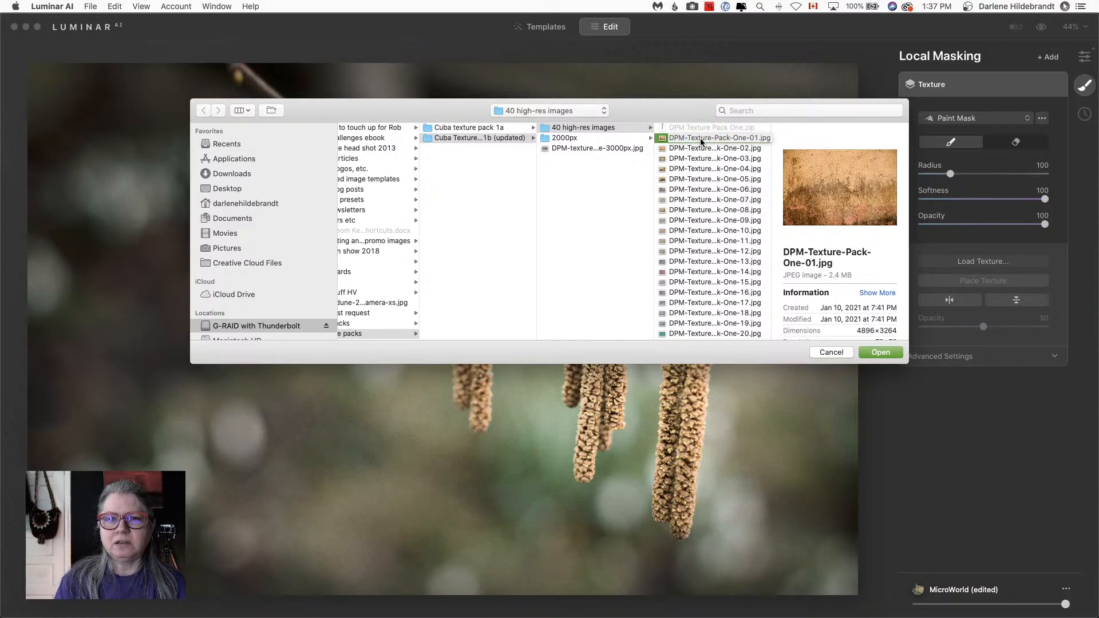
key(space)
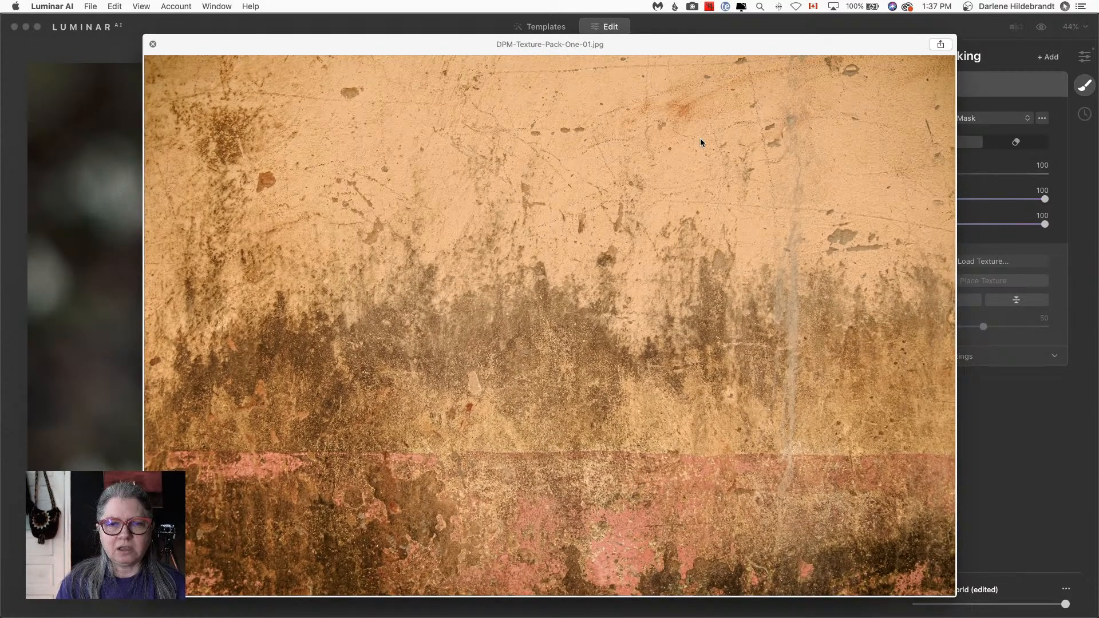
key(Down)
key(Down)
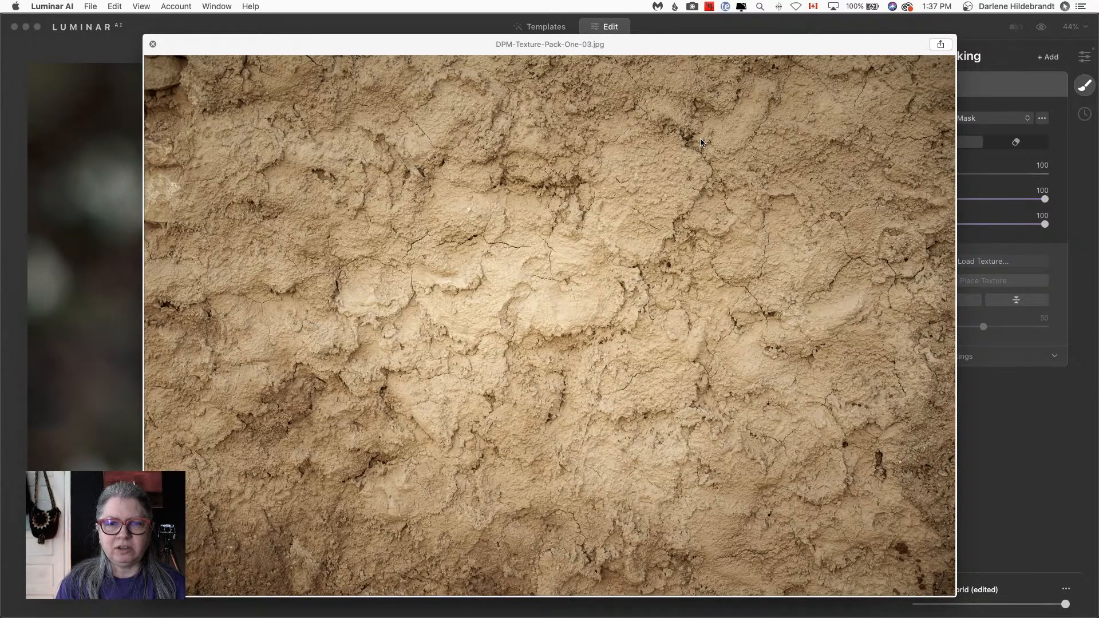
key(Down)
key(Down)
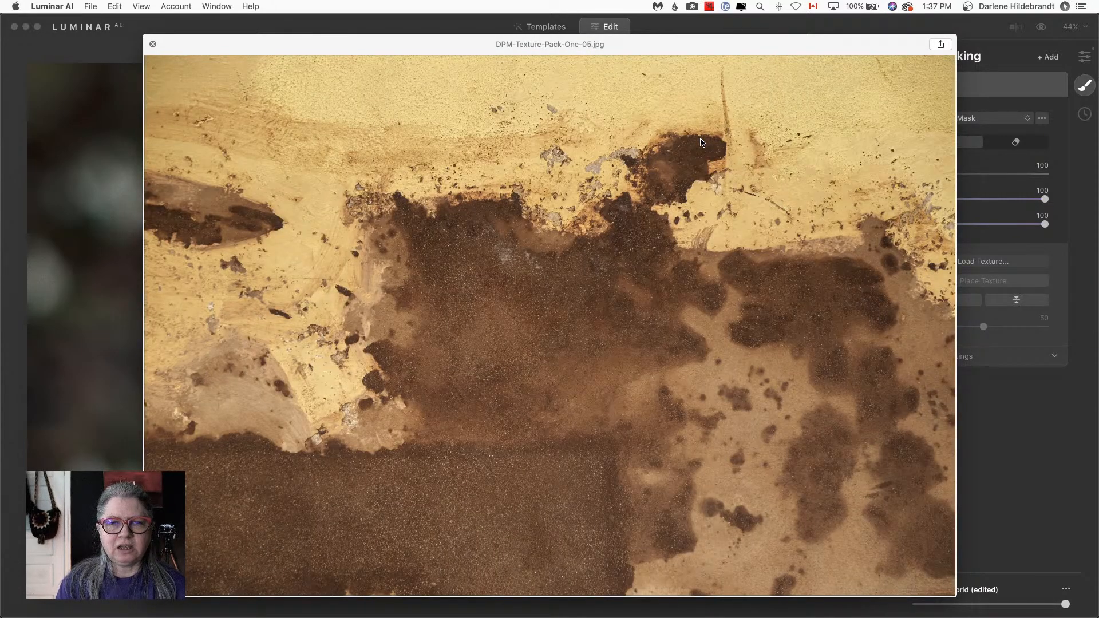
key(Down)
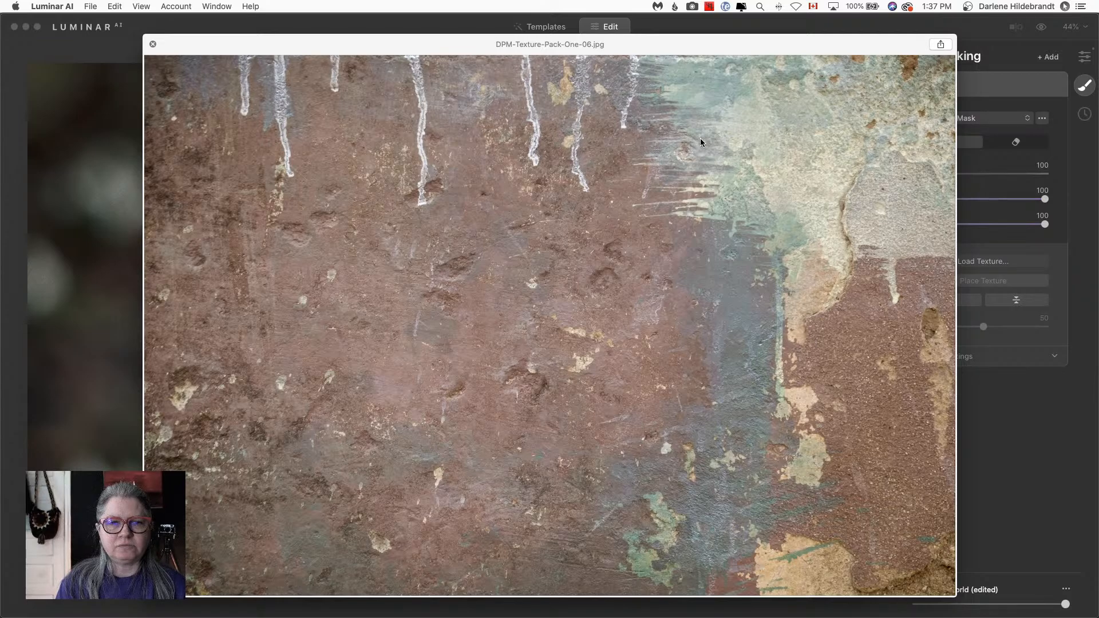
key(Down)
key(Up)
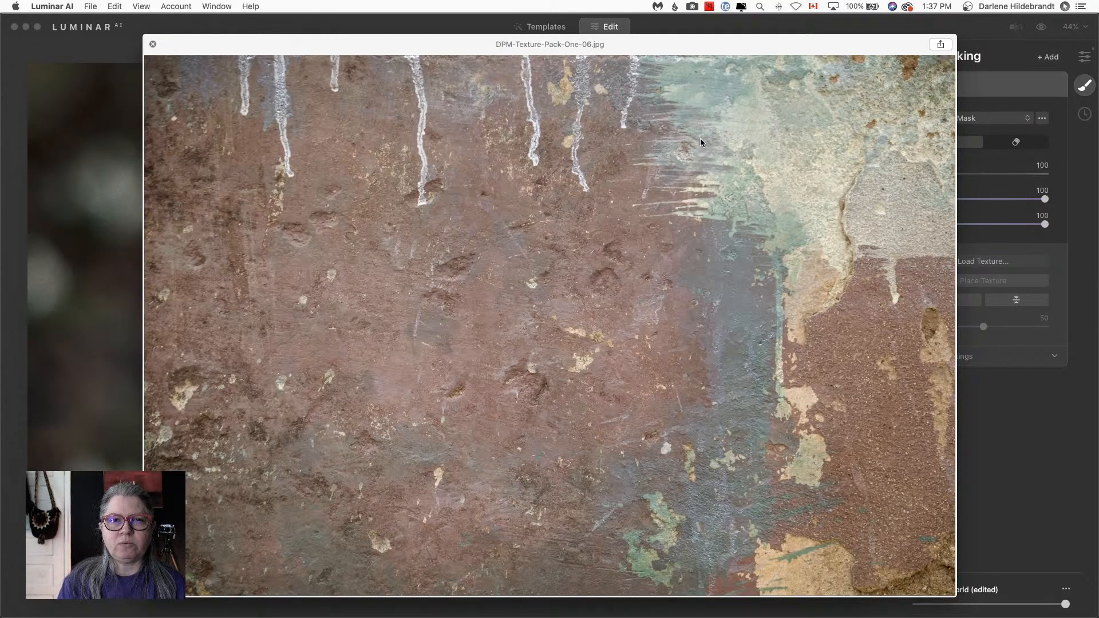
key(space)
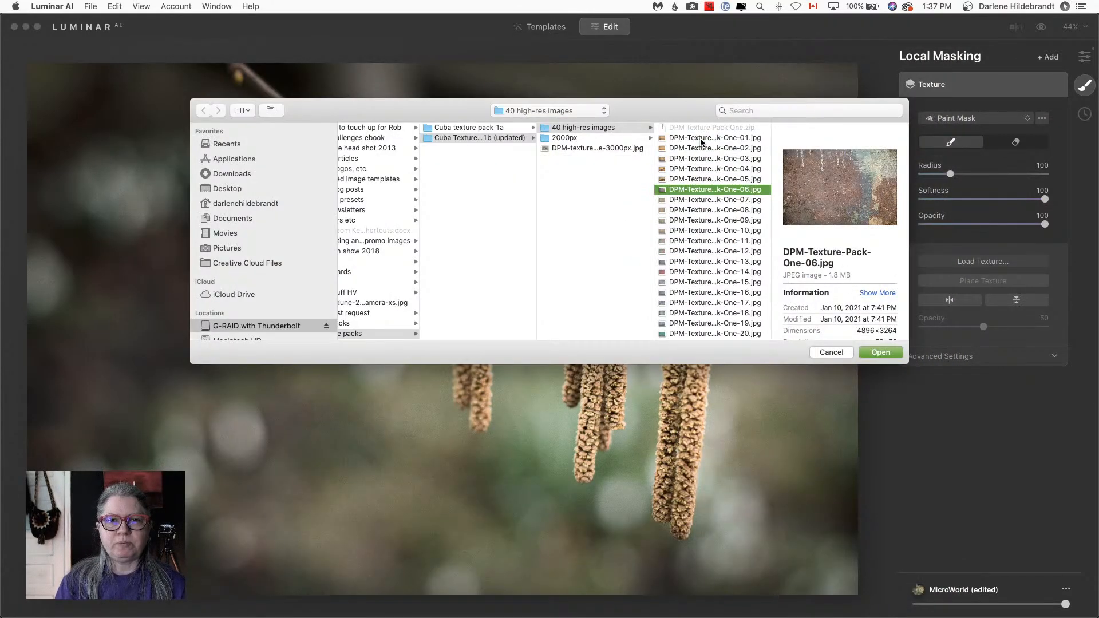
key(Return)
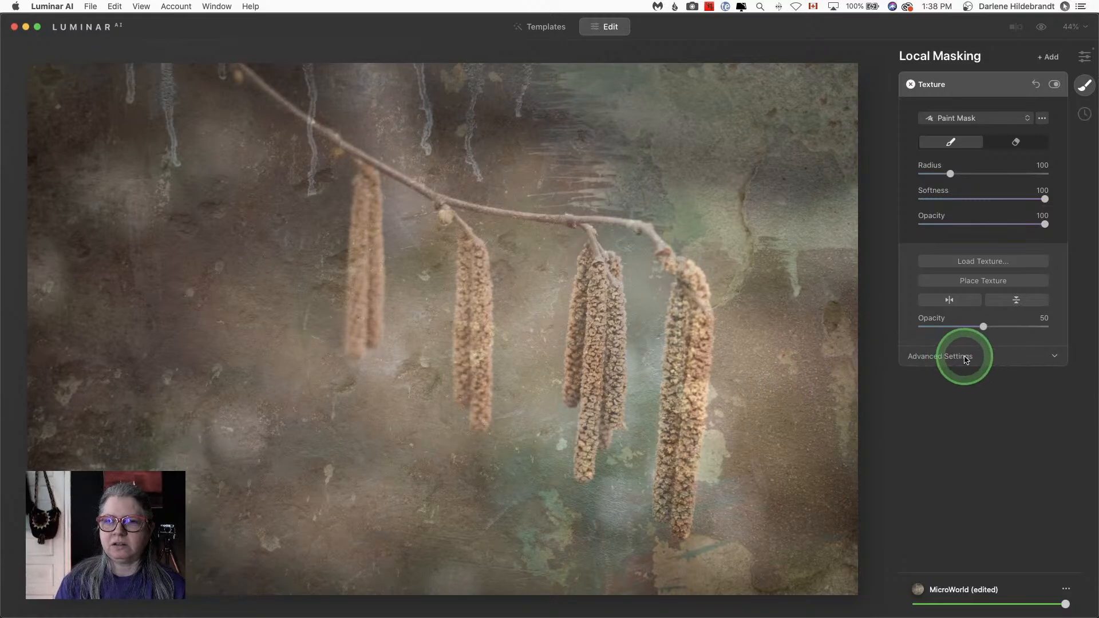
Step: Set the texture's Opacity to 47, Blend to Overlay, Contrast to 17 and Saturation to -100
click(970, 359)
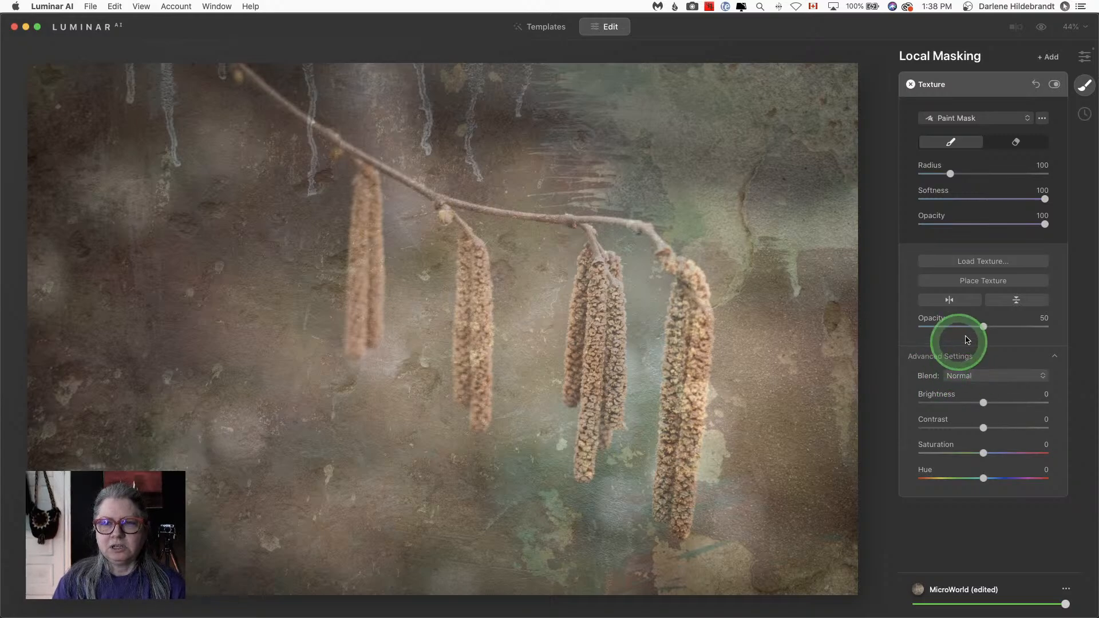
mouse_move(983, 327)
mouse_down()
mouse_move(1067, 328)
mouse_move(822, 335)
mouse_move(1074, 336)
mouse_move(822, 332)
mouse_move(985, 327)
mouse_up()
click(970, 375)
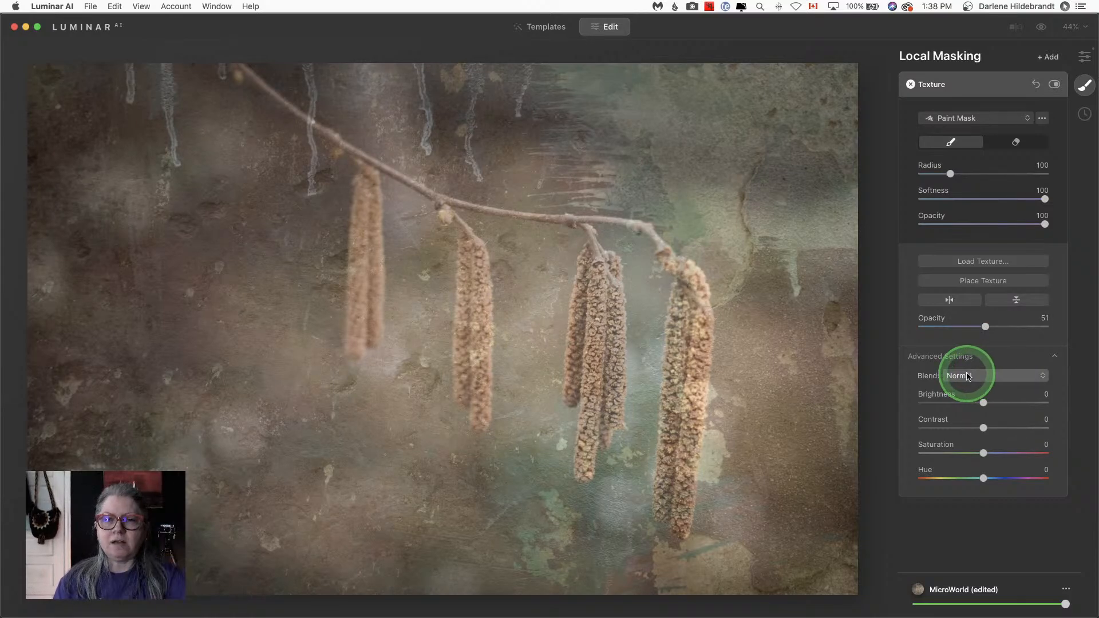
mouse_move(985, 326)
mouse_down()
mouse_move(1050, 327)
mouse_move(980, 327)
mouse_up()
drag(971, 374, 968, 480)
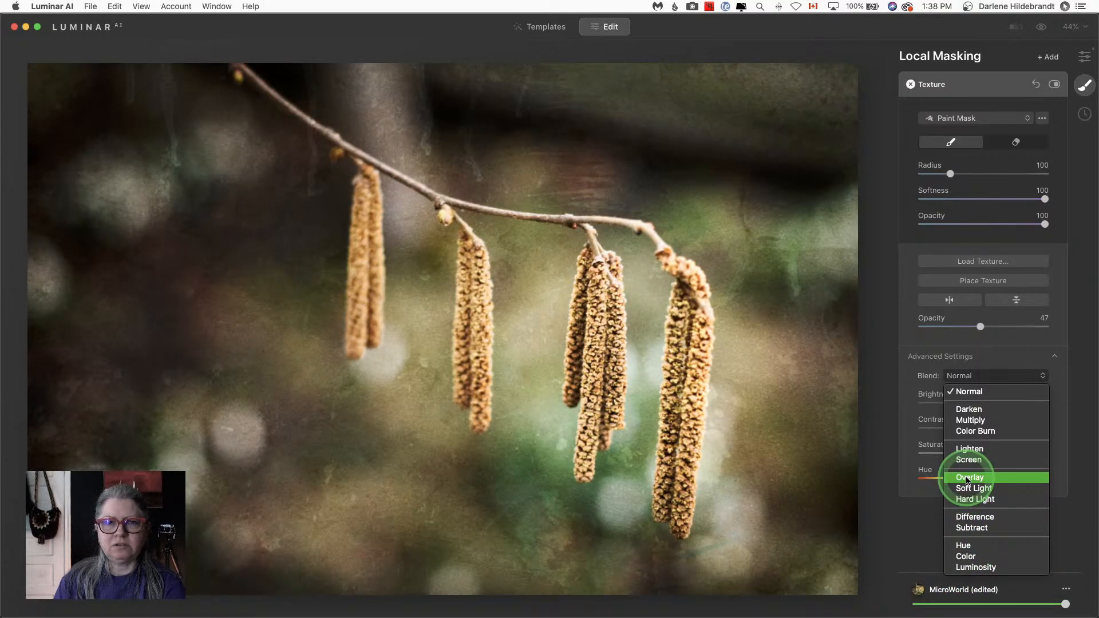
click(967, 478)
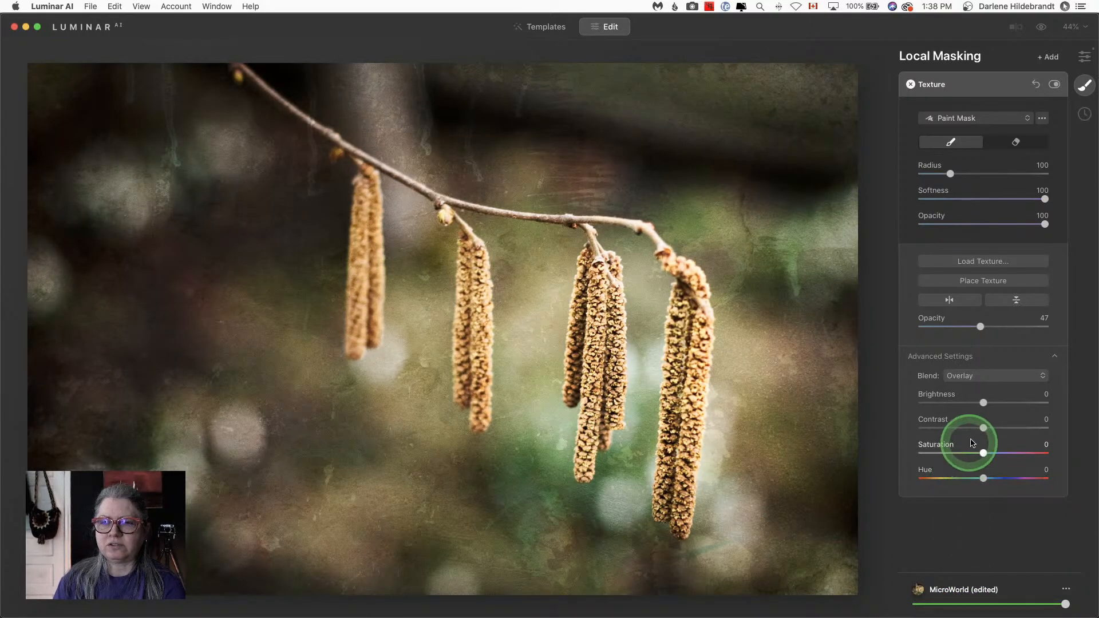
drag(983, 430, 697, 442)
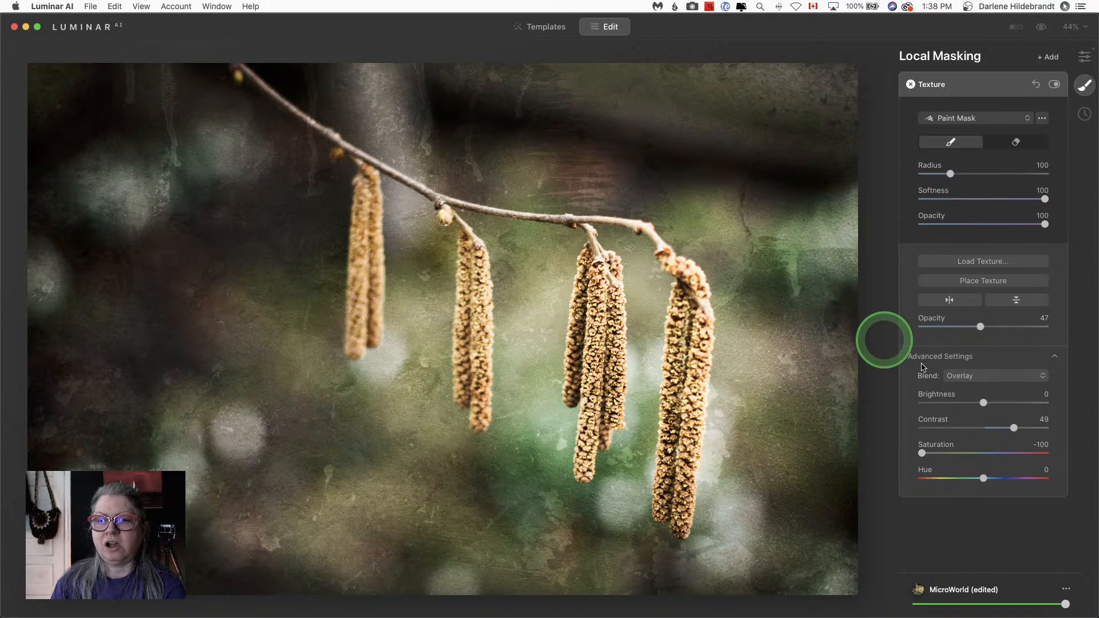
drag(1013, 428, 992, 427)
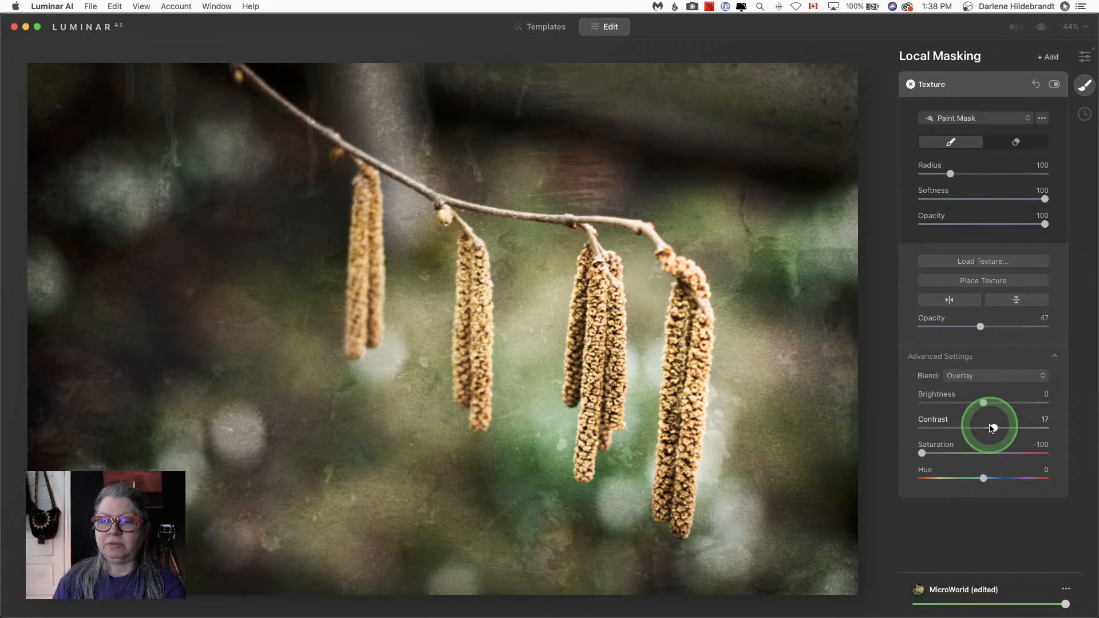
Step: Preview more texture pack images and replace the layer's texture with DPM-Texture-Pack-One-13.jpg
click(980, 262)
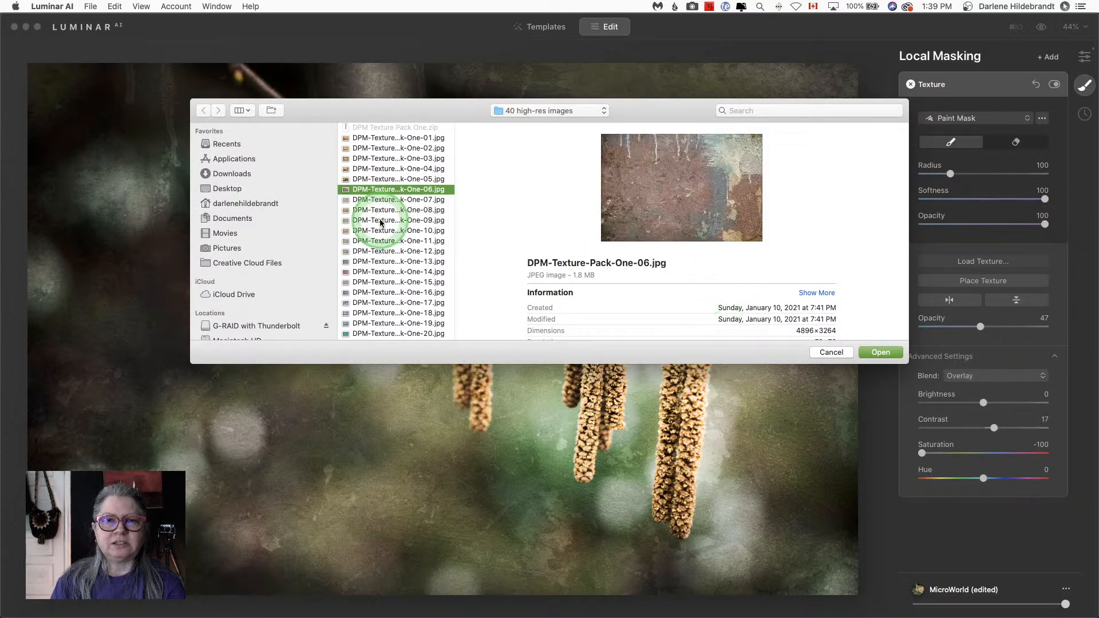
key(space)
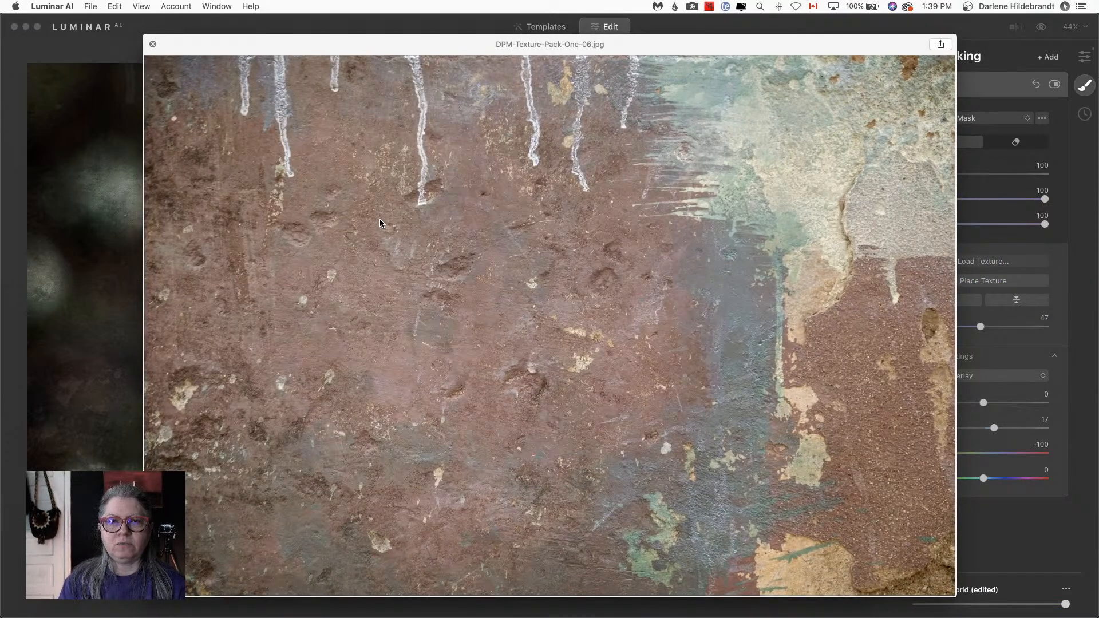
key(Down)
key(Down)
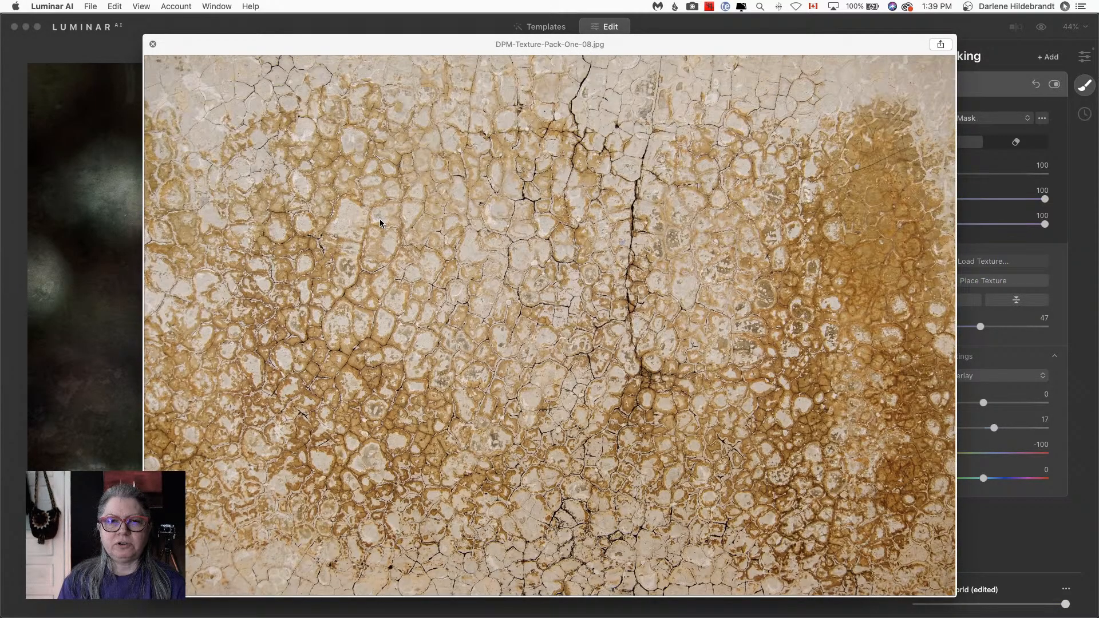
key(Down)
key(Down)
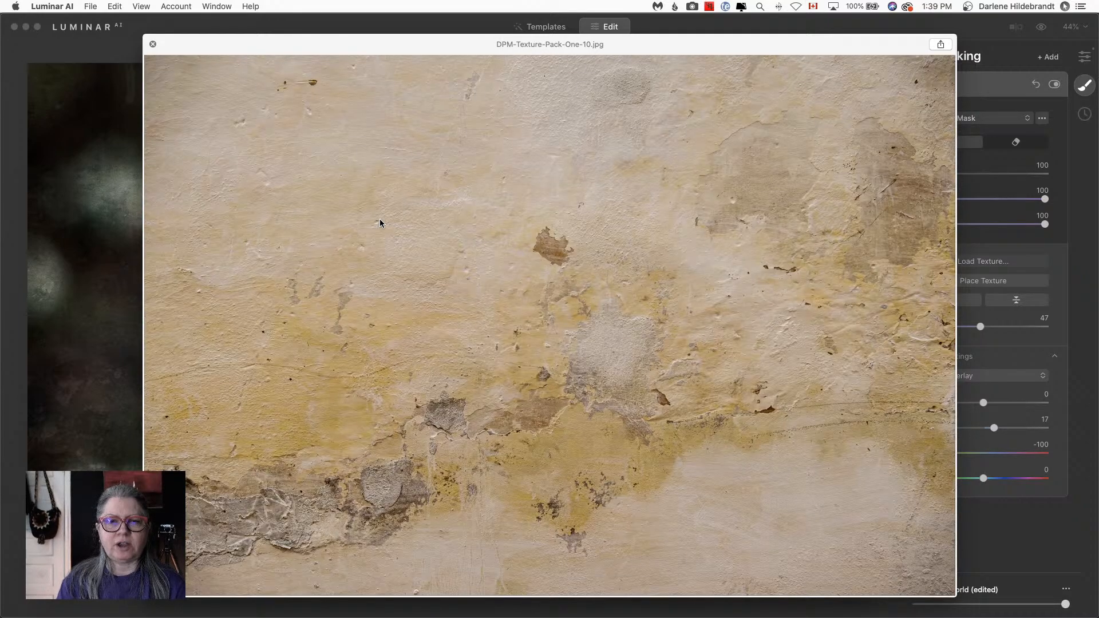
key(Down)
key(Down)
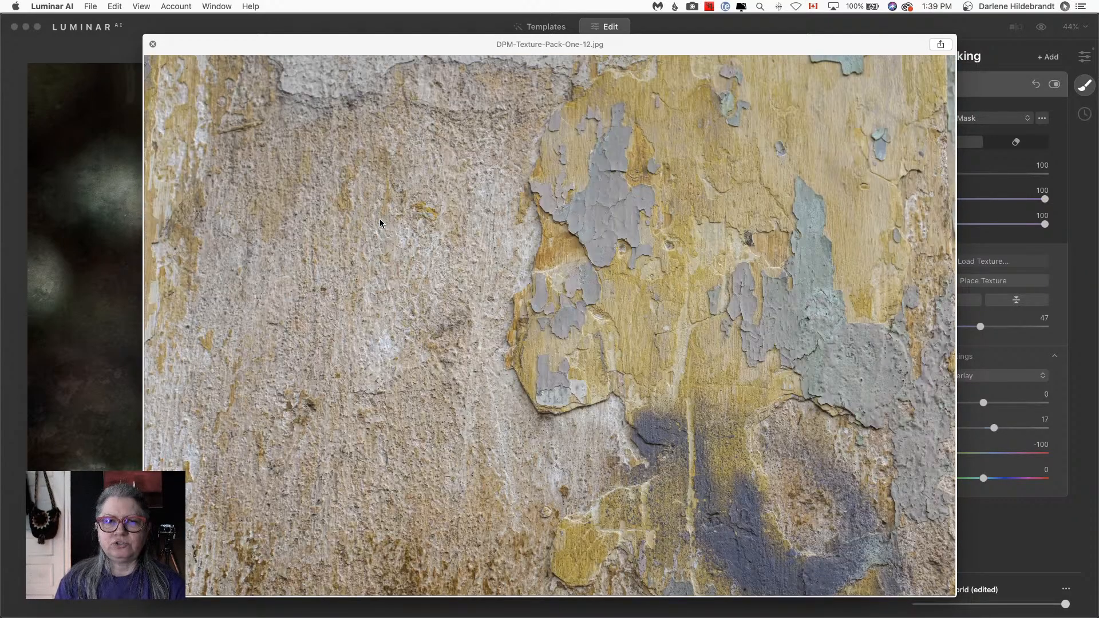
key(Down)
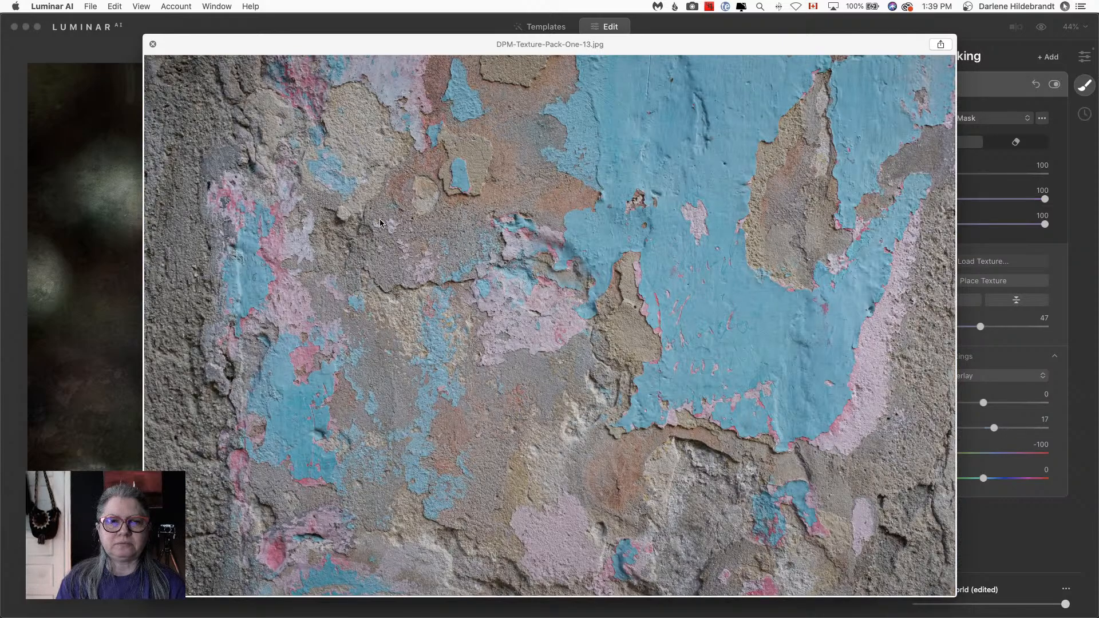
key(Down)
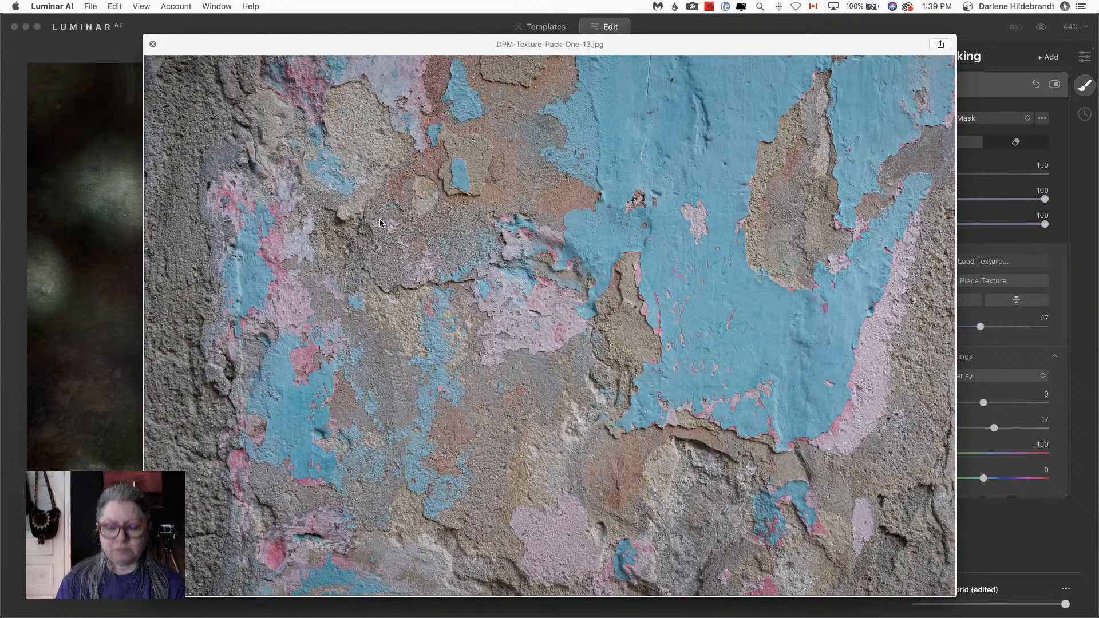
key(space)
key(Return)
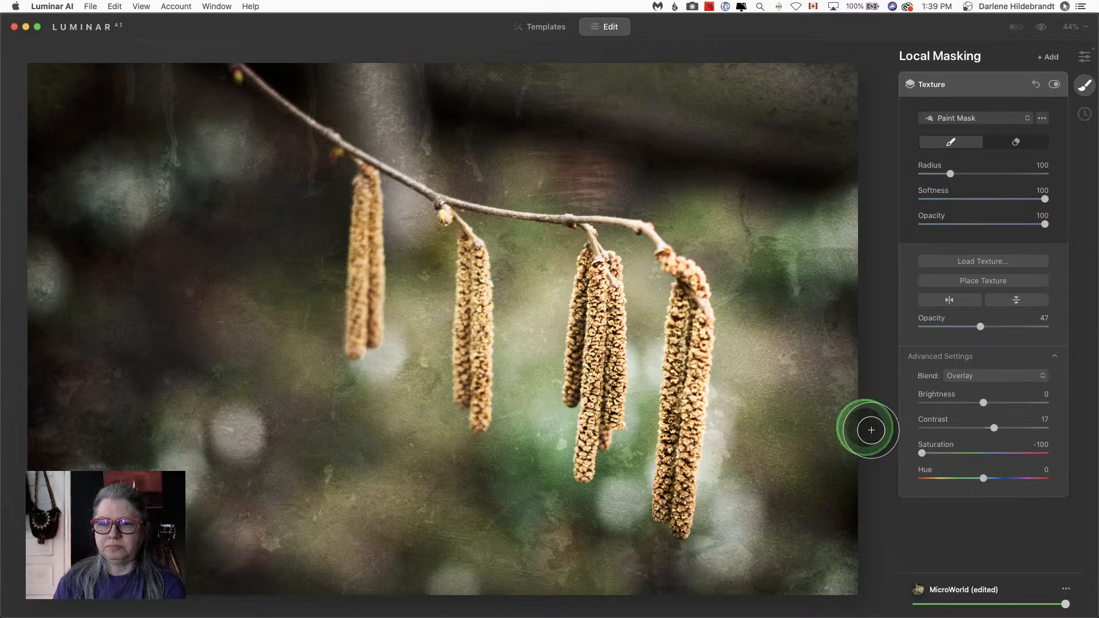
Step: Try the new texture at Saturation 0 and return its Saturation to -100
double_click(922, 454)
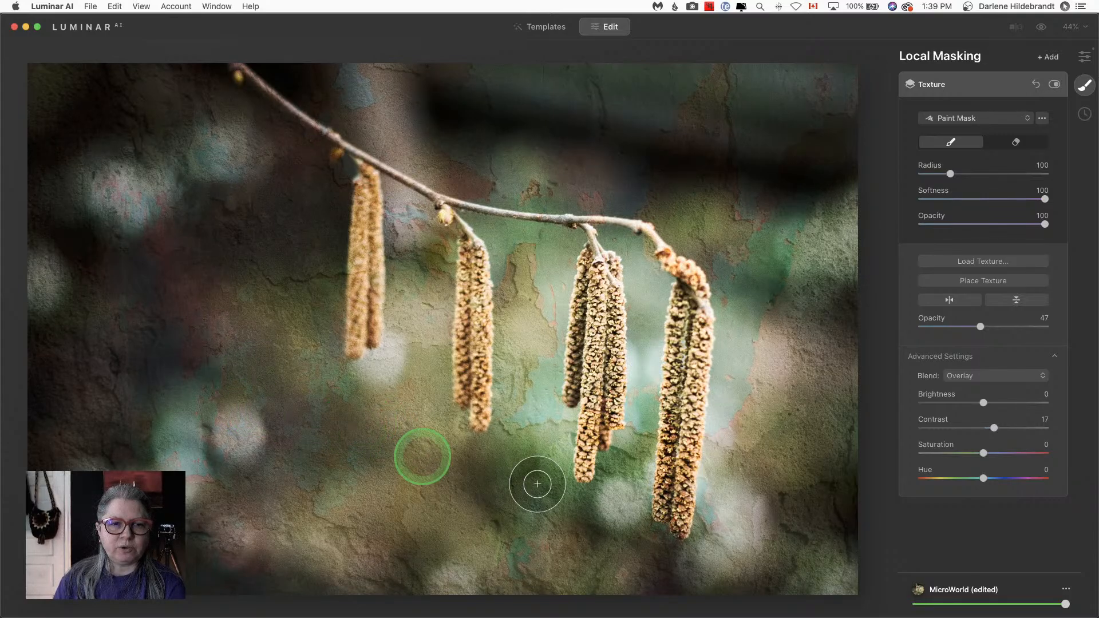
drag(985, 454, 864, 449)
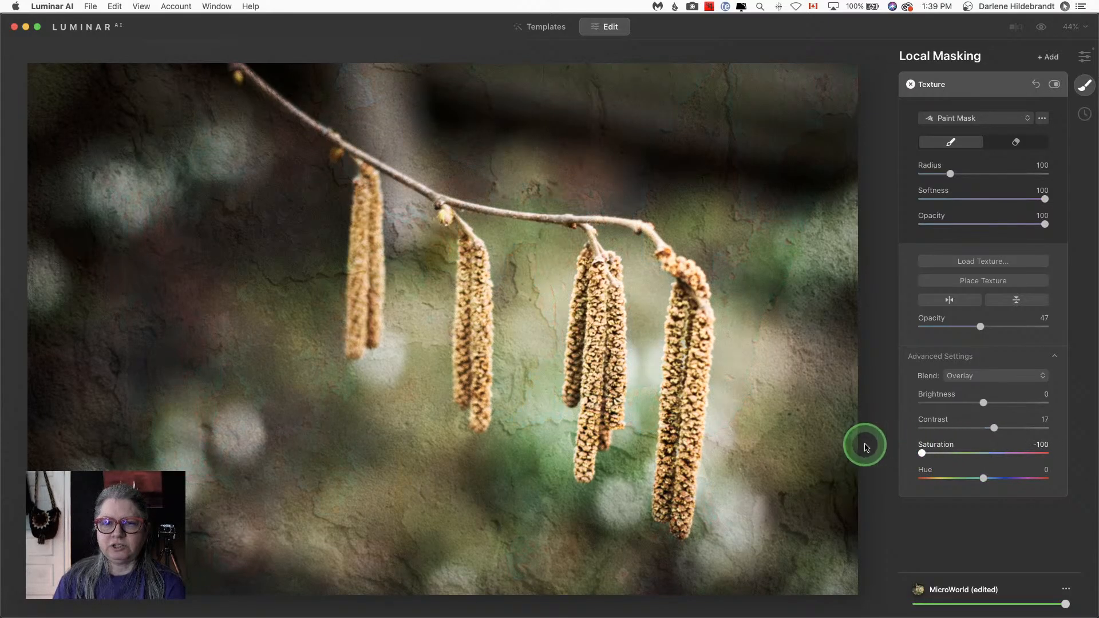
mouse_move(986, 454)
mouse_down()
mouse_move(878, 452)
mouse_move(932, 459)
mouse_move(923, 452)
mouse_up()
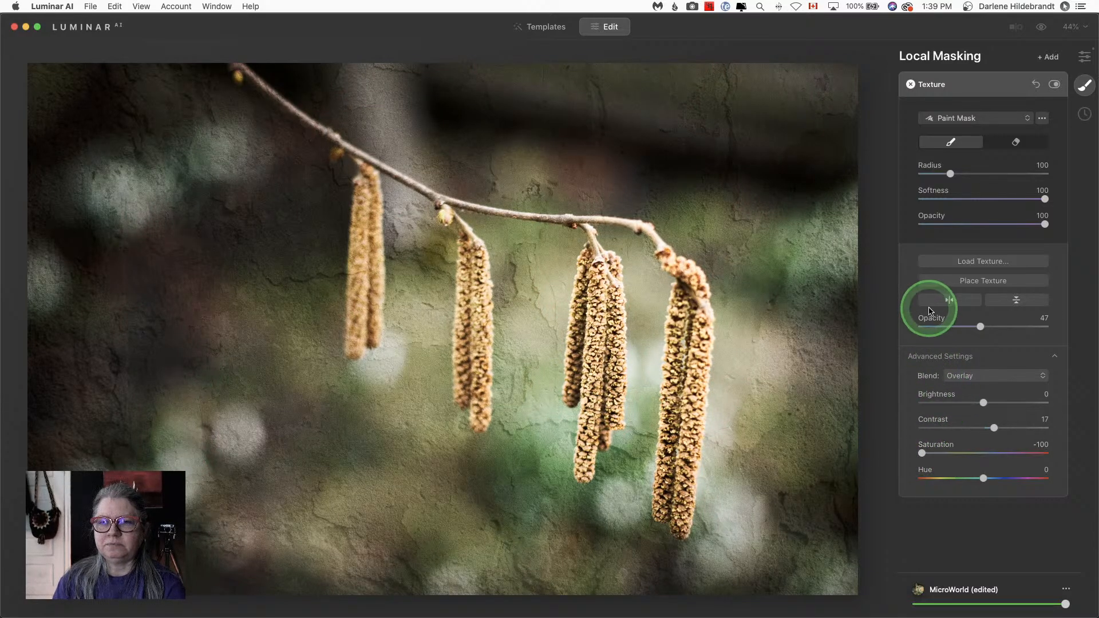
Step: Try horizontal and vertical flips of the texture and keep it flipped horizontally only
click(946, 301)
click(946, 302)
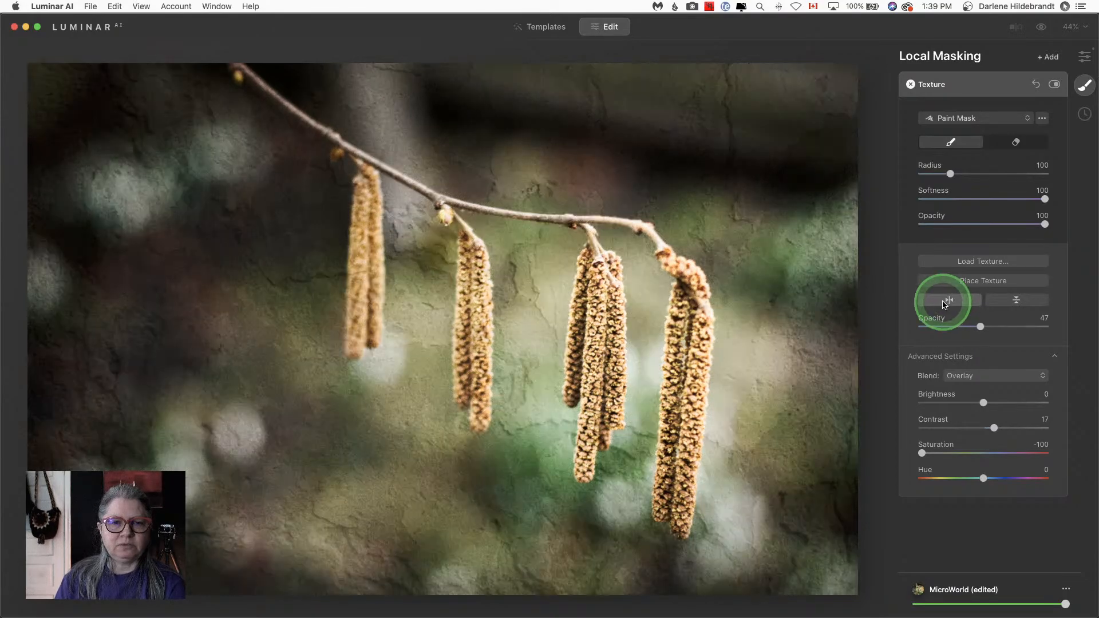
click(1008, 303)
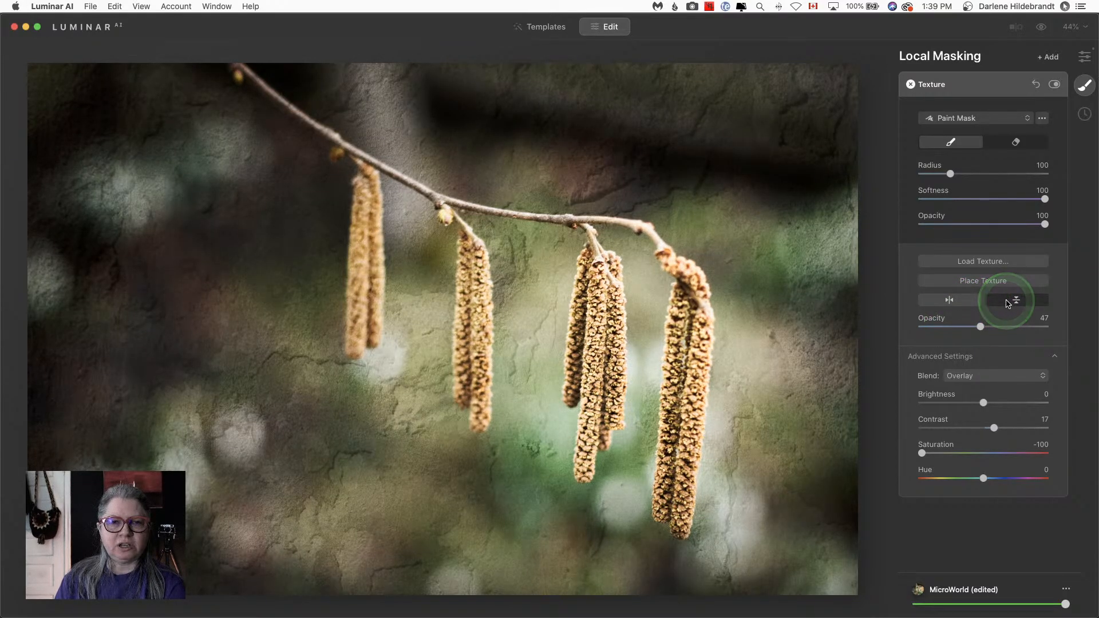
click(1008, 302)
click(959, 303)
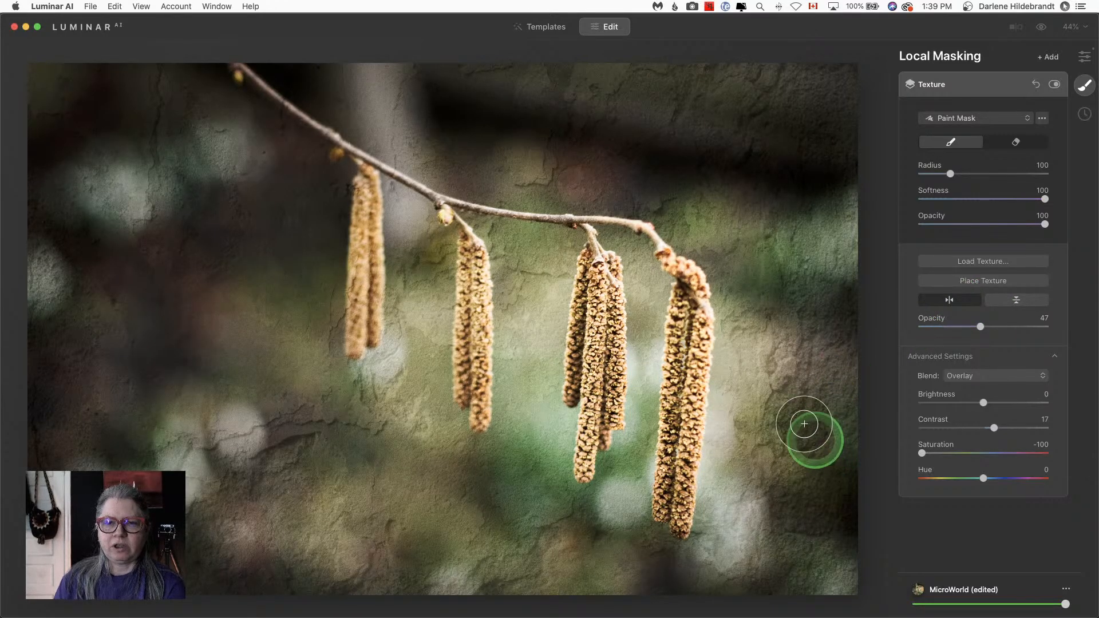
Step: Set the texture's Blend to Soft Light and its Contrast to 0
click(977, 376)
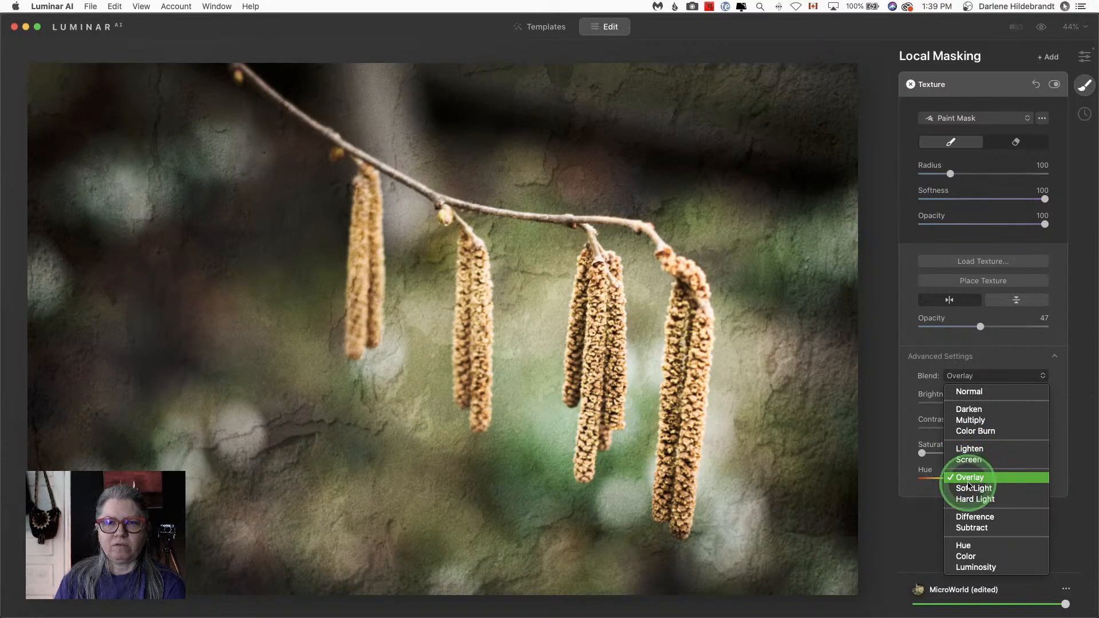
click(969, 489)
drag(982, 428, 990, 430)
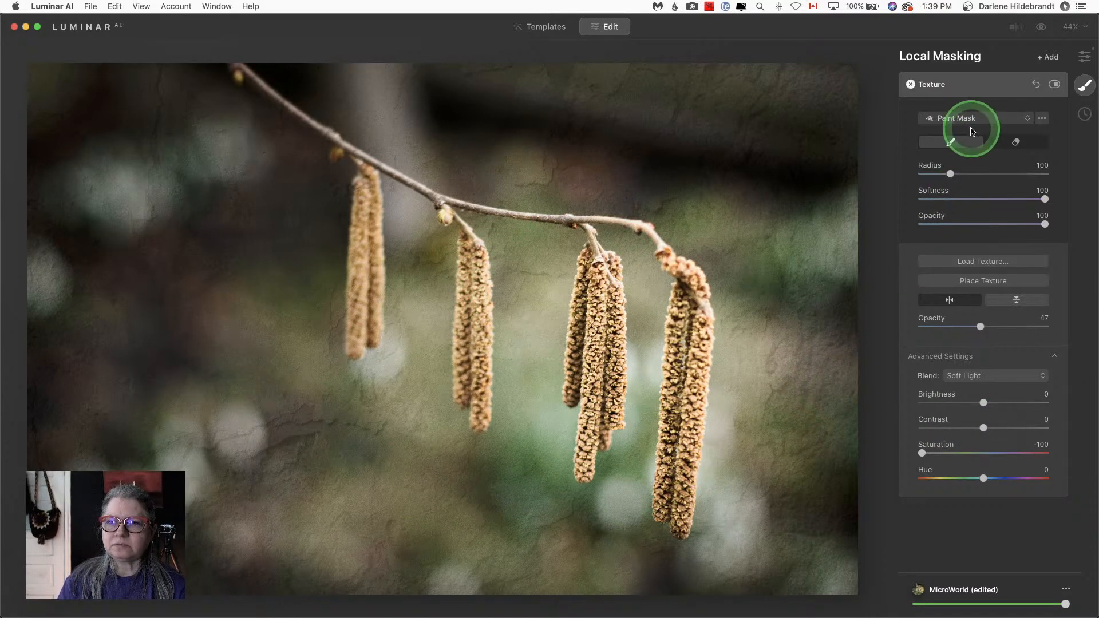
Step: Apply the catkins edits to return to Lightroom Classic, and deselect the photos in the Library grid
click(1084, 56)
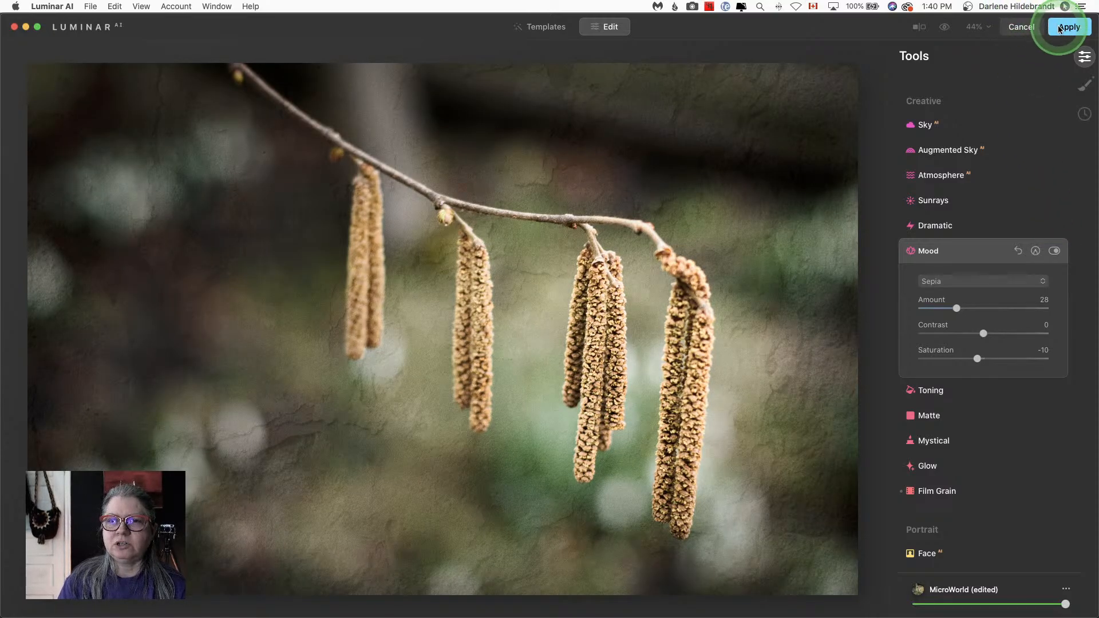
click(1059, 28)
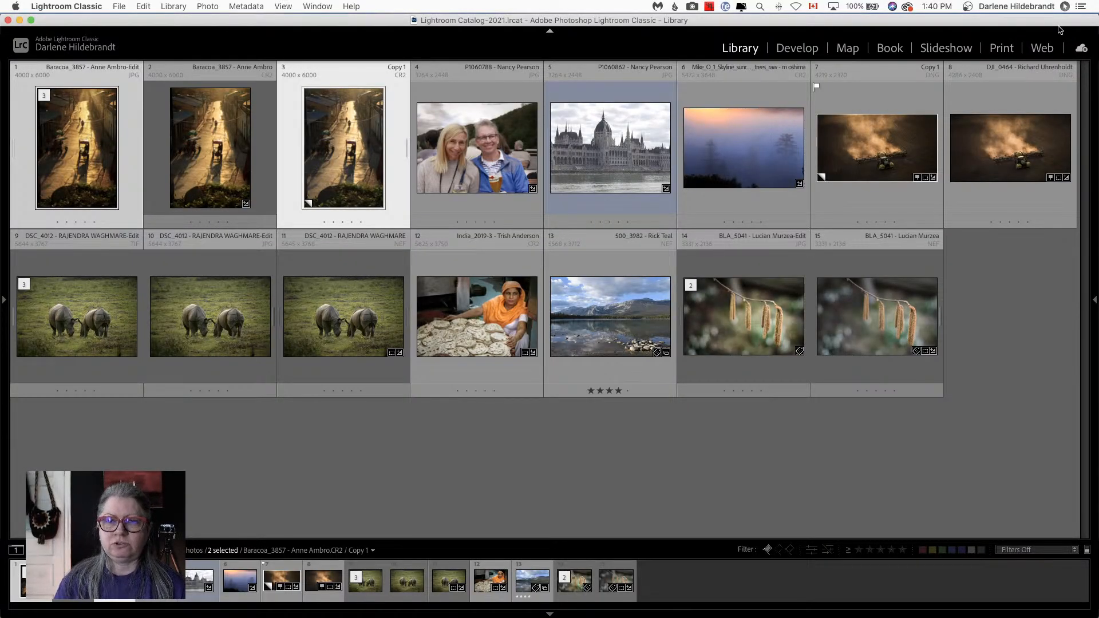
click(848, 439)
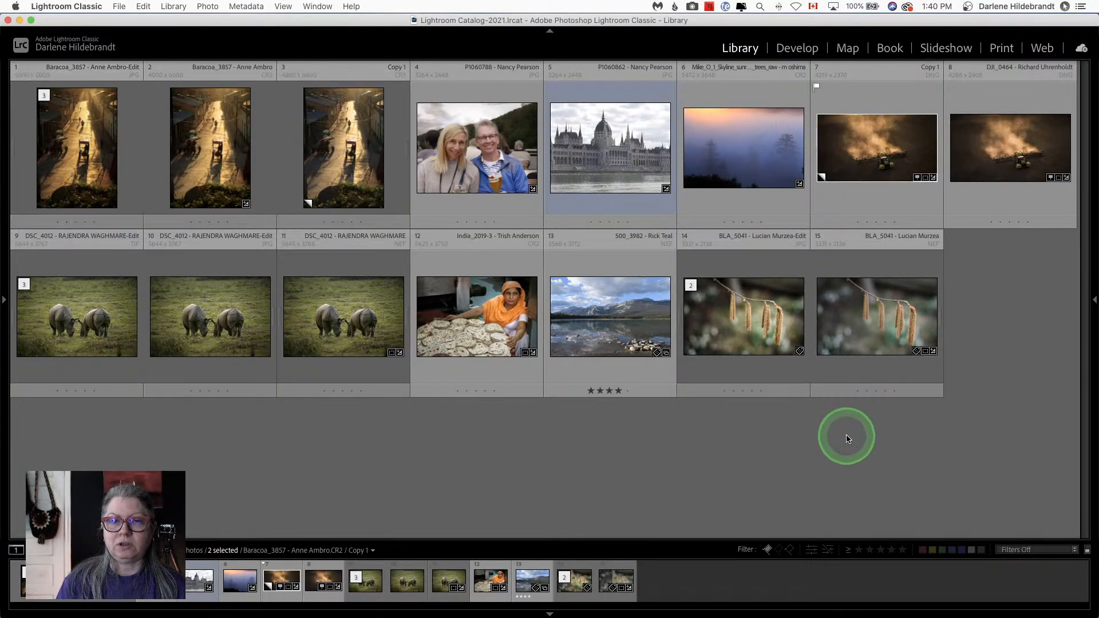